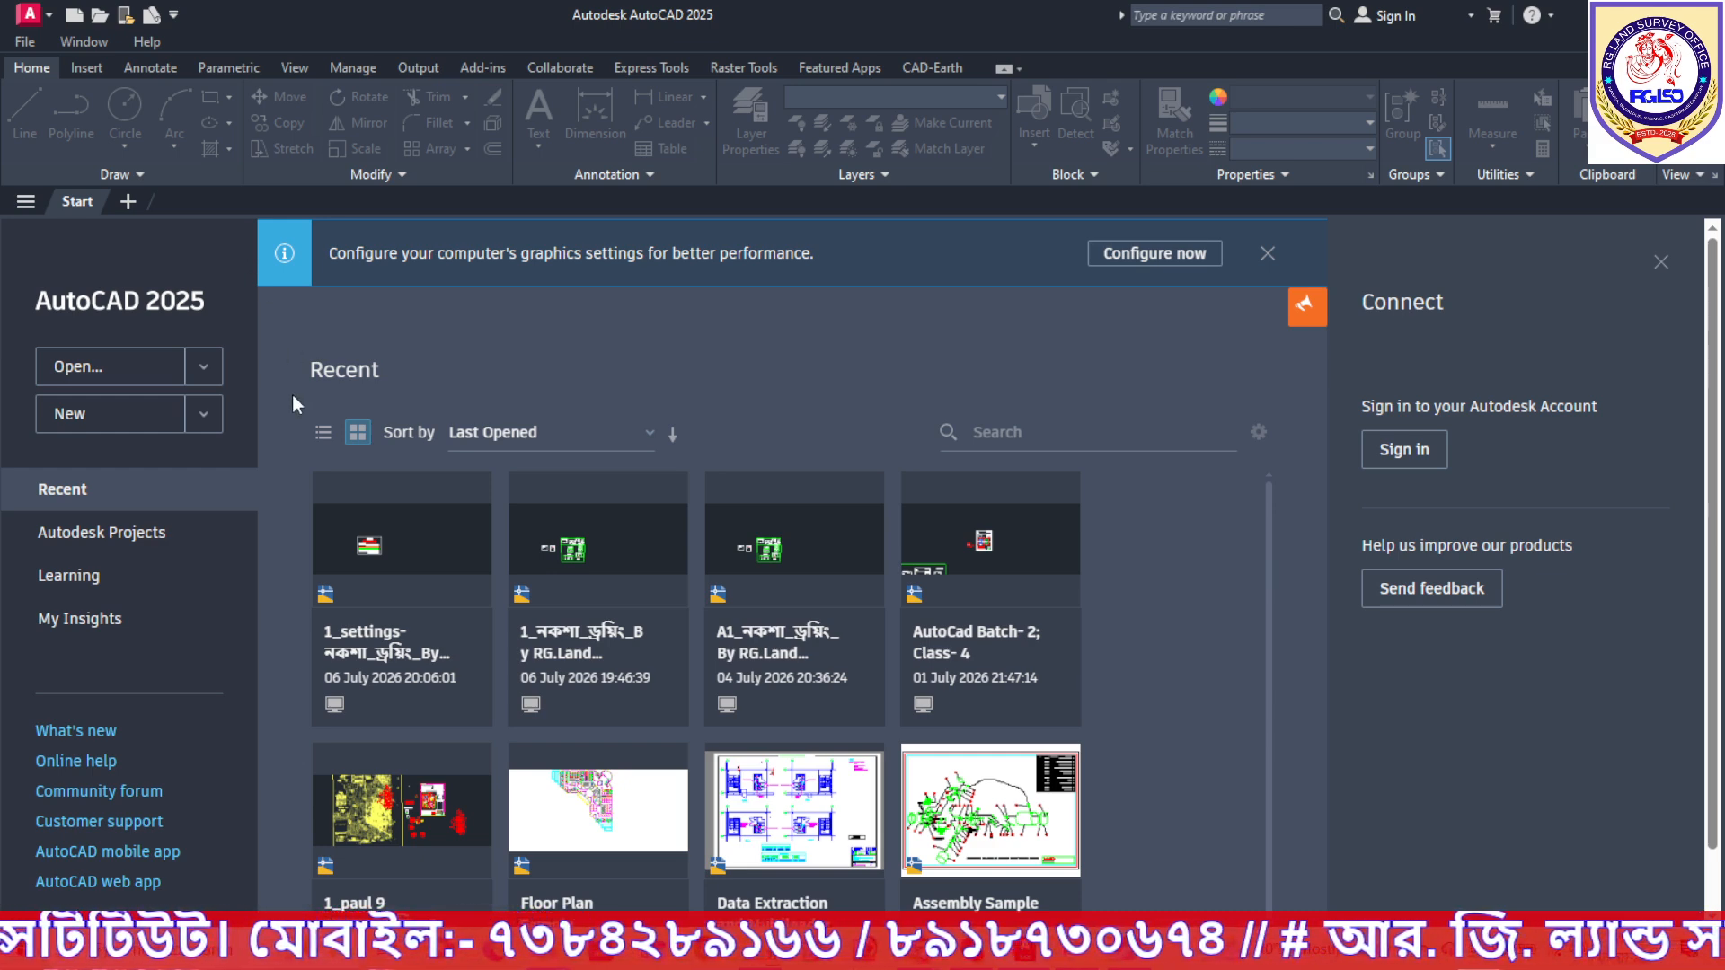
# Create a new blank drawing from the start page.
pyautogui.click(133, 416)
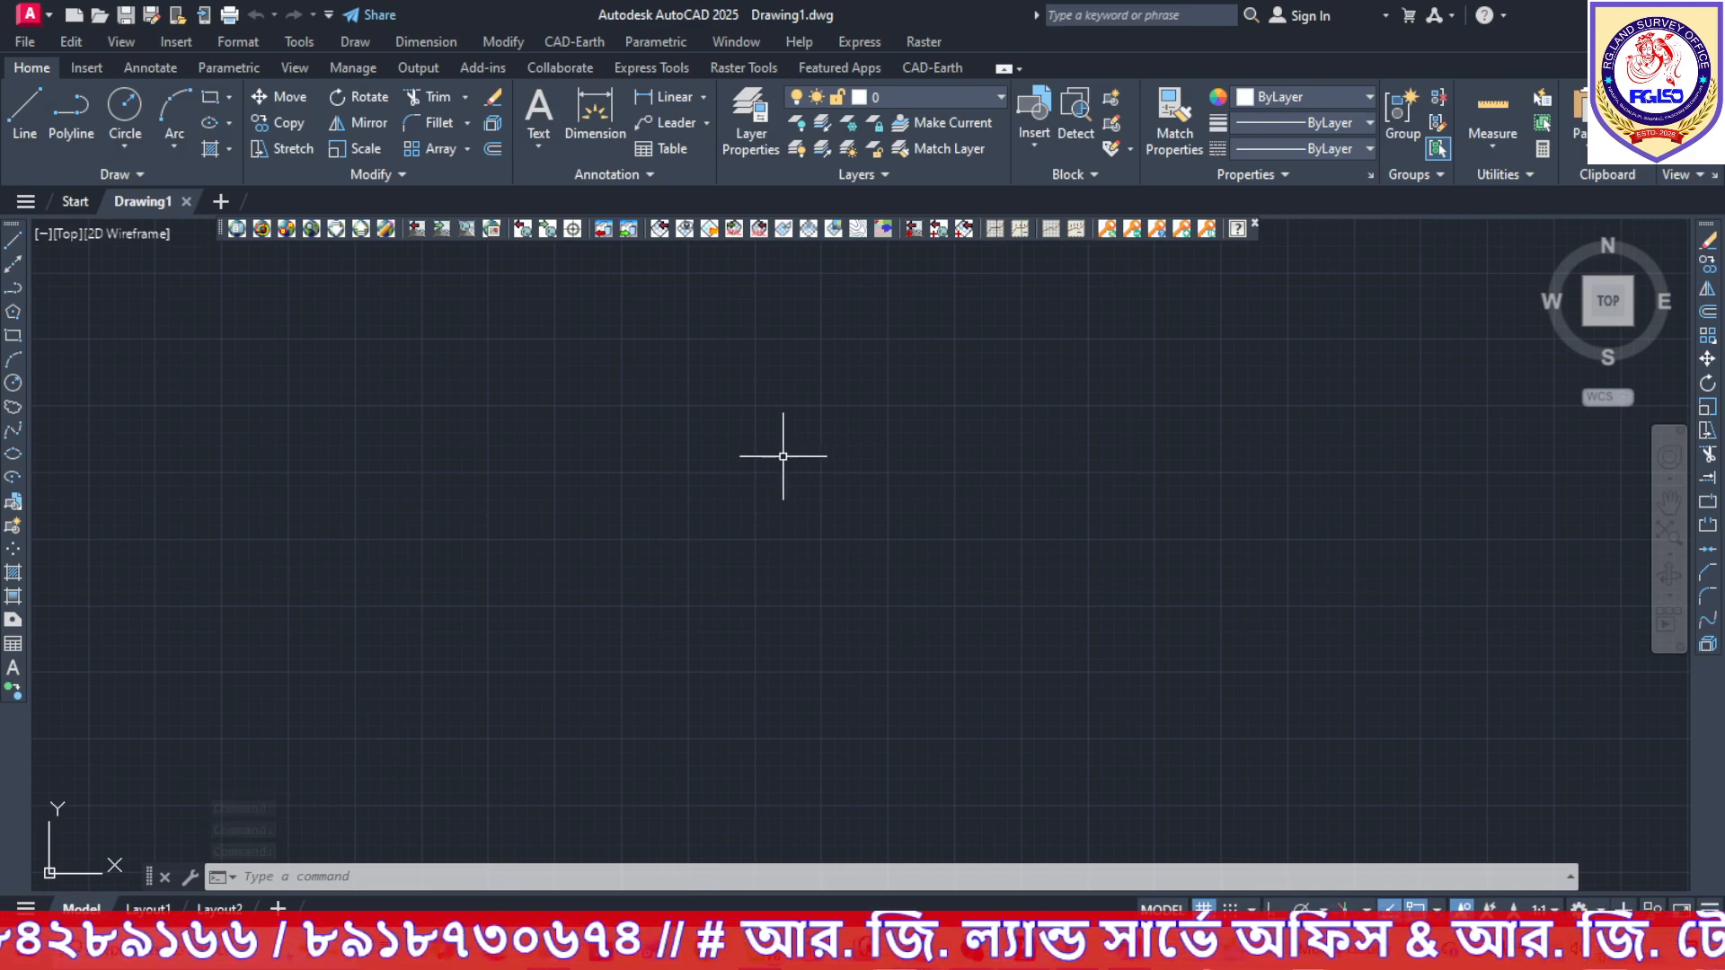
pyautogui.write('u')
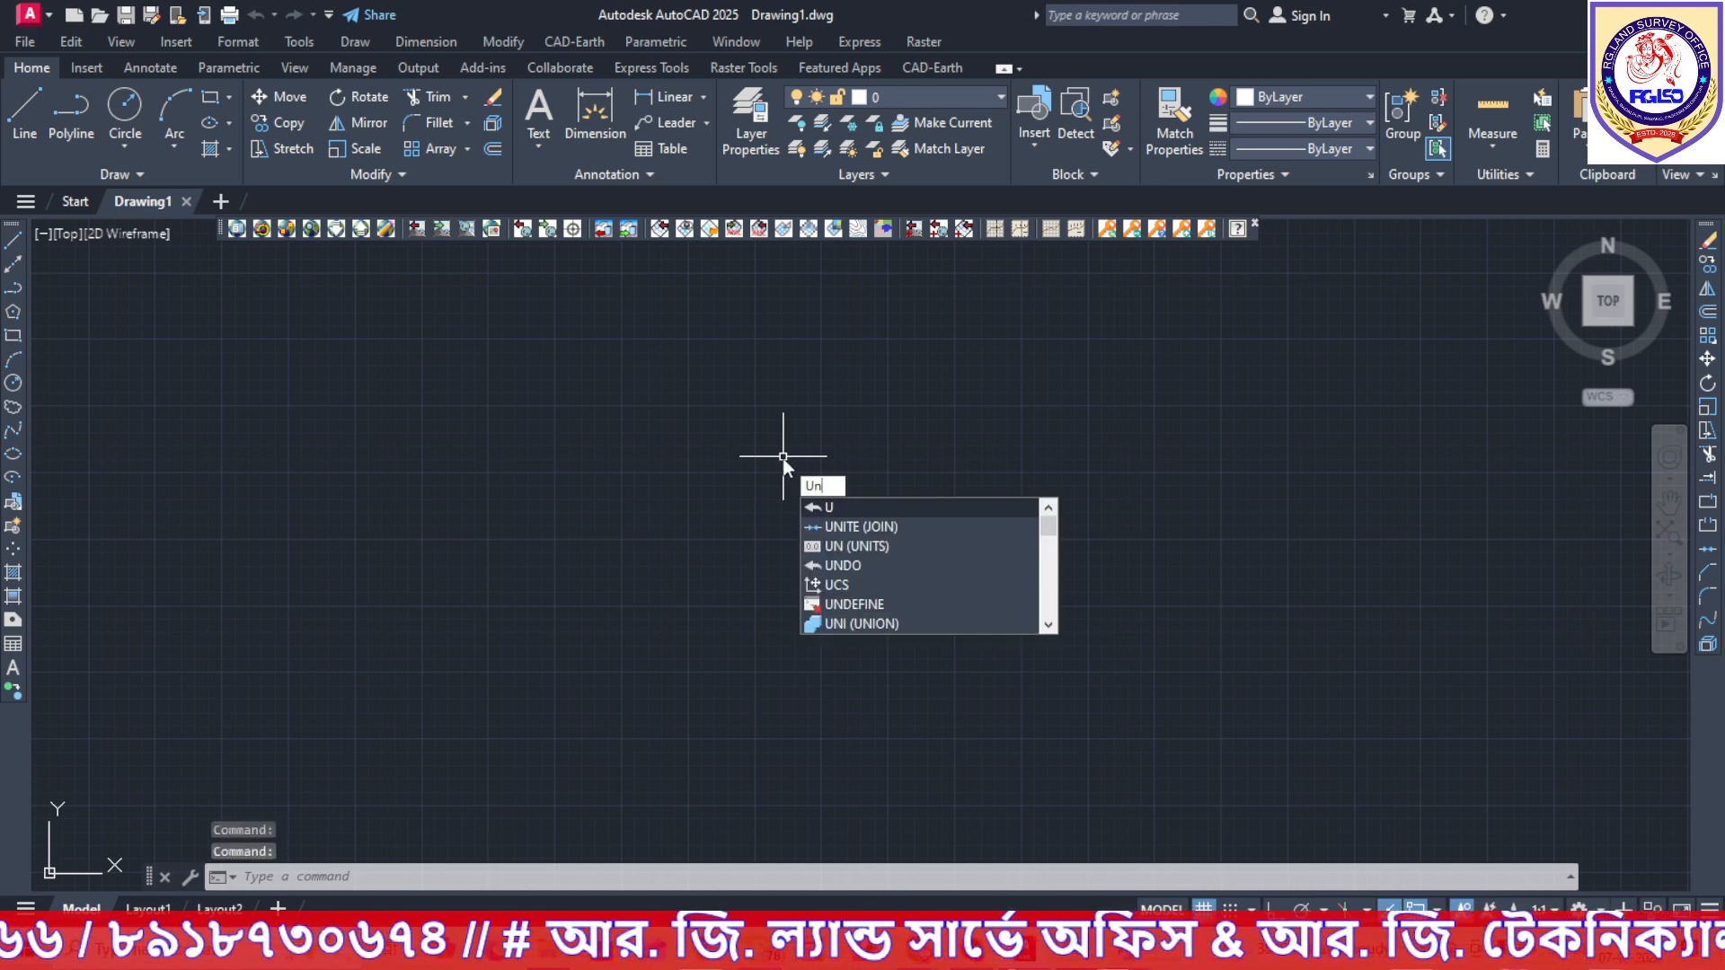
pyautogui.write('nn')
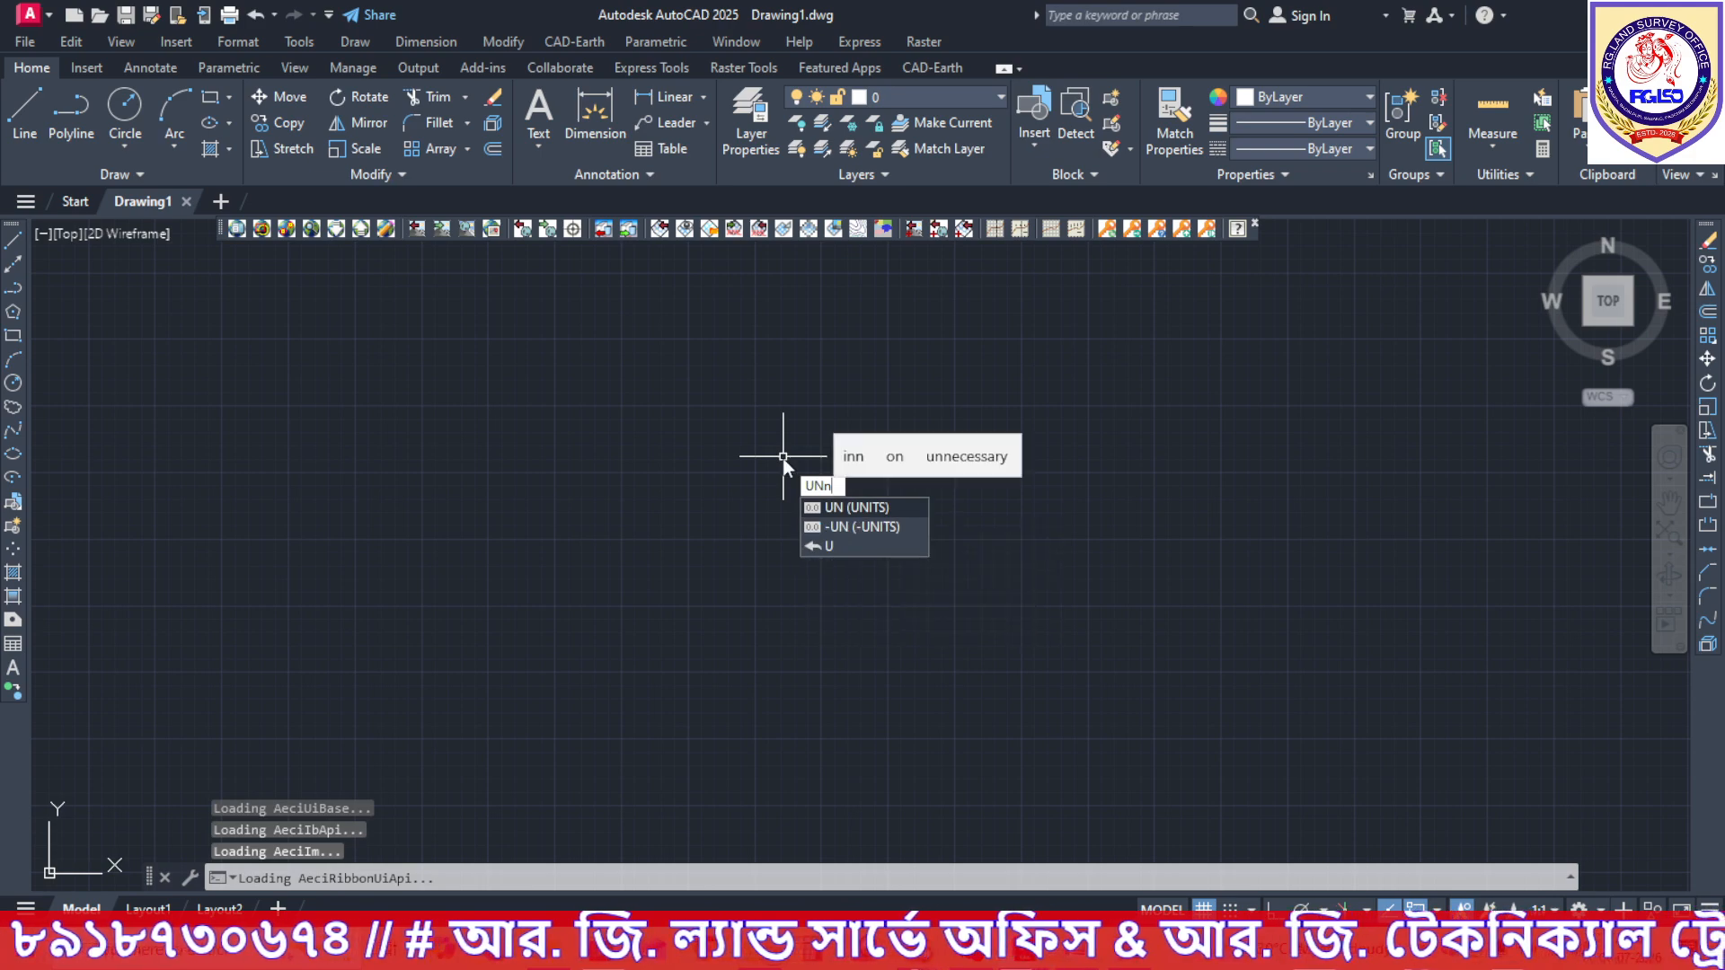
pyautogui.press('BackSpace')
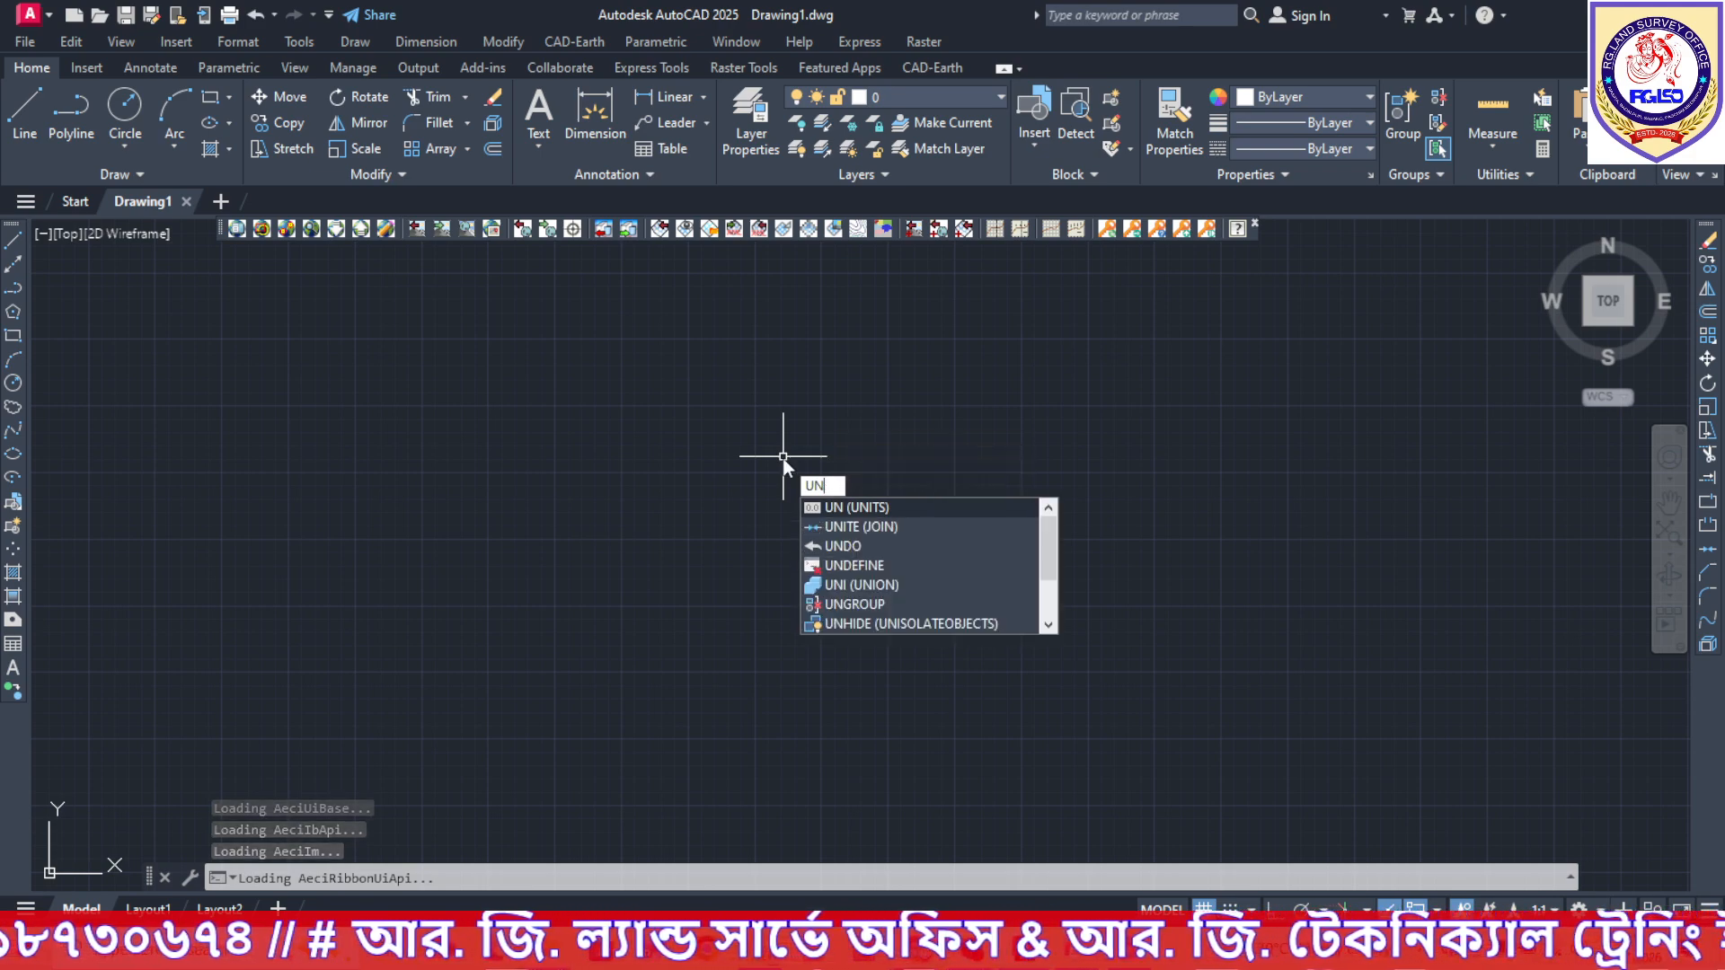
pyautogui.press('Return')
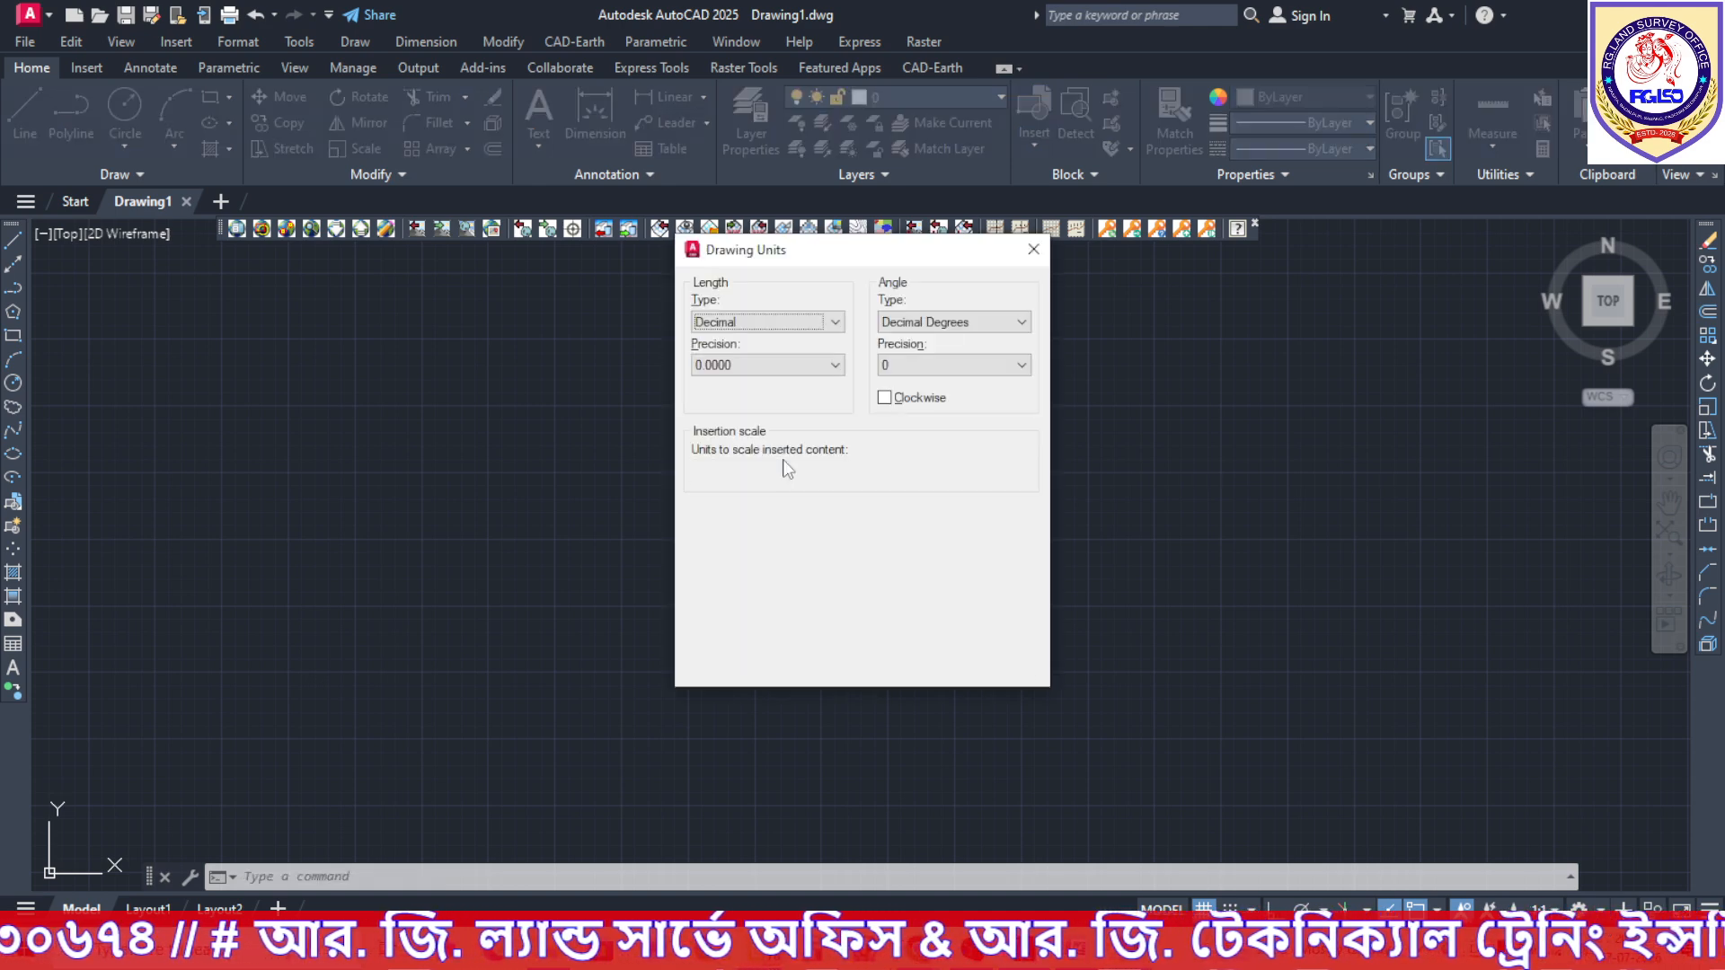
pyautogui.click(1031, 250)
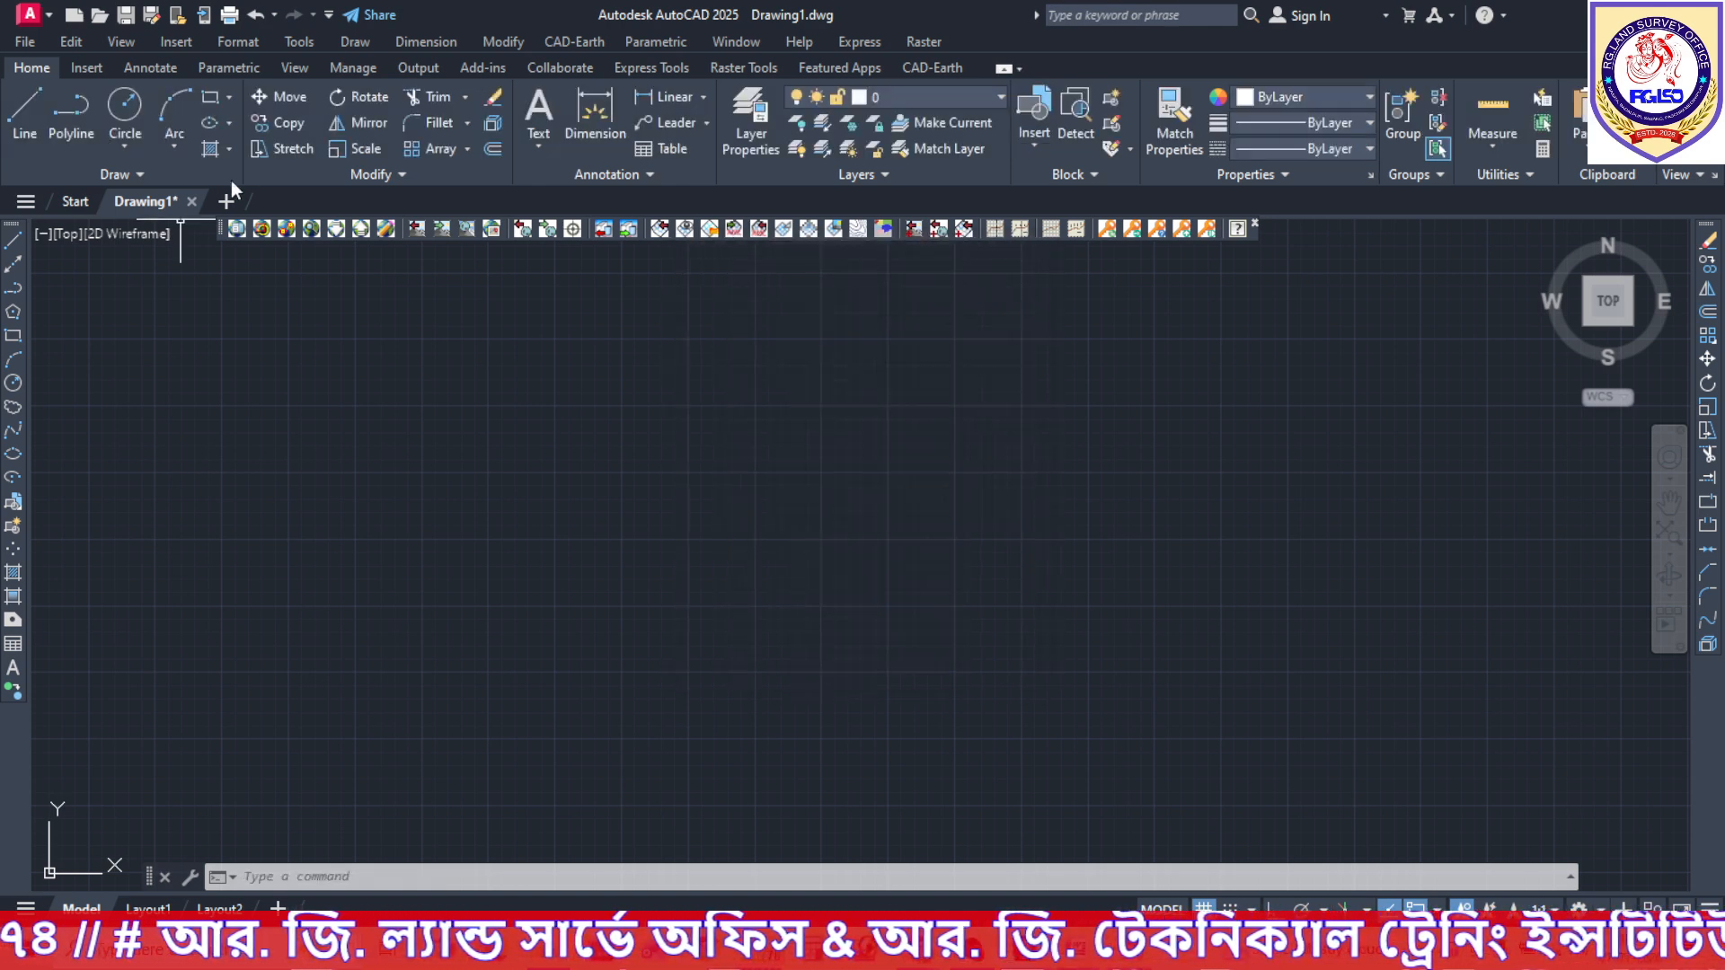
# Set the drawing's length units to Engineering with 0'-0" precision and the insertion scale to Inches.
pyautogui.click(225, 41)
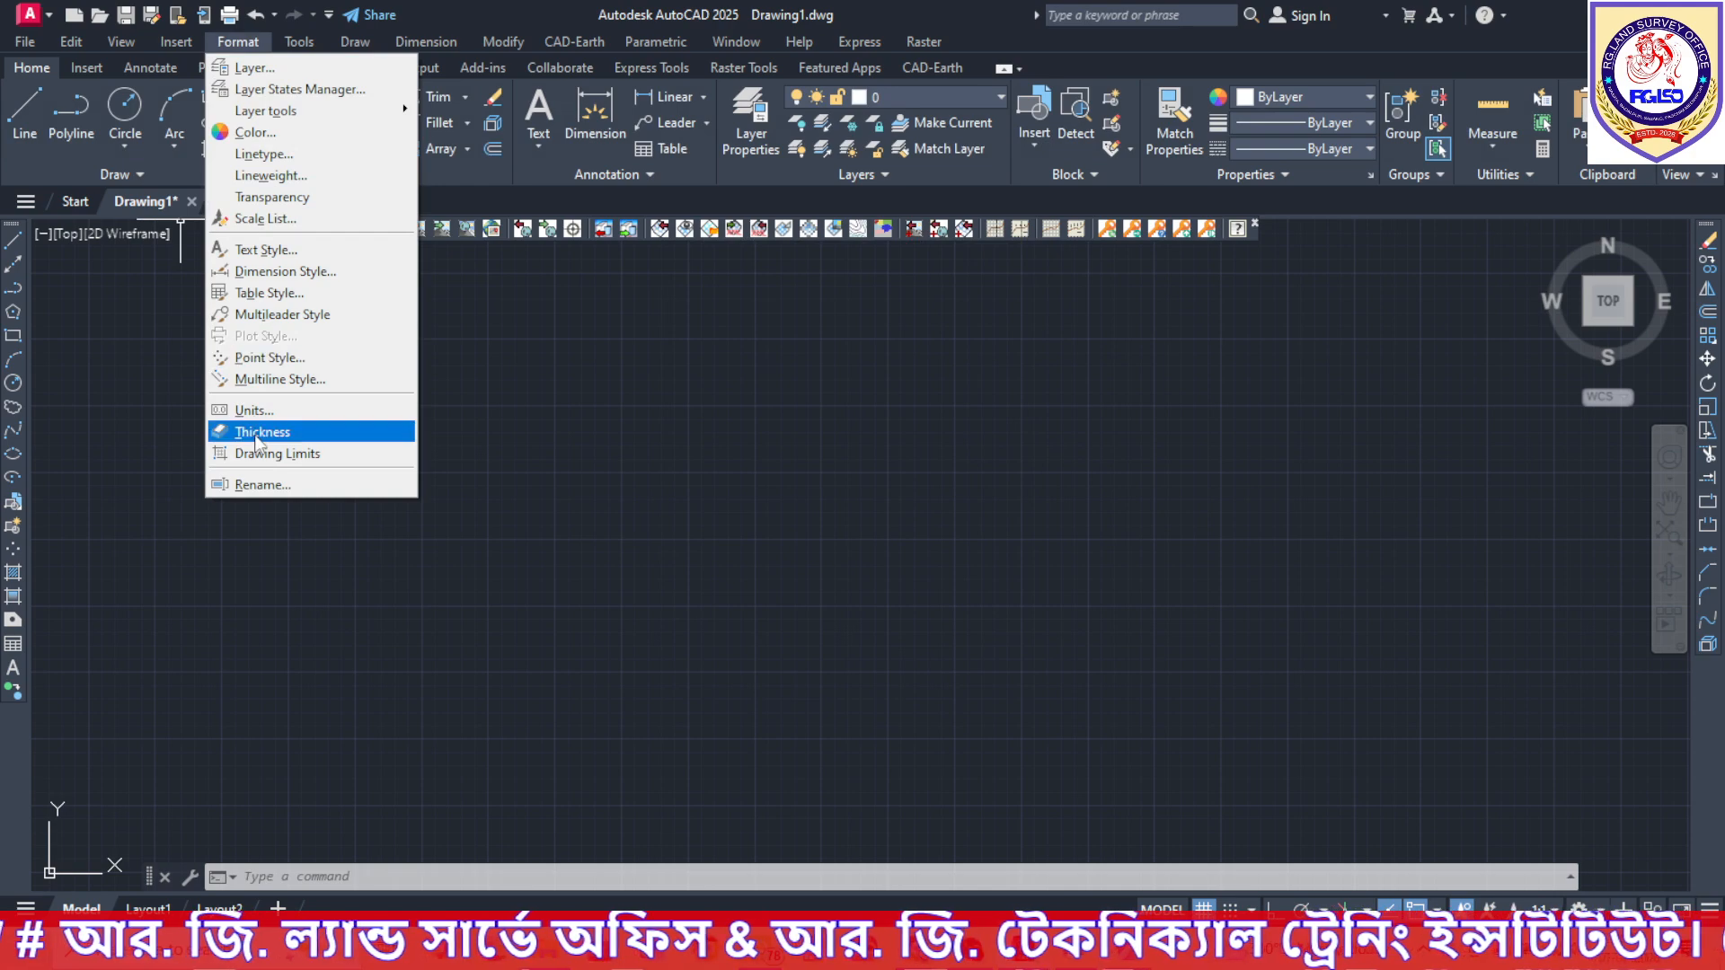
pyautogui.click(258, 411)
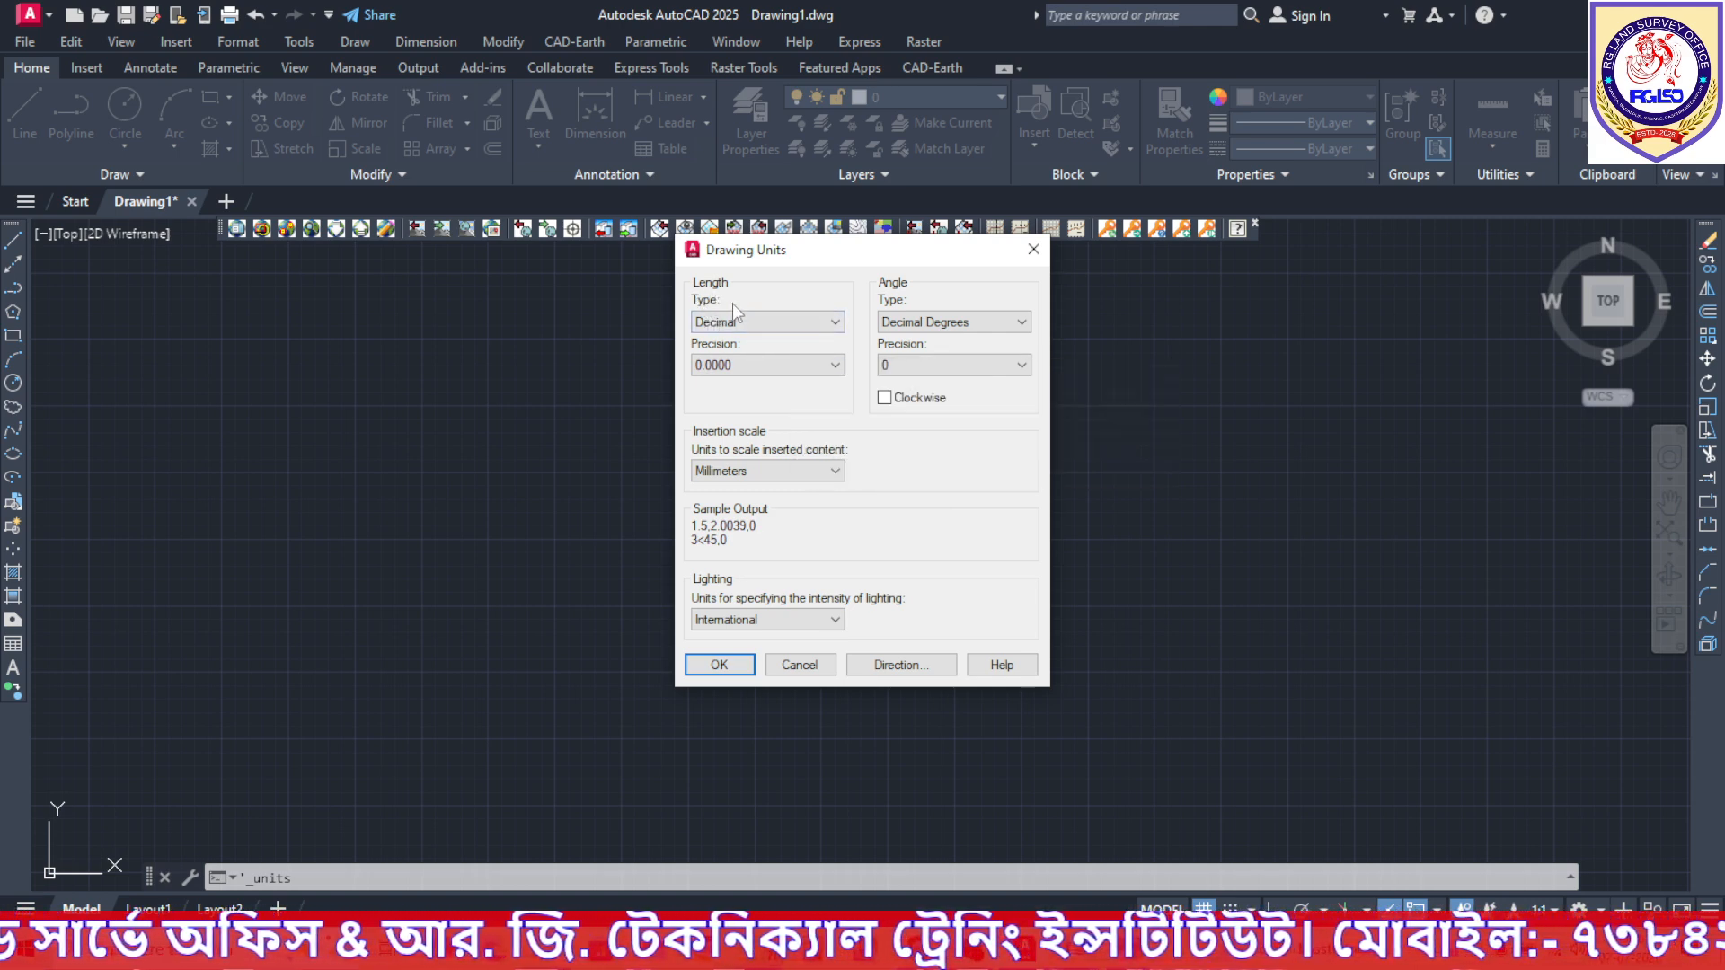
pyautogui.click(782, 322)
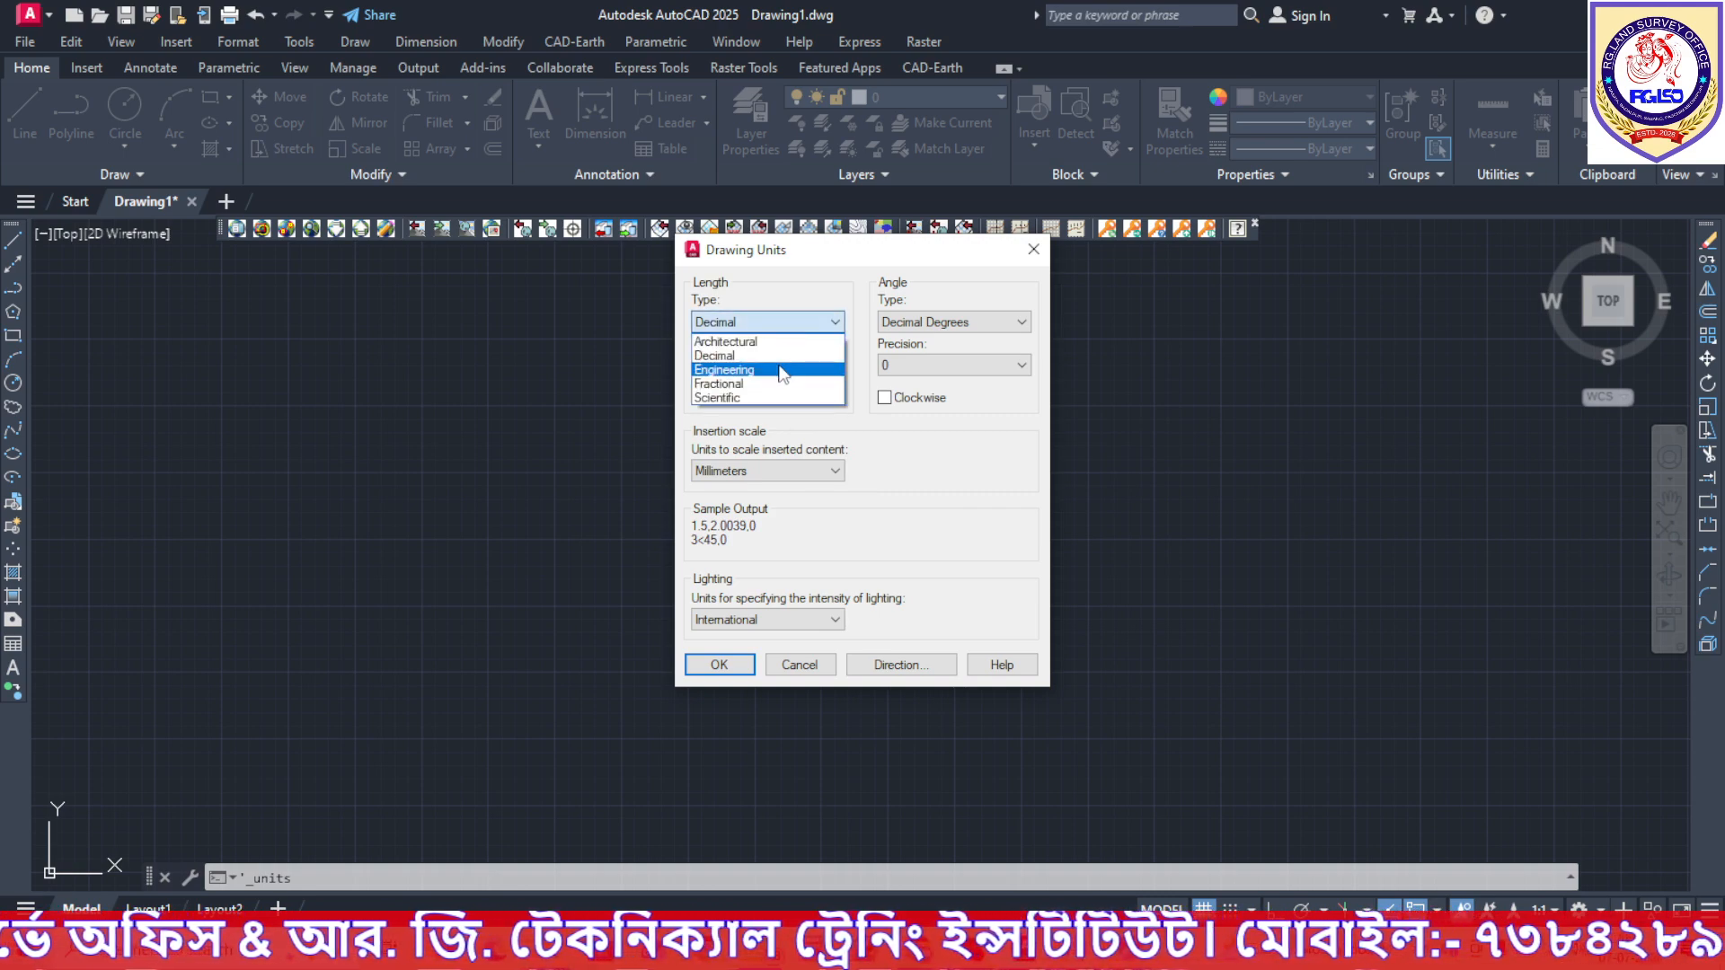
pyautogui.click(776, 369)
pyautogui.click(775, 363)
pyautogui.click(776, 387)
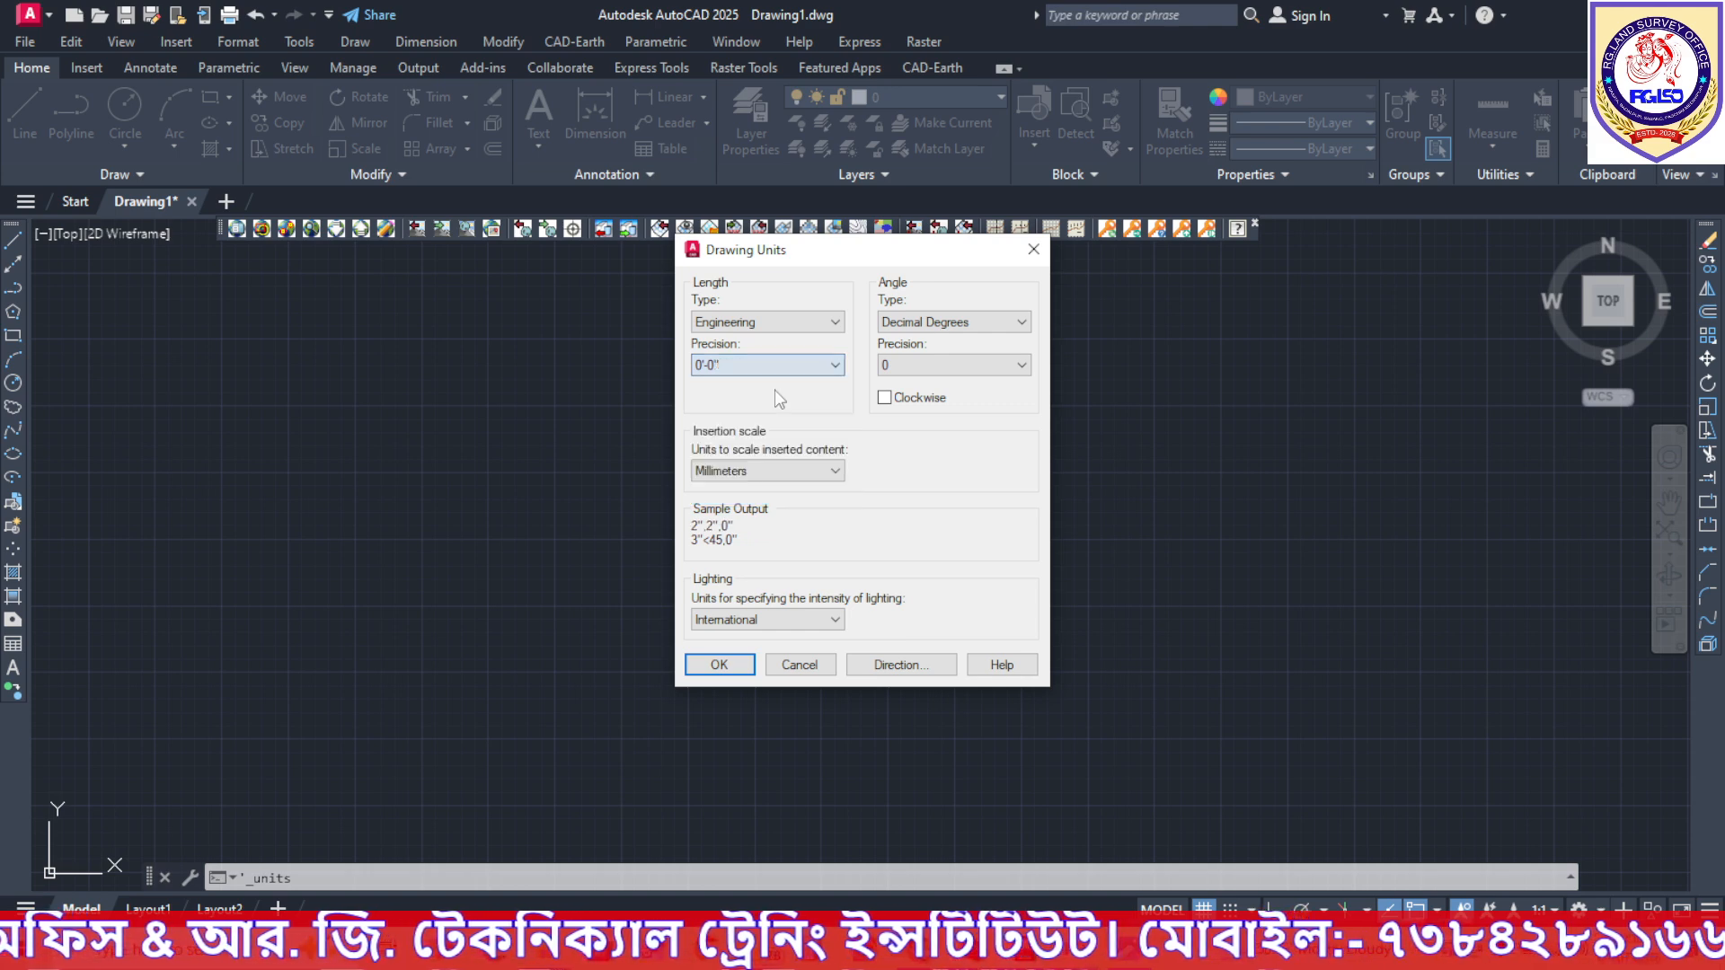
pyautogui.click(776, 471)
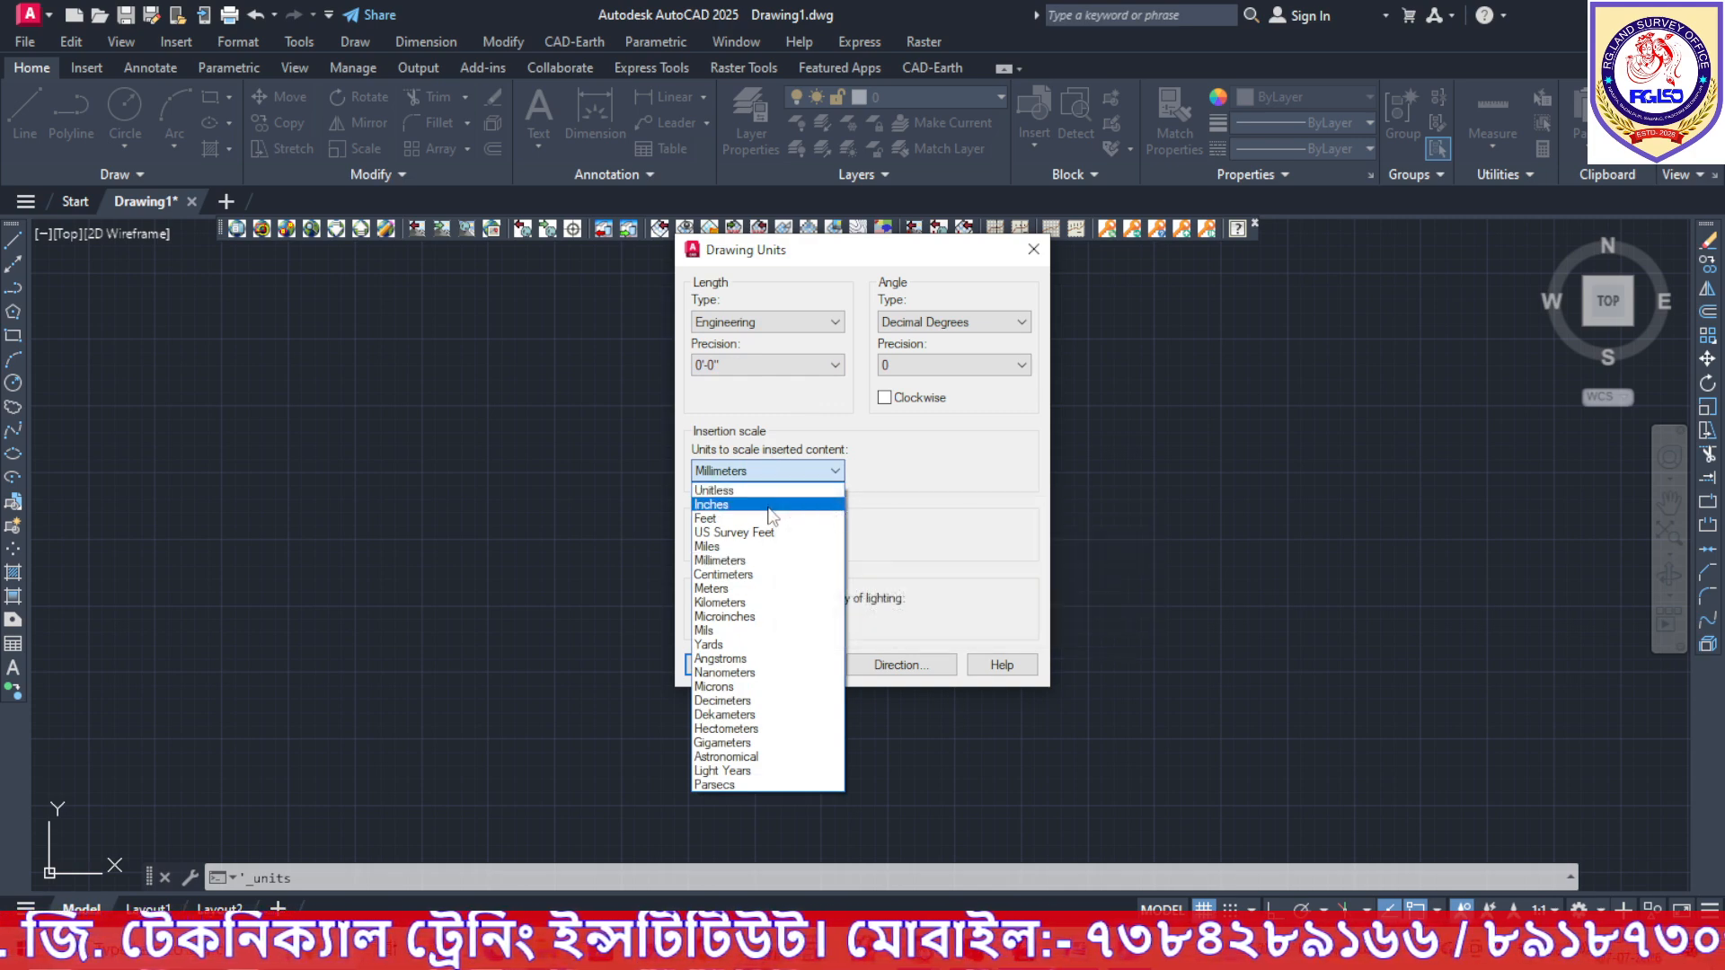
pyautogui.click(769, 505)
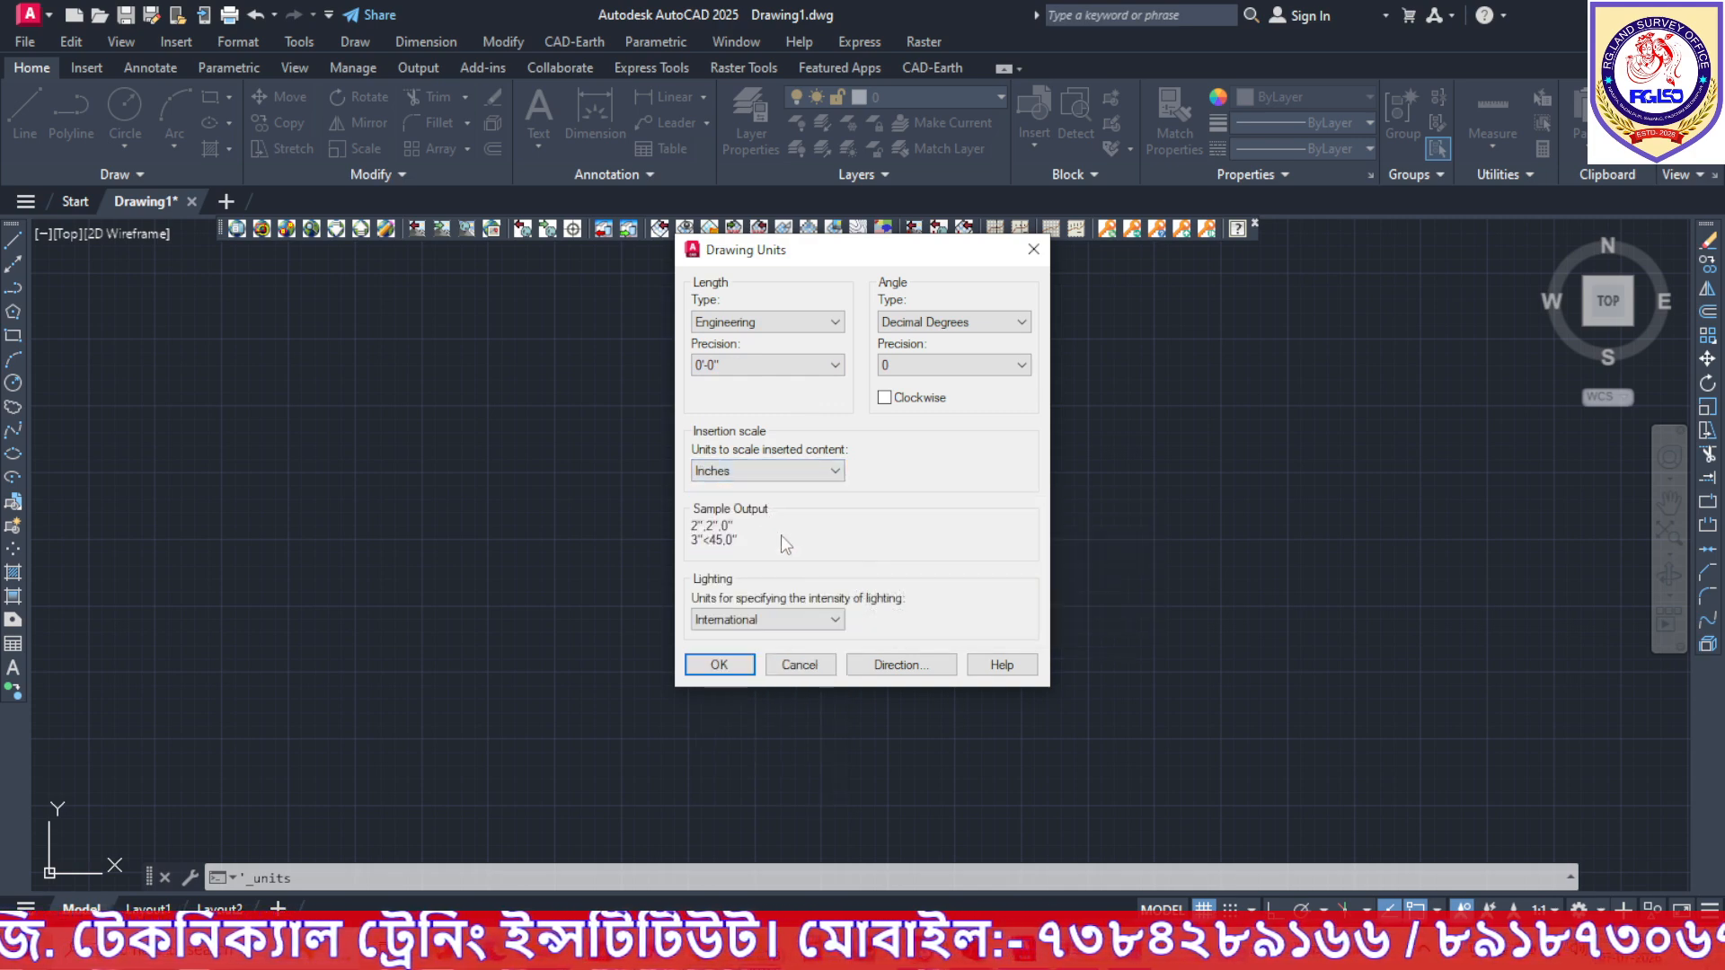
pyautogui.click(728, 666)
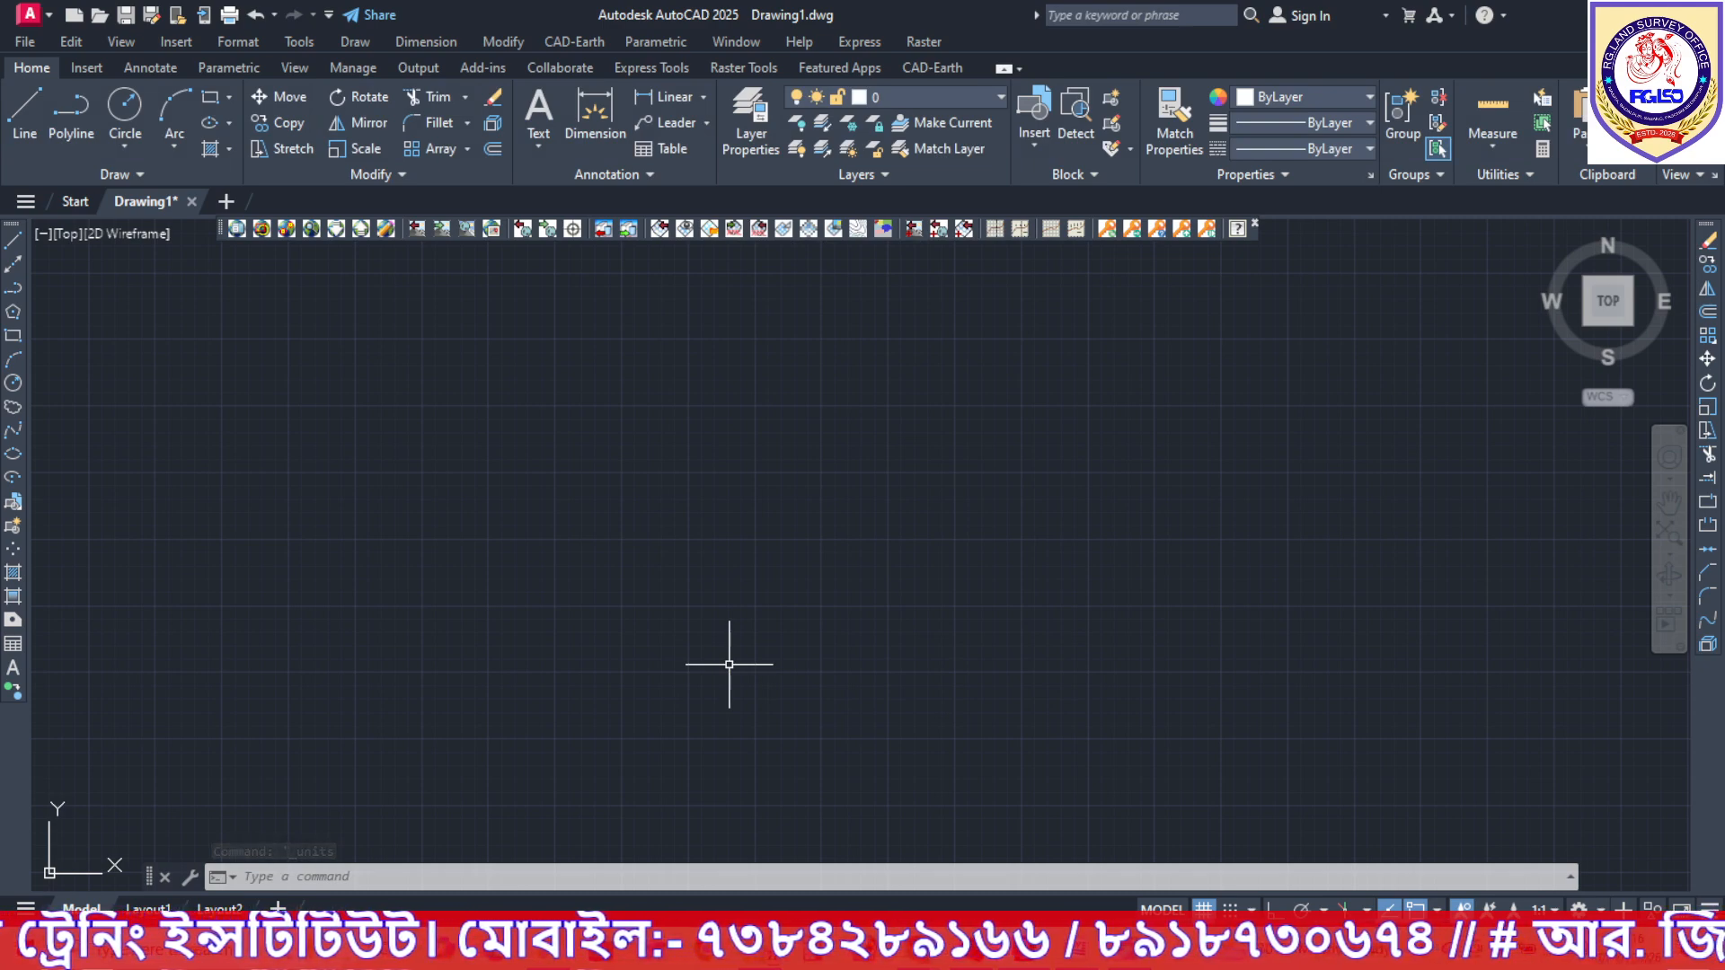
pyautogui.write('d')
pyautogui.press('Return')
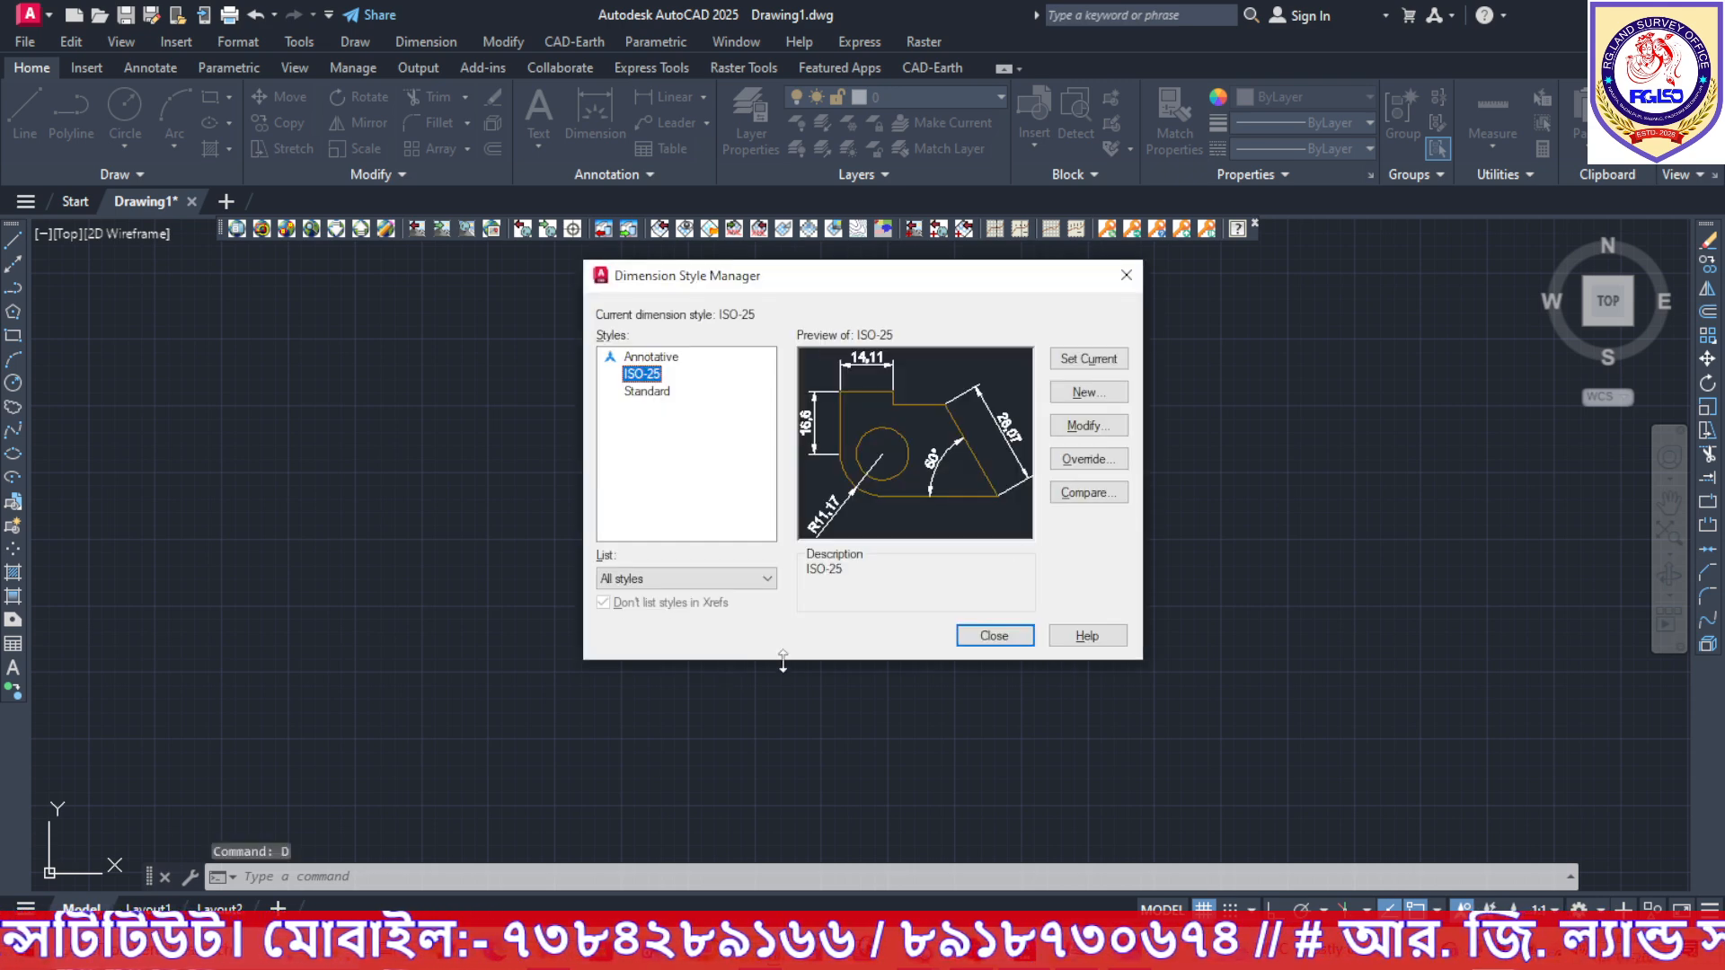
pyautogui.click(1125, 276)
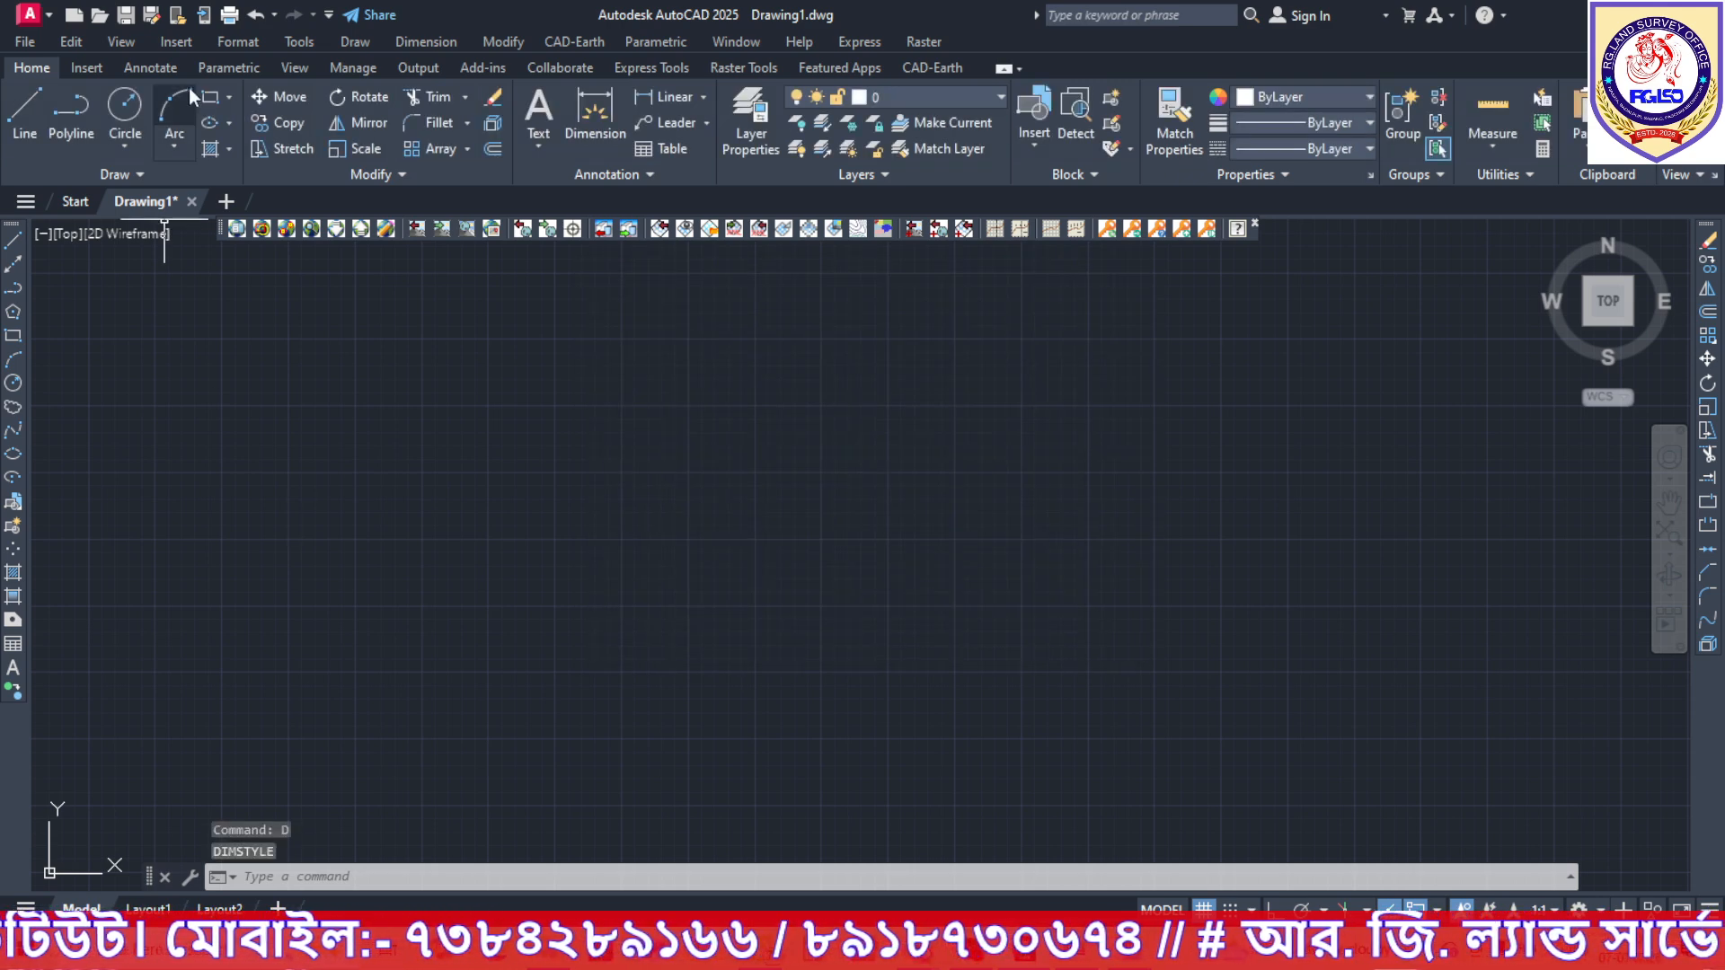
# Modify the ISO-25 dimension style so its primary linear units use the Engineering format with 0'-0" precision.
pyautogui.click(237, 43)
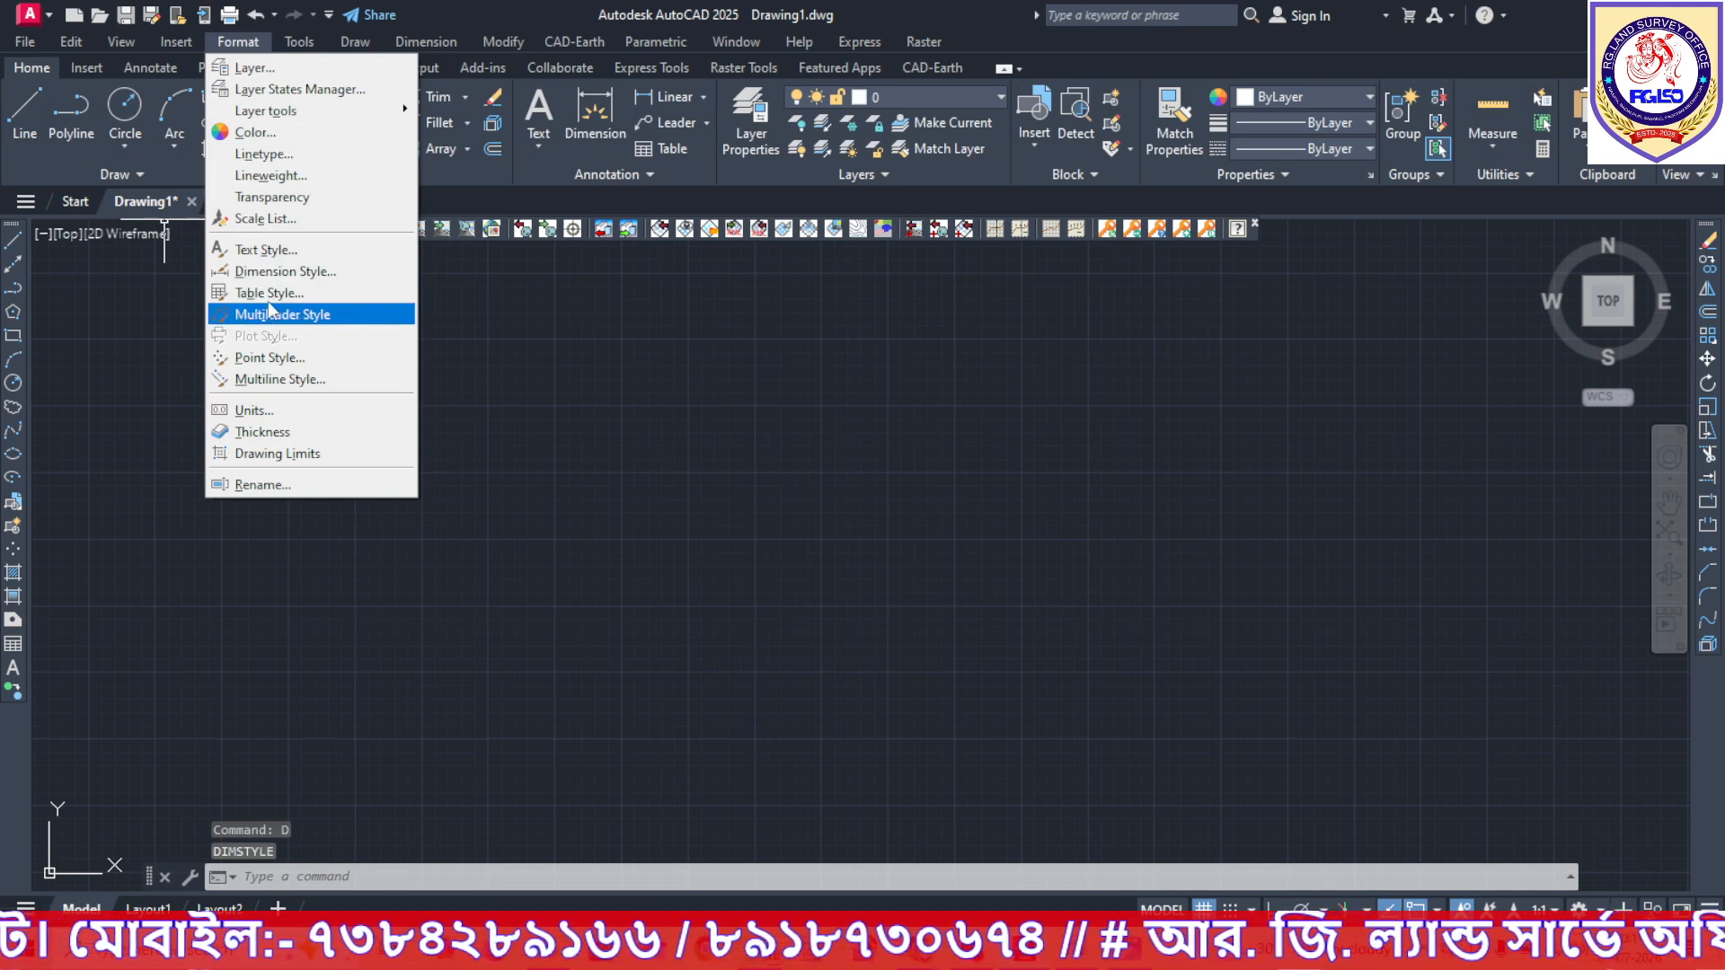
pyautogui.click(271, 273)
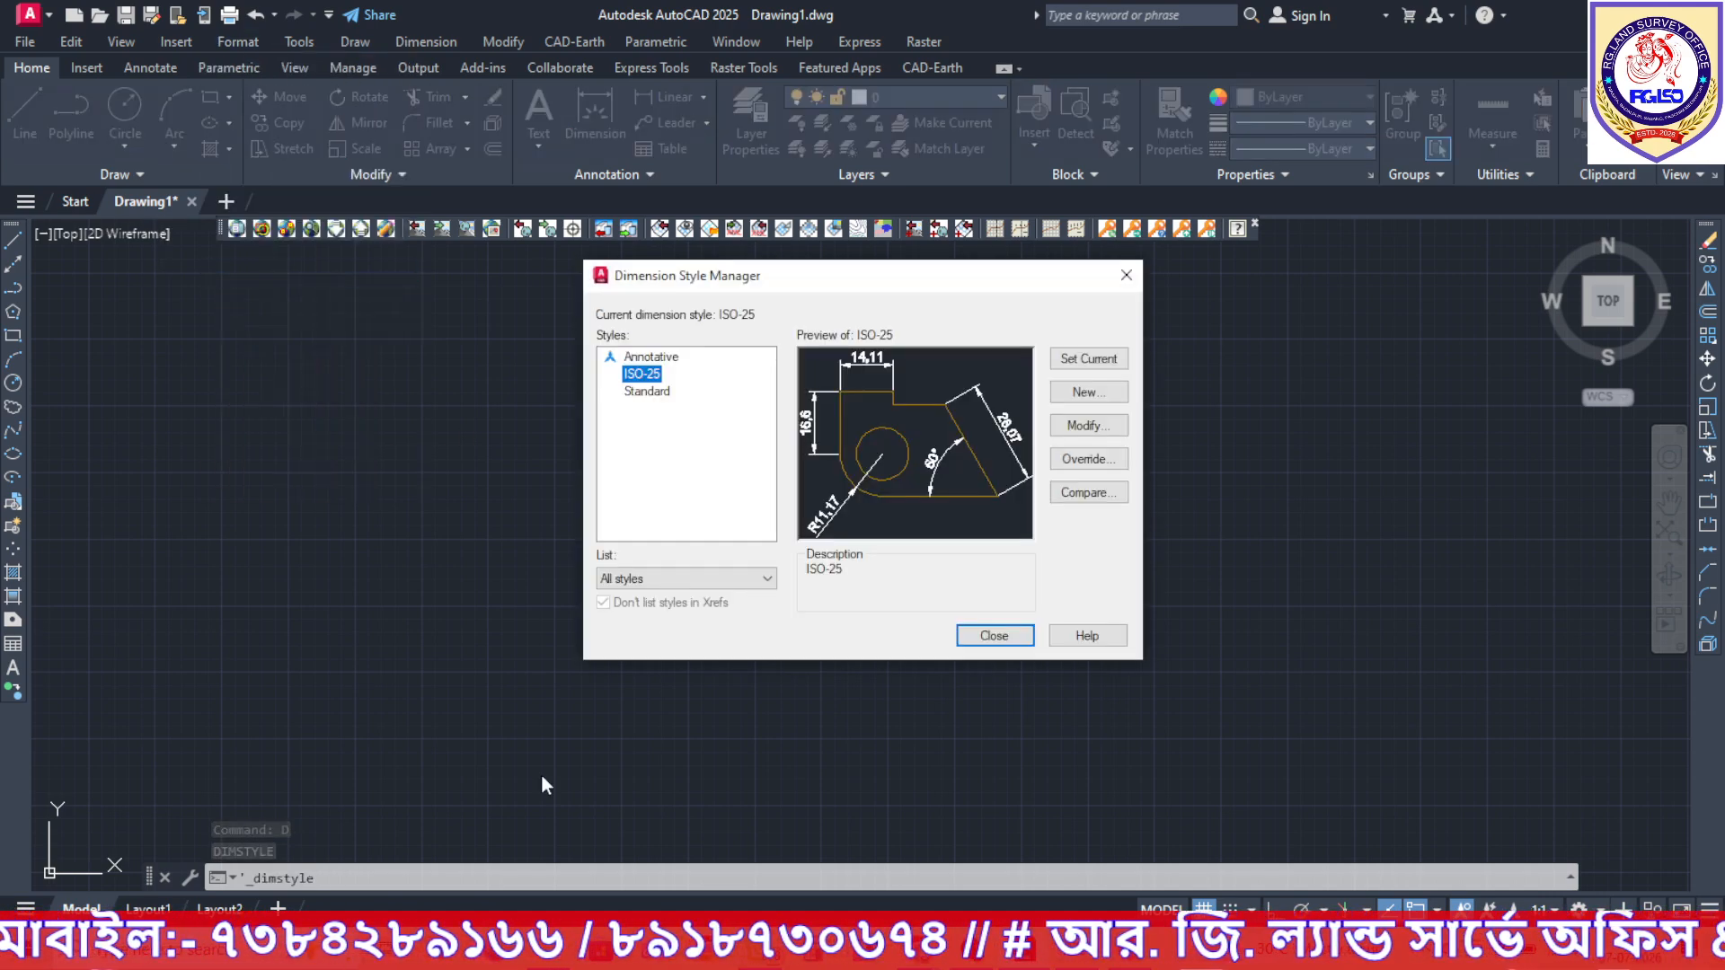
pyautogui.click(1090, 431)
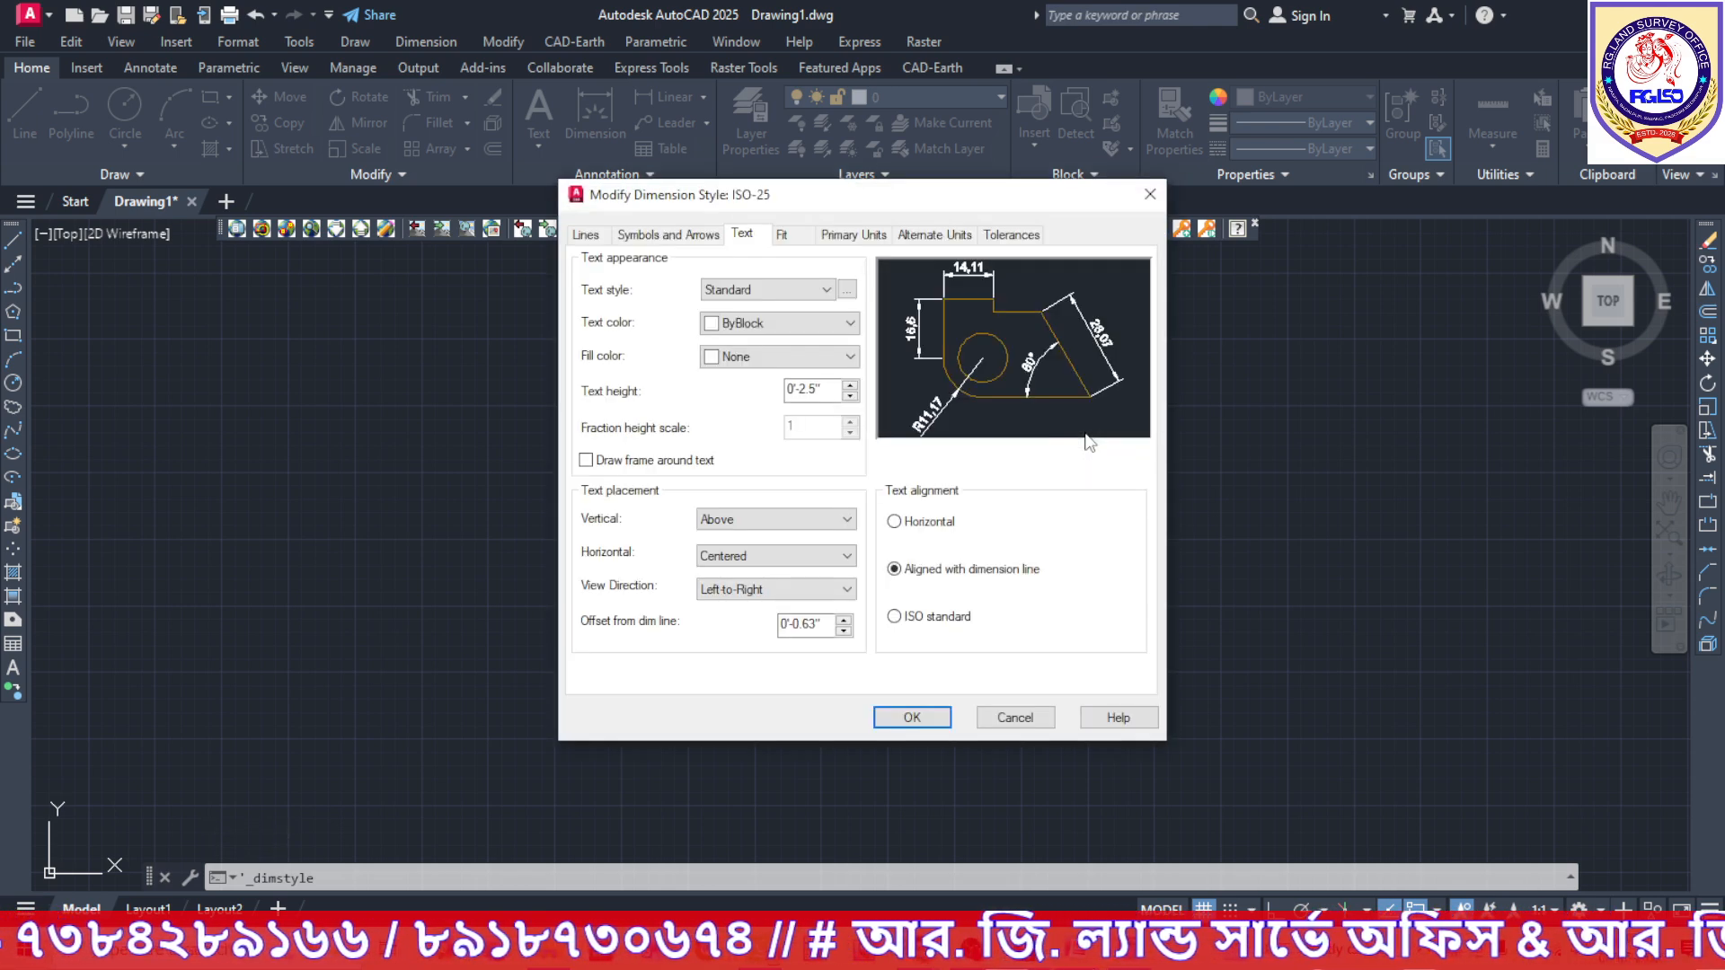
pyautogui.click(854, 235)
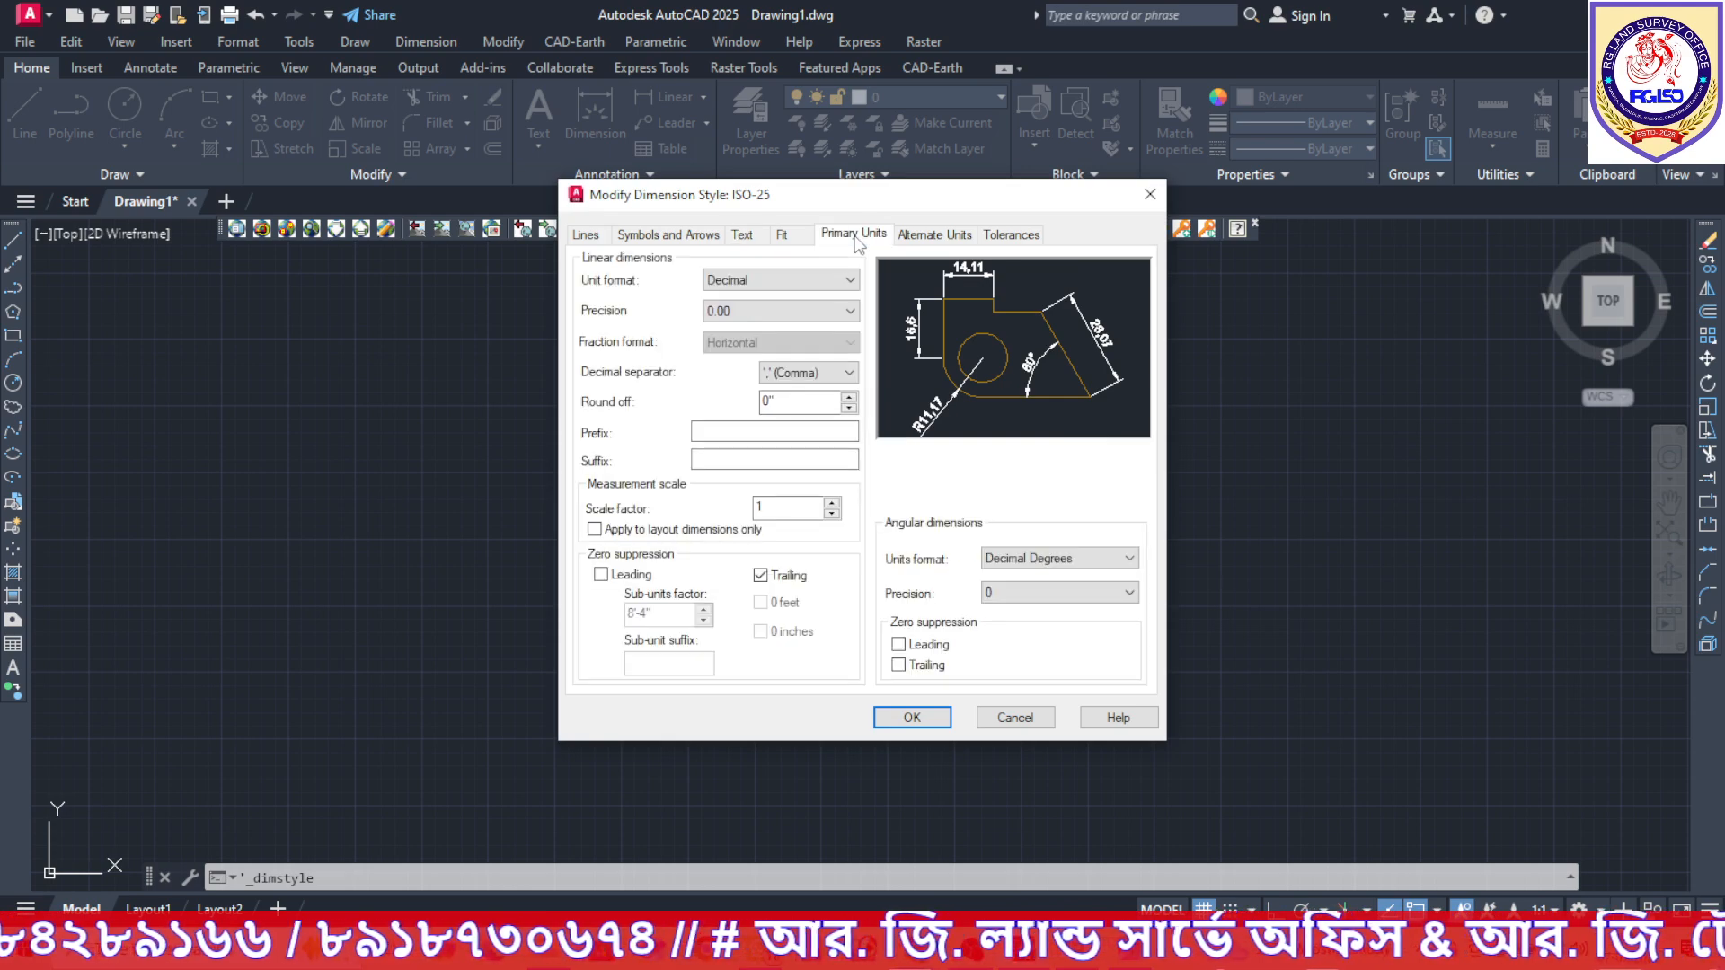
pyautogui.click(774, 280)
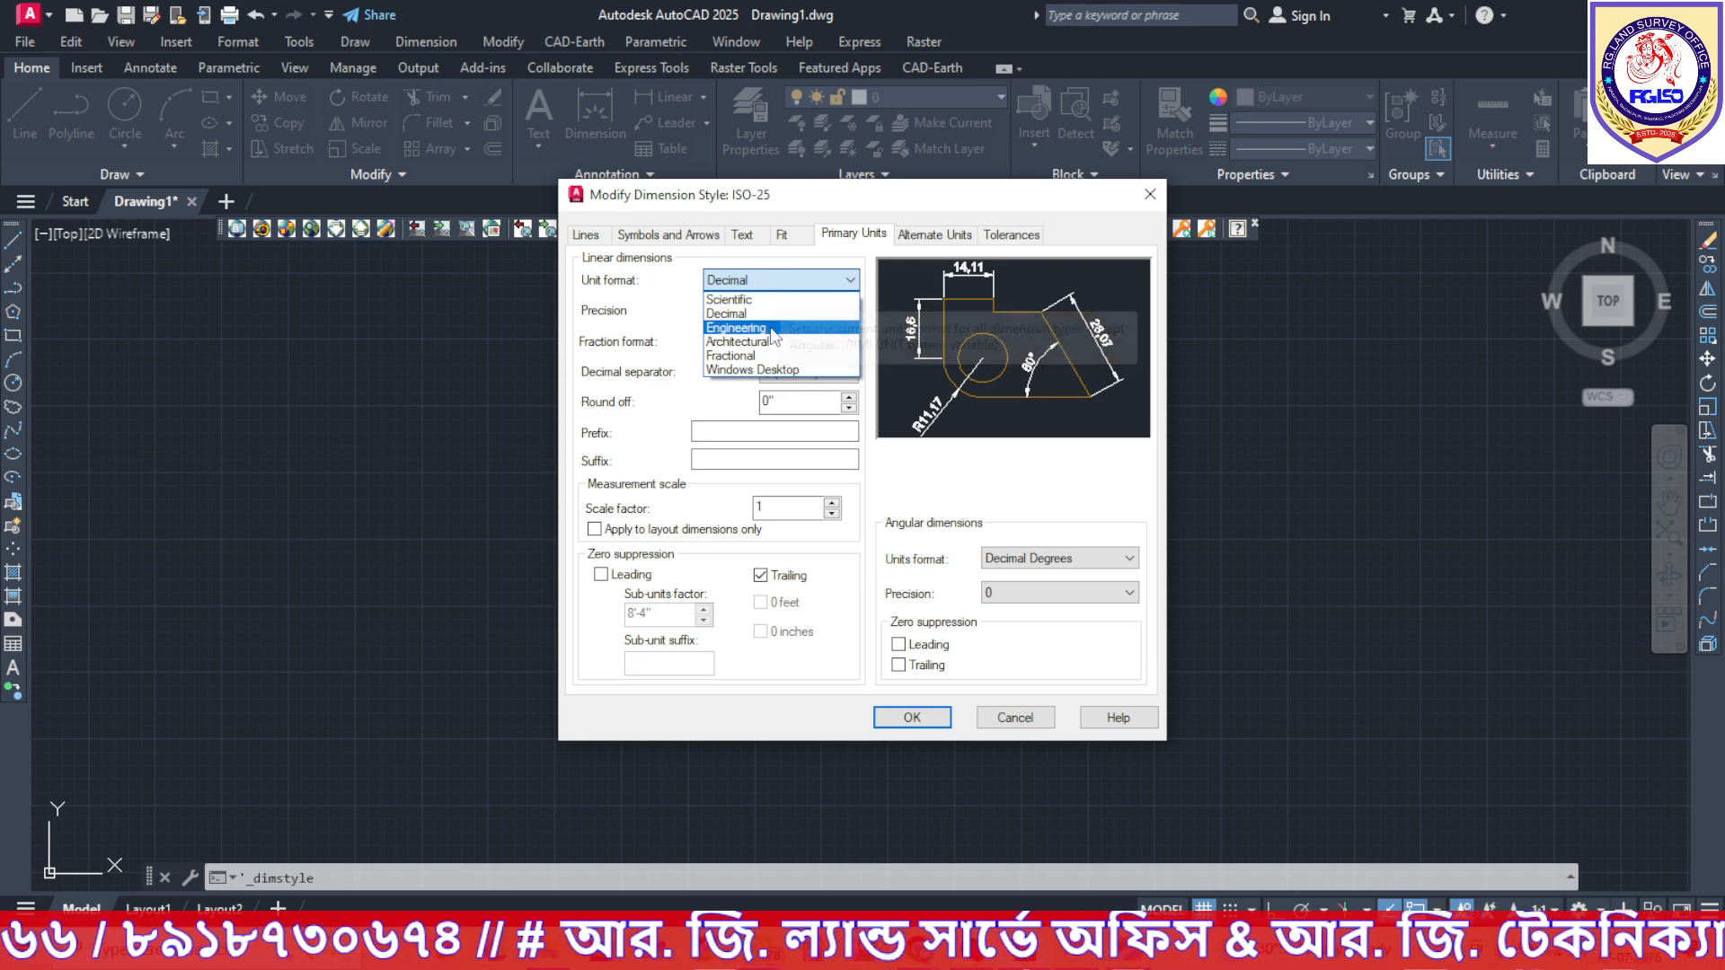
pyautogui.click(769, 328)
pyautogui.click(770, 313)
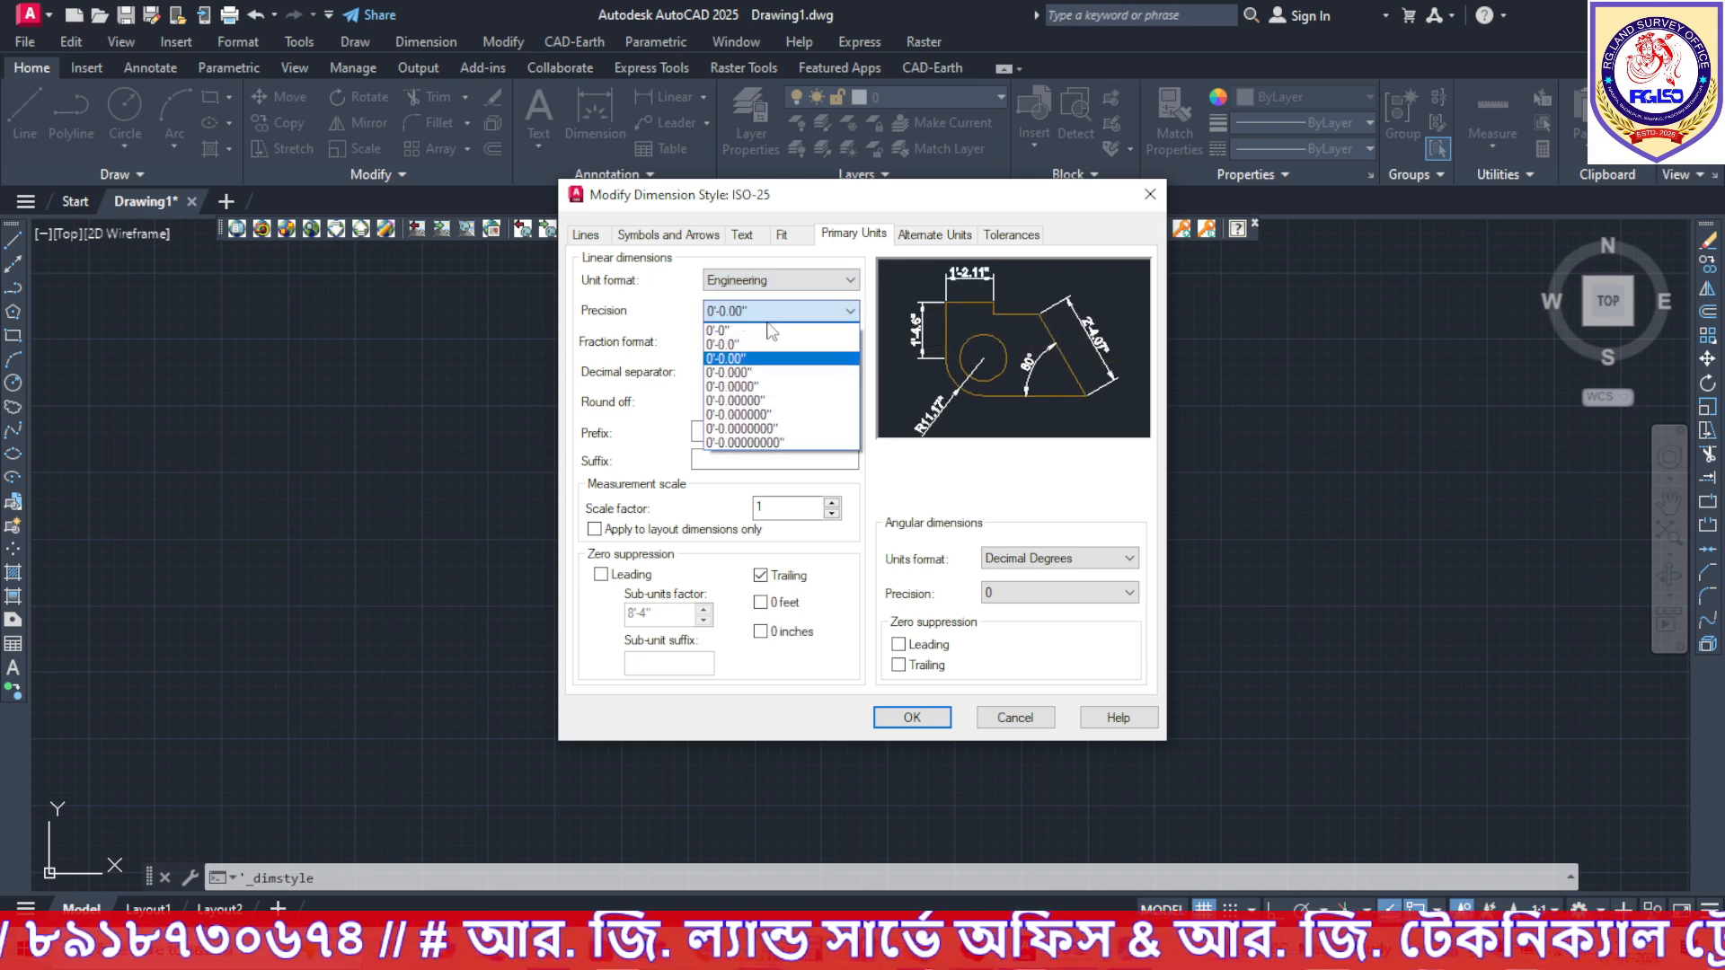
pyautogui.click(769, 330)
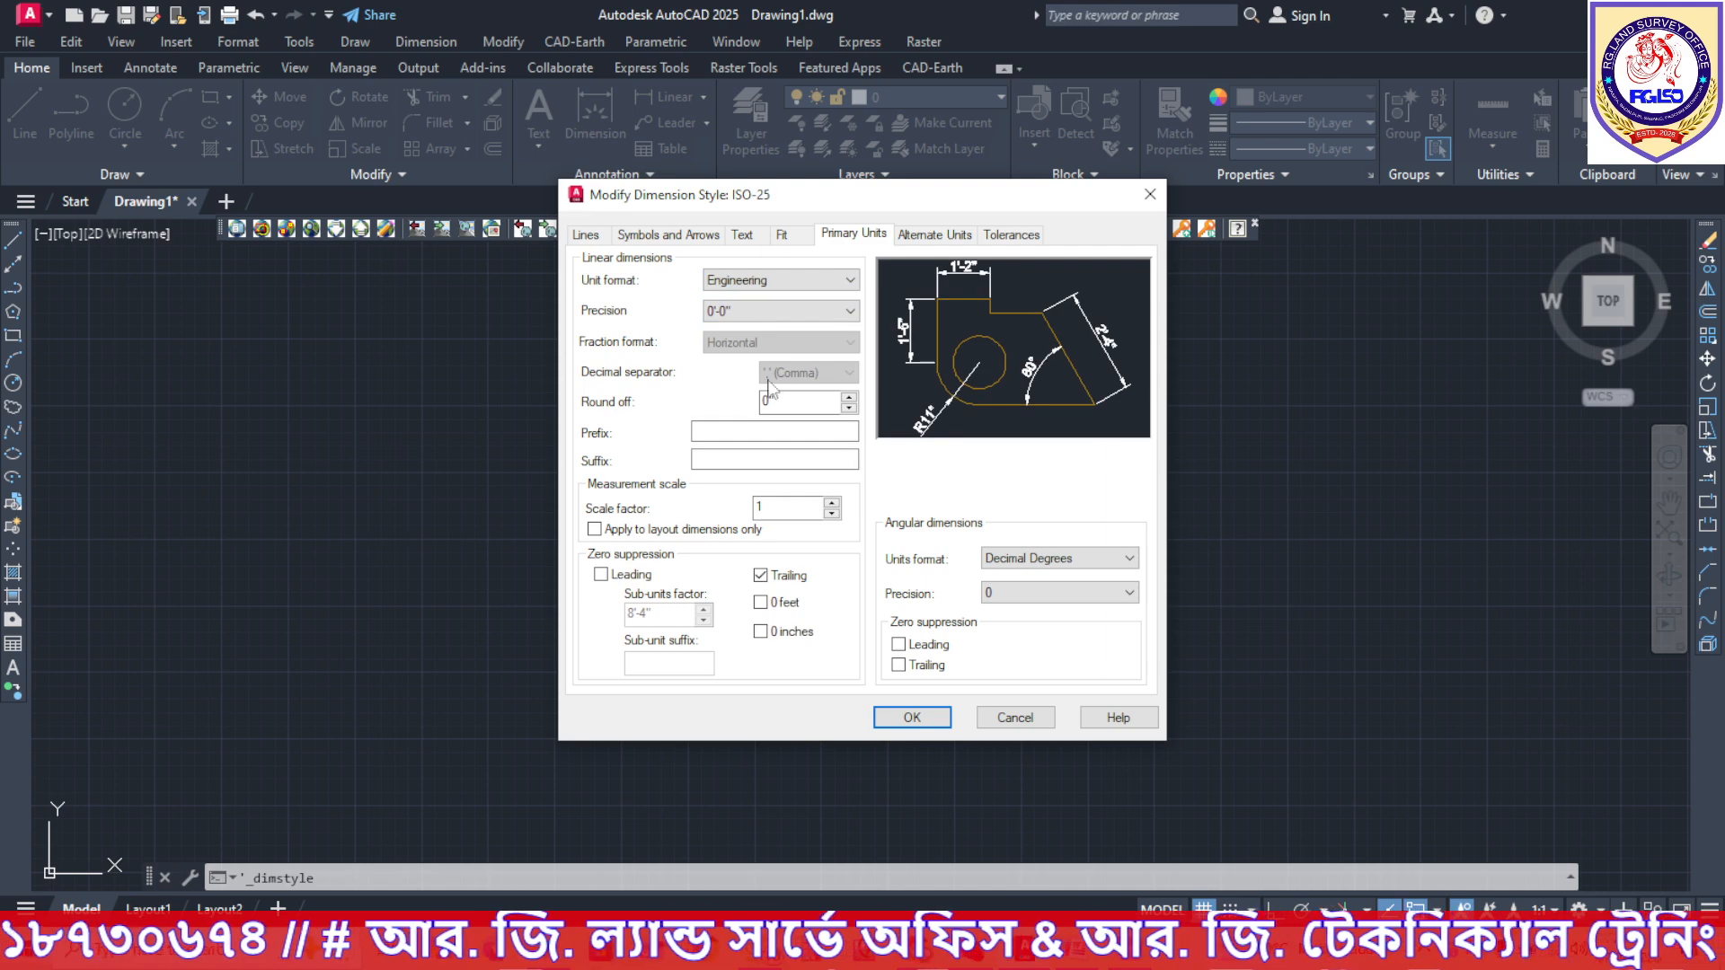
# Set the ISO-25 dimension text height to 5'-7.5", accept the modified style and make it current.
pyautogui.click(753, 238)
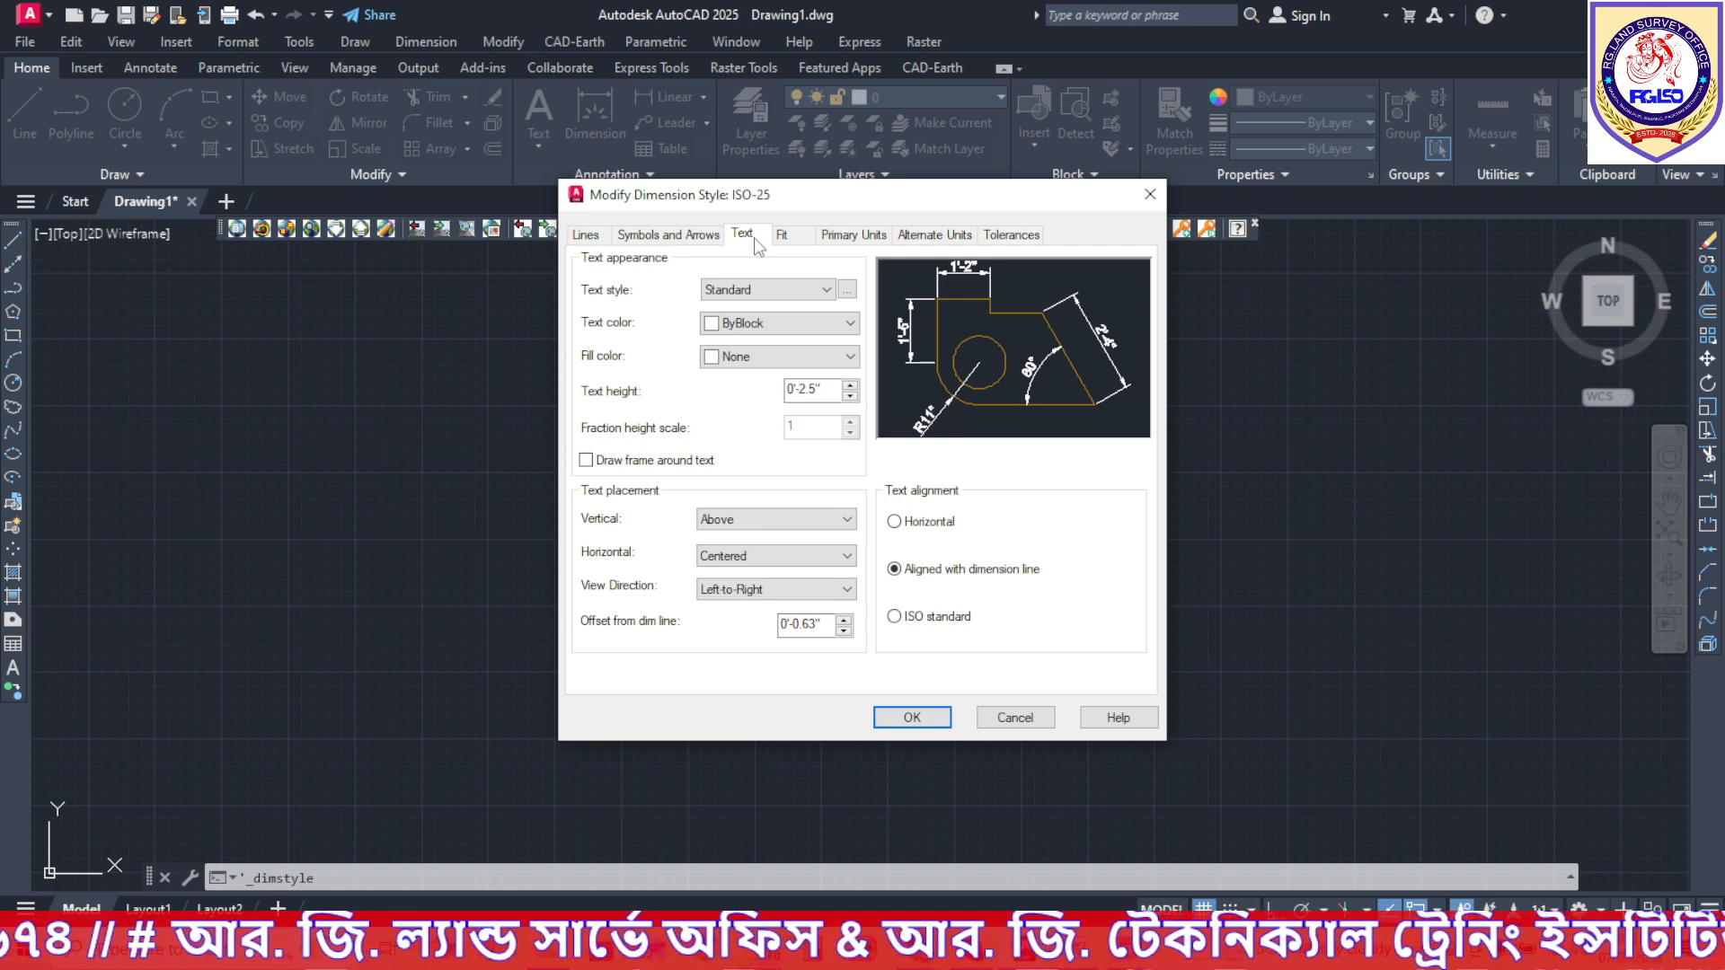
pyautogui.click(850, 385)
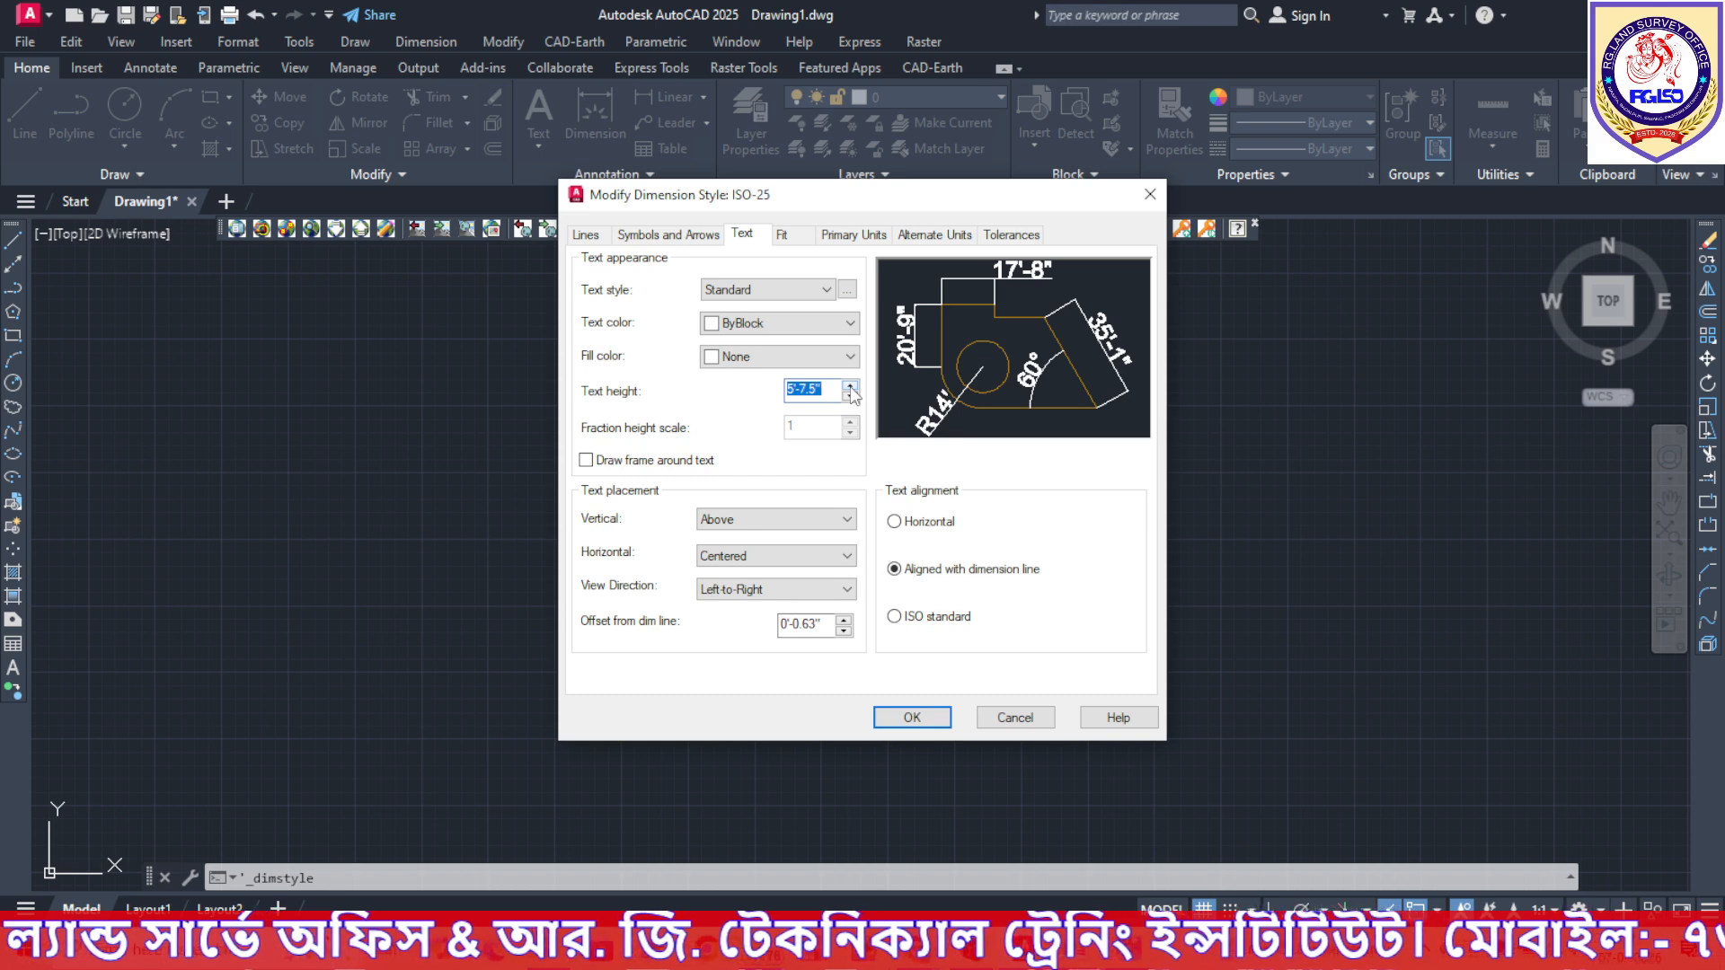
pyautogui.click(854, 235)
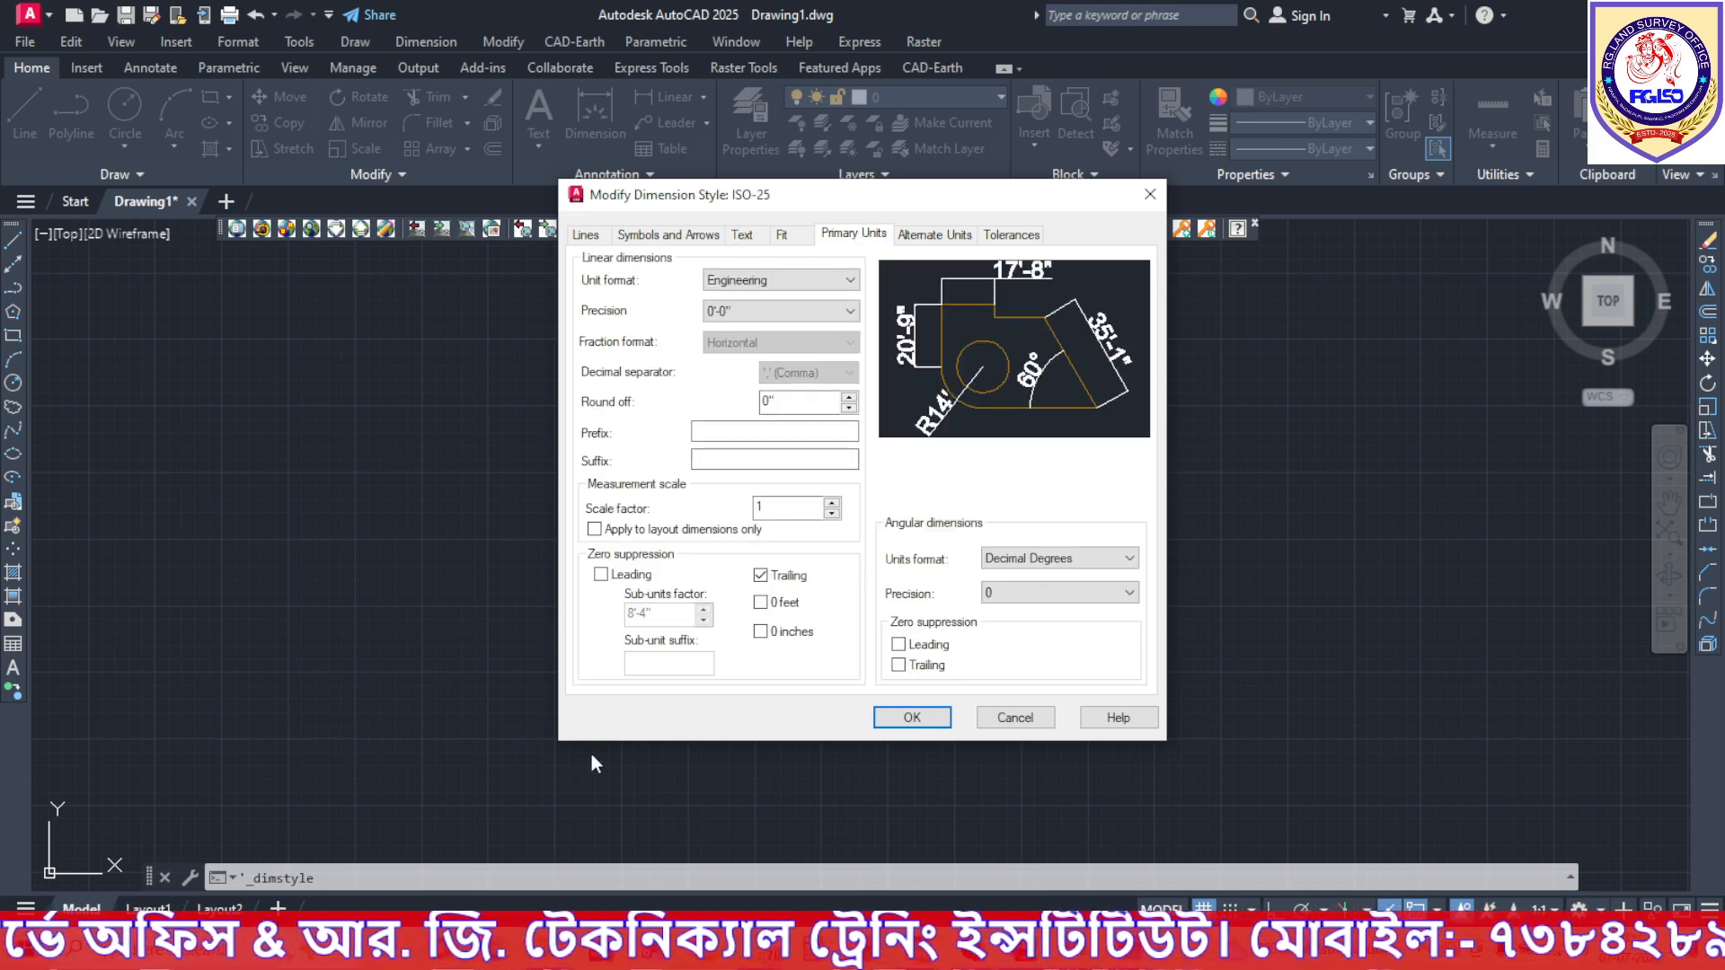
pyautogui.click(915, 719)
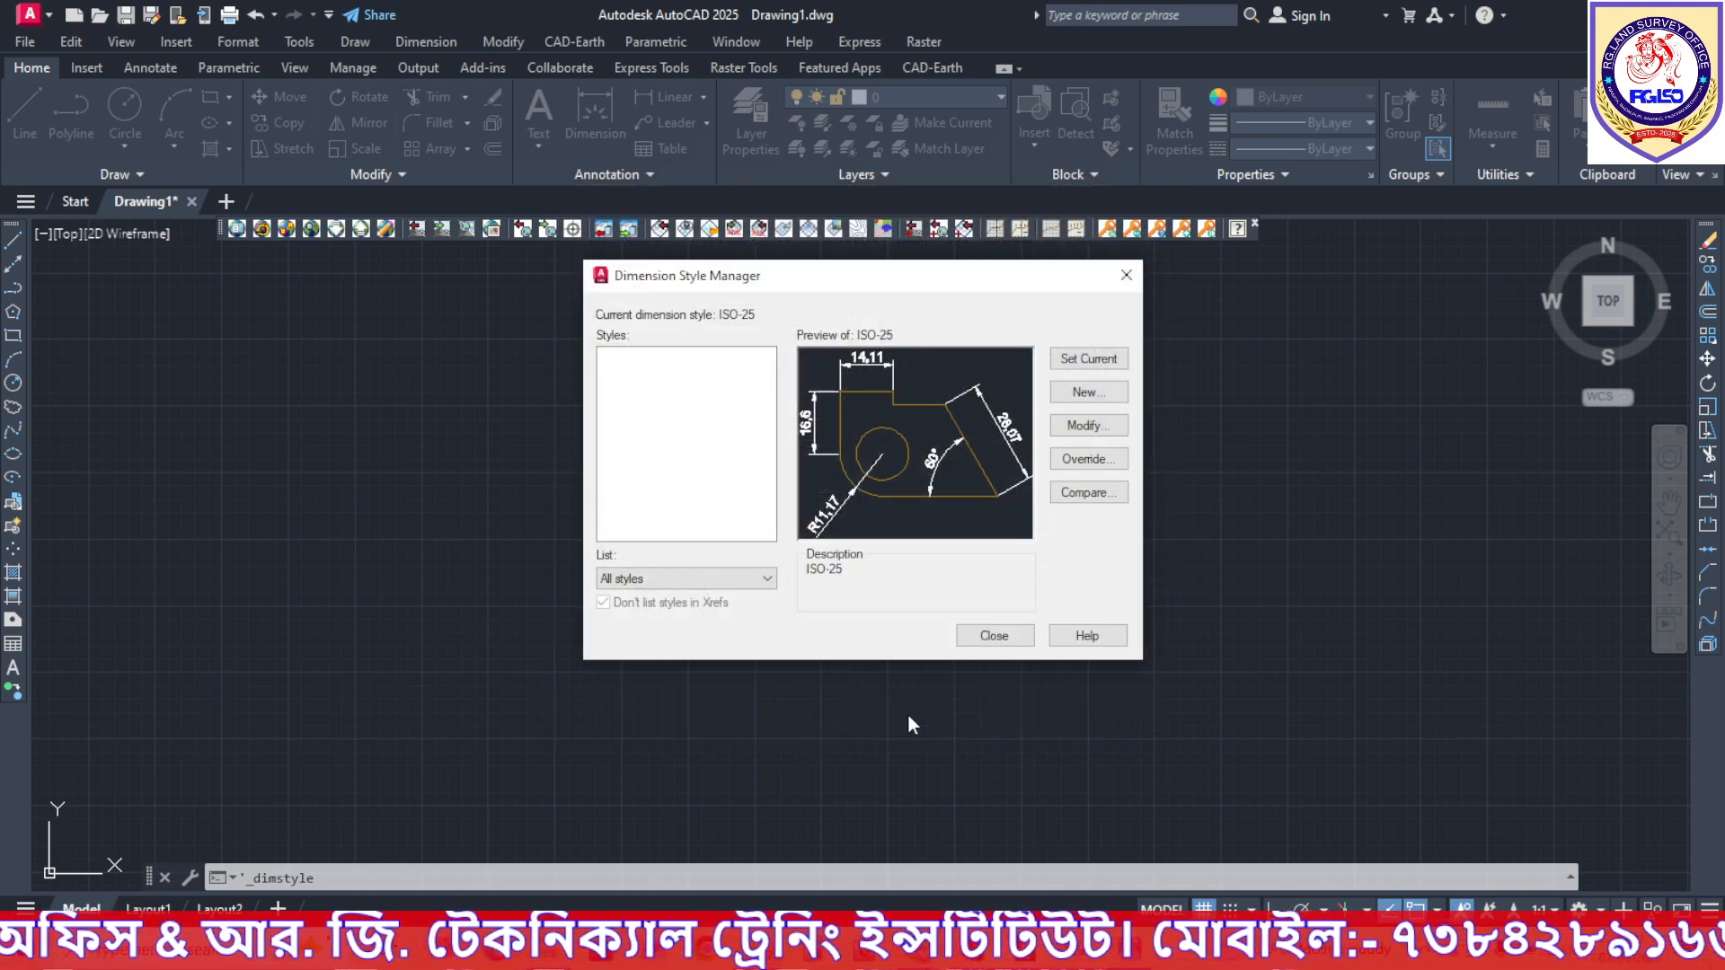
pyautogui.click(1089, 360)
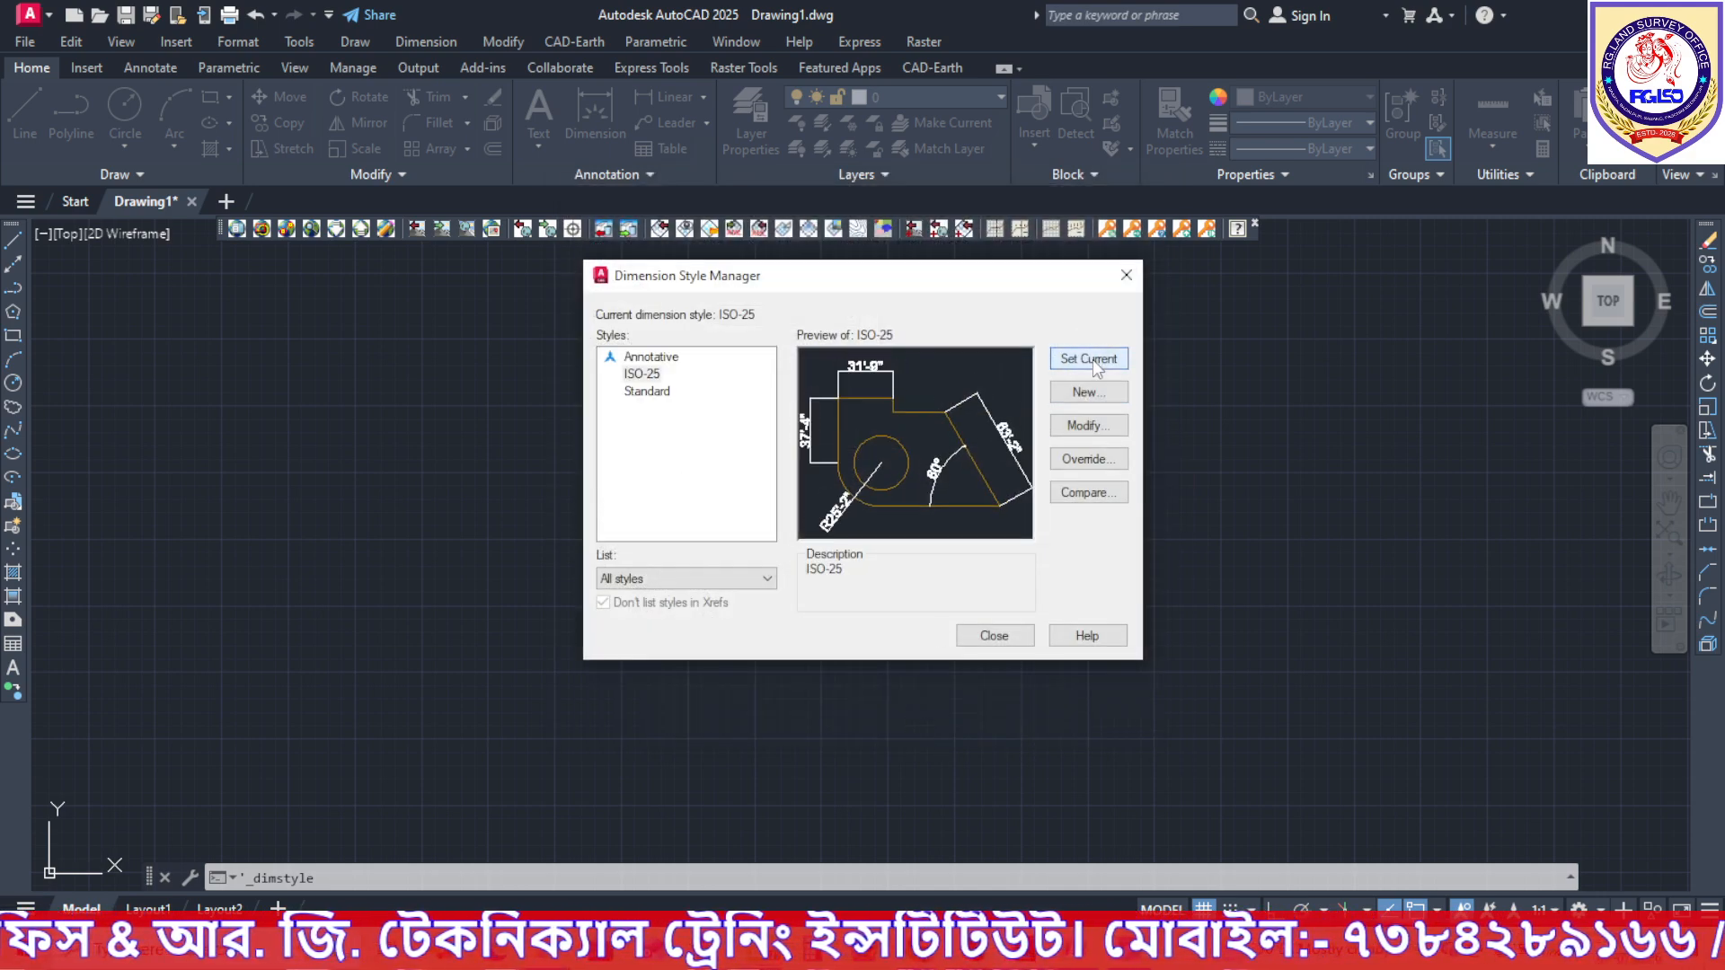
pyautogui.click(973, 639)
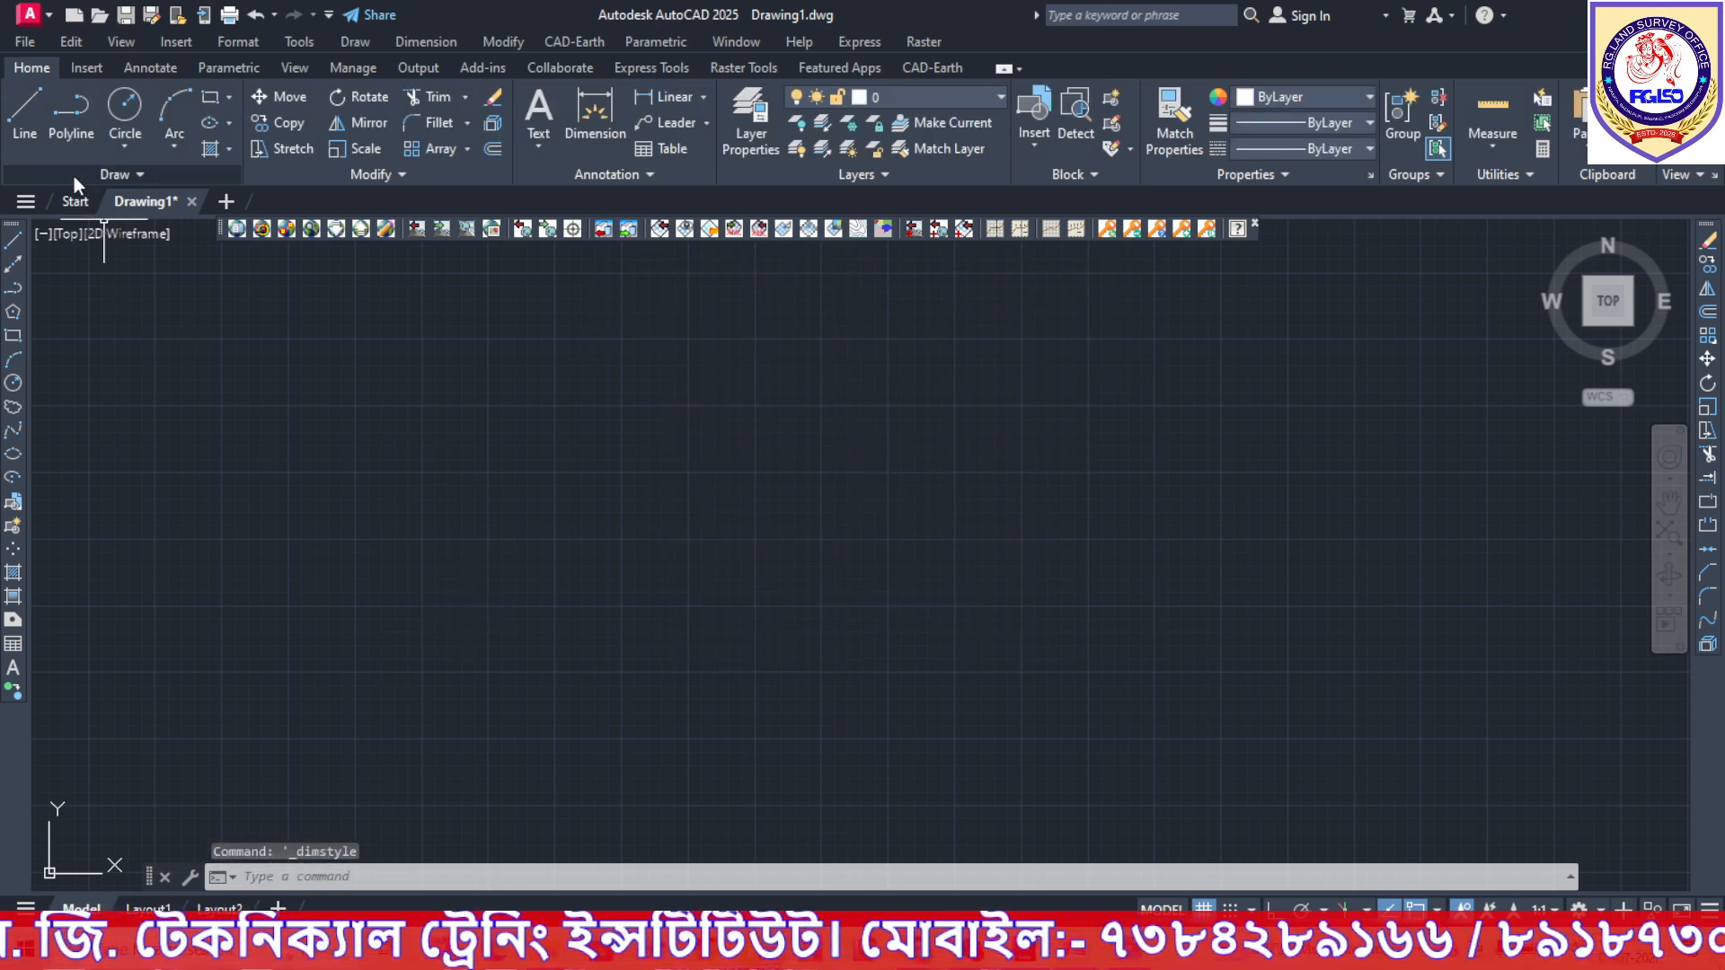
# Draw a closed four-sided outline with the Line command, with a near-horizontal upper edge, a vertical right side and a slightly slanted left side.
pyautogui.click(27, 108)
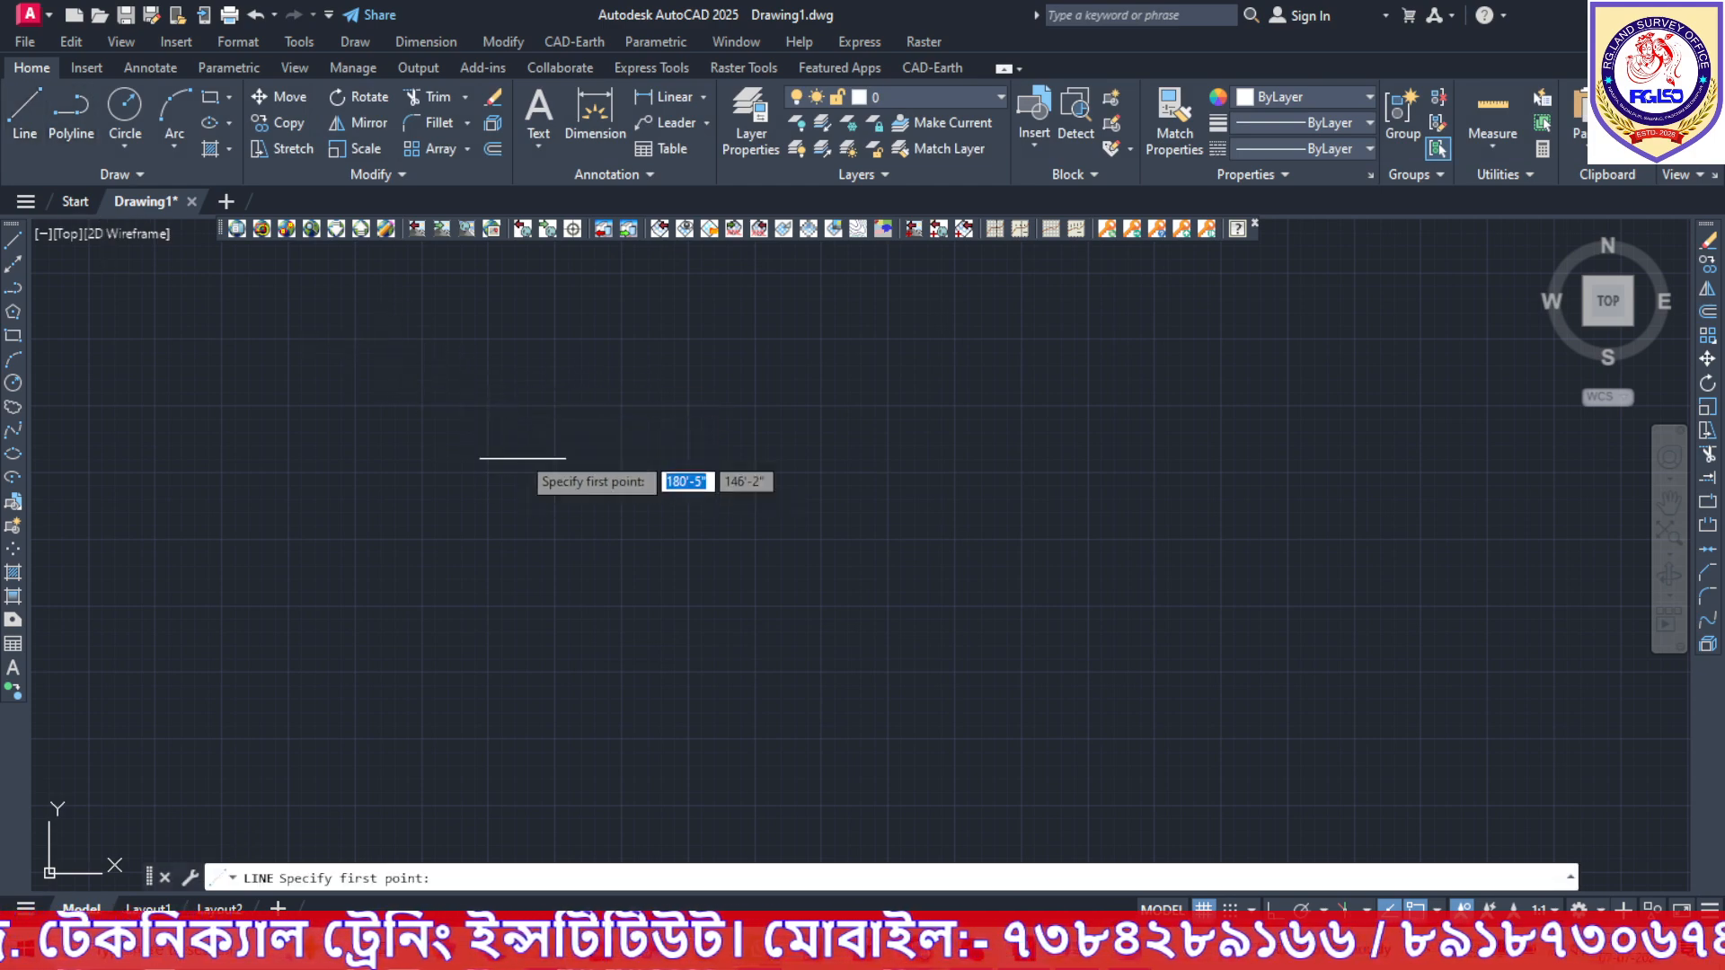
pyautogui.click(502, 432)
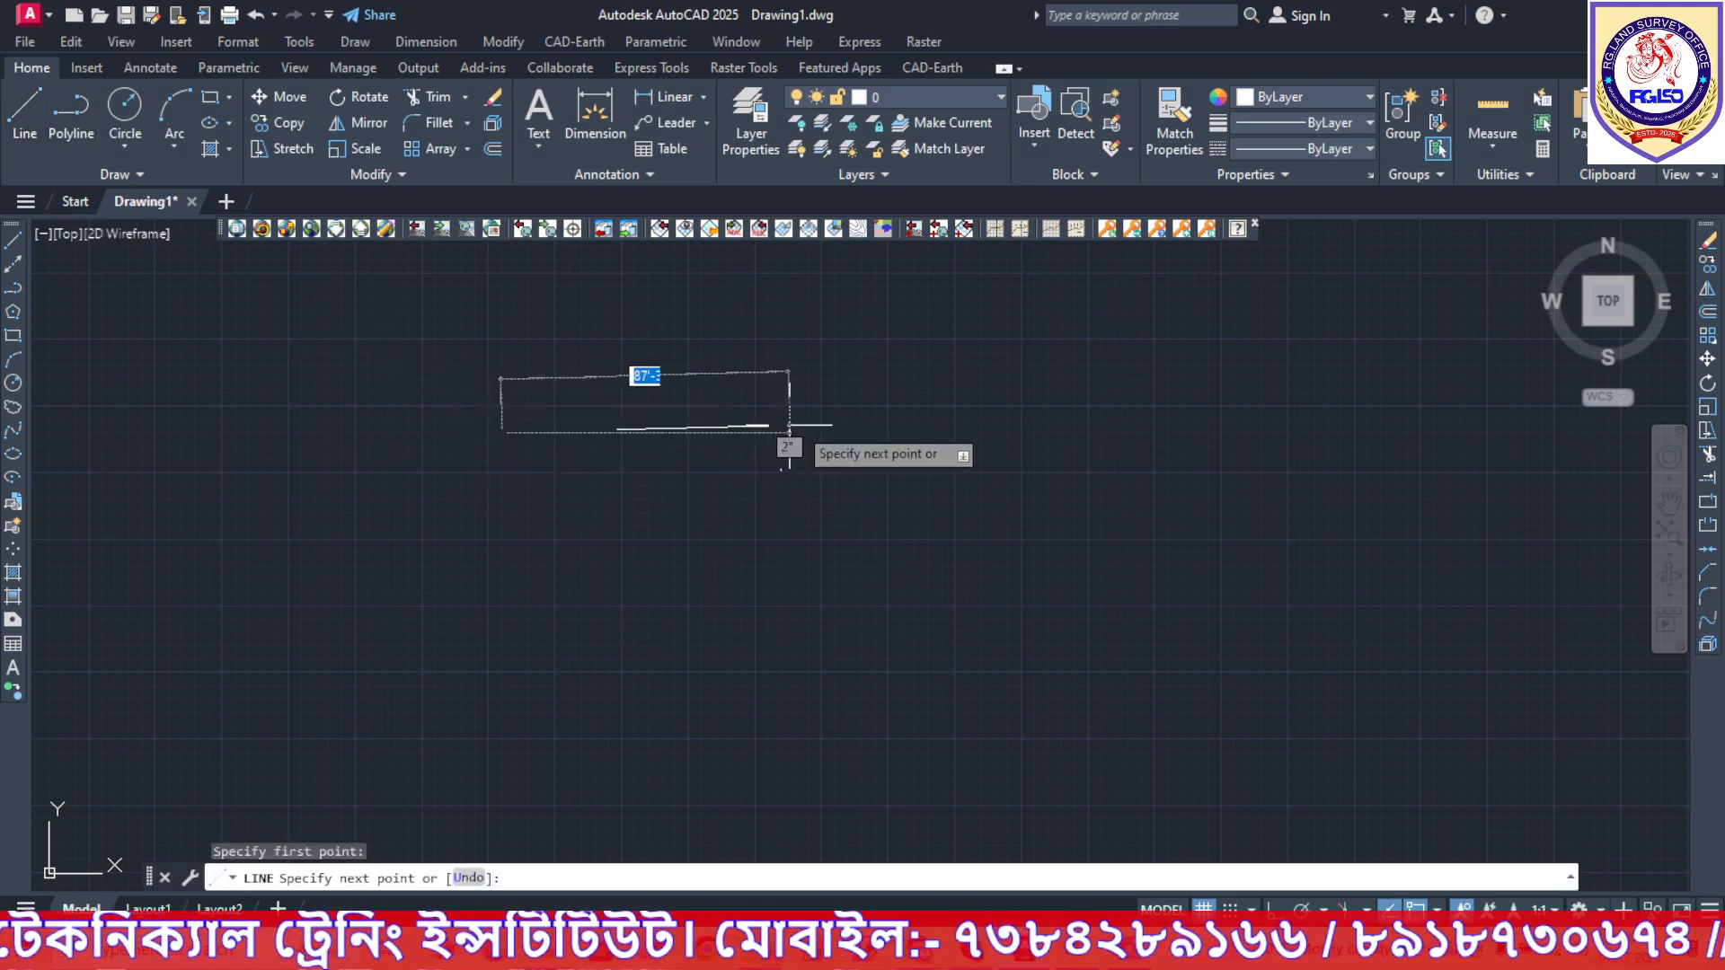
pyautogui.click(866, 432)
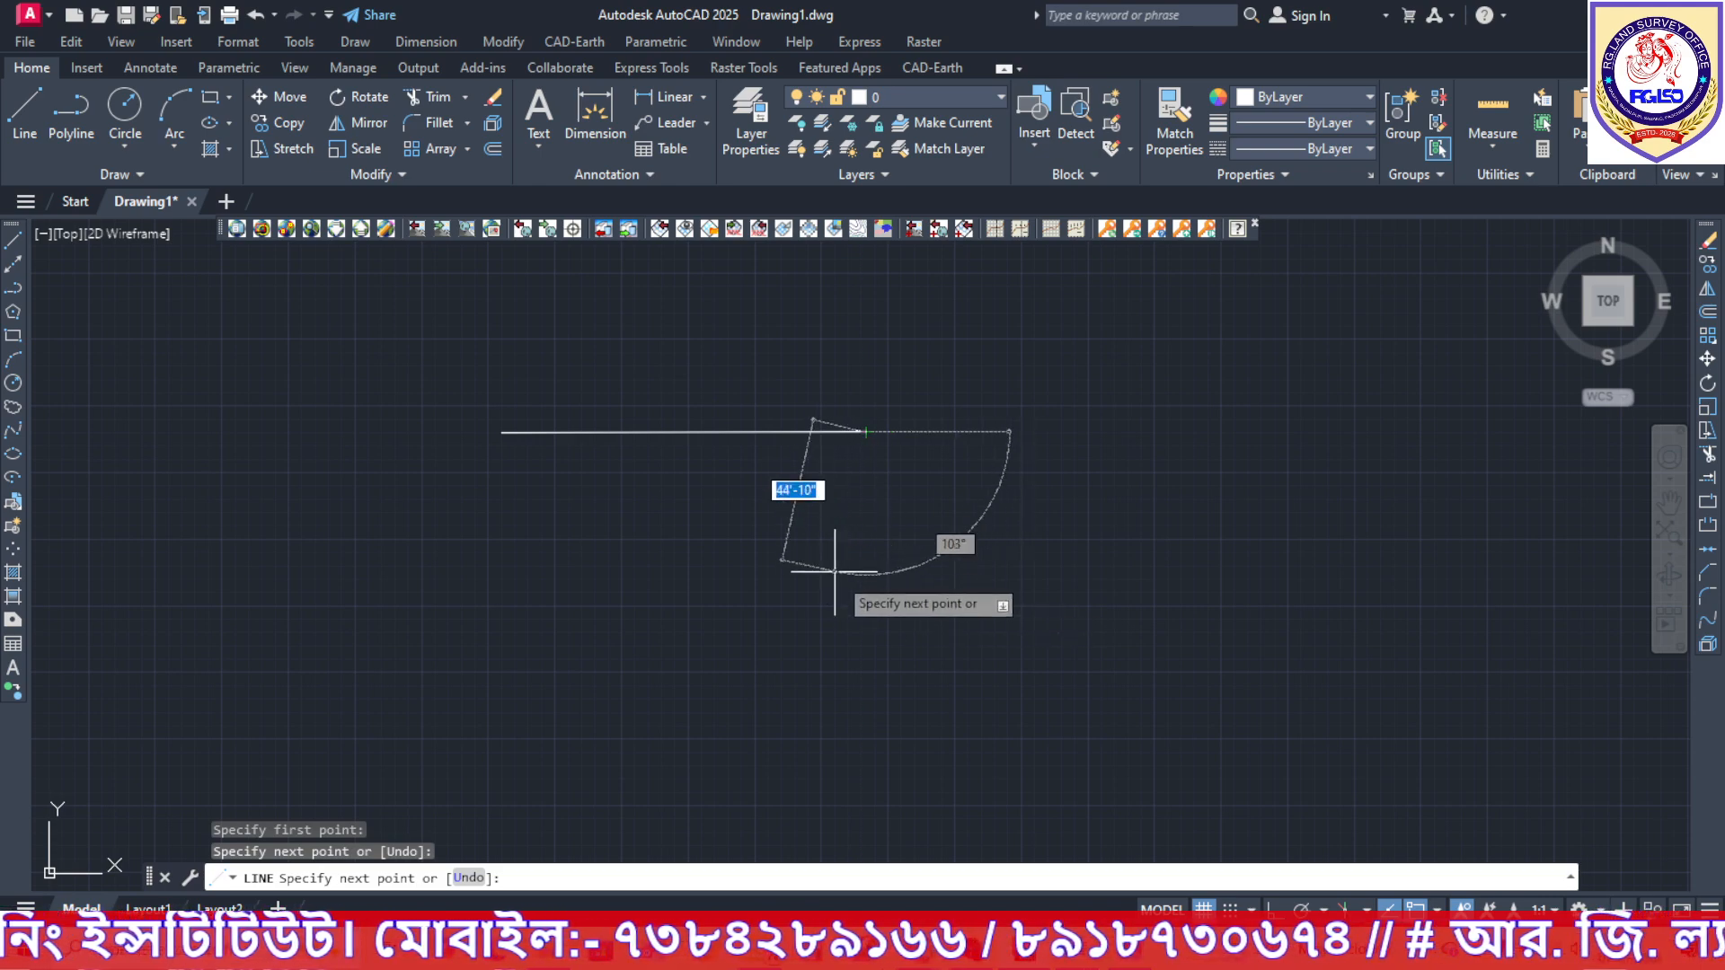
pyautogui.click(866, 578)
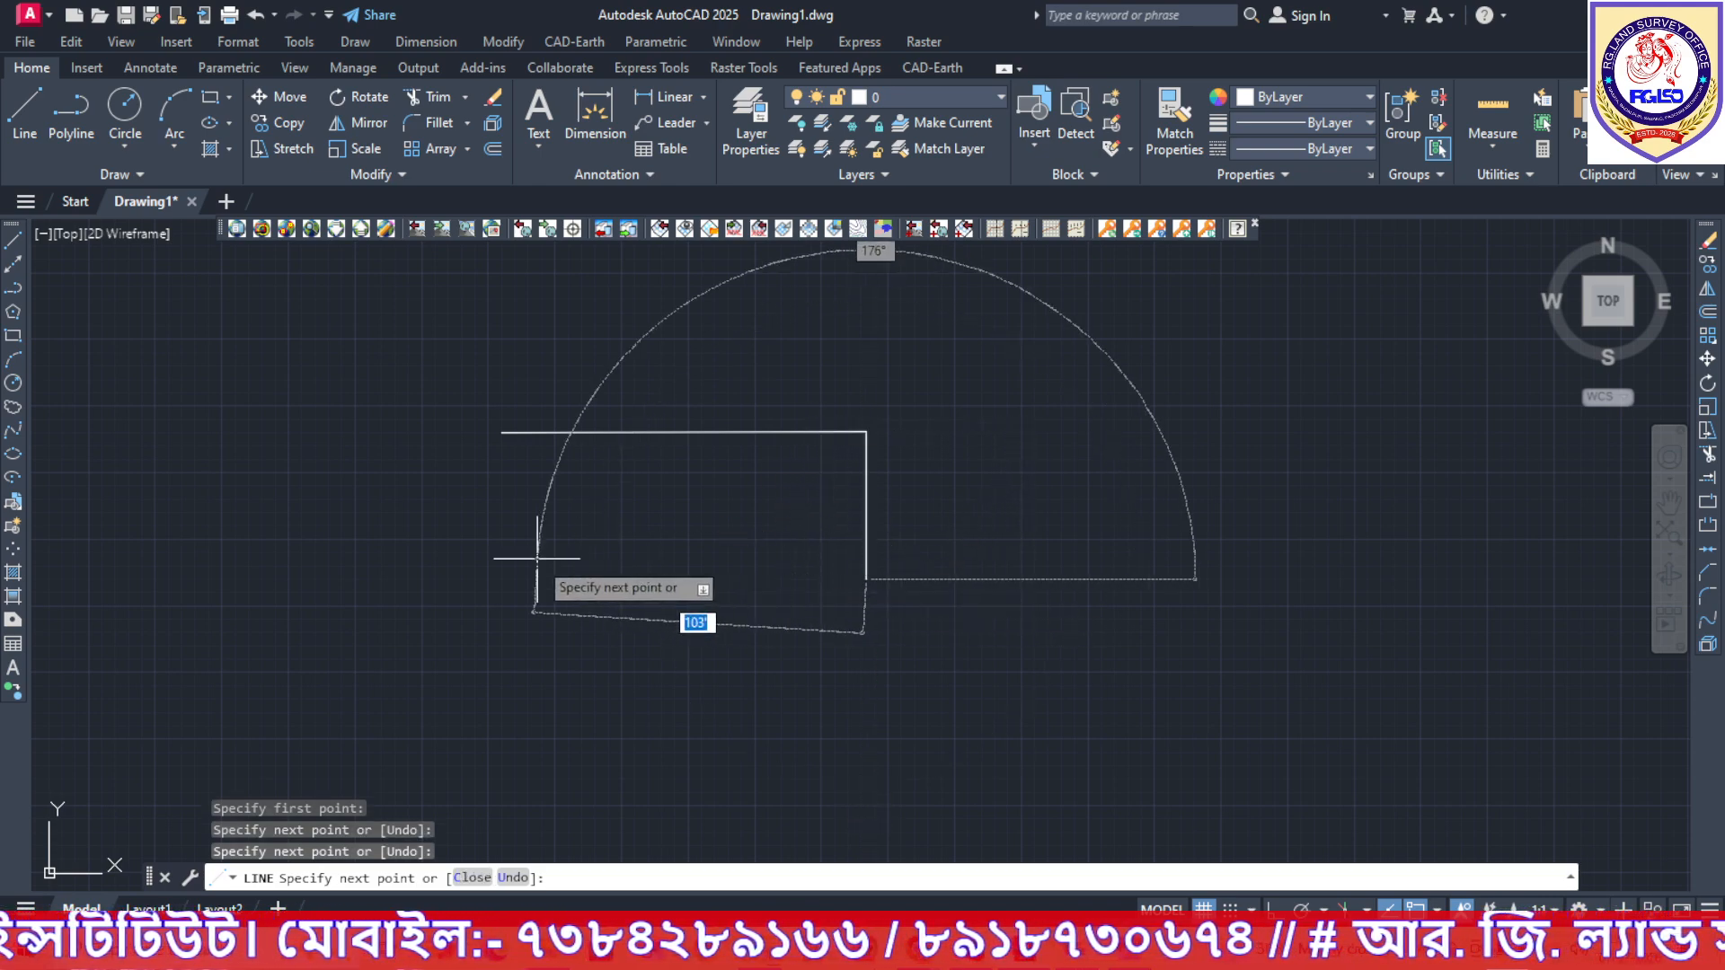
pyautogui.click(486, 574)
pyautogui.click(500, 432)
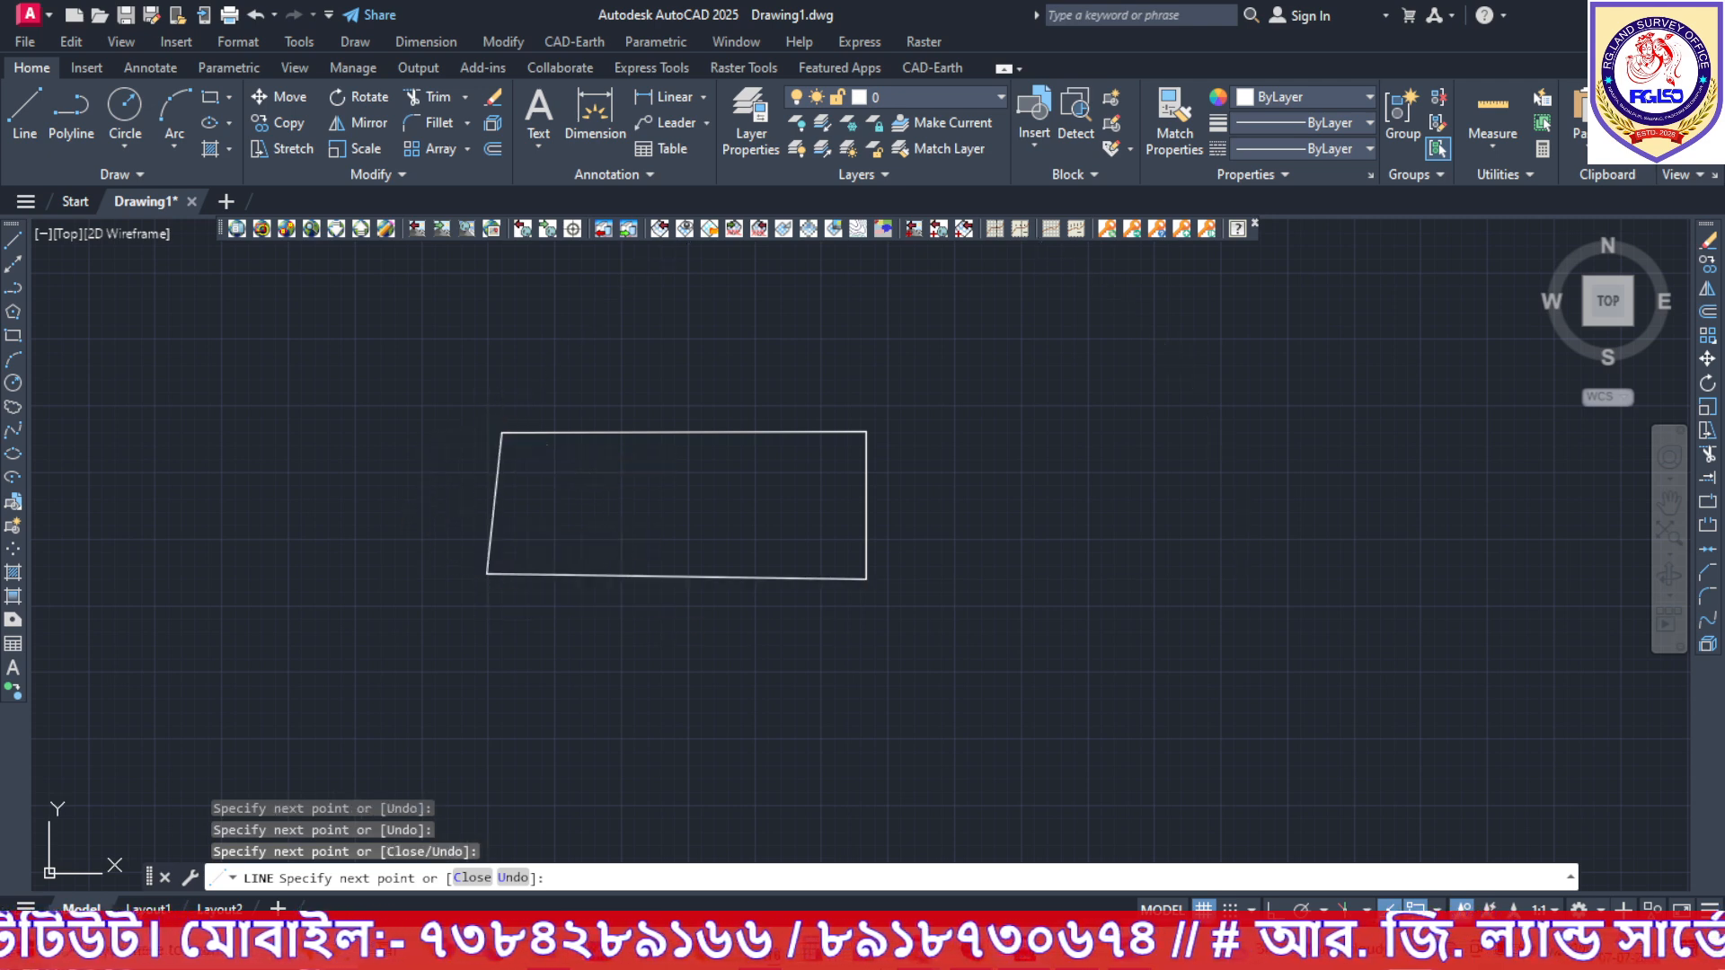
pyautogui.press('Escape')
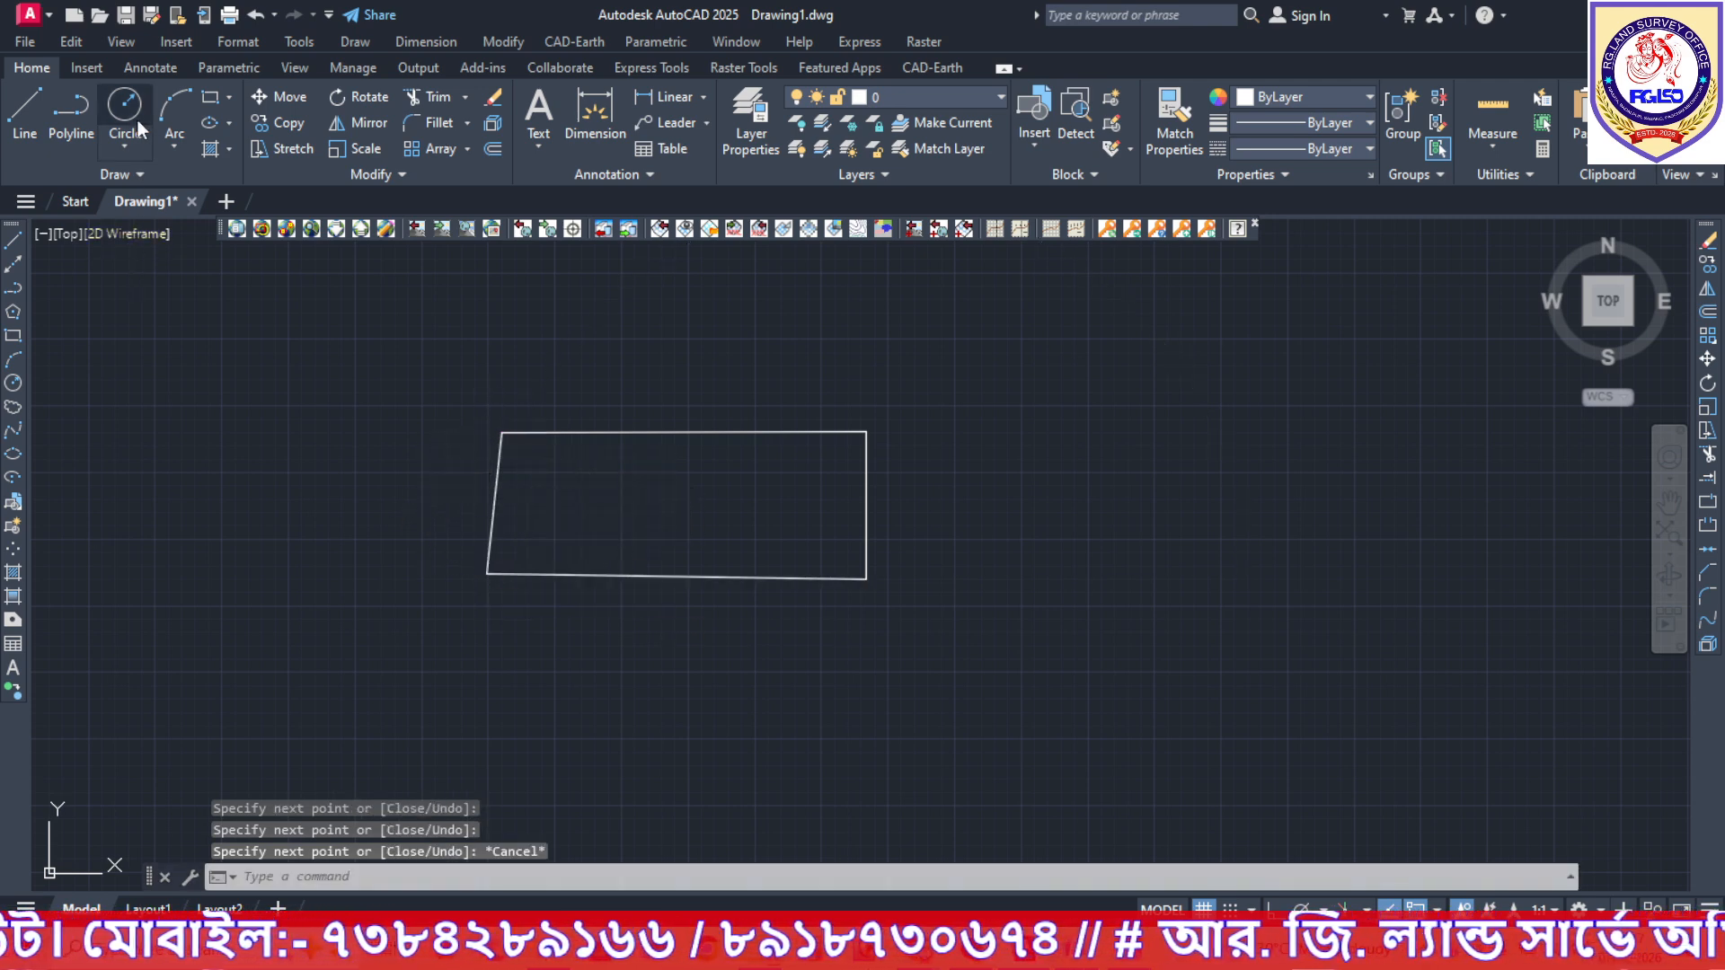
# Draw a closed four-sided polyline beside the existing outline, tapering downward, with its near-horizontal upper edge about 79 feet long.
pyautogui.click(77, 128)
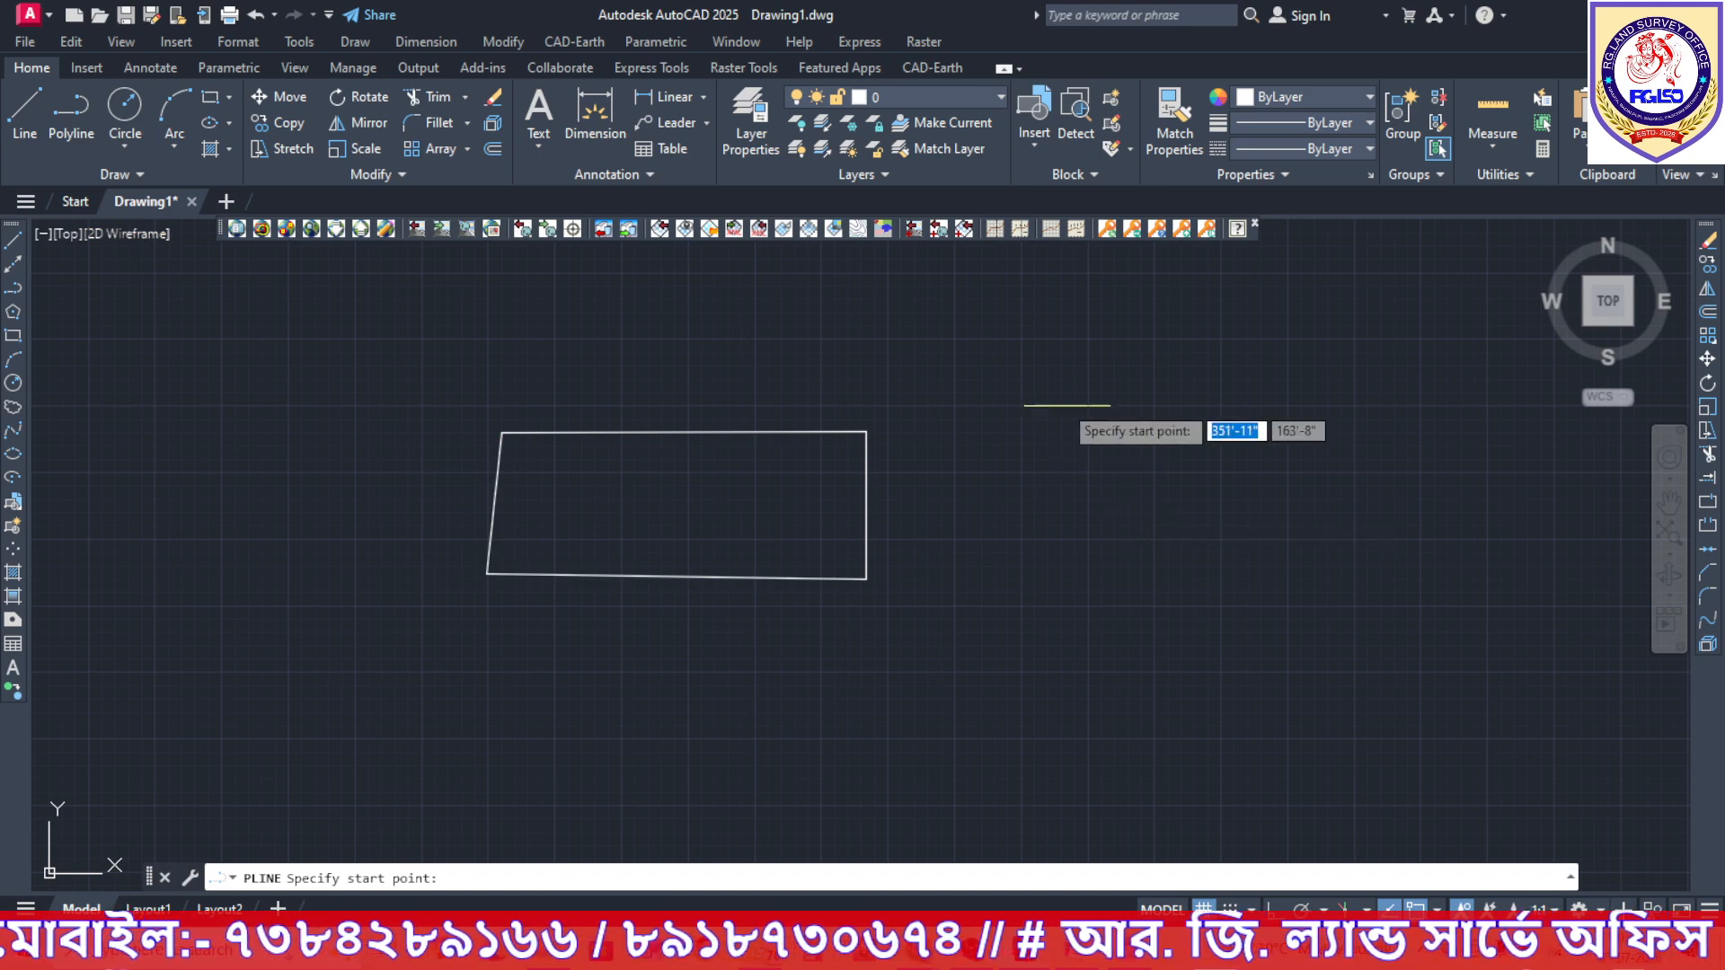
pyautogui.click(1023, 415)
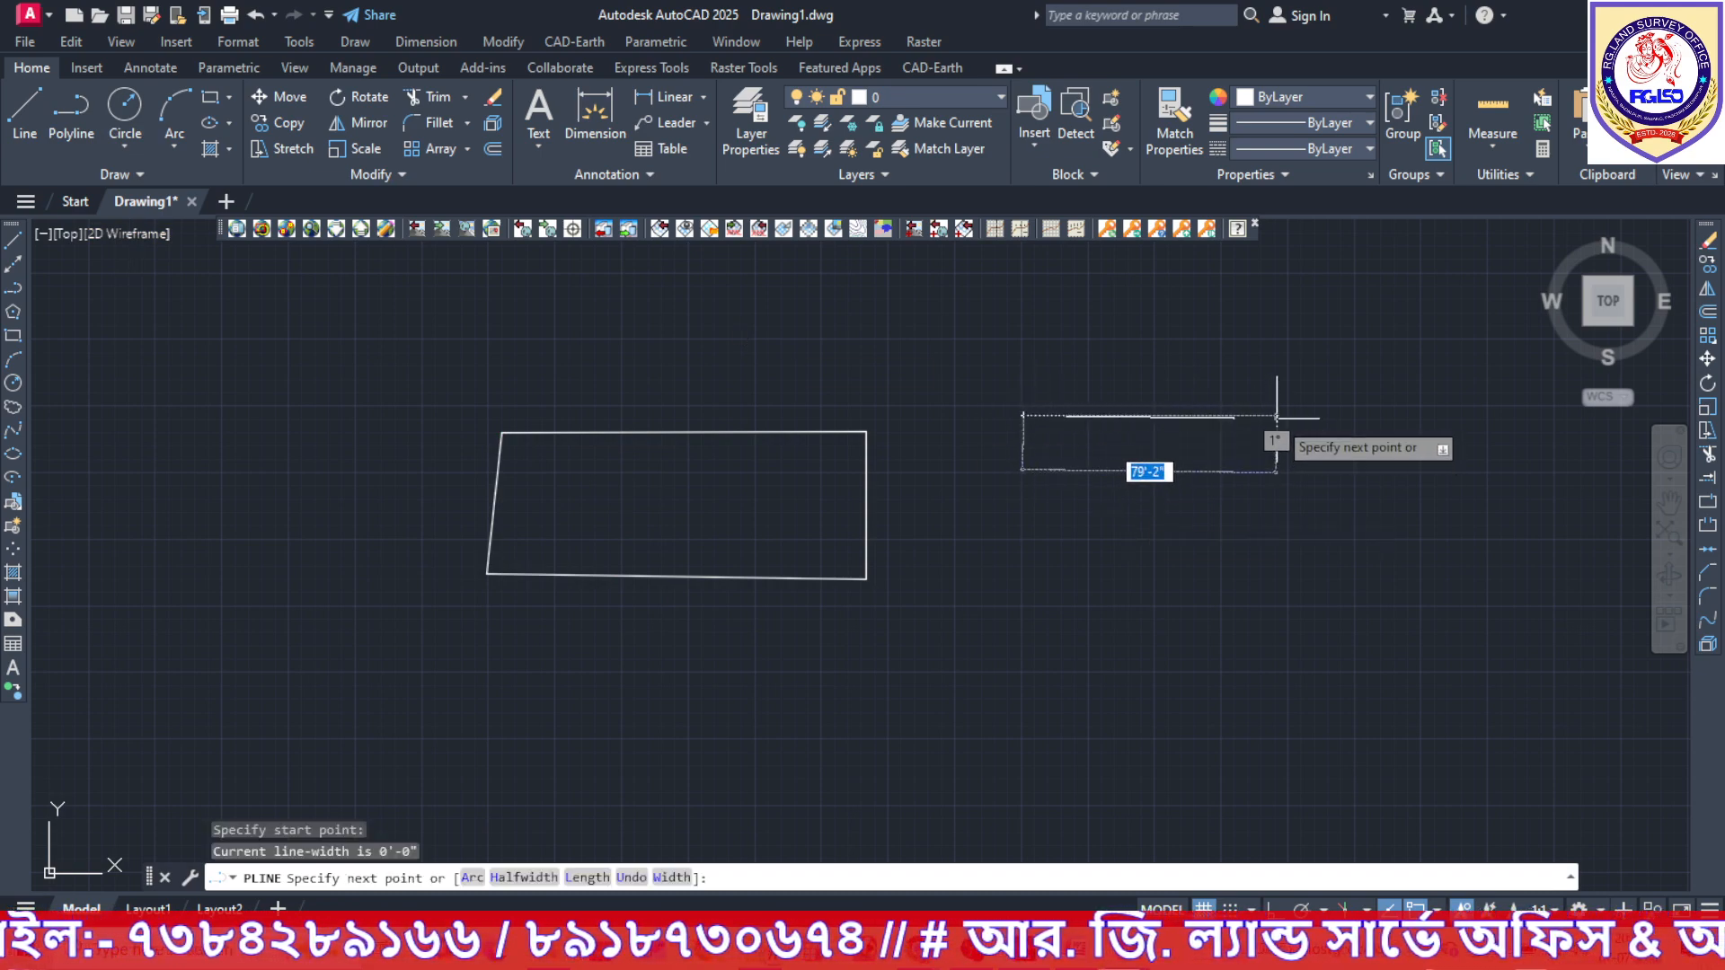
pyautogui.click(1277, 418)
pyautogui.click(1262, 581)
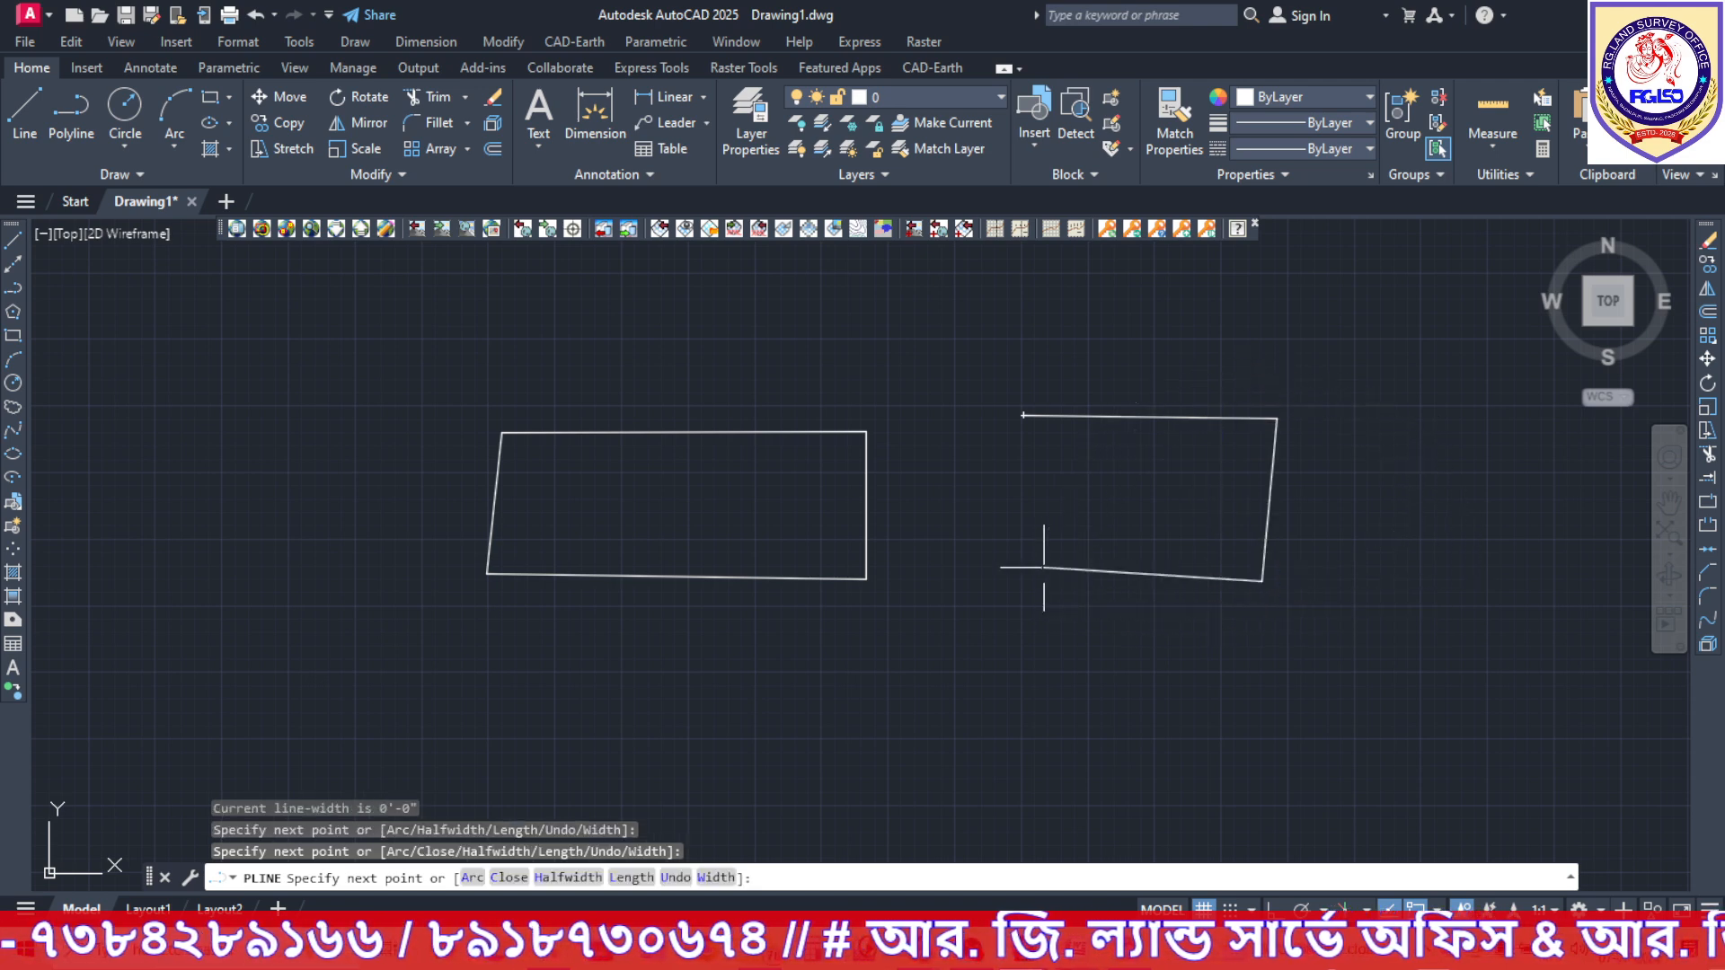
pyautogui.click(1044, 568)
pyautogui.click(1023, 415)
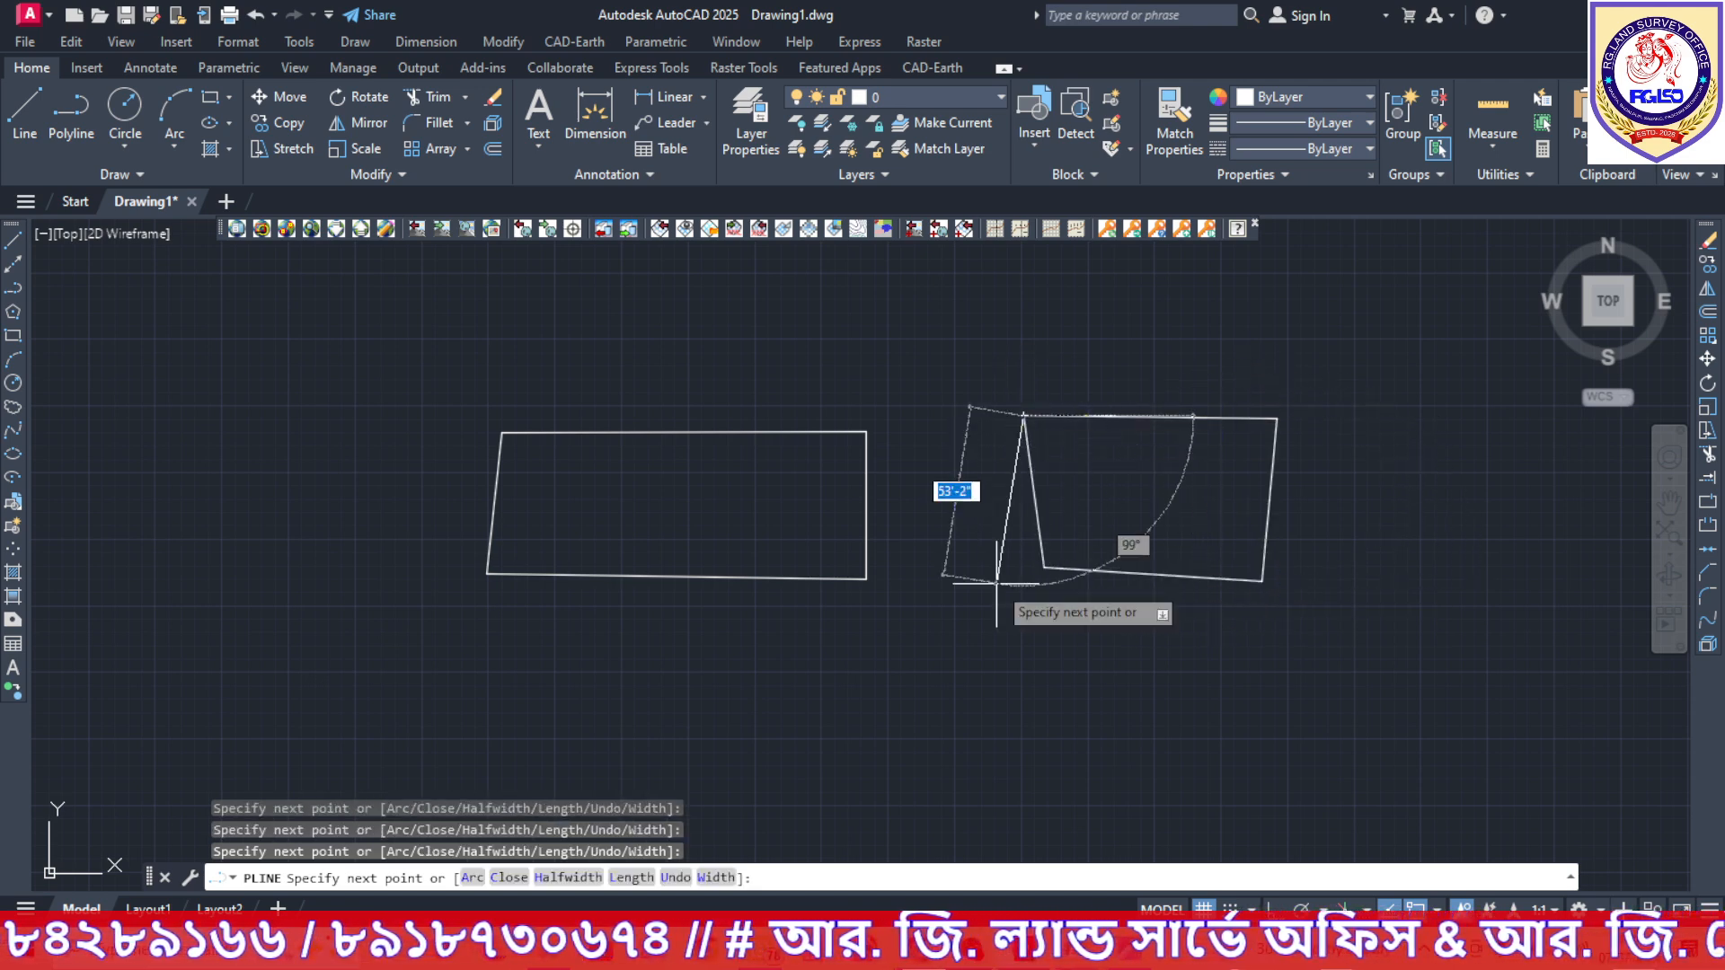
pyautogui.press('Escape')
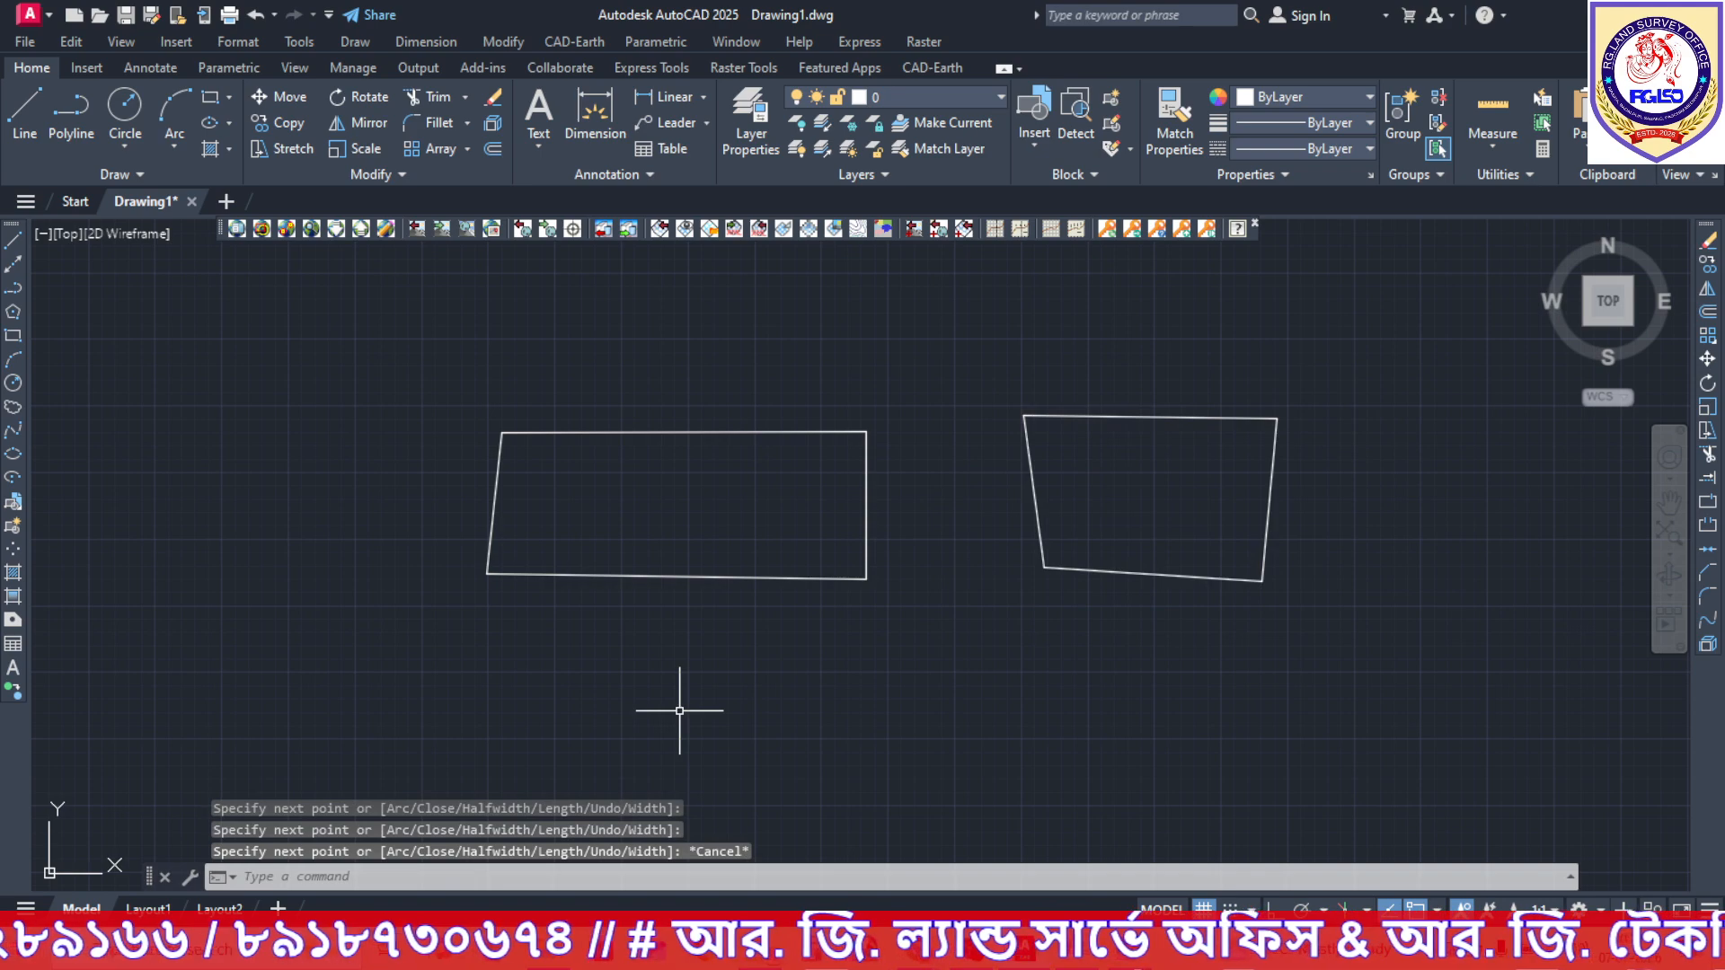
# Compare how the outline drawn with Line and the polyline outline select, picking the line outline's sides individually and the polyline once.
pyautogui.click(692, 426)
pyautogui.press('Escape')
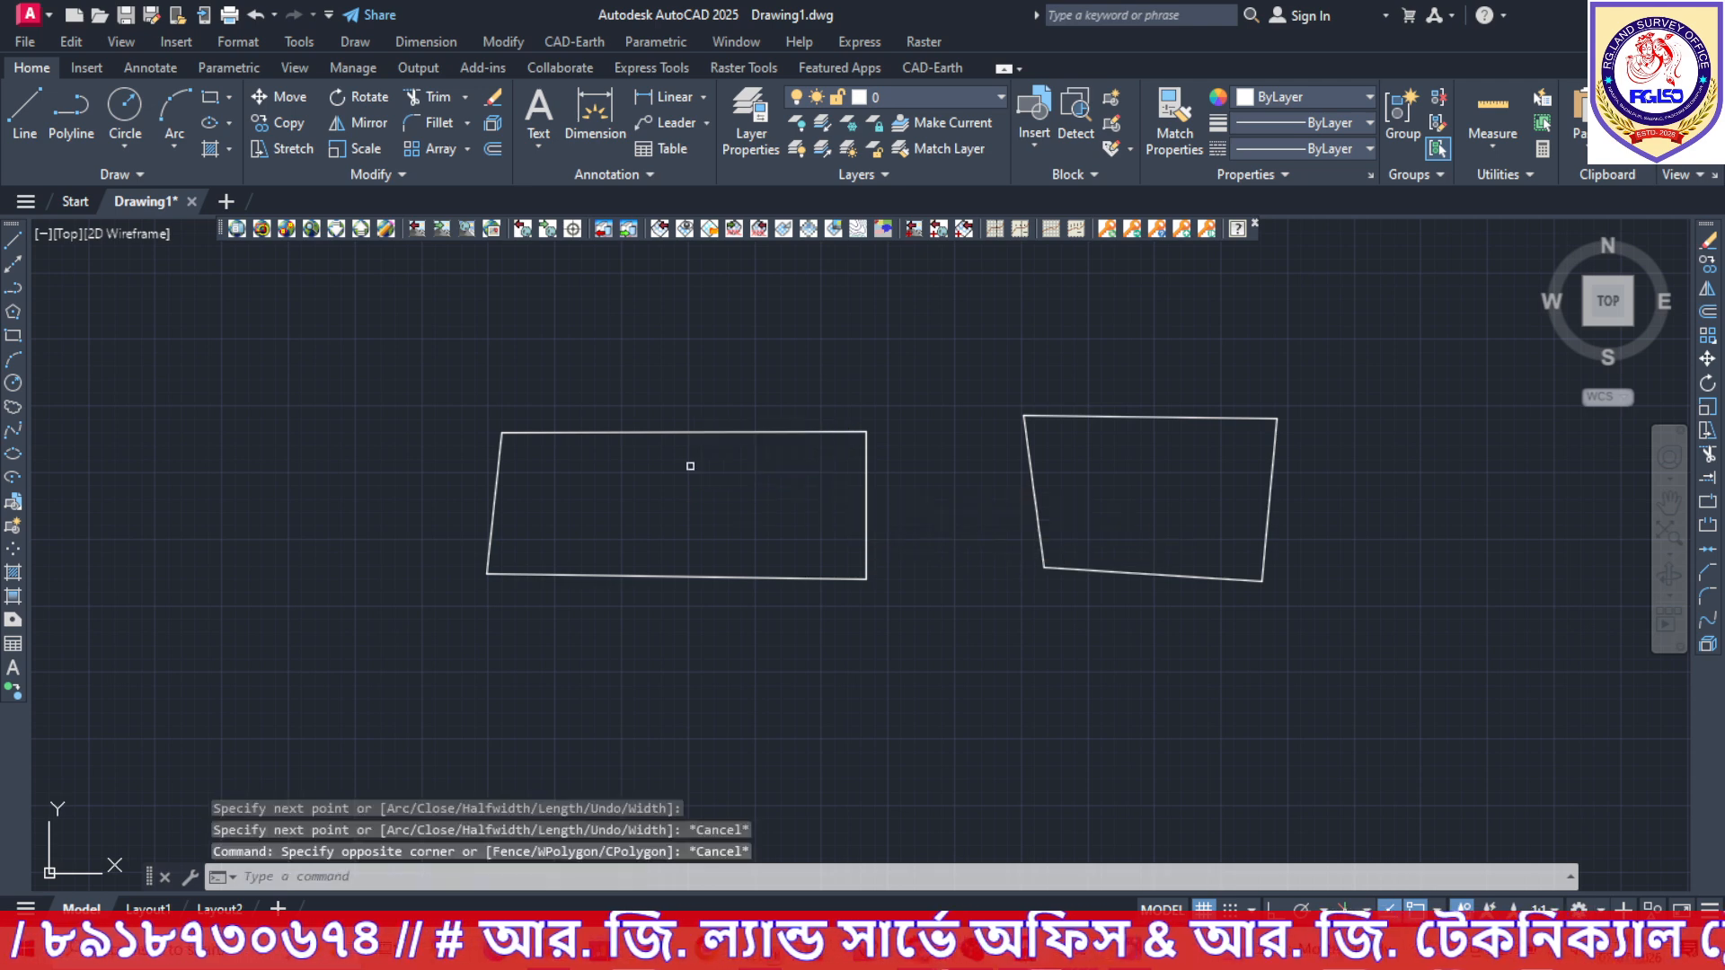
pyautogui.click(665, 435)
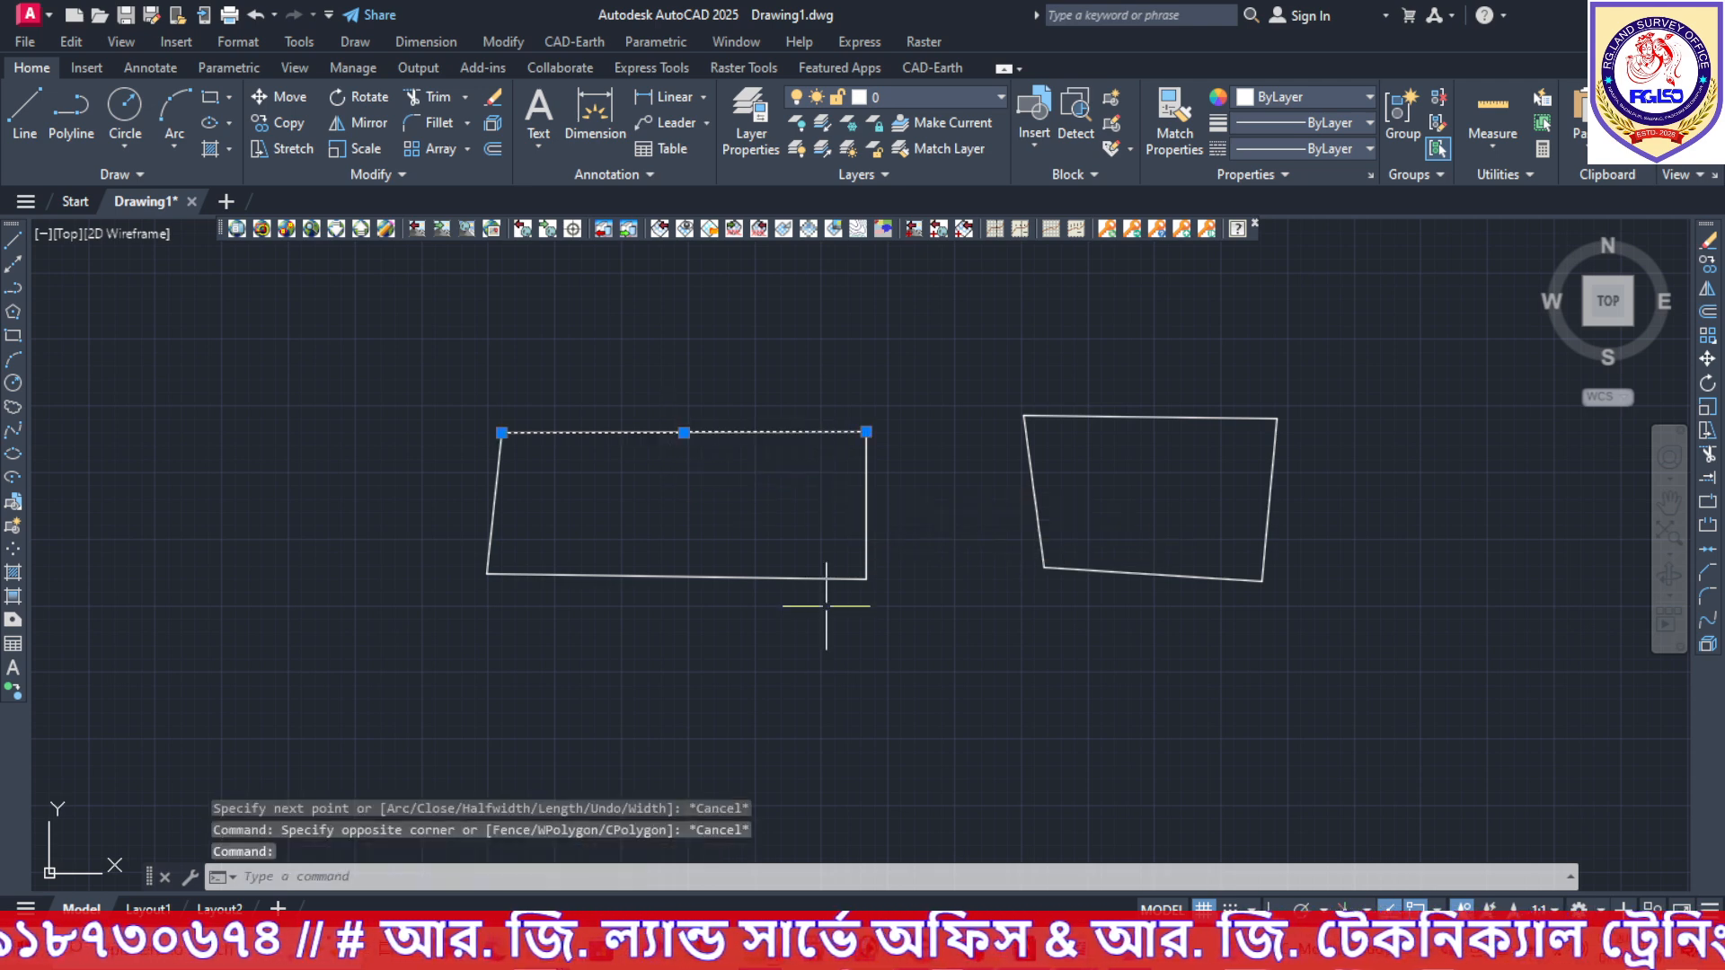
pyautogui.click(867, 512)
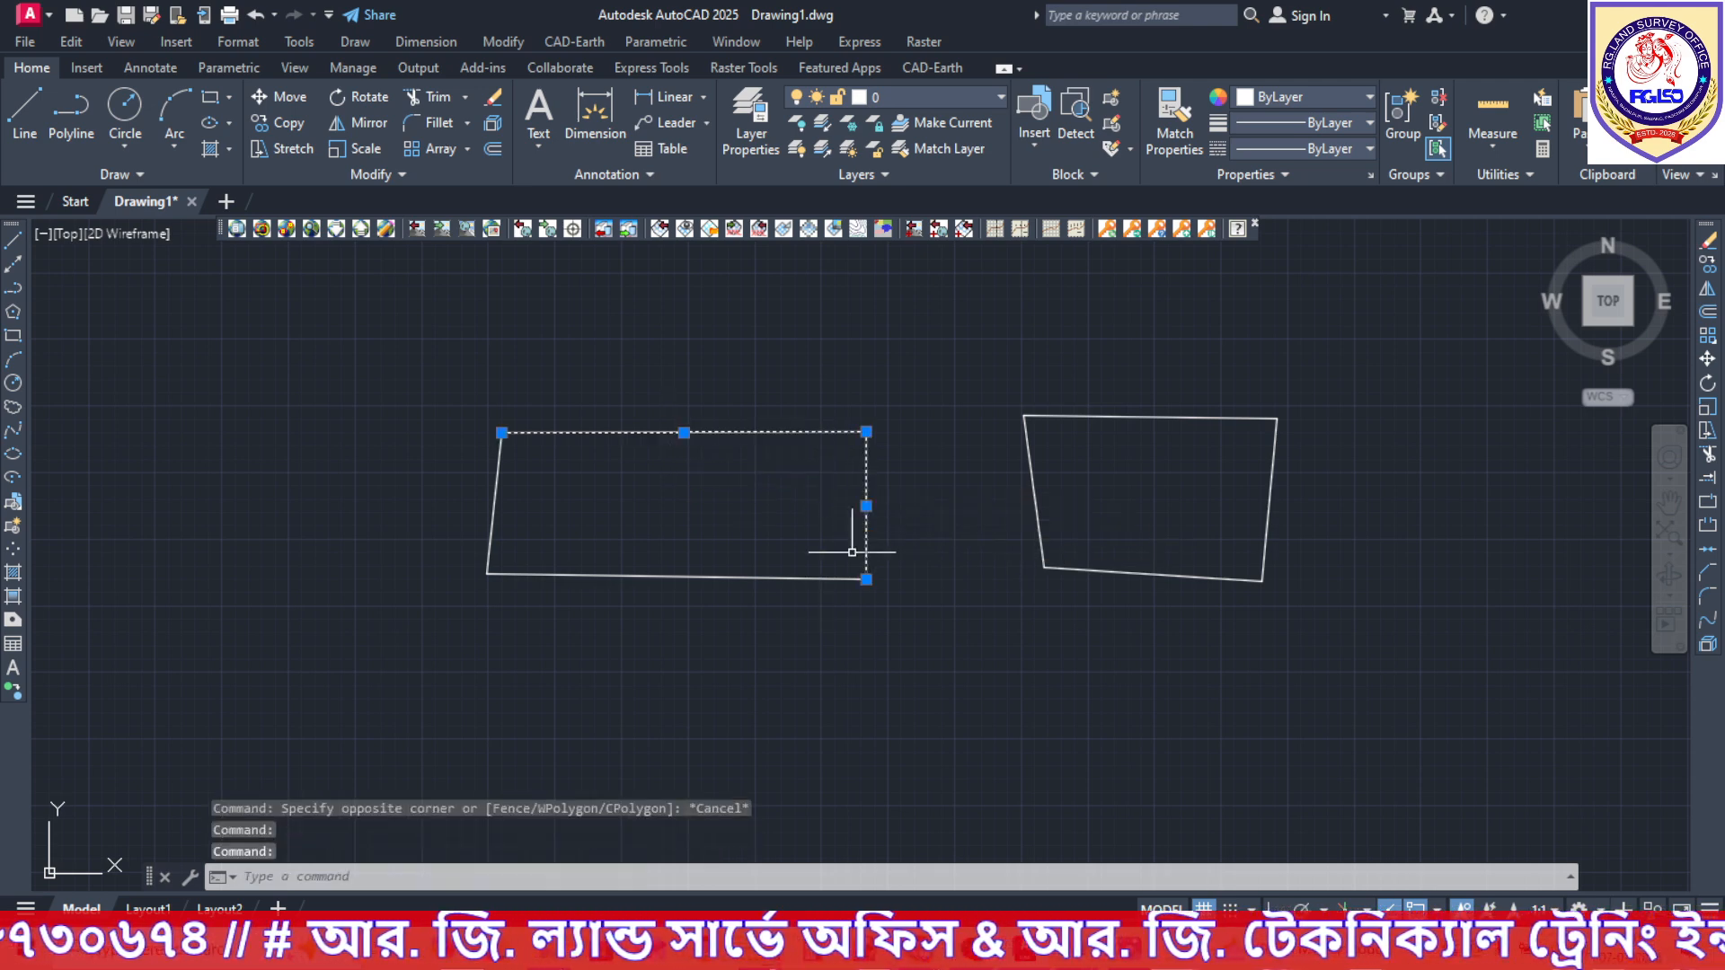
pyautogui.click(782, 577)
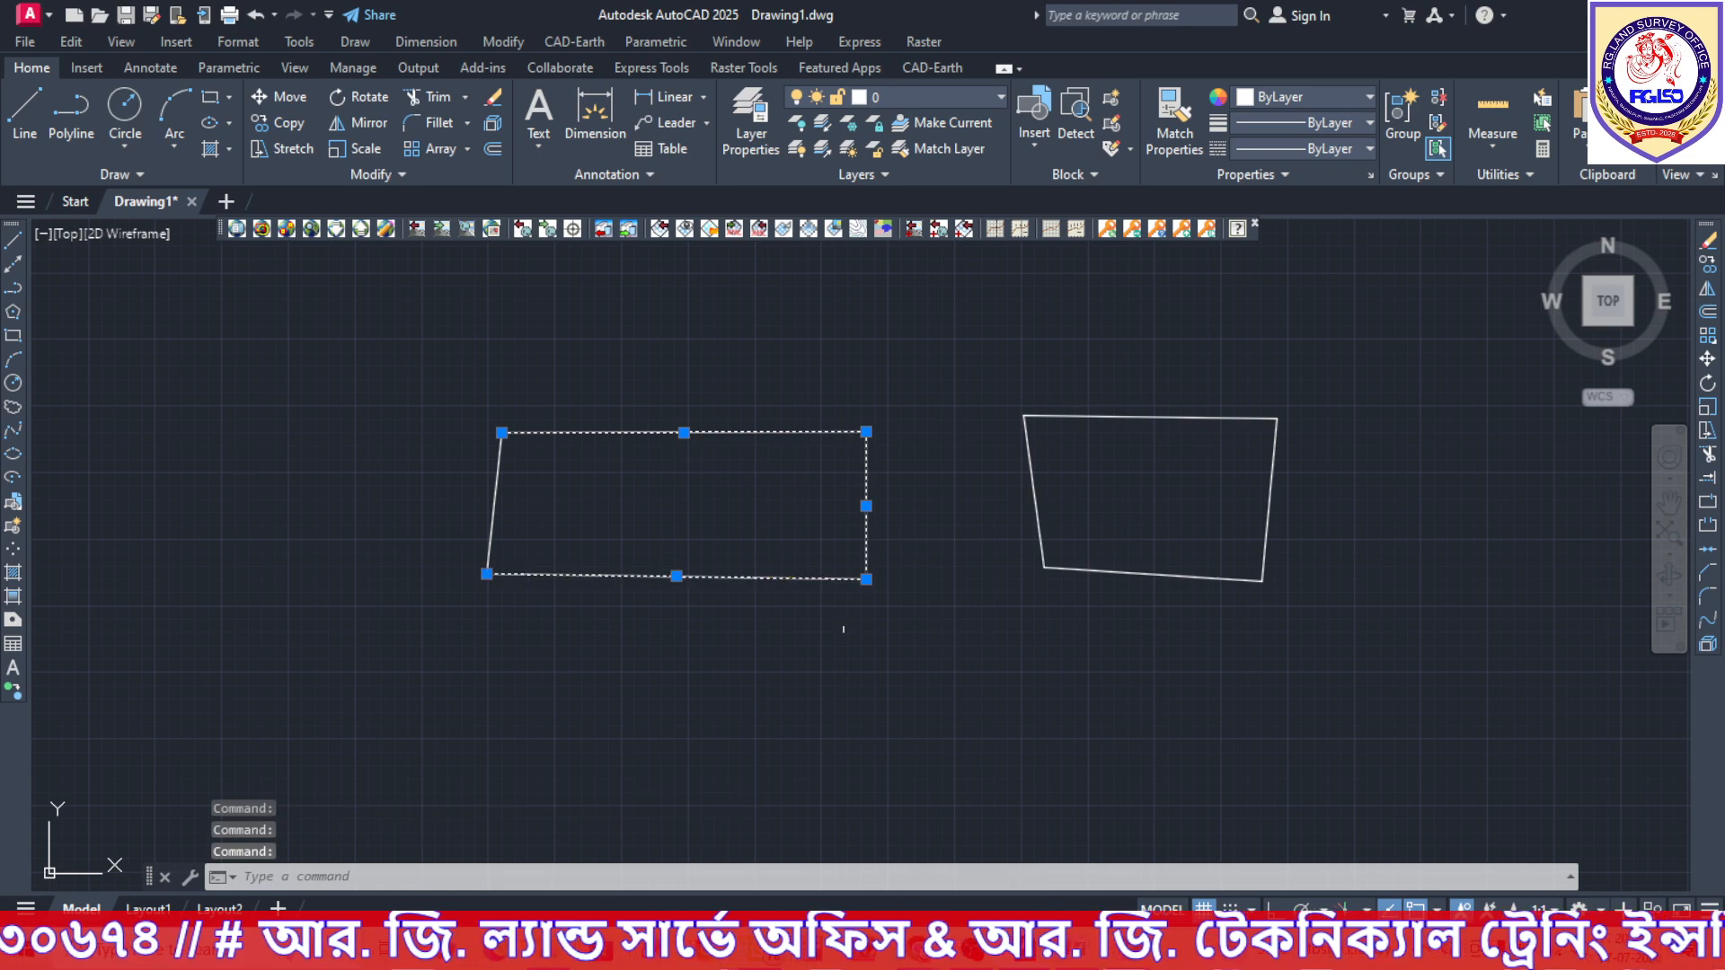
pyautogui.click(494, 502)
pyautogui.press('Escape')
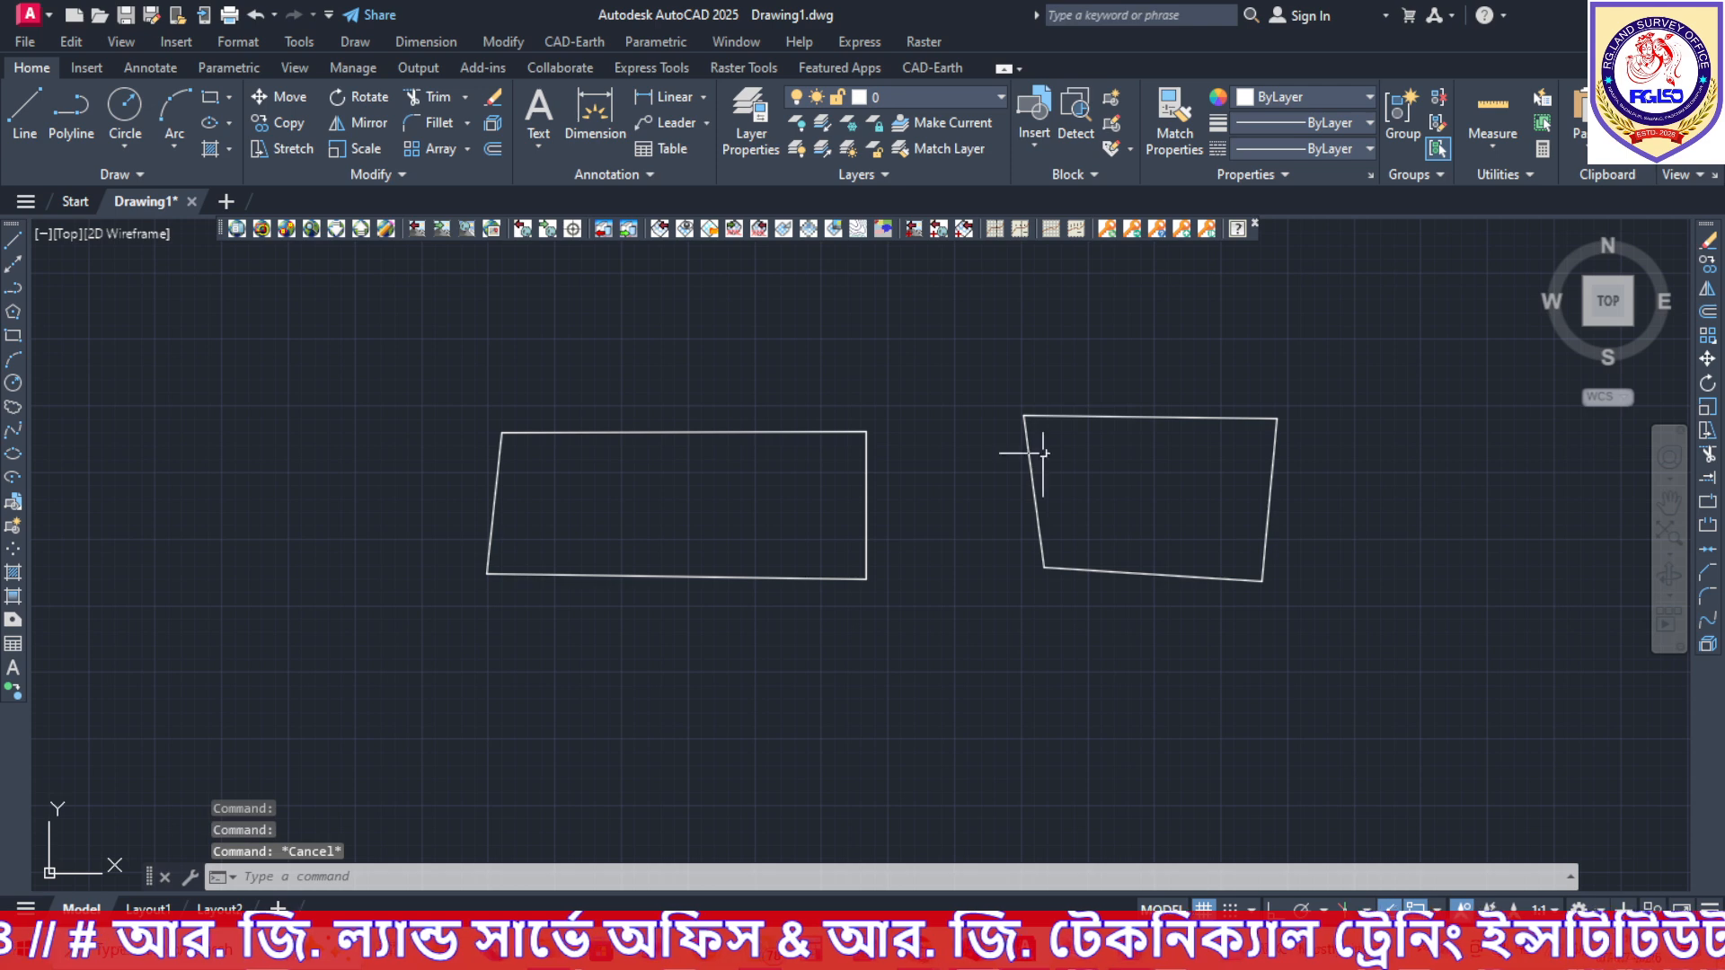
pyautogui.click(1139, 414)
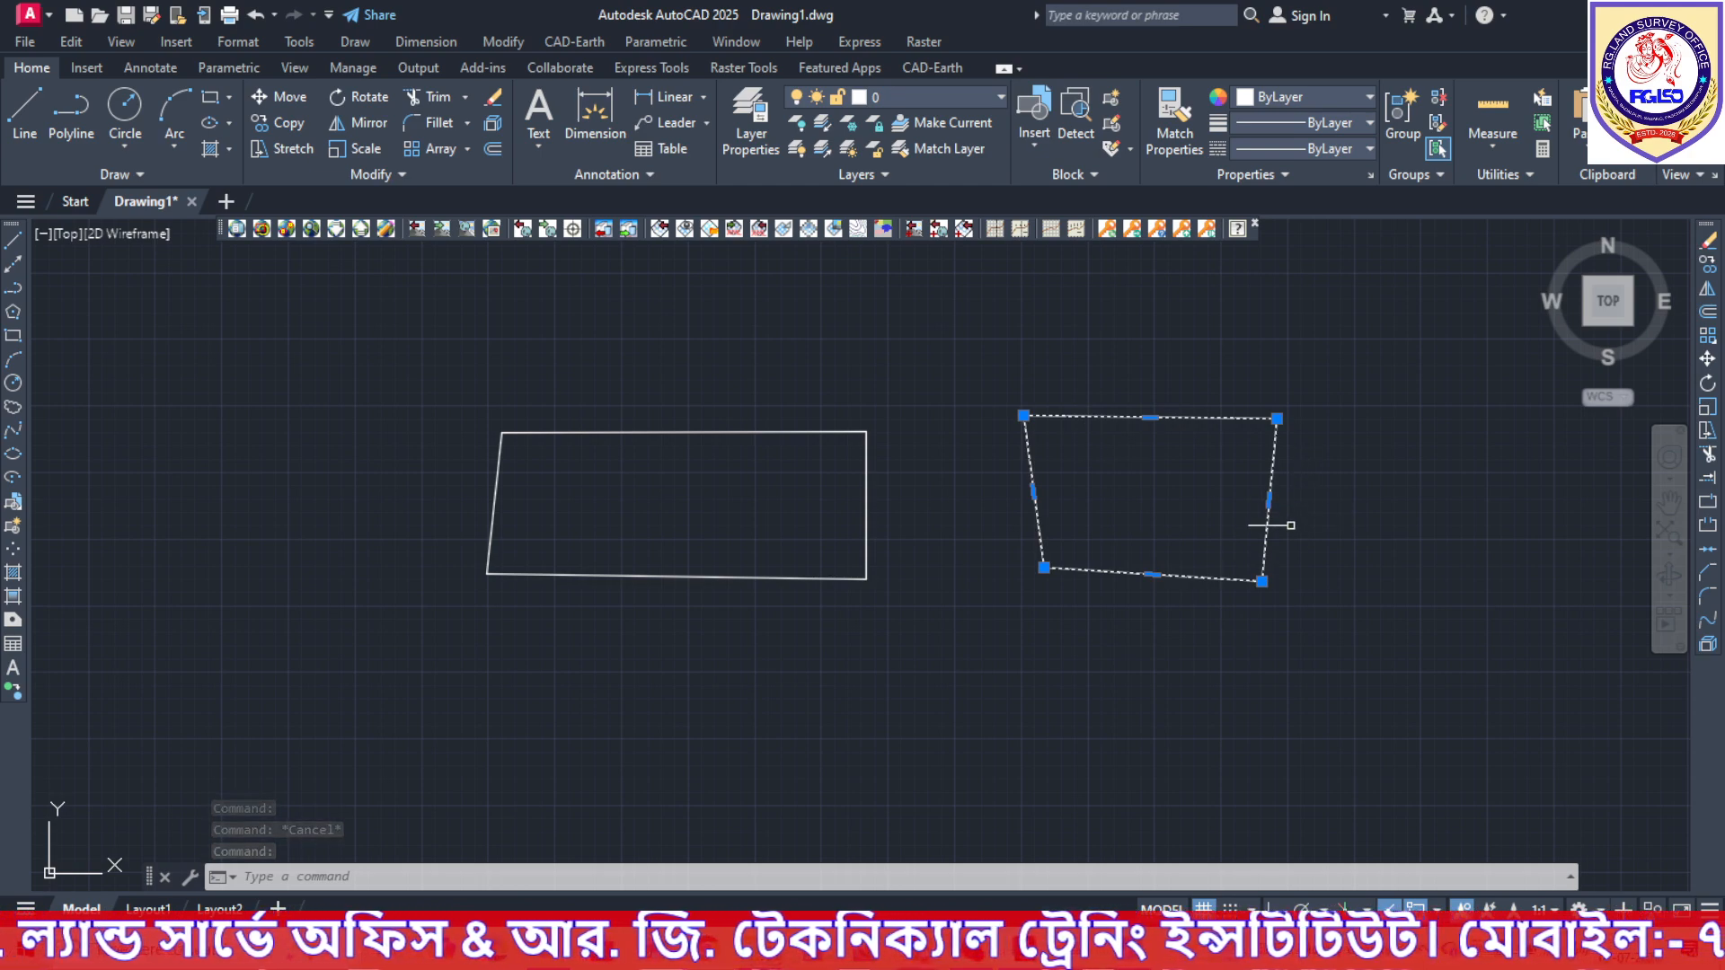
pyautogui.press('Escape')
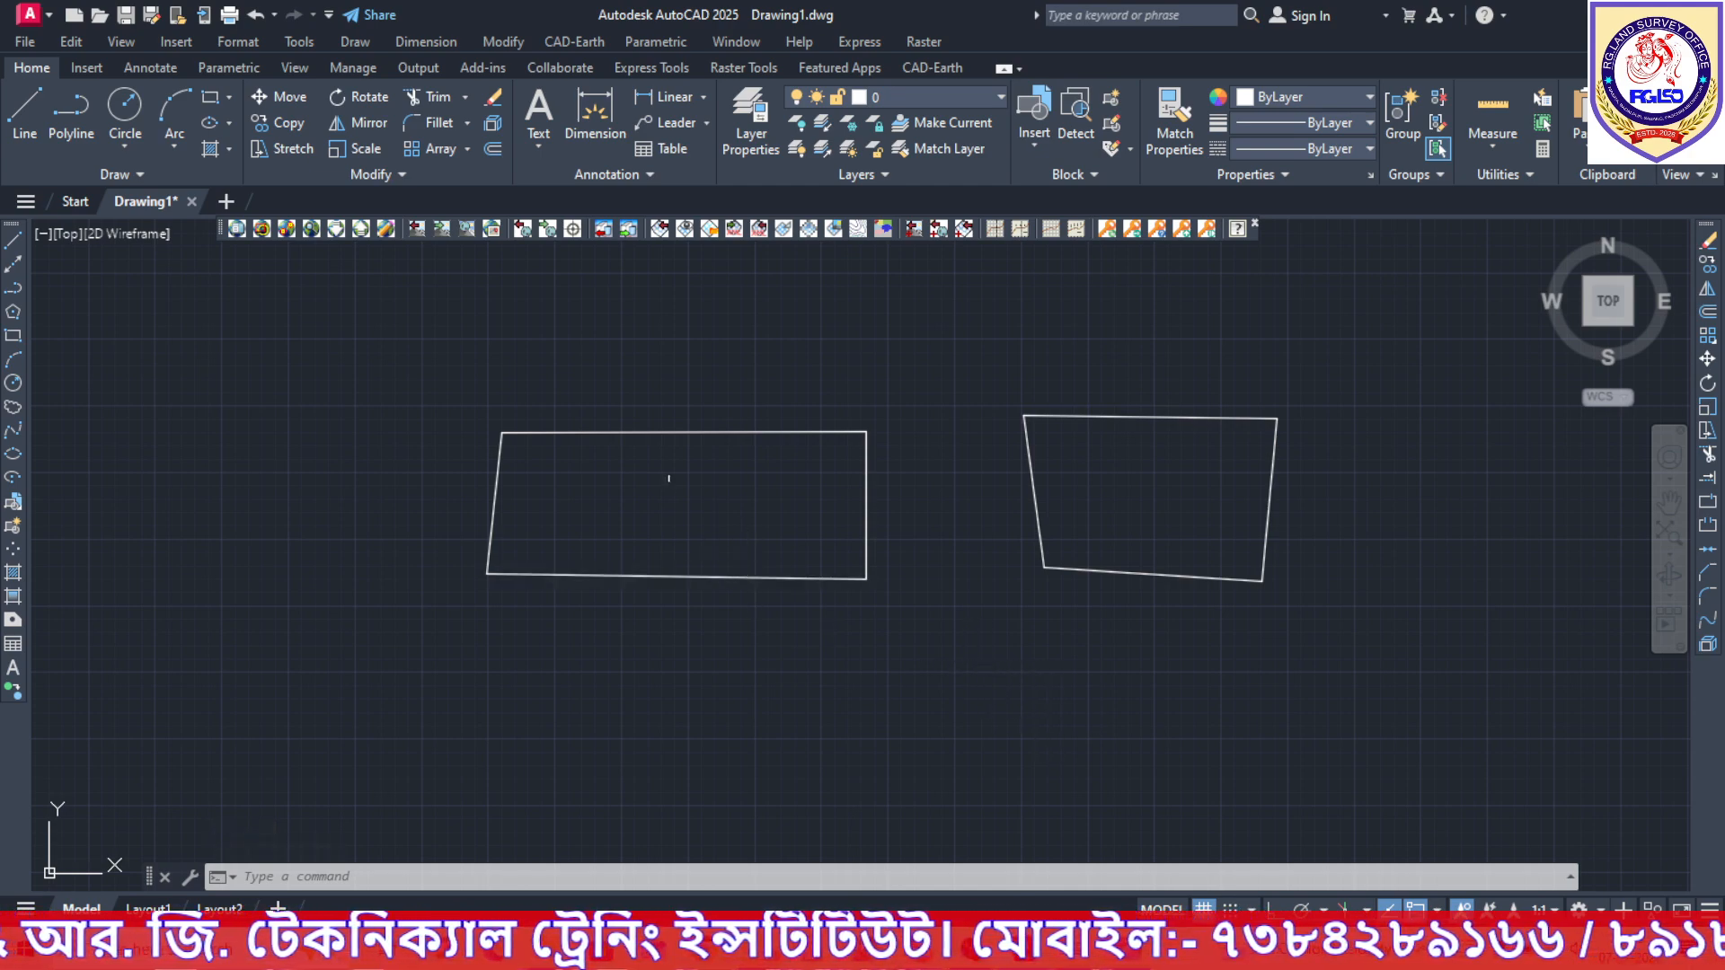
# Join the four separate lines of the wider outline into one polyline and compare its selection with the tapered polyline.
pyautogui.click(679, 432)
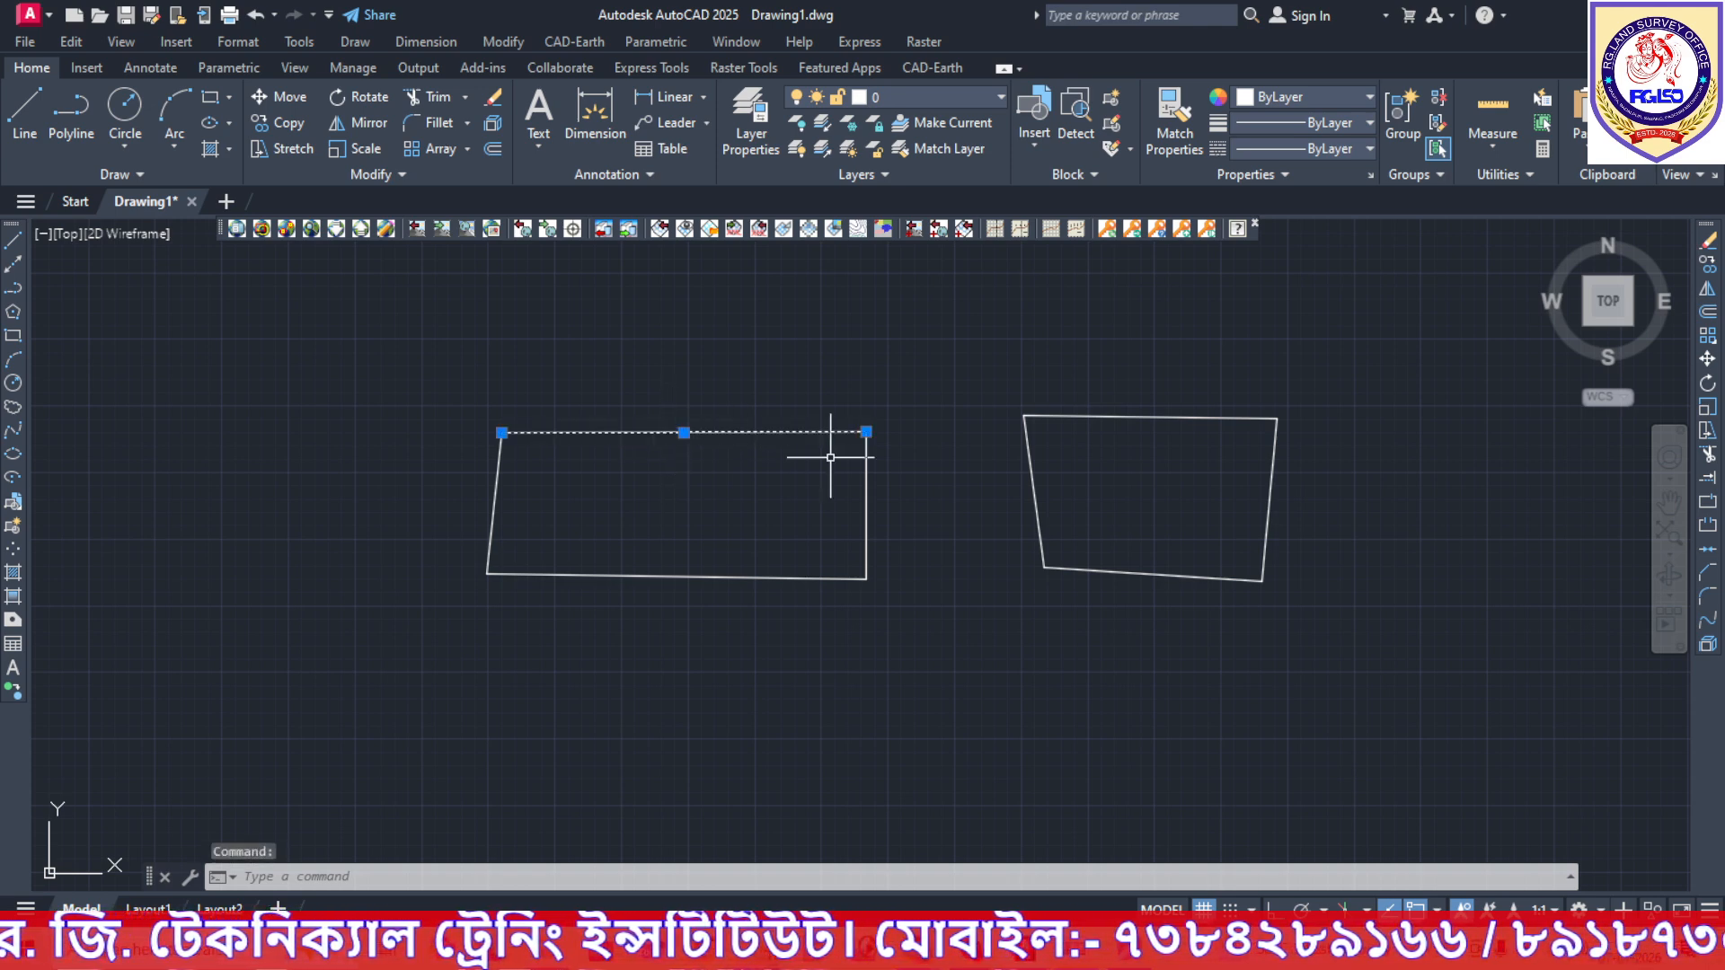
pyautogui.click(867, 474)
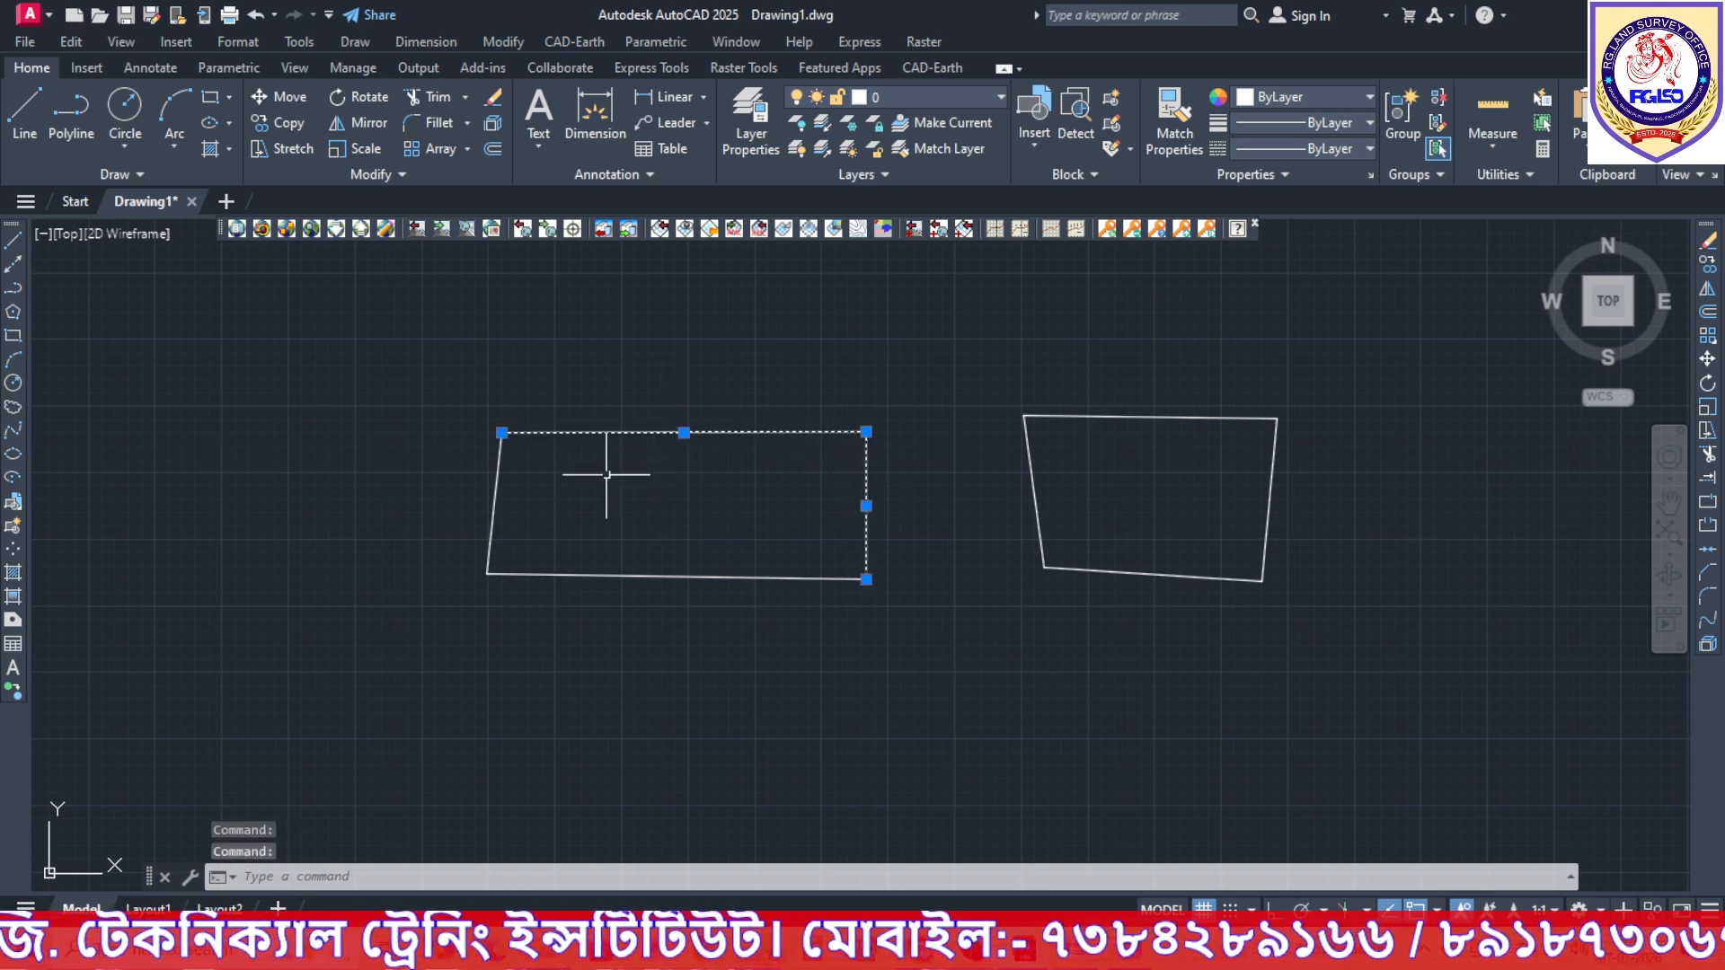
pyautogui.click(496, 479)
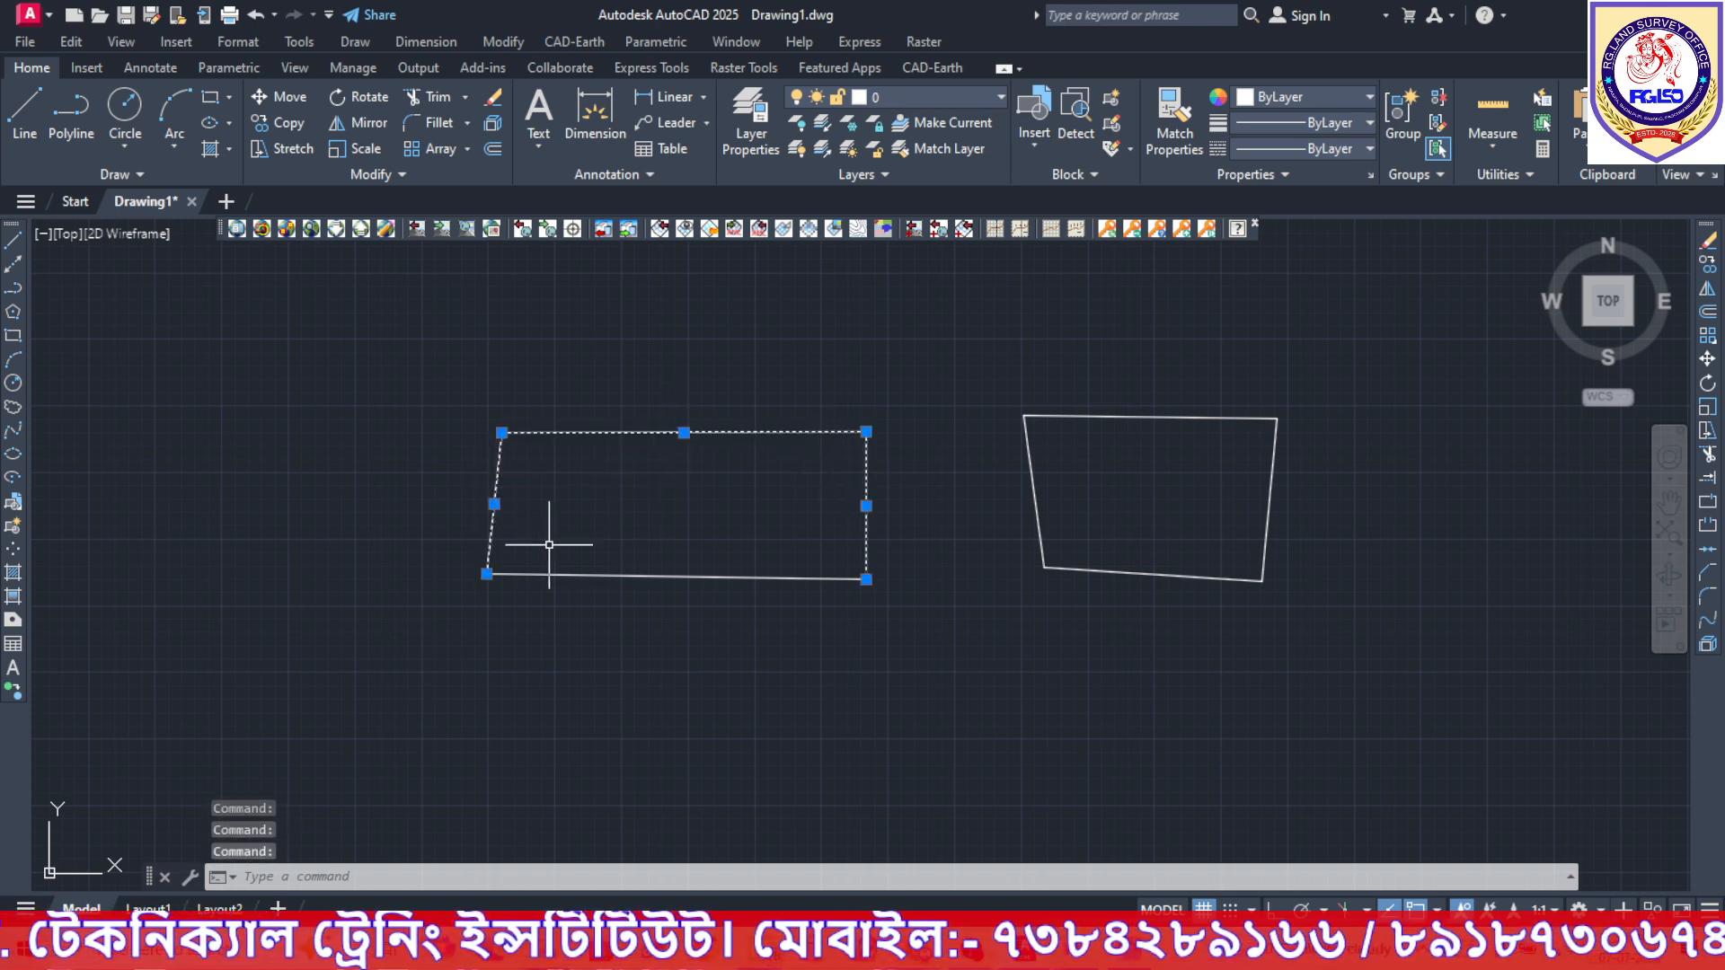
pyautogui.click(595, 575)
pyautogui.rightClick(756, 519)
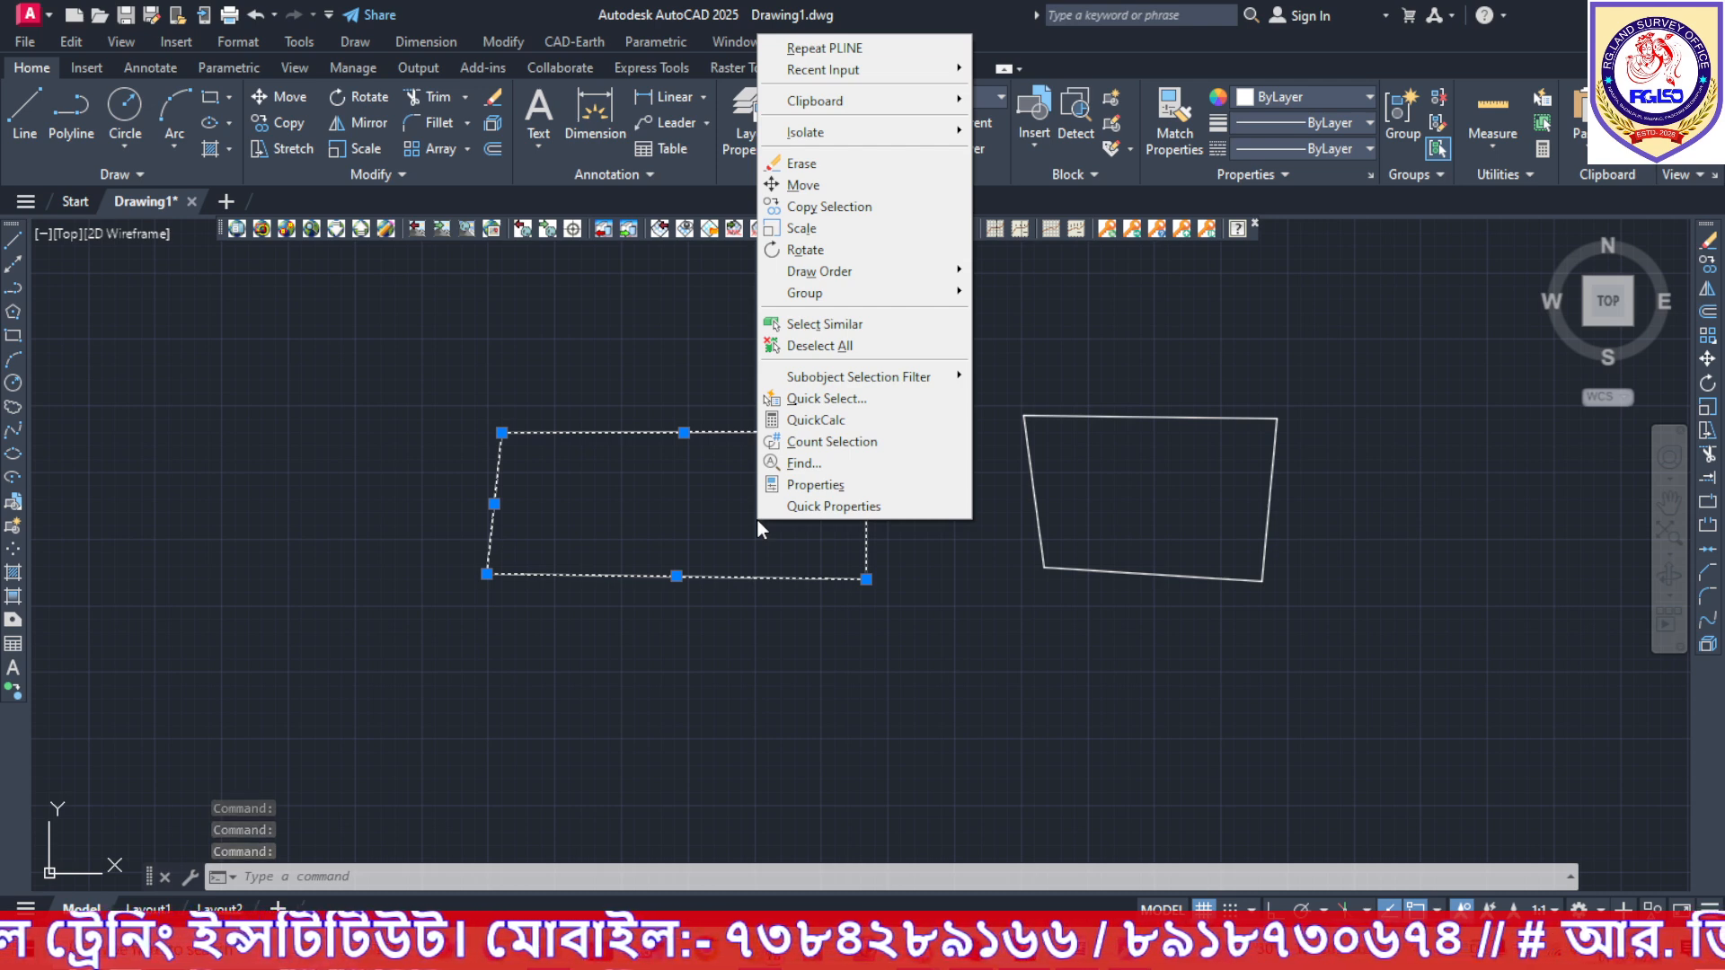
pyautogui.click(1071, 697)
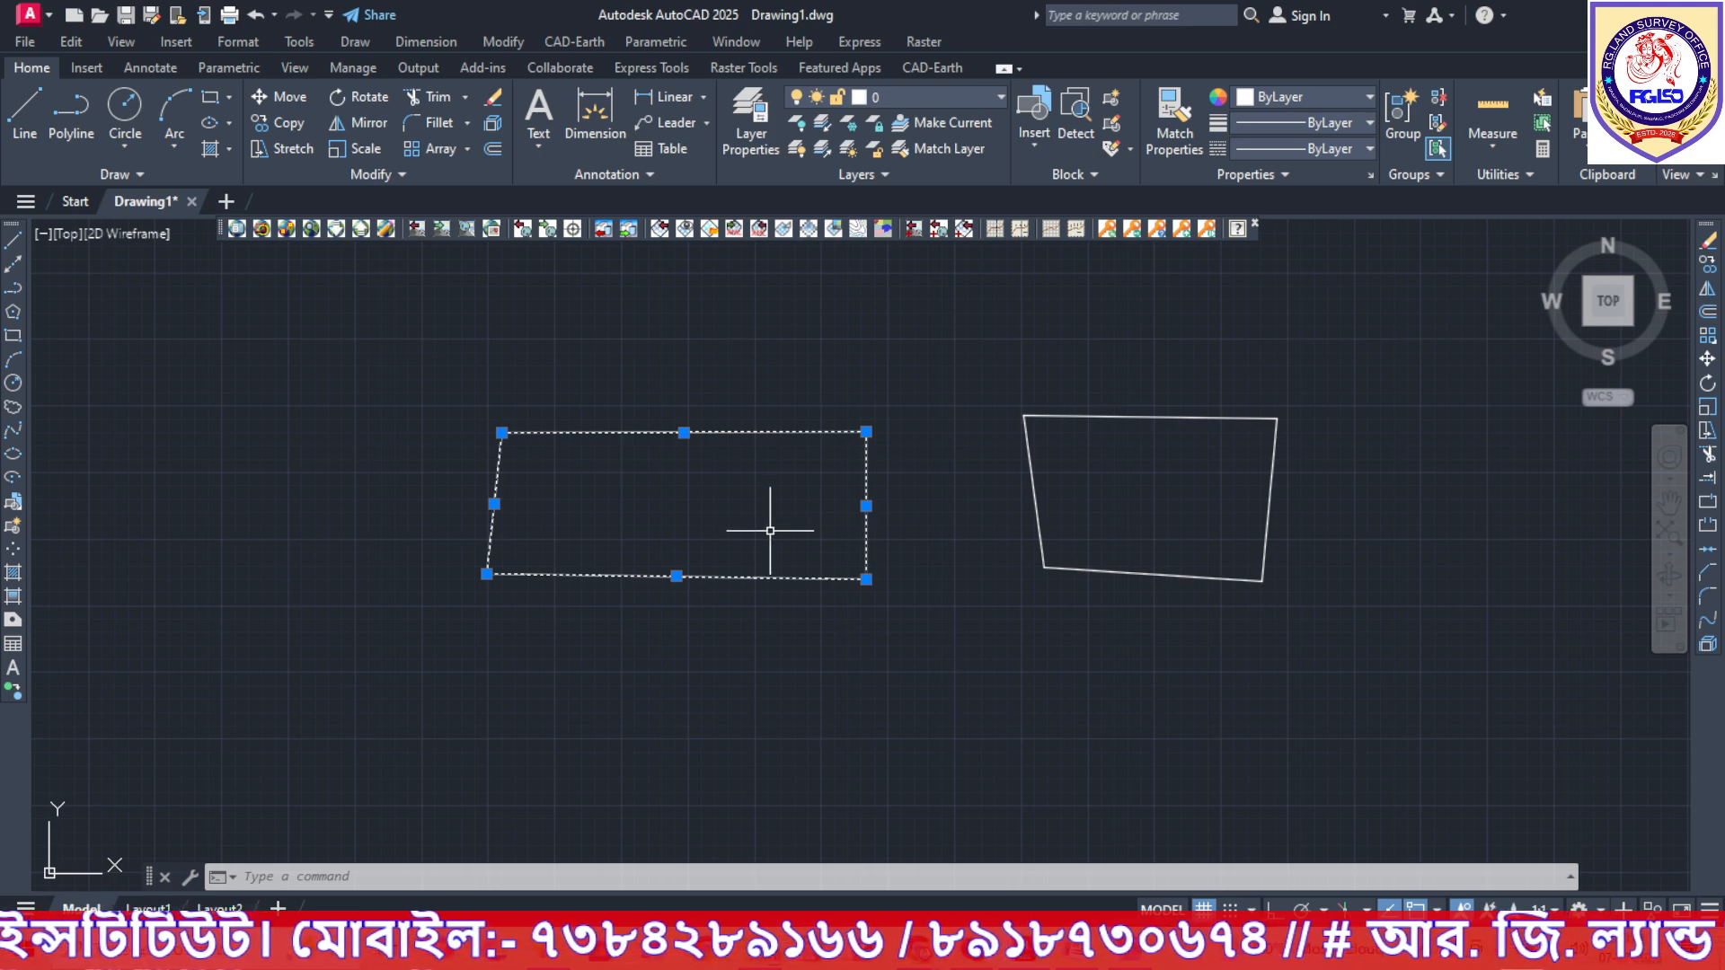
pyautogui.write('JOIN')
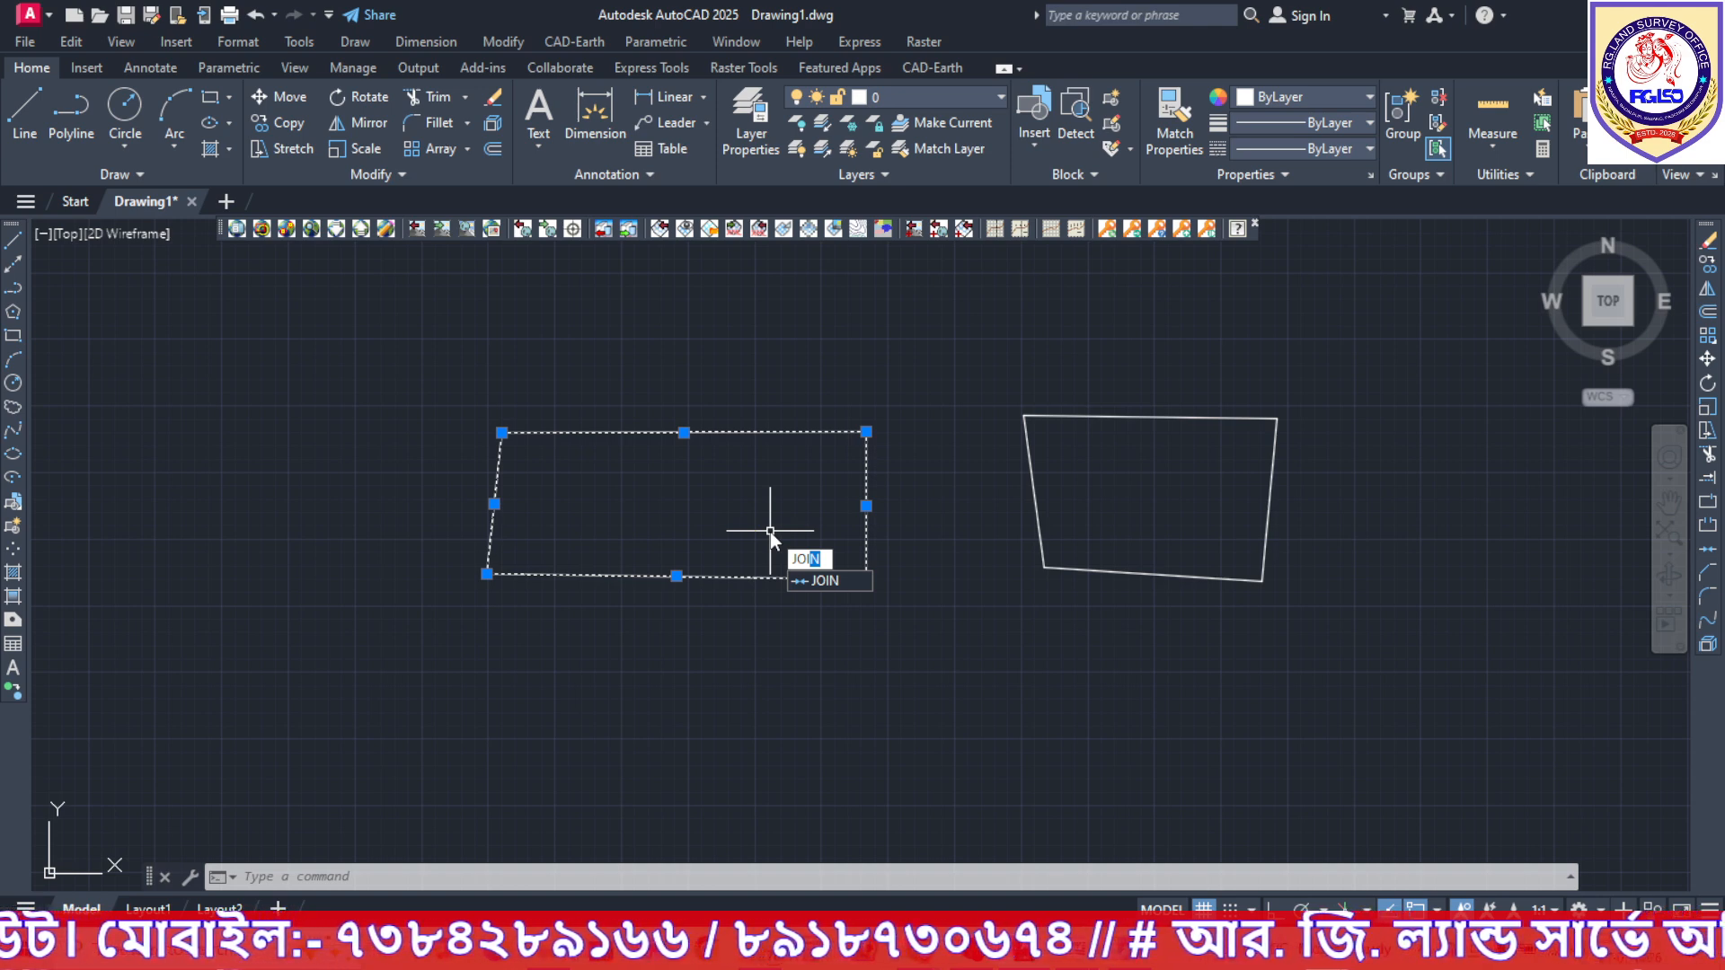
pyautogui.press('Return')
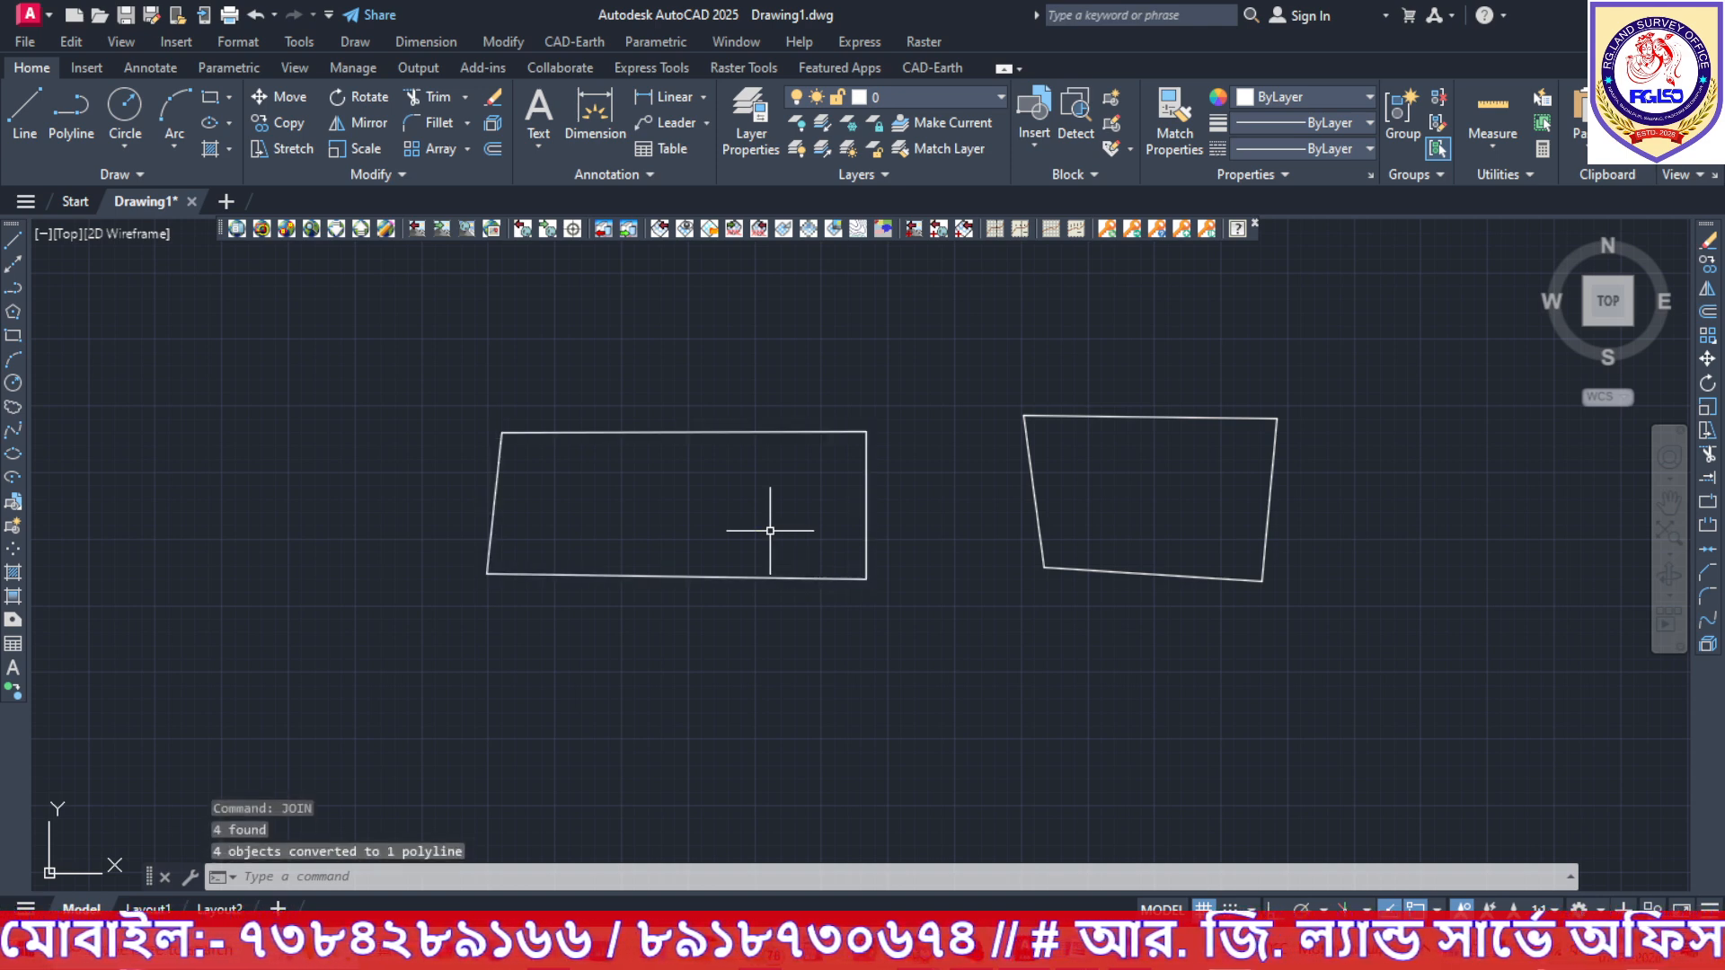
pyautogui.click(779, 432)
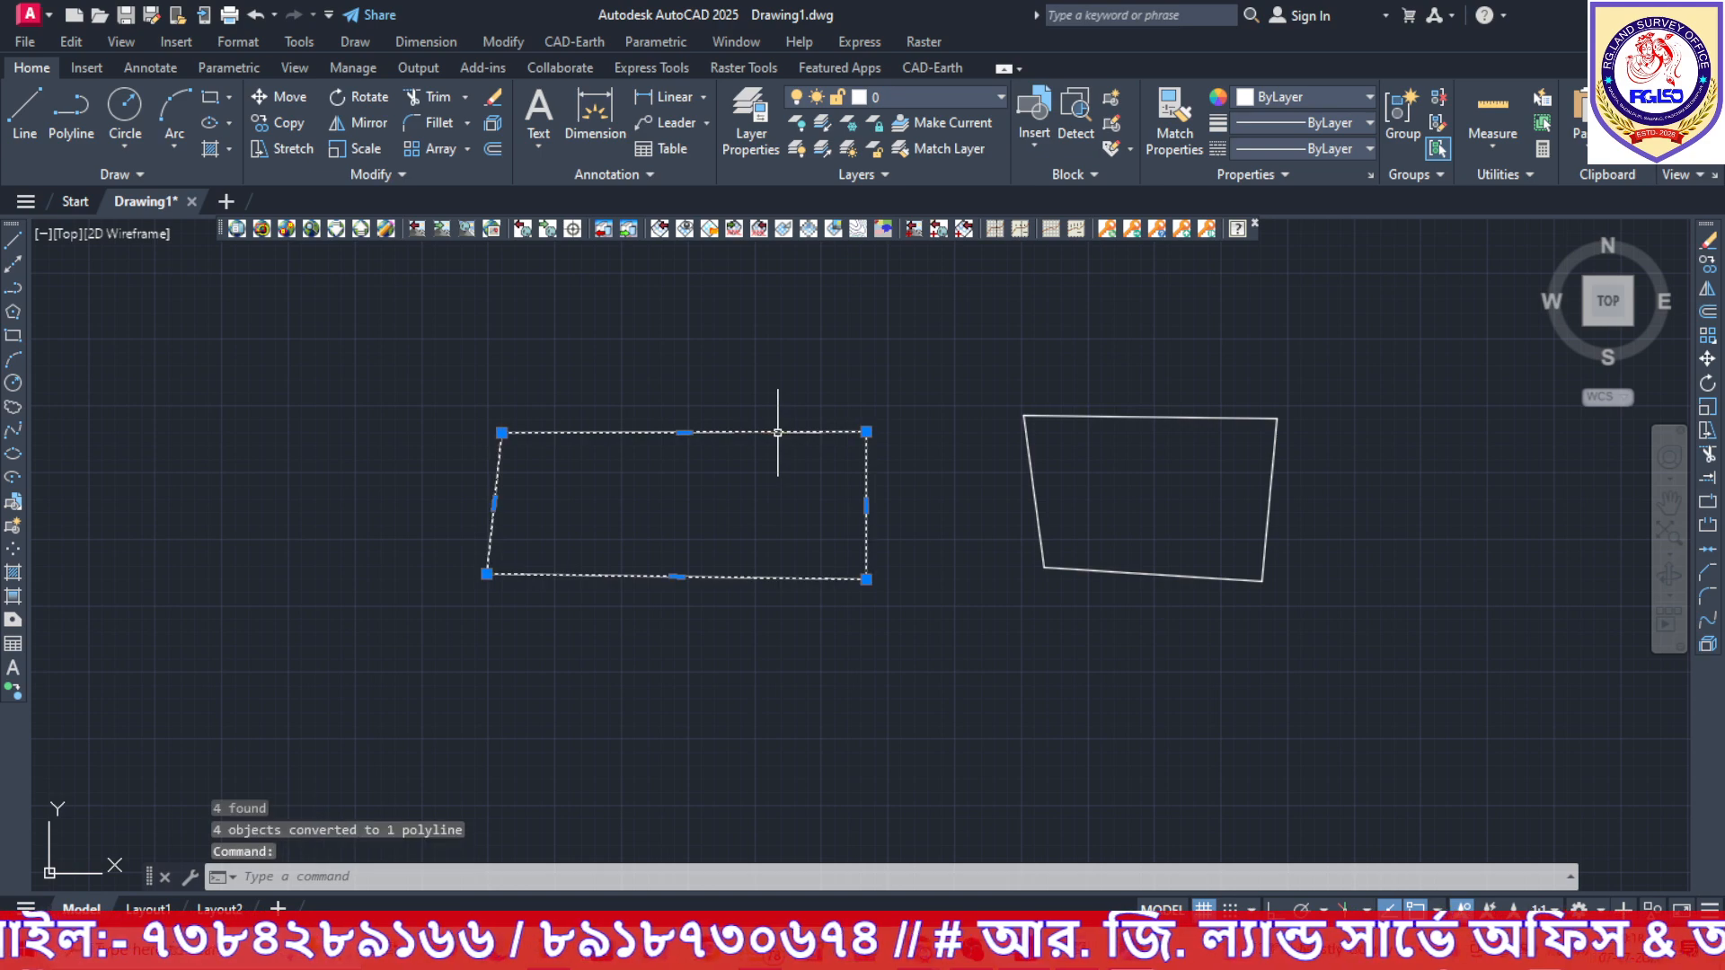
pyautogui.press('Escape')
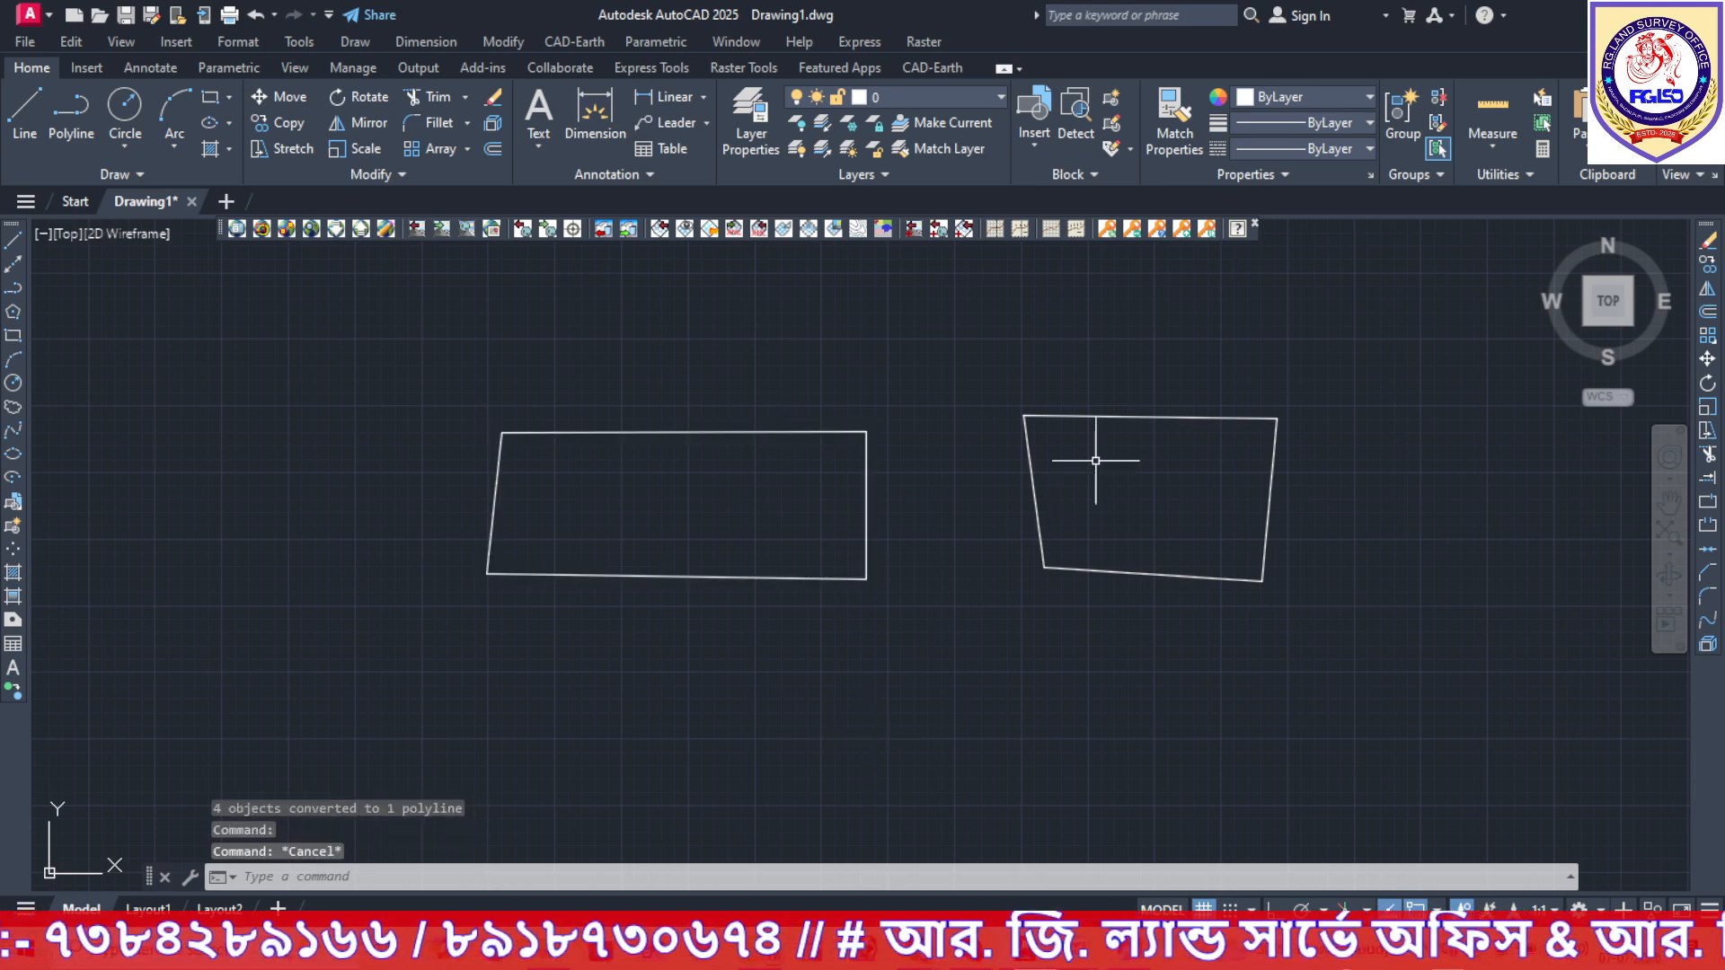
pyautogui.click(1156, 418)
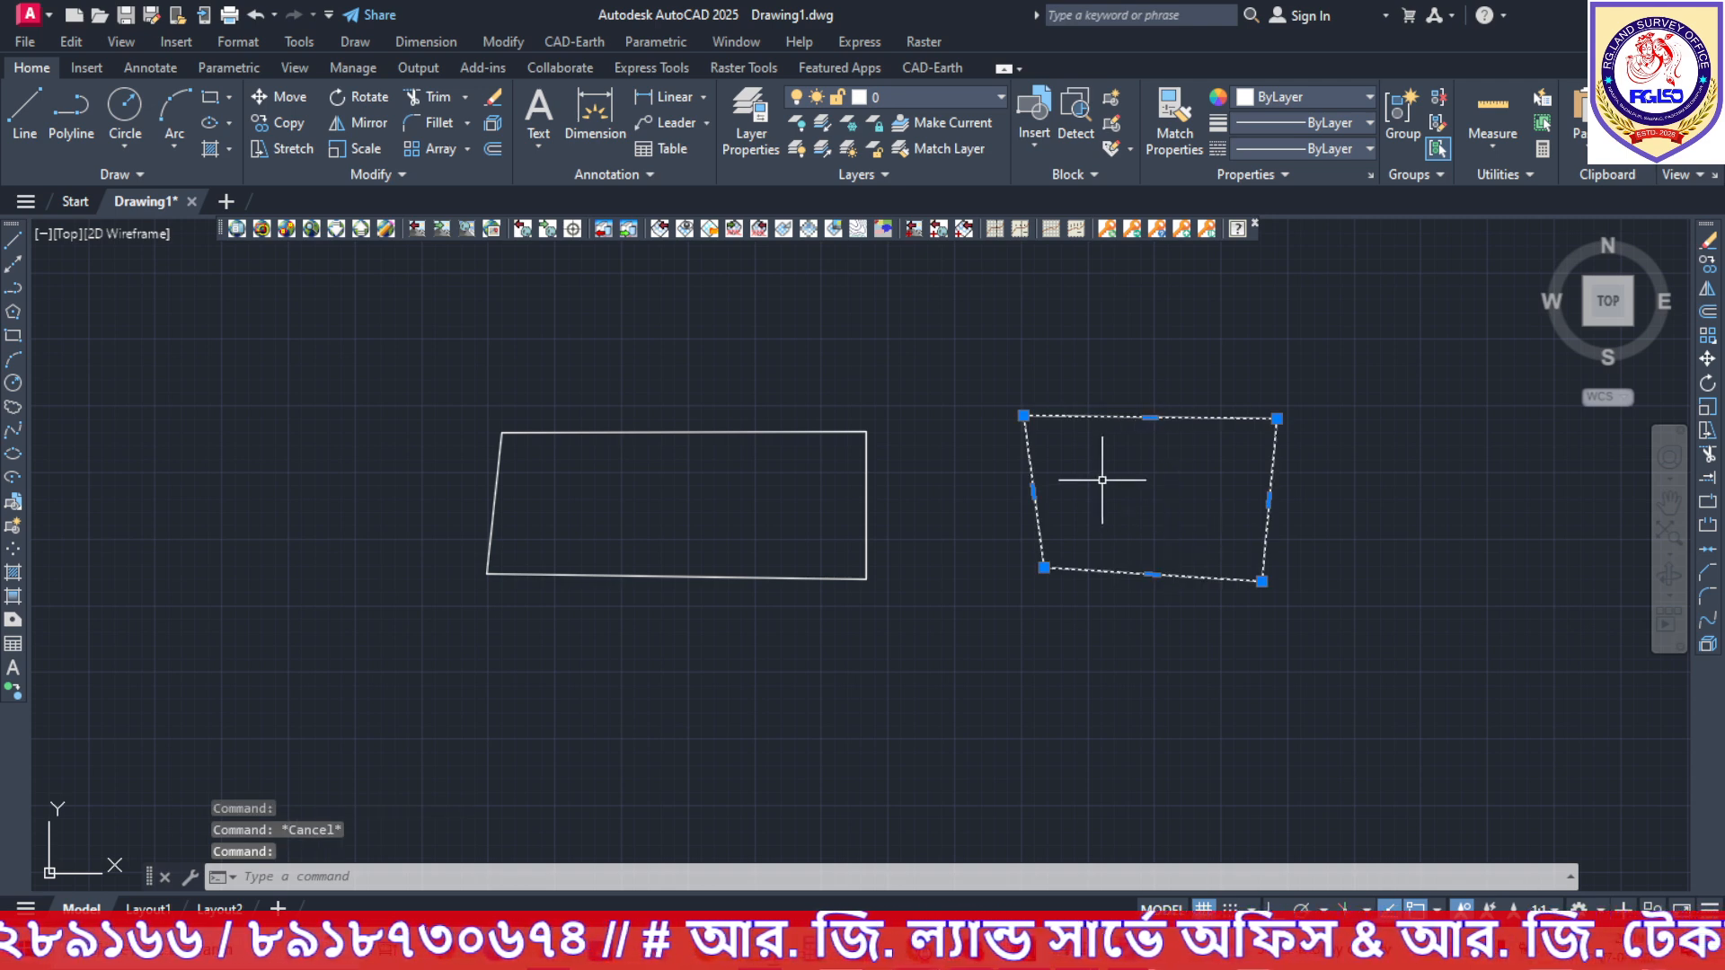
pyautogui.press('Escape')
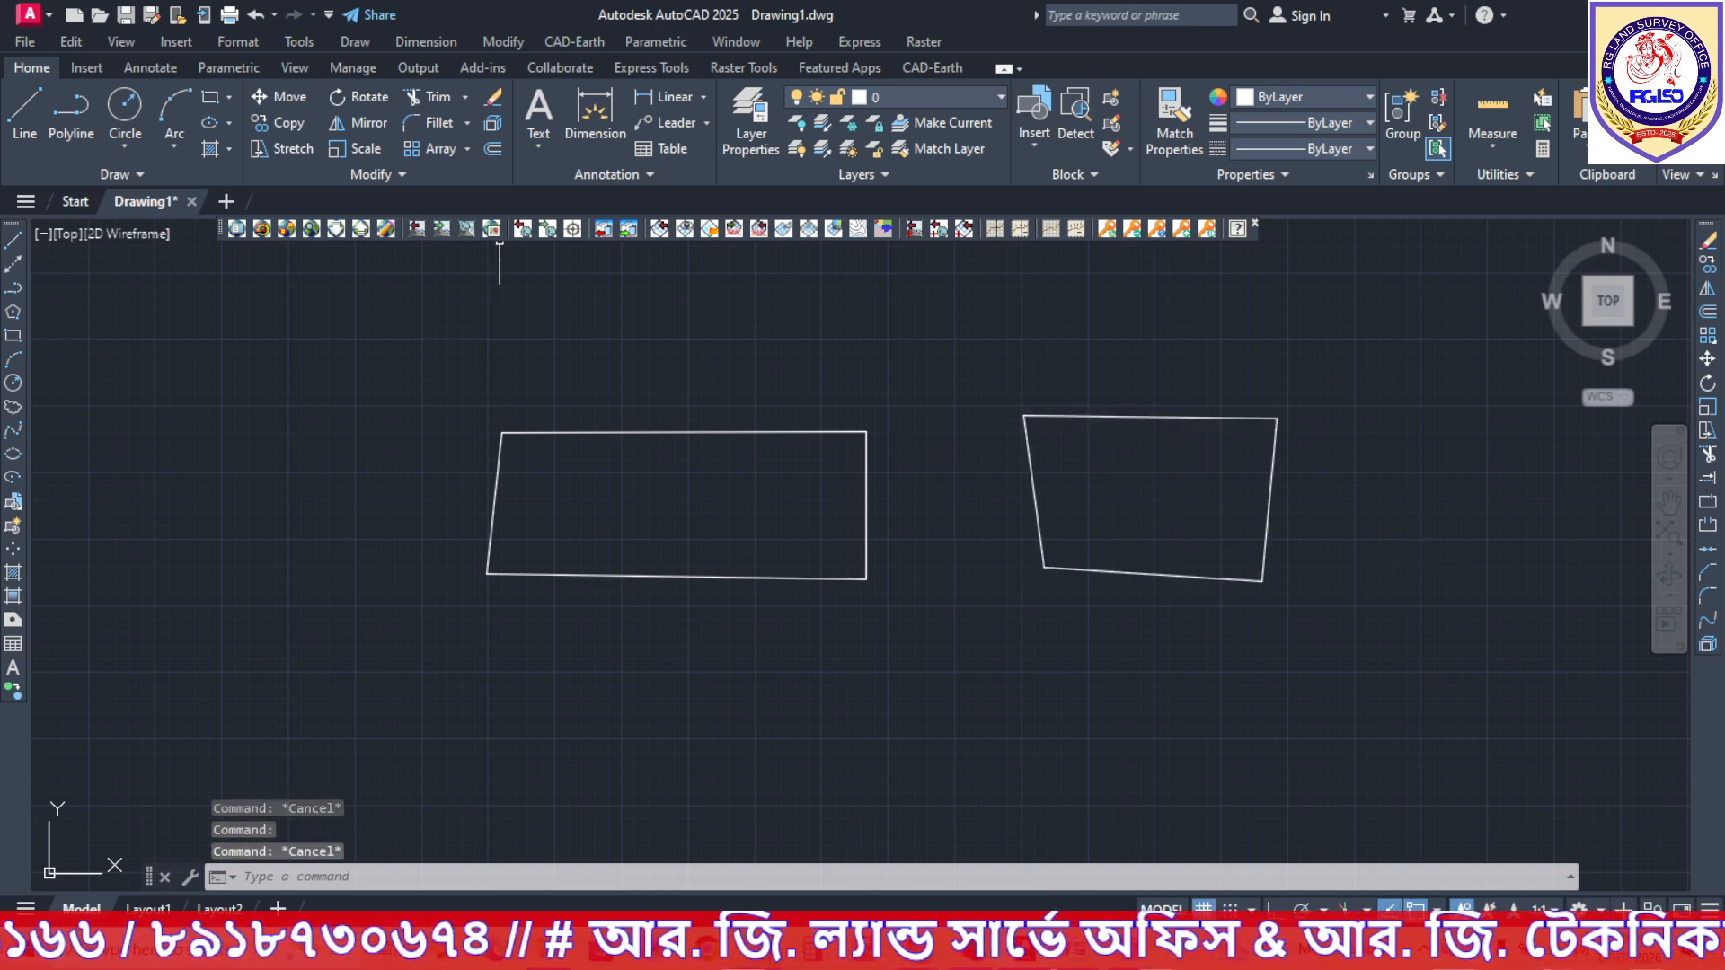
# Offset the tapered four-sided polyline inward by 10' and erase the resulting inner copy.
pyautogui.click(494, 150)
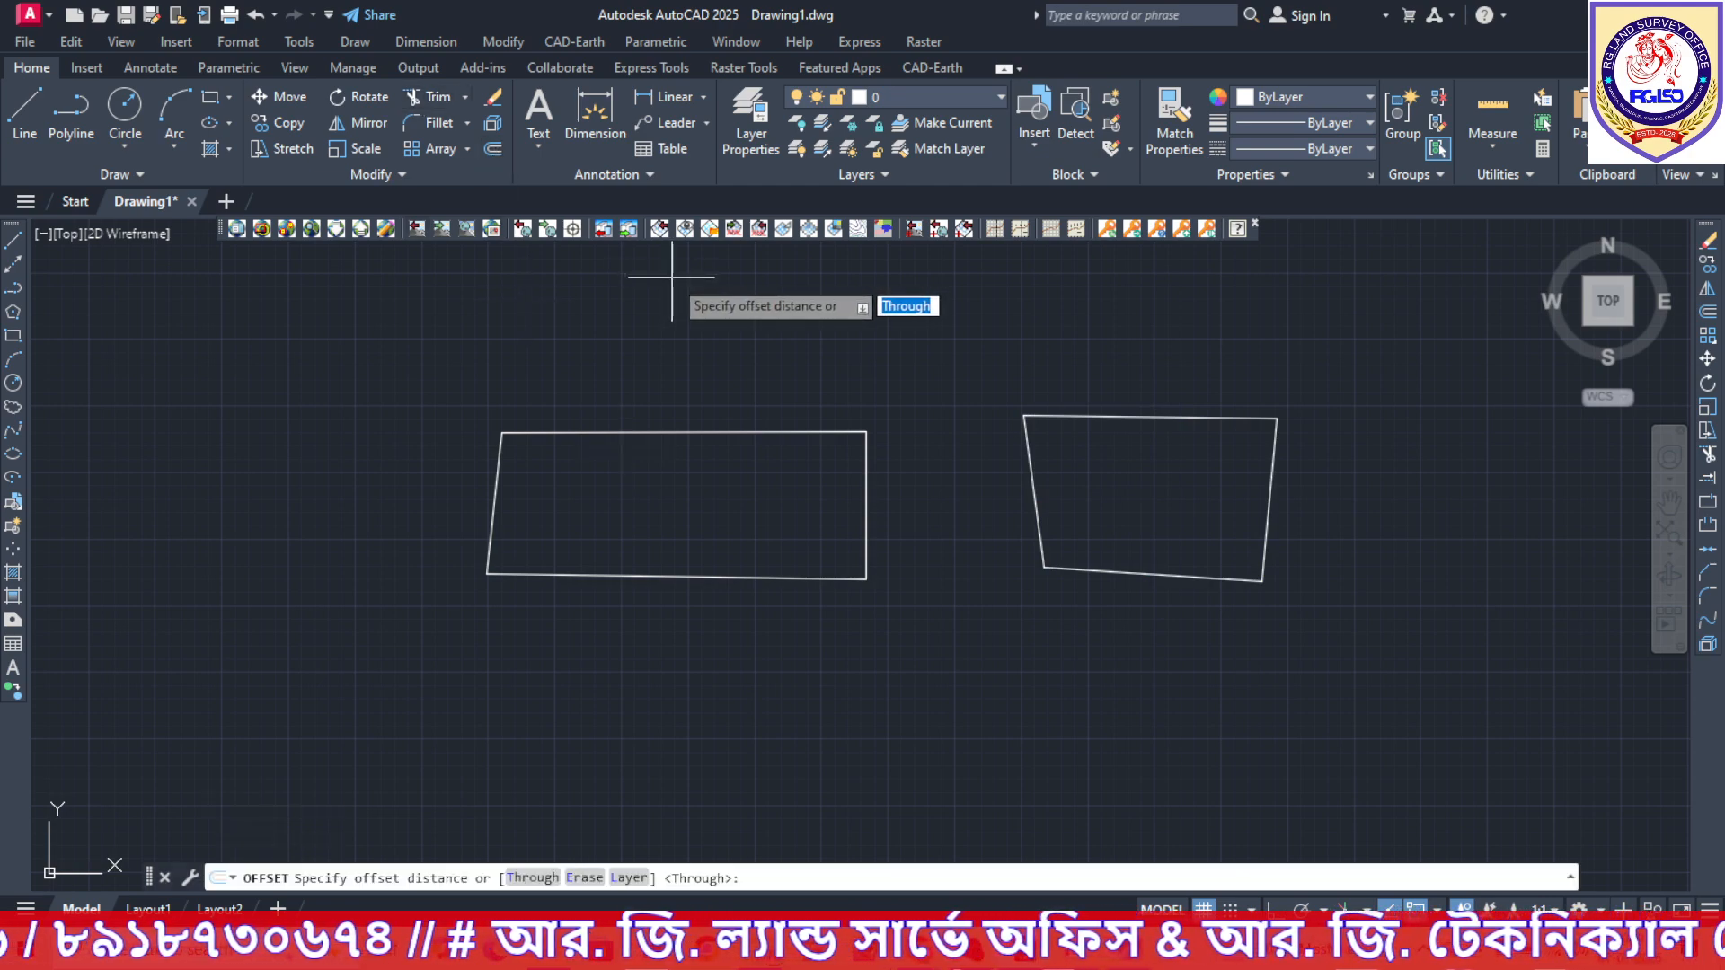
pyautogui.write('1')
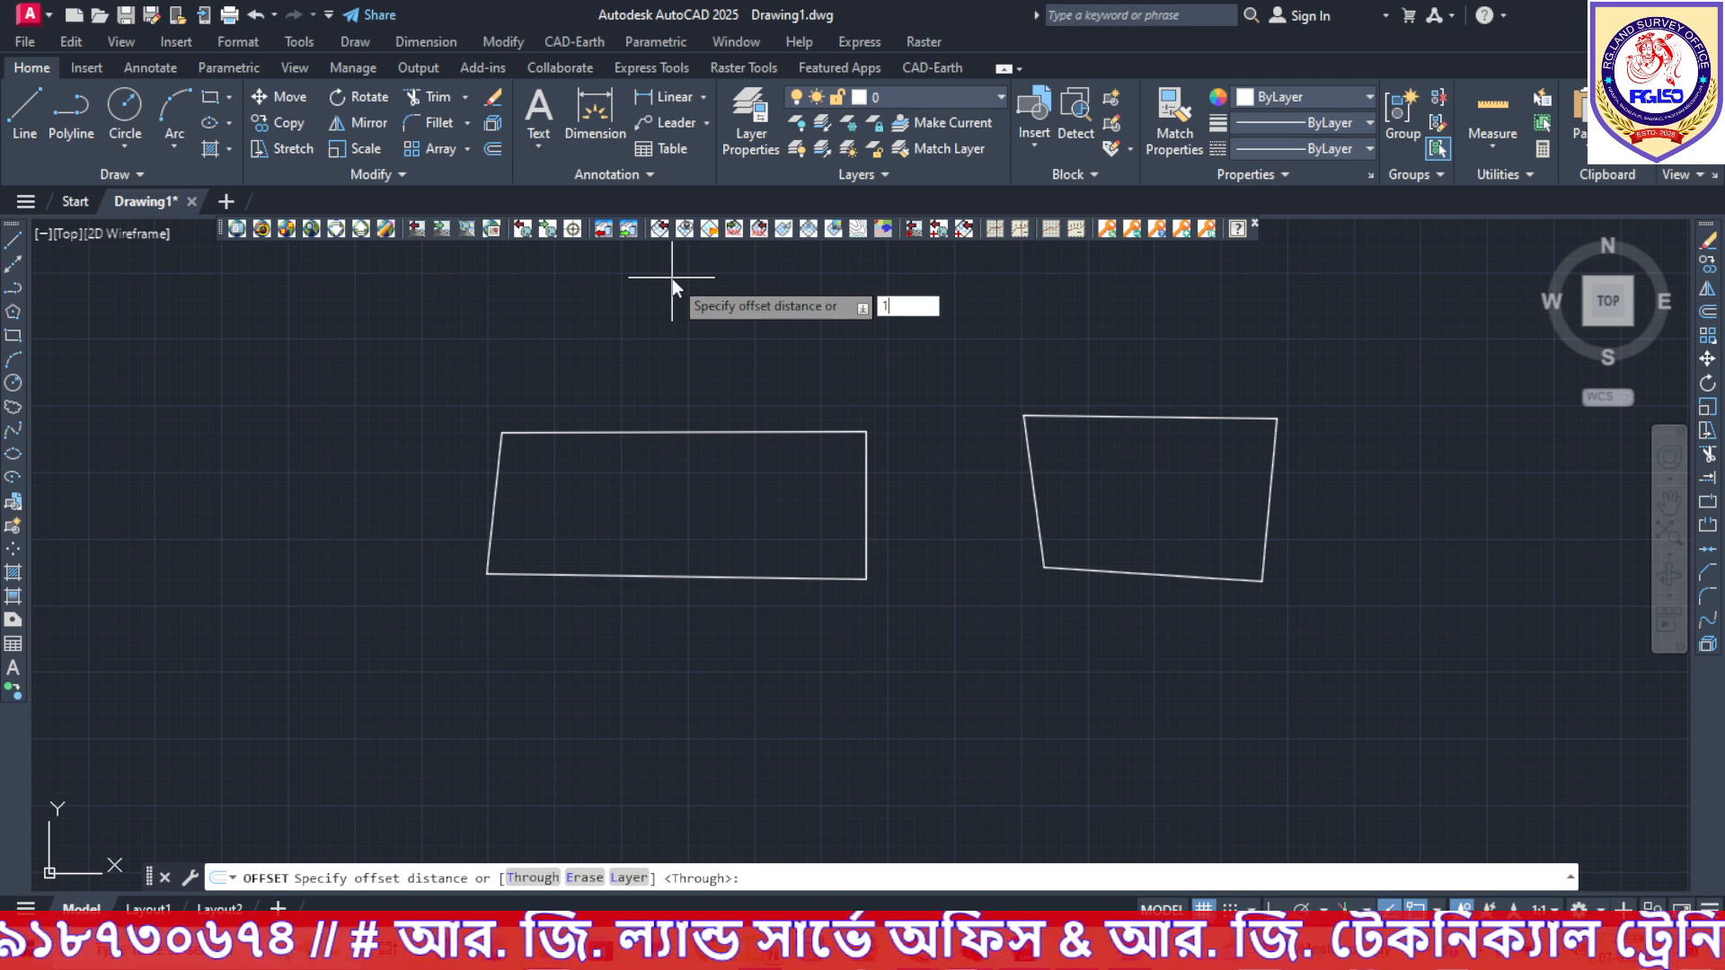
pyautogui.write('0')
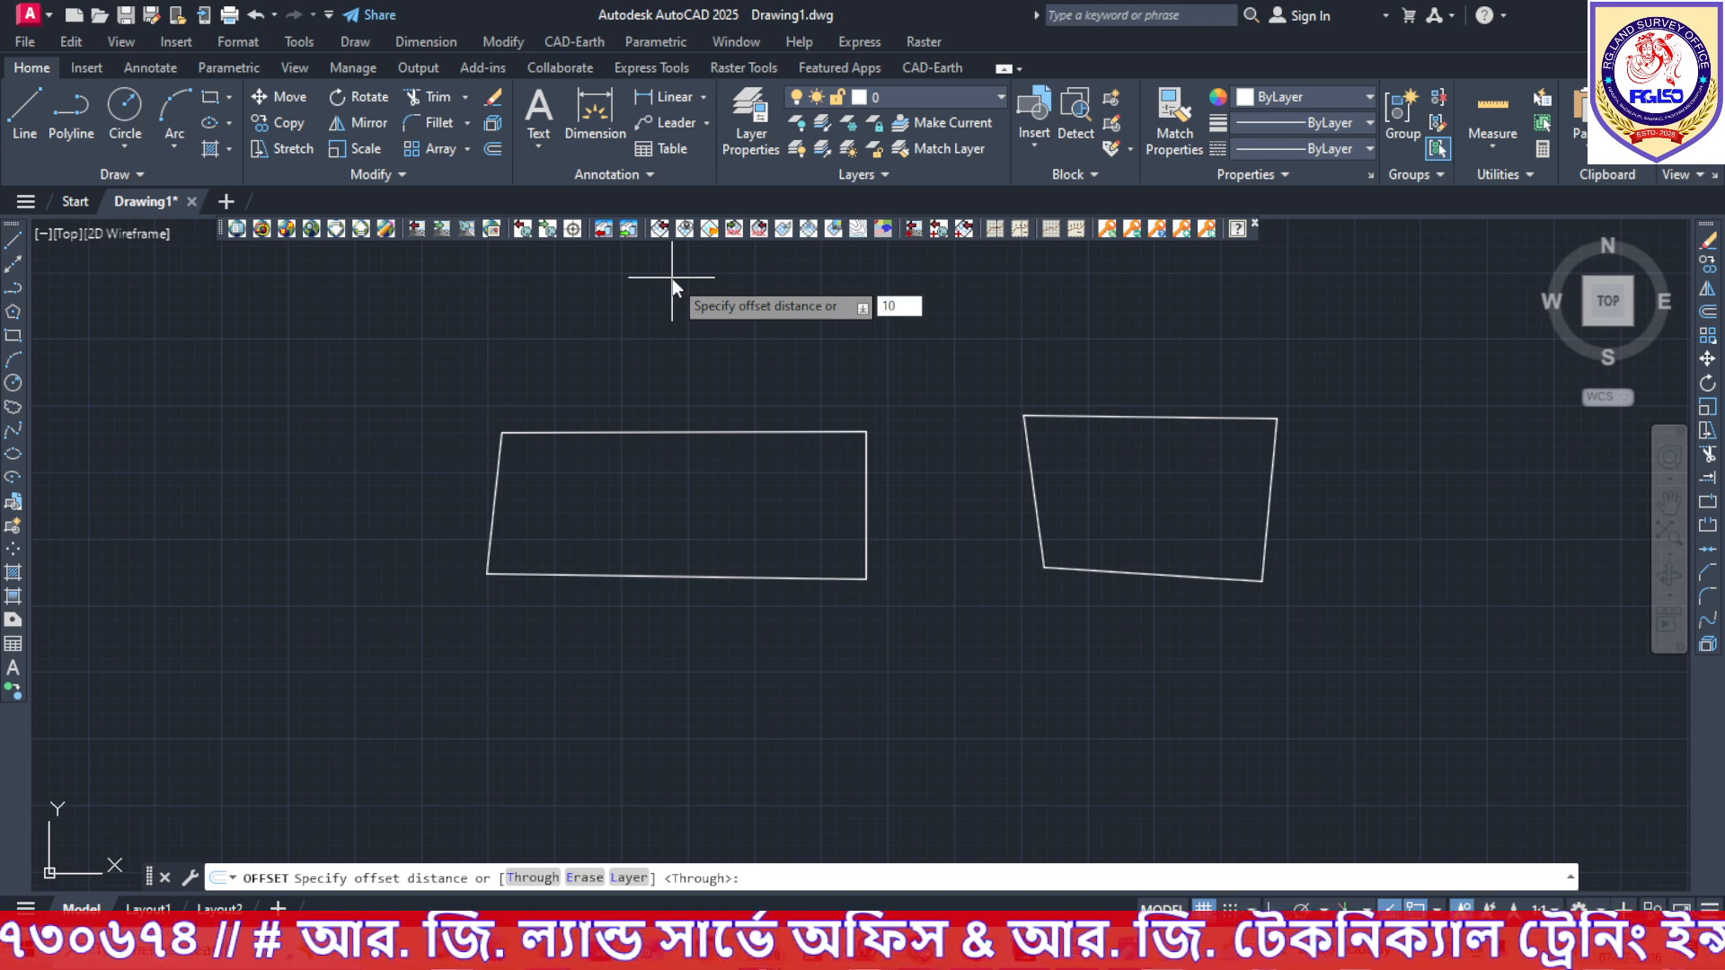
pyautogui.write("'")
pyautogui.press('Return')
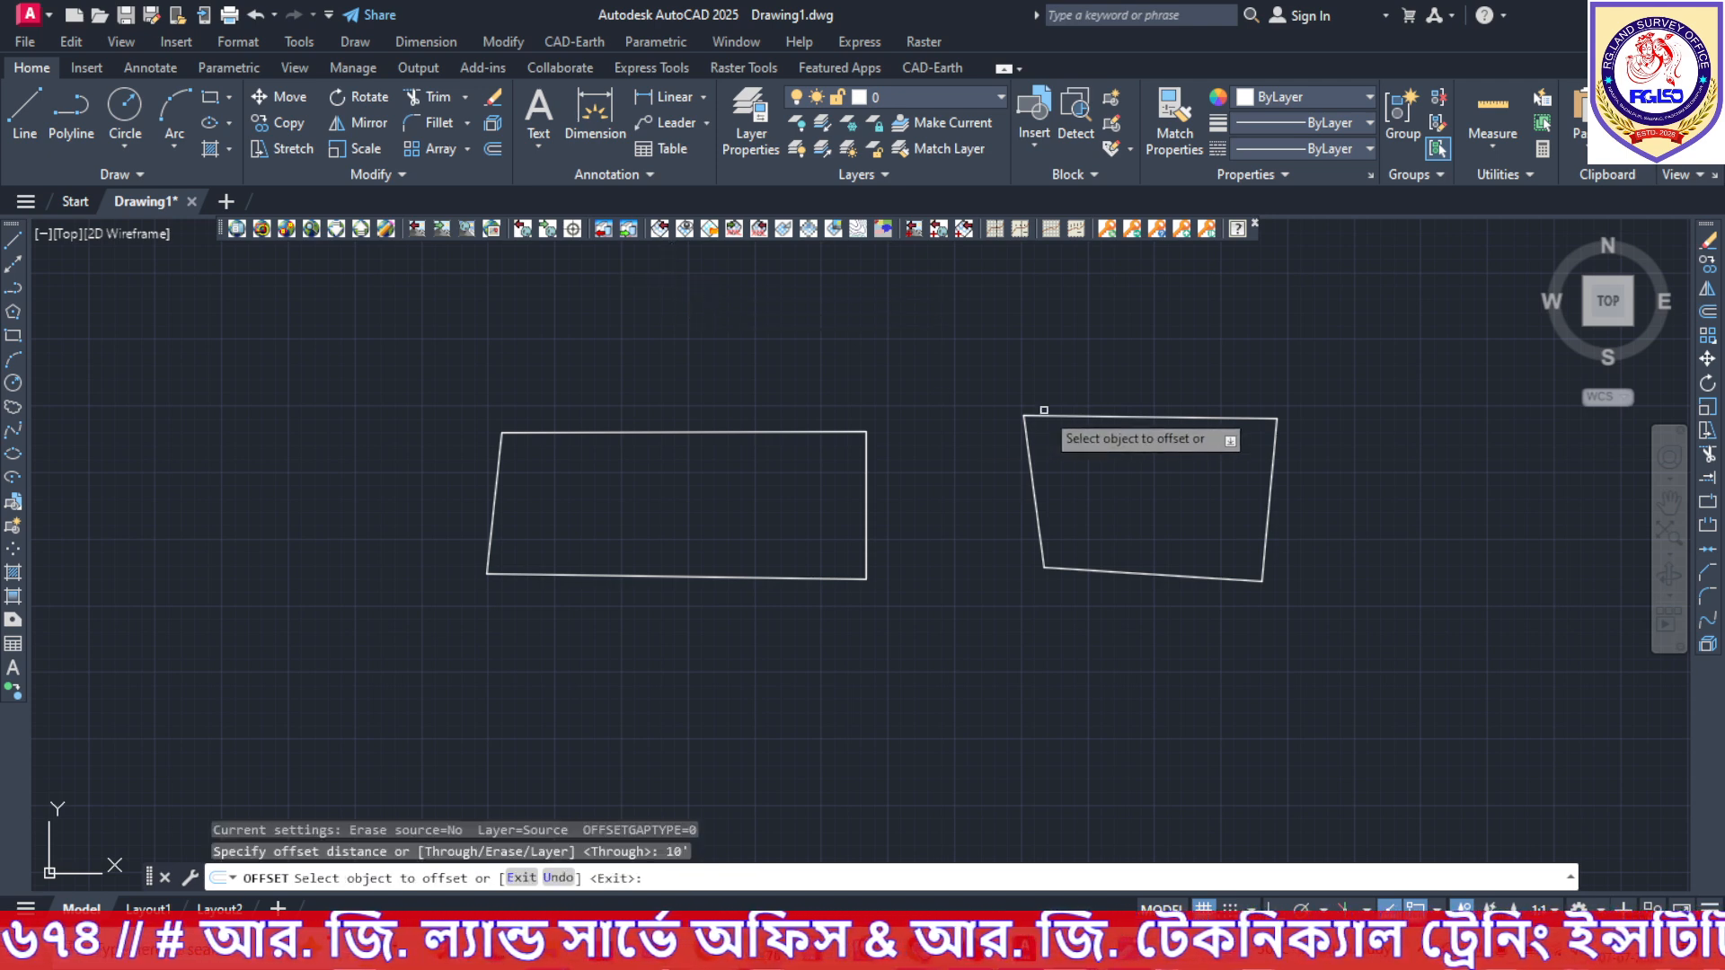
pyautogui.click(1089, 418)
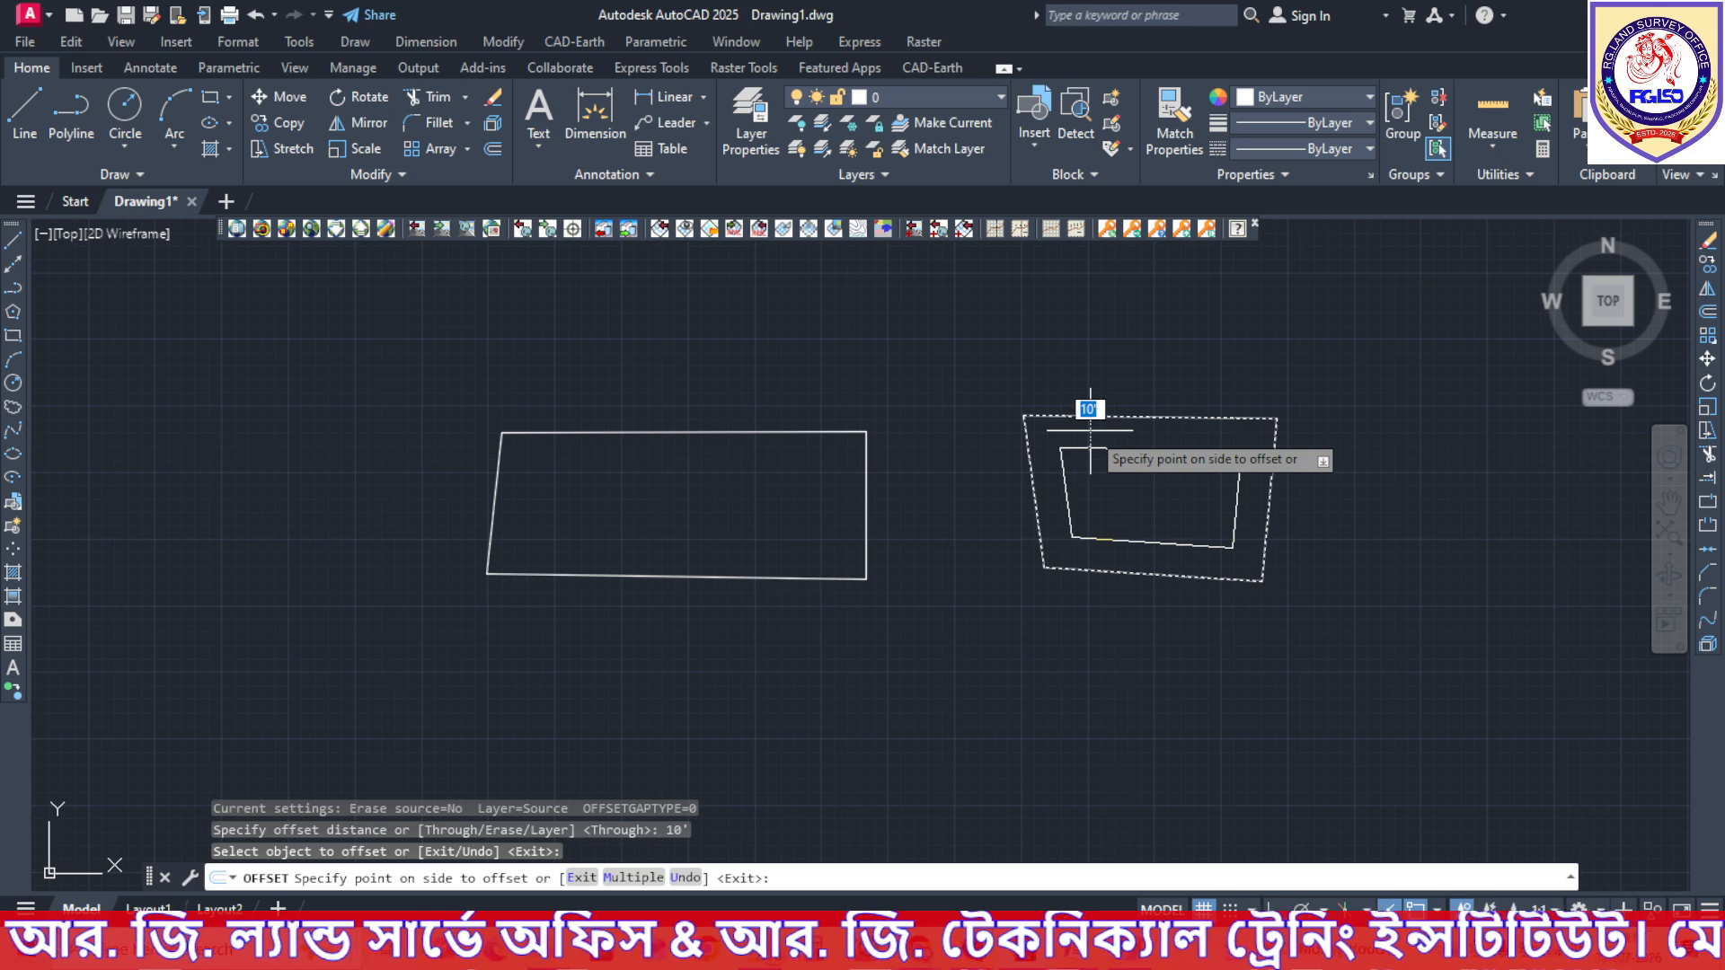
pyautogui.click(1090, 430)
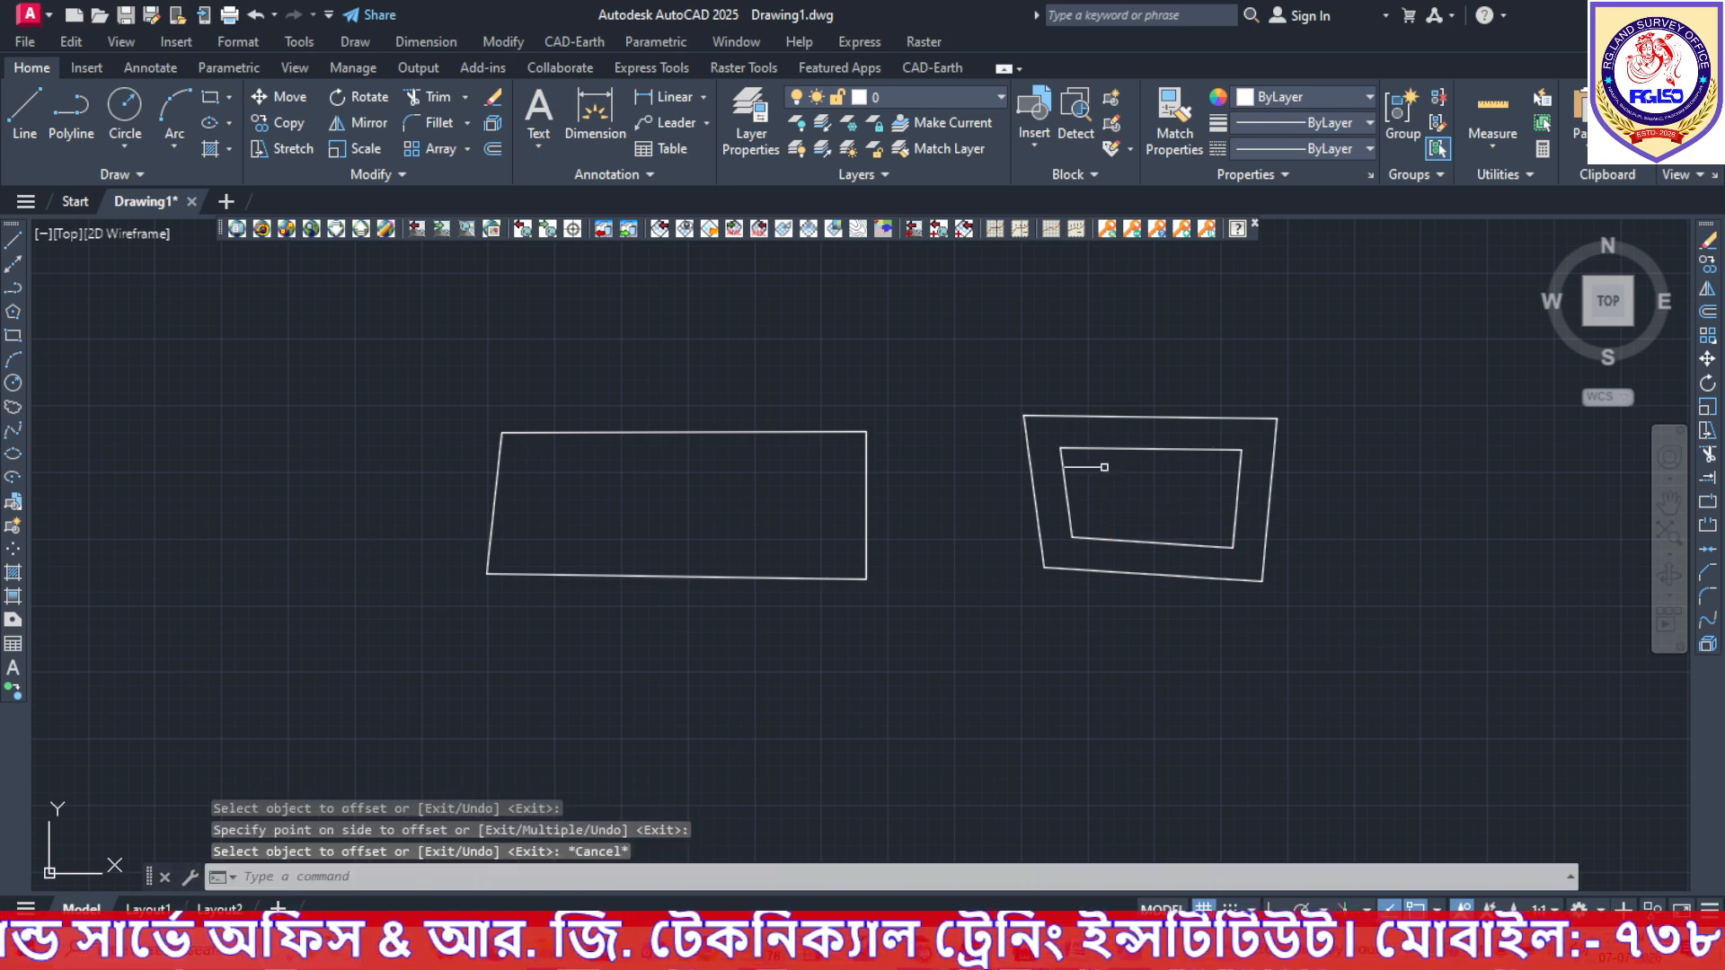
pyautogui.press('Escape')
pyautogui.click(1102, 449)
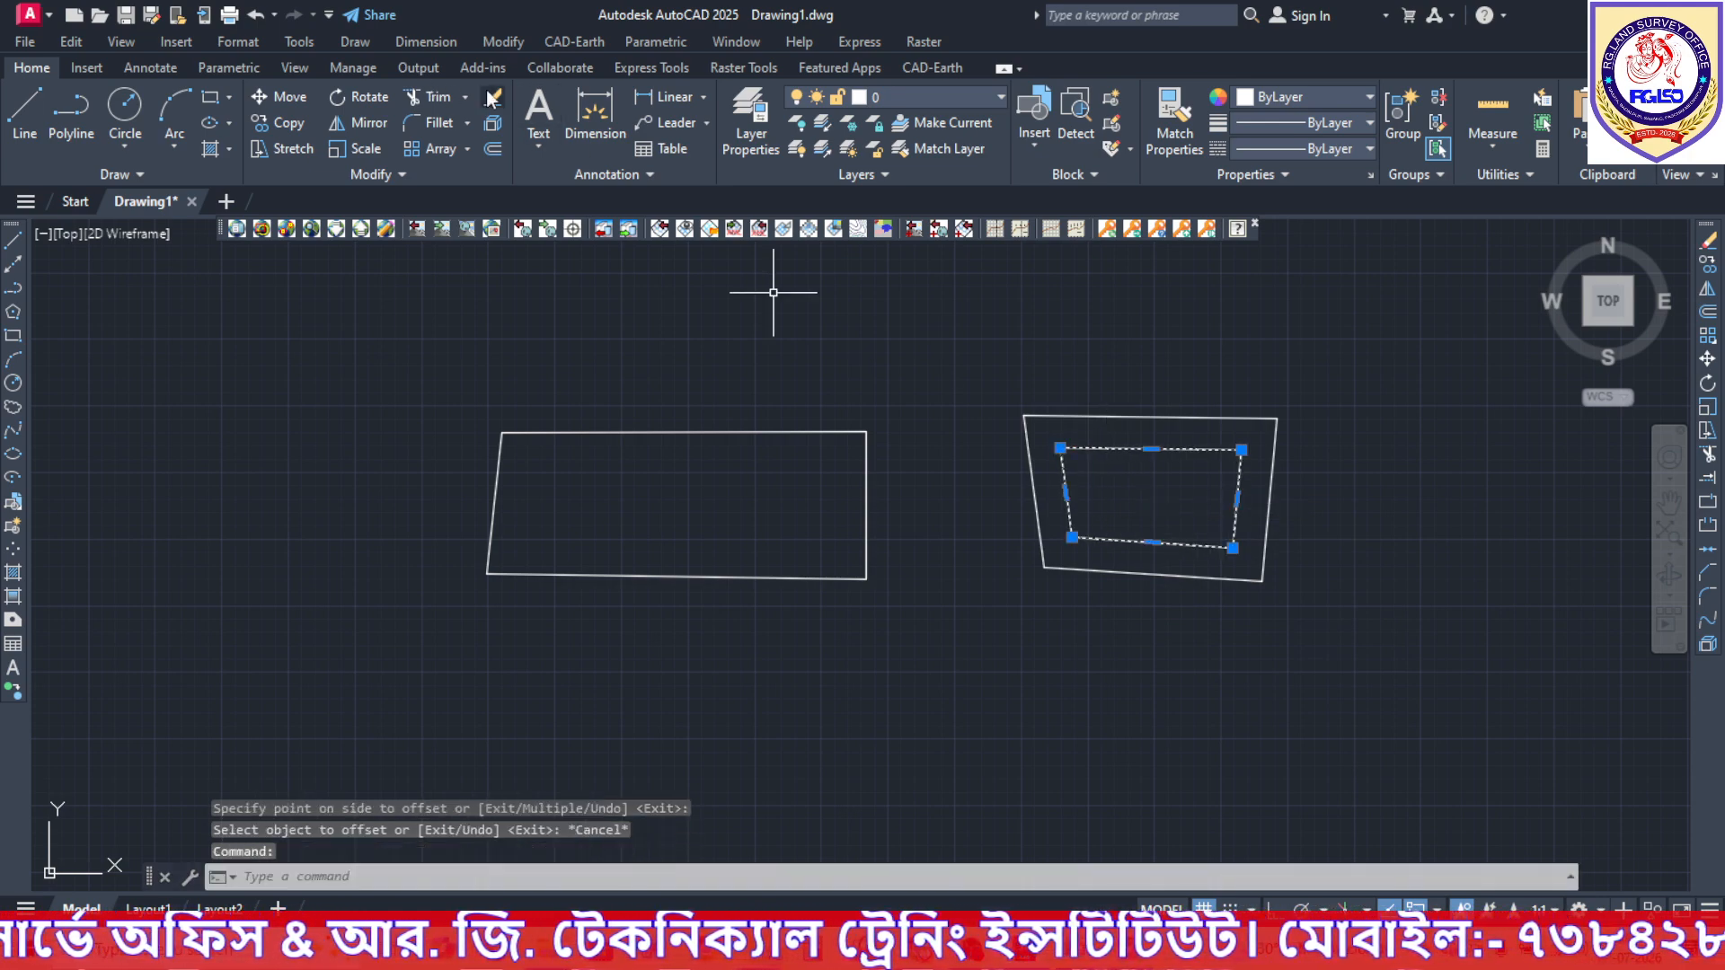
pyautogui.press('Delete')
# Explode the tapered polyline into separate lines and select its upper edge to check the separation.
pyautogui.click(1126, 416)
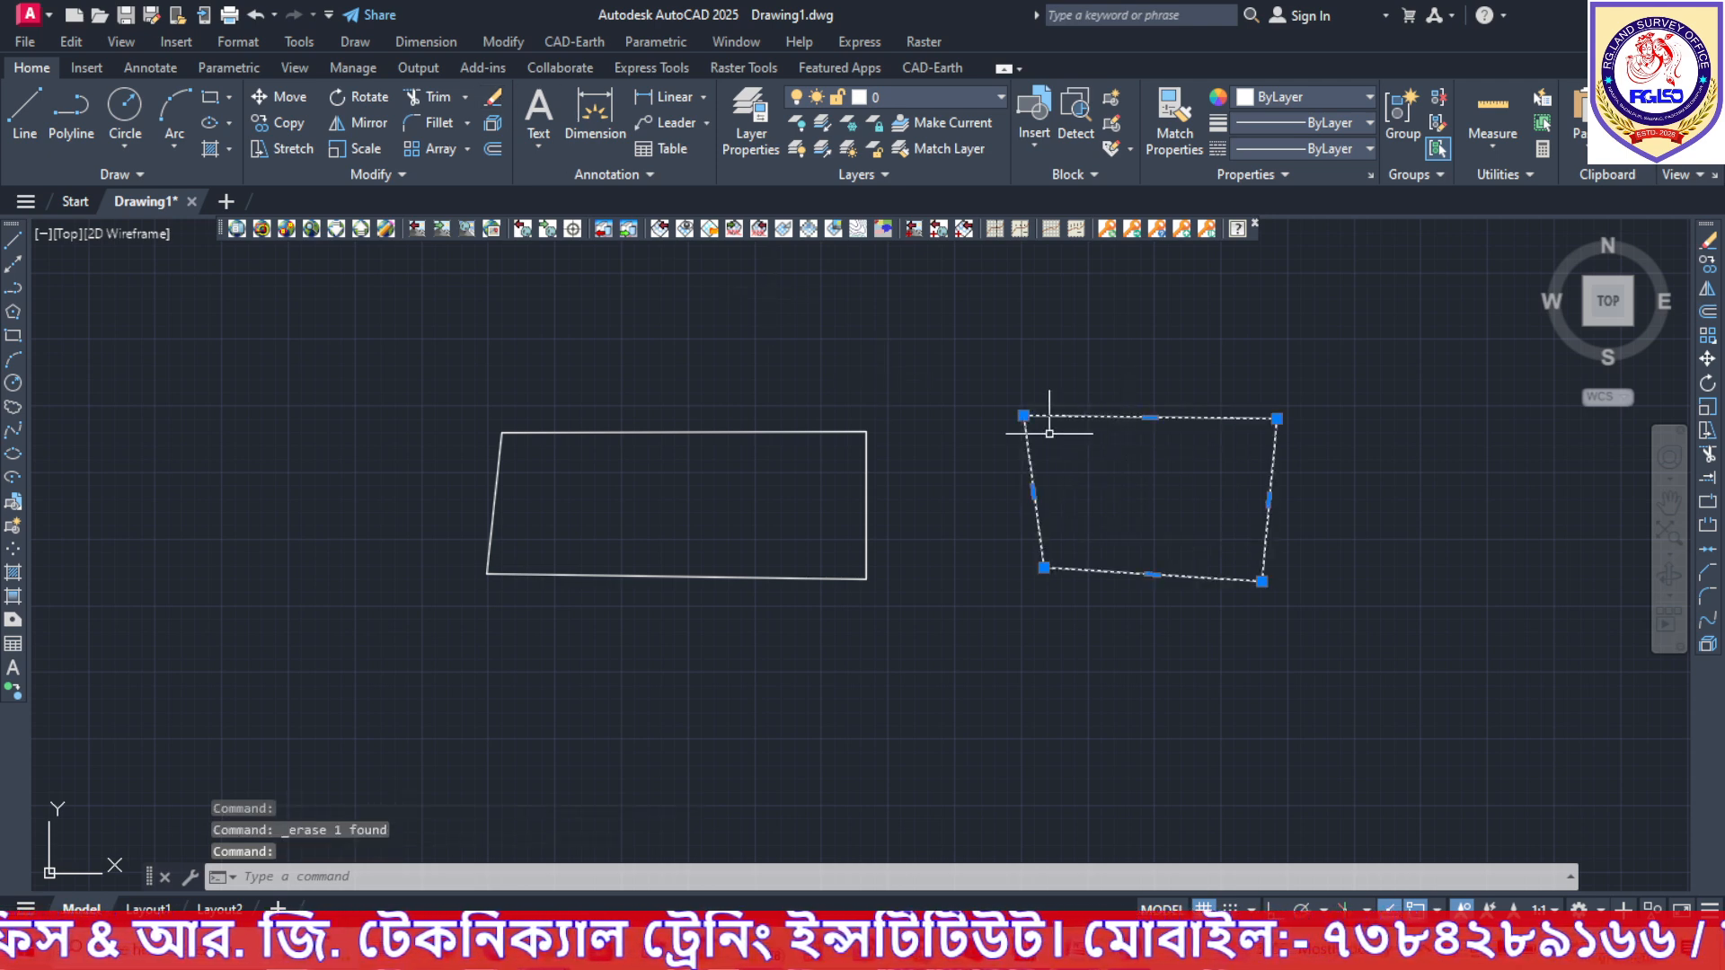
pyautogui.write('e')
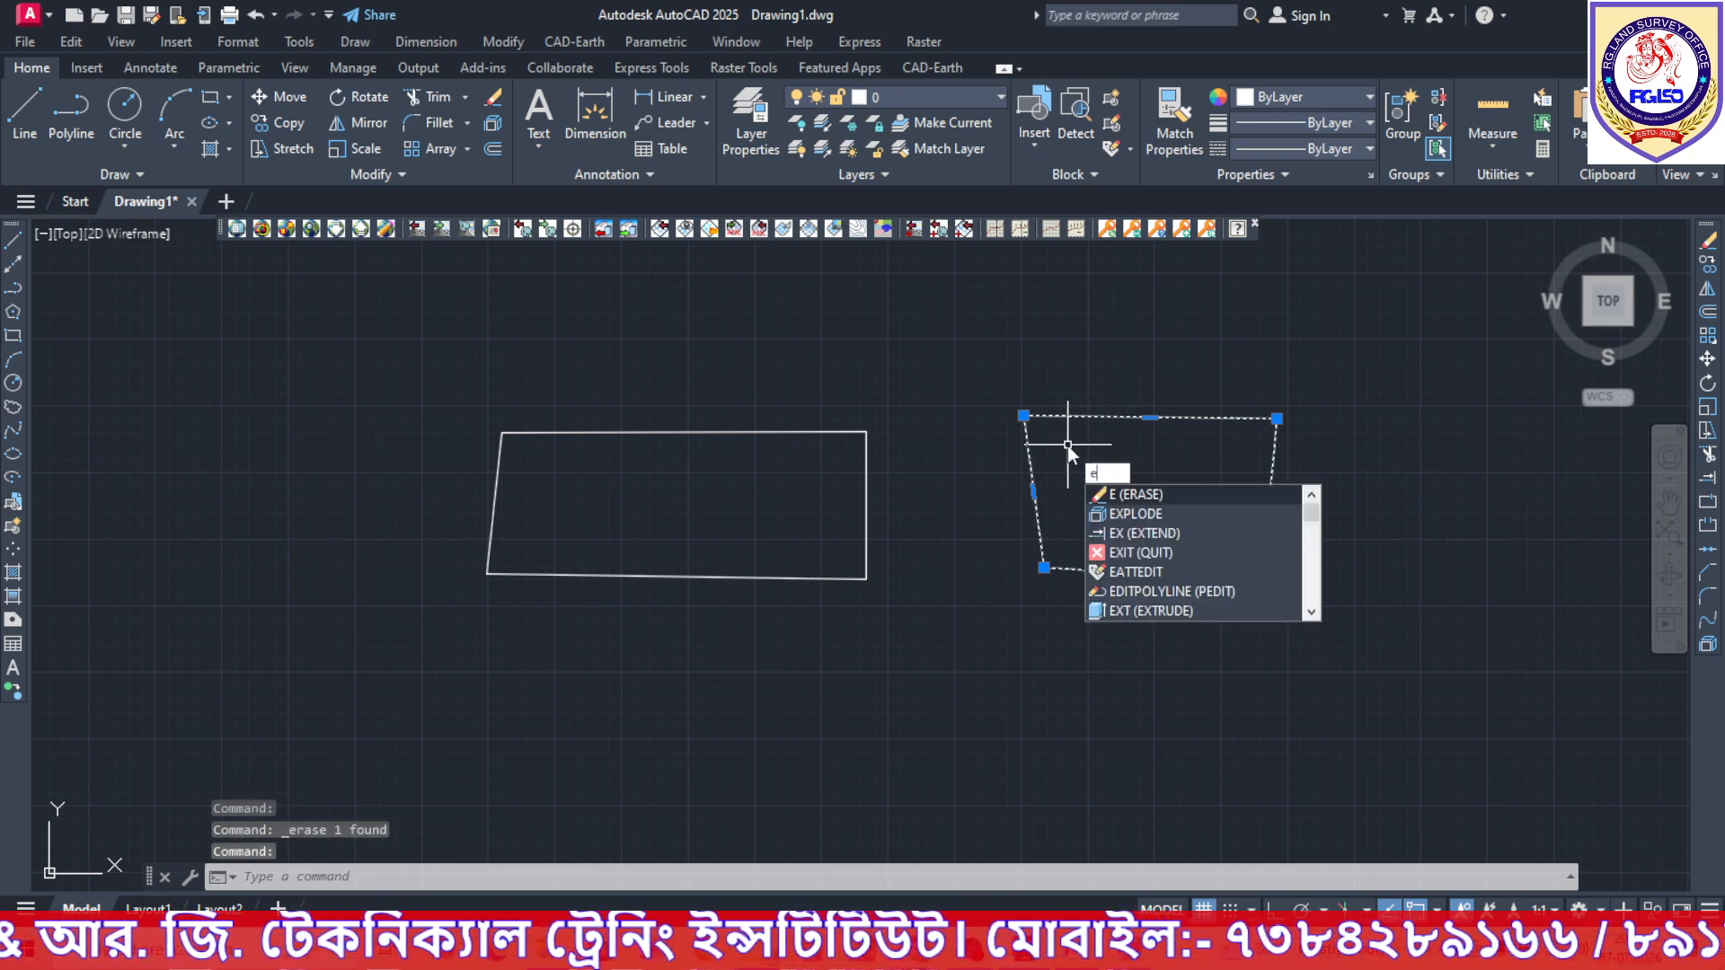
pyautogui.write('xpl')
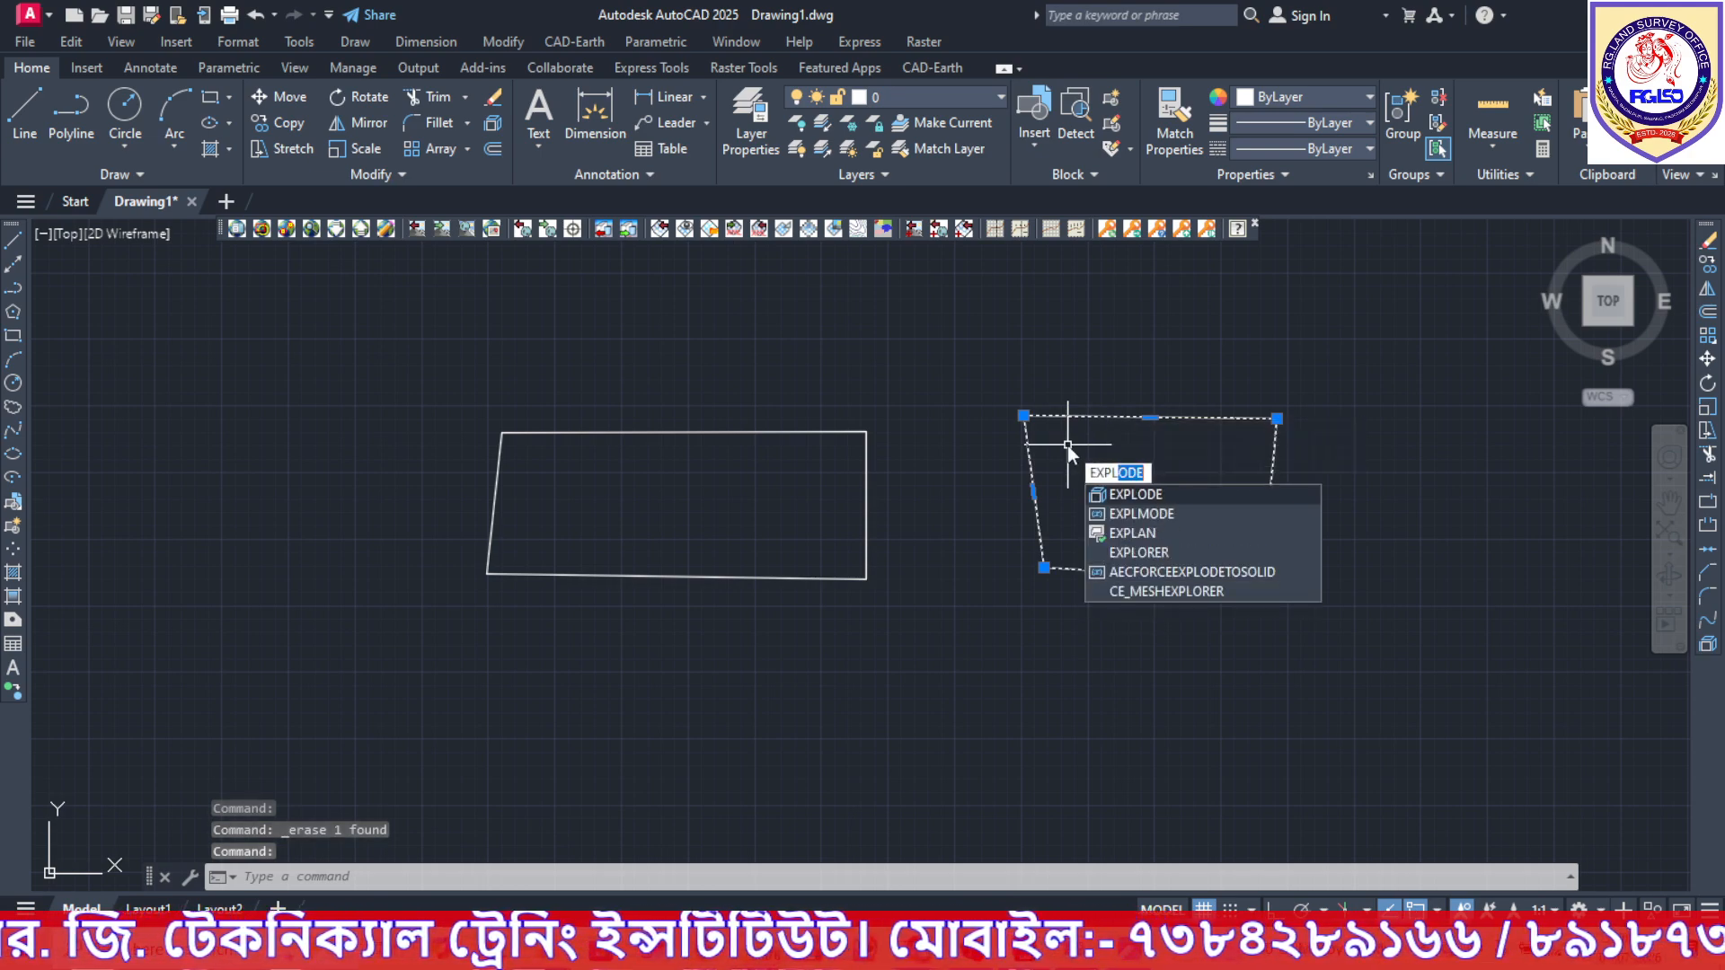
pyautogui.press('Return')
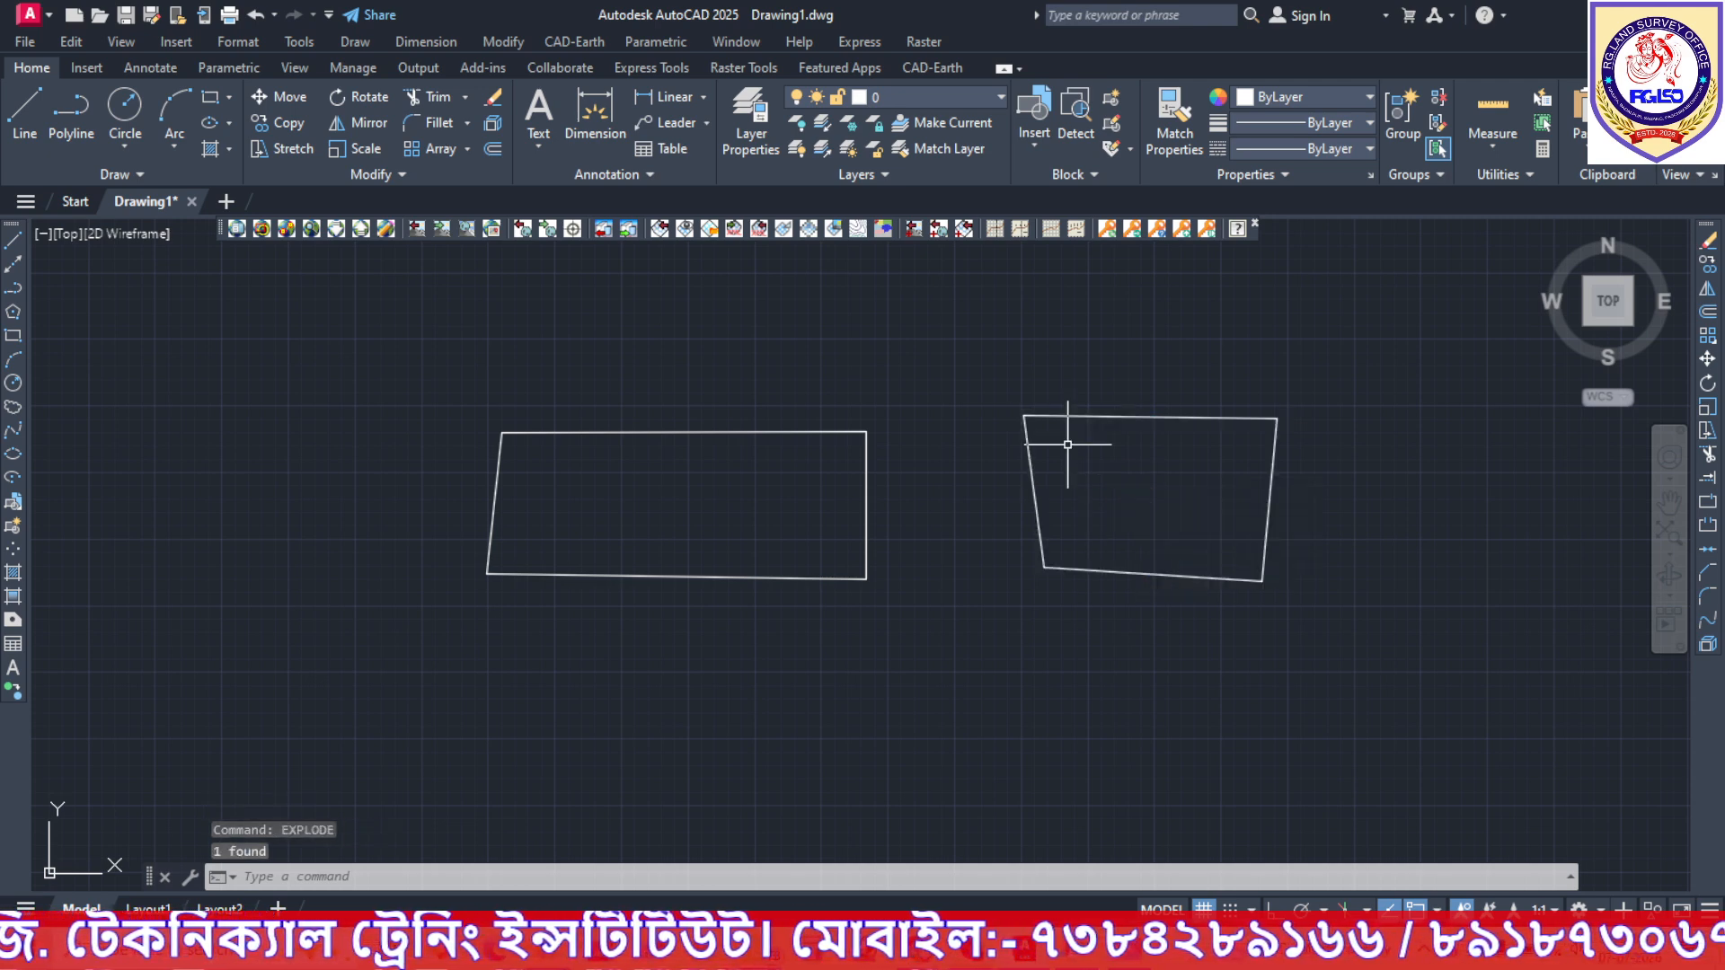
pyautogui.click(1098, 418)
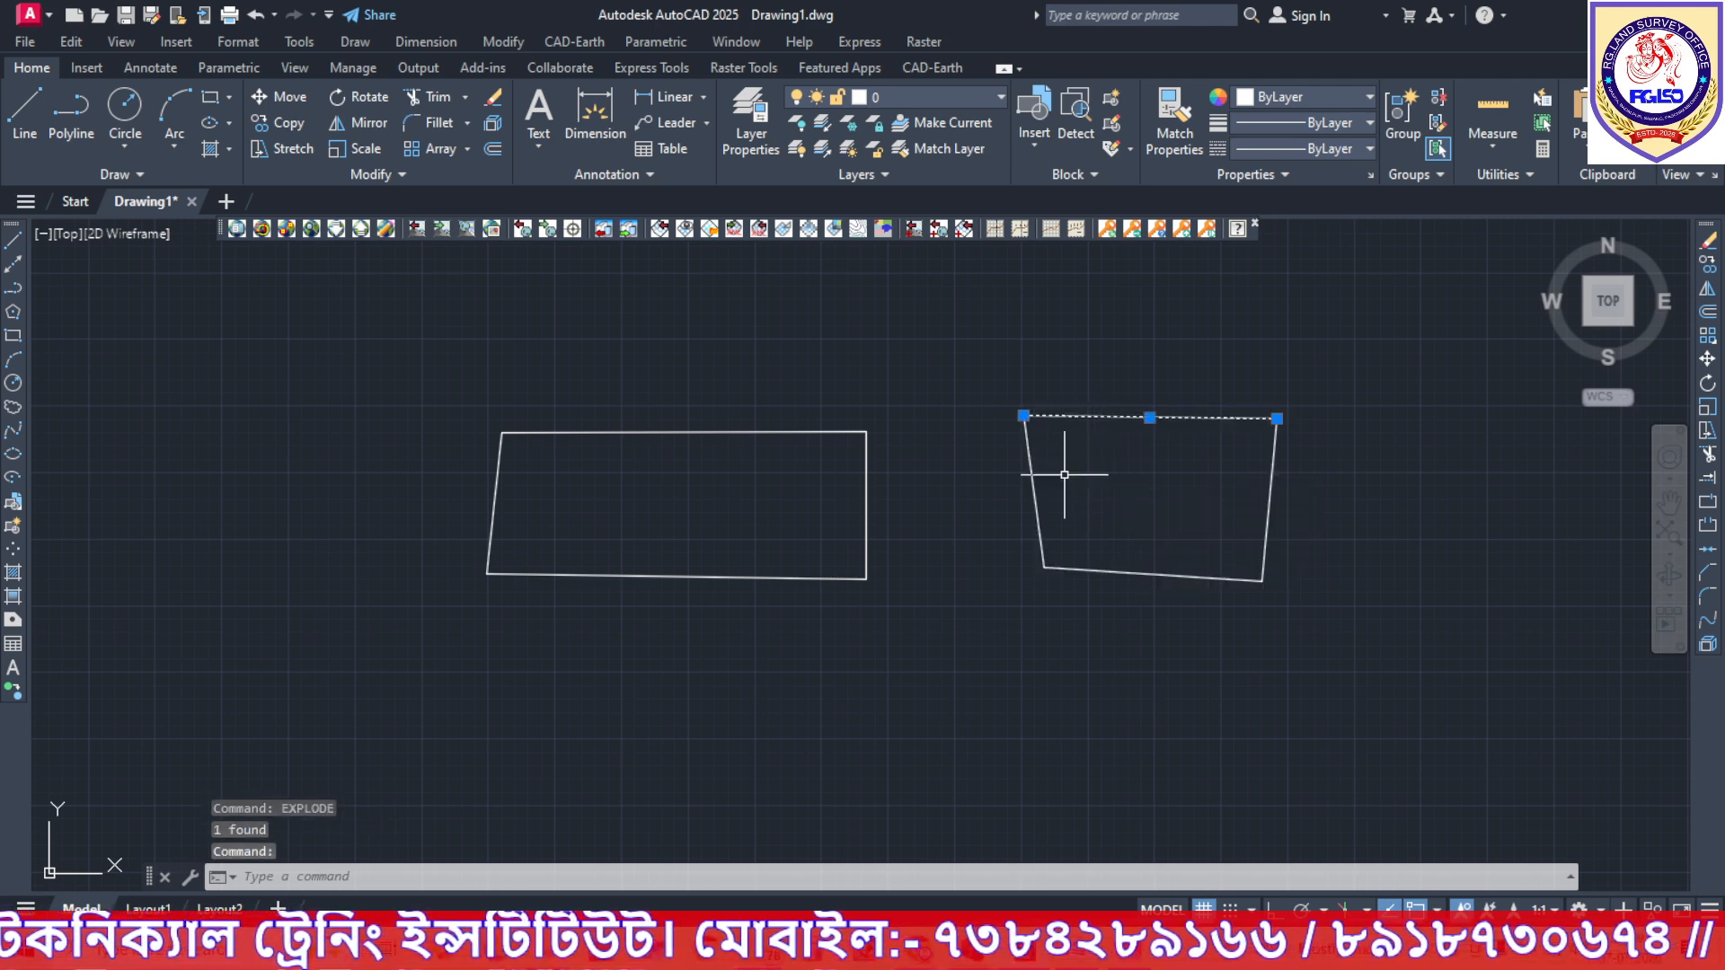
# Select the side edges of the exploded tapered outline individually to check that they are separate lines, and clear the selection.
pyautogui.click(1029, 478)
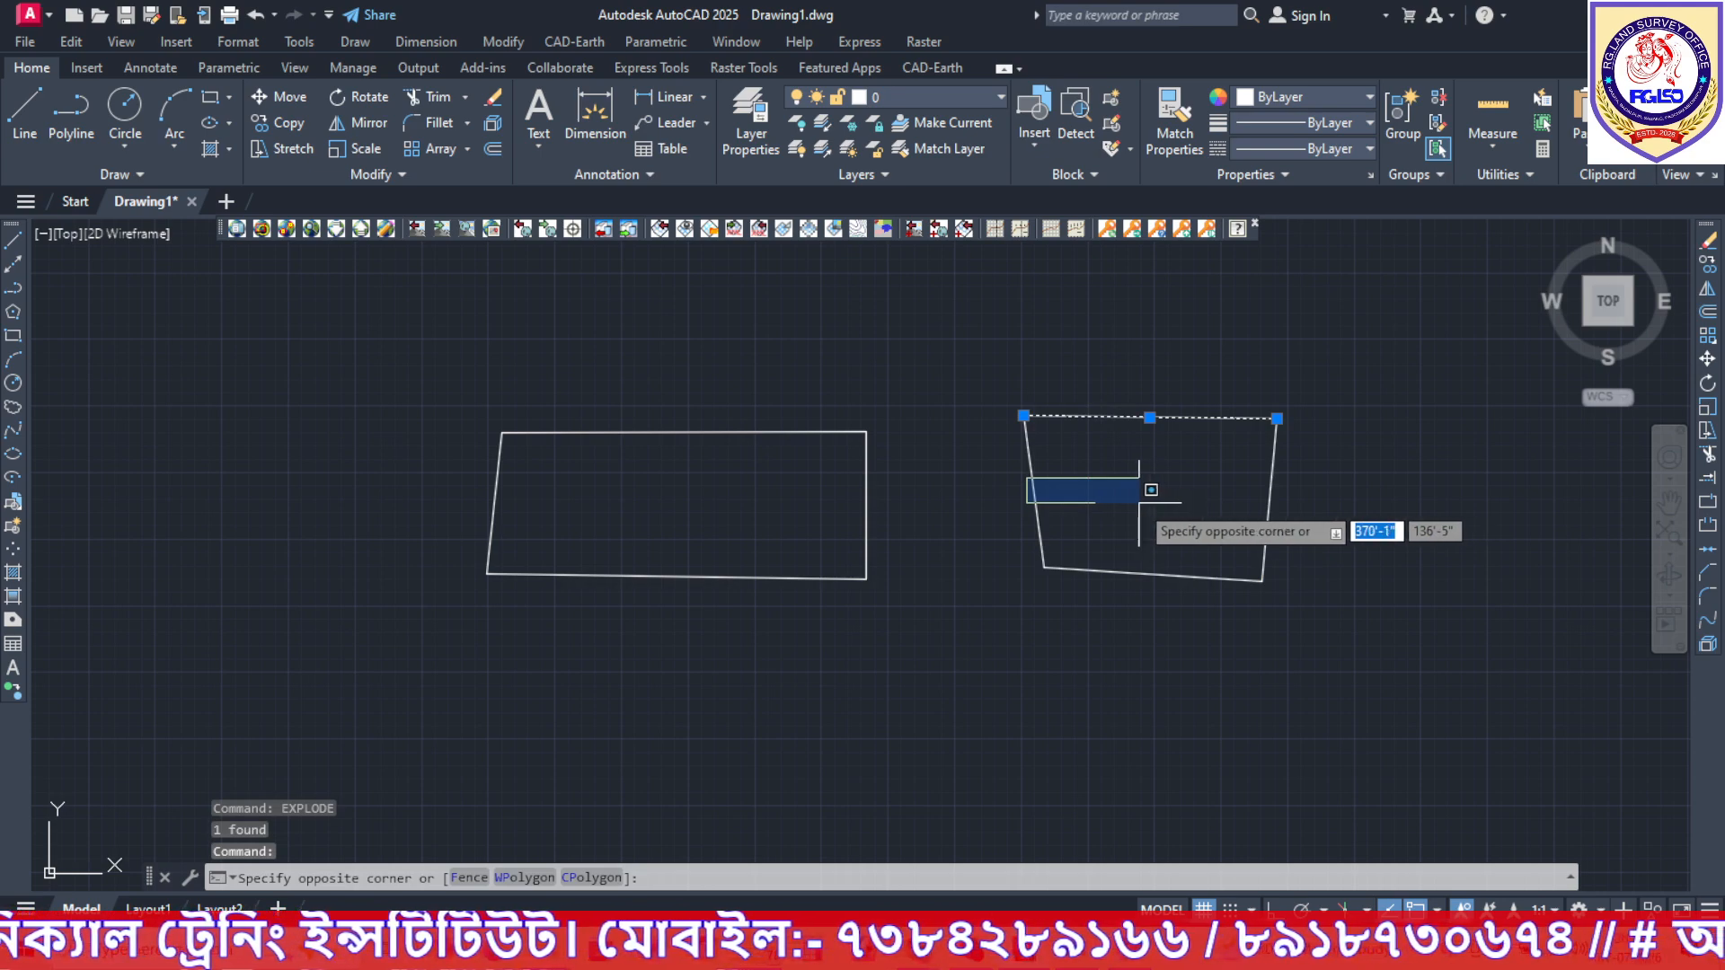
pyautogui.press('Escape')
pyautogui.click(1032, 490)
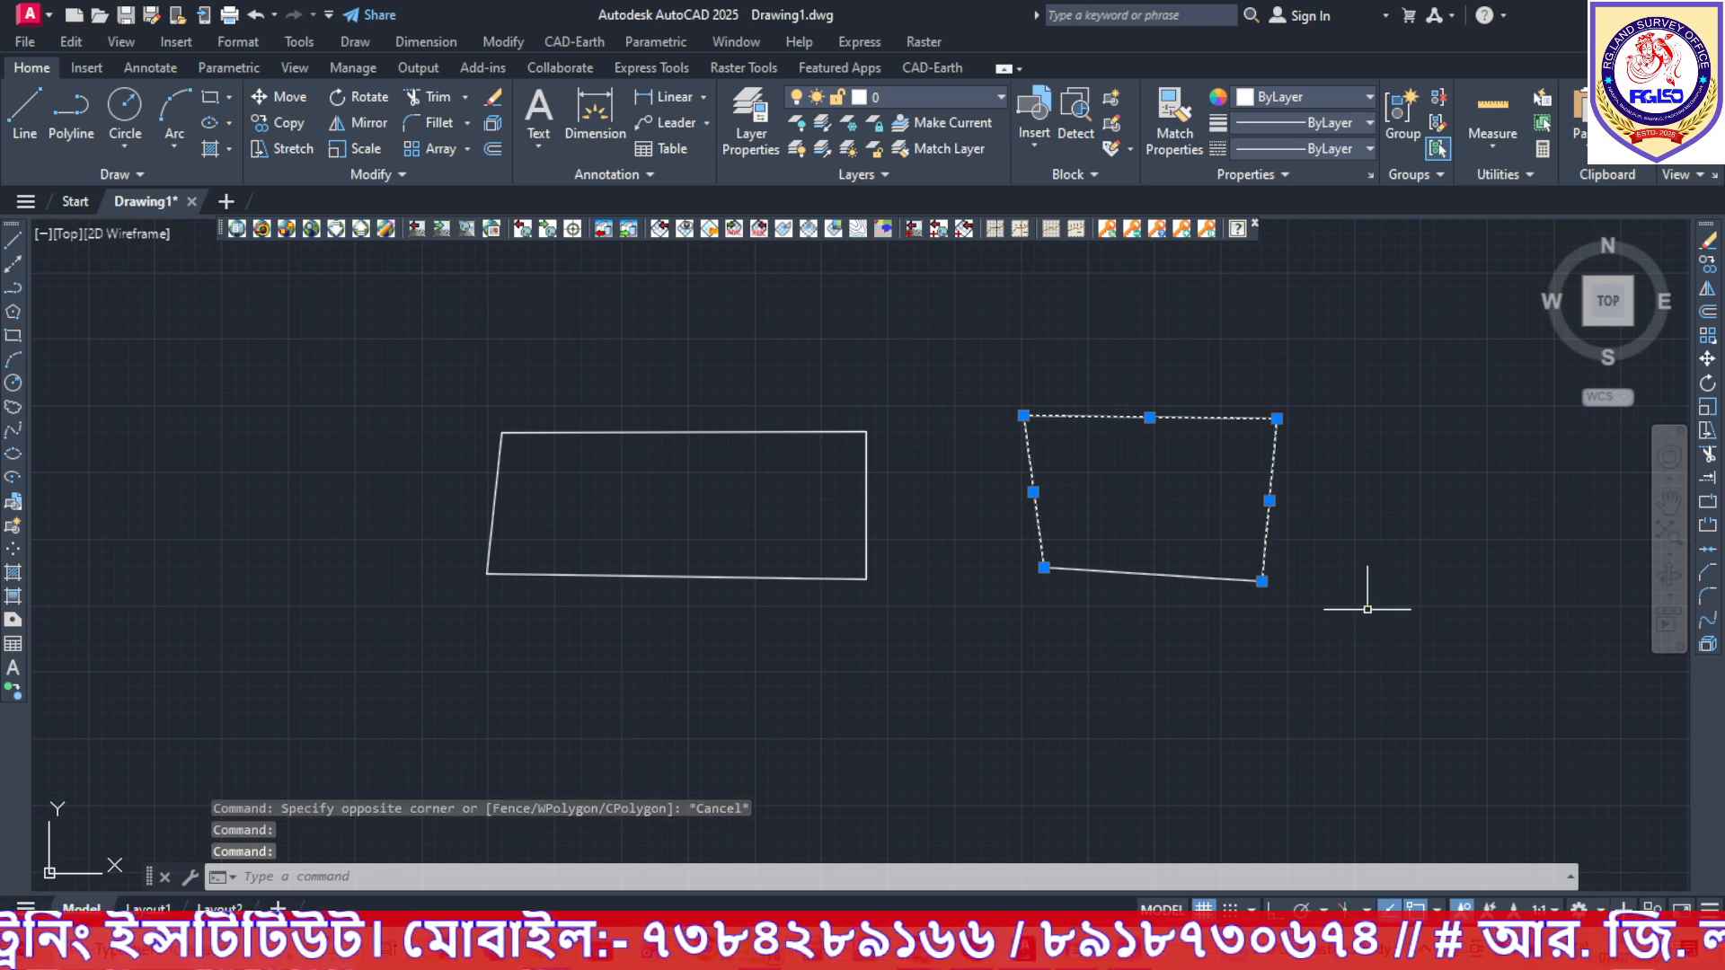
pyautogui.press('Escape')
pyautogui.click(492, 149)
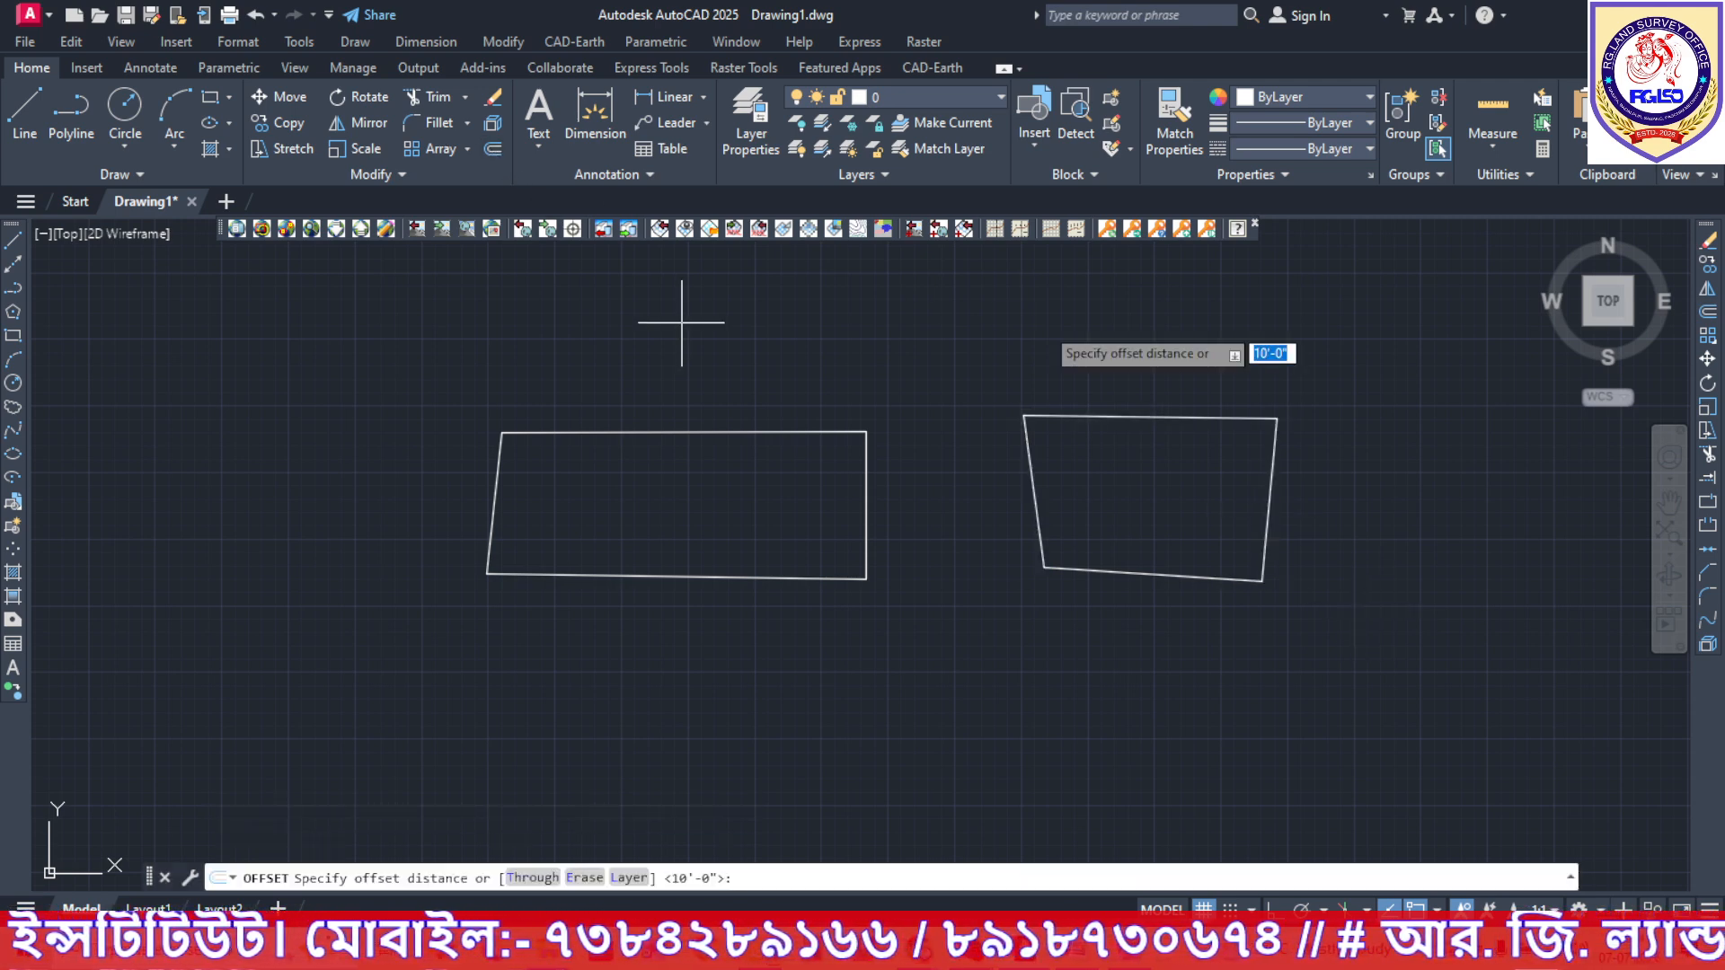
pyautogui.click(1024, 416)
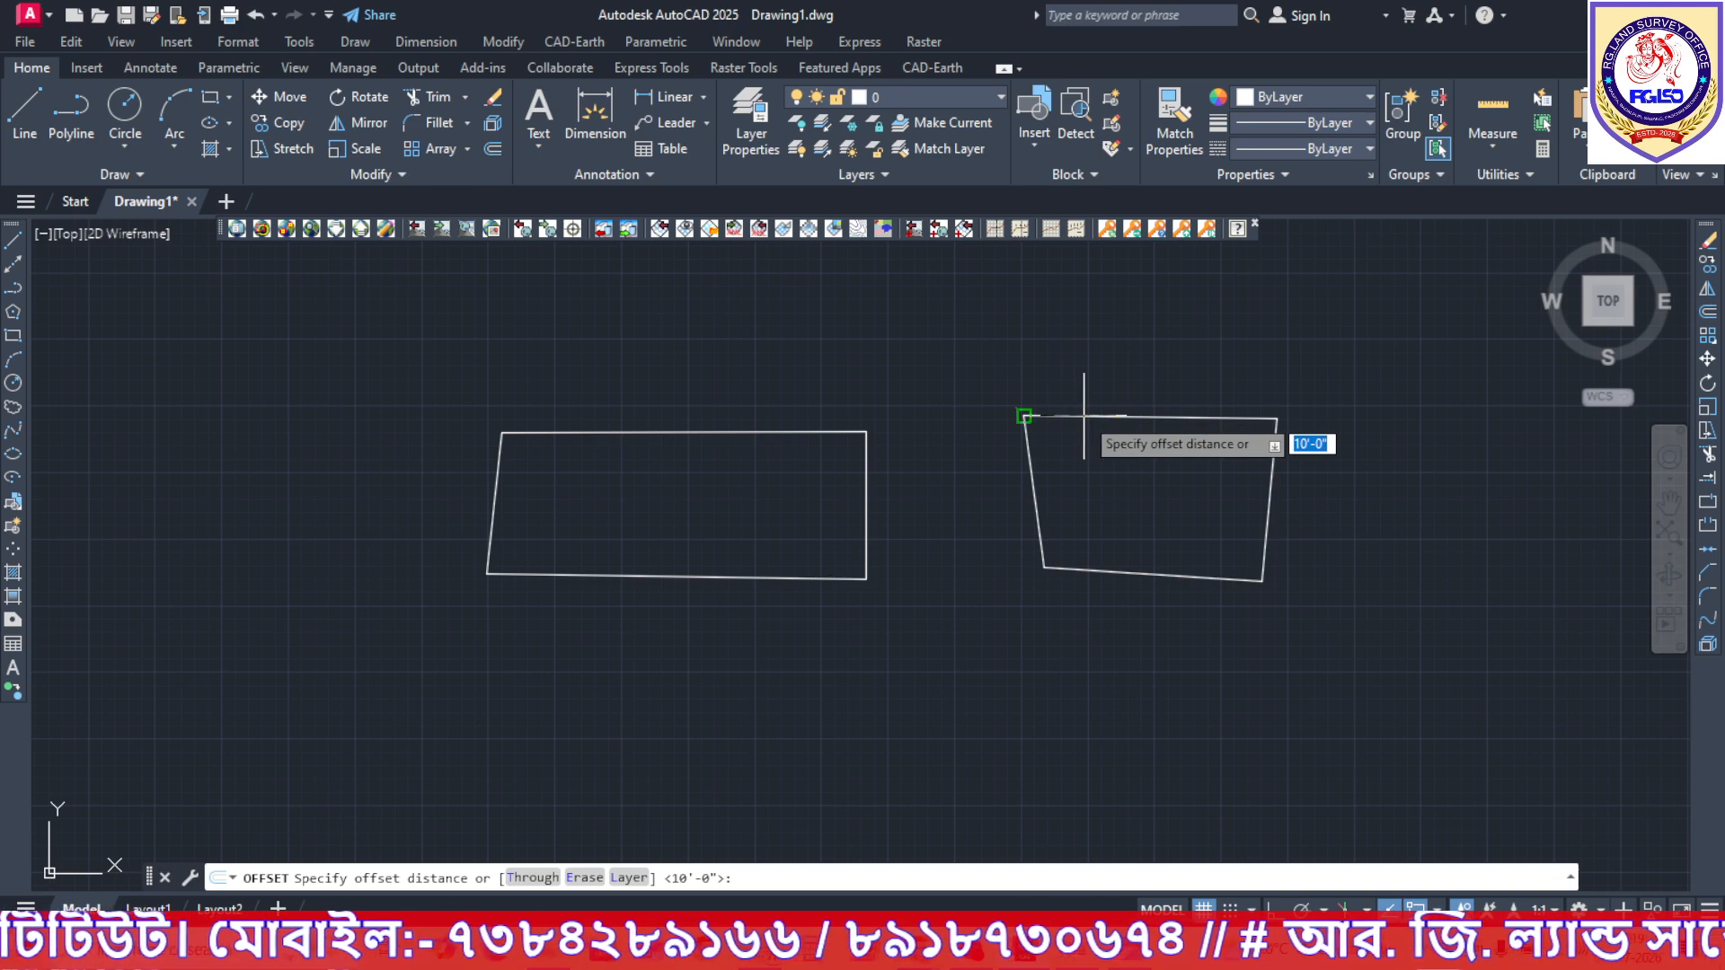
pyautogui.press('Escape')
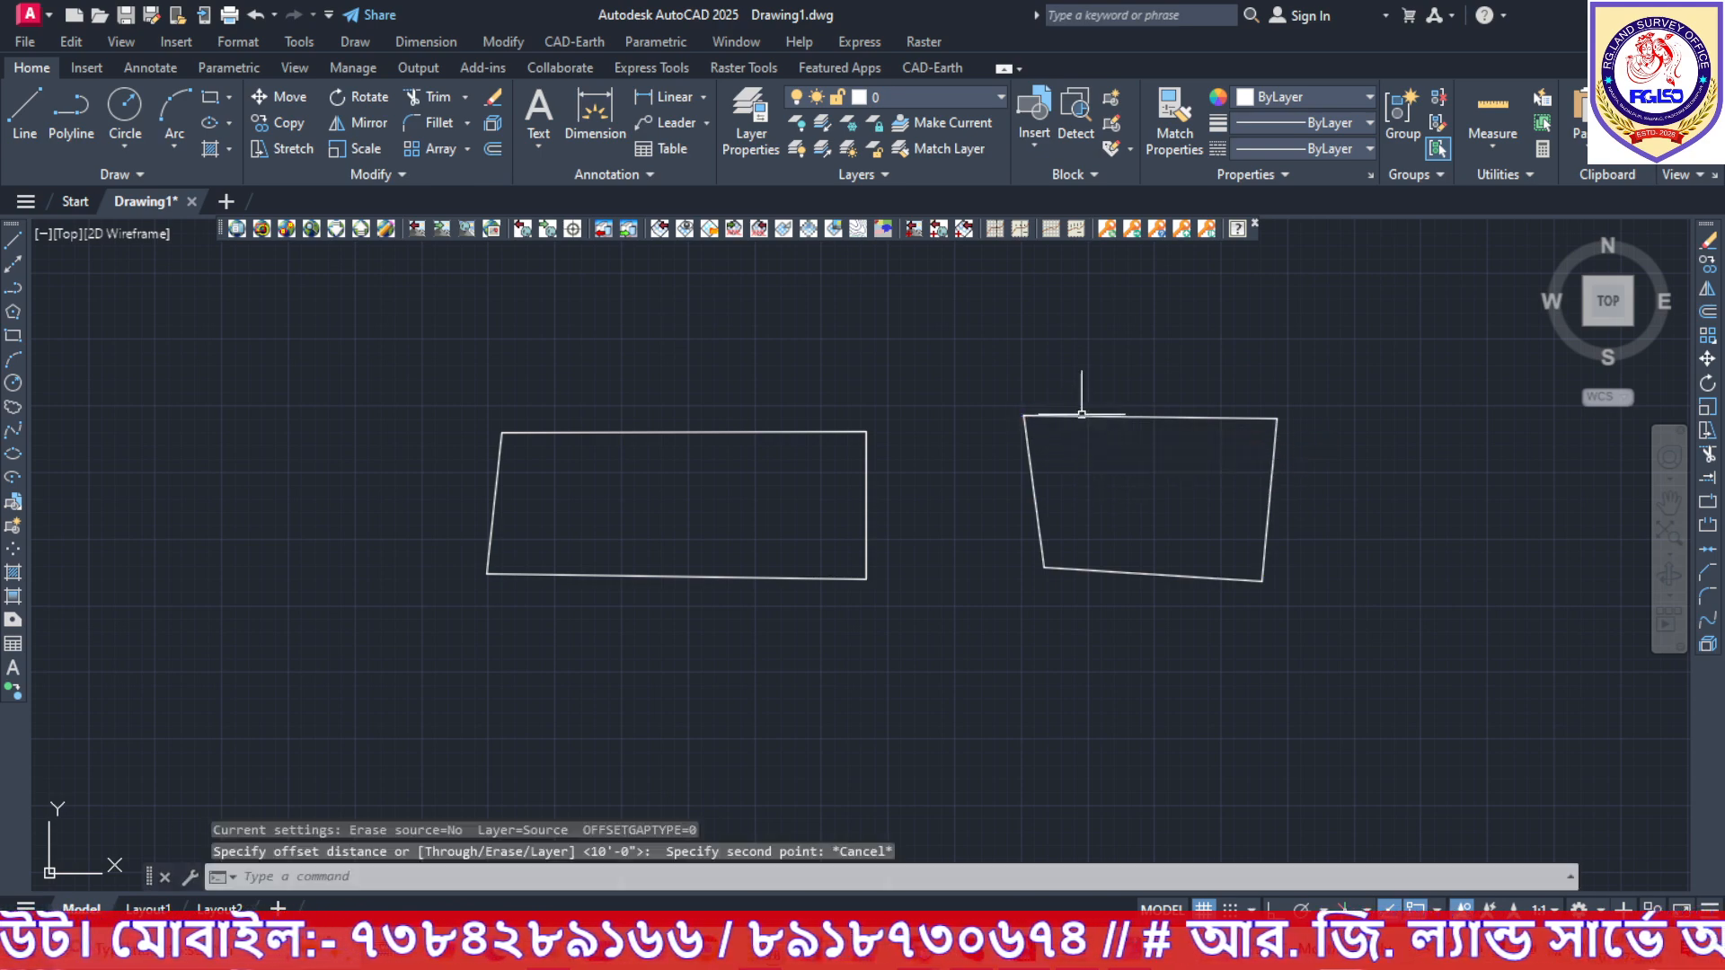
pyautogui.press('Escape')
pyautogui.press('Escape')
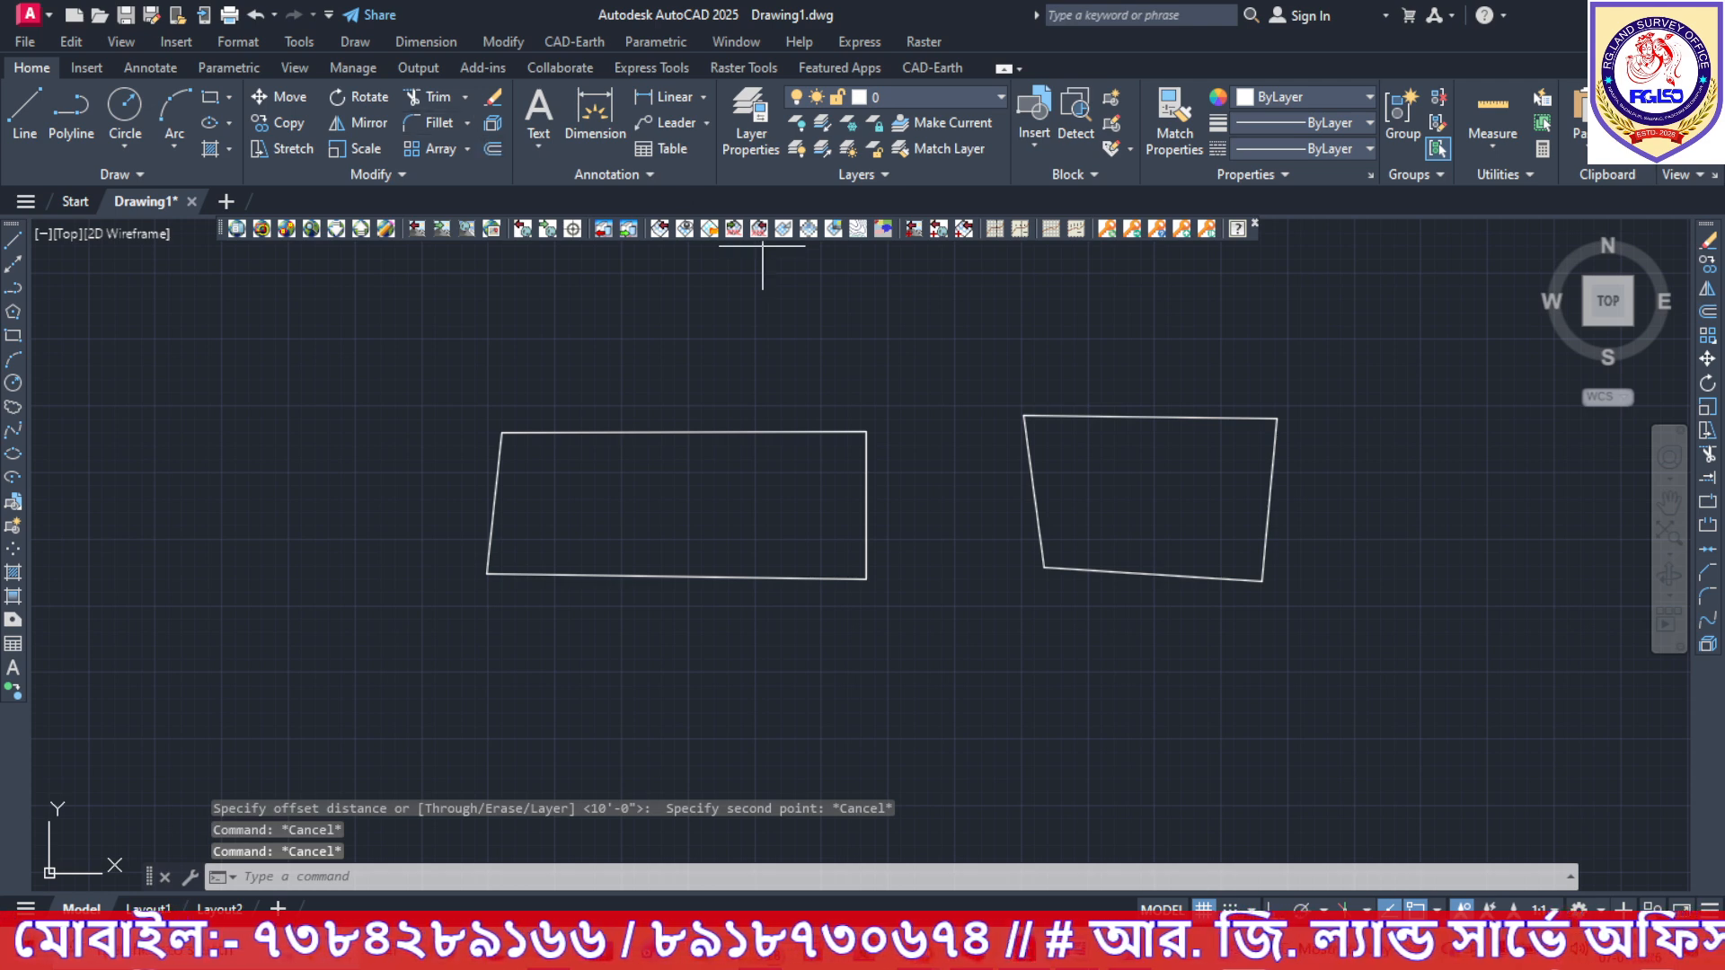
# Offset only the upper edge of the exploded tapered outline inward by 10' and erase the resulting line.
pyautogui.click(492, 149)
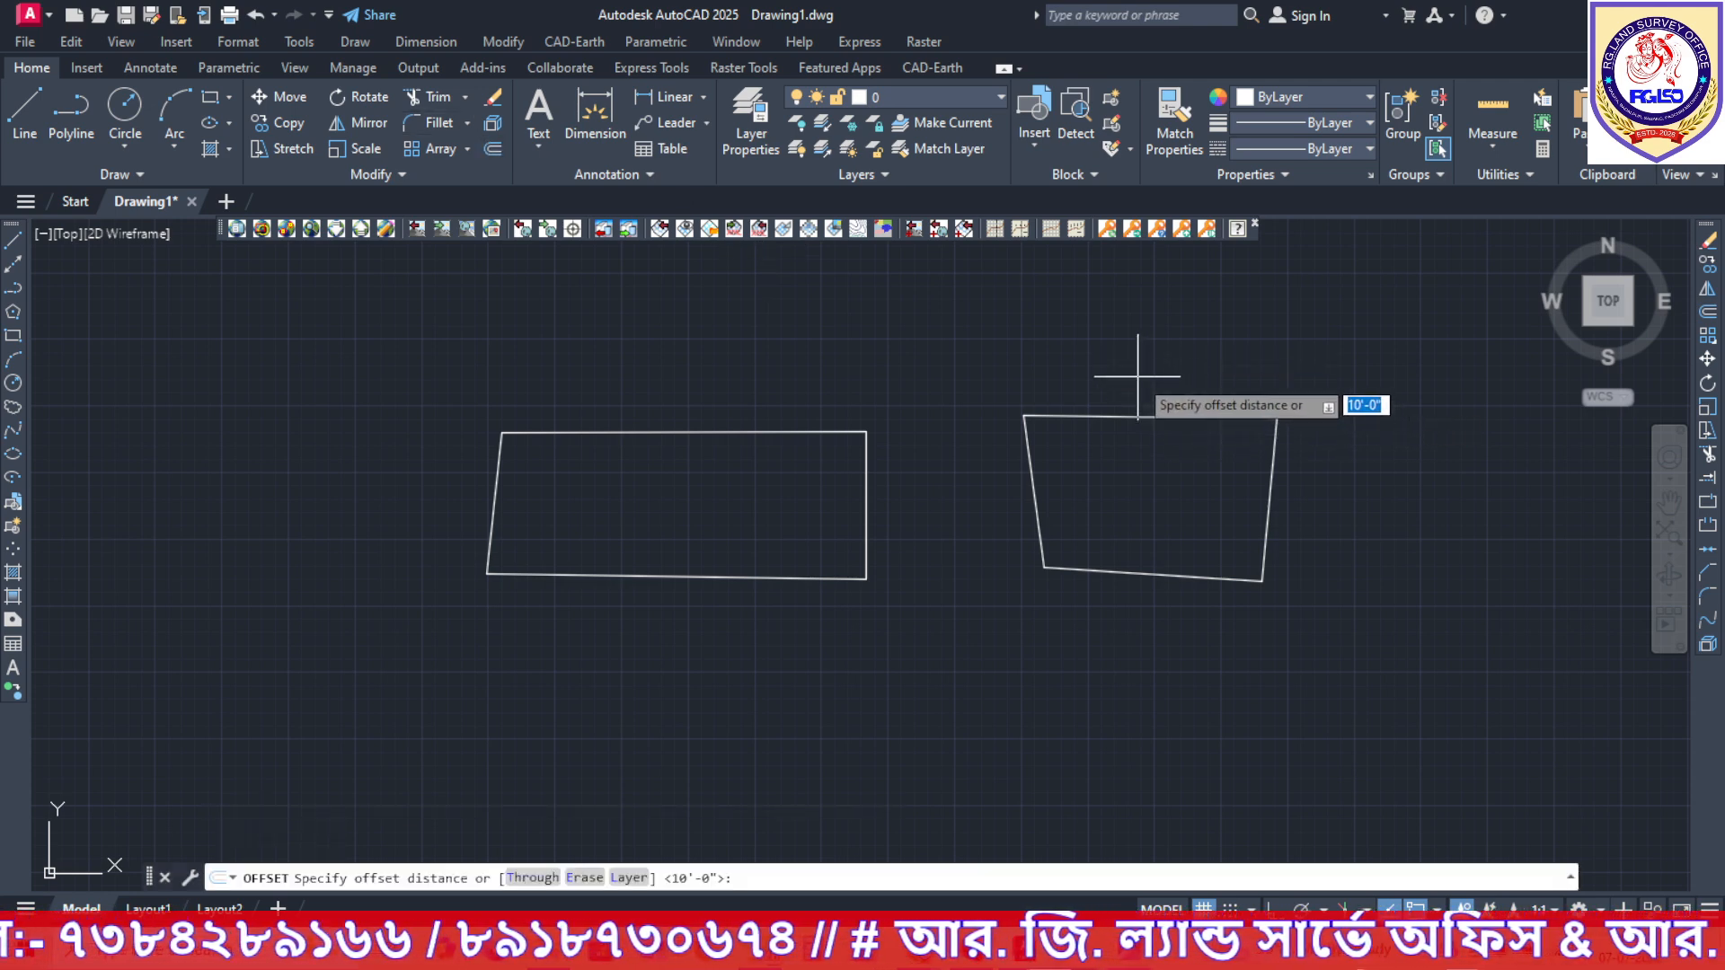
pyautogui.press('Return')
pyautogui.click(1137, 417)
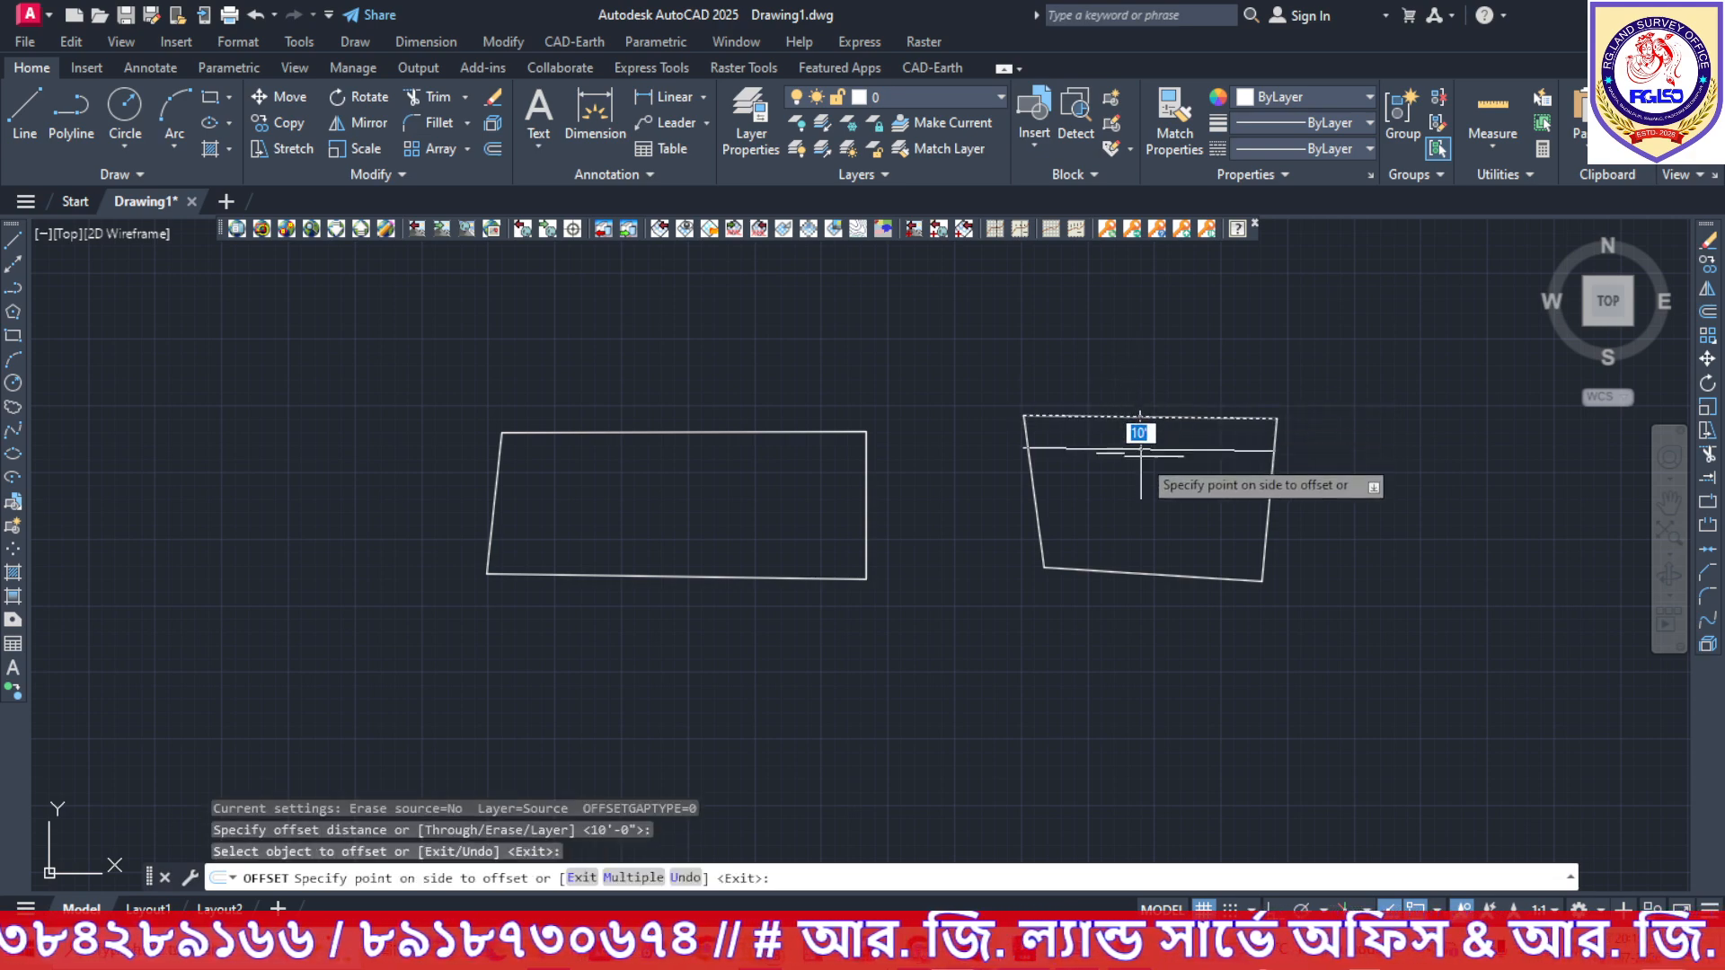
pyautogui.click(1141, 452)
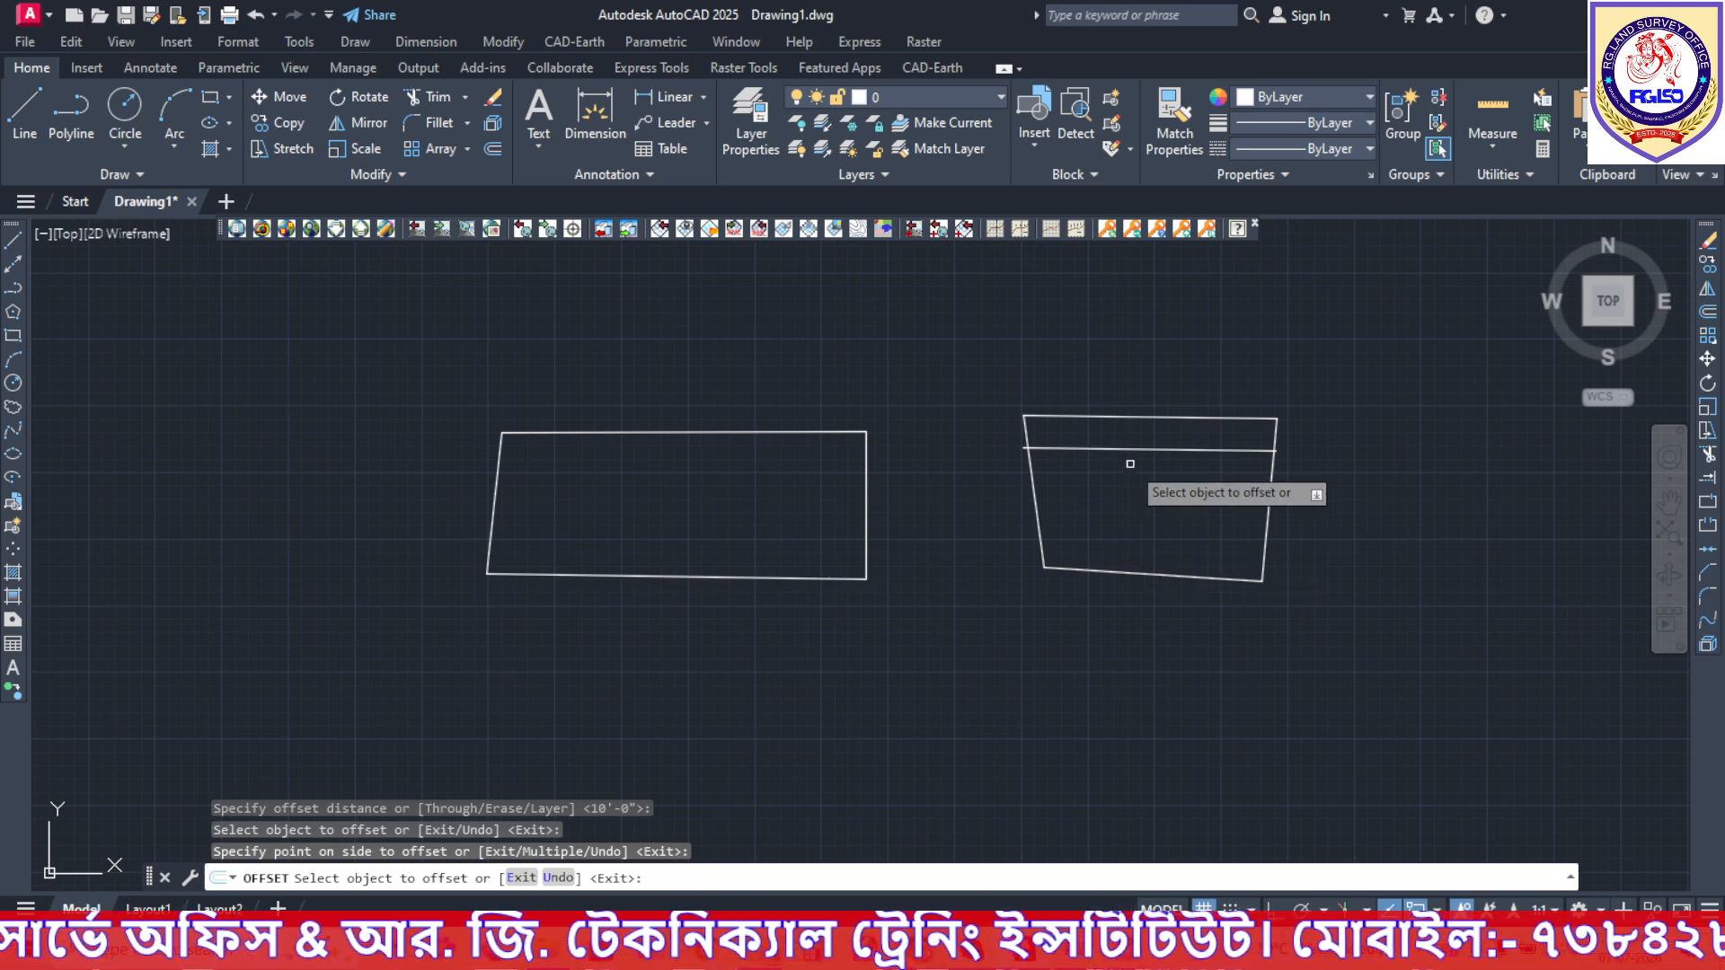
pyautogui.press('Escape')
pyautogui.press('Escape')
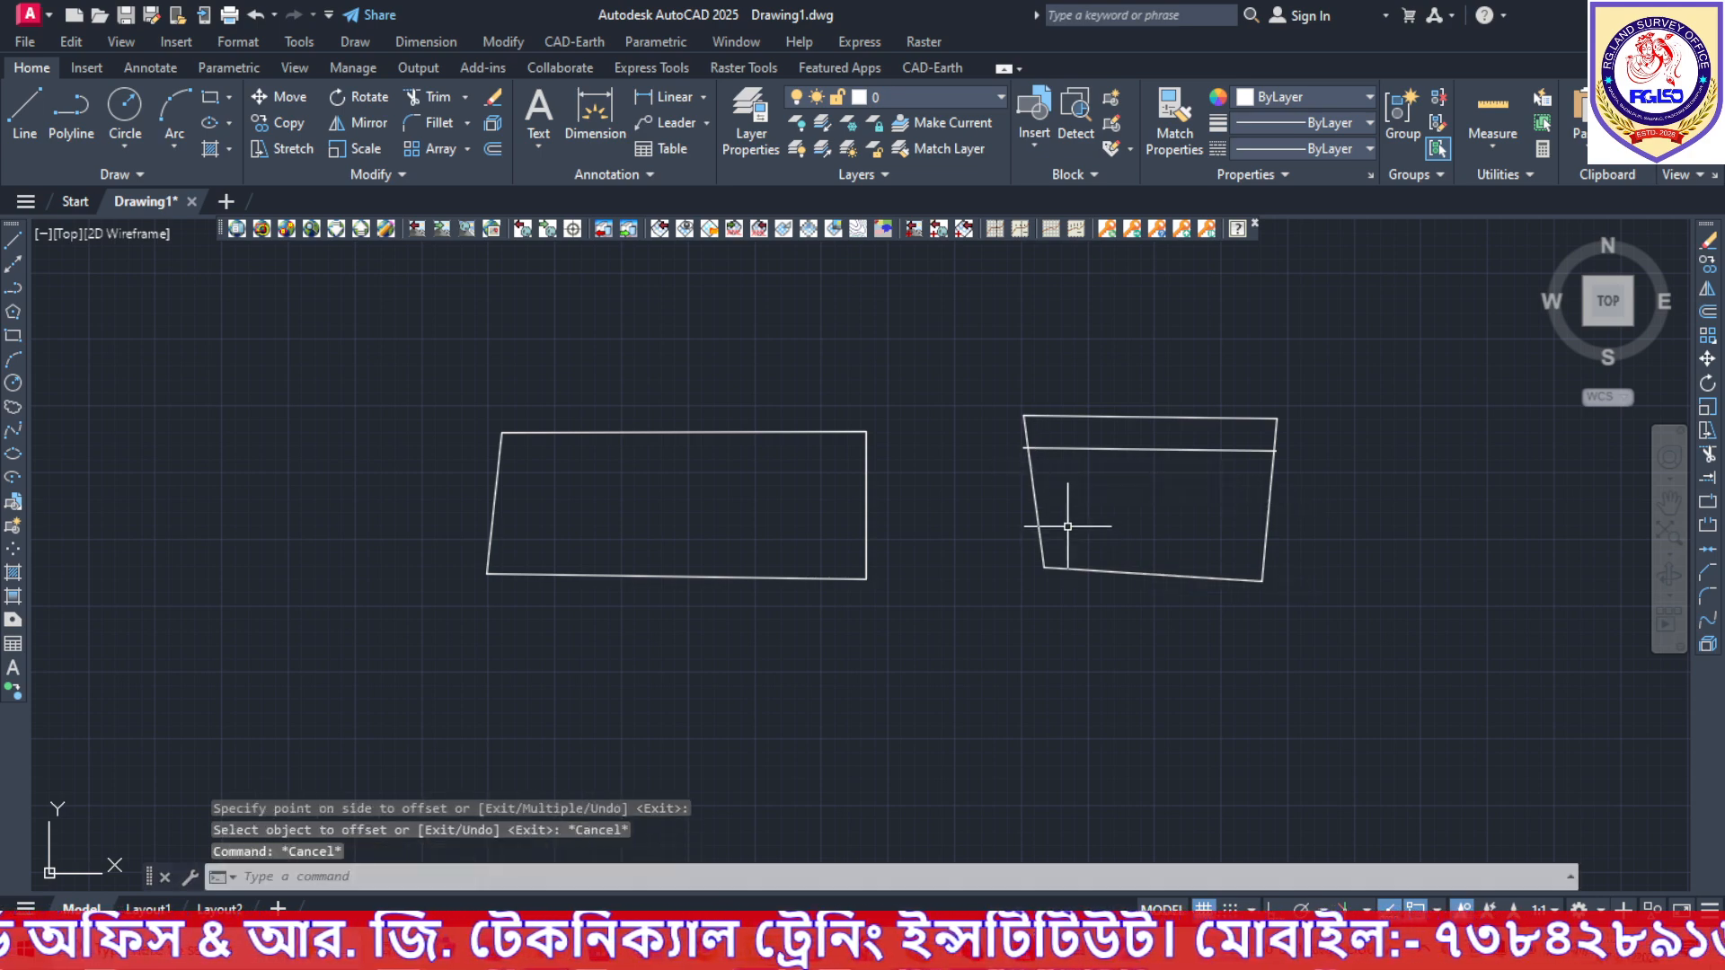
pyautogui.click(1137, 447)
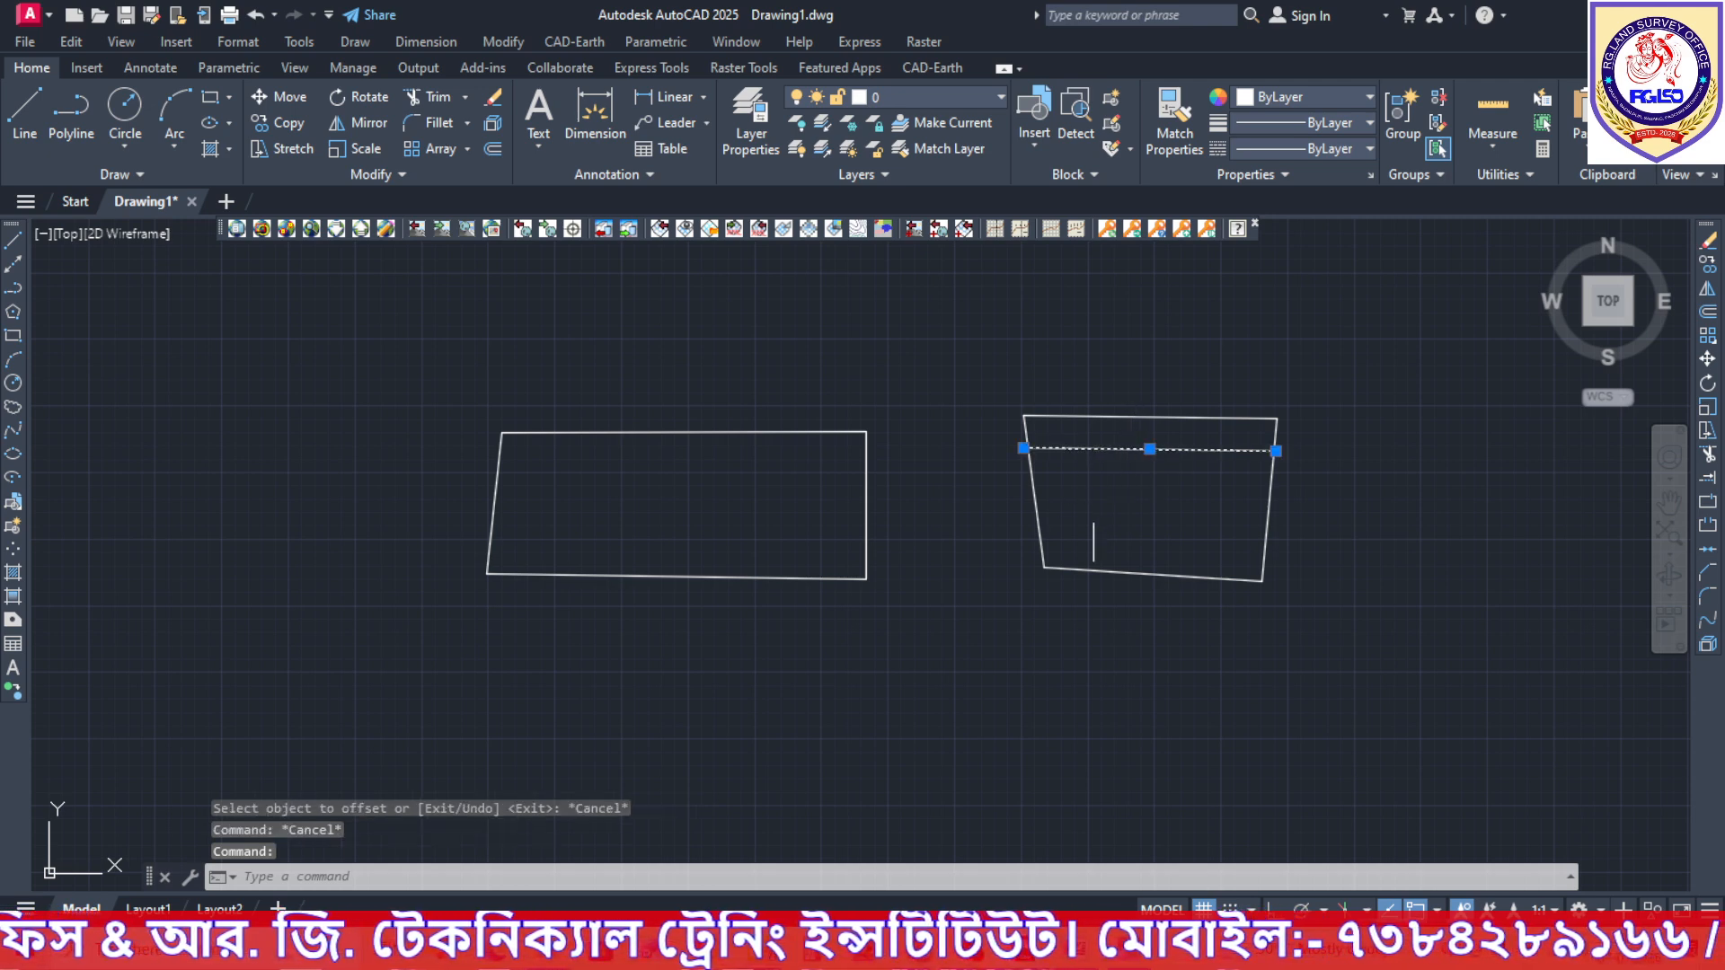
pyautogui.click(493, 99)
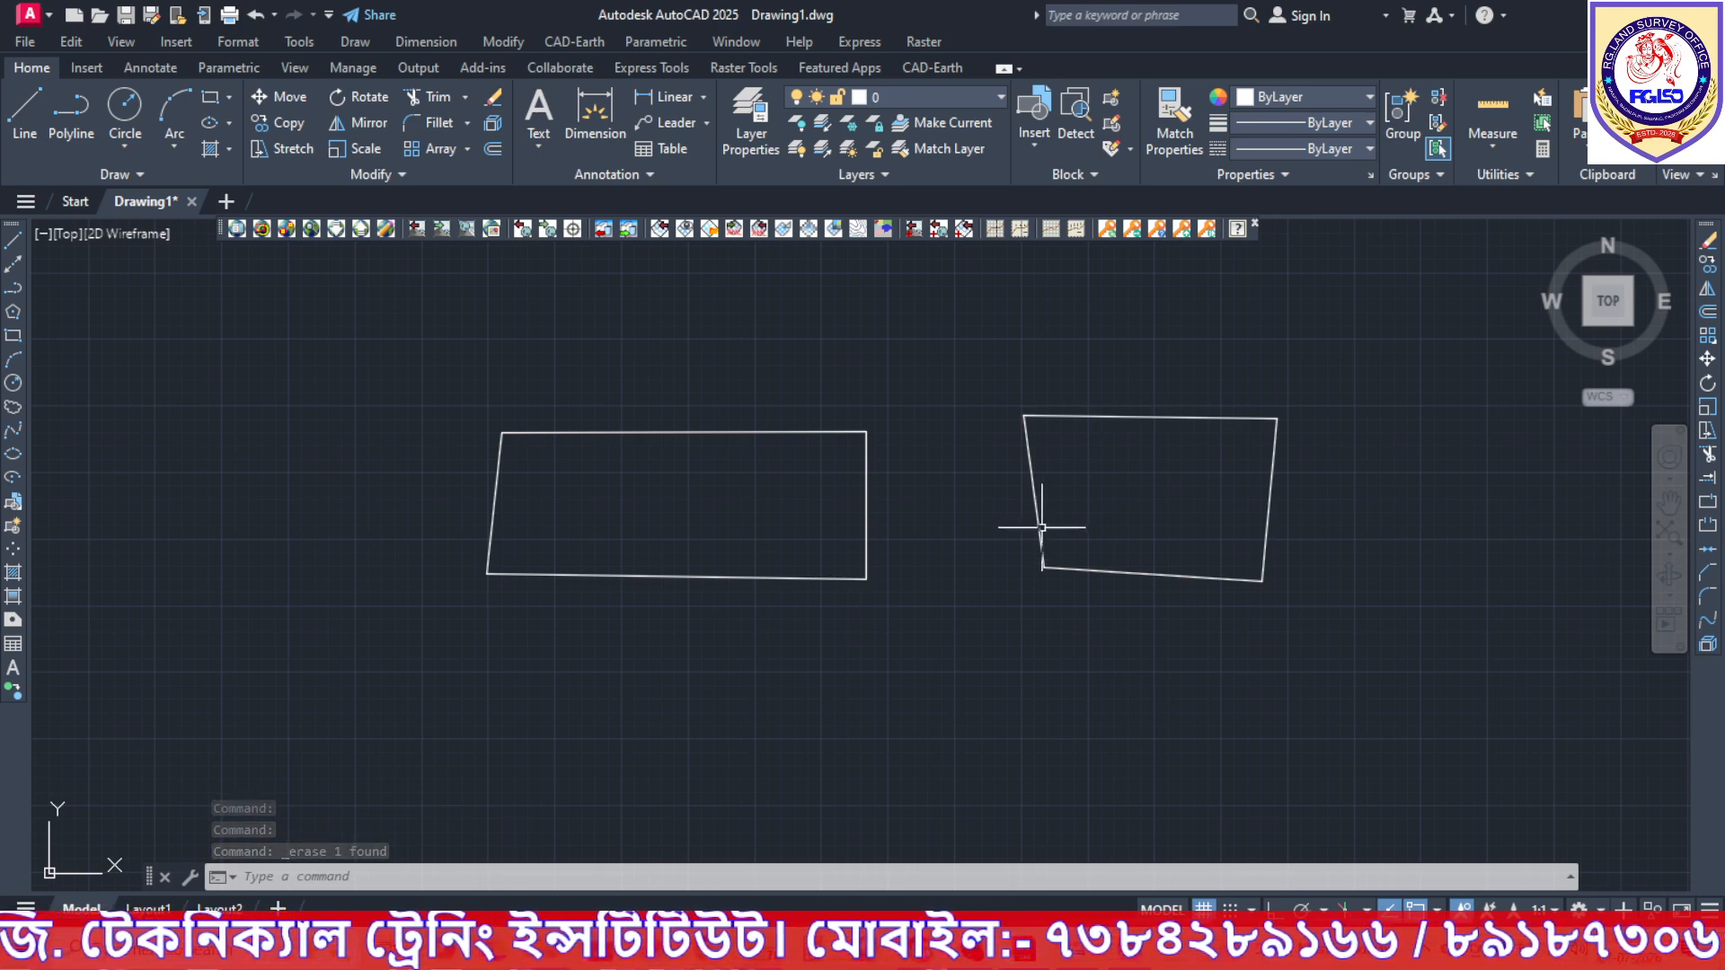
# Join the upper edge and the left edge of the tapered outline into one polyline and check how it selects.
pyautogui.click(1196, 419)
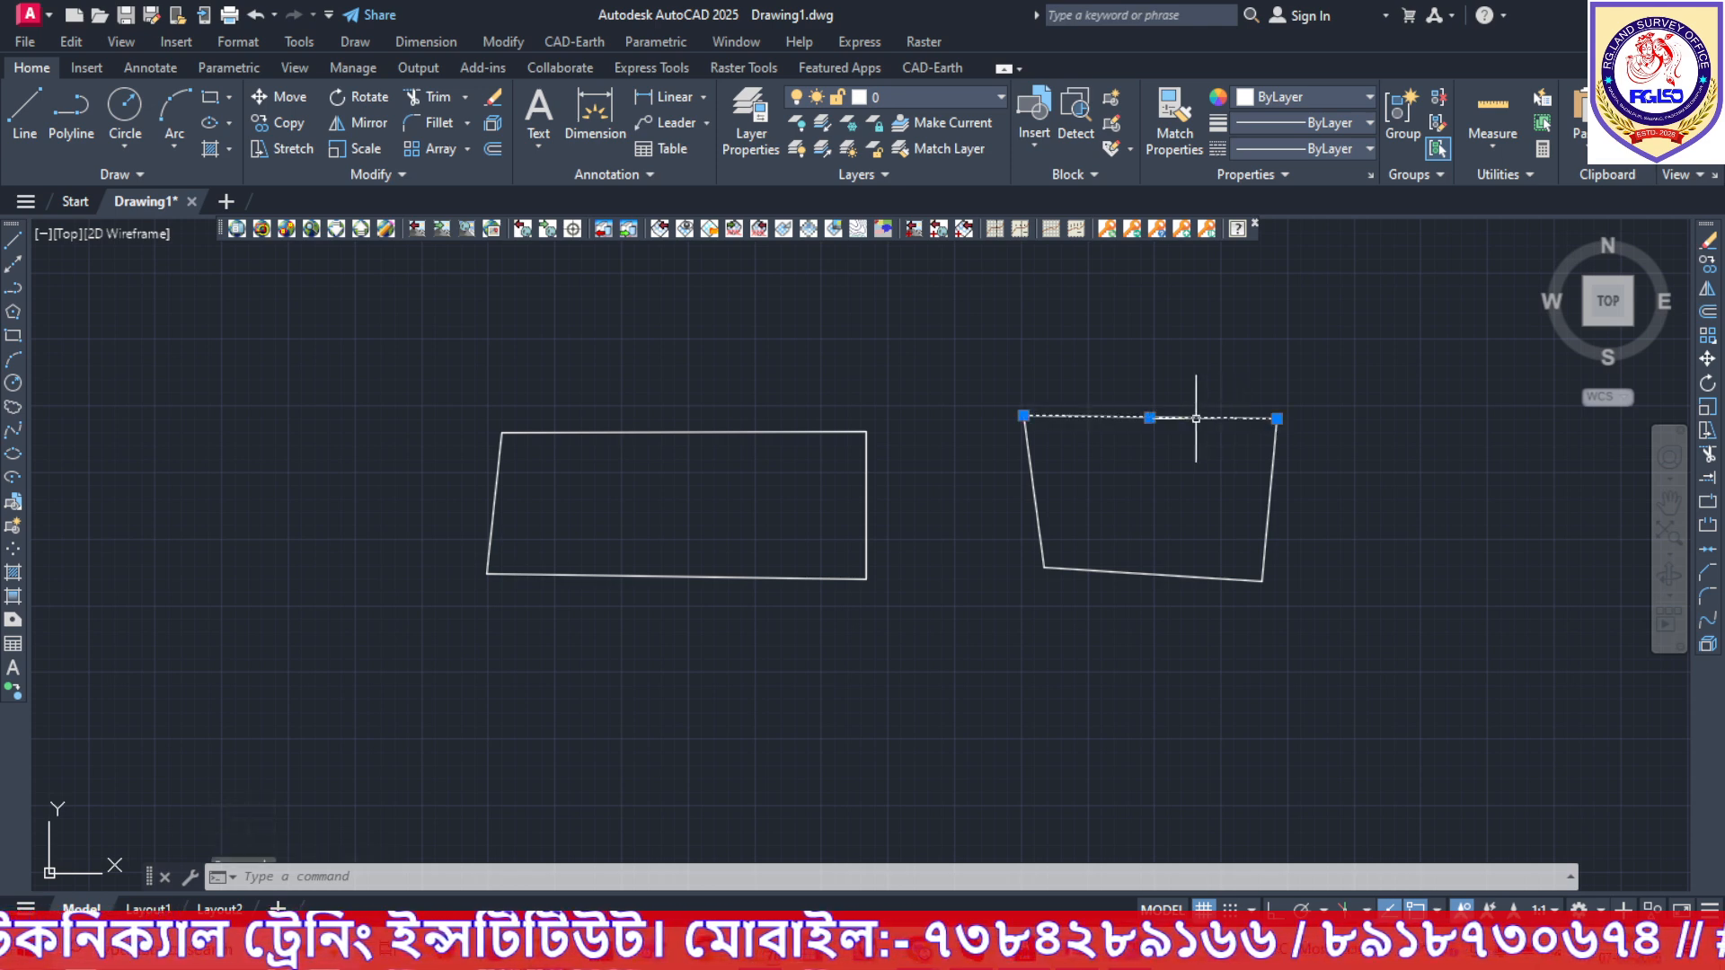
pyautogui.click(1034, 509)
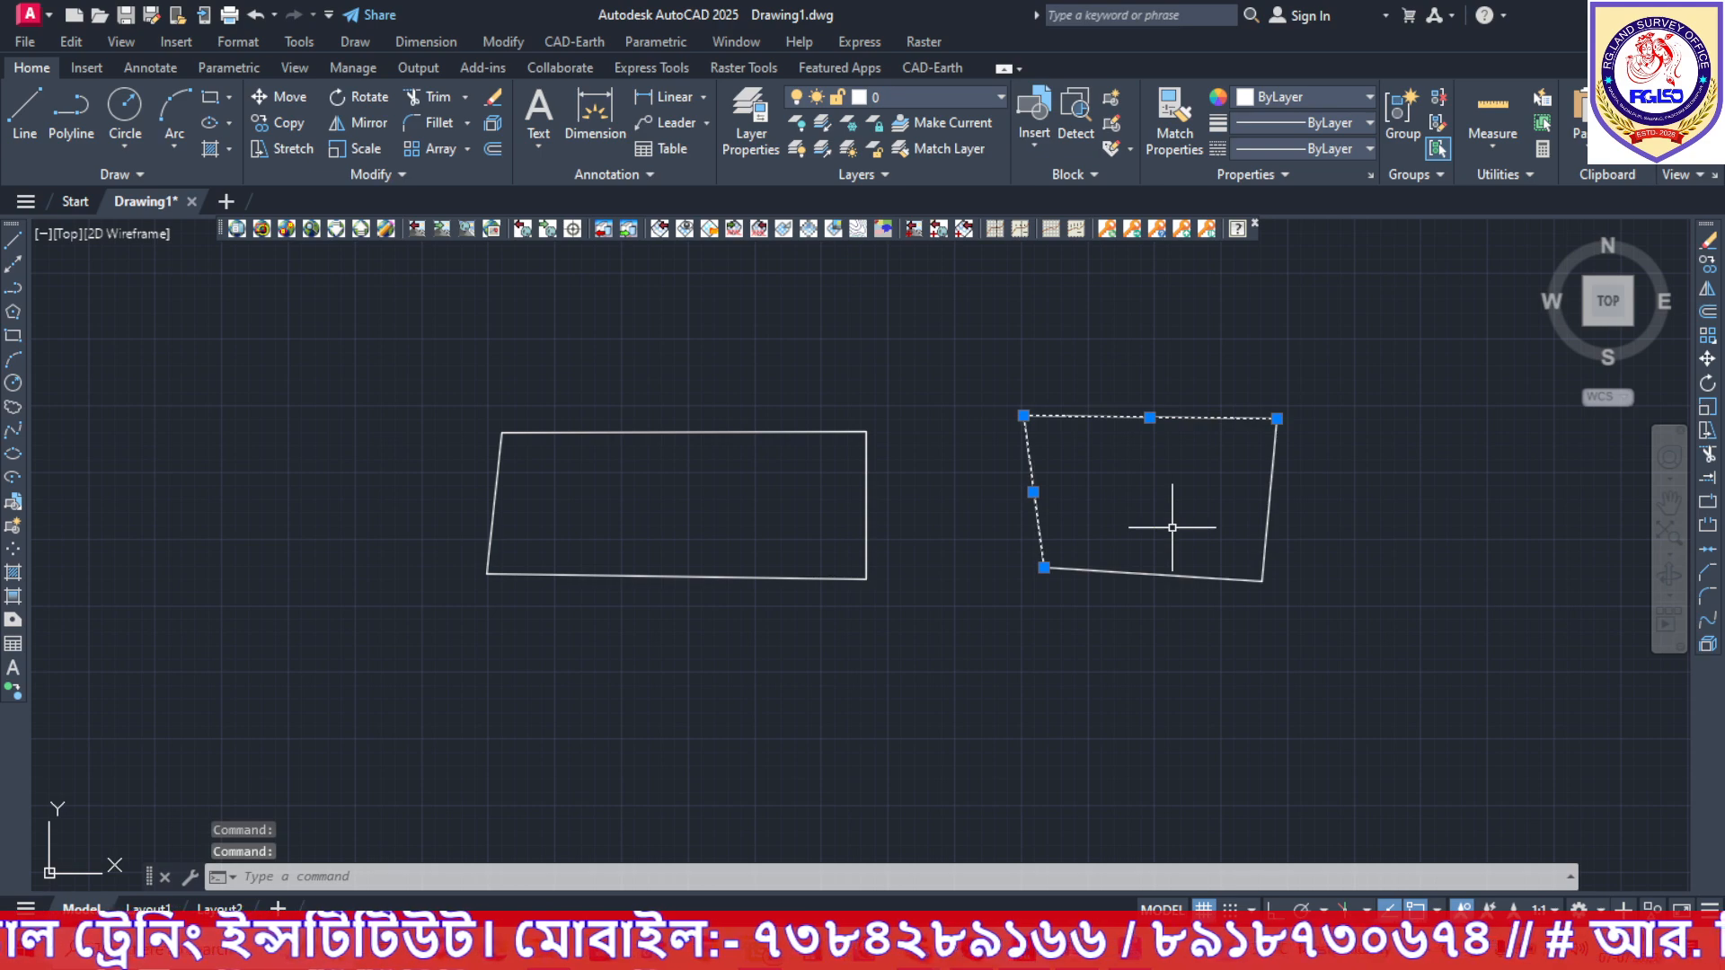
pyautogui.write('JOIN')
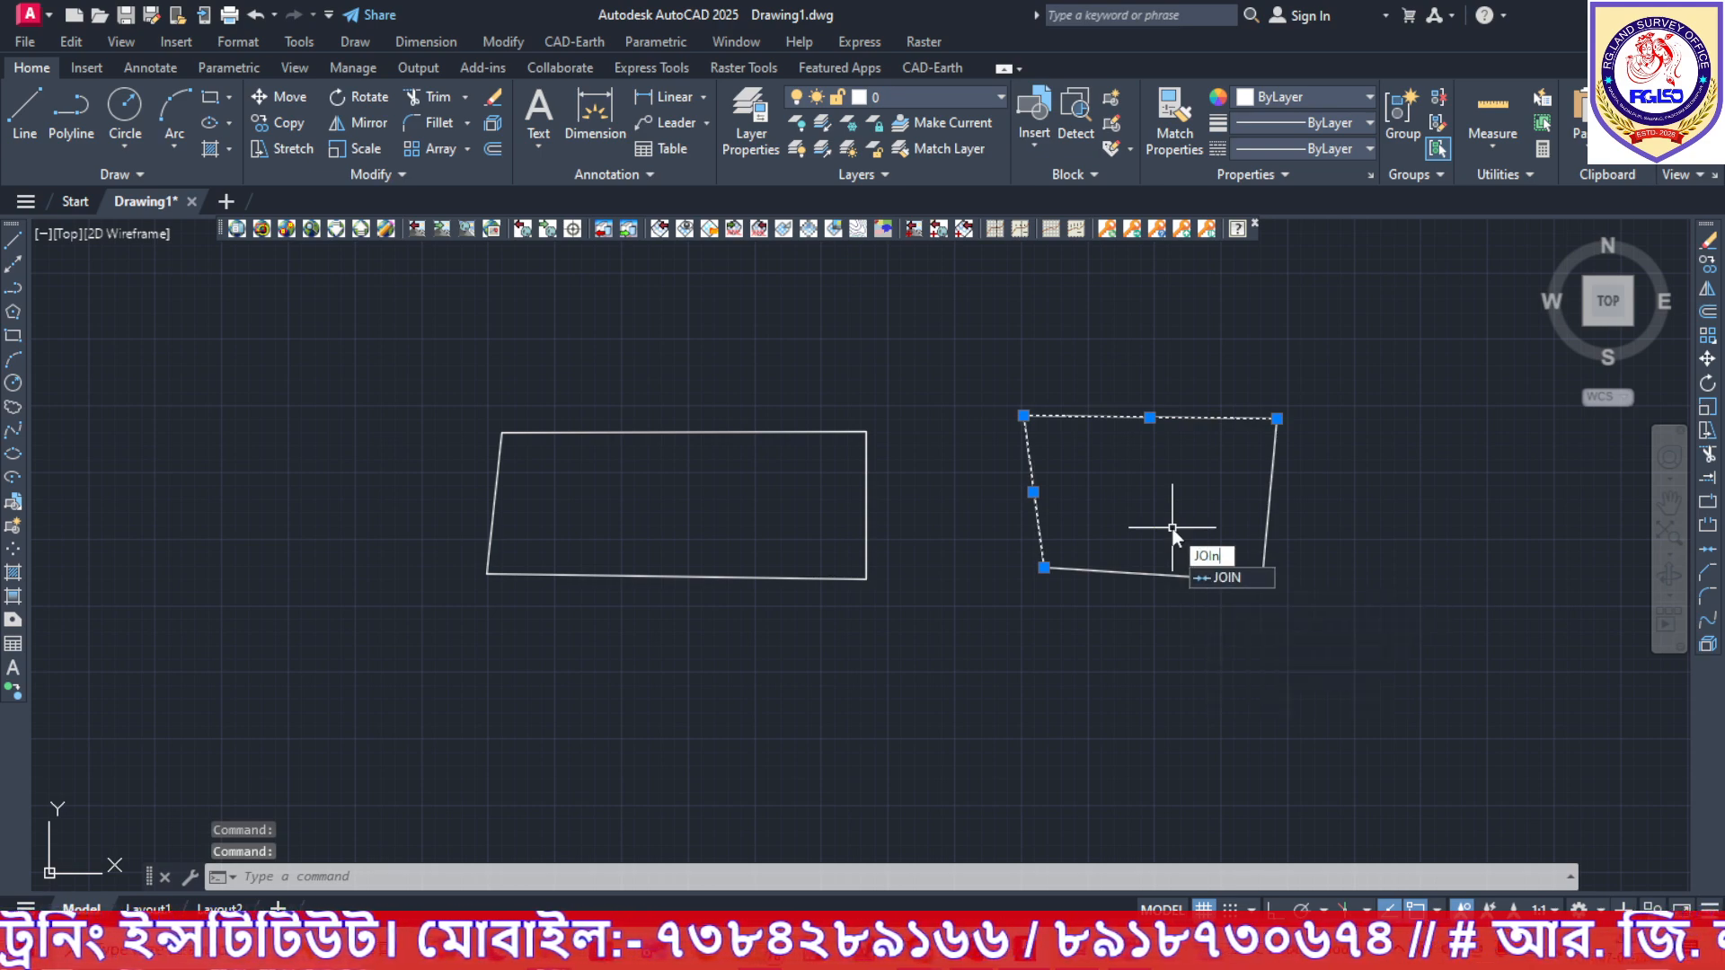
pyautogui.press('Return')
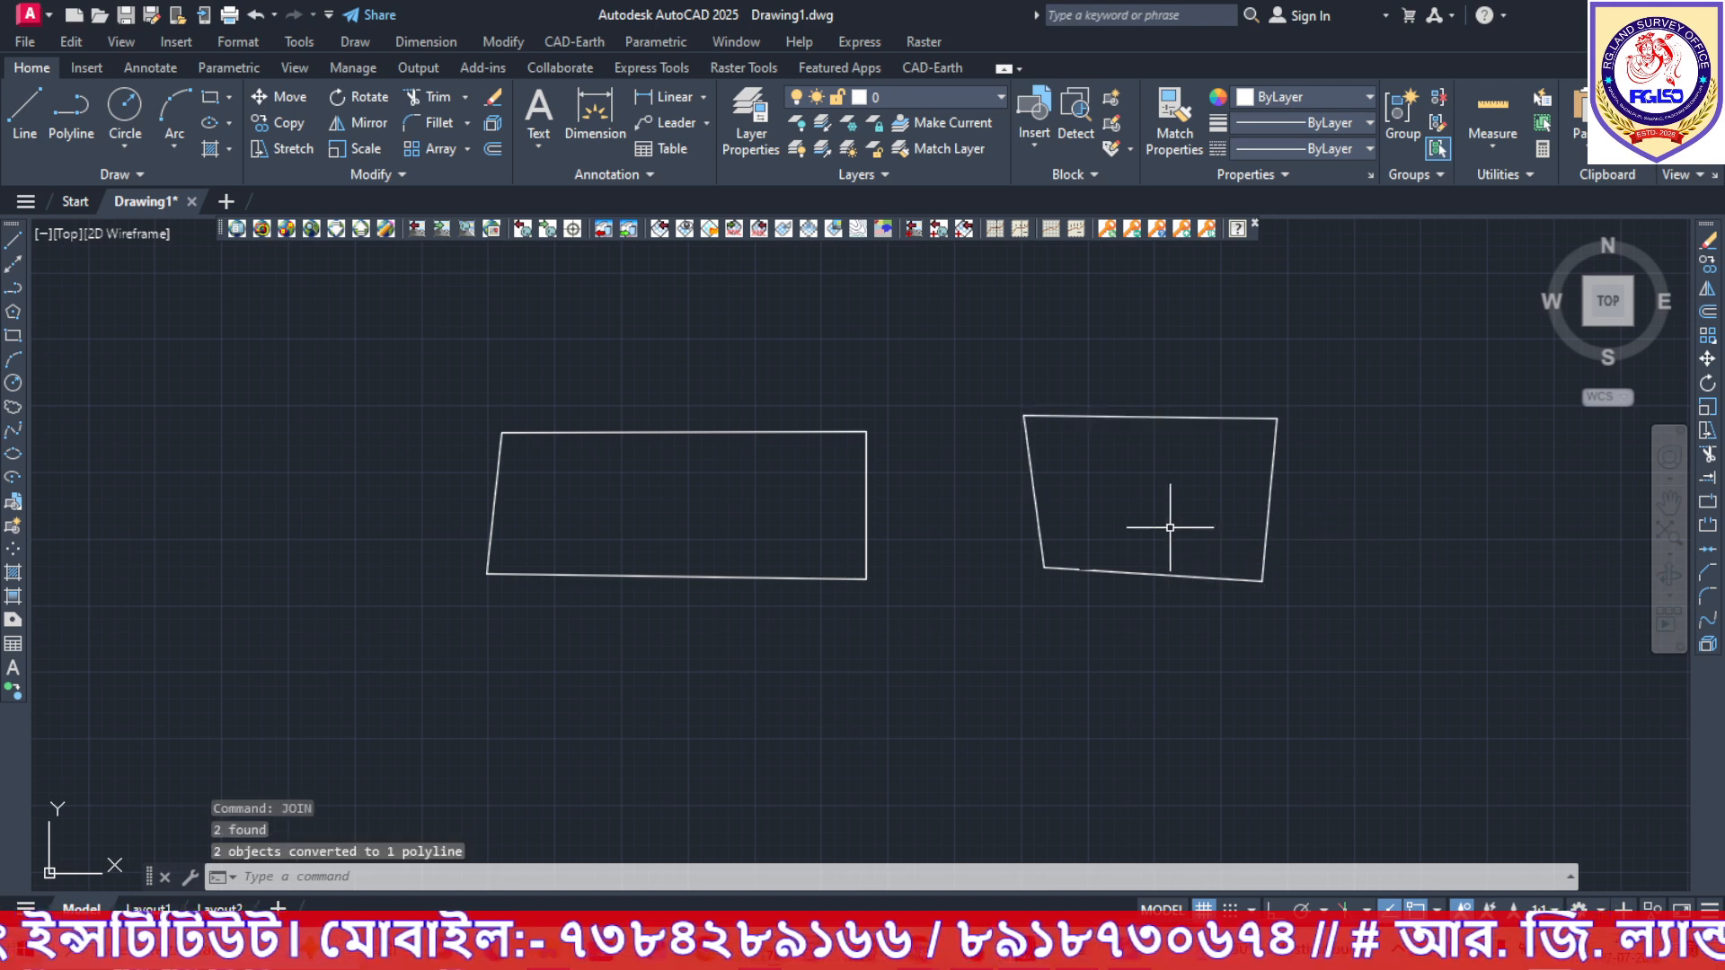
pyautogui.click(1113, 417)
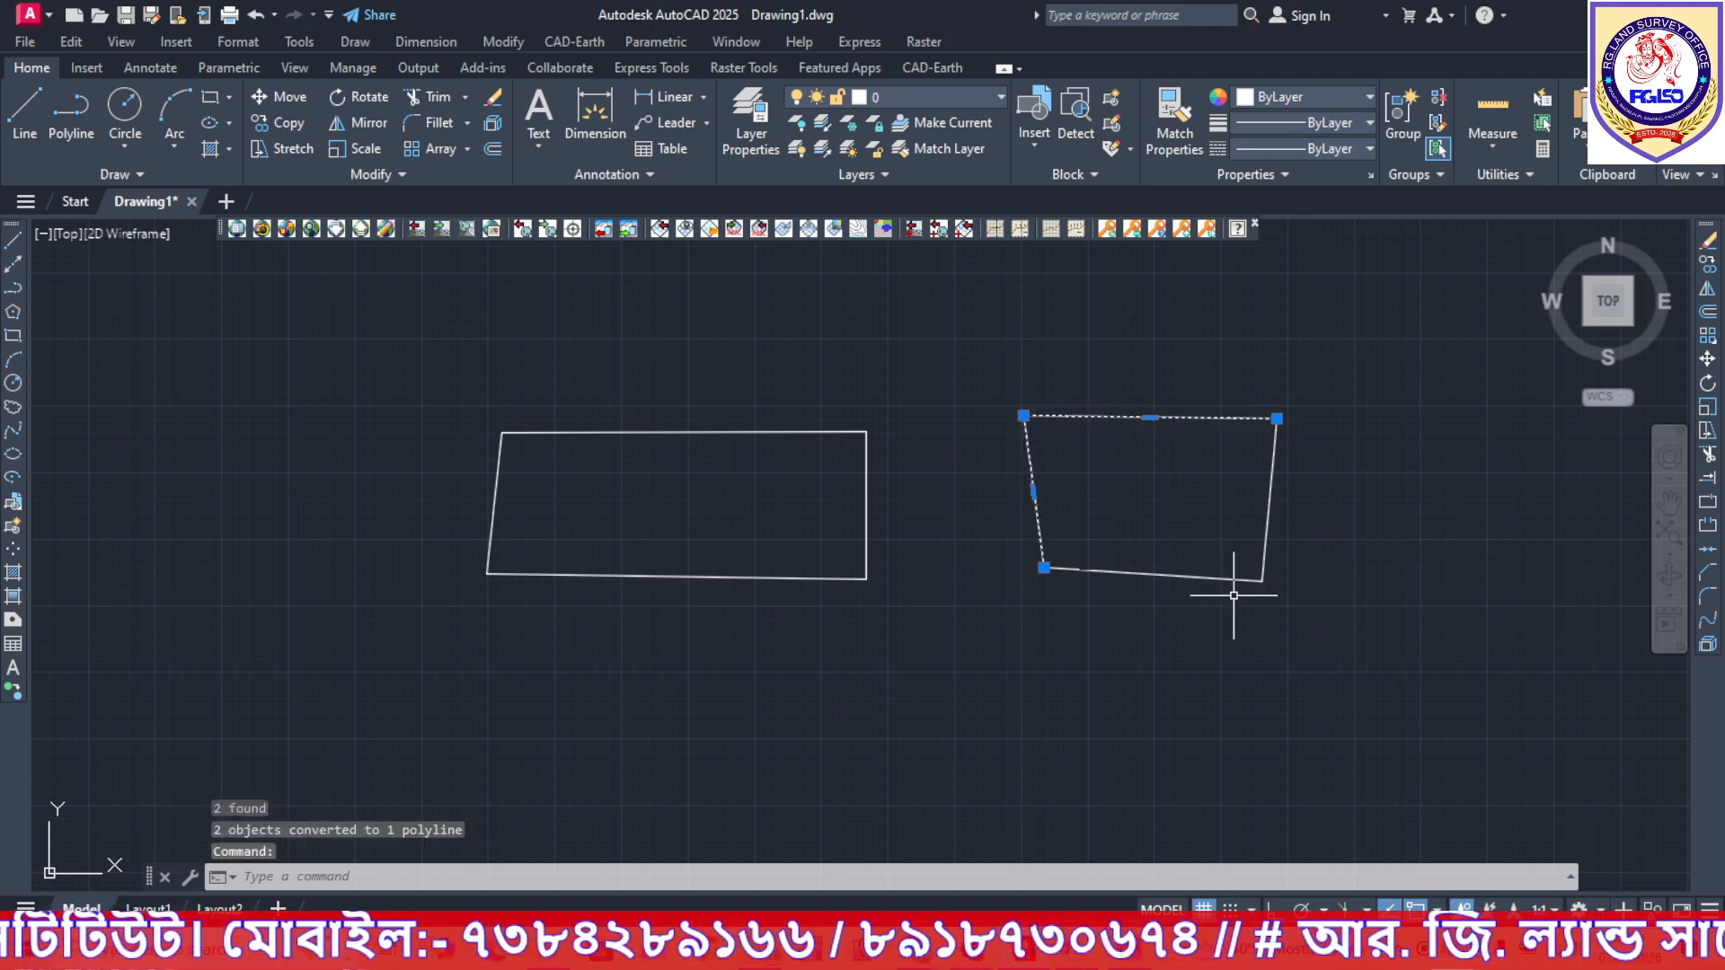
pyautogui.press('Escape')
# Offset the joined two-segment polyline of the tapered outline inward by 10' and erase the resulting copy.
pyautogui.click(494, 150)
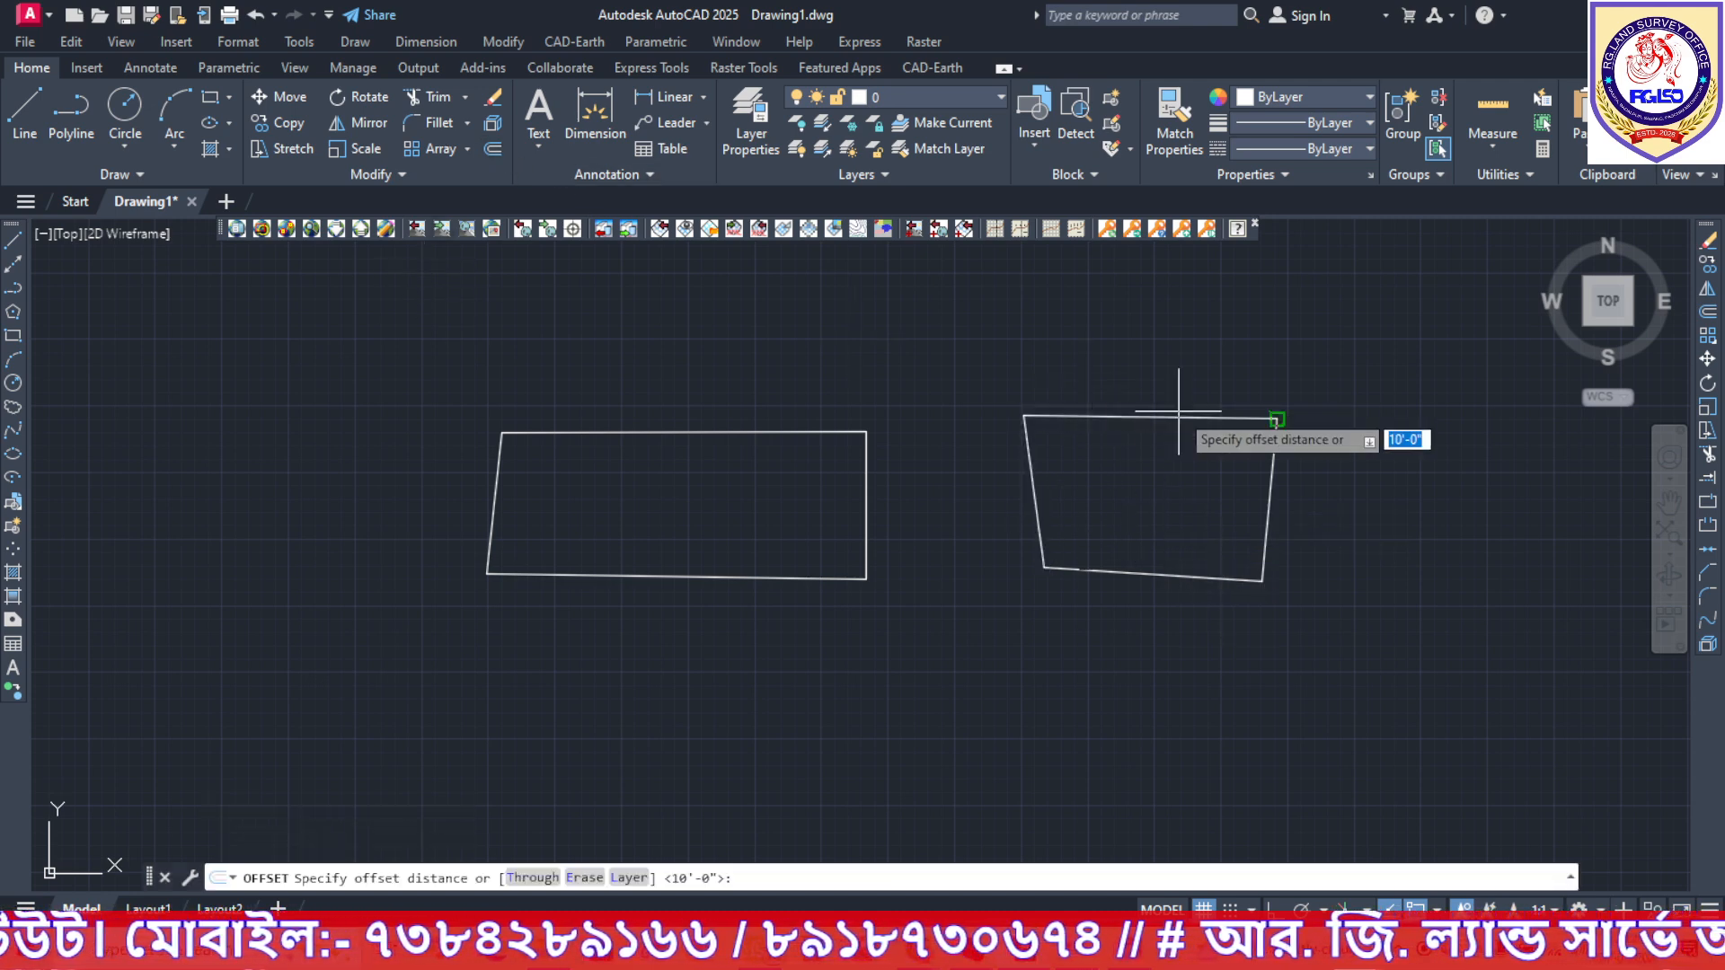
pyautogui.press('Return')
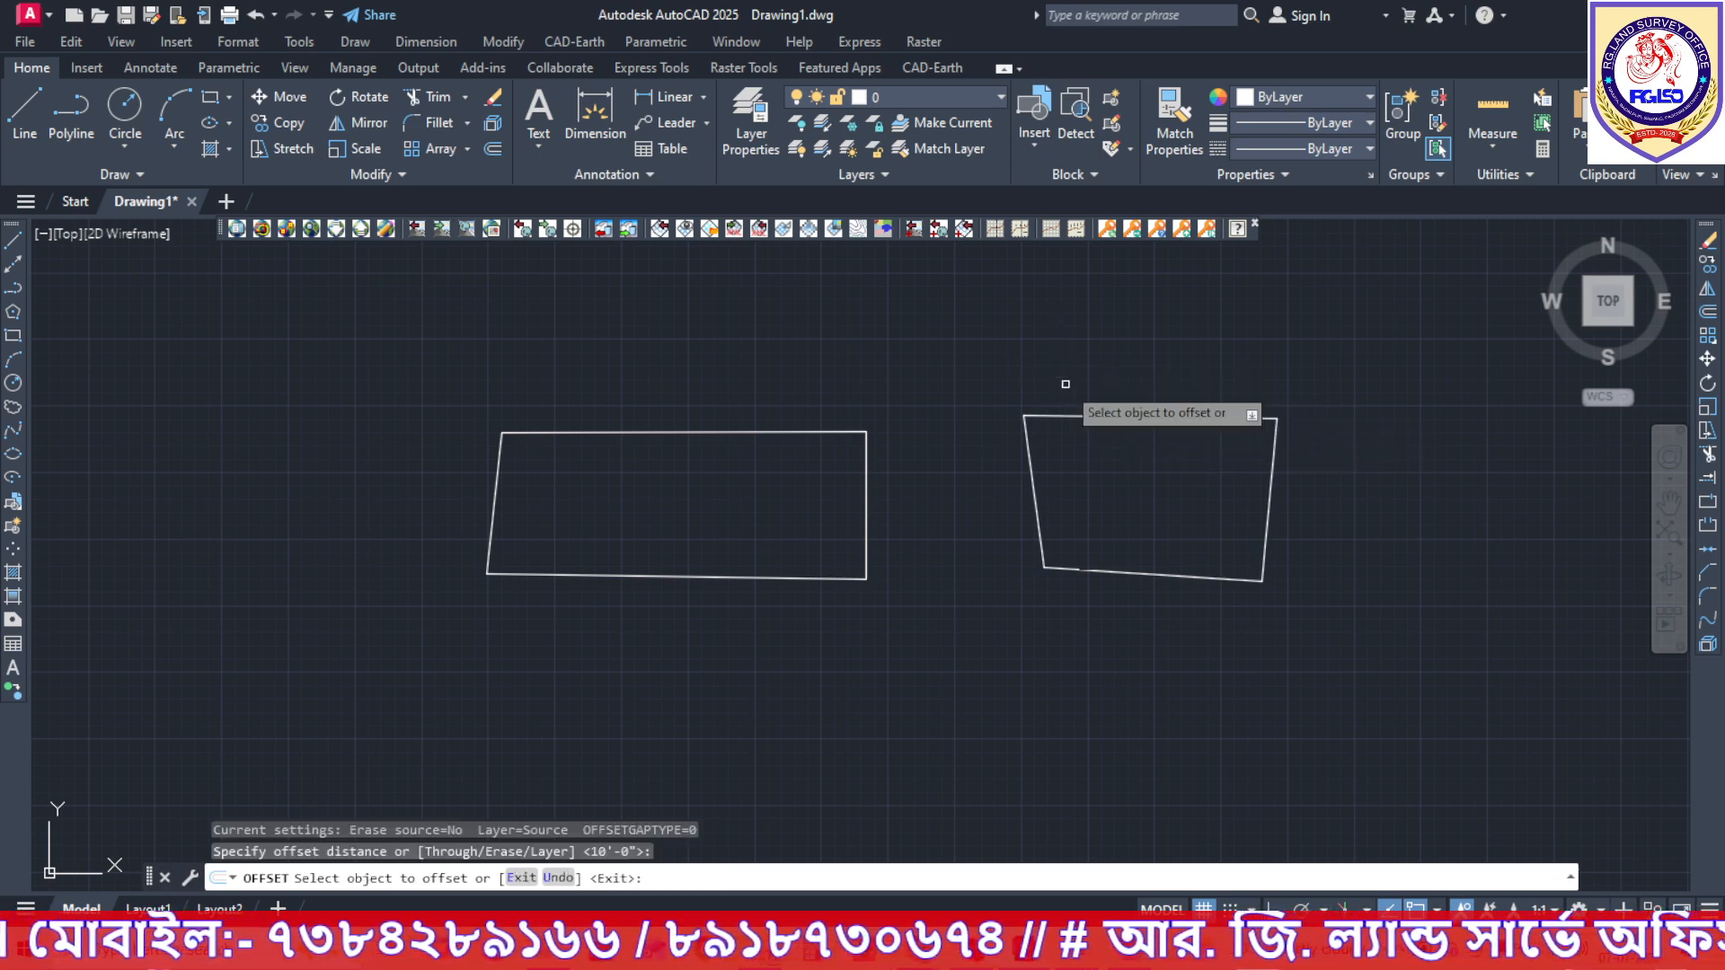
pyautogui.click(1097, 415)
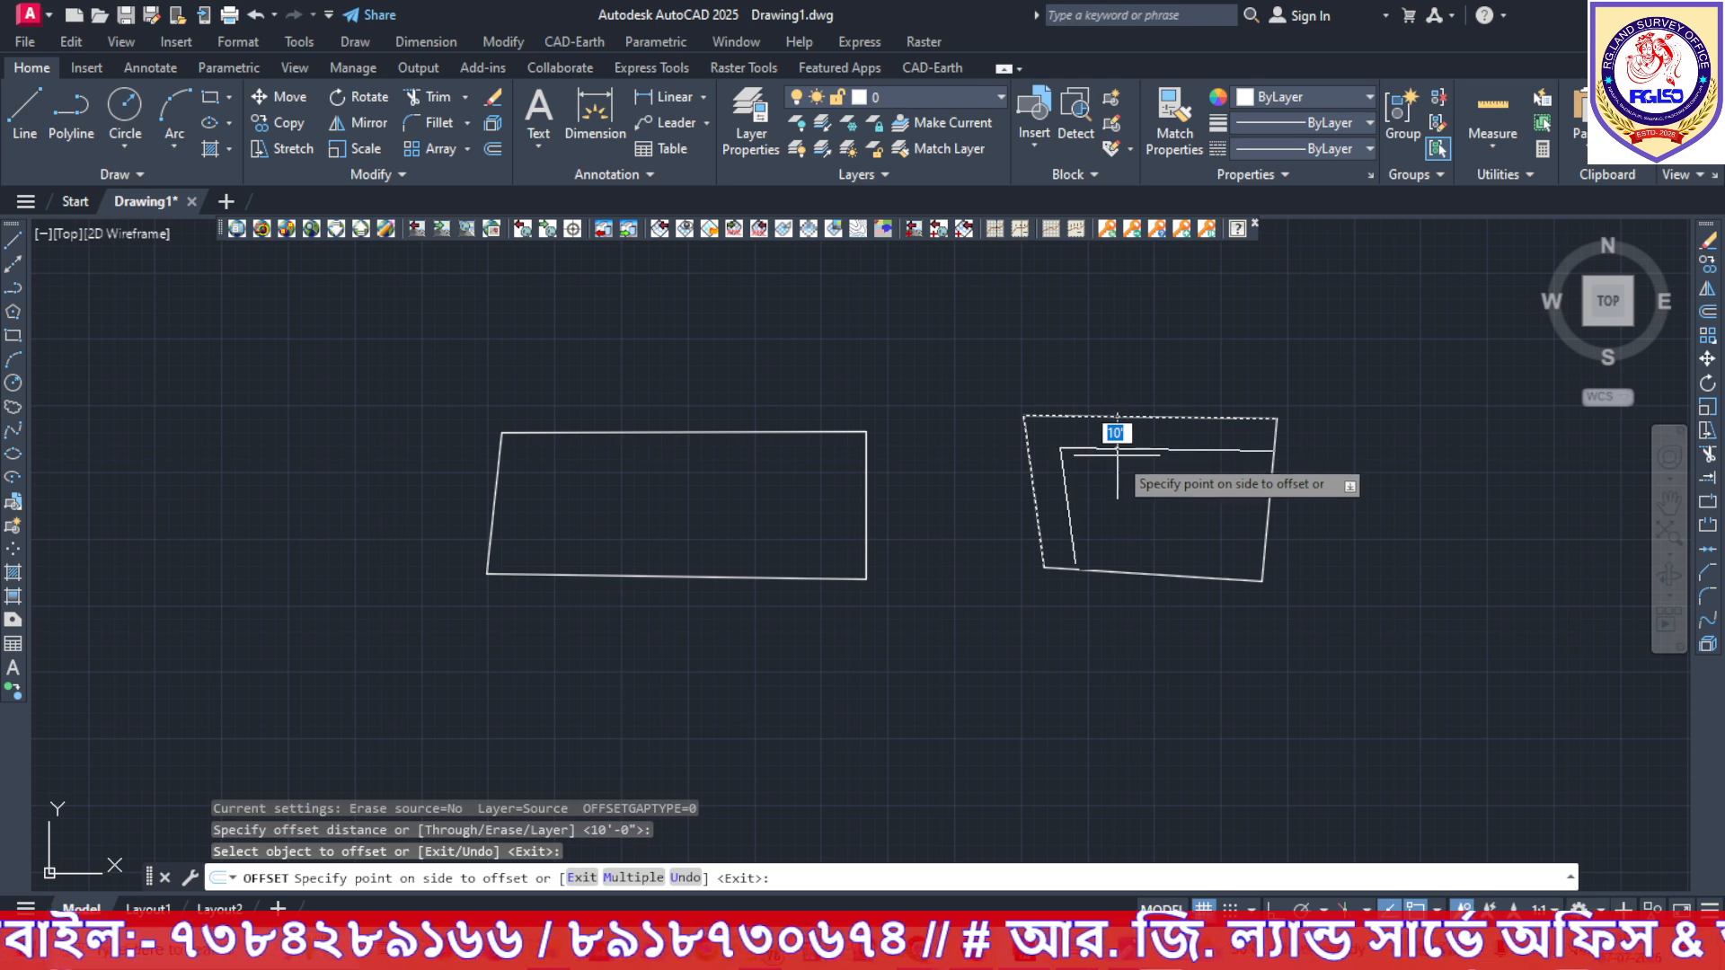
pyautogui.click(1101, 472)
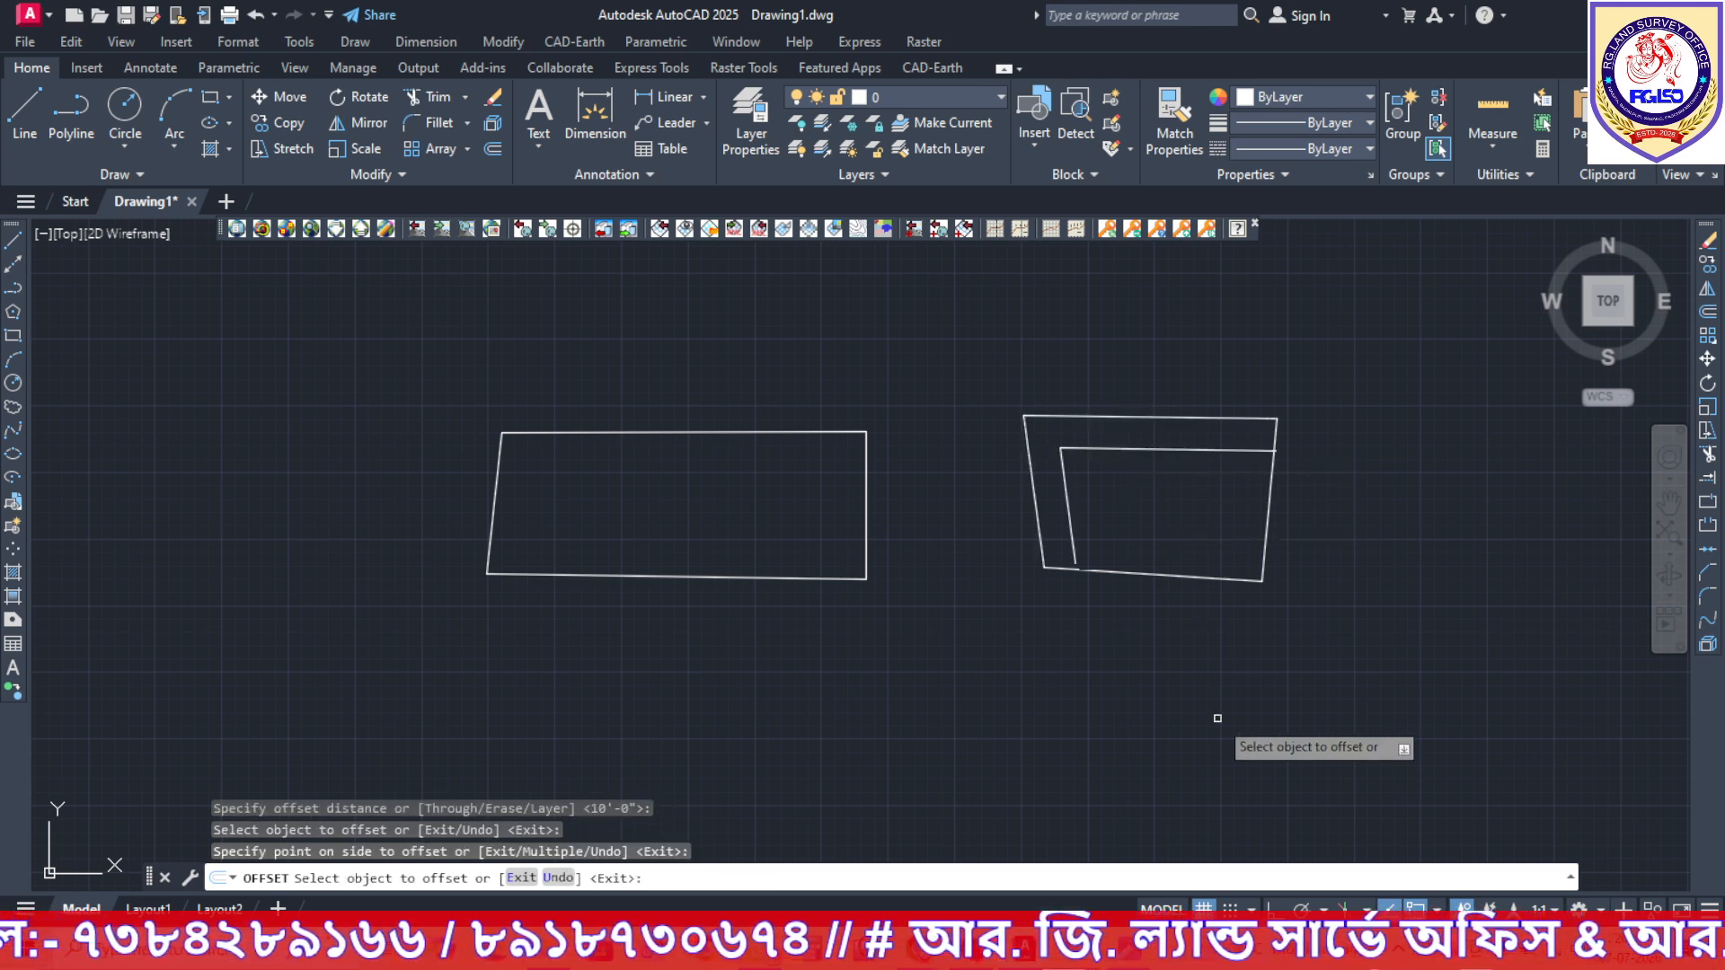
pyautogui.press('Escape')
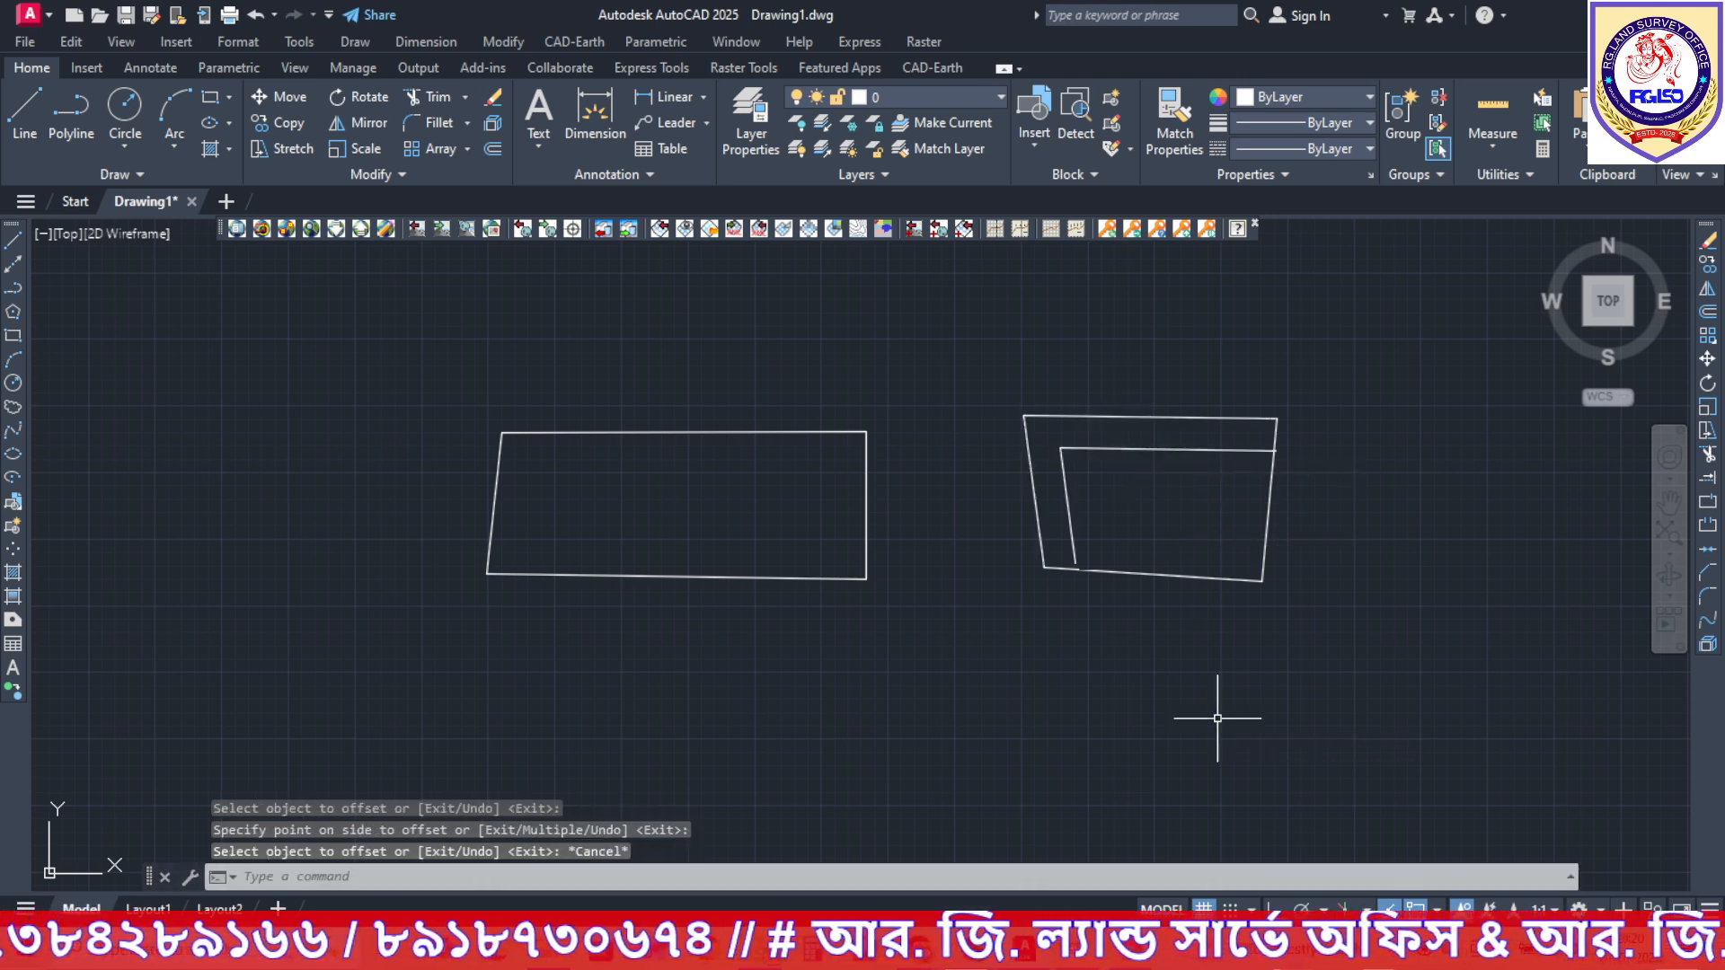
pyautogui.click(1162, 450)
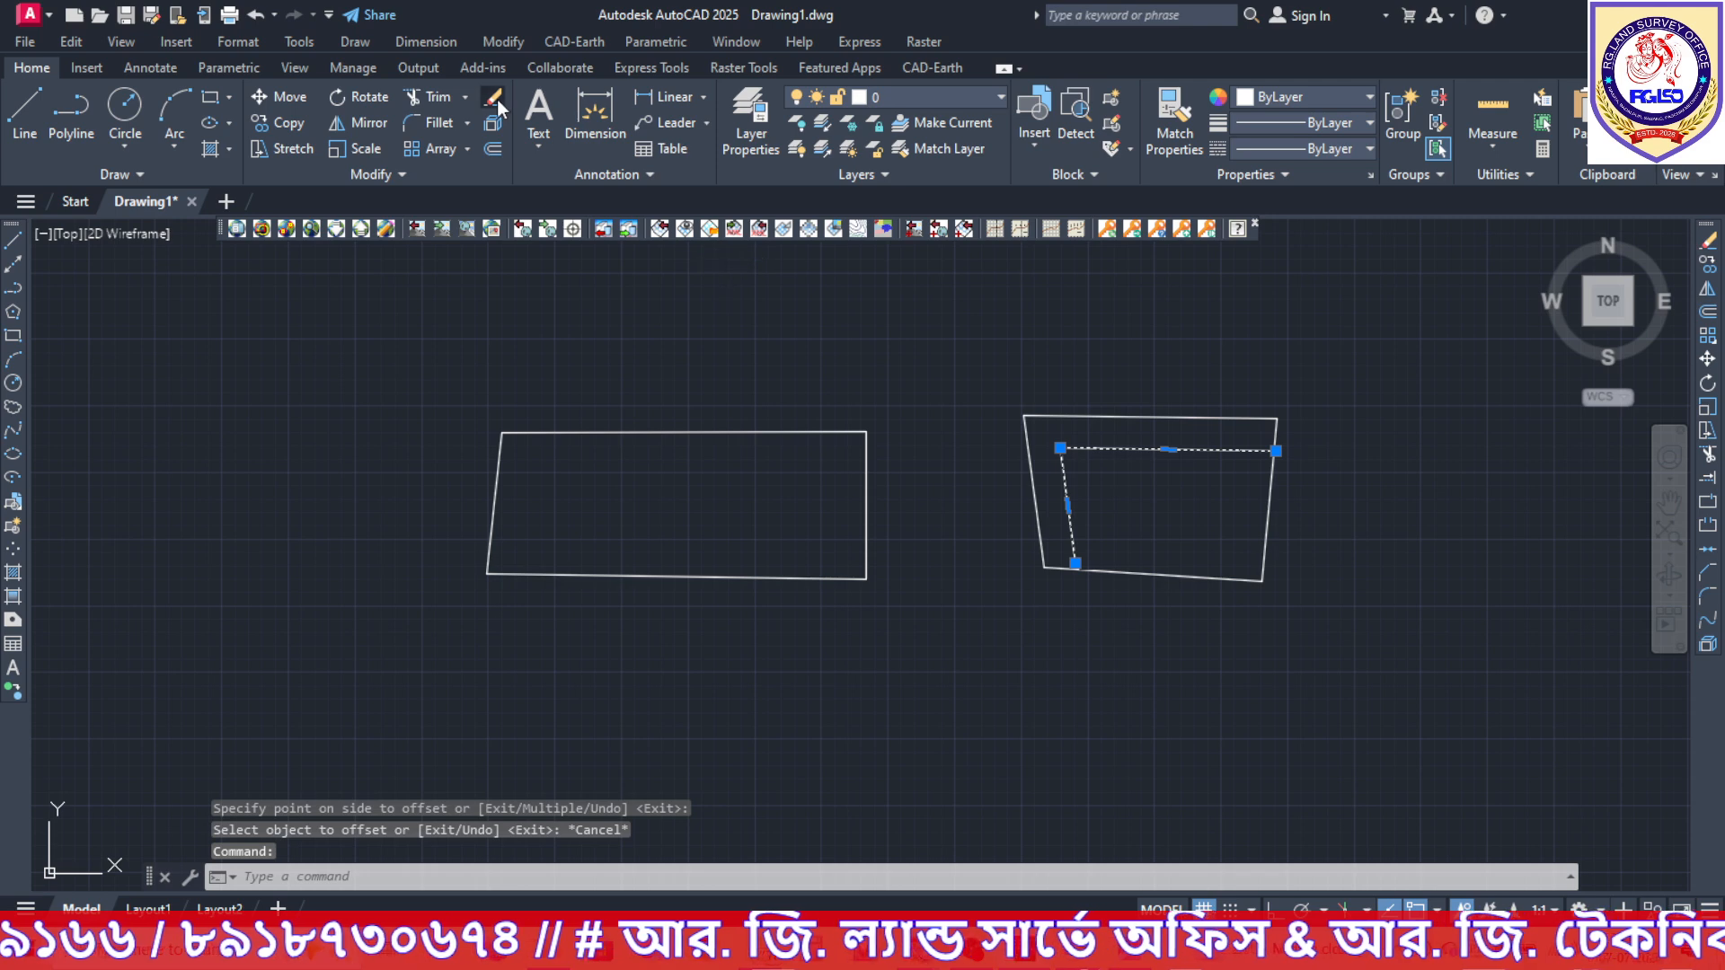
pyautogui.press('Delete')
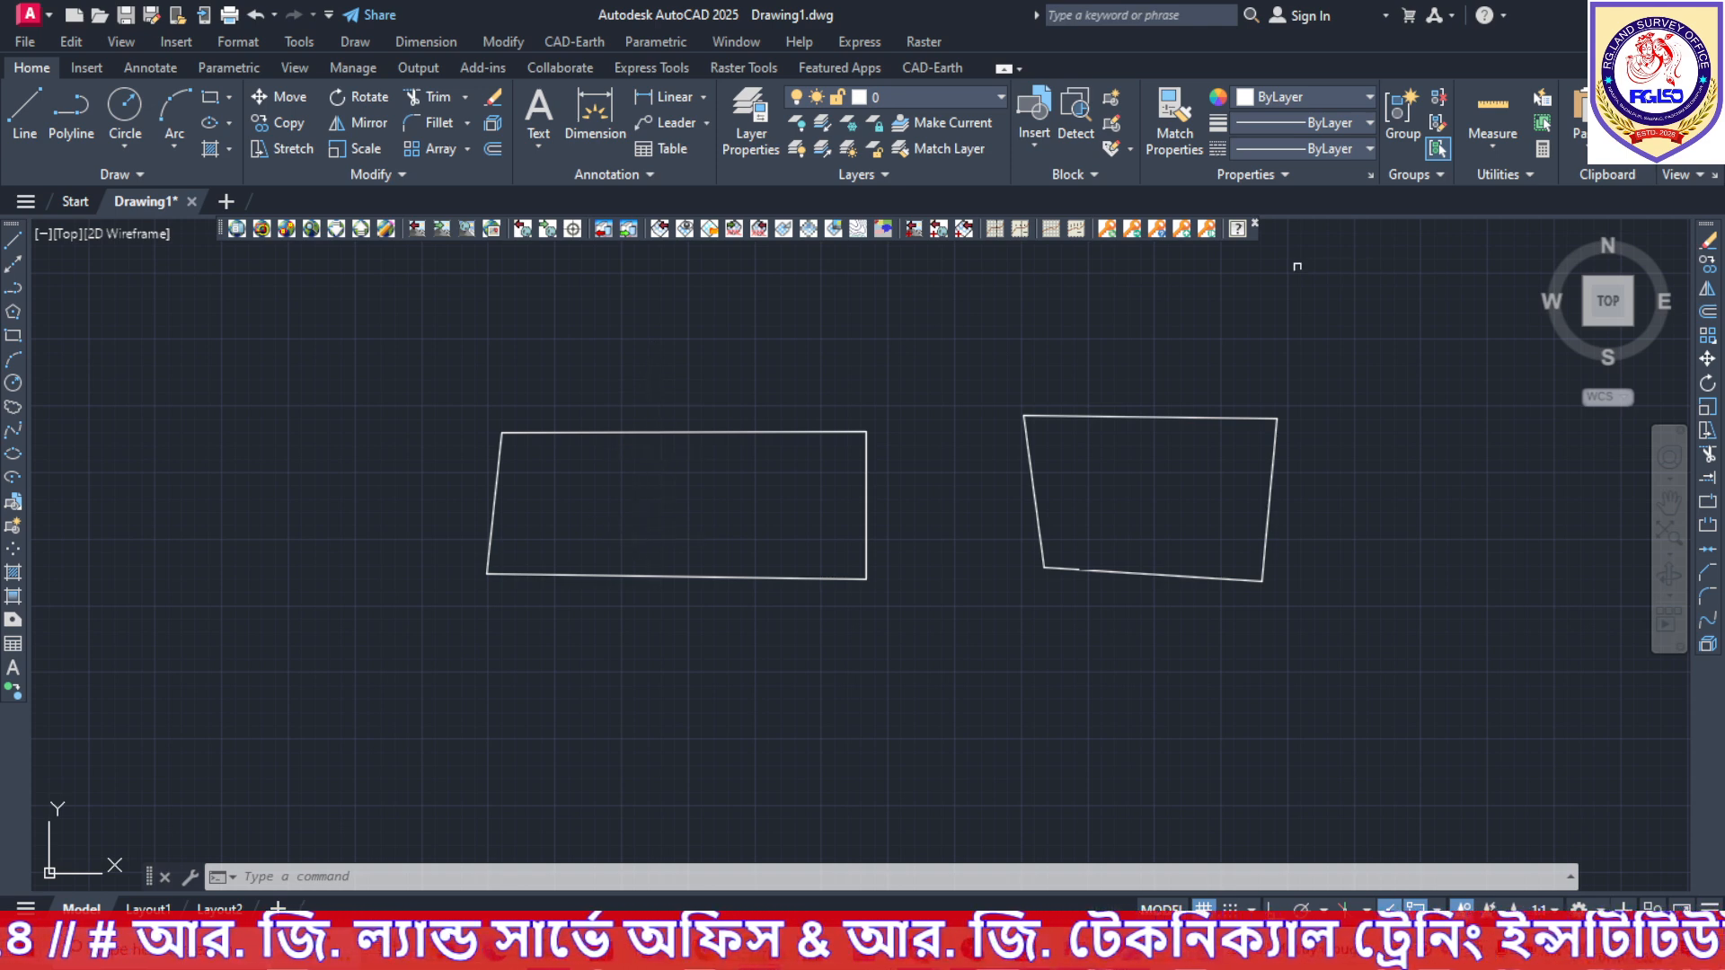
# Measure the side lengths, area and perimeter of the wider four-sided outline with the quick Measure tool.
pyautogui.click(1497, 144)
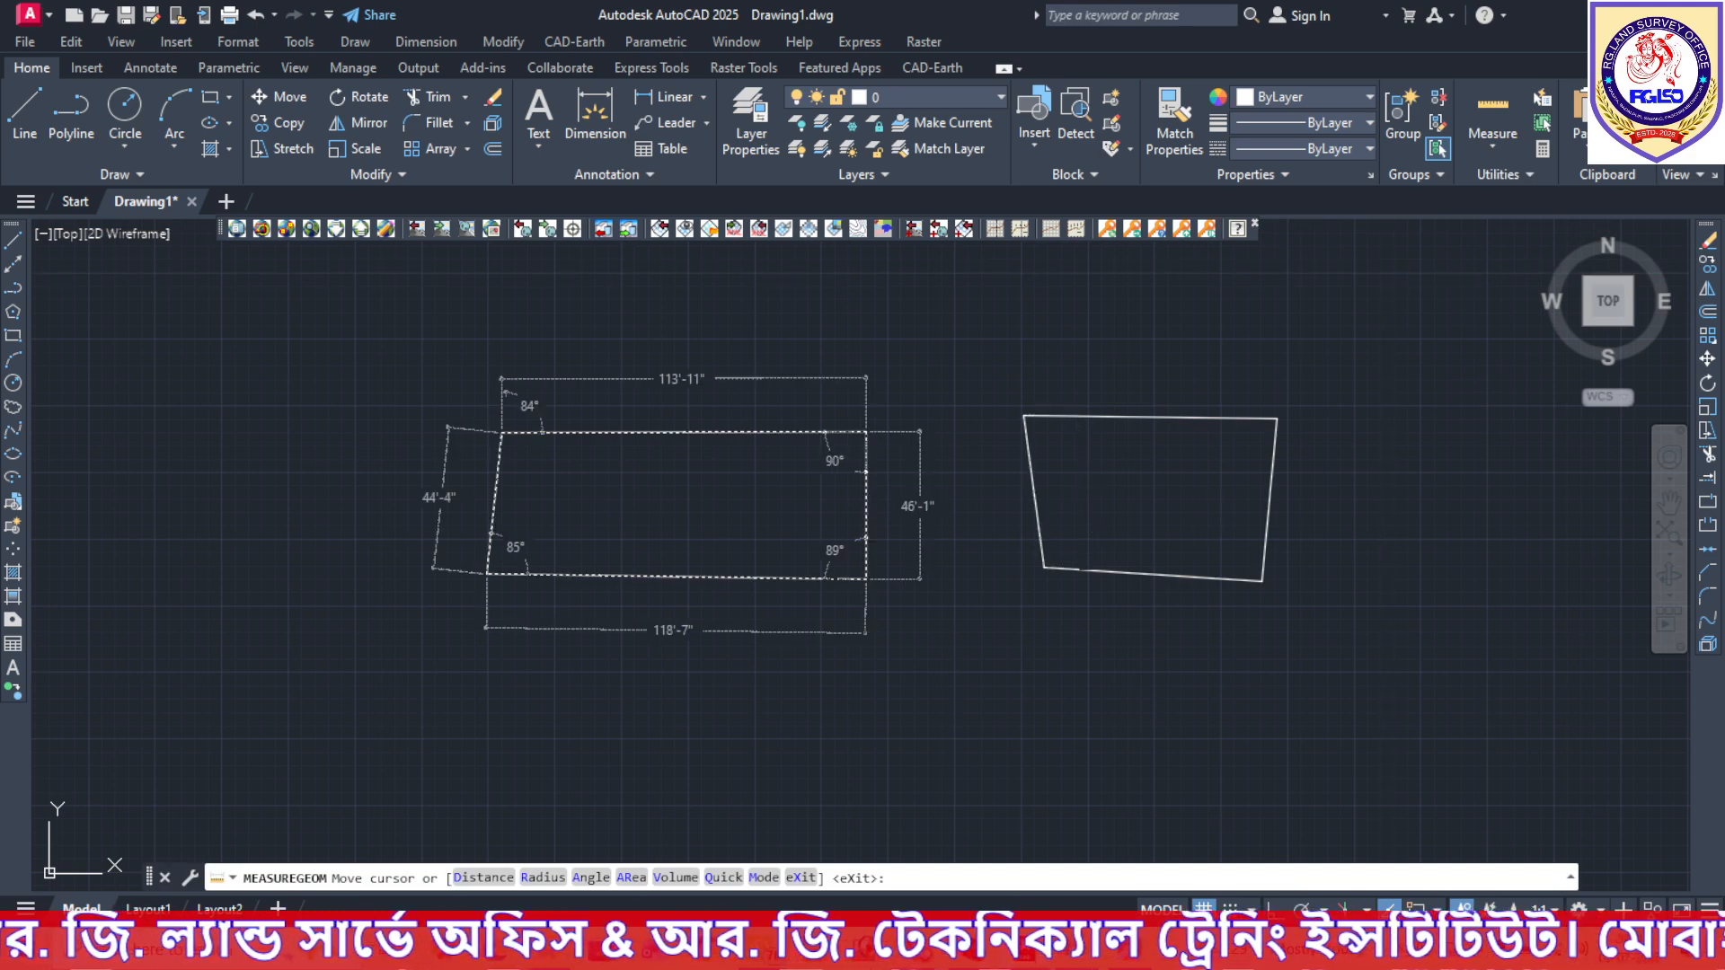
pyautogui.click(611, 494)
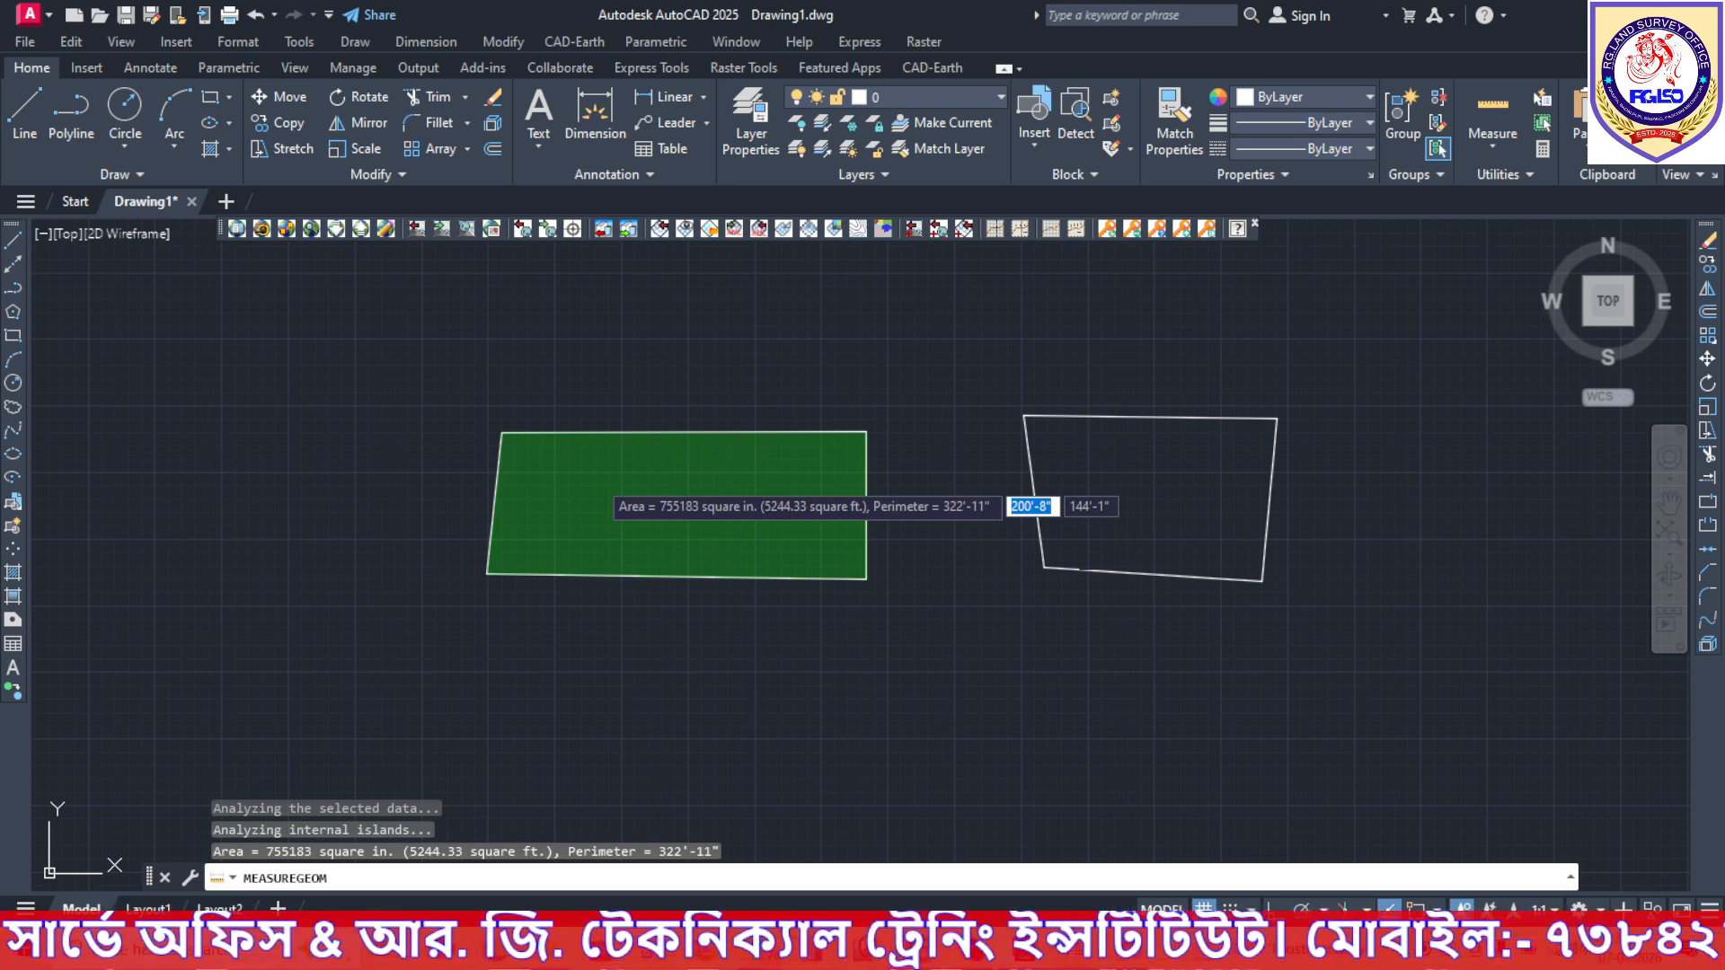
pyautogui.press('Escape')
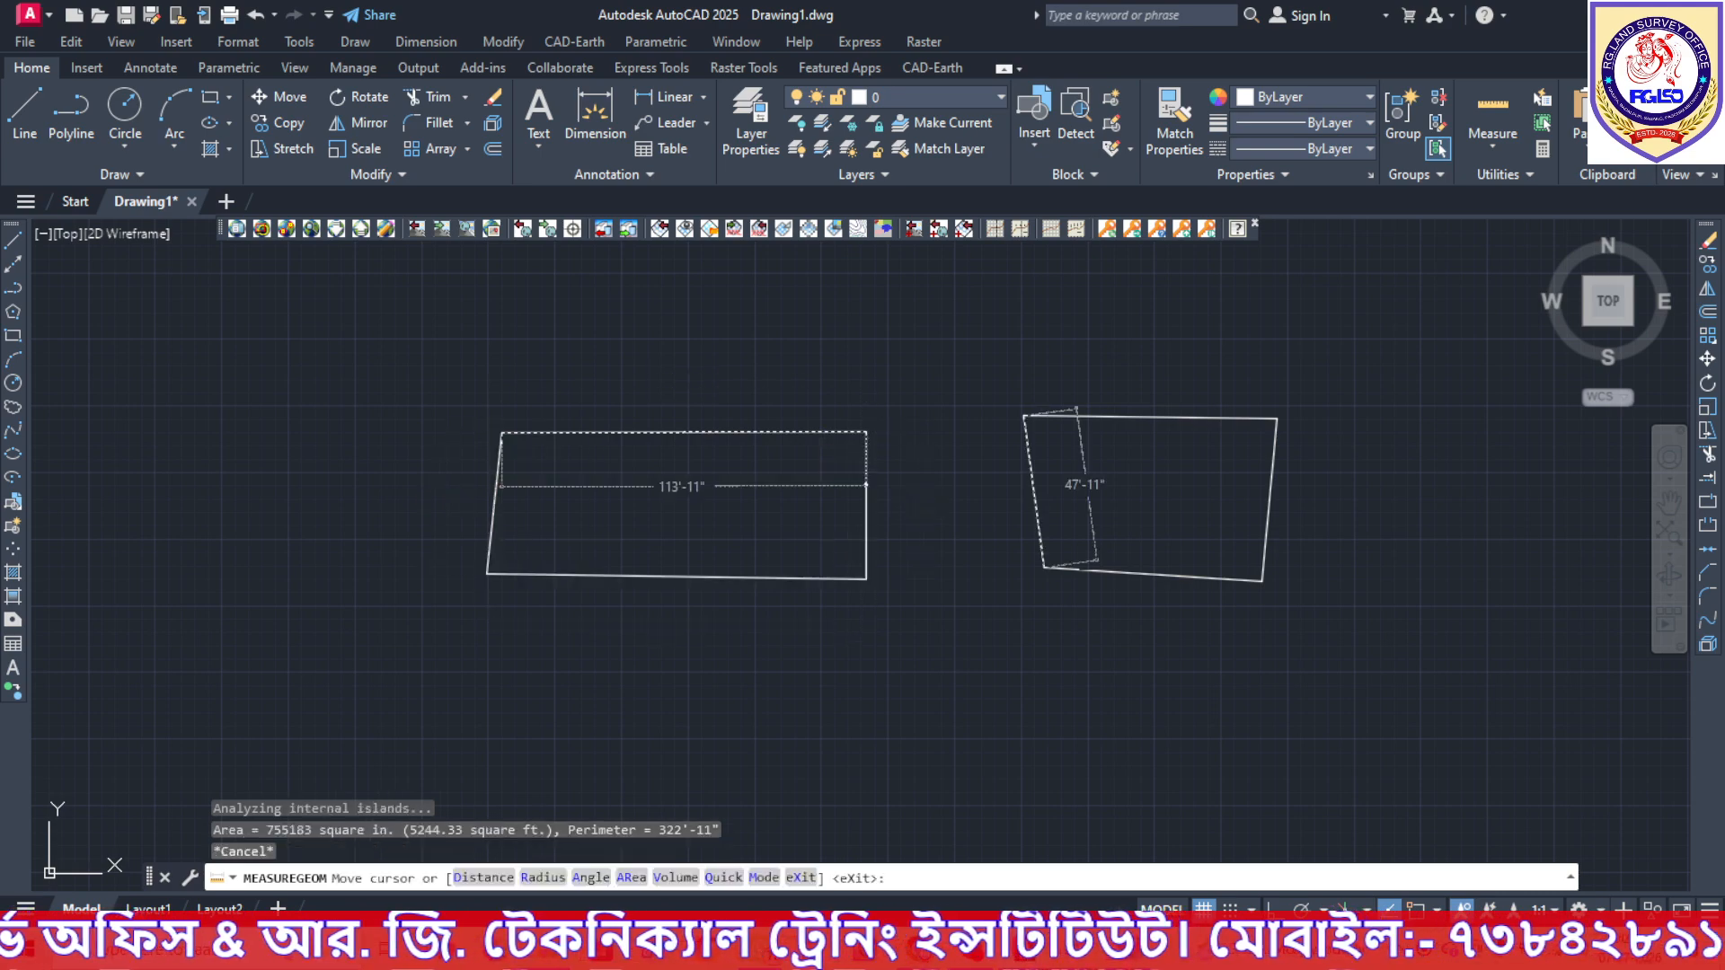
pyautogui.press('Escape')
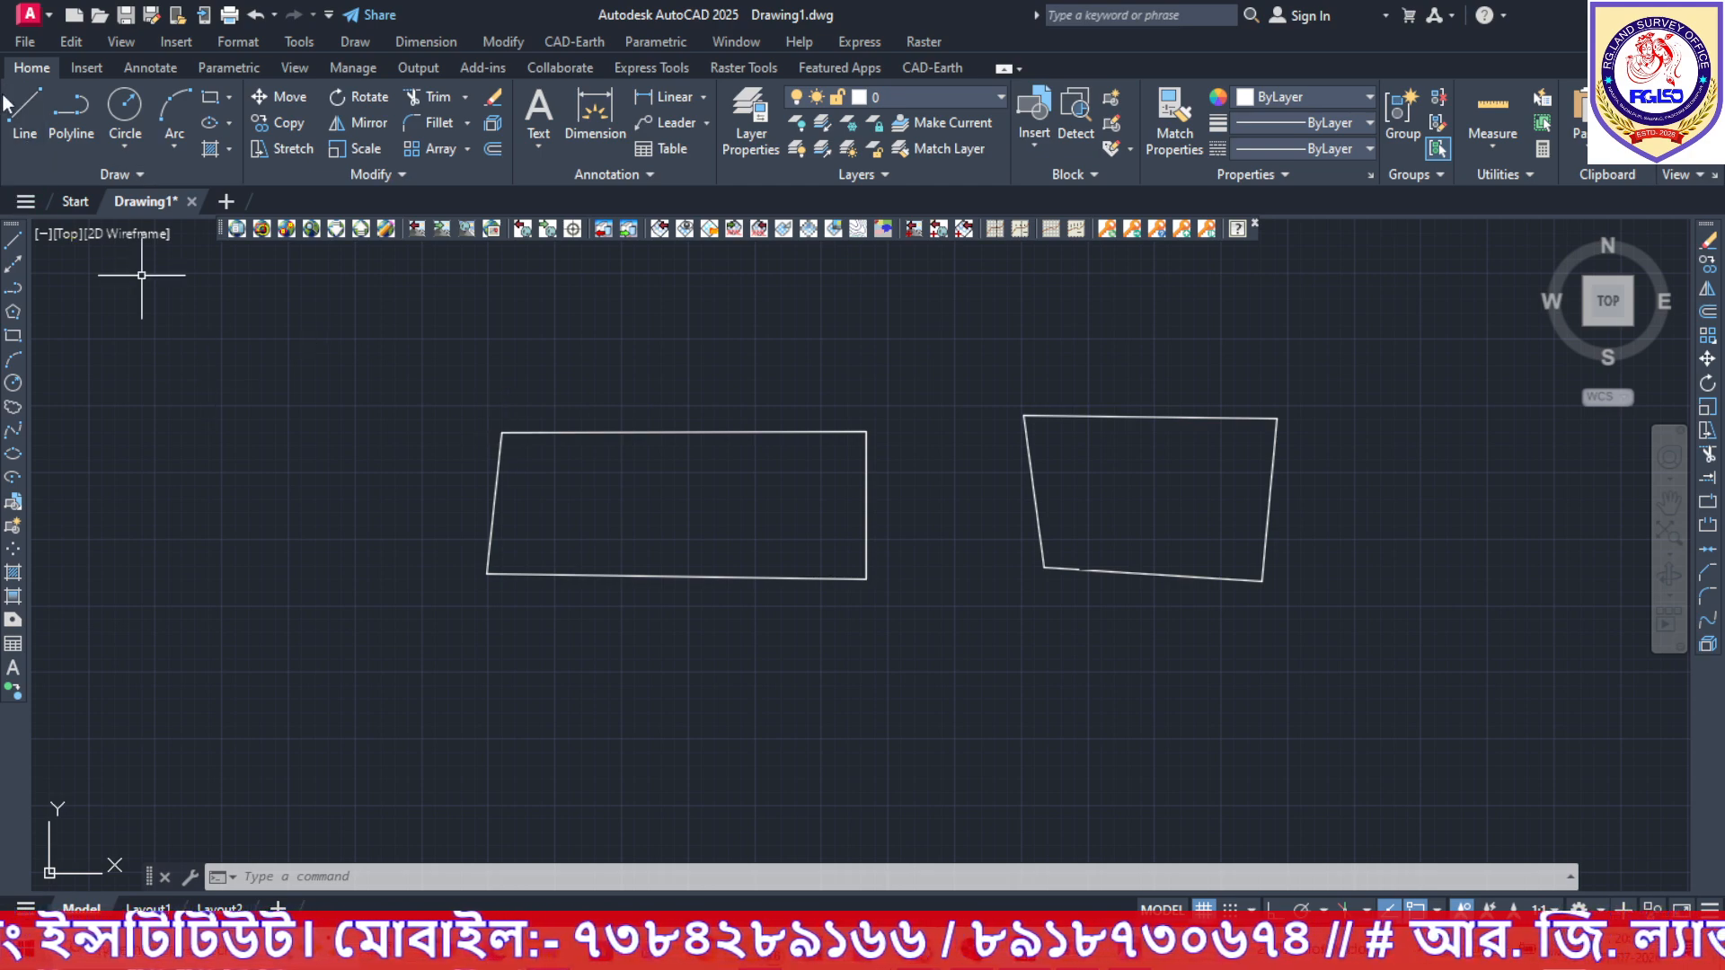
# Draw a nearly horizontal 100' line above the wider four-sided outline.
pyautogui.click(34, 115)
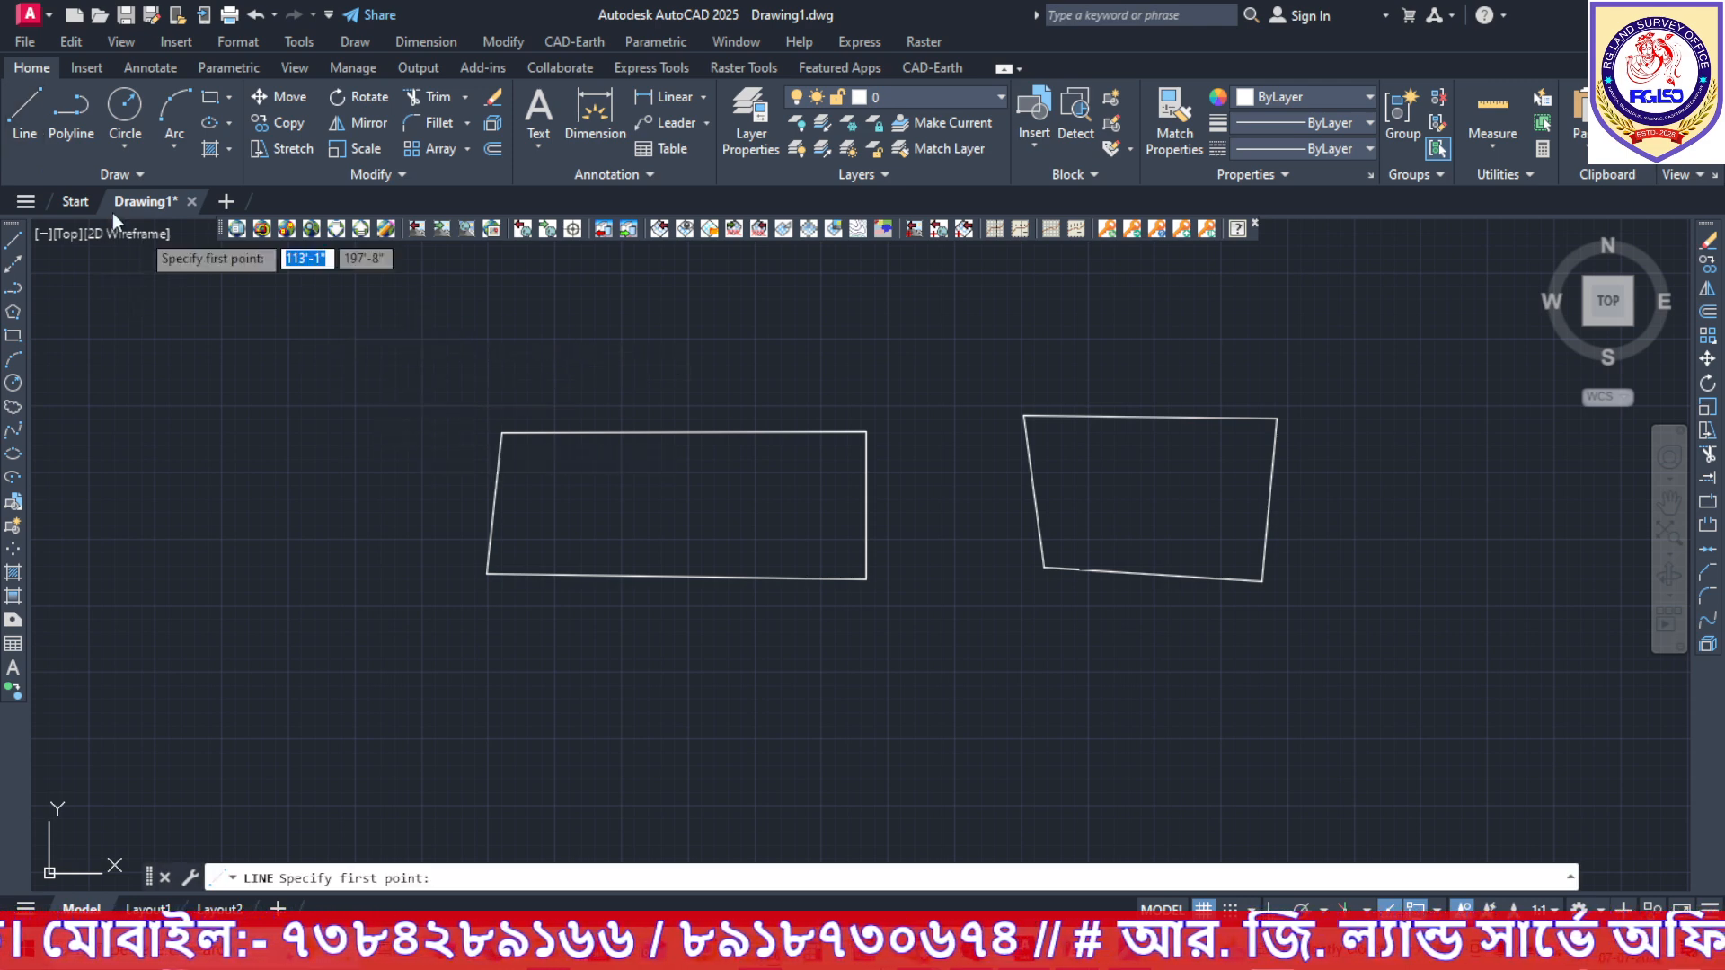
pyautogui.click(25, 110)
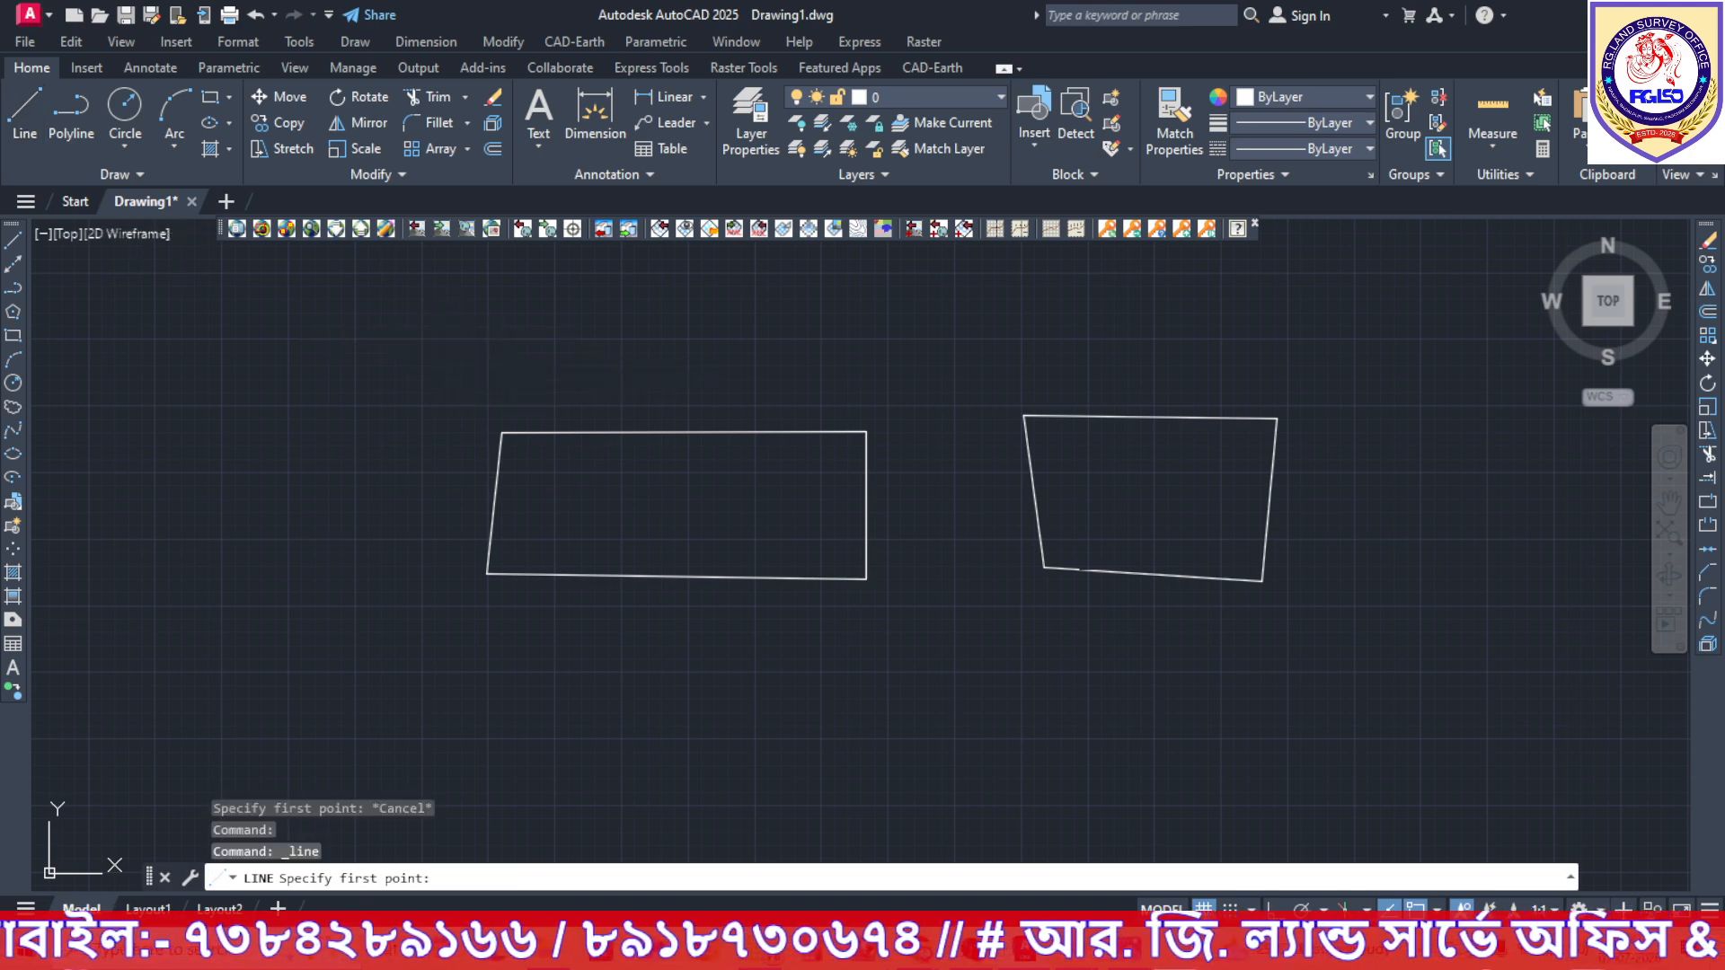
pyautogui.click(444, 344)
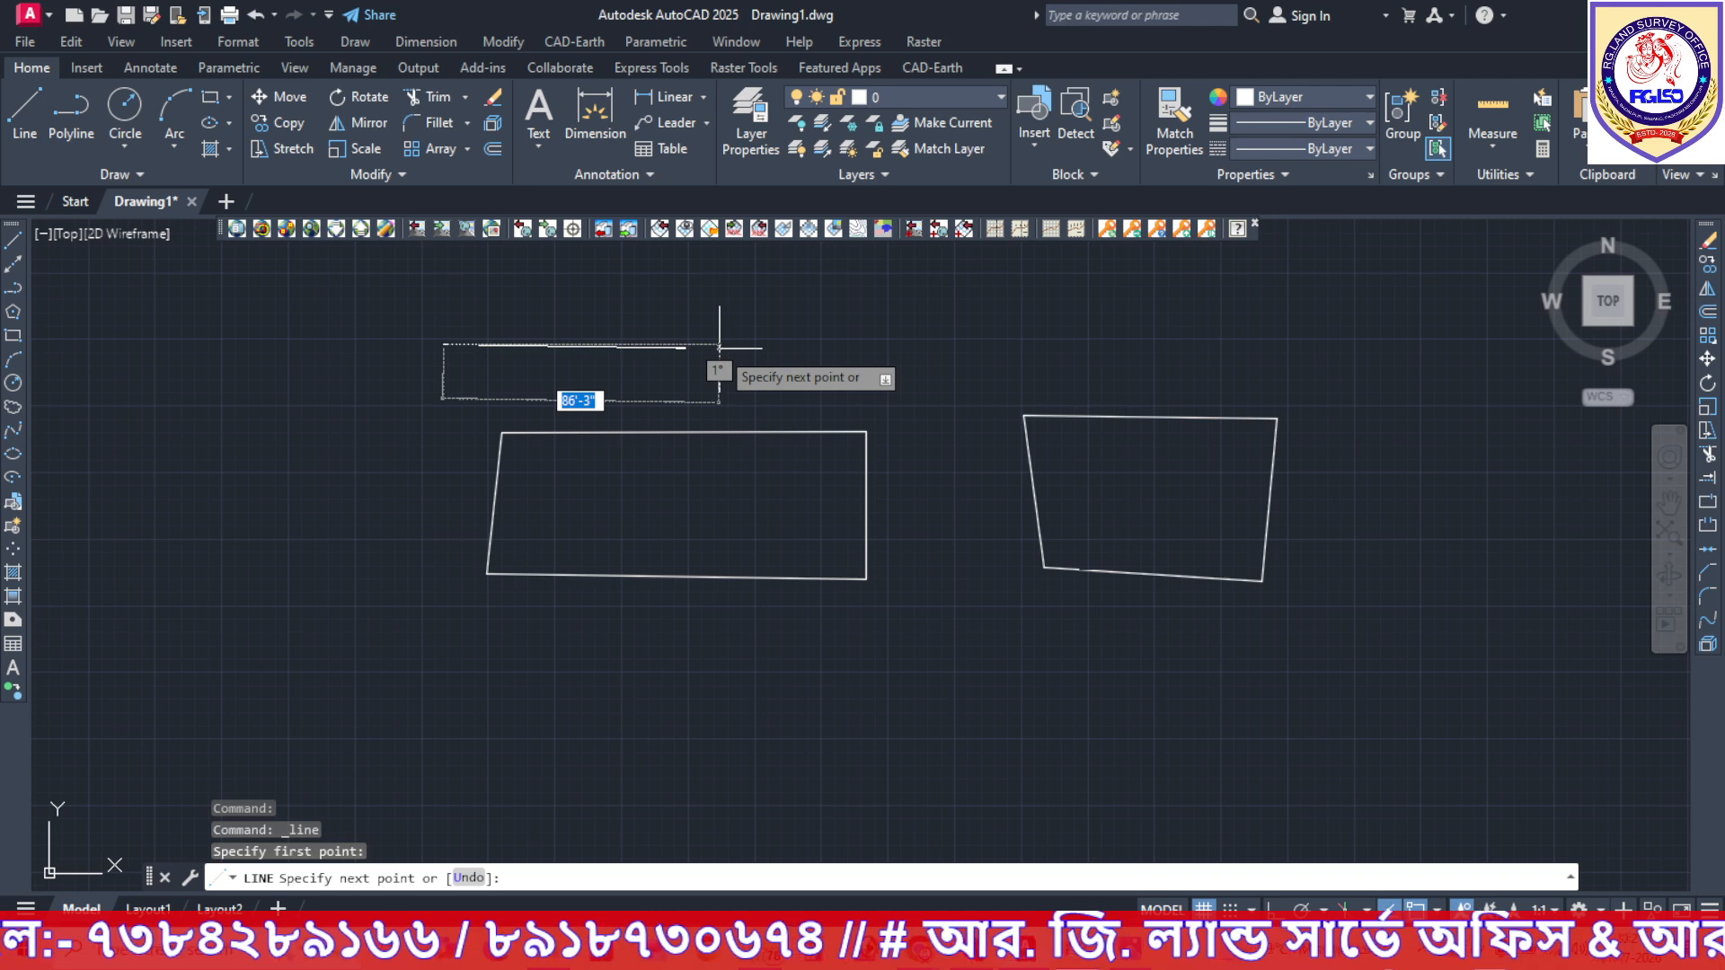
pyautogui.write('10')
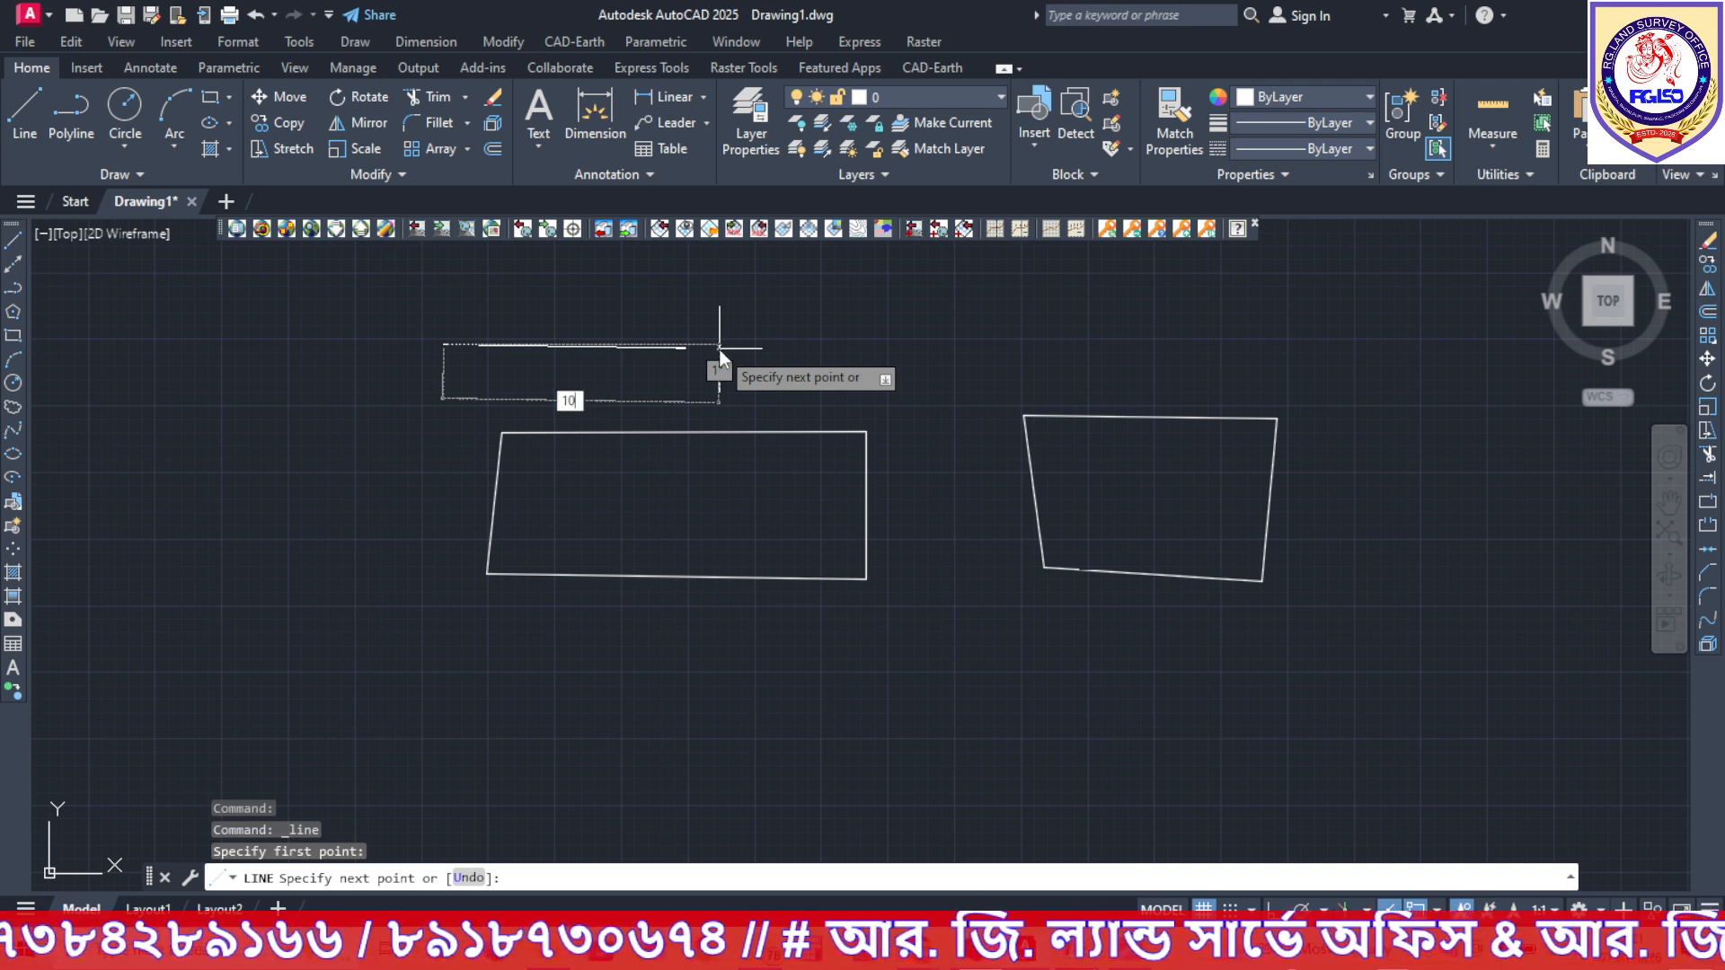
pyautogui.write("0'")
pyautogui.press('Return')
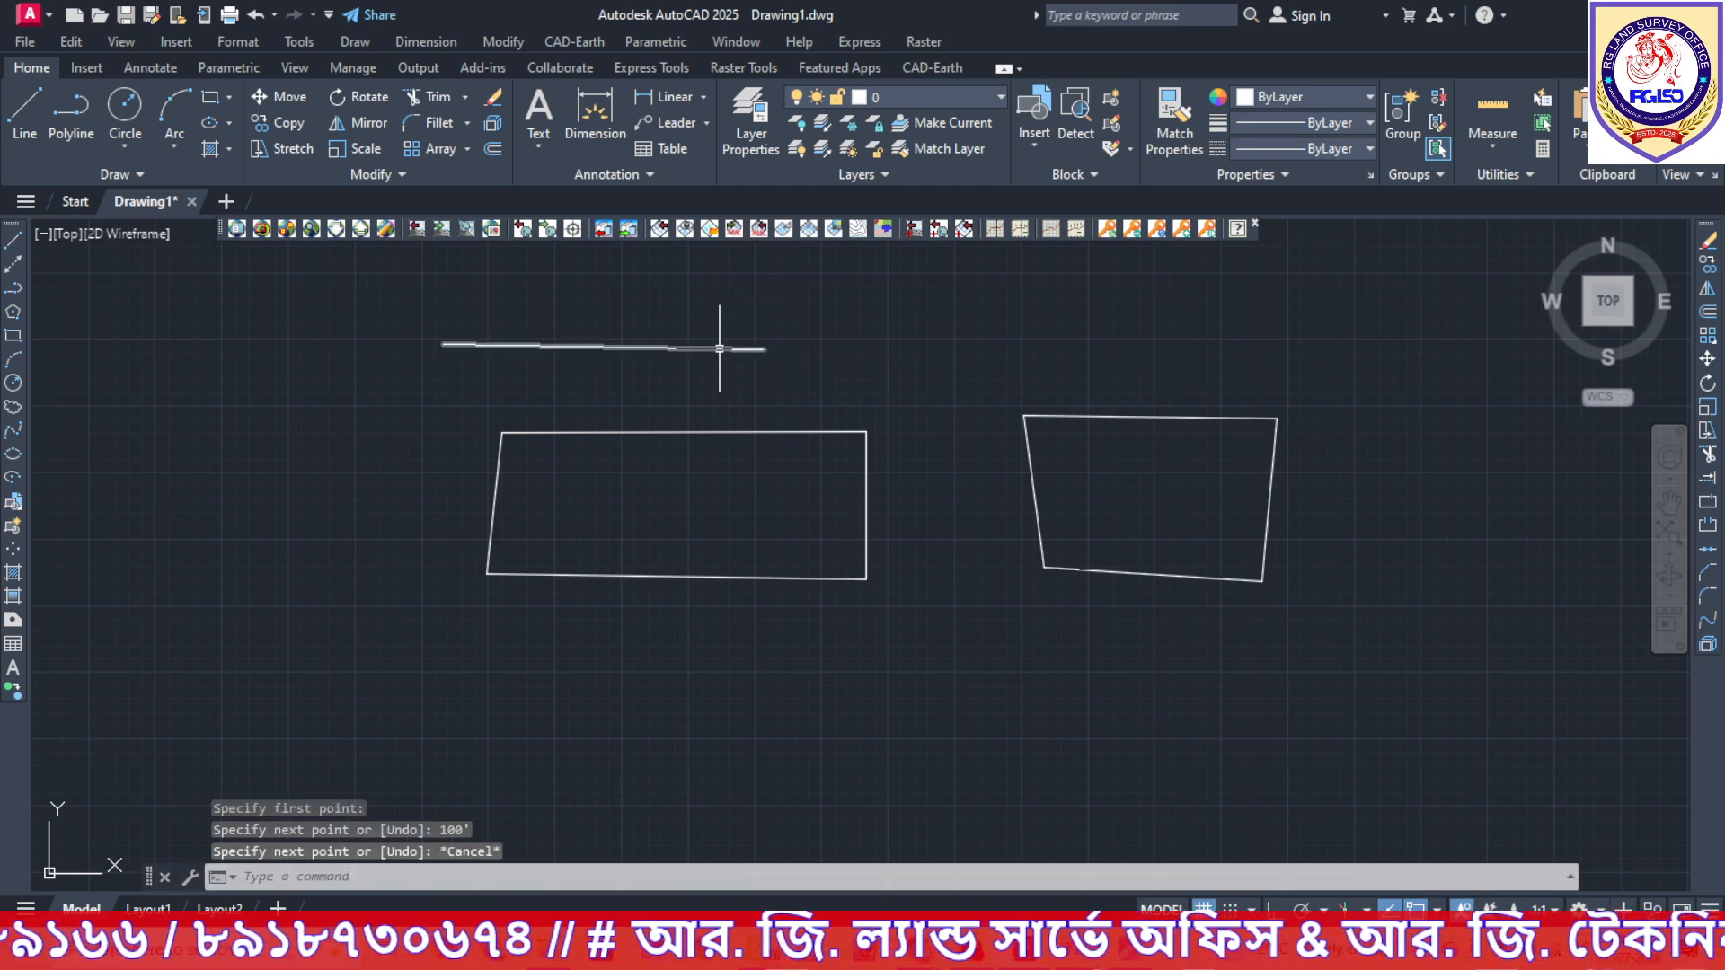
pyautogui.press('Escape')
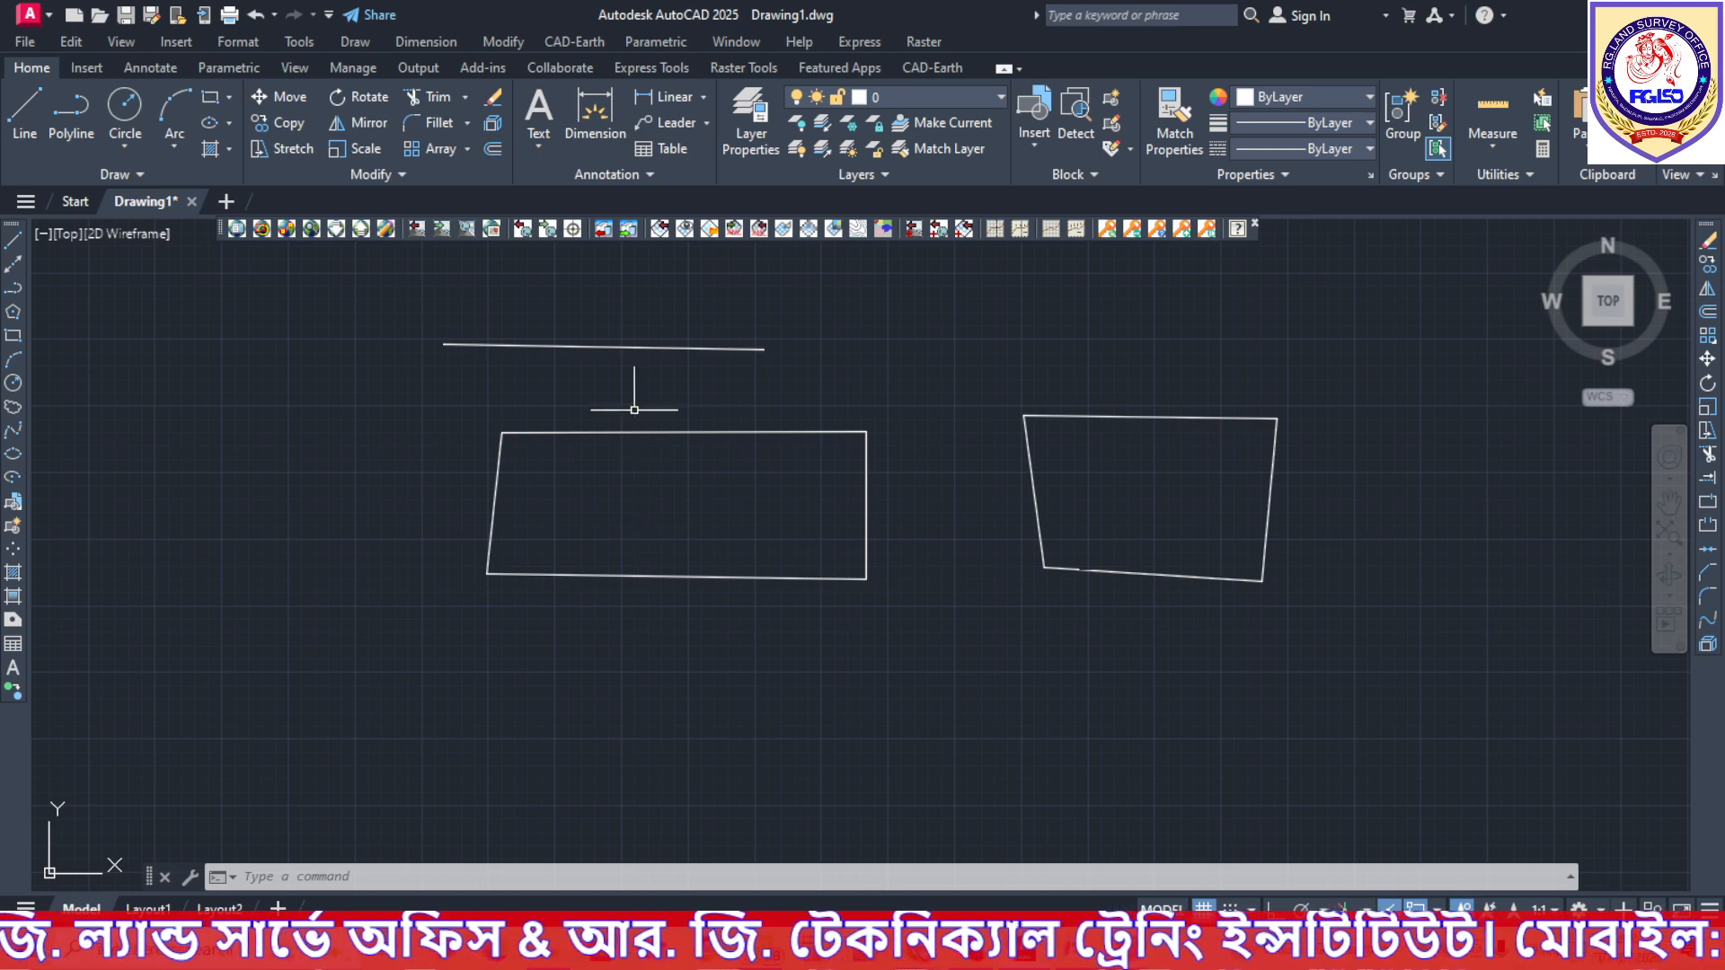
# Draw a circle of 25' radius centred on the upper-left corner of the wider four-sided outline.
pyautogui.click(121, 113)
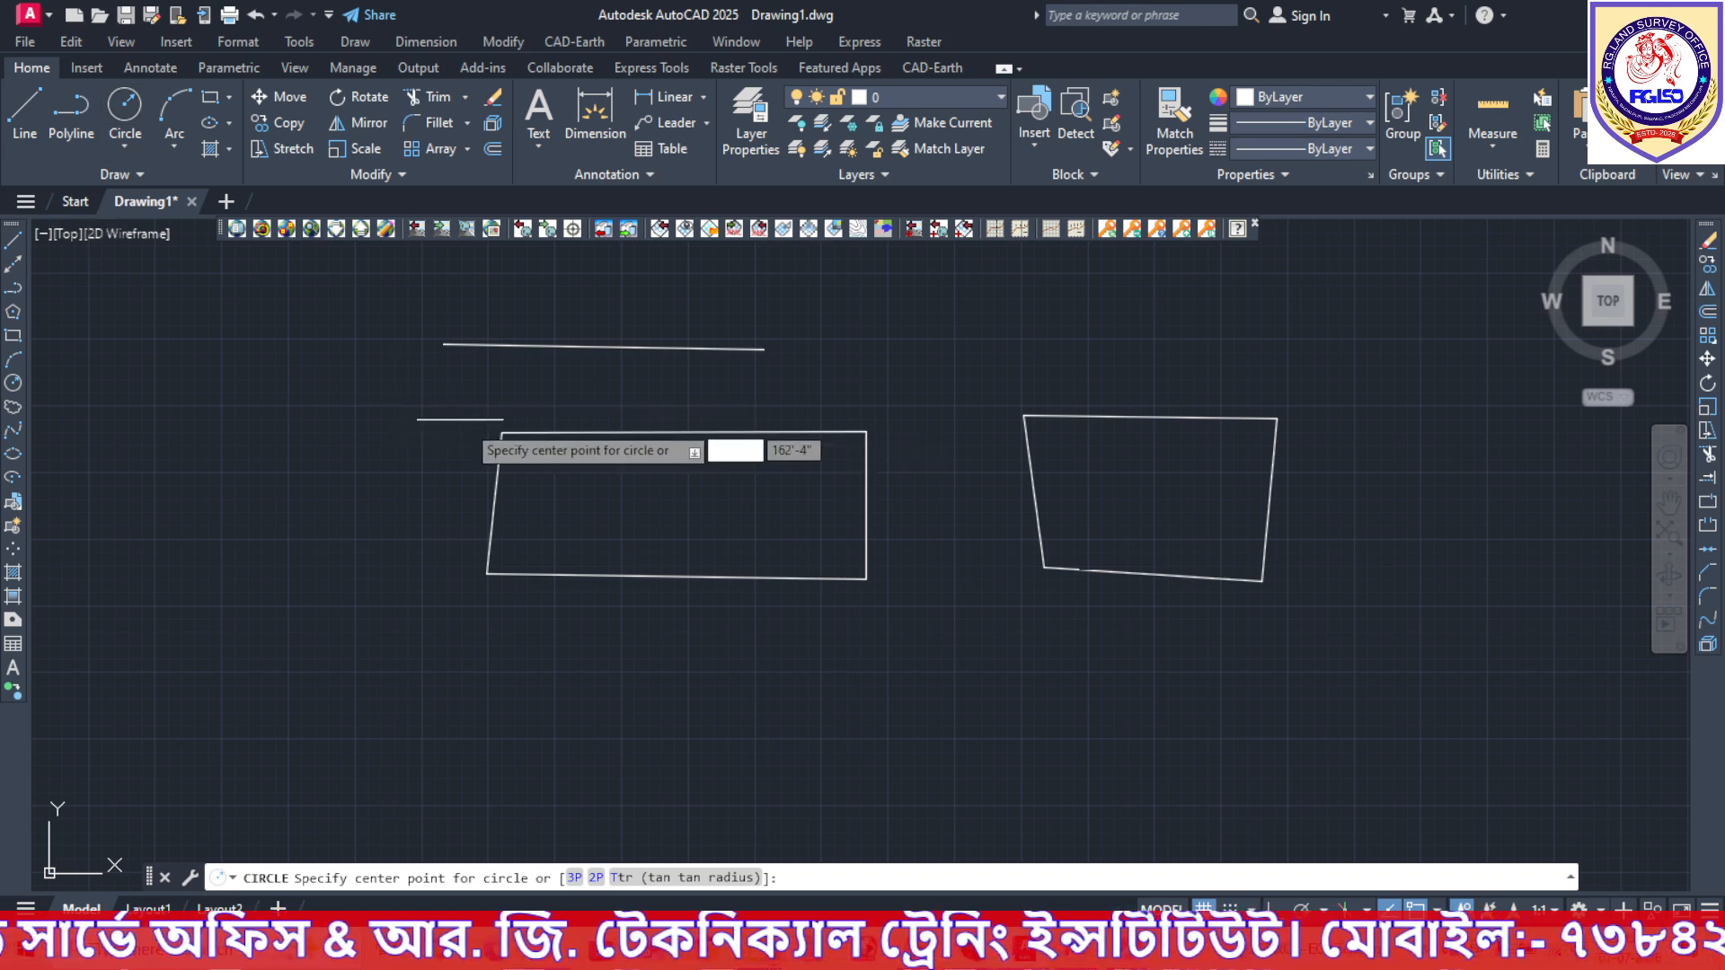
pyautogui.click(502, 434)
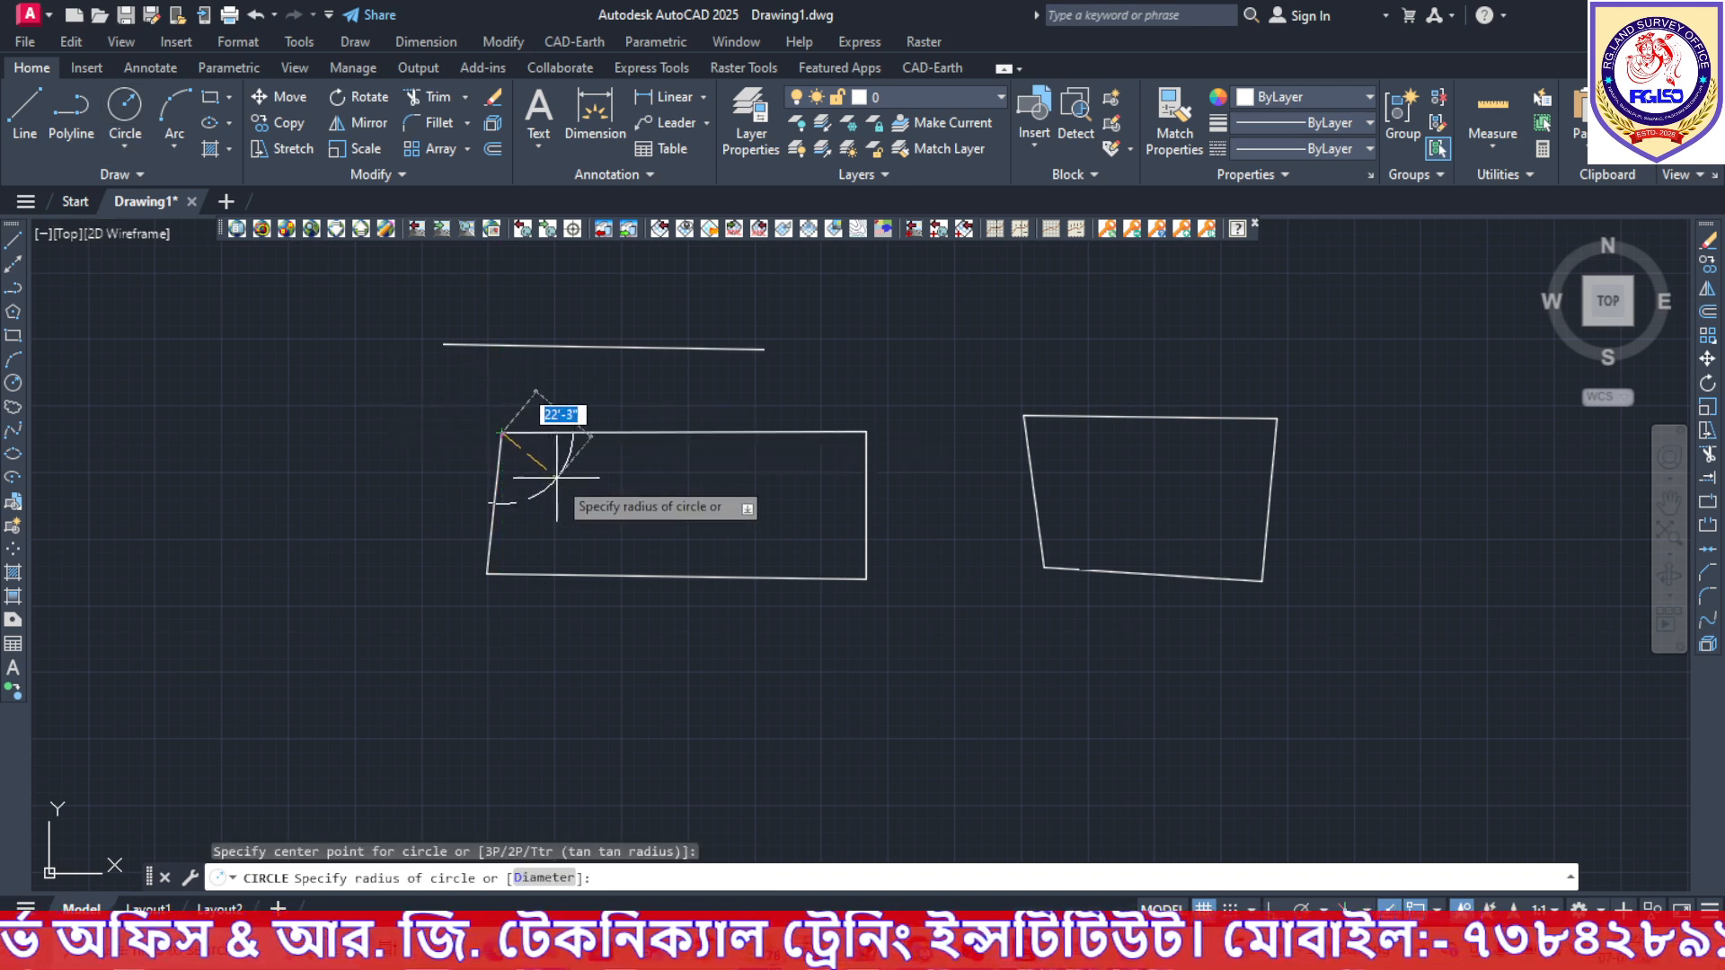
pyautogui.write('2')
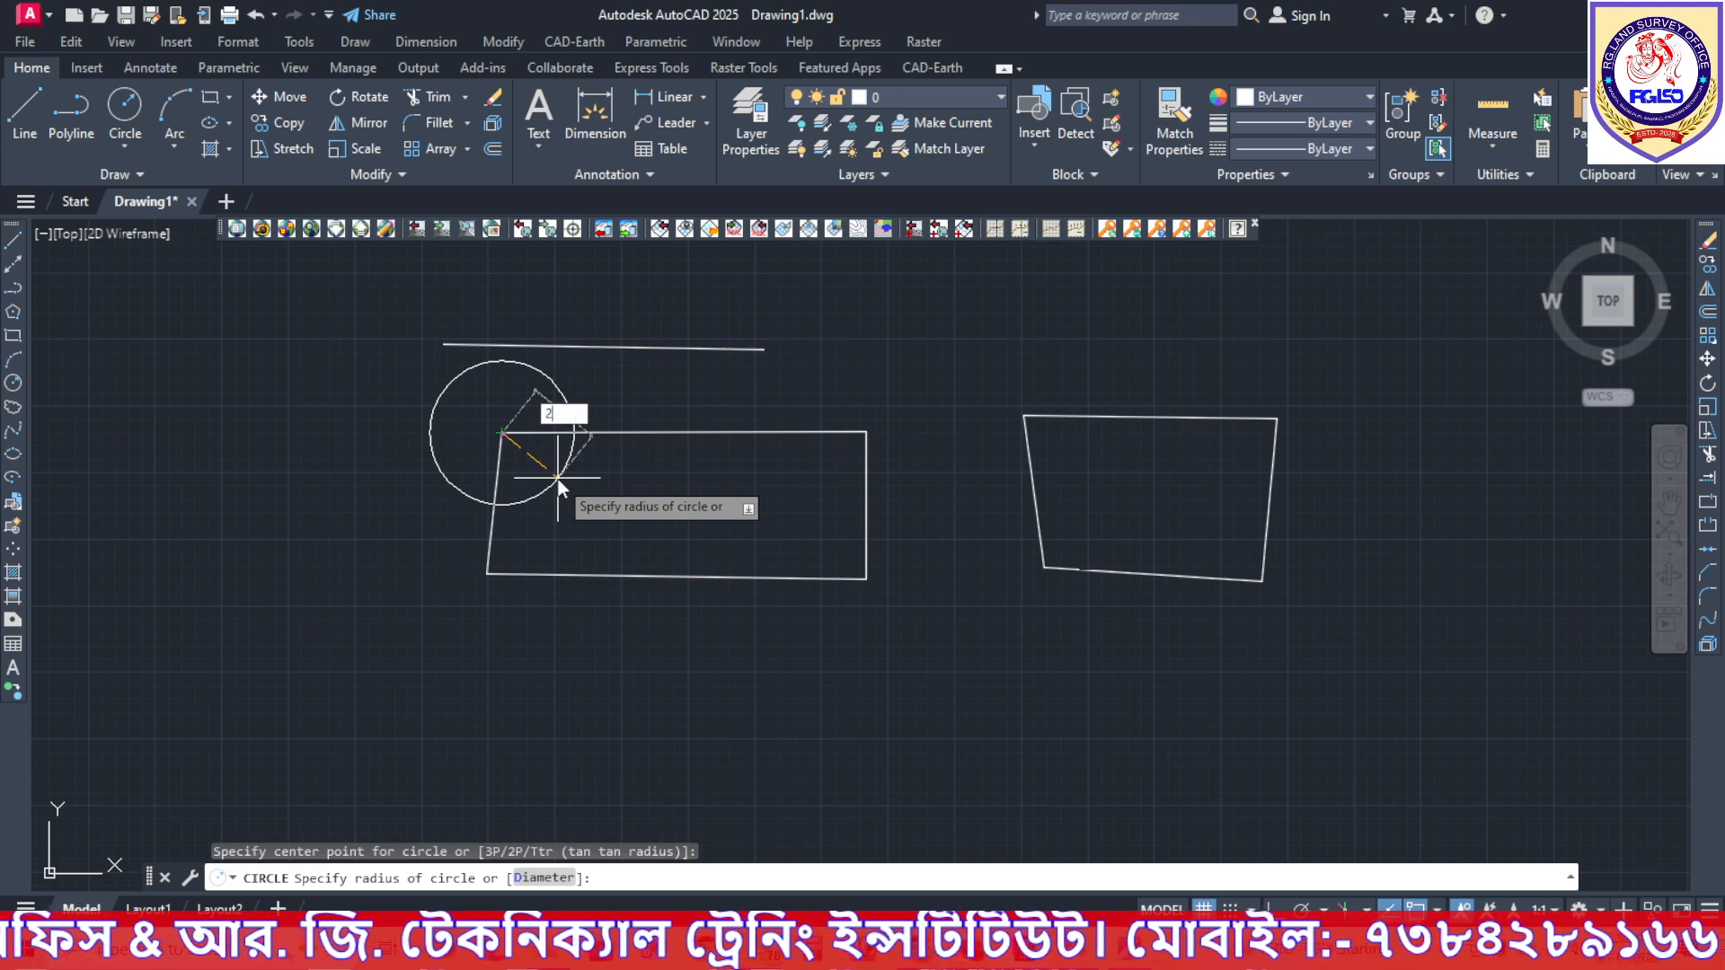
pyautogui.write("5'")
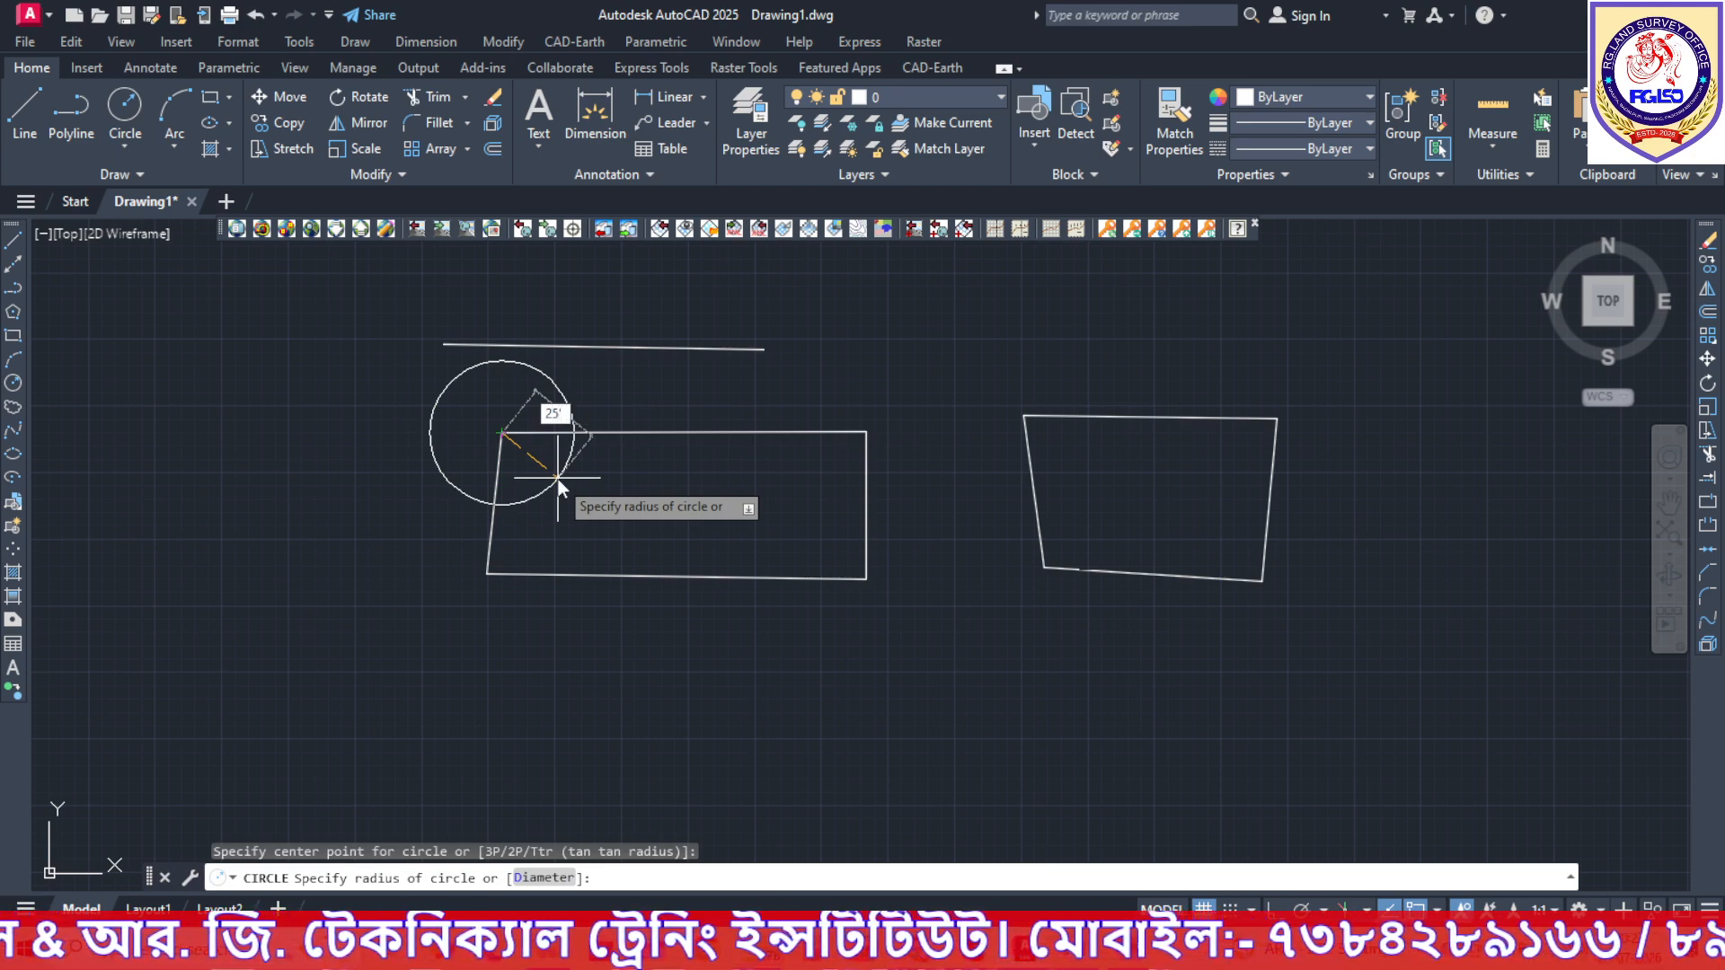
pyautogui.press('Return')
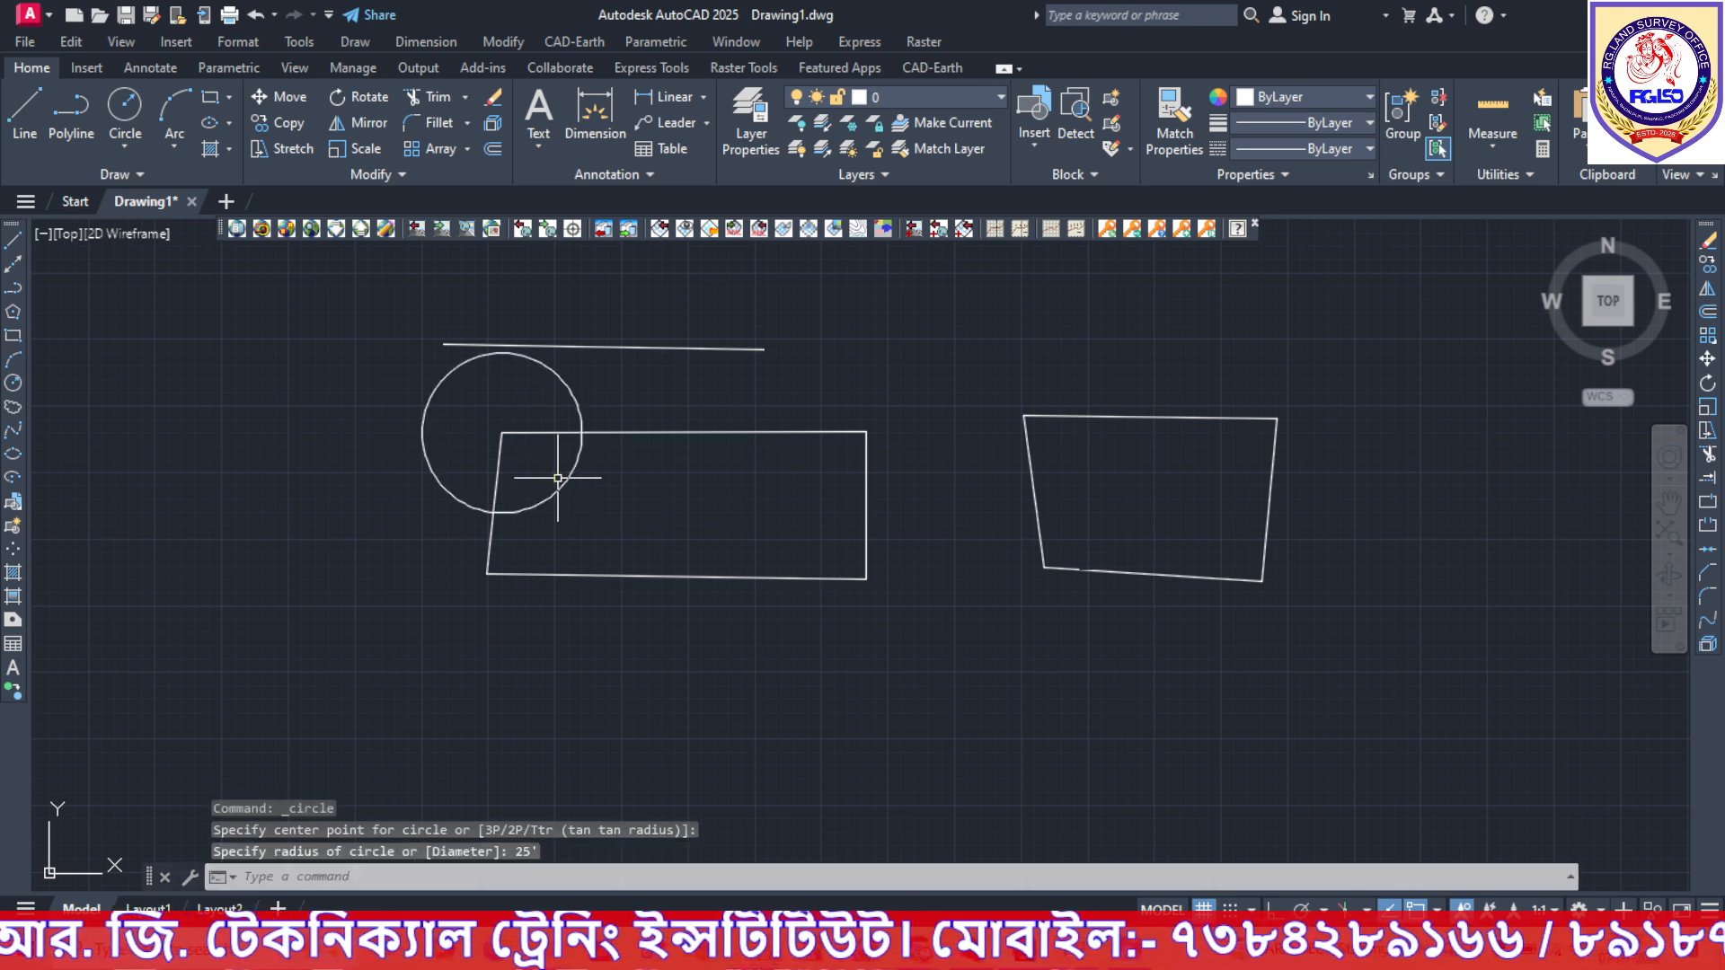
# Draw a circle of 30' radius centred on the lower-left corner of the wider four-sided outline.
pyautogui.press('Return')
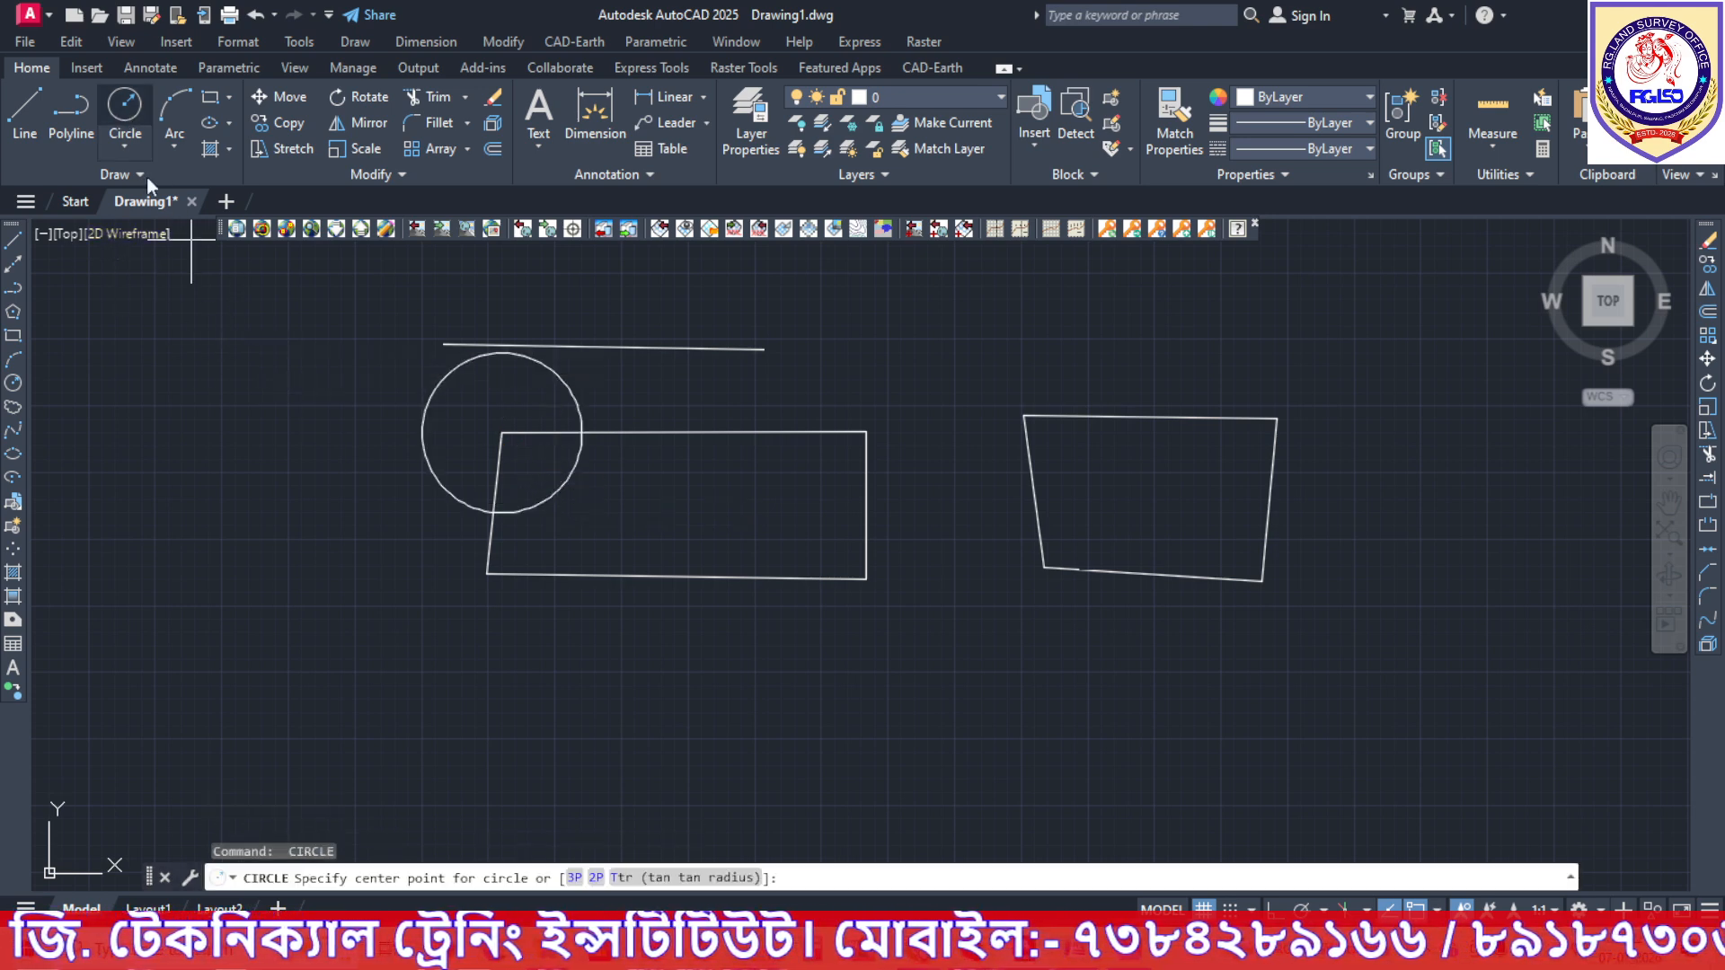
pyautogui.click(486, 576)
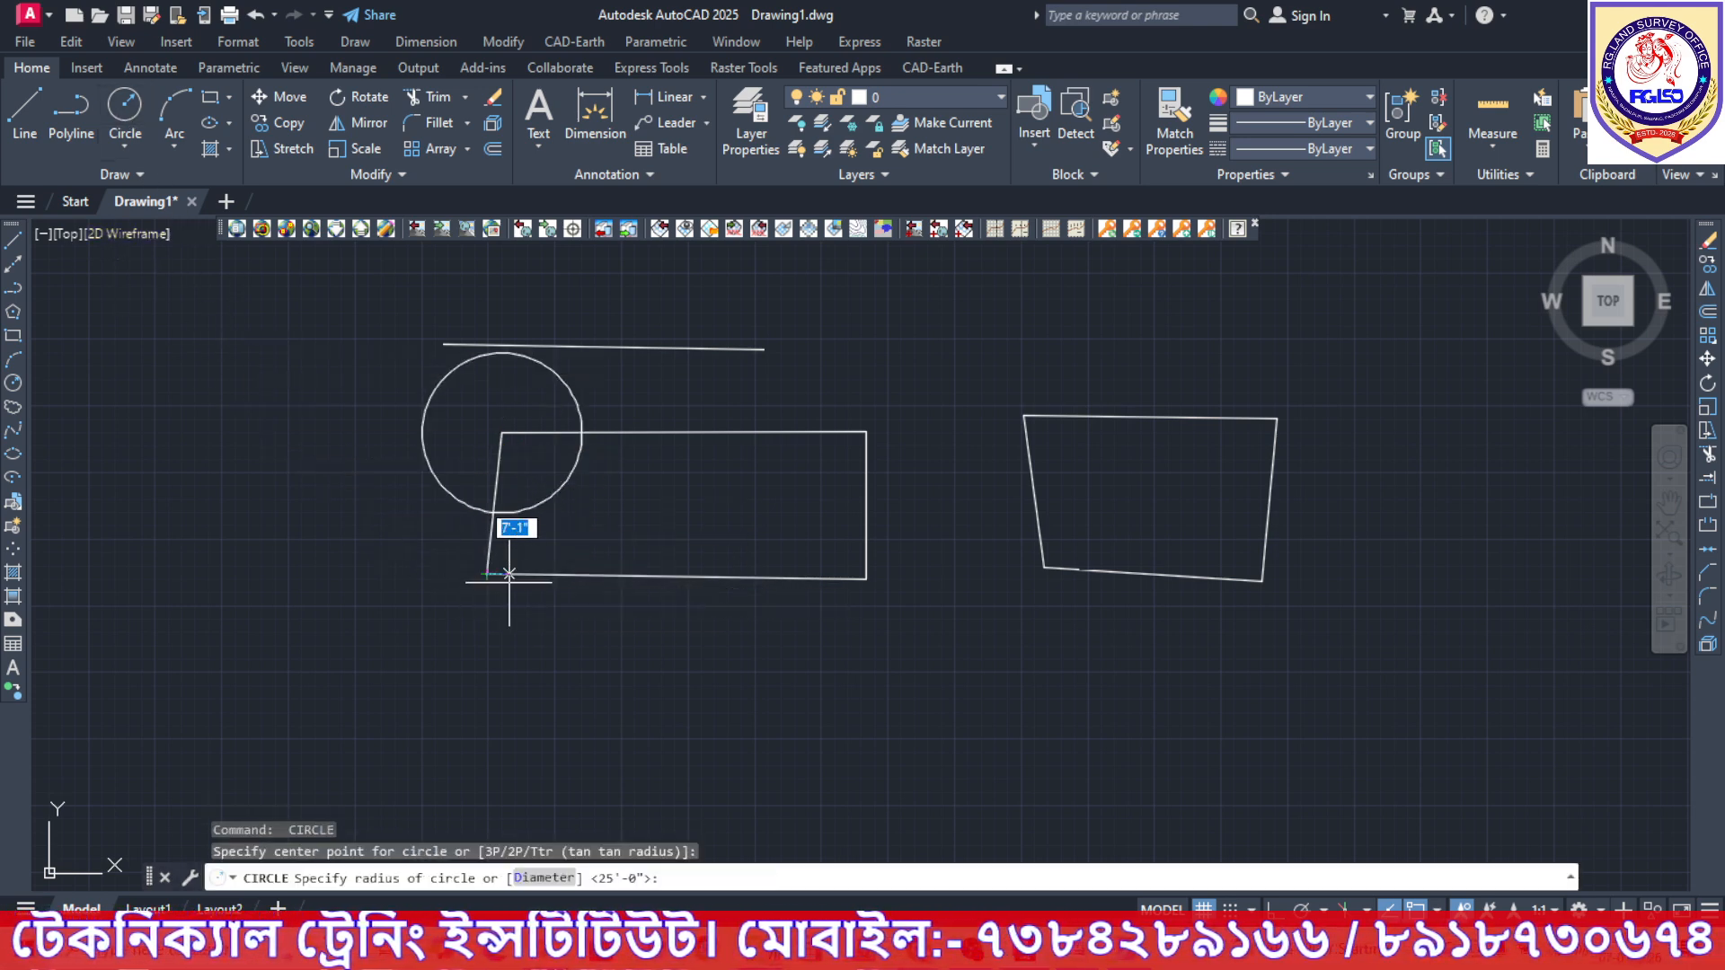
pyautogui.write('30')
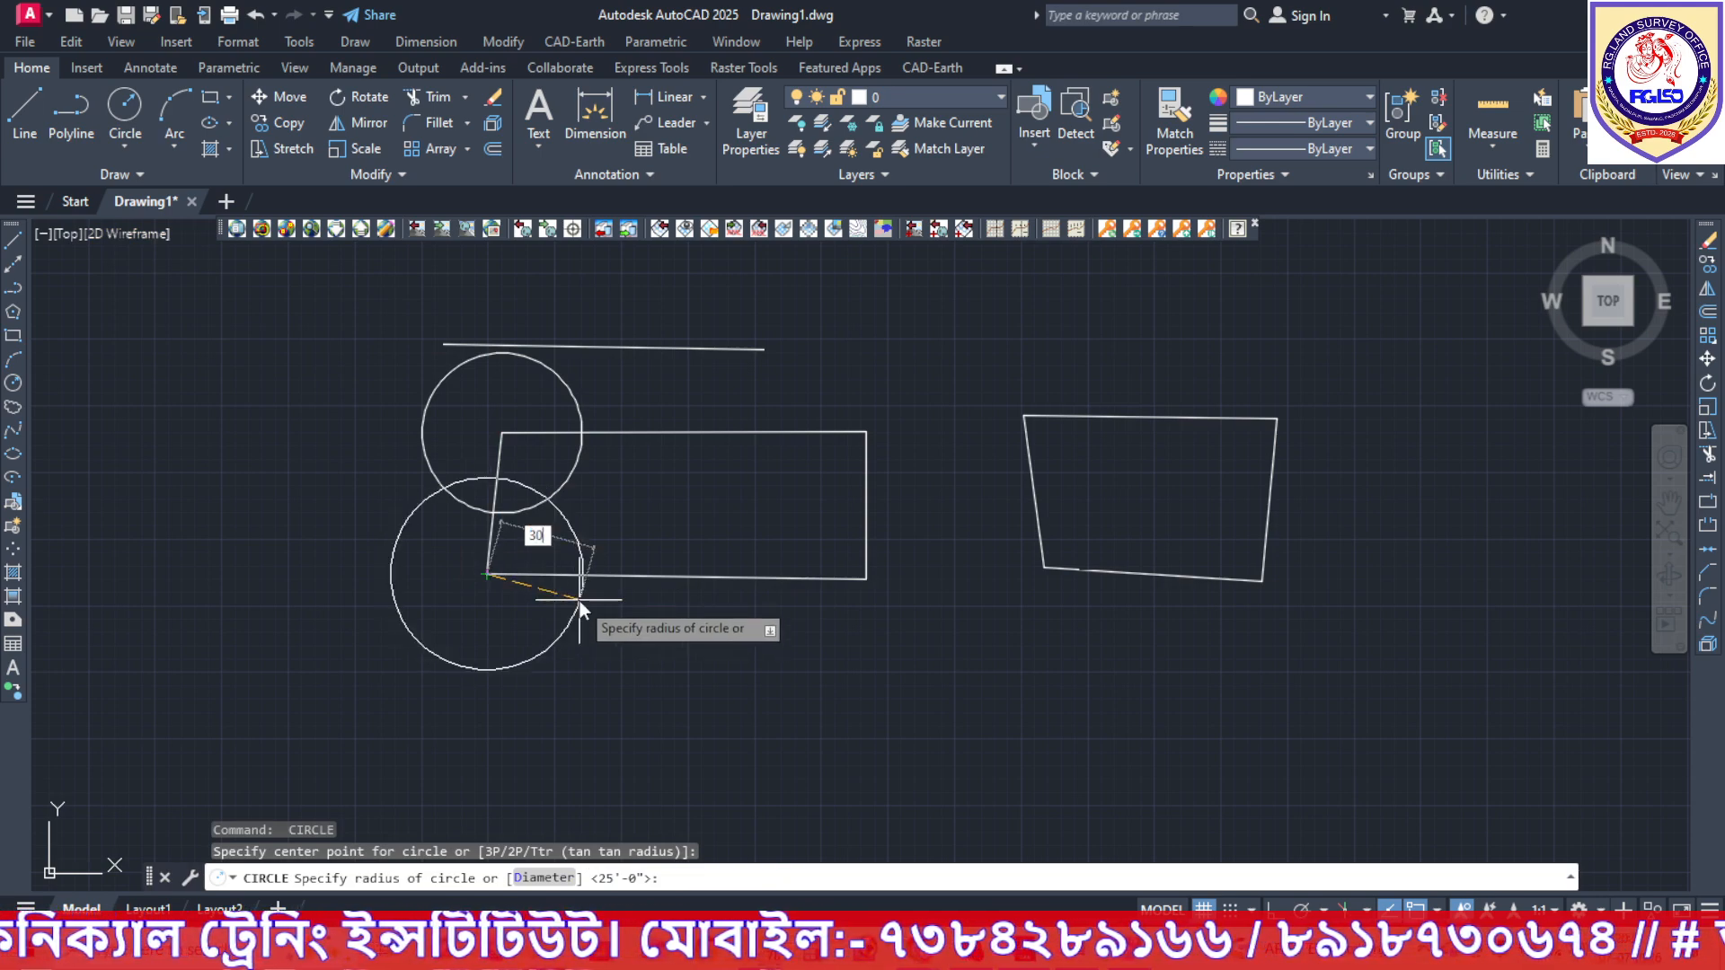
pyautogui.press('Return')
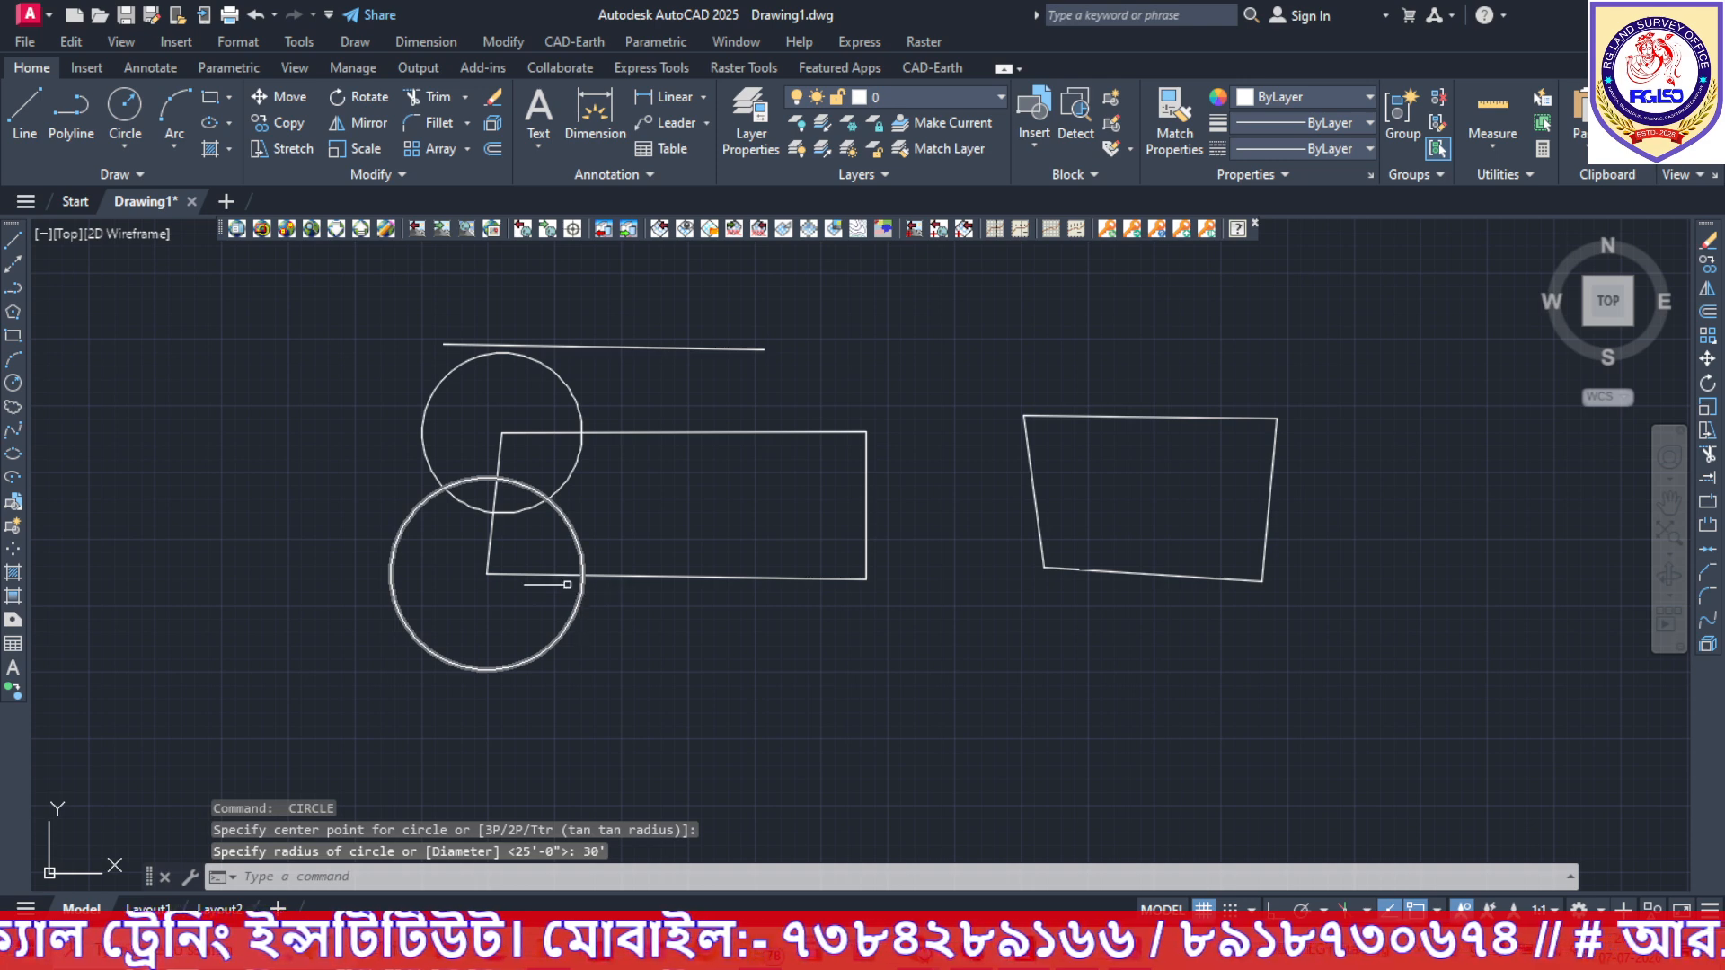
# Draw a dividing polyline from the 25' circle's crossing with the outline's upper edge to the 30' circle's crossing with its lower edge.
pyautogui.scroll(5, 570, 397)
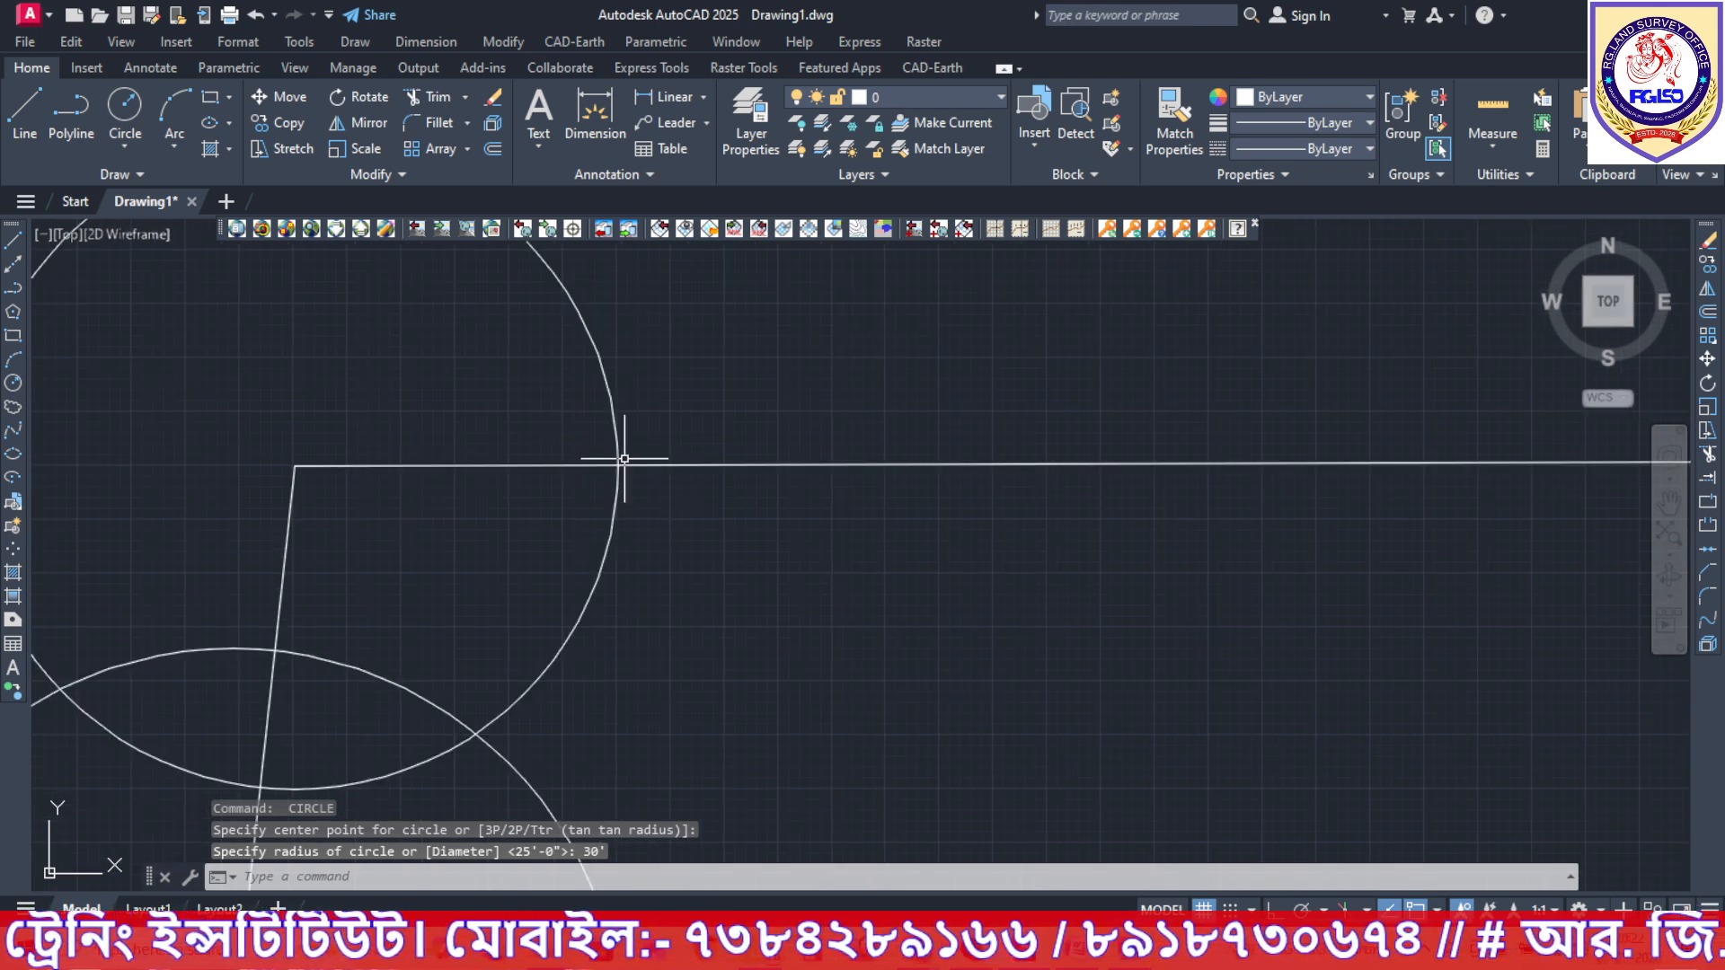
pyautogui.scroll(-2, 625, 459)
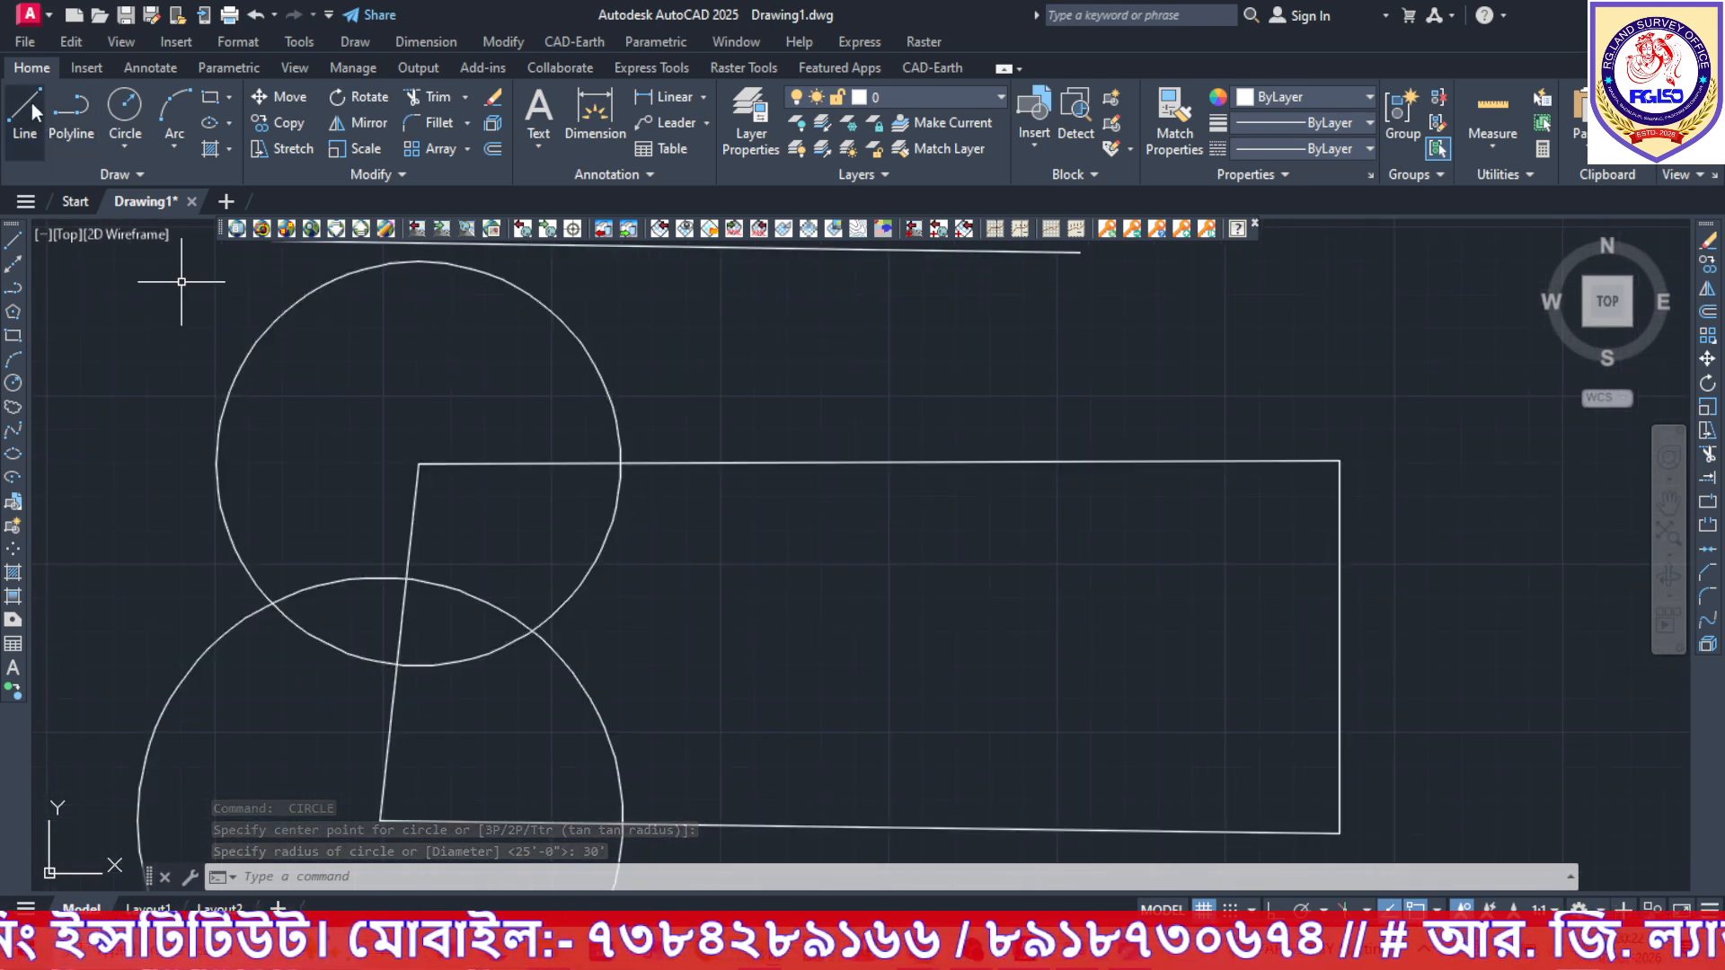
pyautogui.click(72, 107)
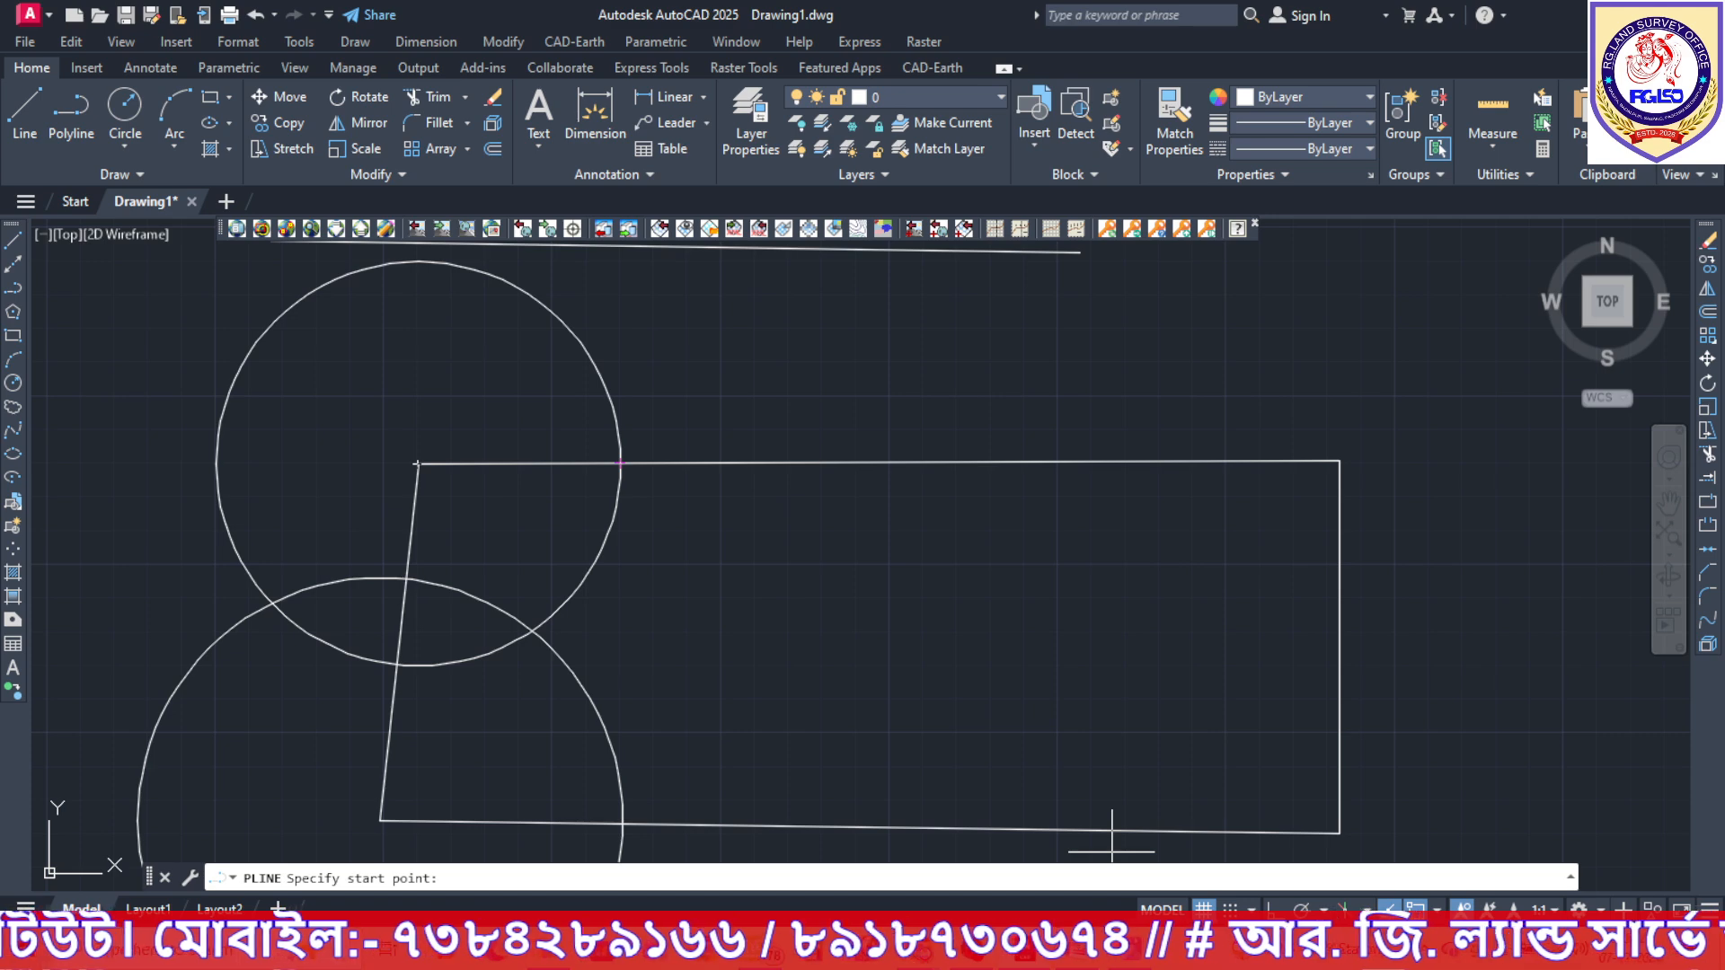
pyautogui.press('F3')
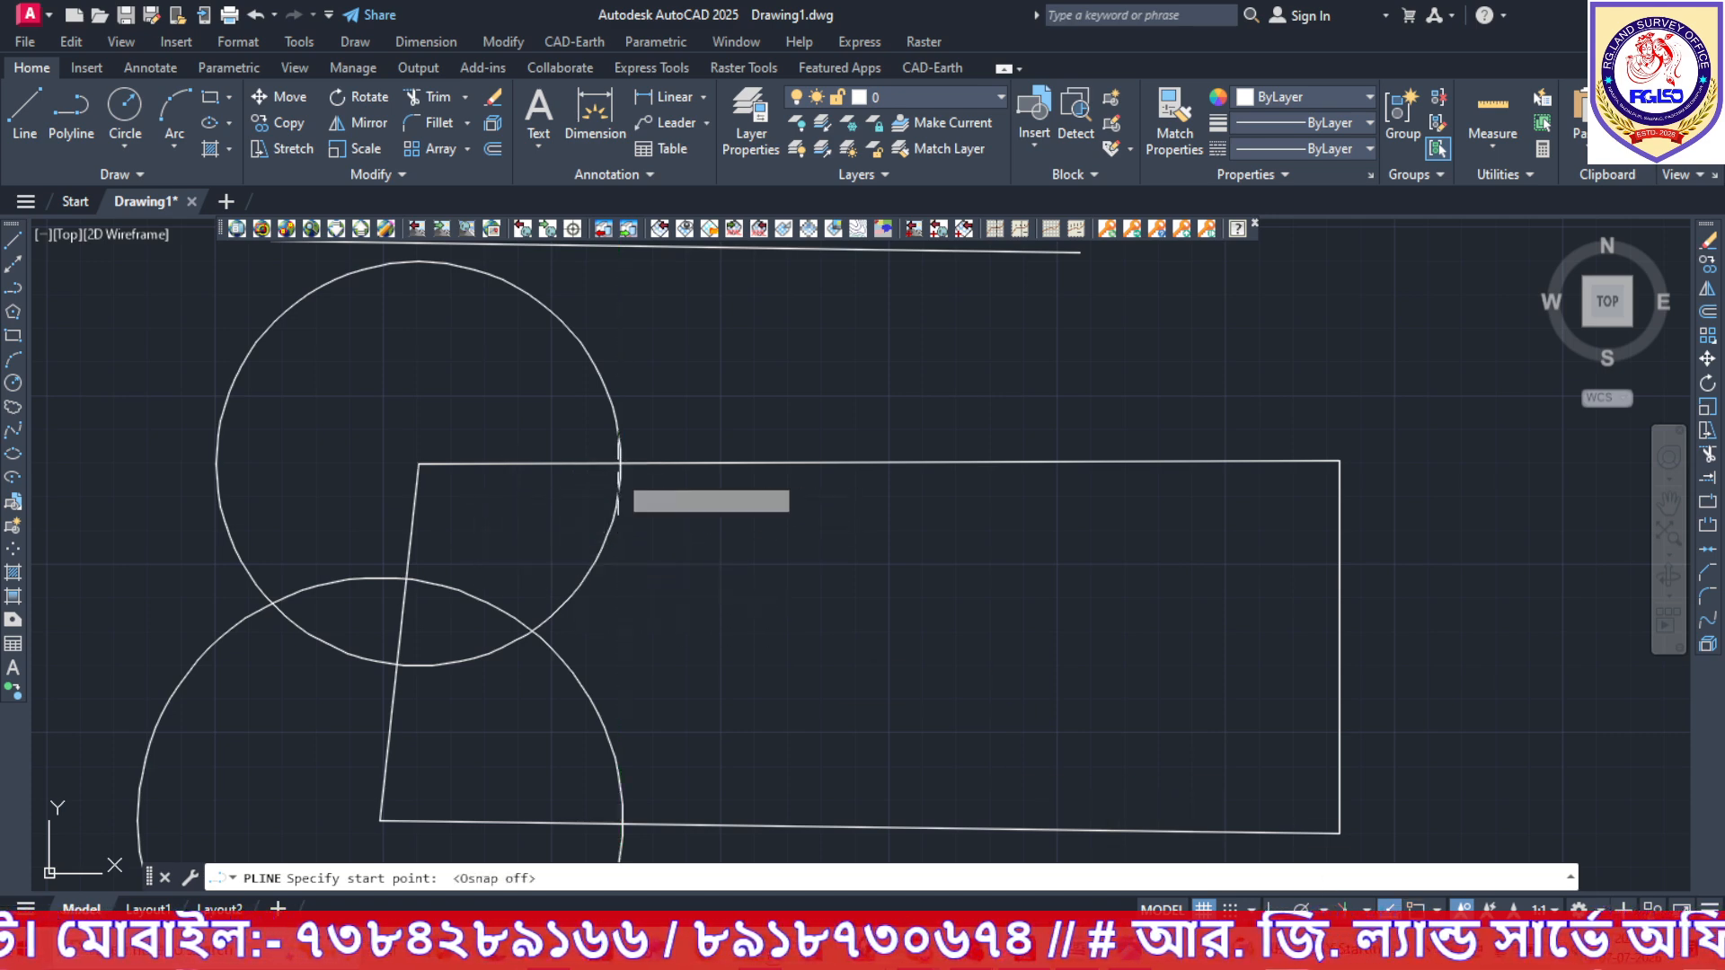
pyautogui.scroll(4, 602, 441)
pyautogui.scroll(2, 602, 438)
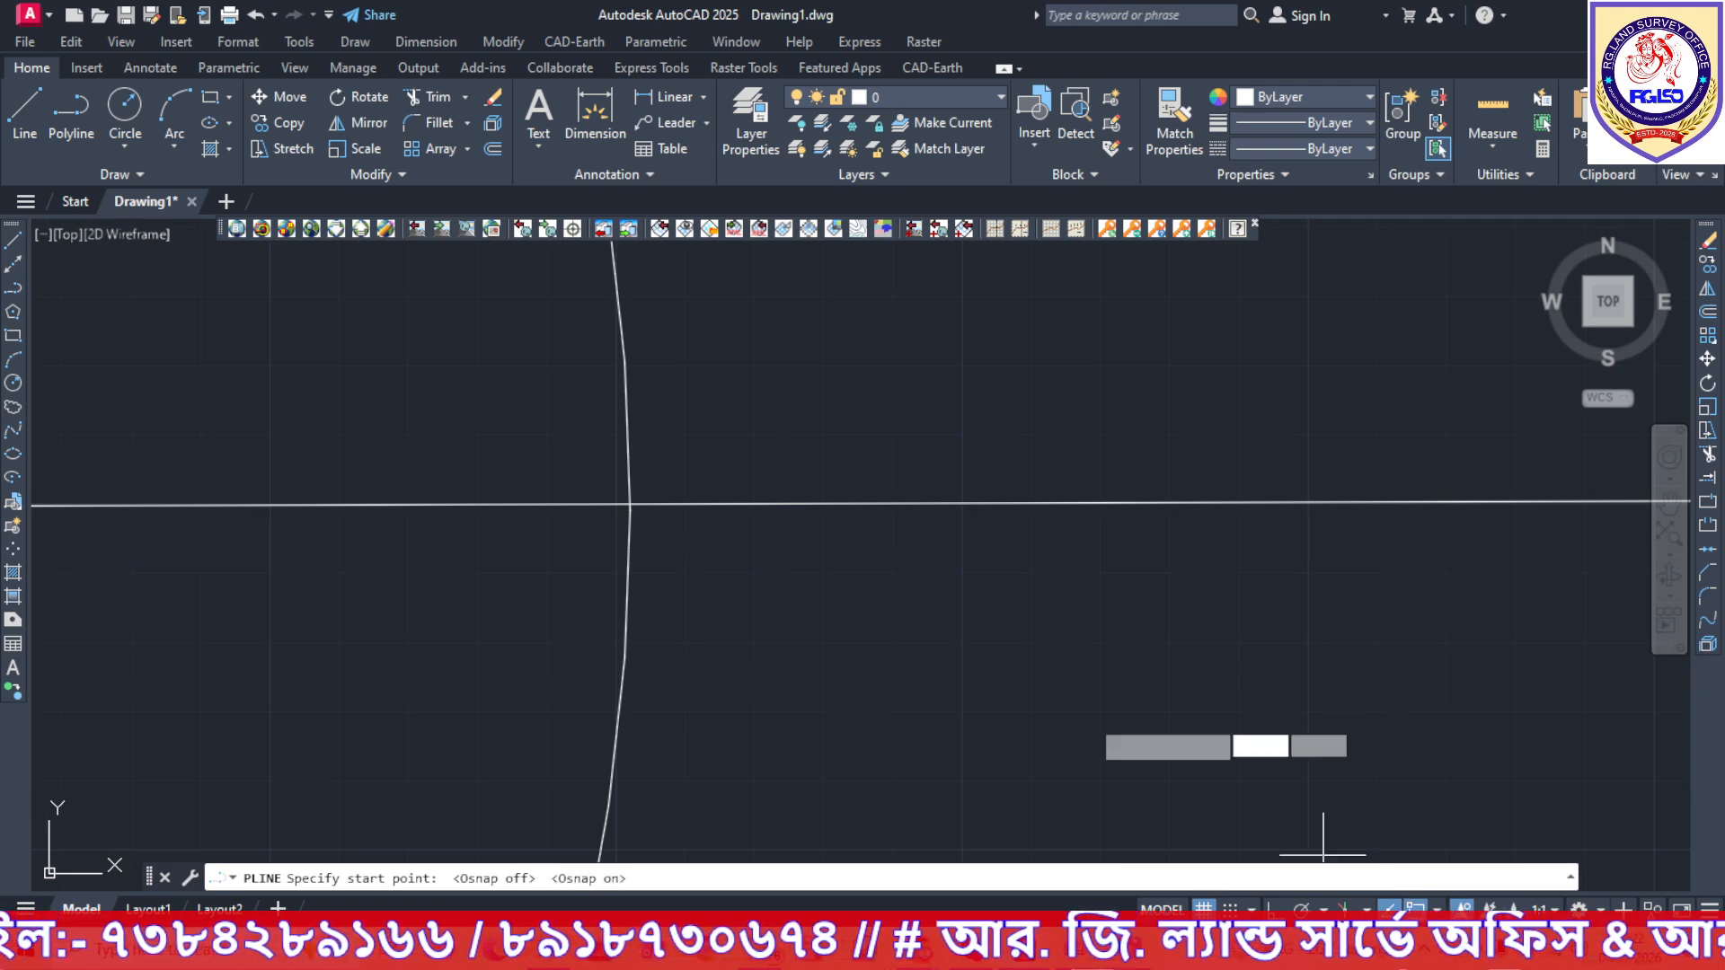
pyautogui.press('F3')
pyautogui.click(630, 504)
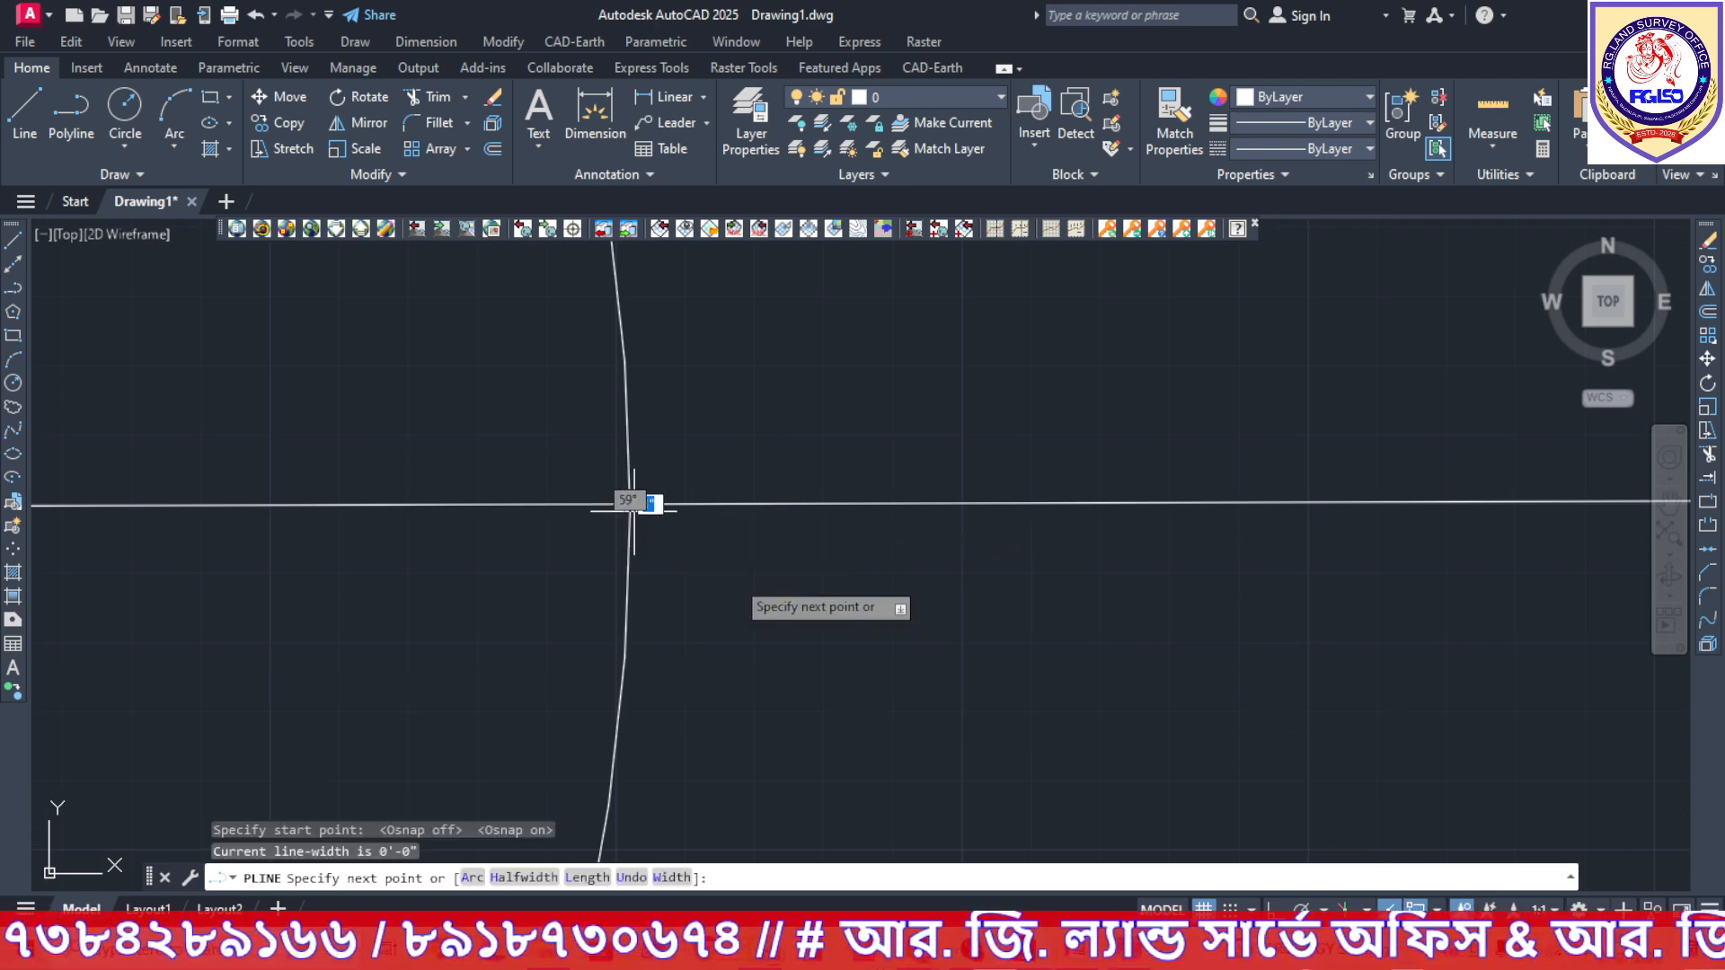
pyautogui.scroll(-4, 751, 578)
pyautogui.scroll(3, 732, 563)
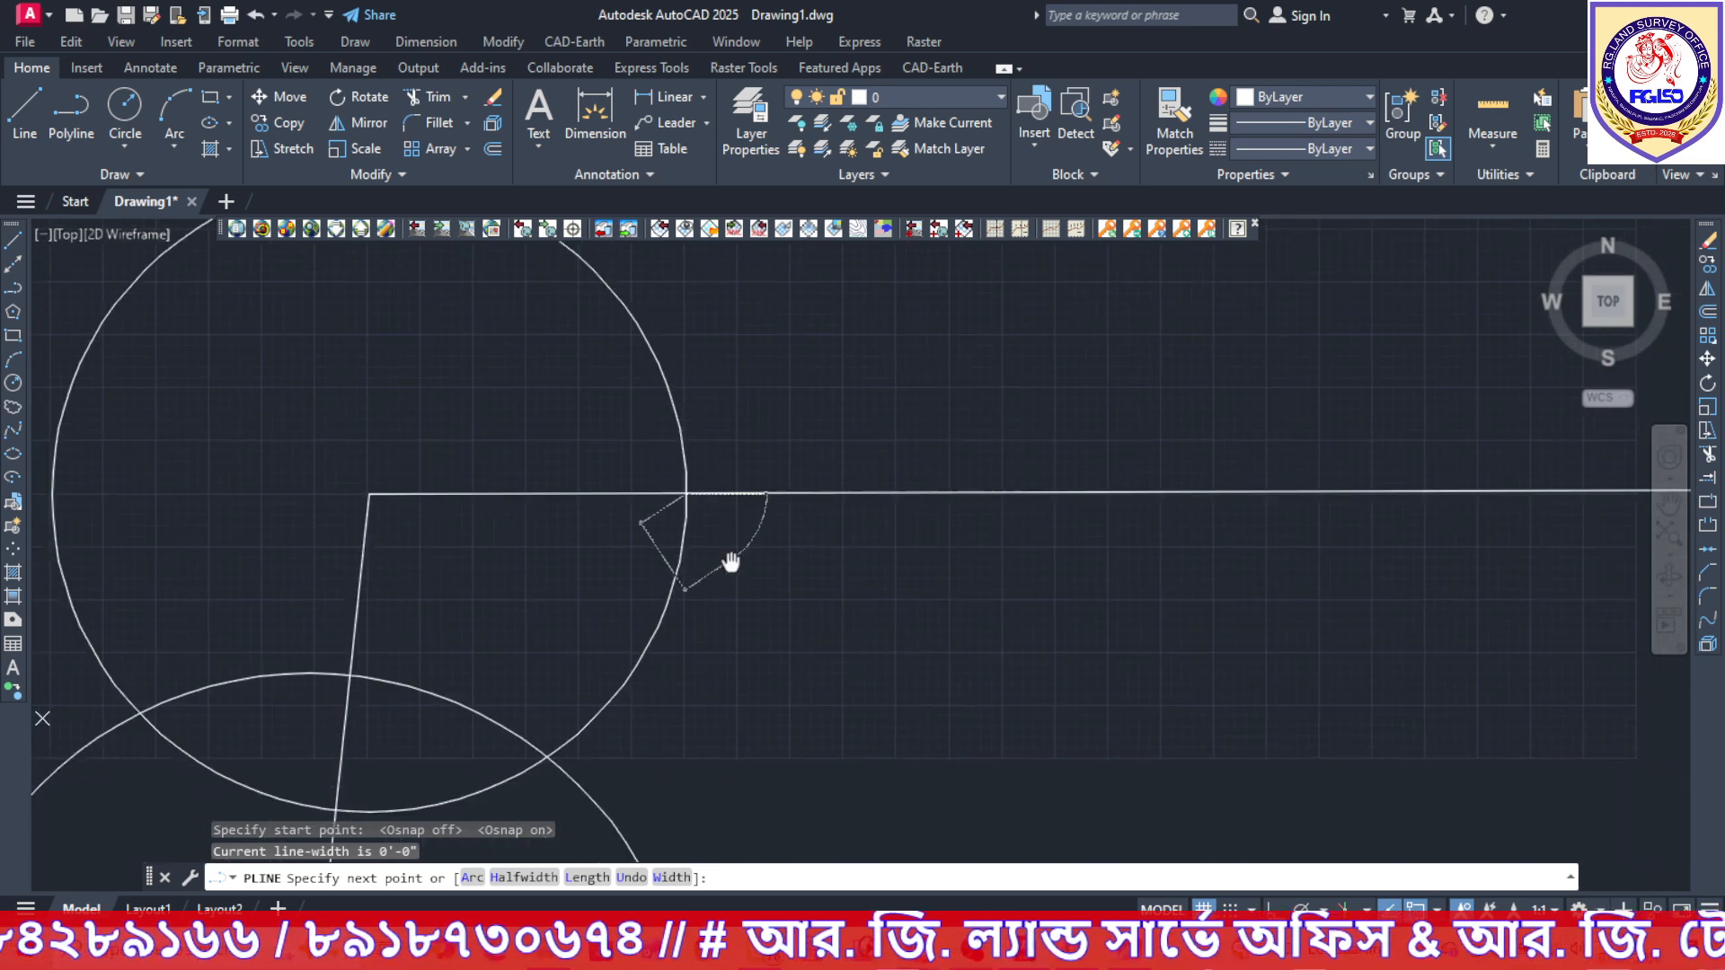
pyautogui.scroll(-5, 756, 633)
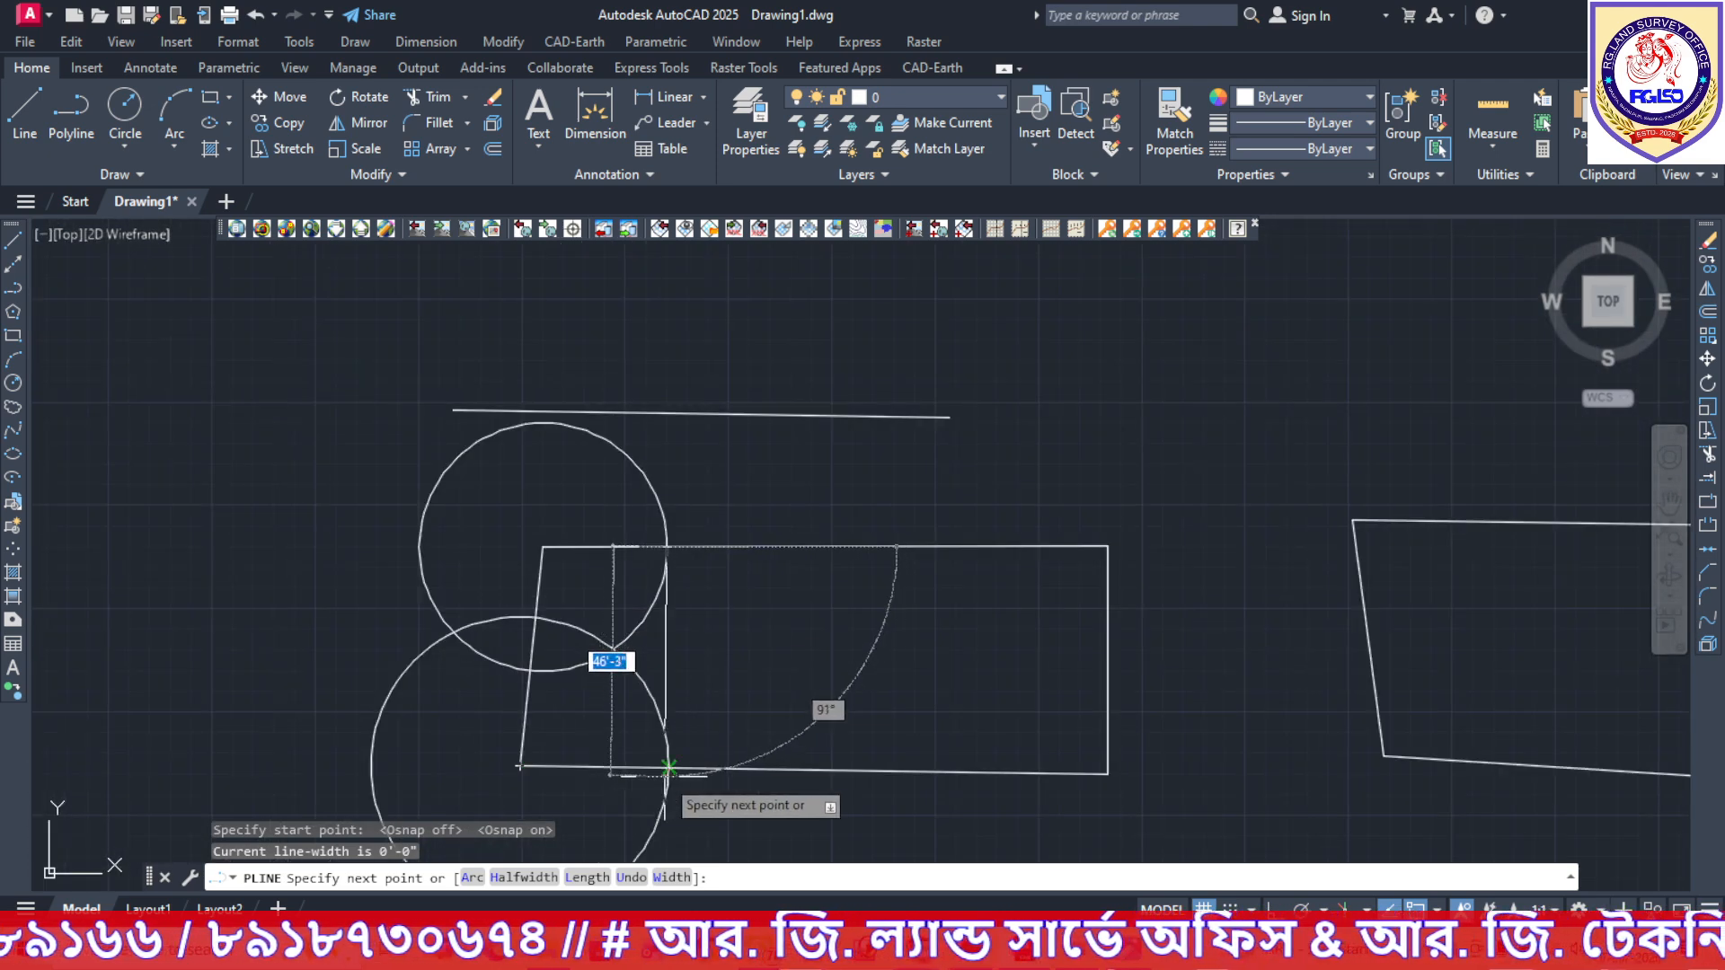
pyautogui.scroll(5, 668, 791)
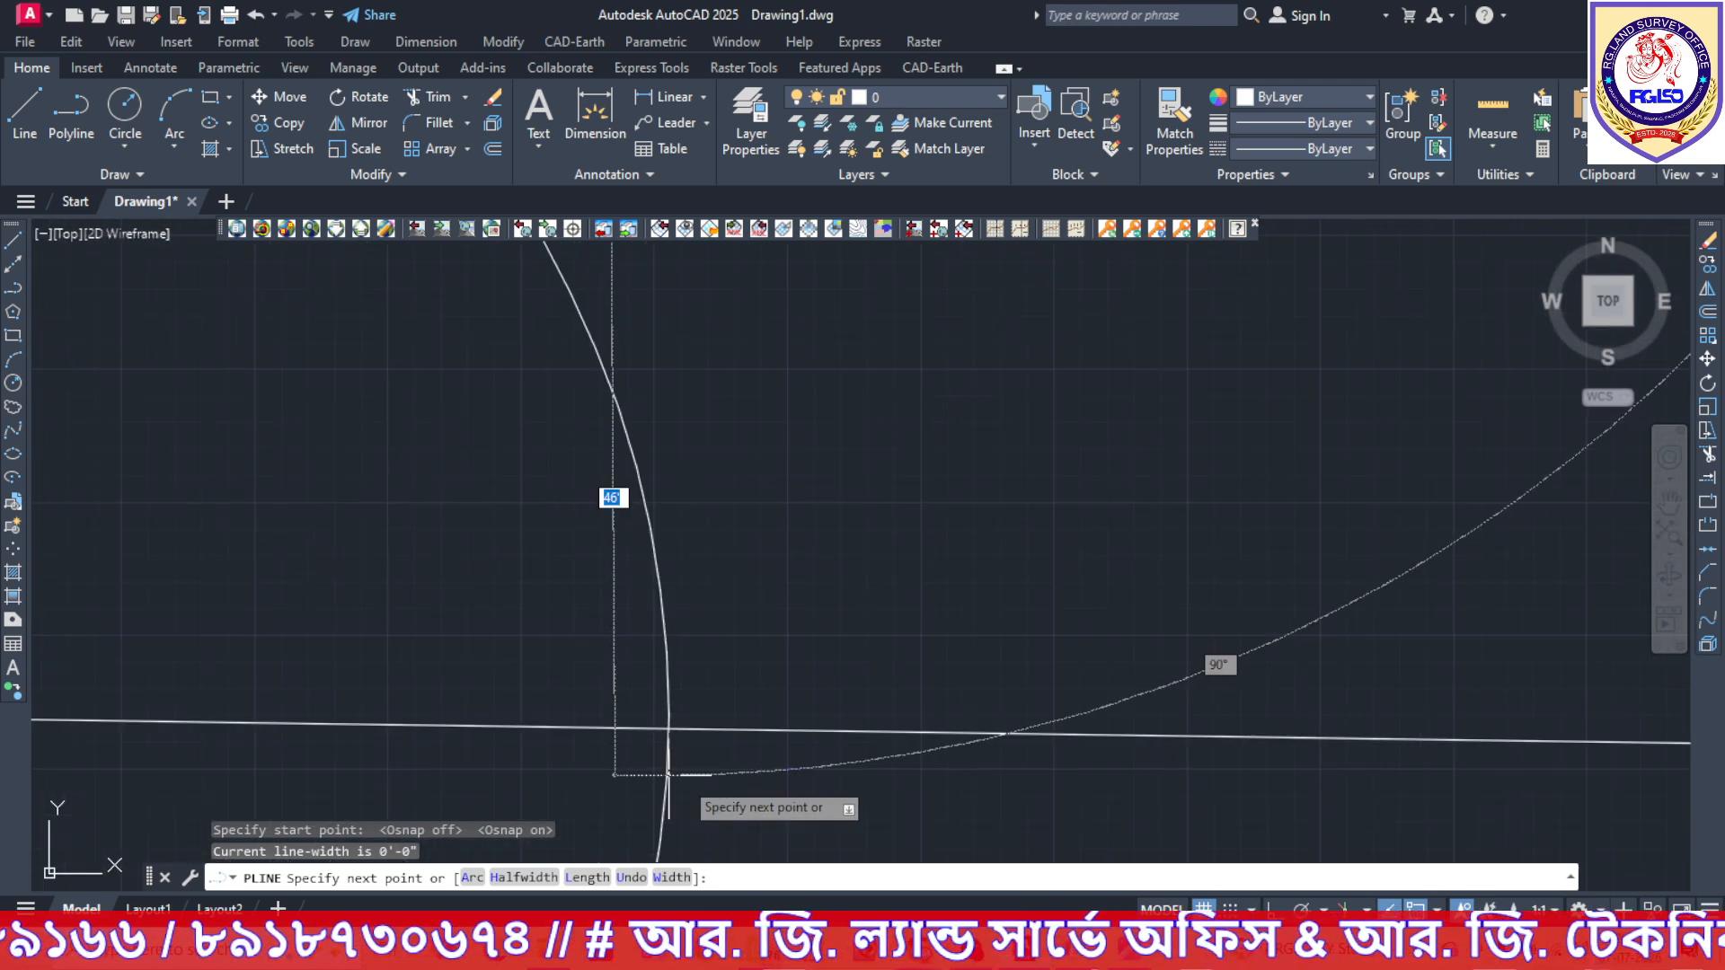
pyautogui.click(665, 724)
pyautogui.press('Escape')
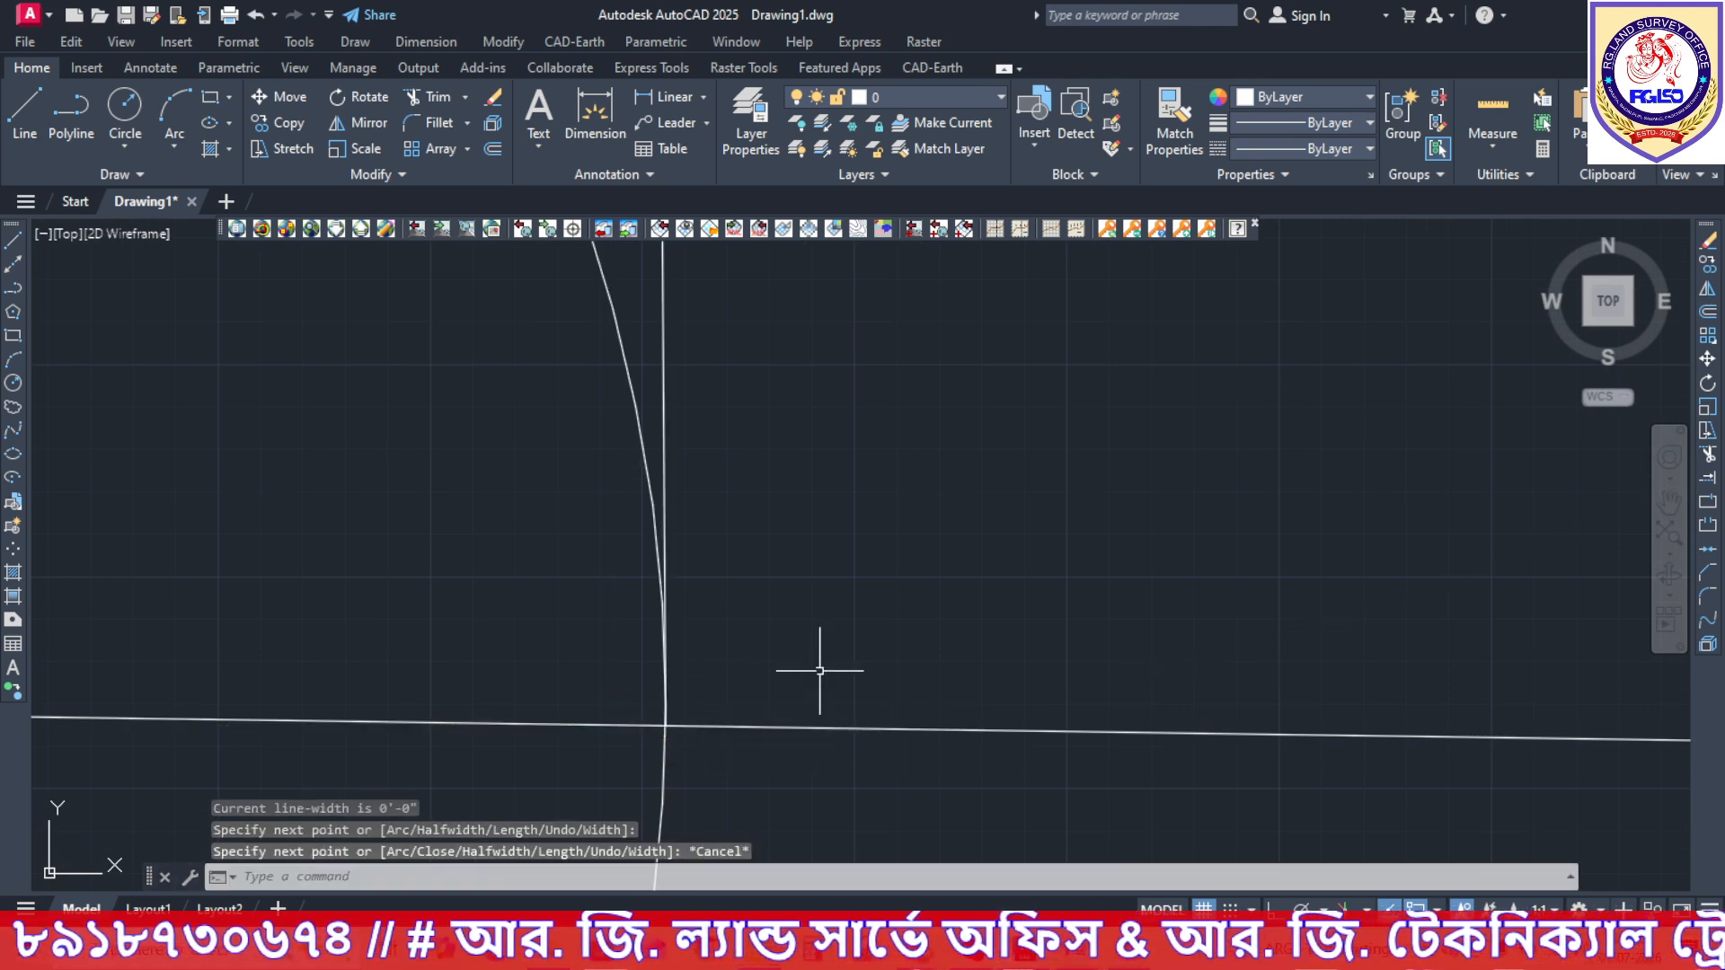
# Erase both construction circles at the left corners of the wider outline, keeping the dividing polyline.
pyautogui.scroll(-5, 822, 669)
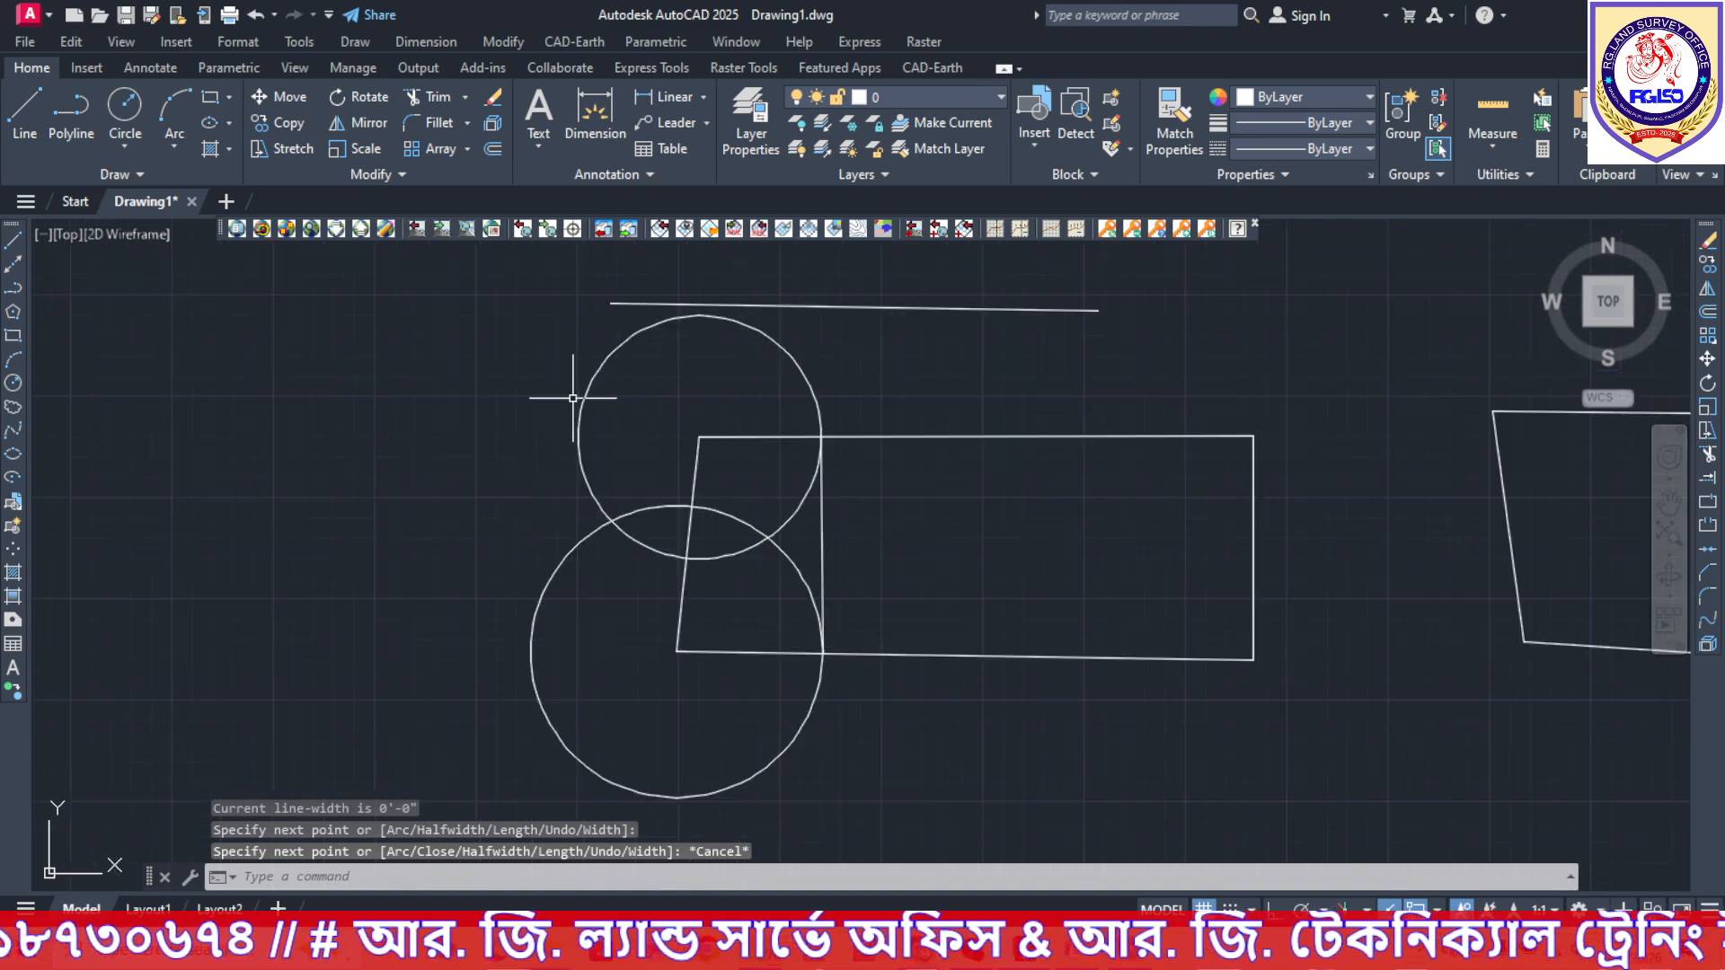
pyautogui.click(584, 386)
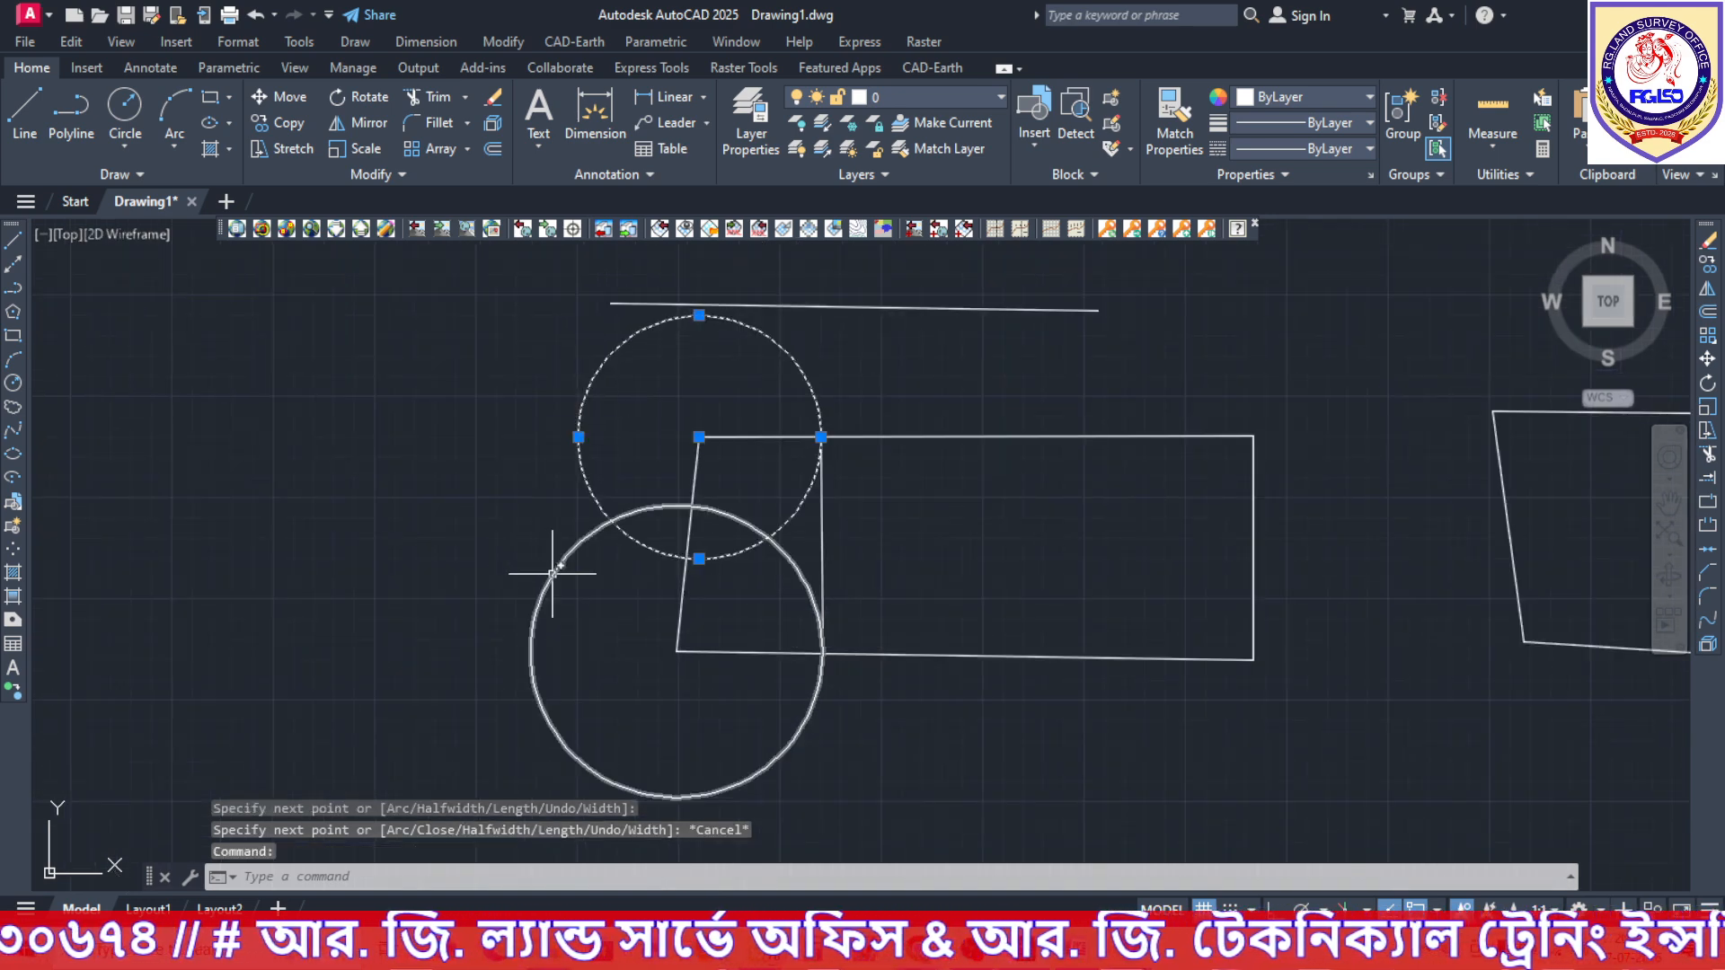
pyautogui.click(562, 568)
pyautogui.press('Escape')
pyautogui.press('Escape')
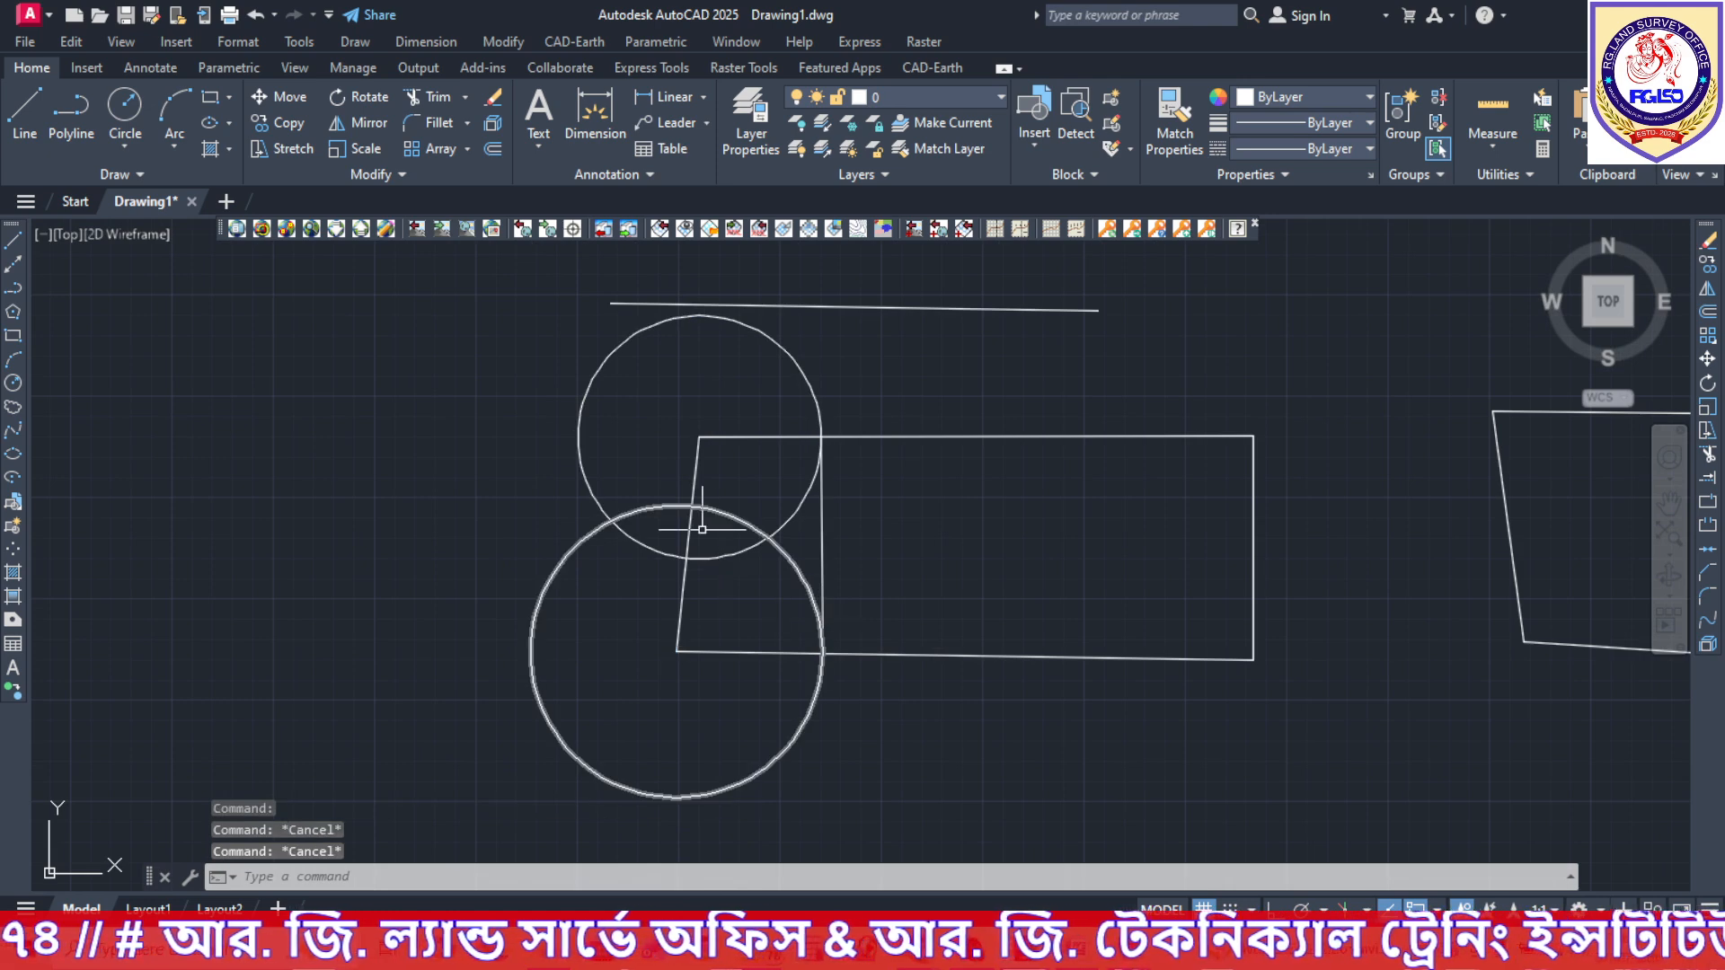
pyautogui.click(593, 494)
pyautogui.click(569, 558)
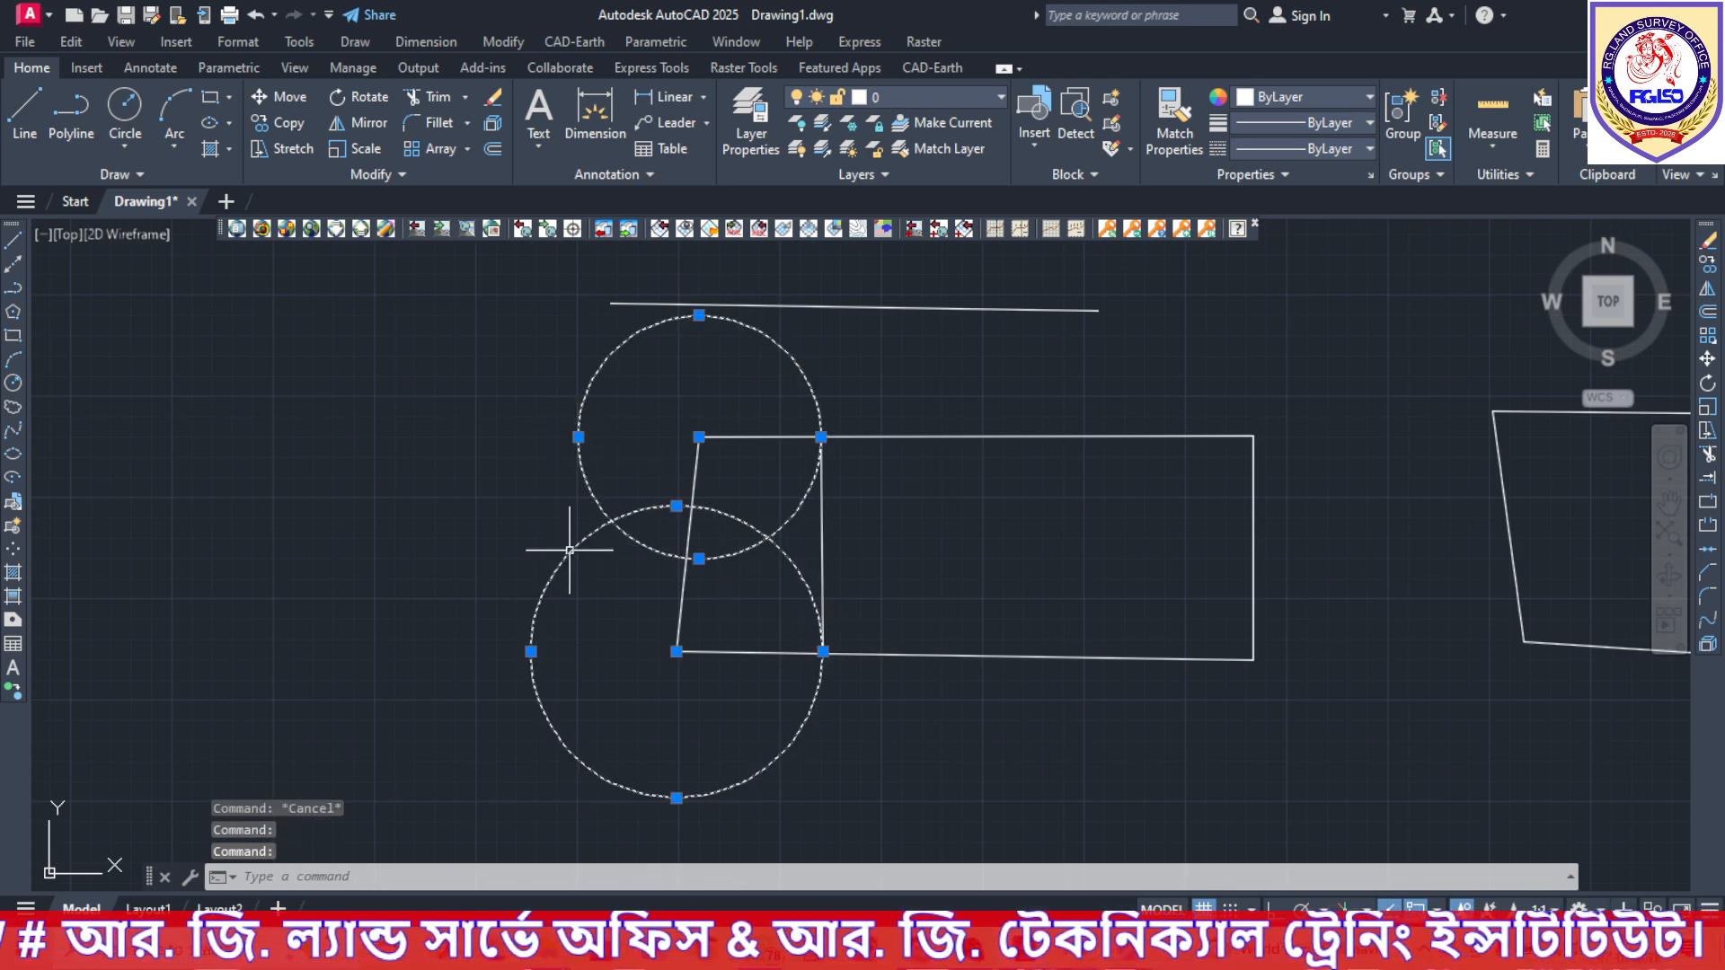
pyautogui.click(493, 99)
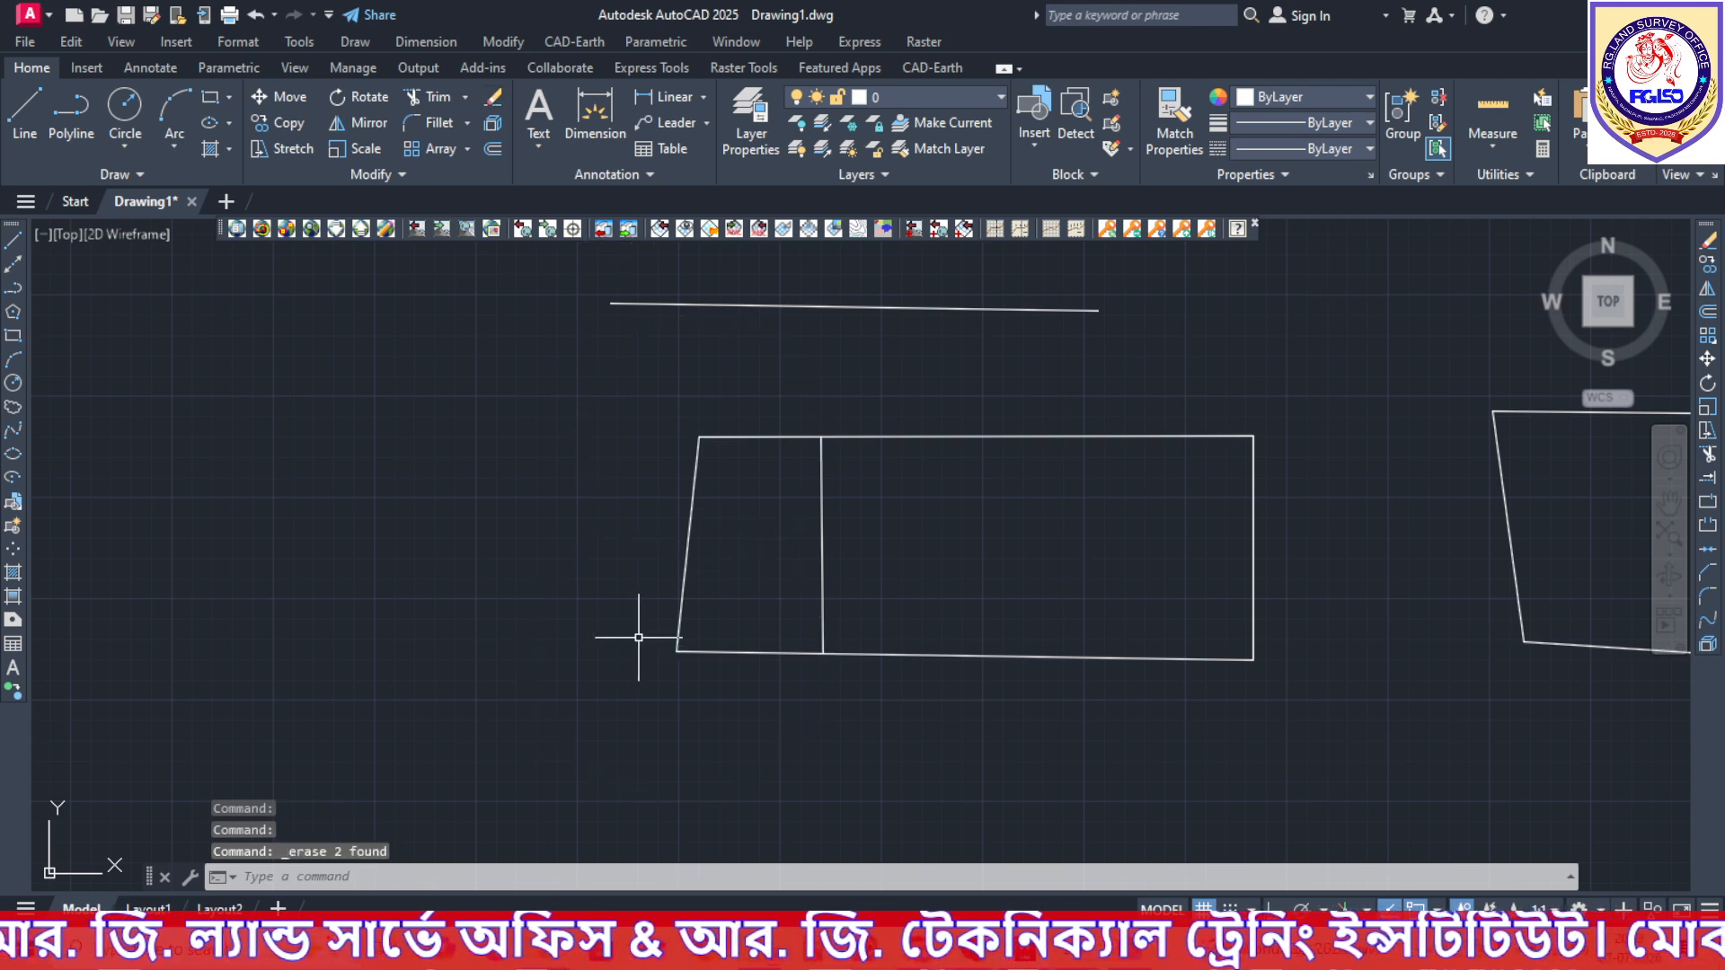
# Add an aligned dimension above the upper edge, from the outline's upper-left corner to the dividing line.
pyautogui.moveTo(825, 397); pyautogui.dragTo(806, 463, button='middle')
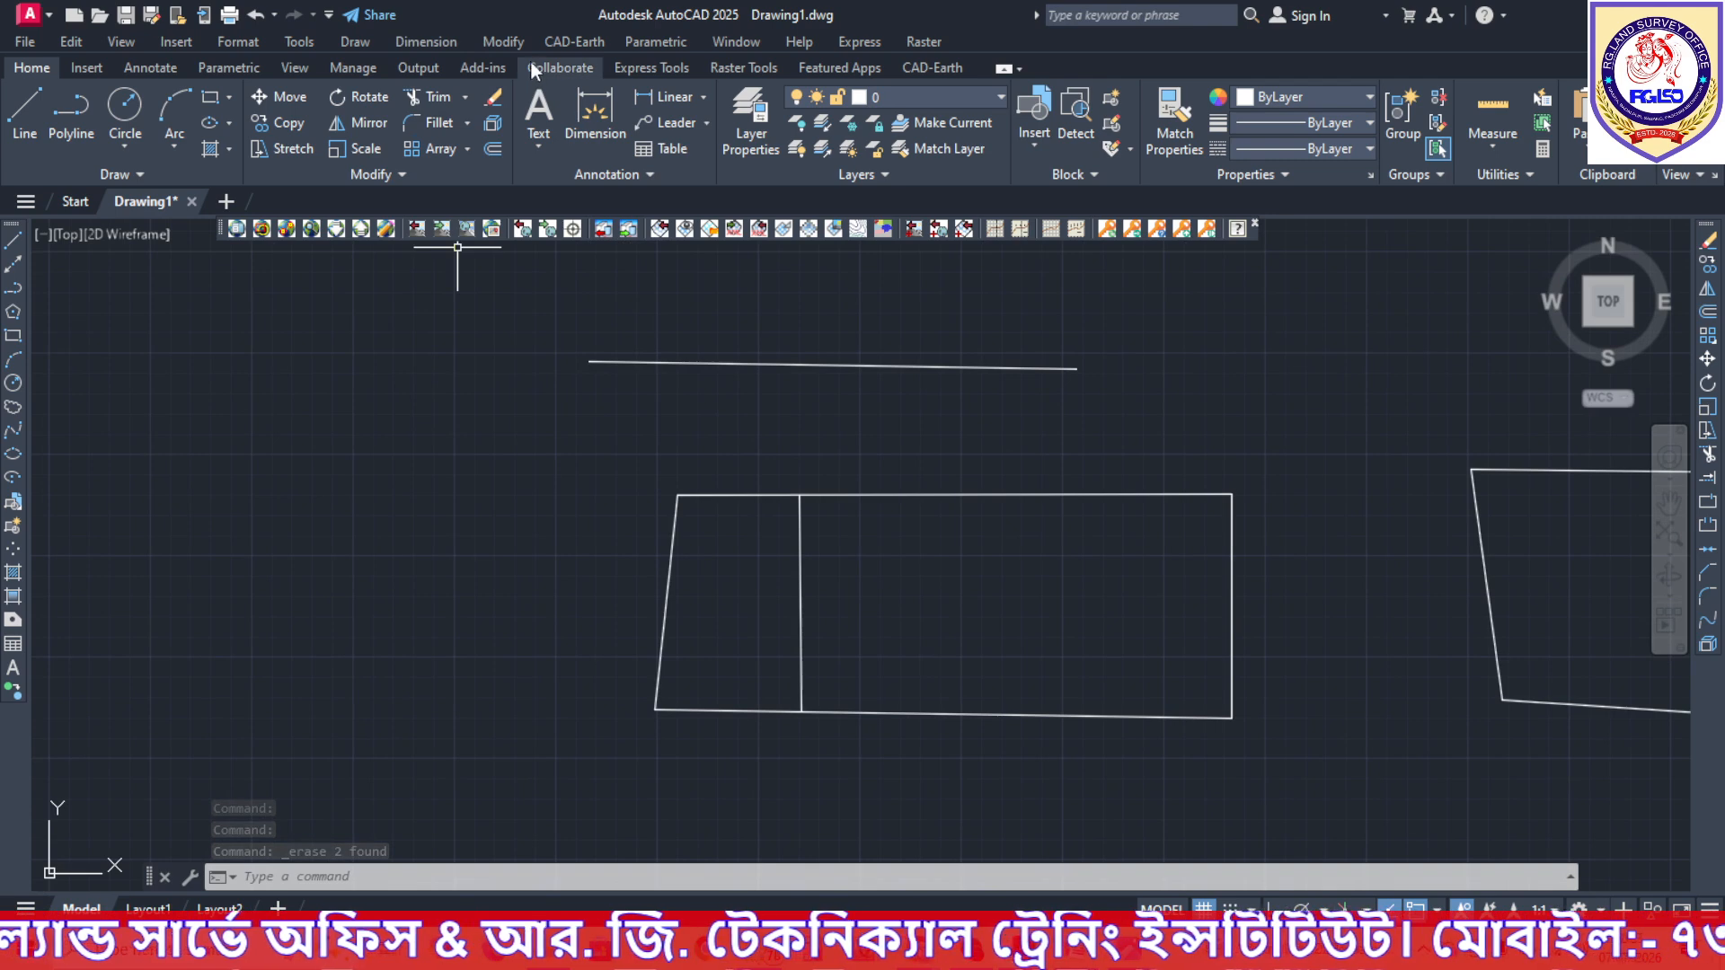
pyautogui.click(426, 42)
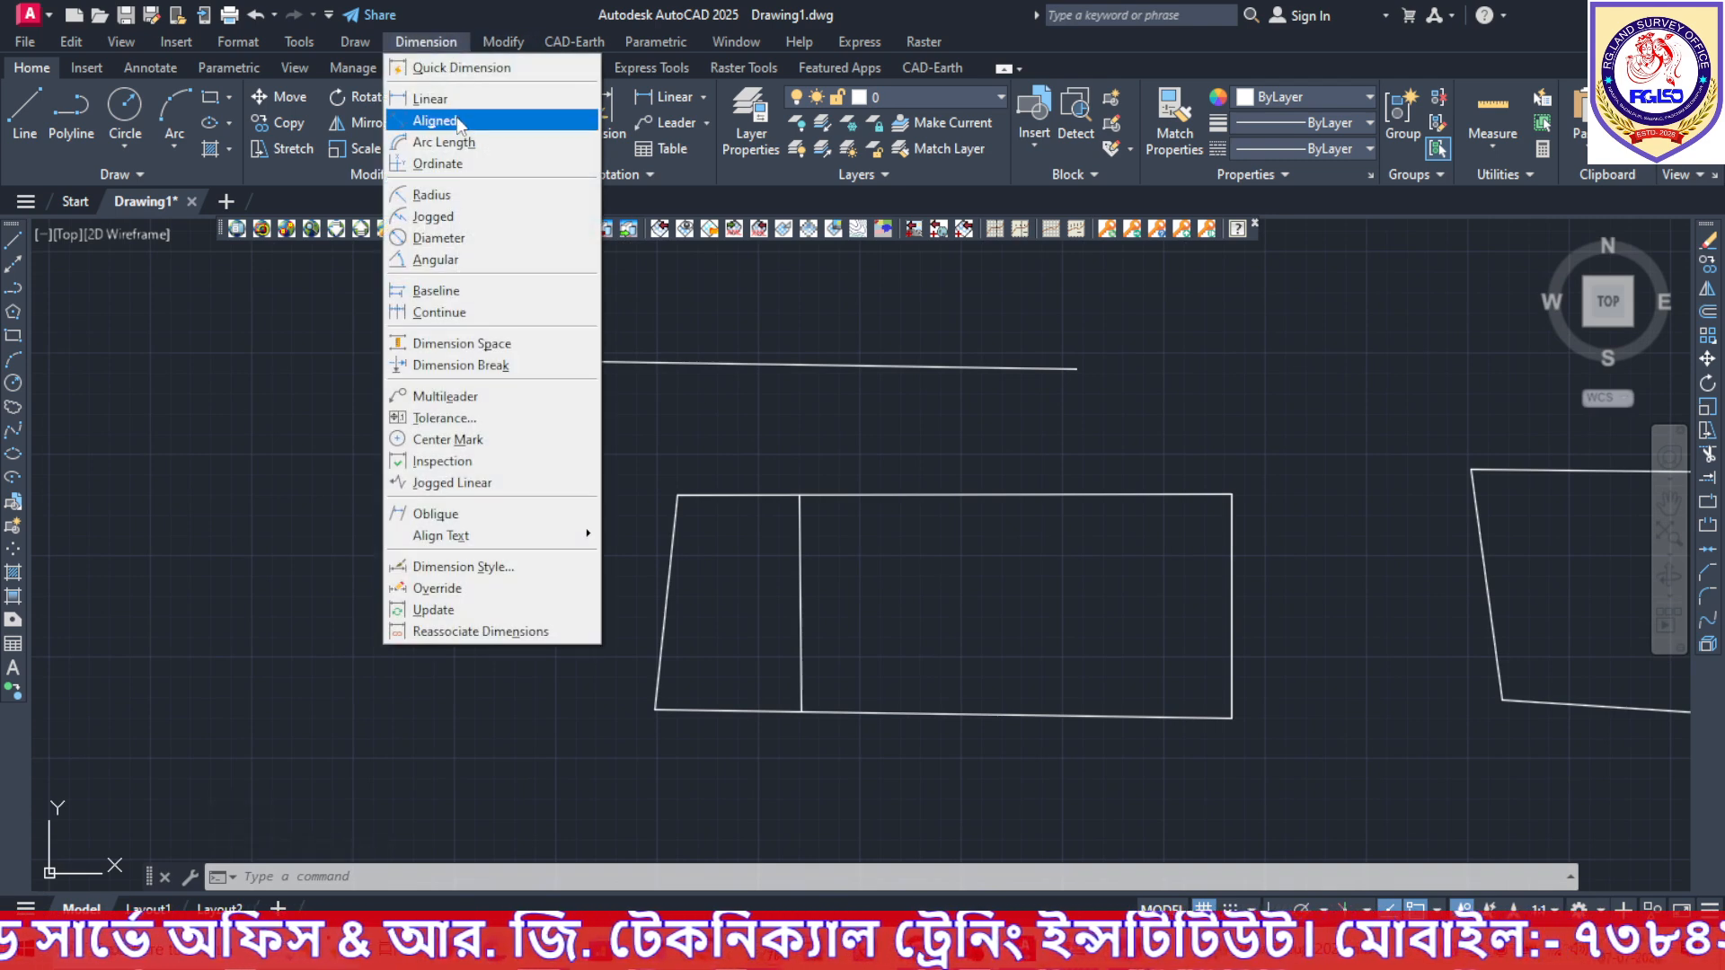
pyautogui.click(440, 121)
pyautogui.click(678, 496)
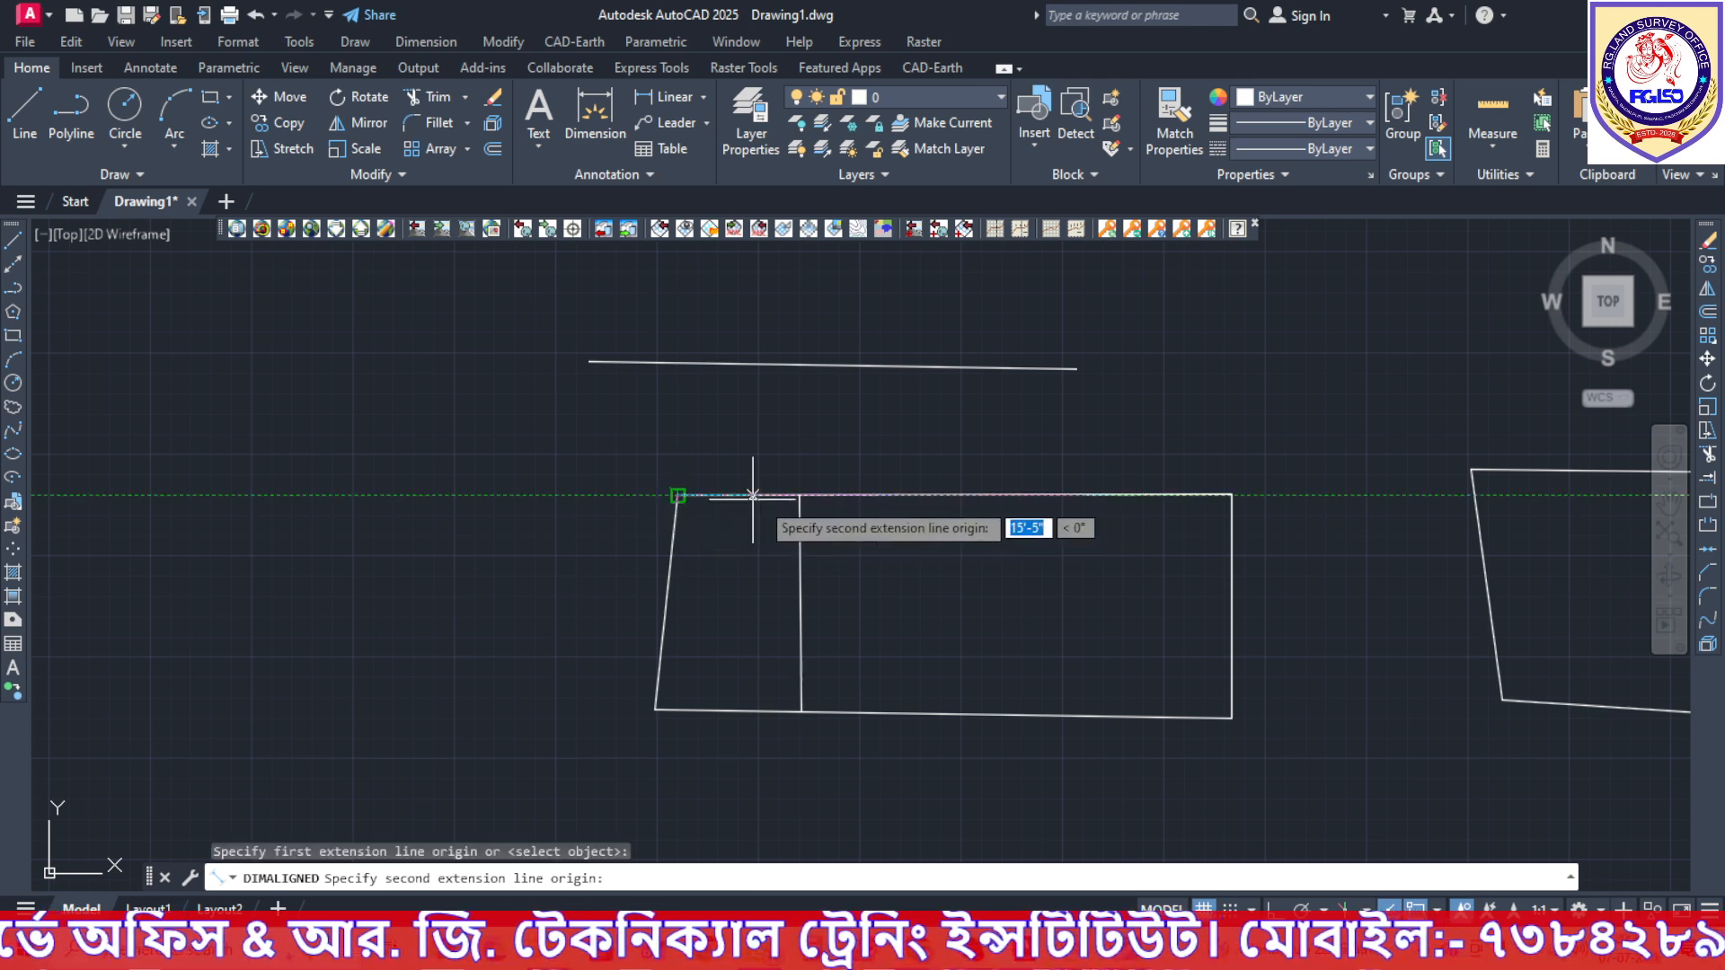
pyautogui.click(801, 495)
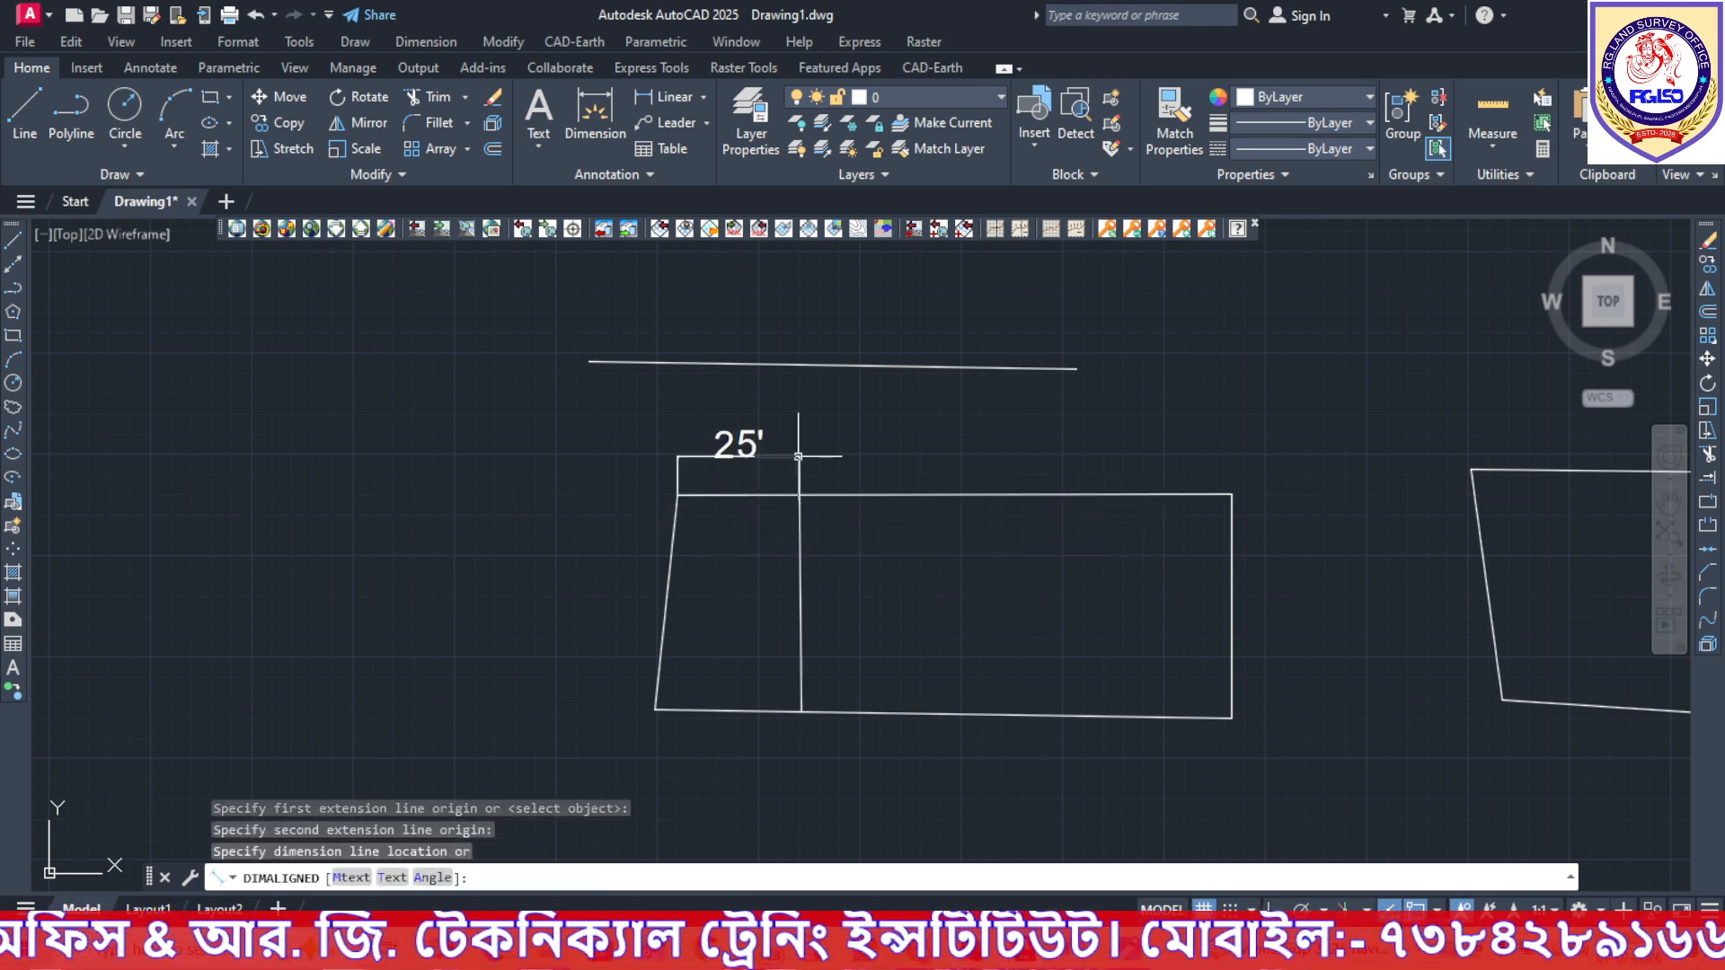
pyautogui.click(799, 457)
# Add an aligned dimension below the lower edge, from the outline's lower-left corner to the dividing line.
pyautogui.press('Return')
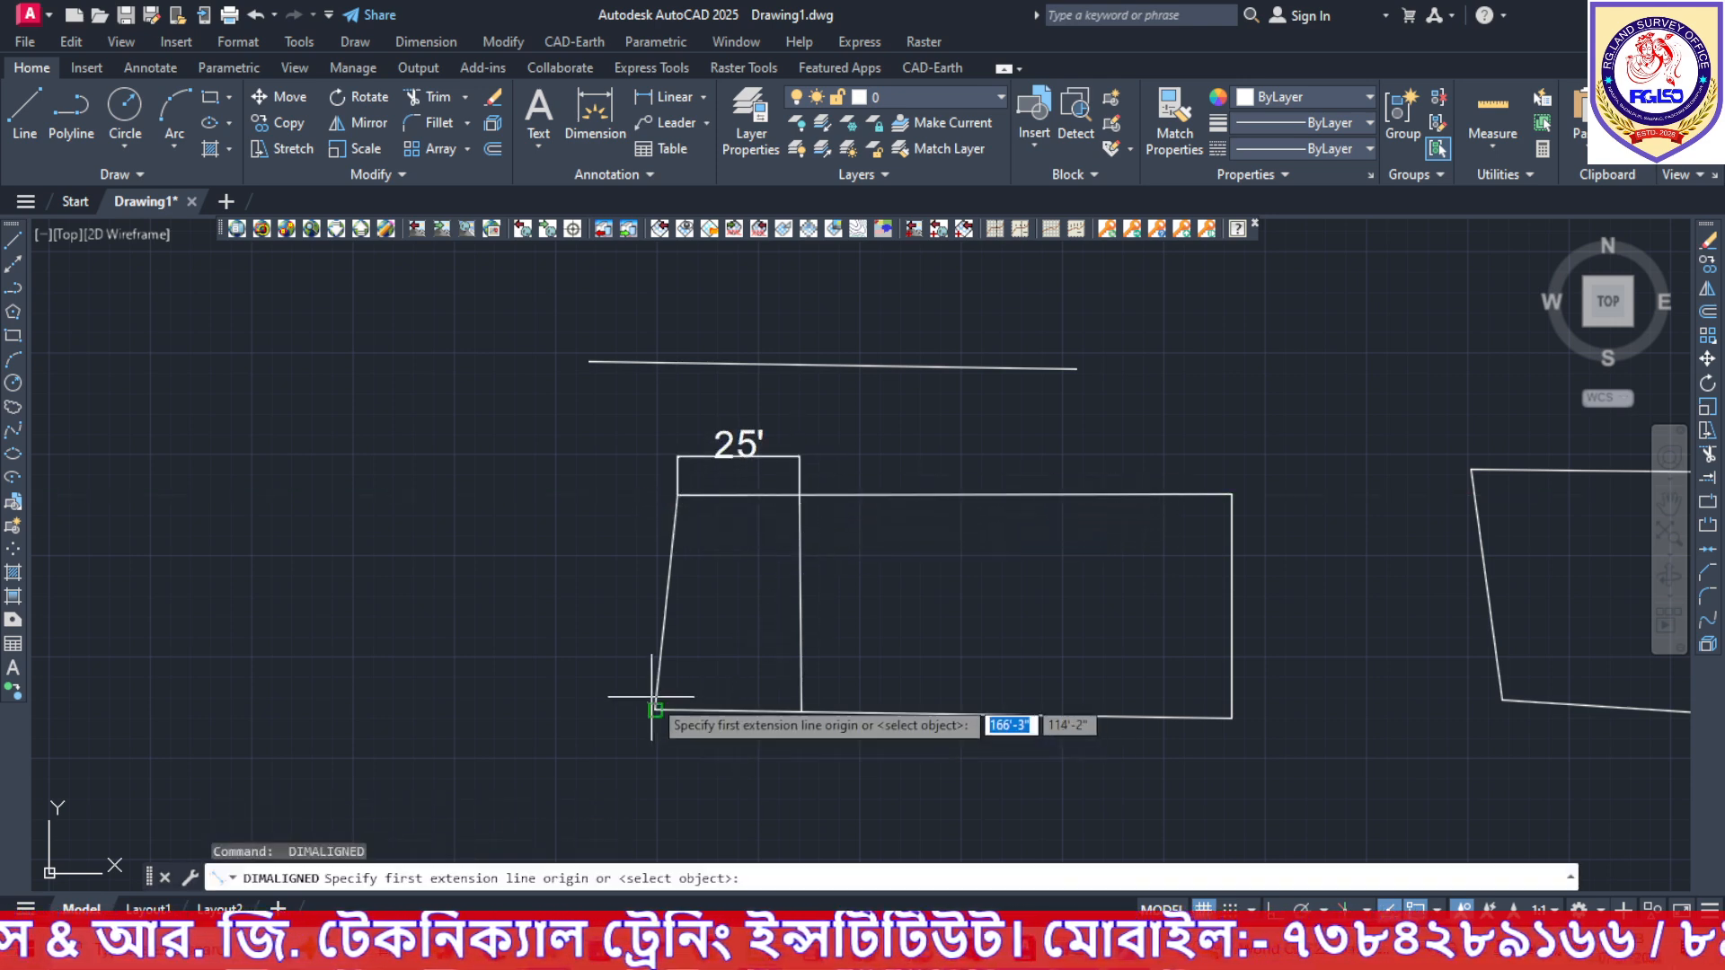
pyautogui.click(655, 709)
pyautogui.click(802, 712)
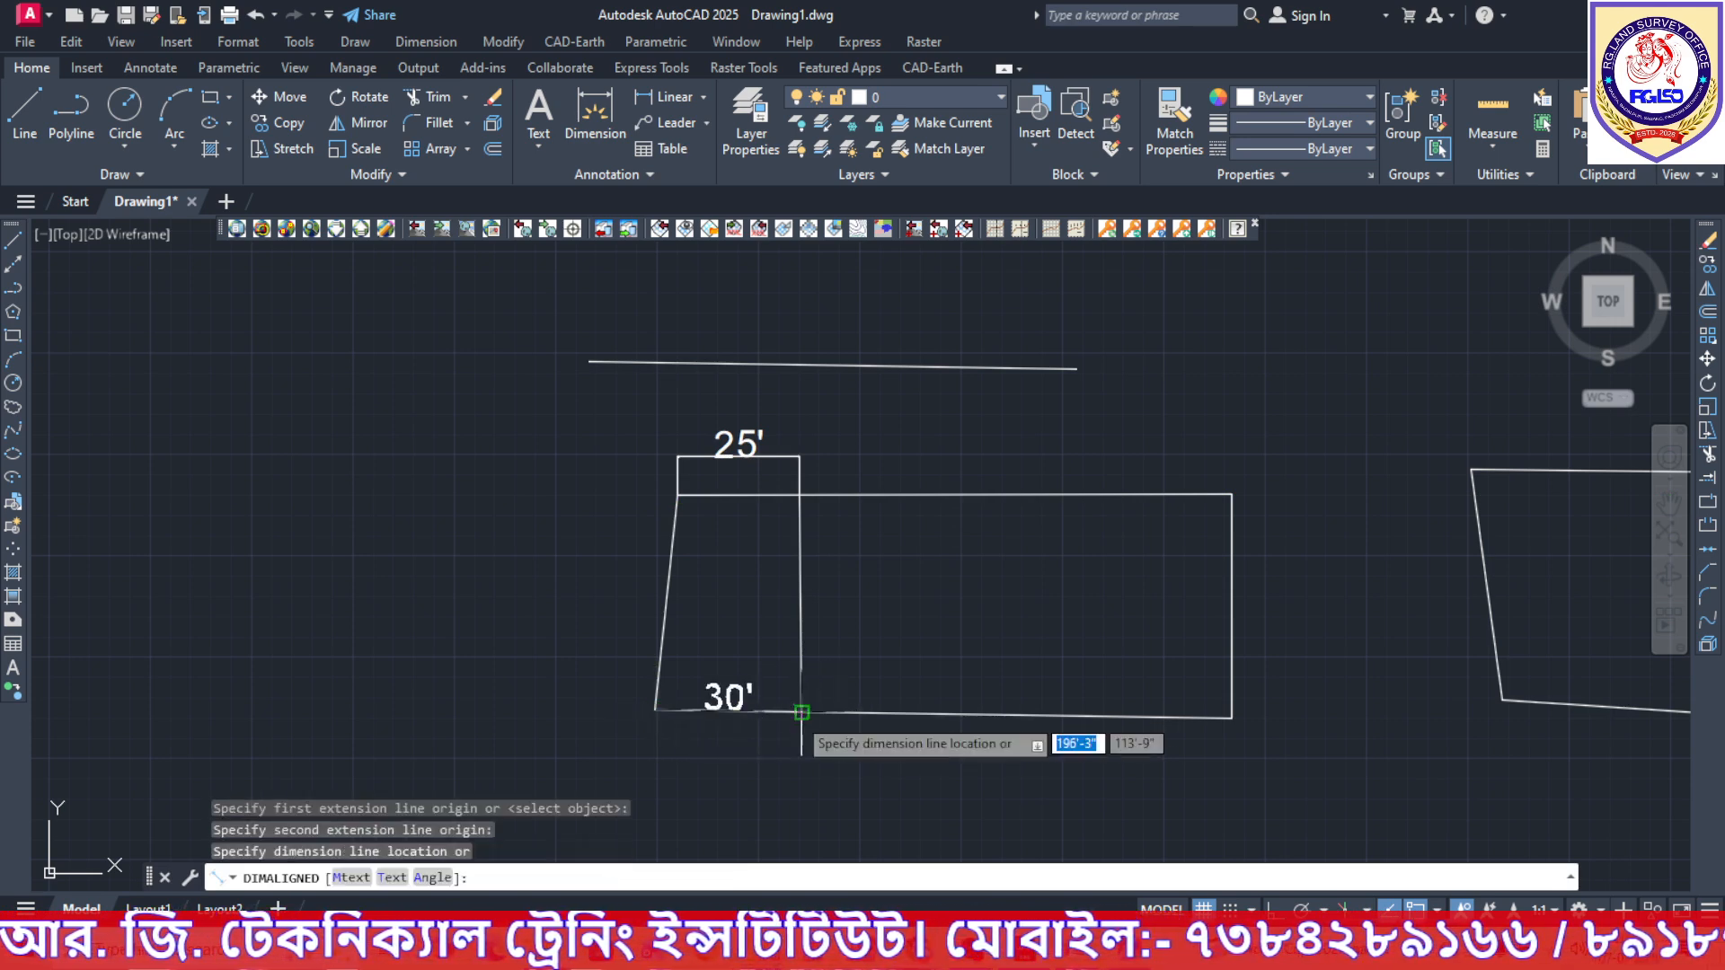
pyautogui.click(796, 756)
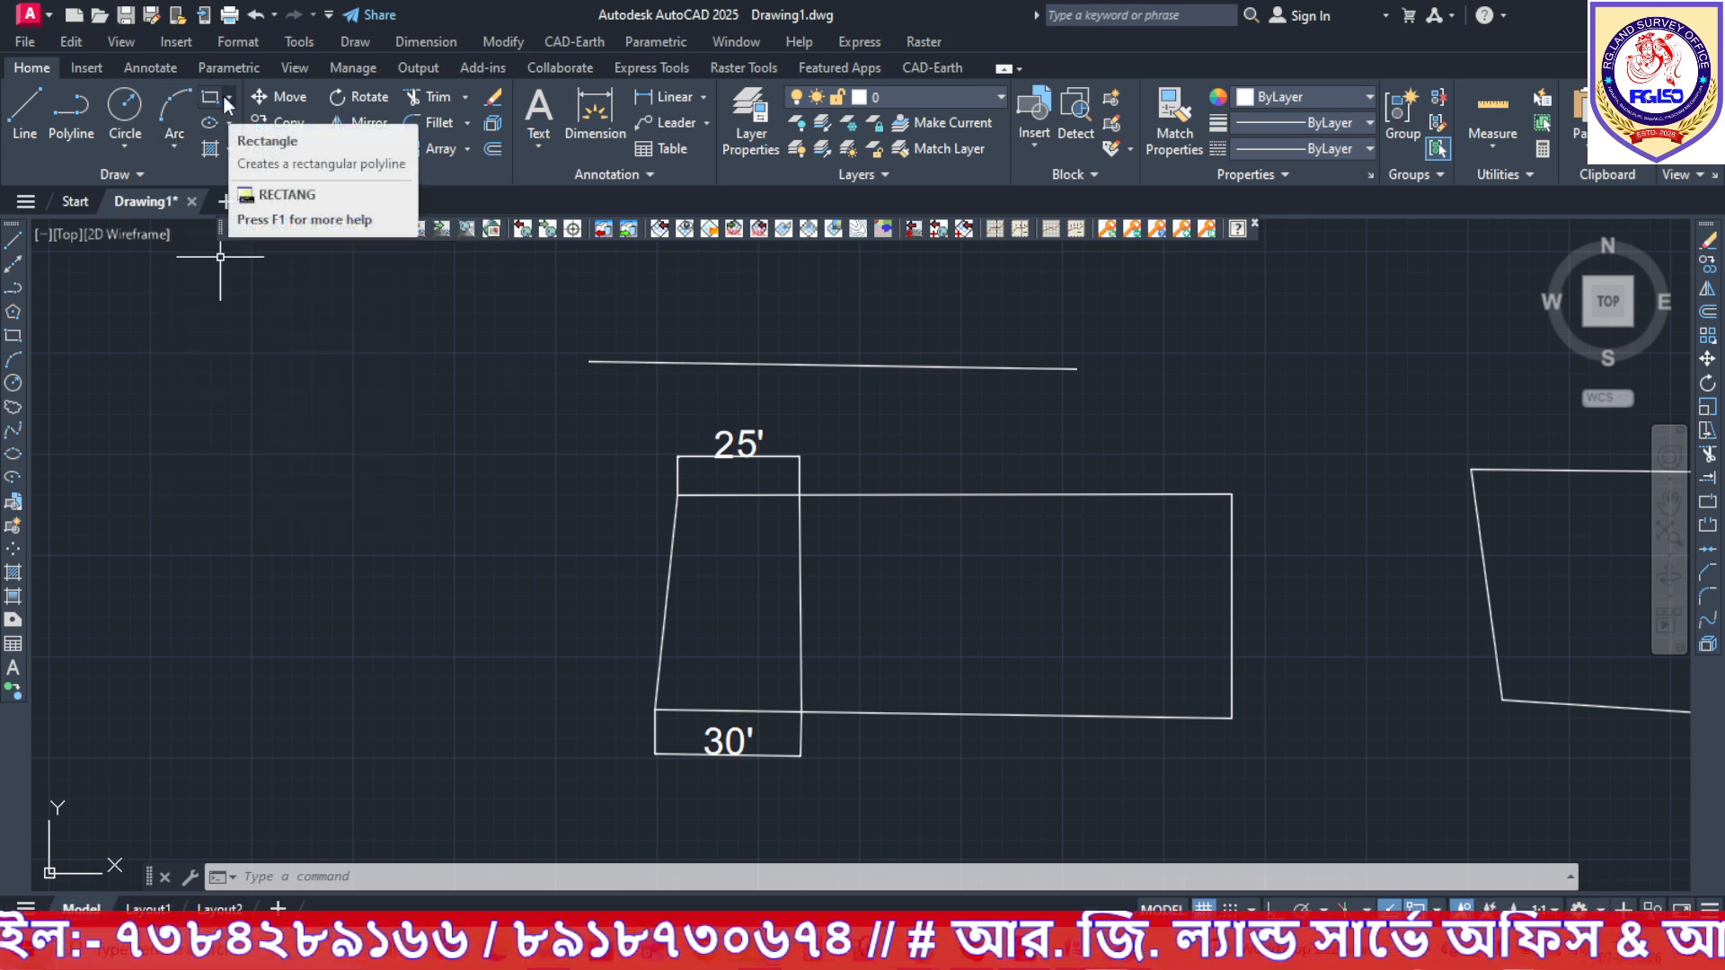
pyautogui.scroll(2, 319, 421)
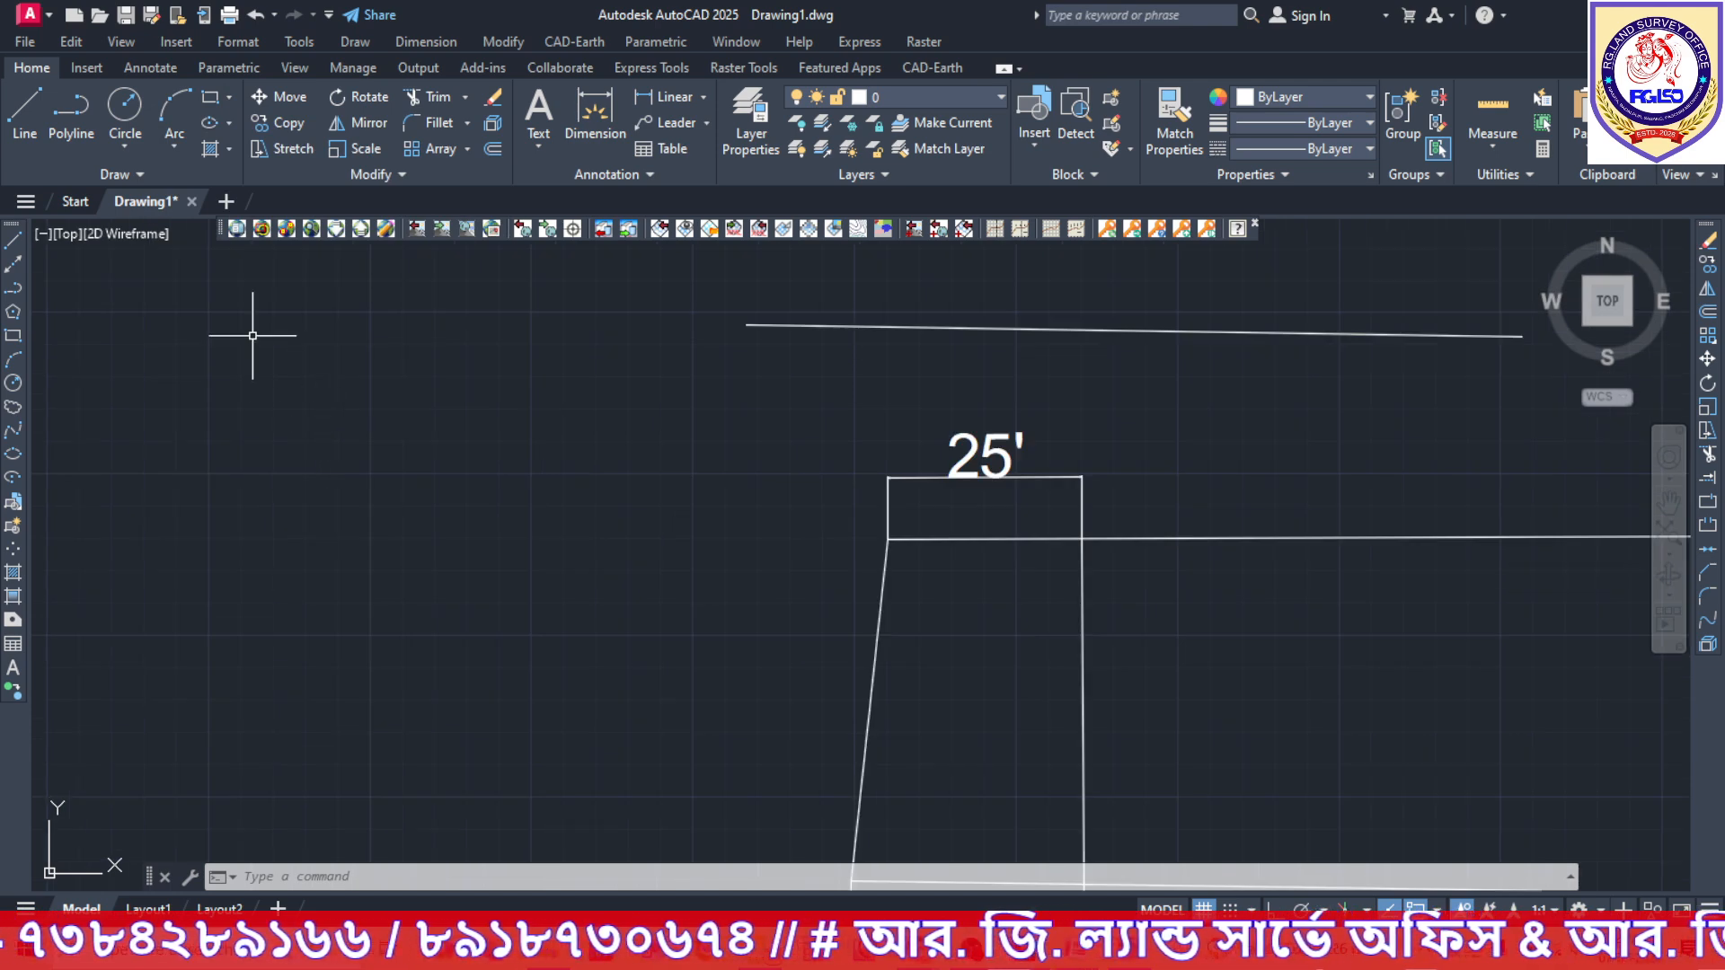
pyautogui.scroll(-2, 252, 335)
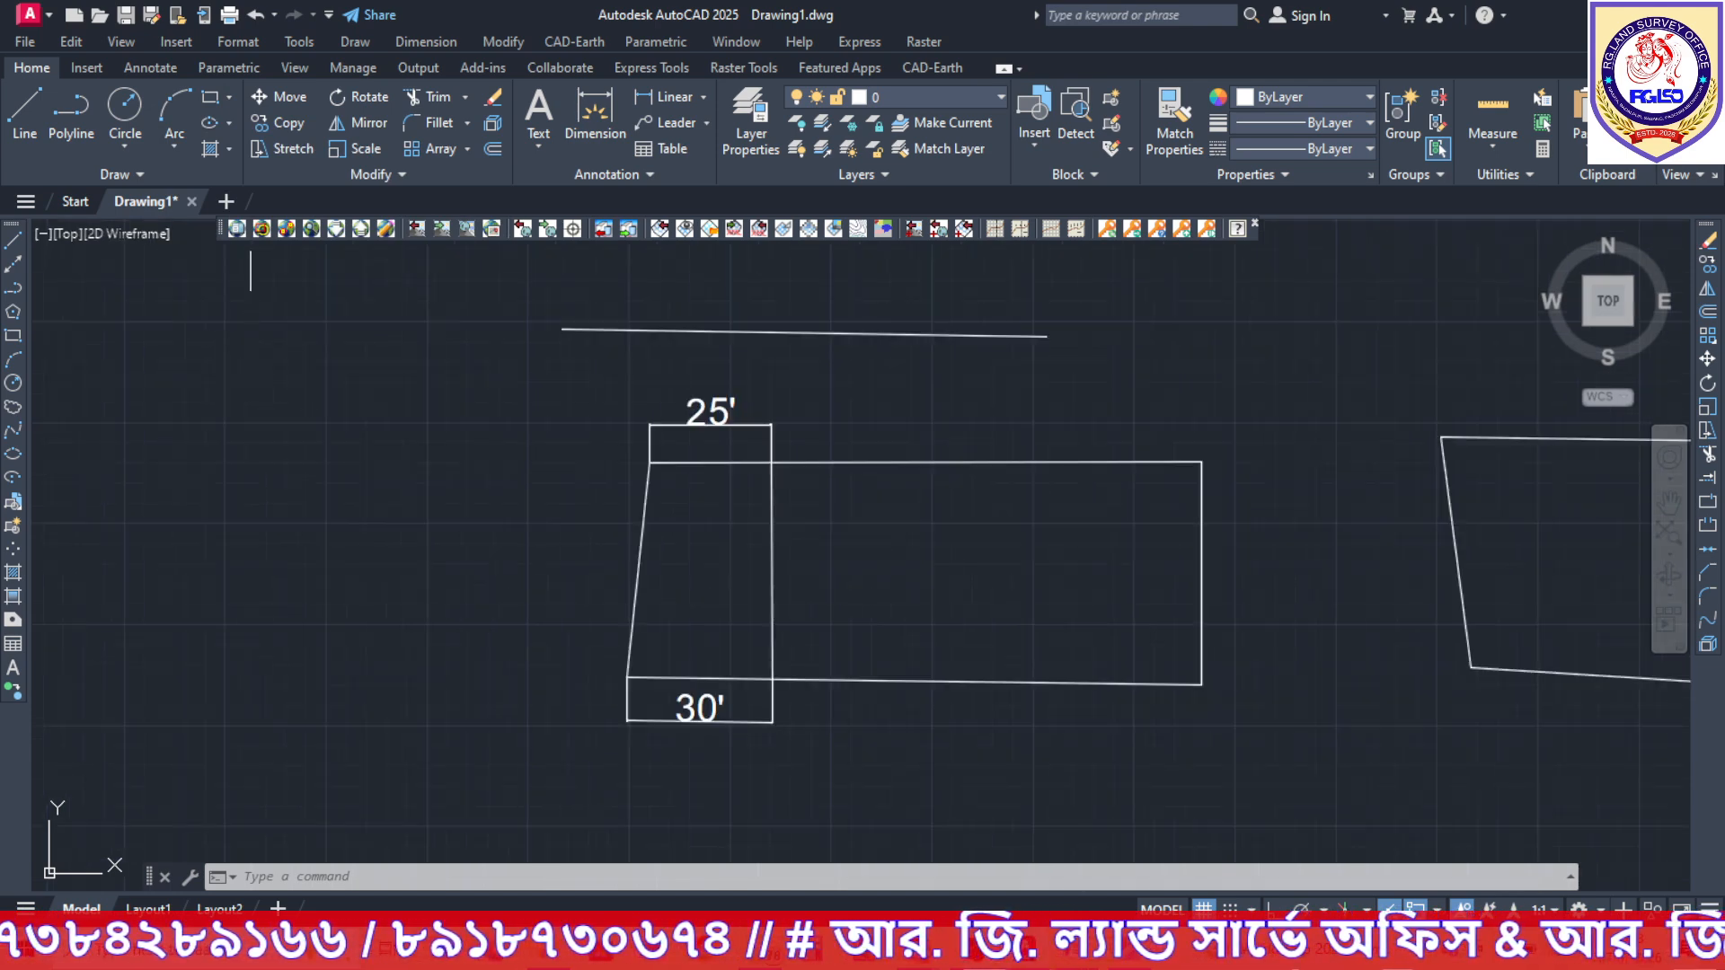
pyautogui.click(214, 95)
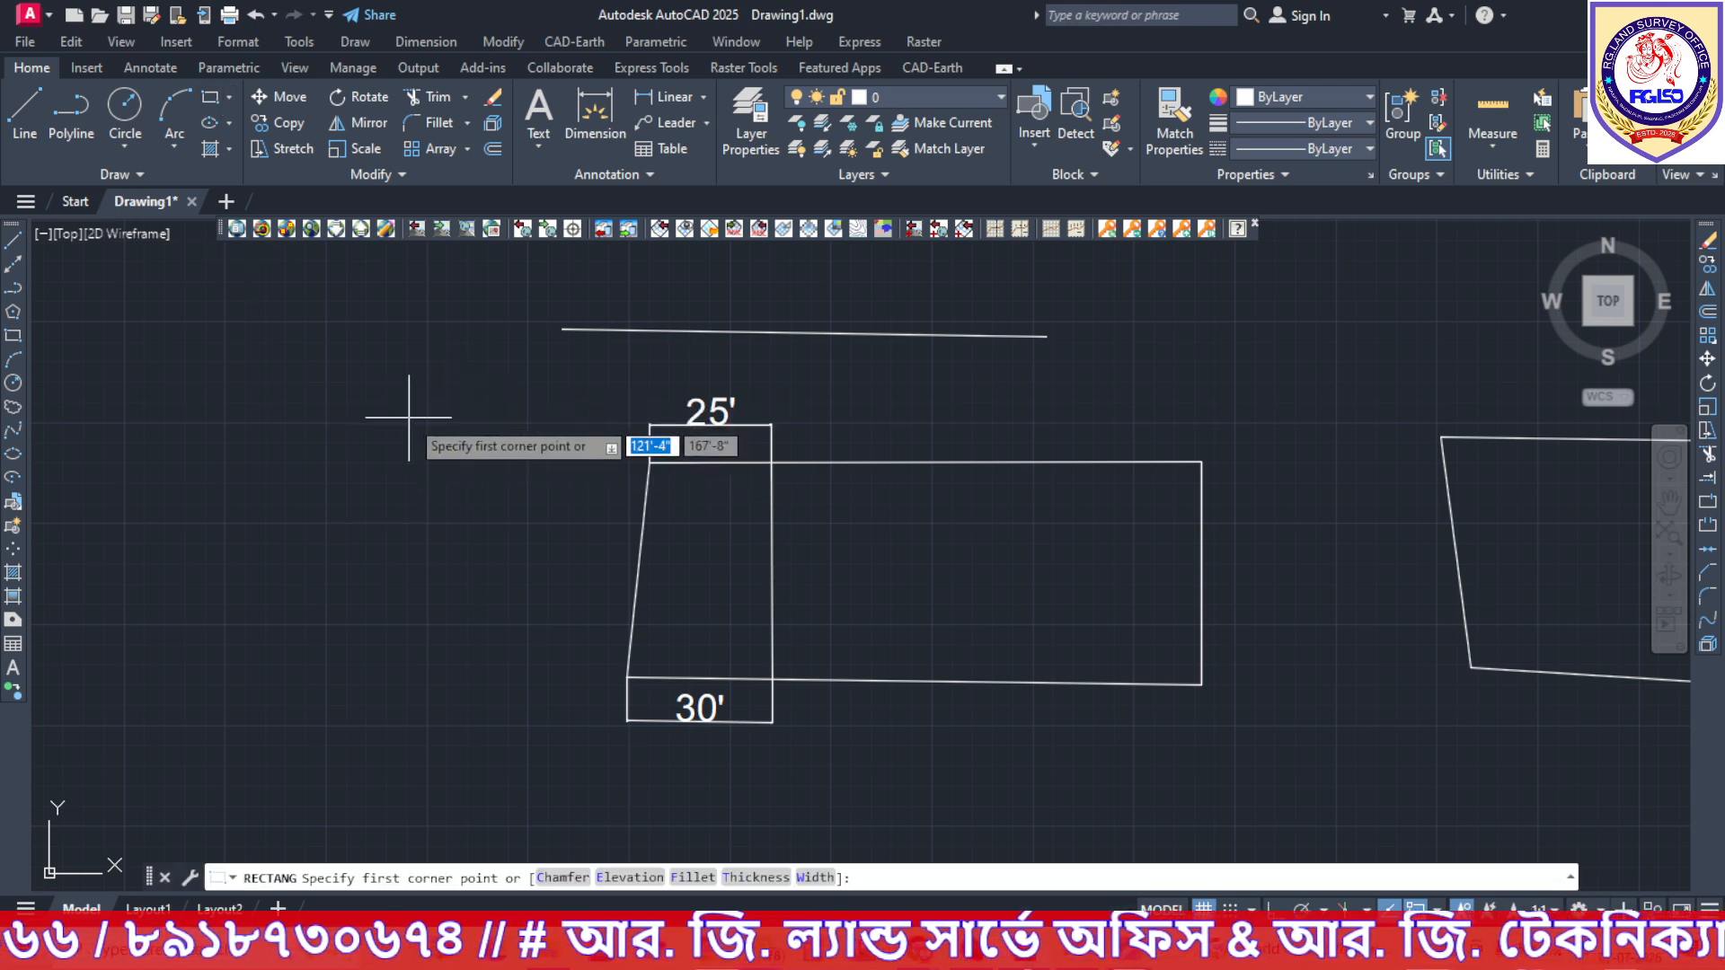
pyautogui.press('Escape')
# Draw a closed four-sided polyline in the empty area left of the plot with the 25' and 30' dimensions.
pyautogui.click(79, 122)
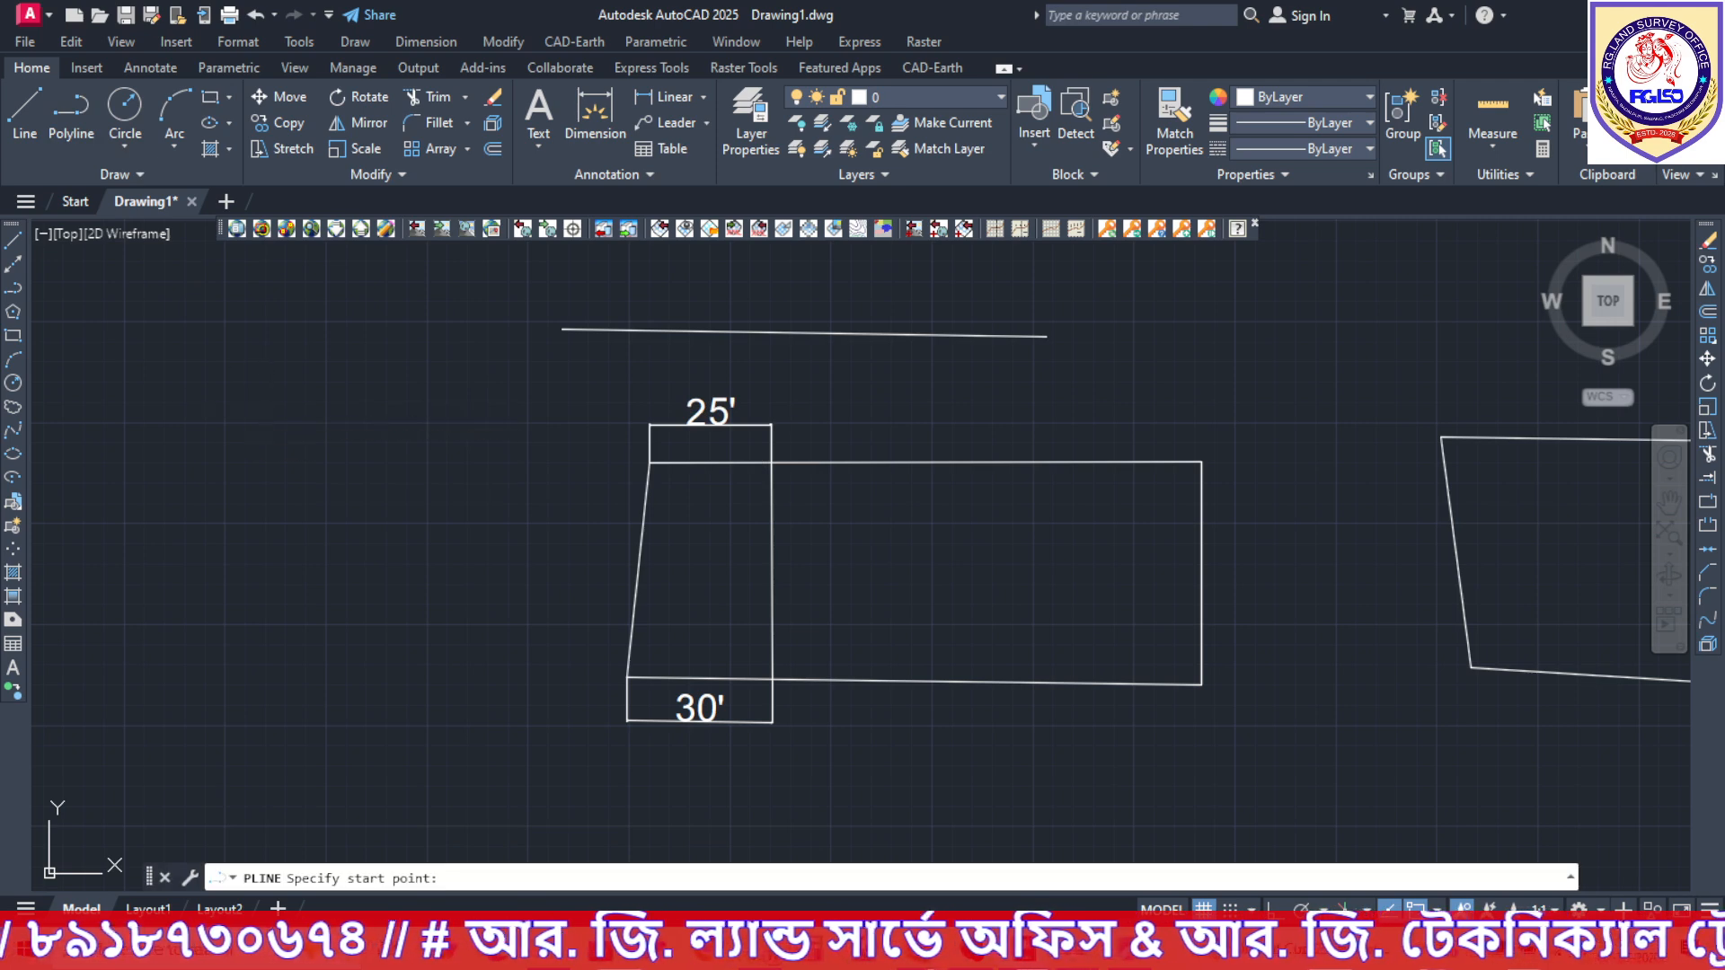
pyautogui.click(223, 401)
pyautogui.click(515, 404)
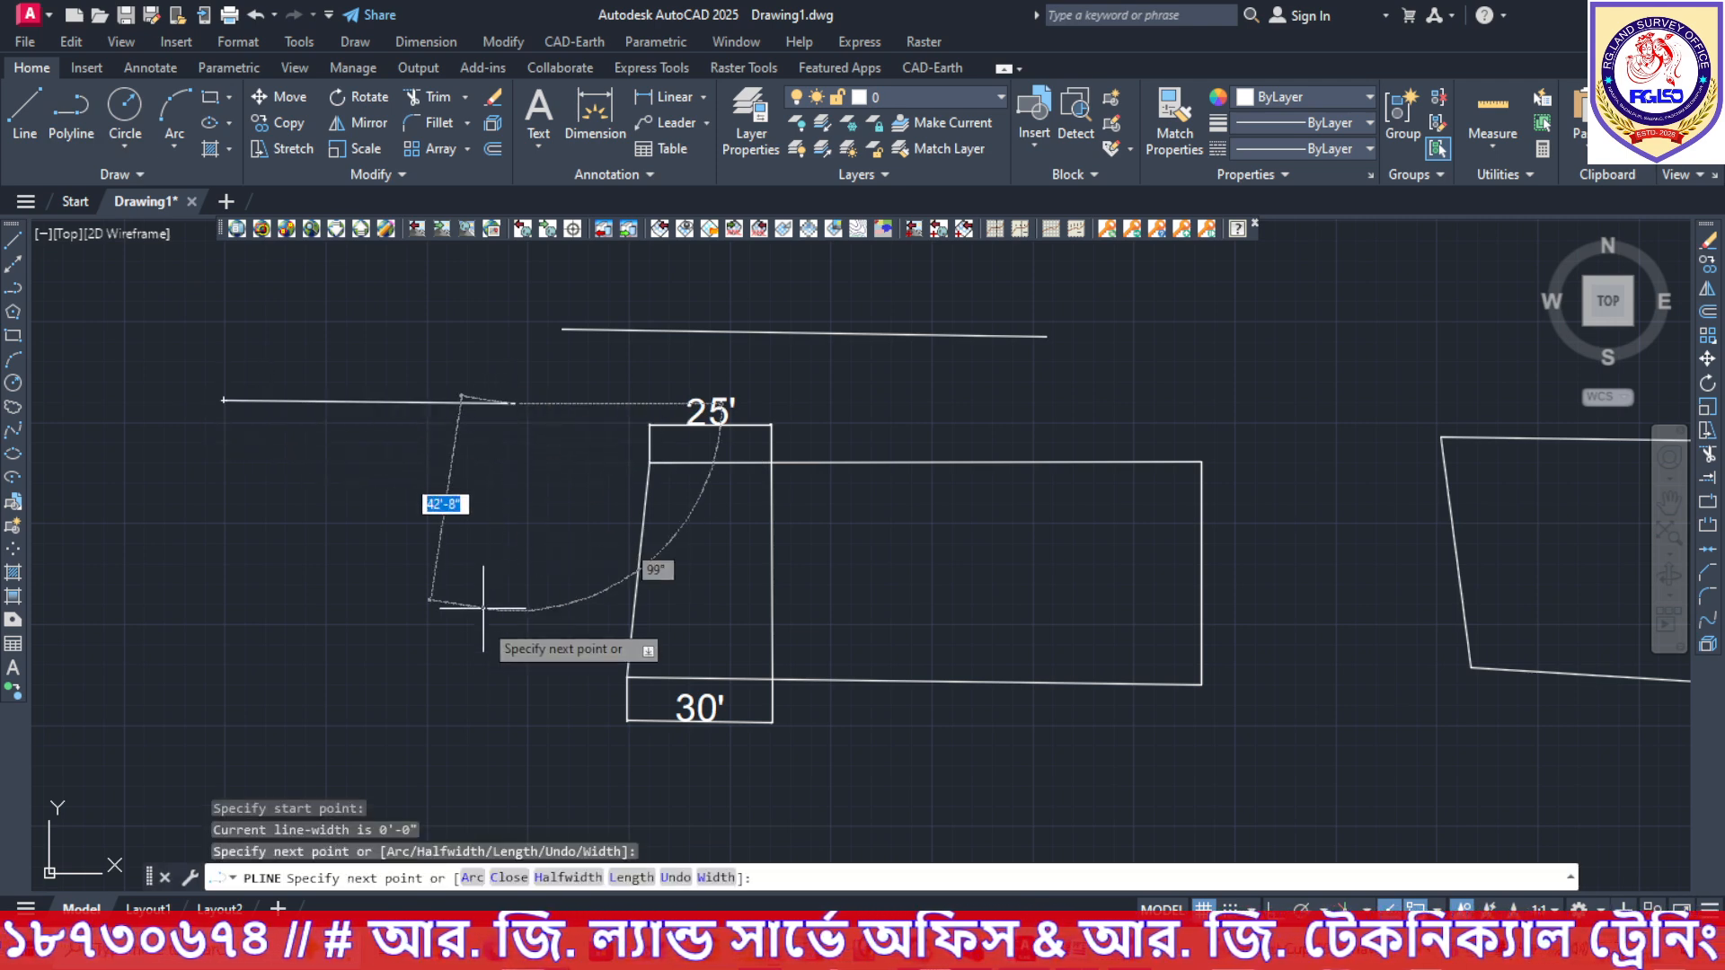
pyautogui.click(484, 620)
pyautogui.click(307, 588)
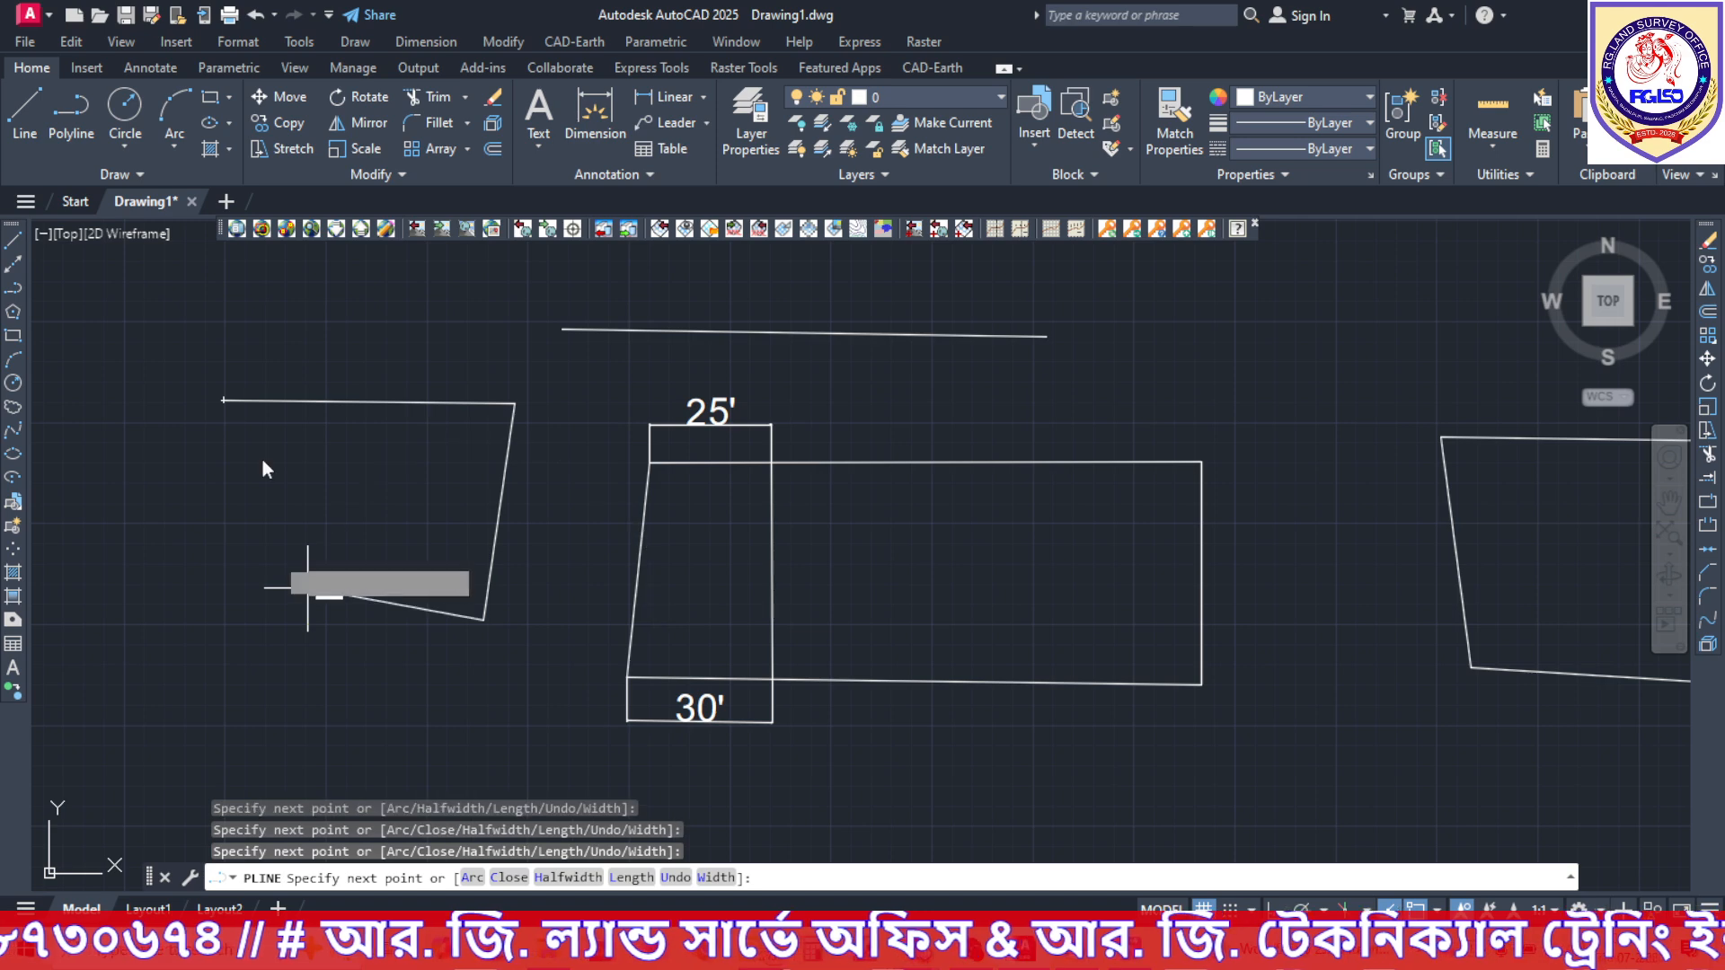
pyautogui.click(222, 400)
pyautogui.press('Escape')
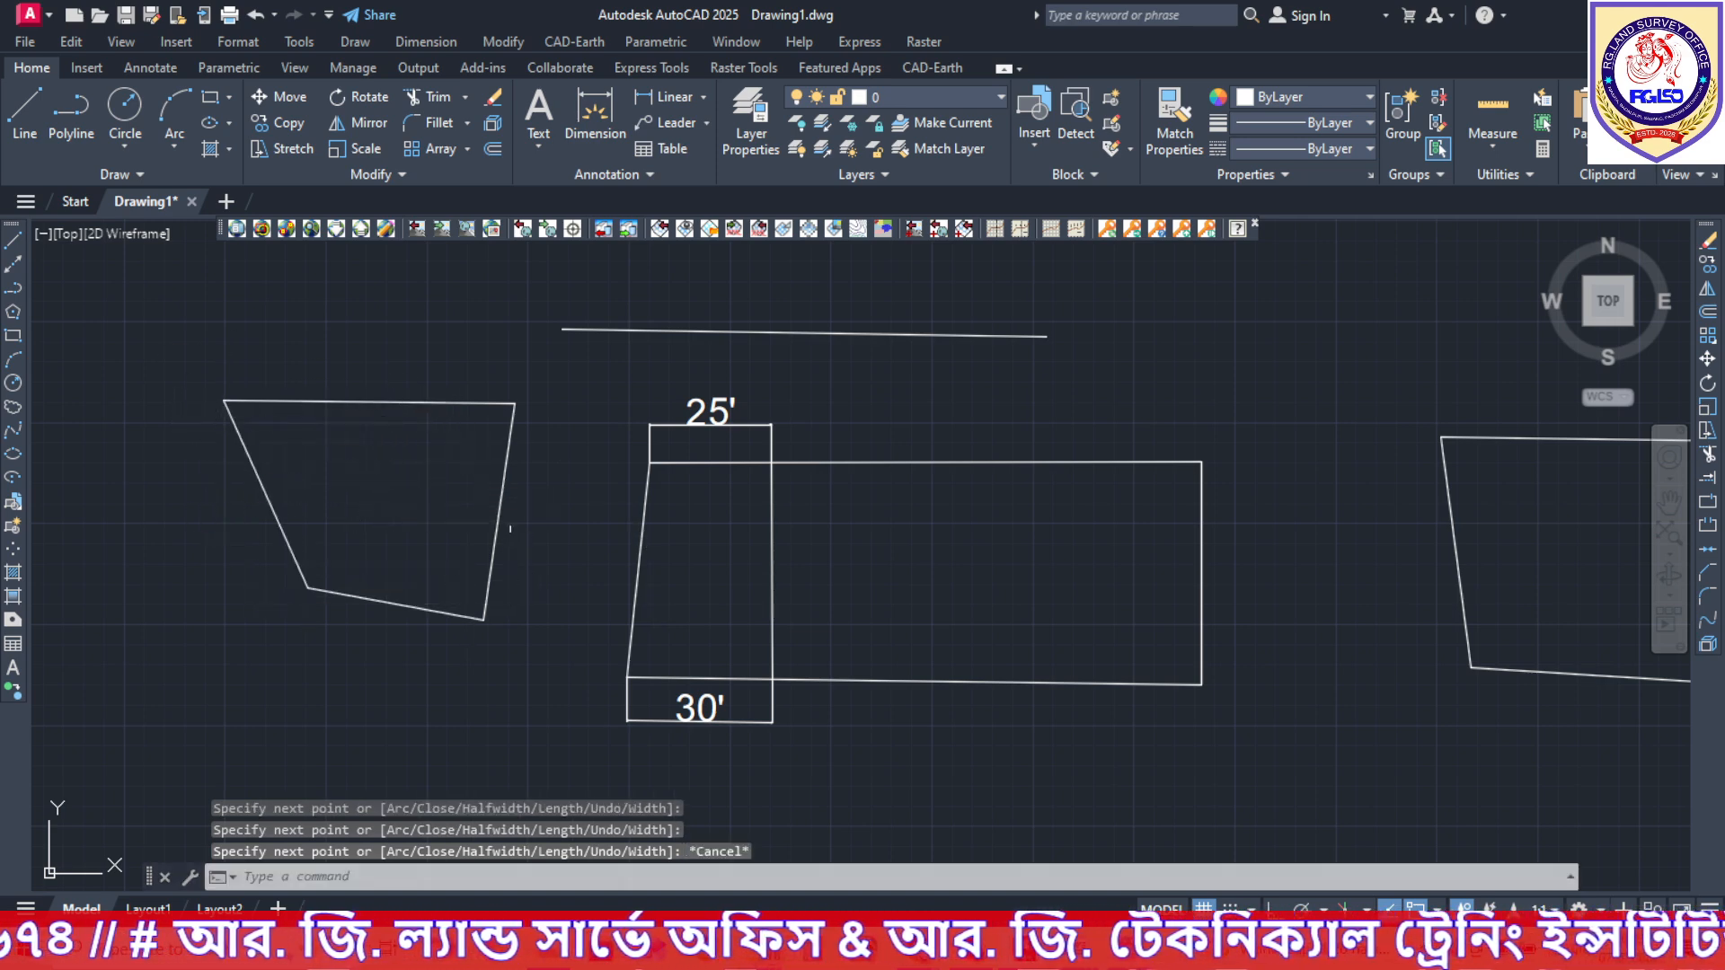
# Draw a 100' by 60' rectangle in the empty area above the existing outlines and the single line.
pyautogui.moveTo(380, 271); pyautogui.dragTo(402, 453, button='middle')
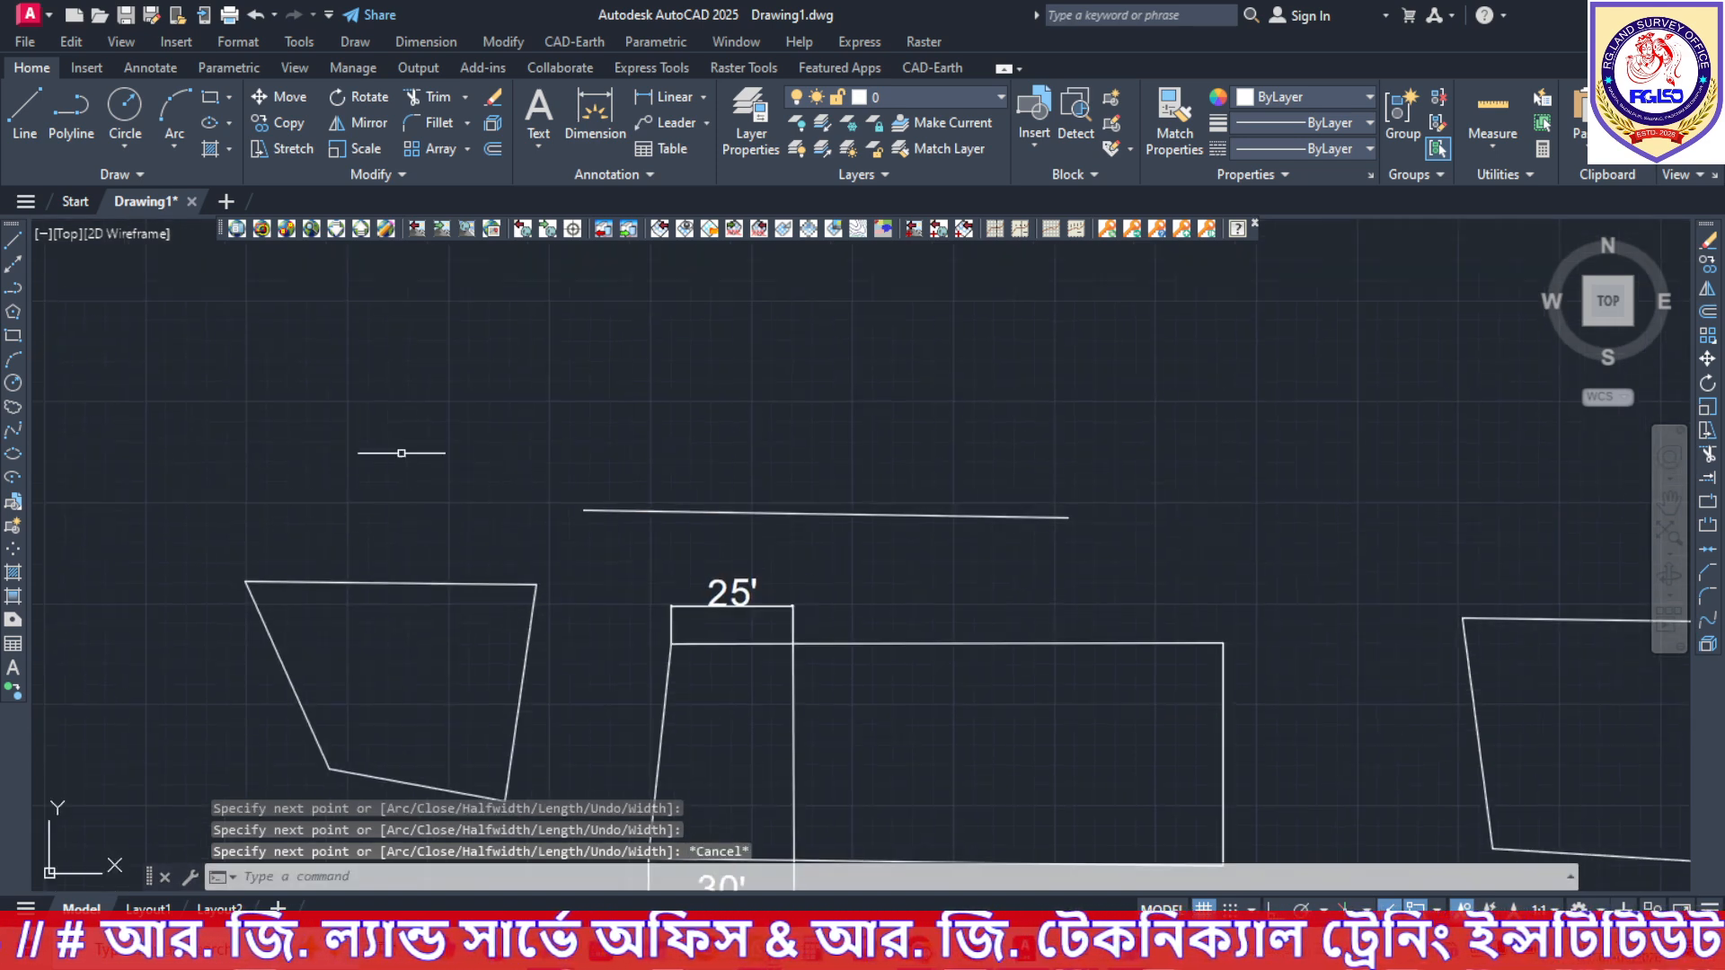
pyautogui.click(209, 97)
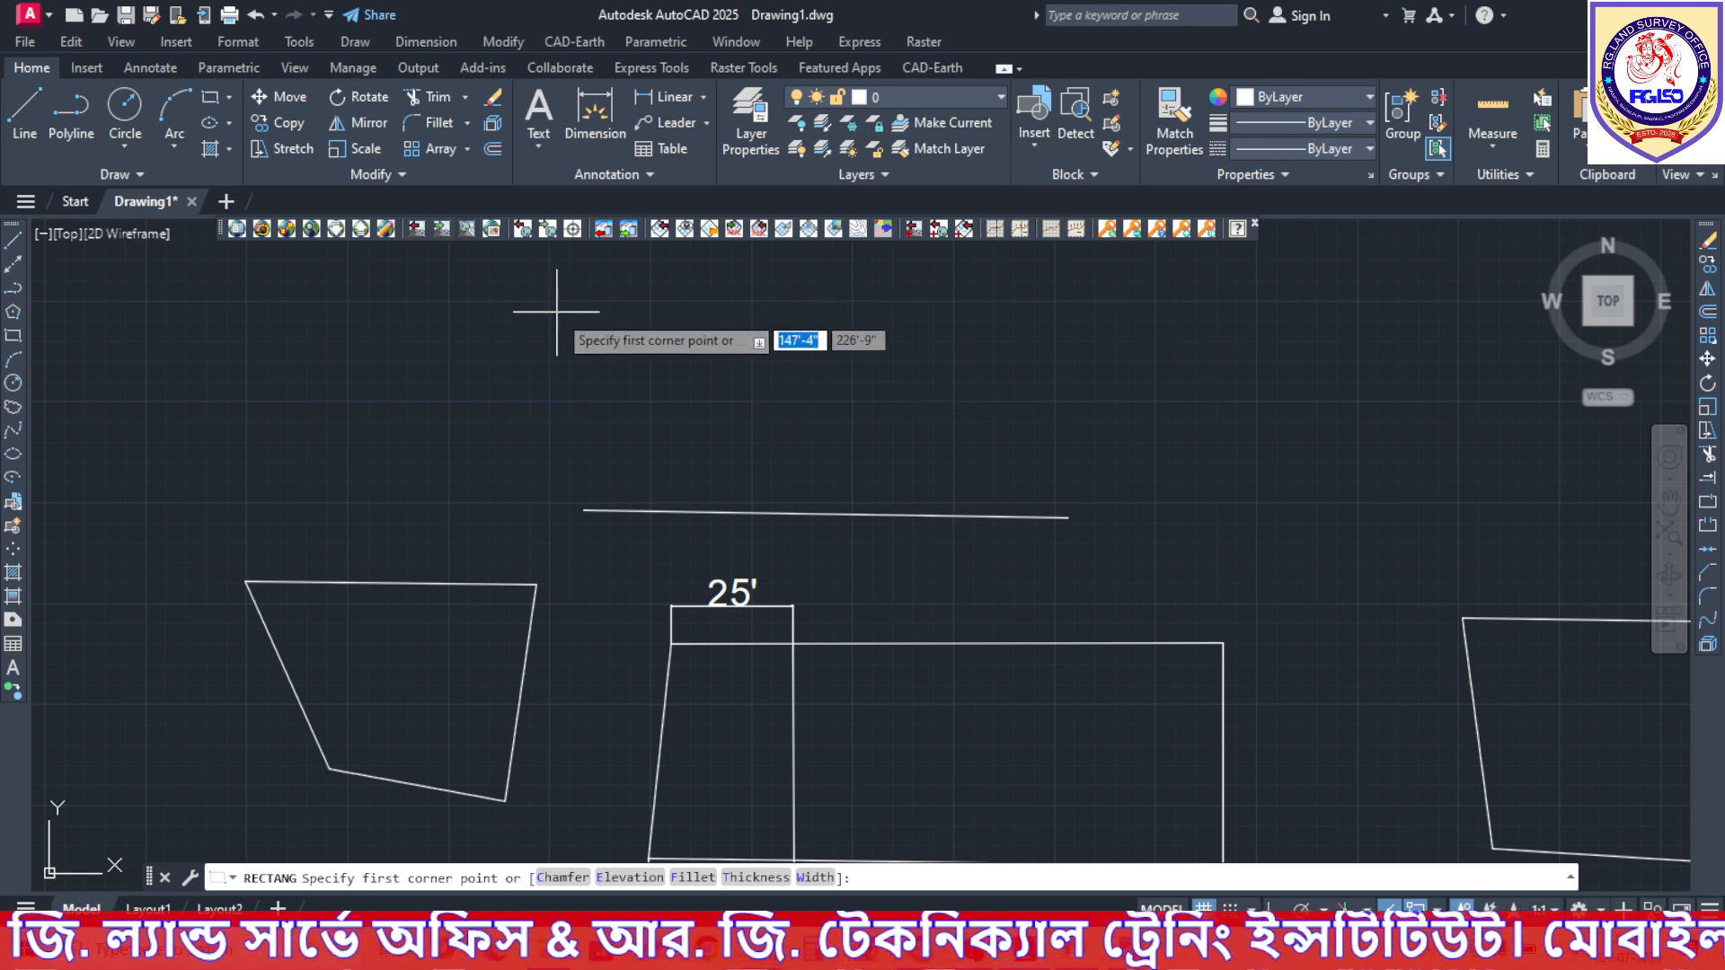
pyautogui.moveTo(570, 301); pyautogui.dragTo(577, 476, button='middle')
pyautogui.click(507, 334)
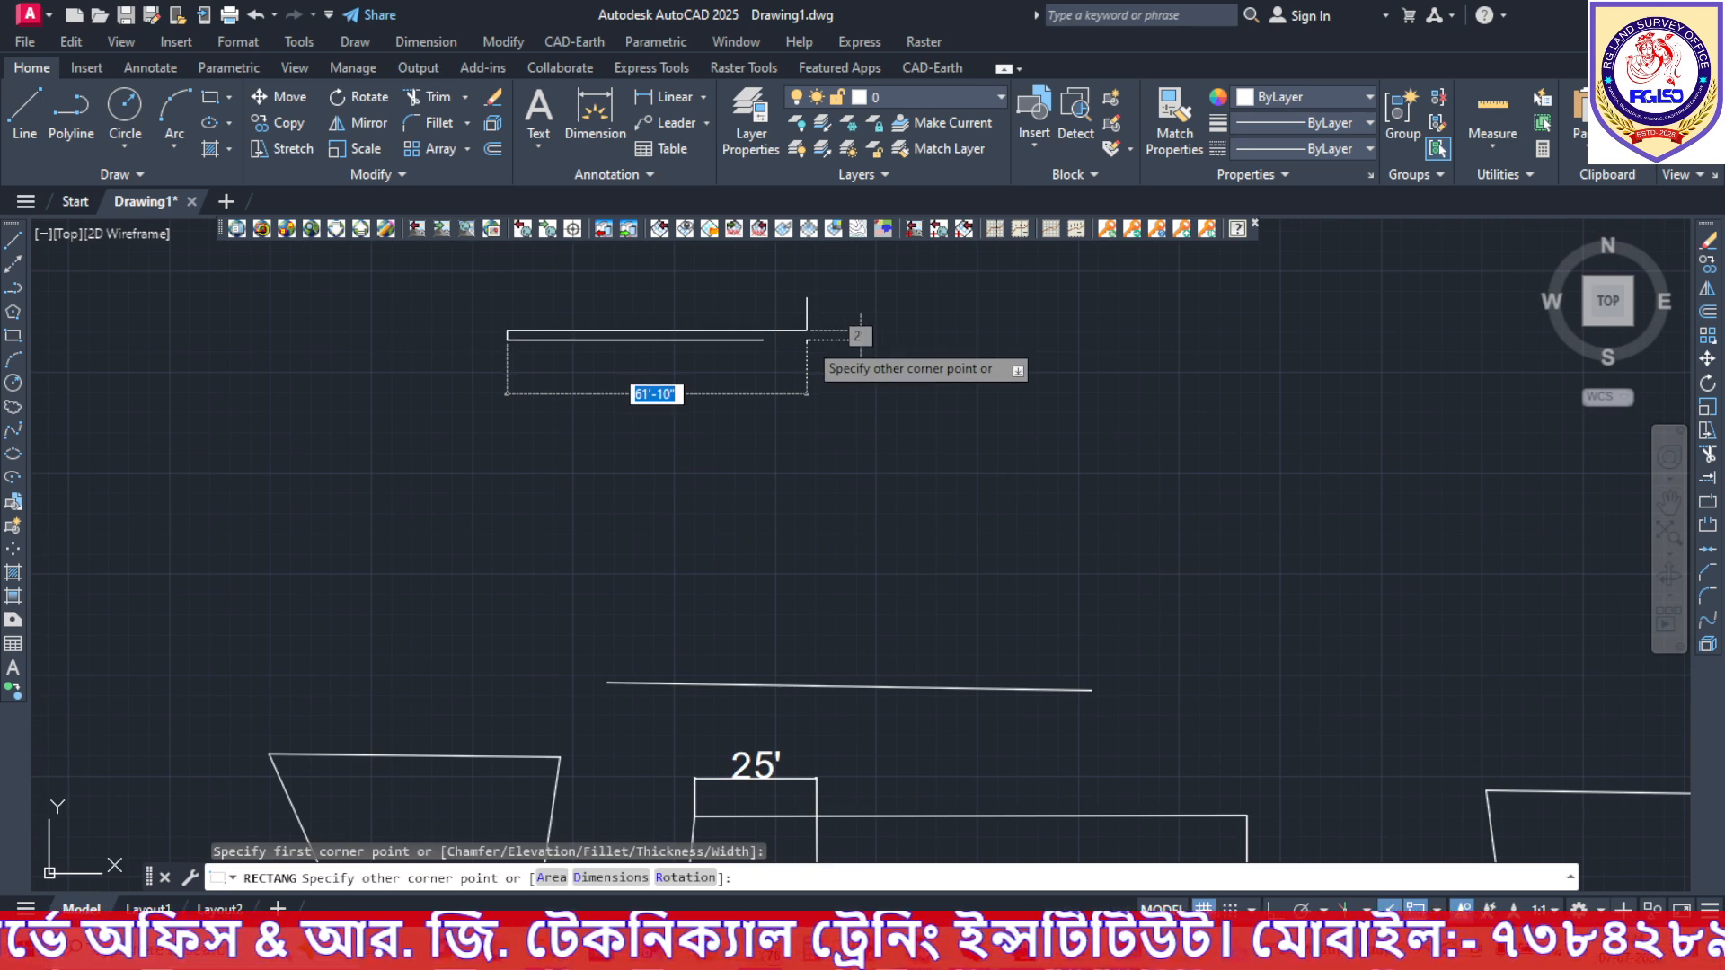
pyautogui.write("100'")
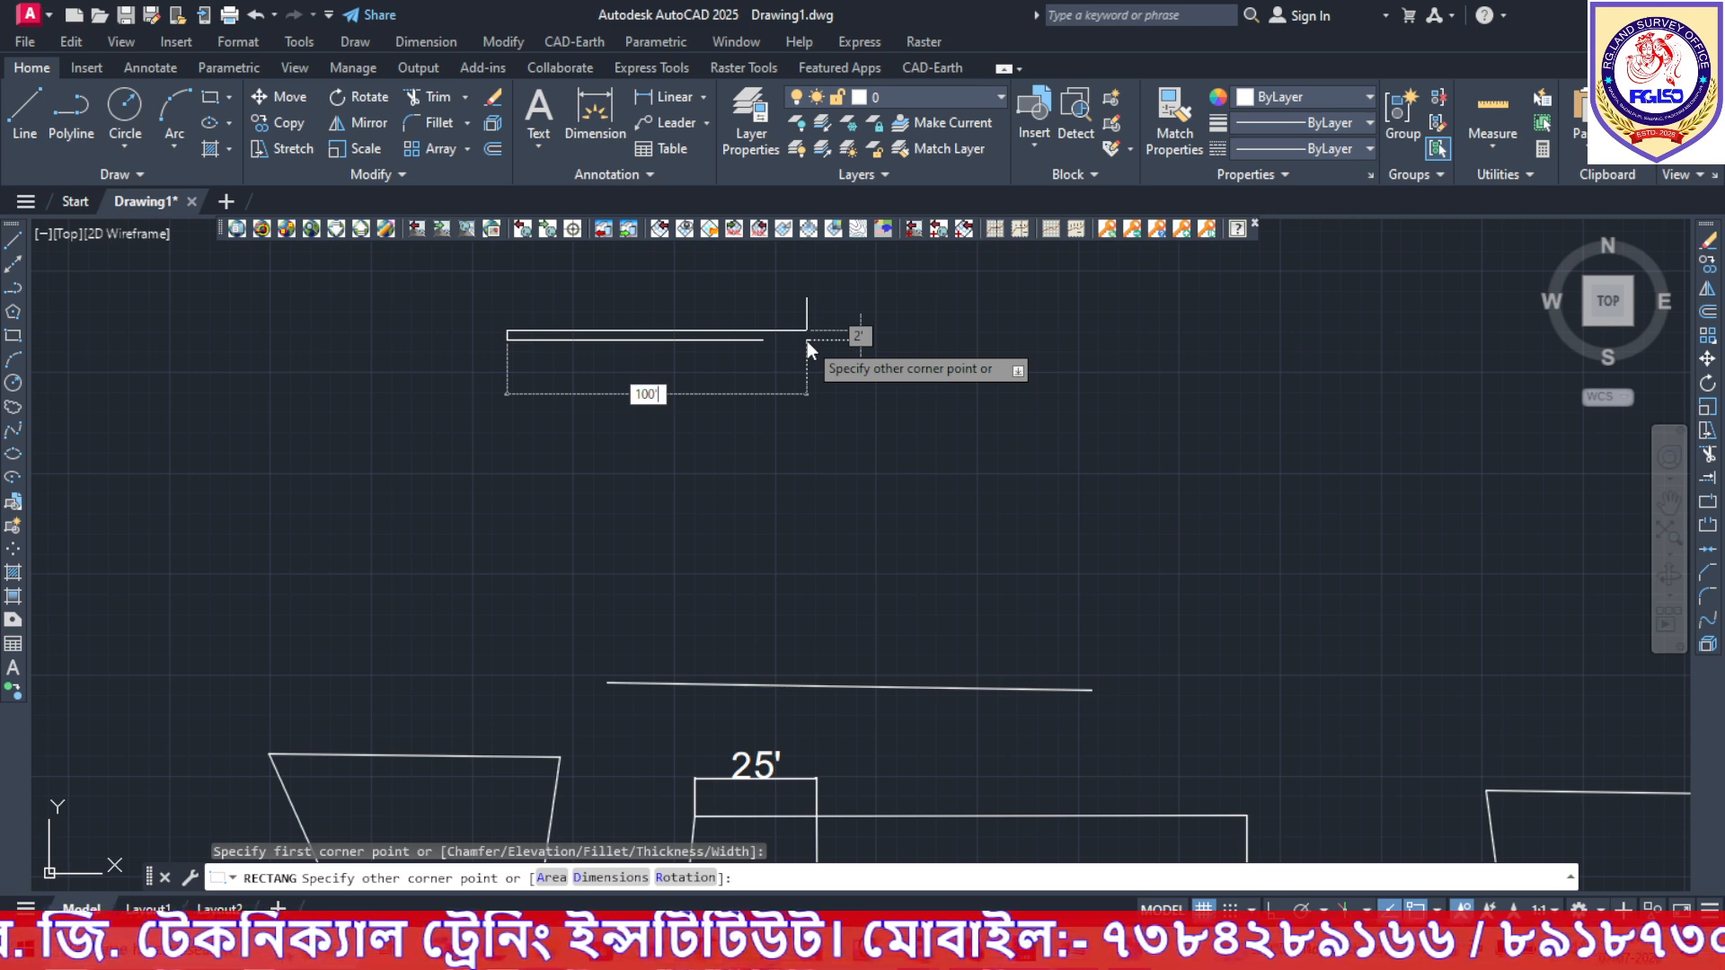
pyautogui.press('Tab')
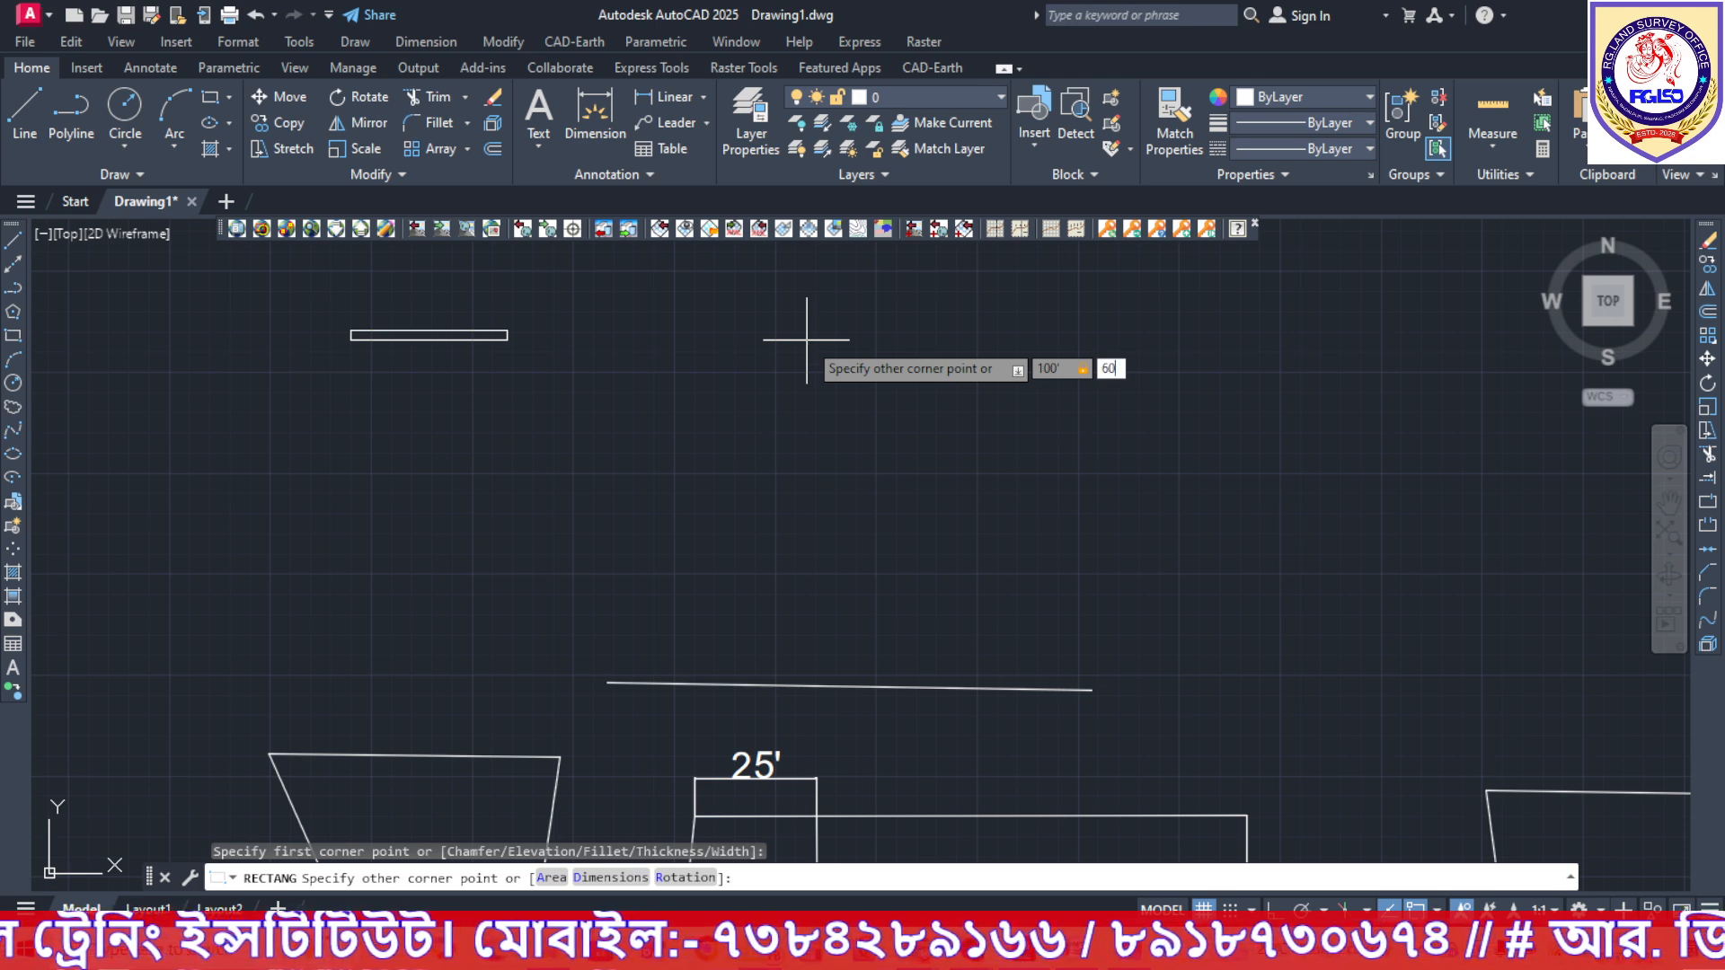
pyautogui.press('Return')
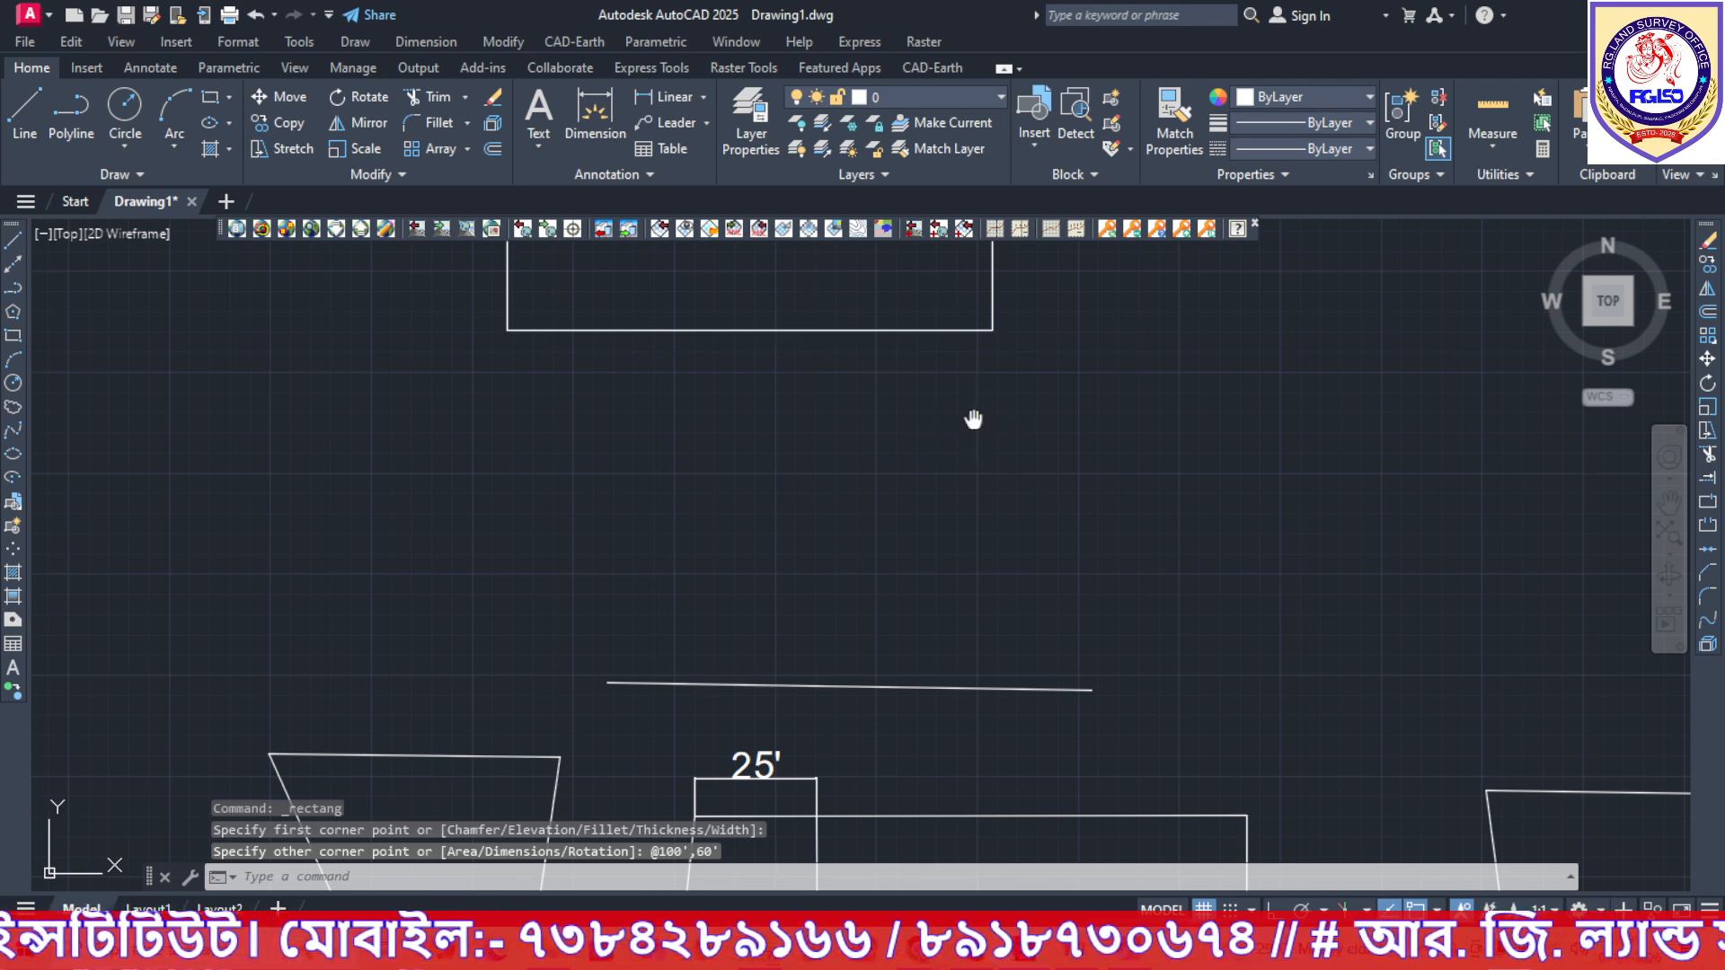
# Add an aligned dimension above the new rectangle's upper edge, between its two upper corners.
pyautogui.moveTo(974, 416); pyautogui.dragTo(937, 572, button='middle')
pyautogui.scroll(2, 939, 572)
pyautogui.scroll(-4, 939, 572)
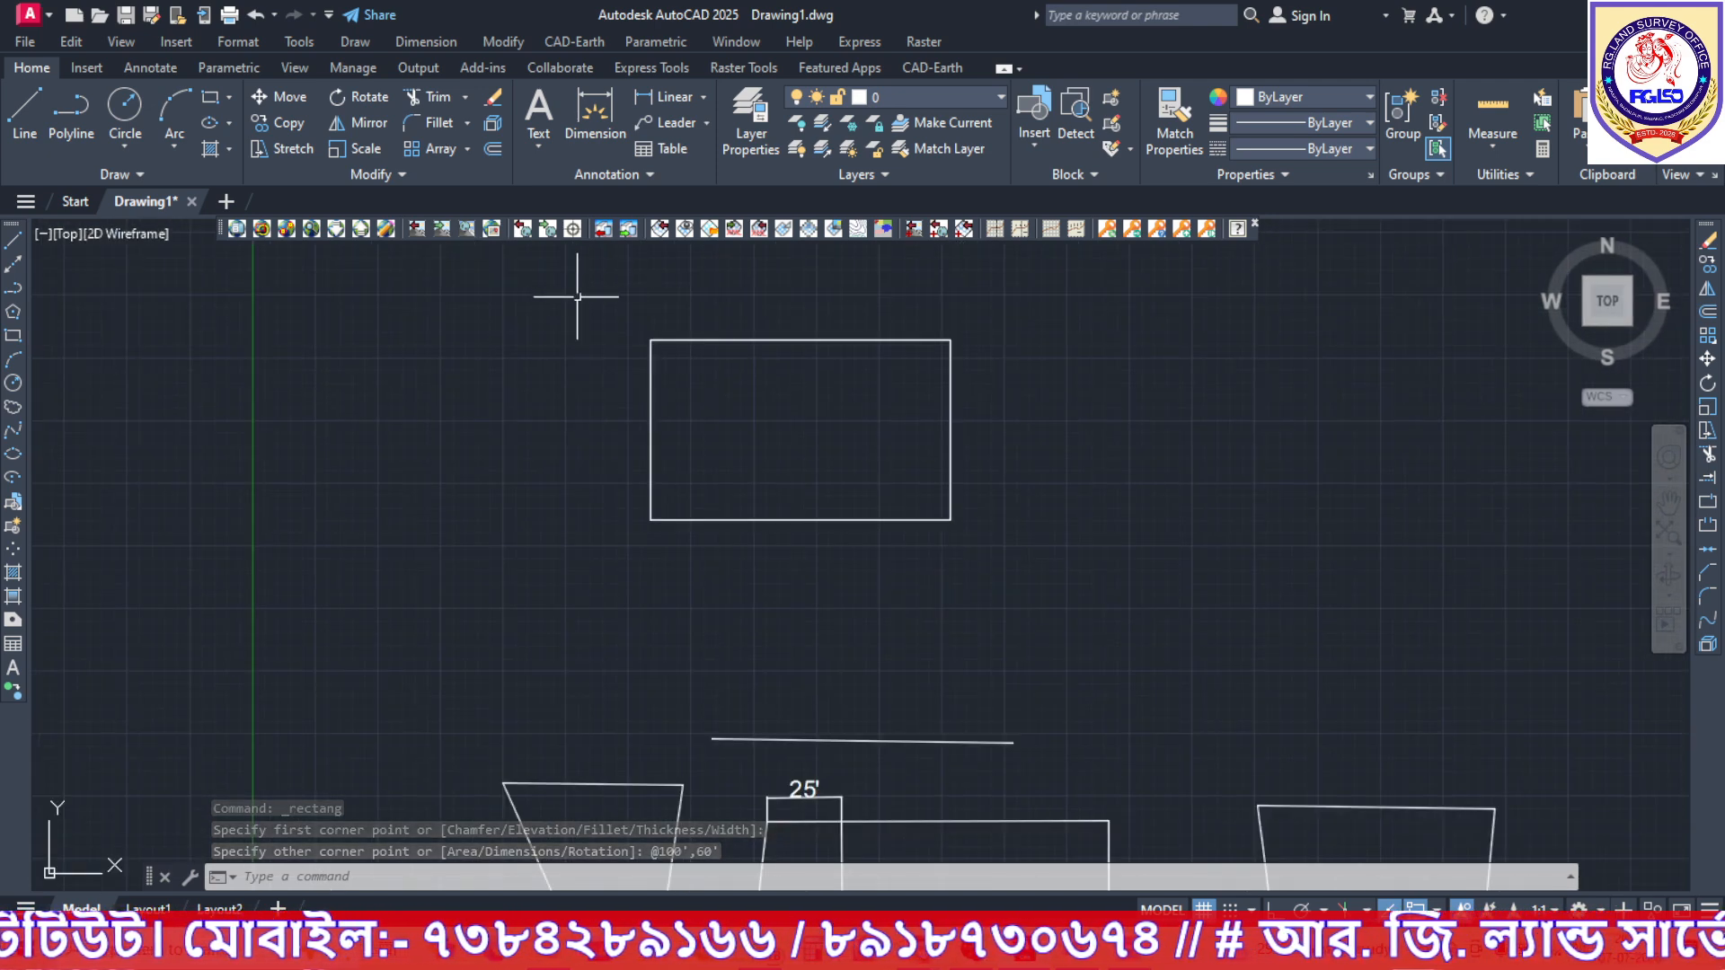
pyautogui.moveTo(577, 300); pyautogui.dragTo(555, 347, button='middle')
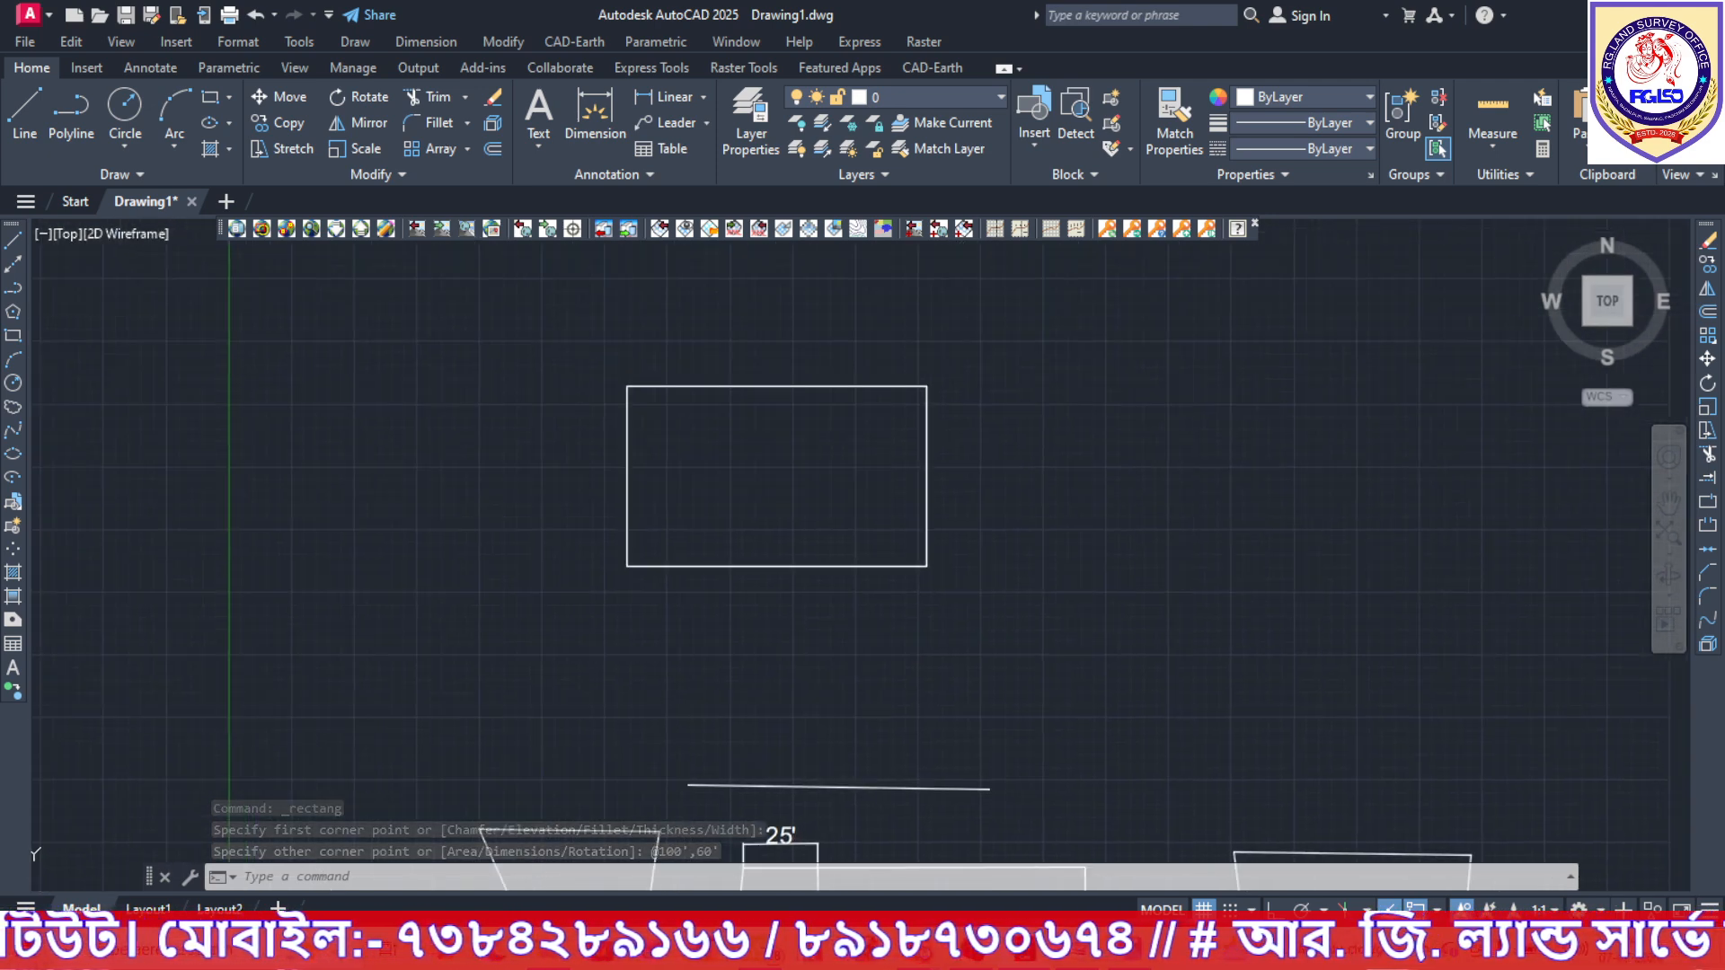
pyautogui.click(420, 42)
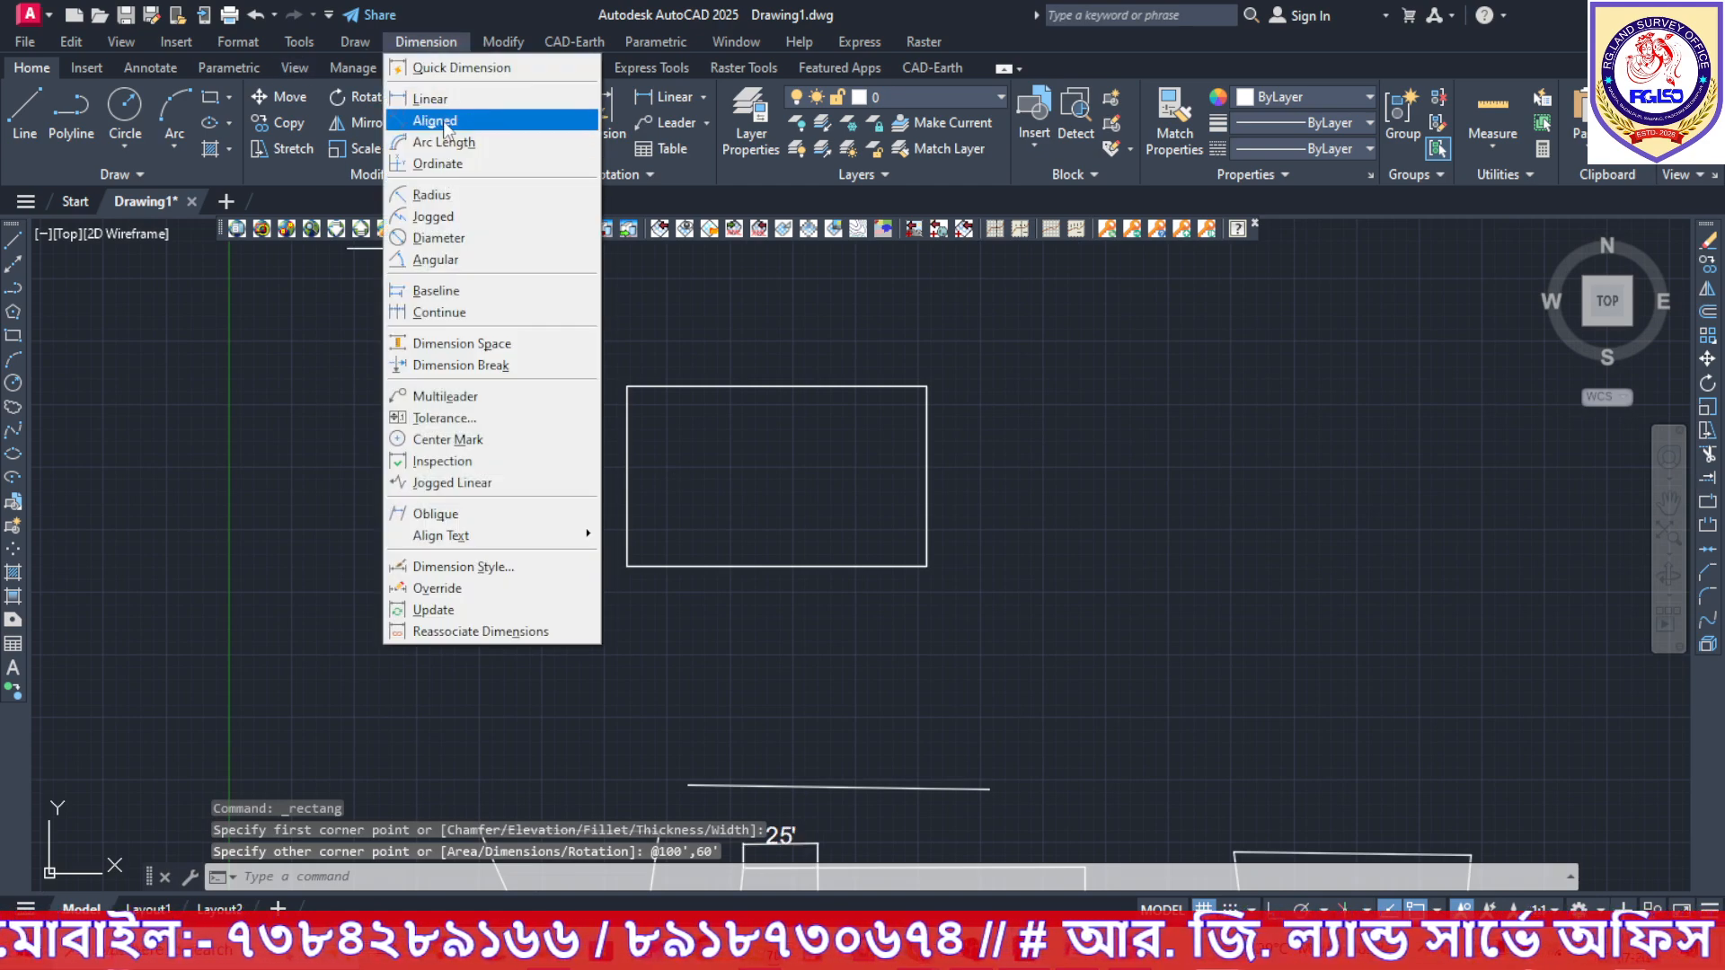
pyautogui.click(439, 120)
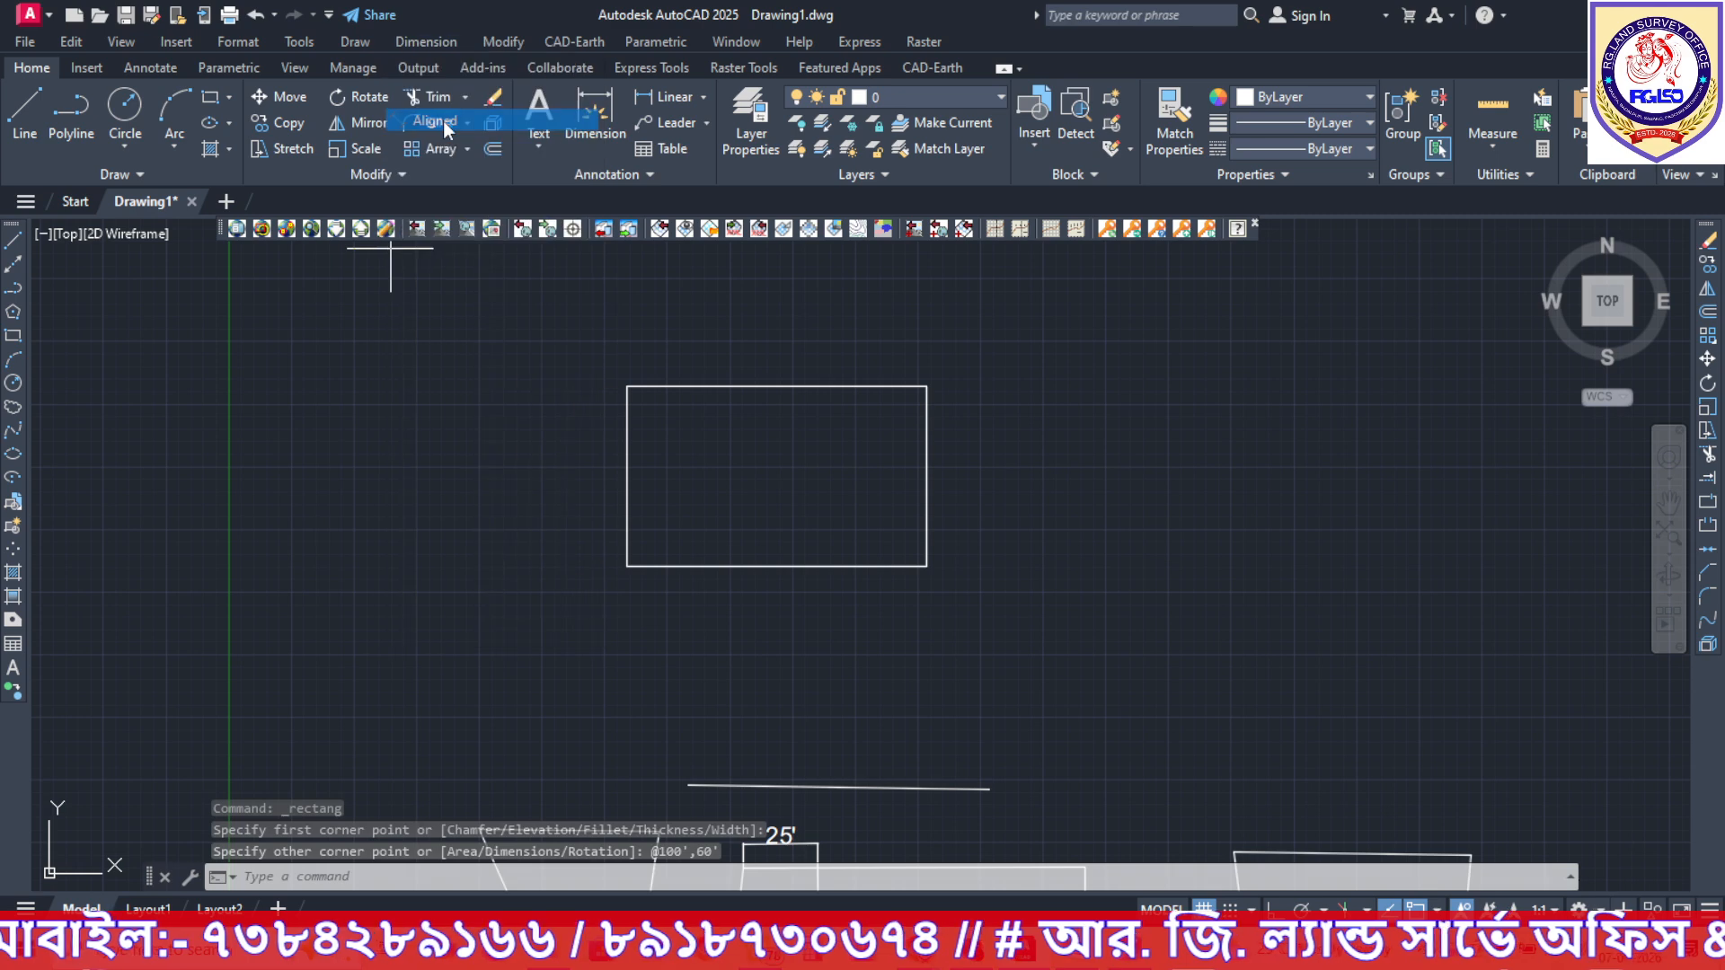
pyautogui.click(628, 386)
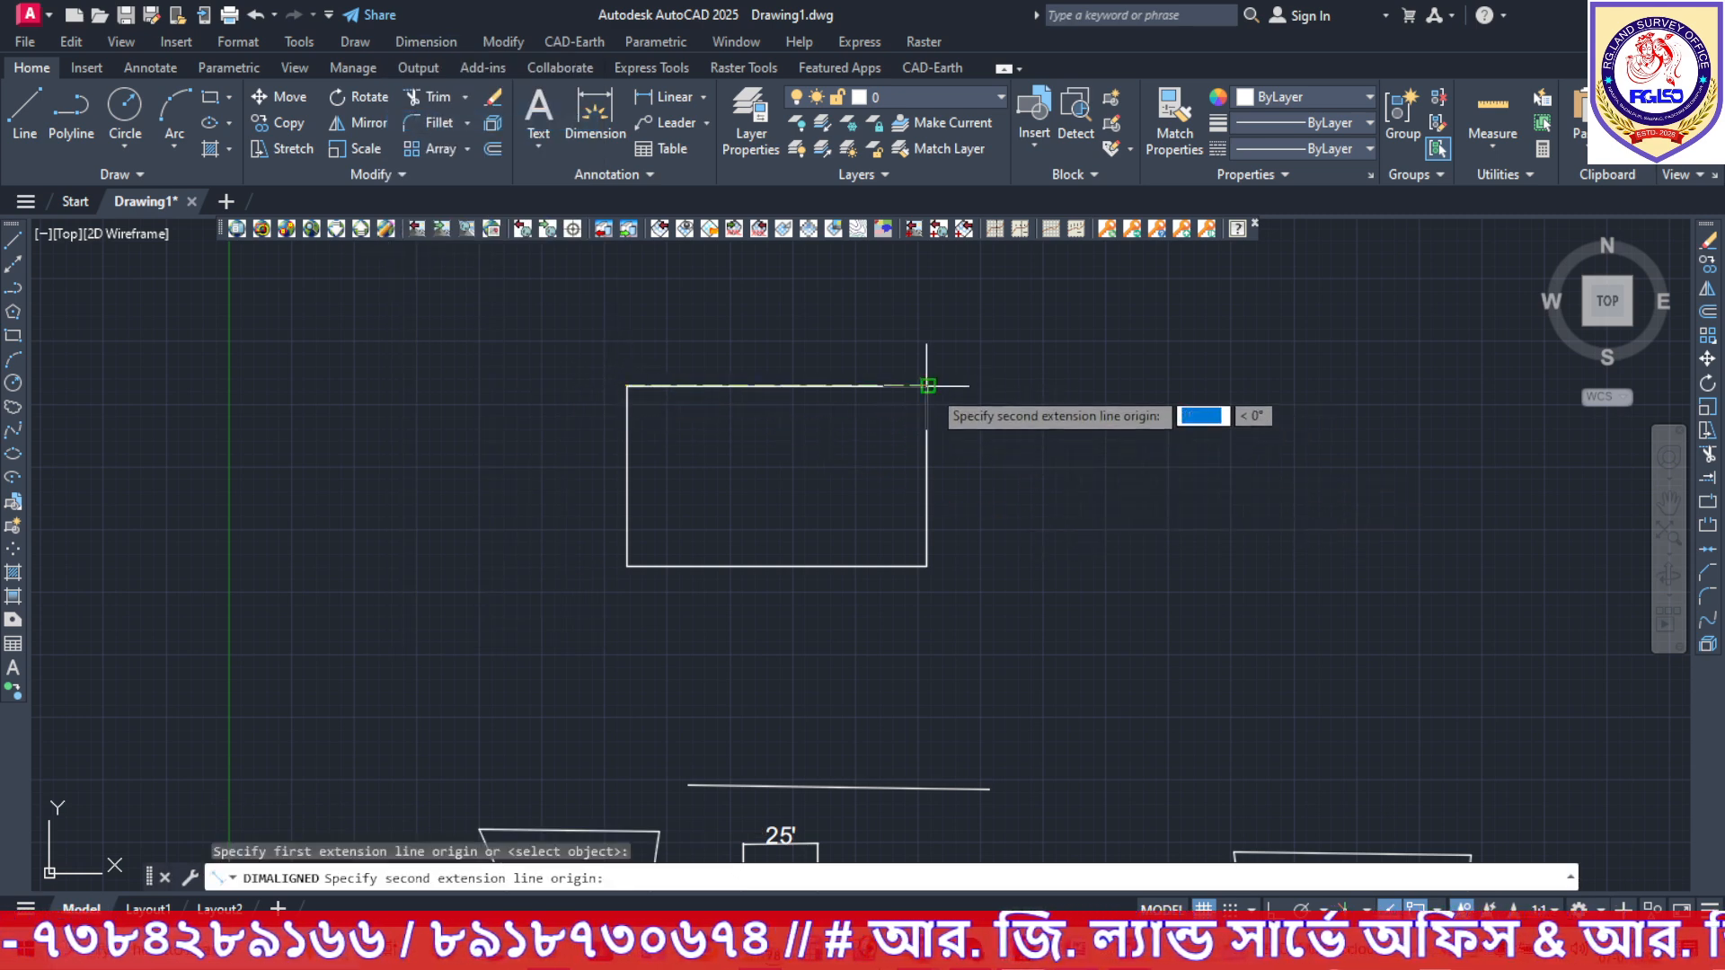
pyautogui.click(926, 386)
pyautogui.click(926, 344)
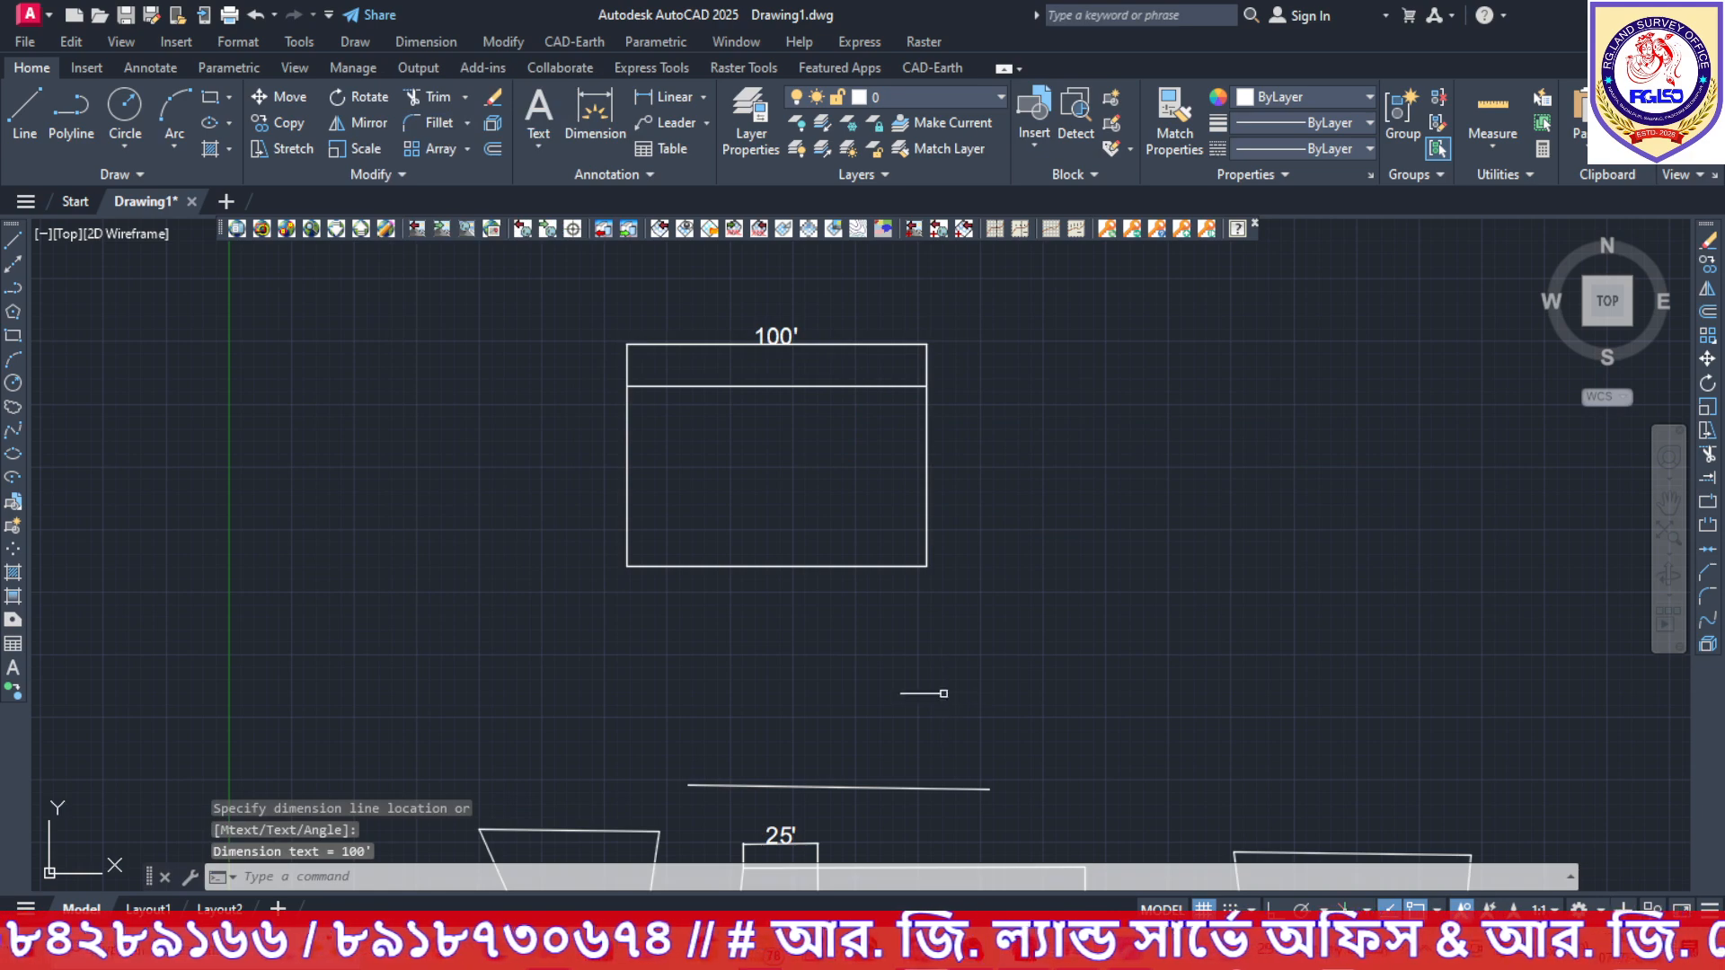
# Add an aligned dimension beside the rectangle's right edge, from its upper-right to its lower-right corner.
pyautogui.press('Return')
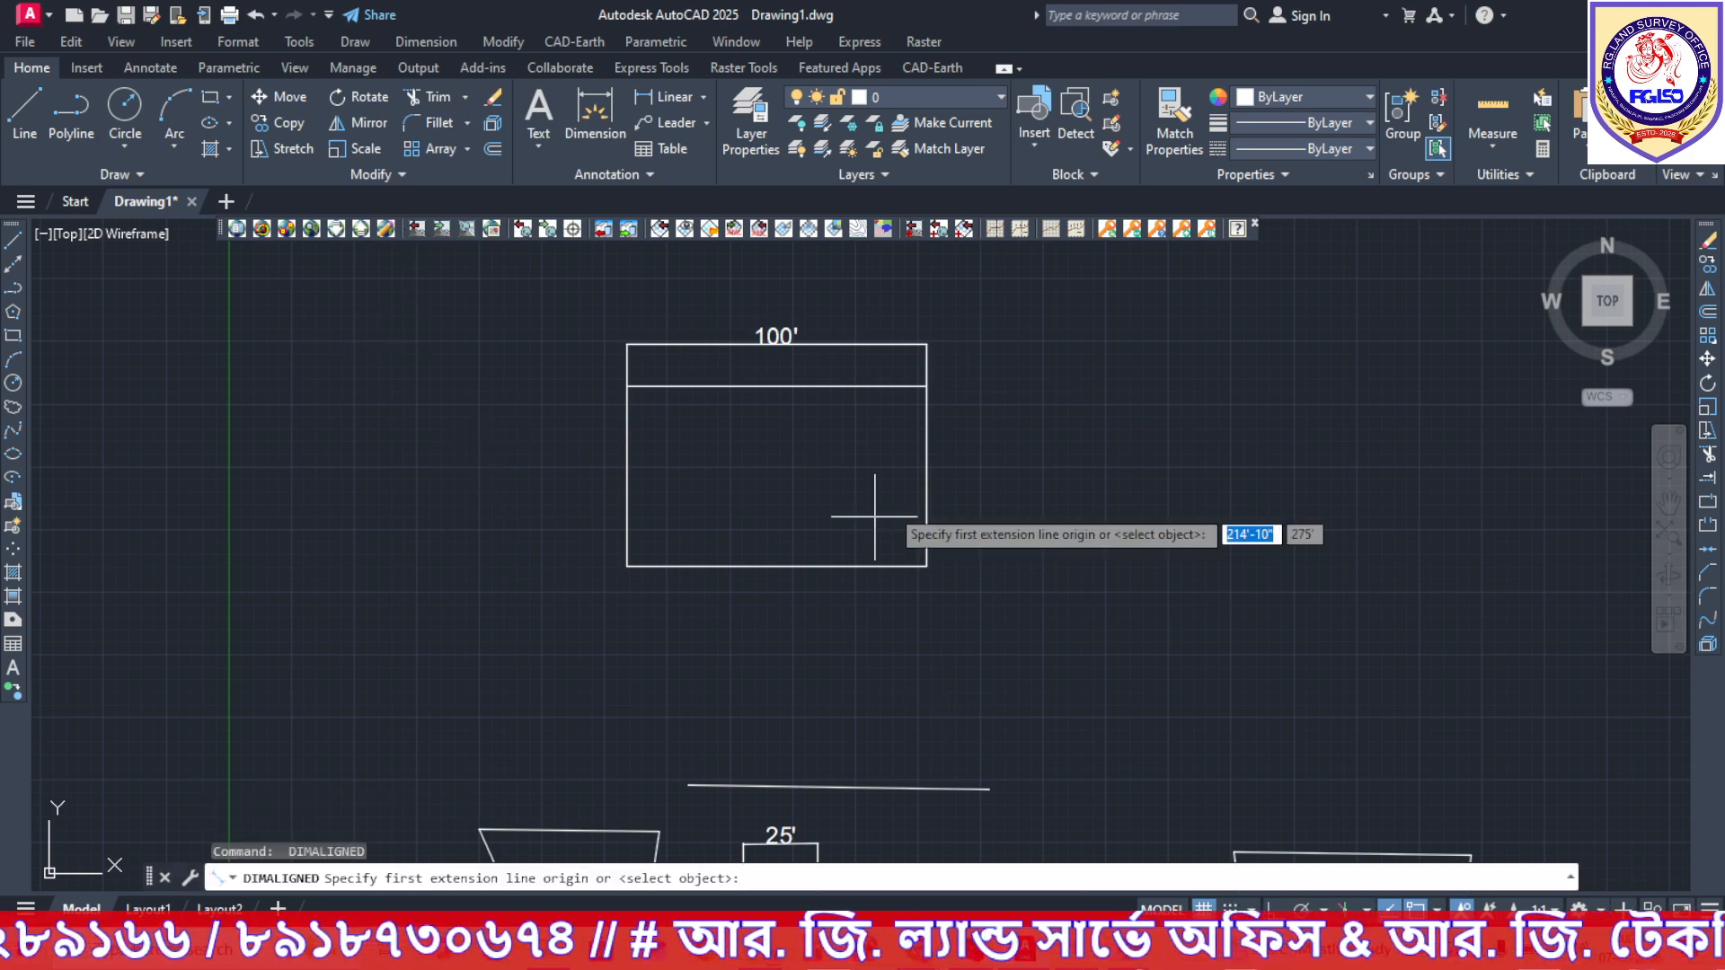
pyautogui.click(928, 386)
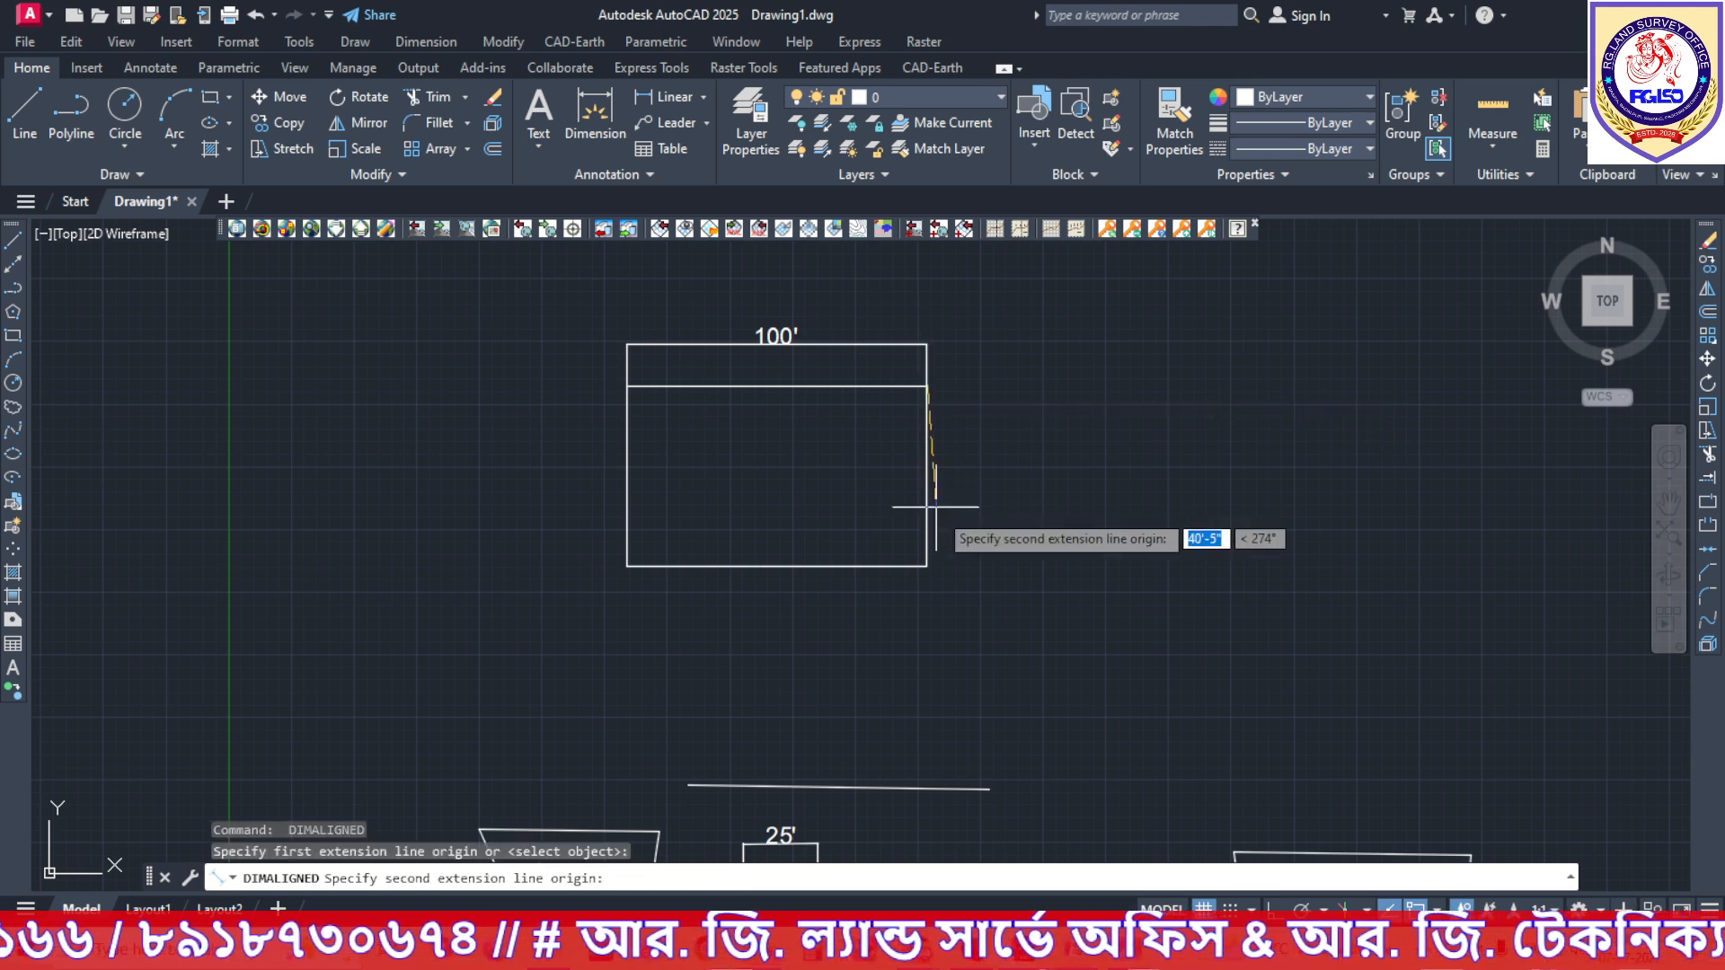
pyautogui.click(926, 566)
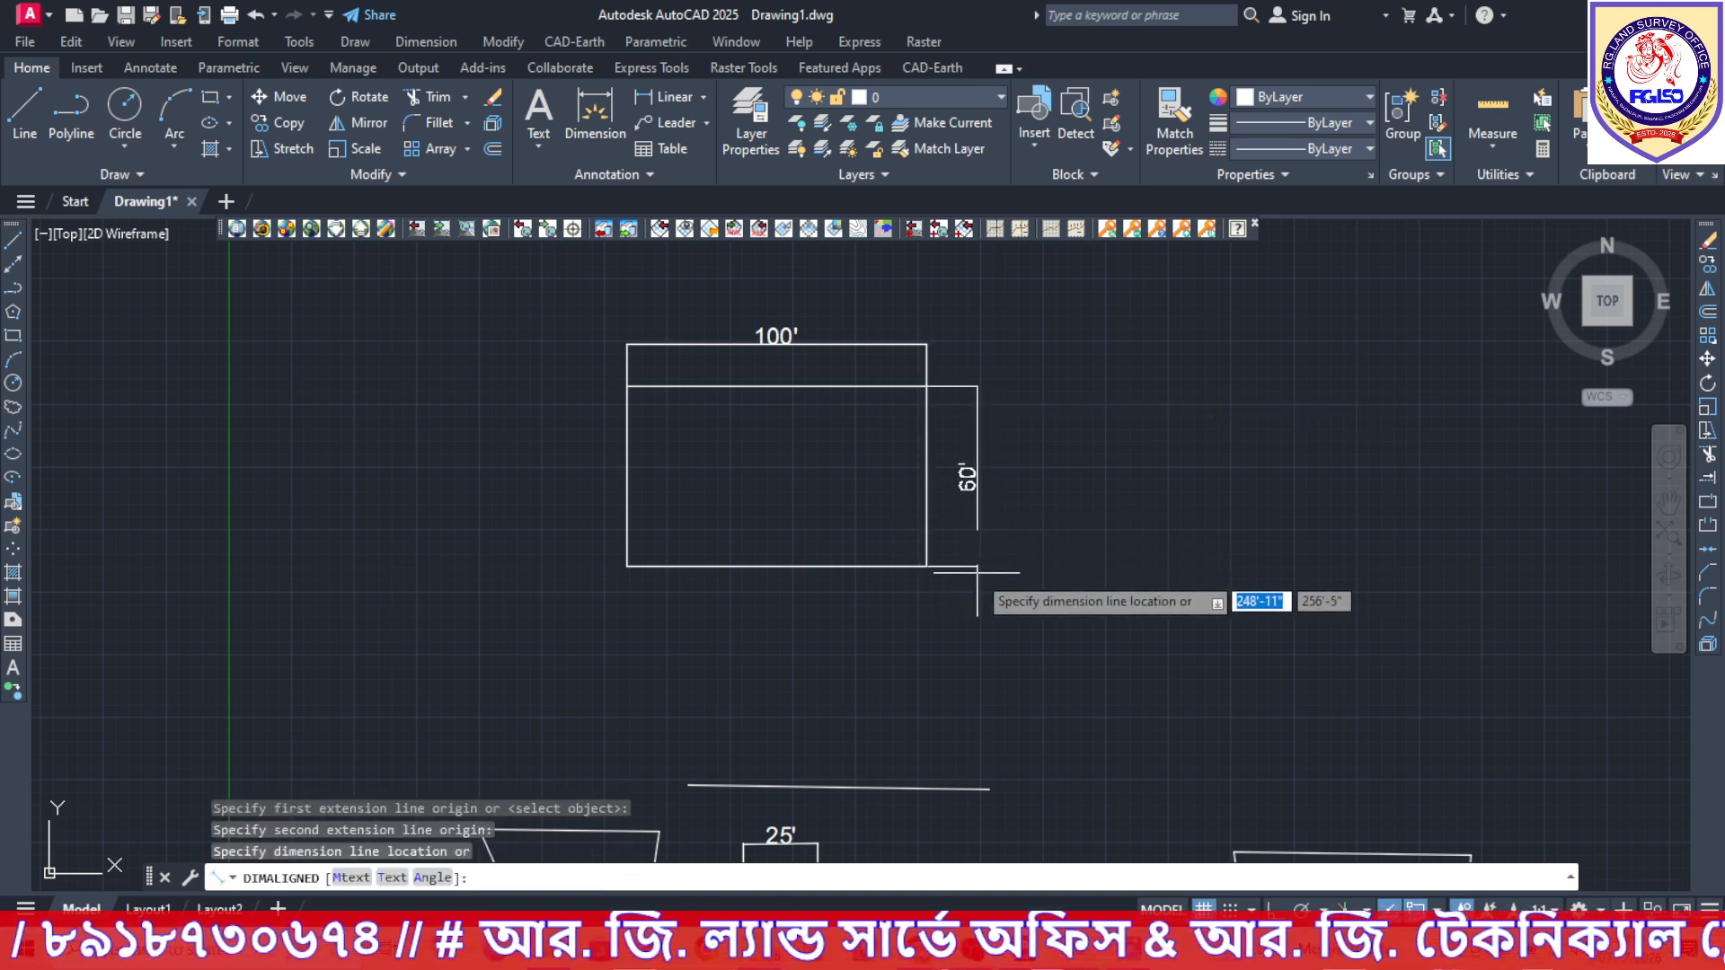
pyautogui.click(975, 568)
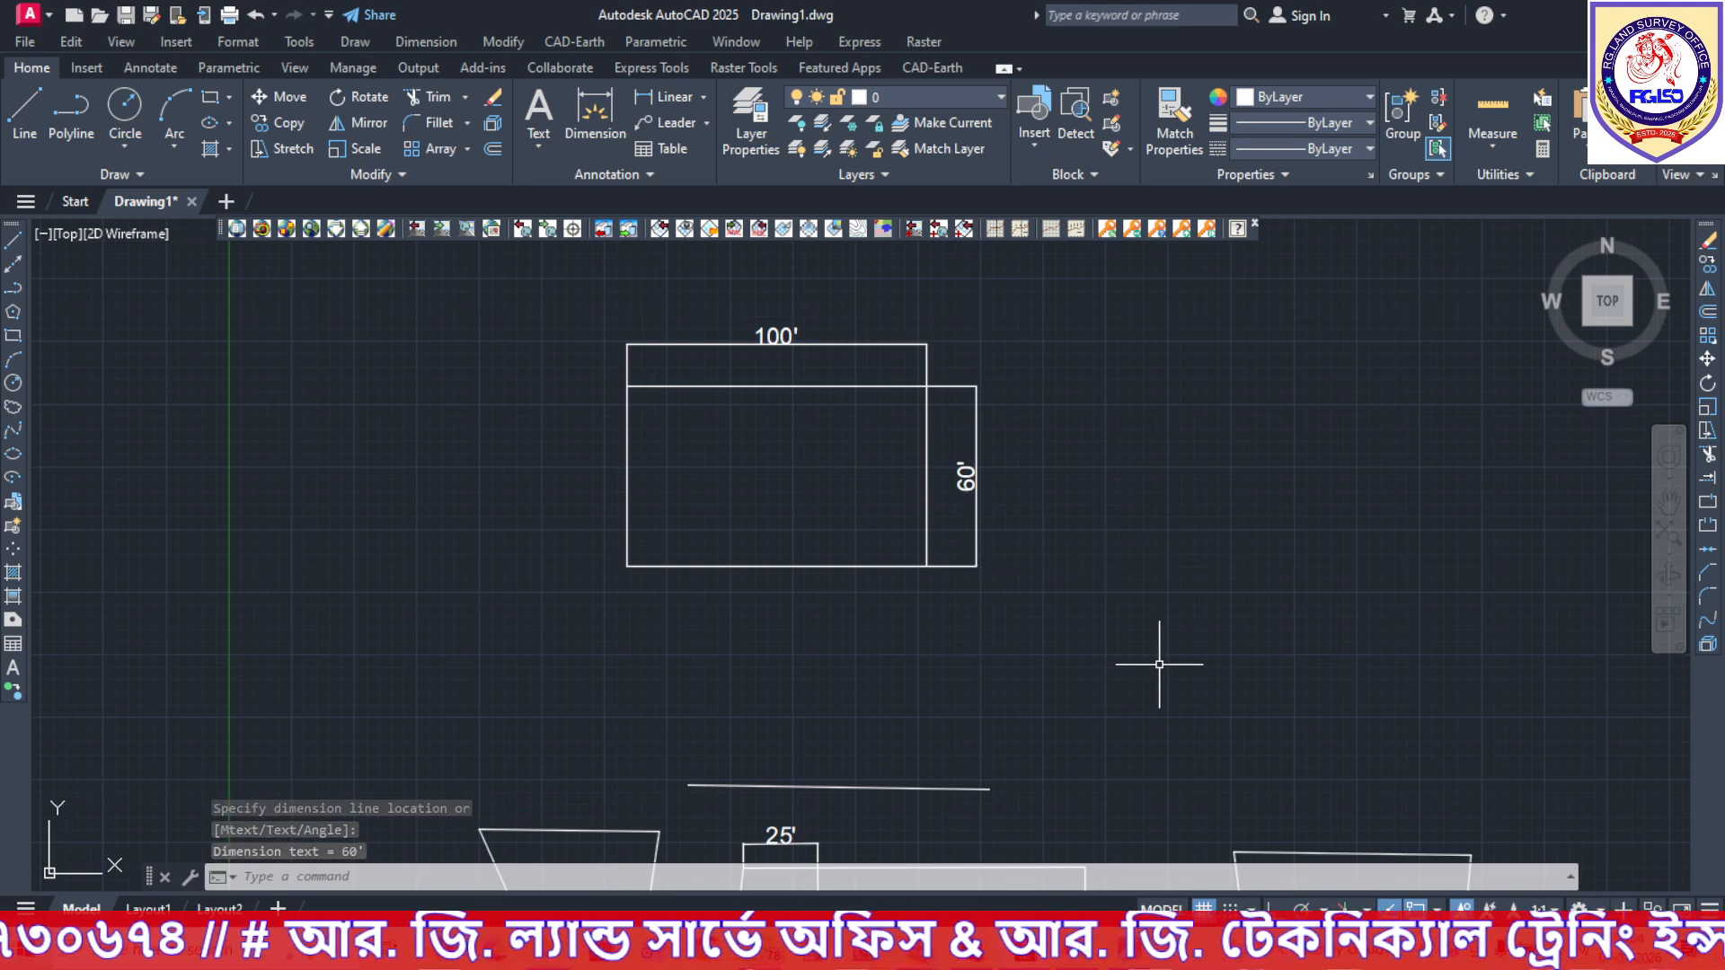
# Modify the ISO-25 dimension style to suppress both dimension lines and both extension lines.
pyautogui.moveTo(1067, 396); pyautogui.dragTo(1015, 453, button='middle')
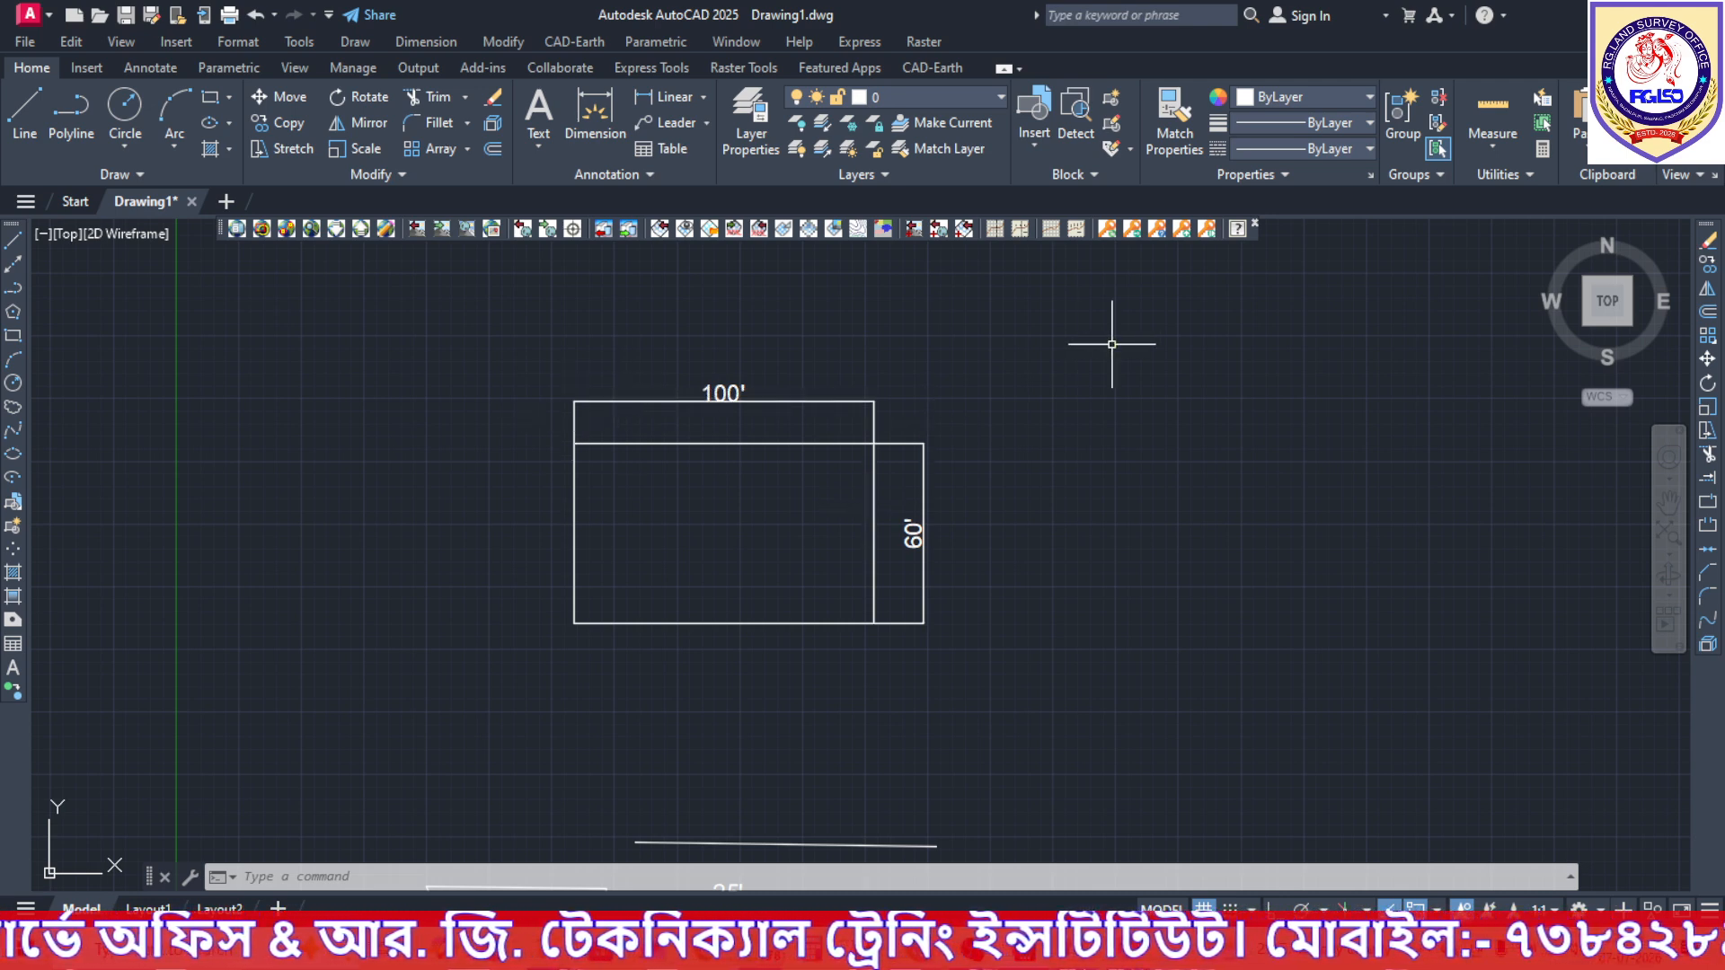
pyautogui.write('D')
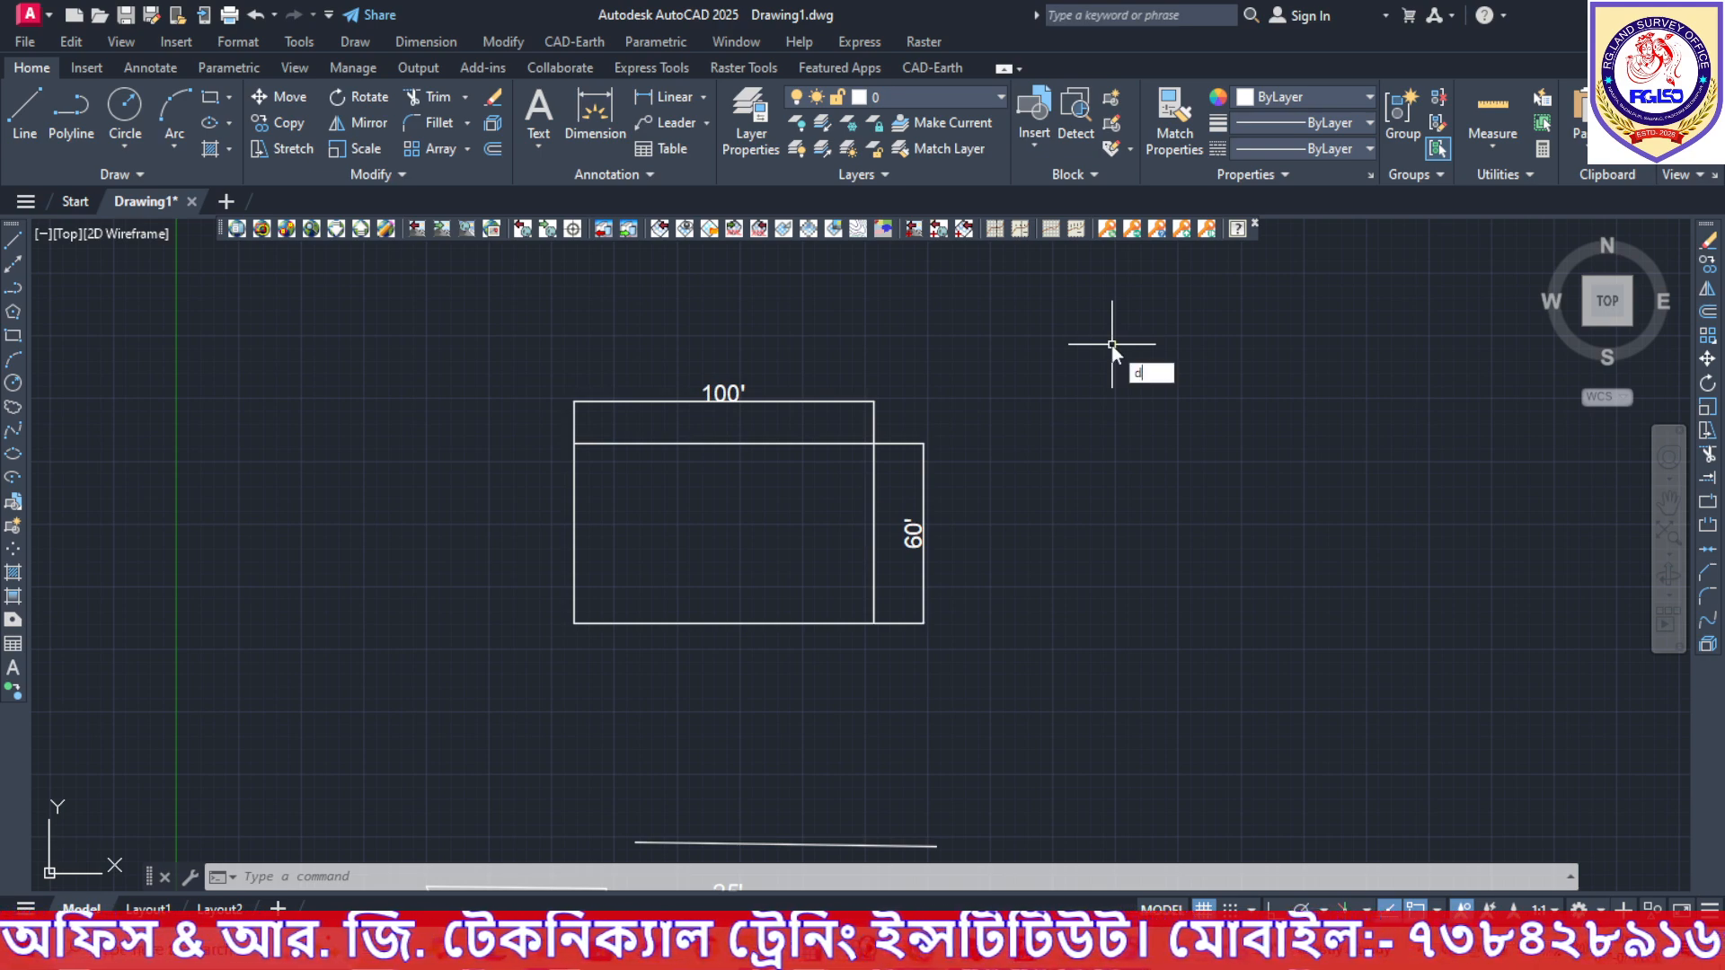
pyautogui.press('Return')
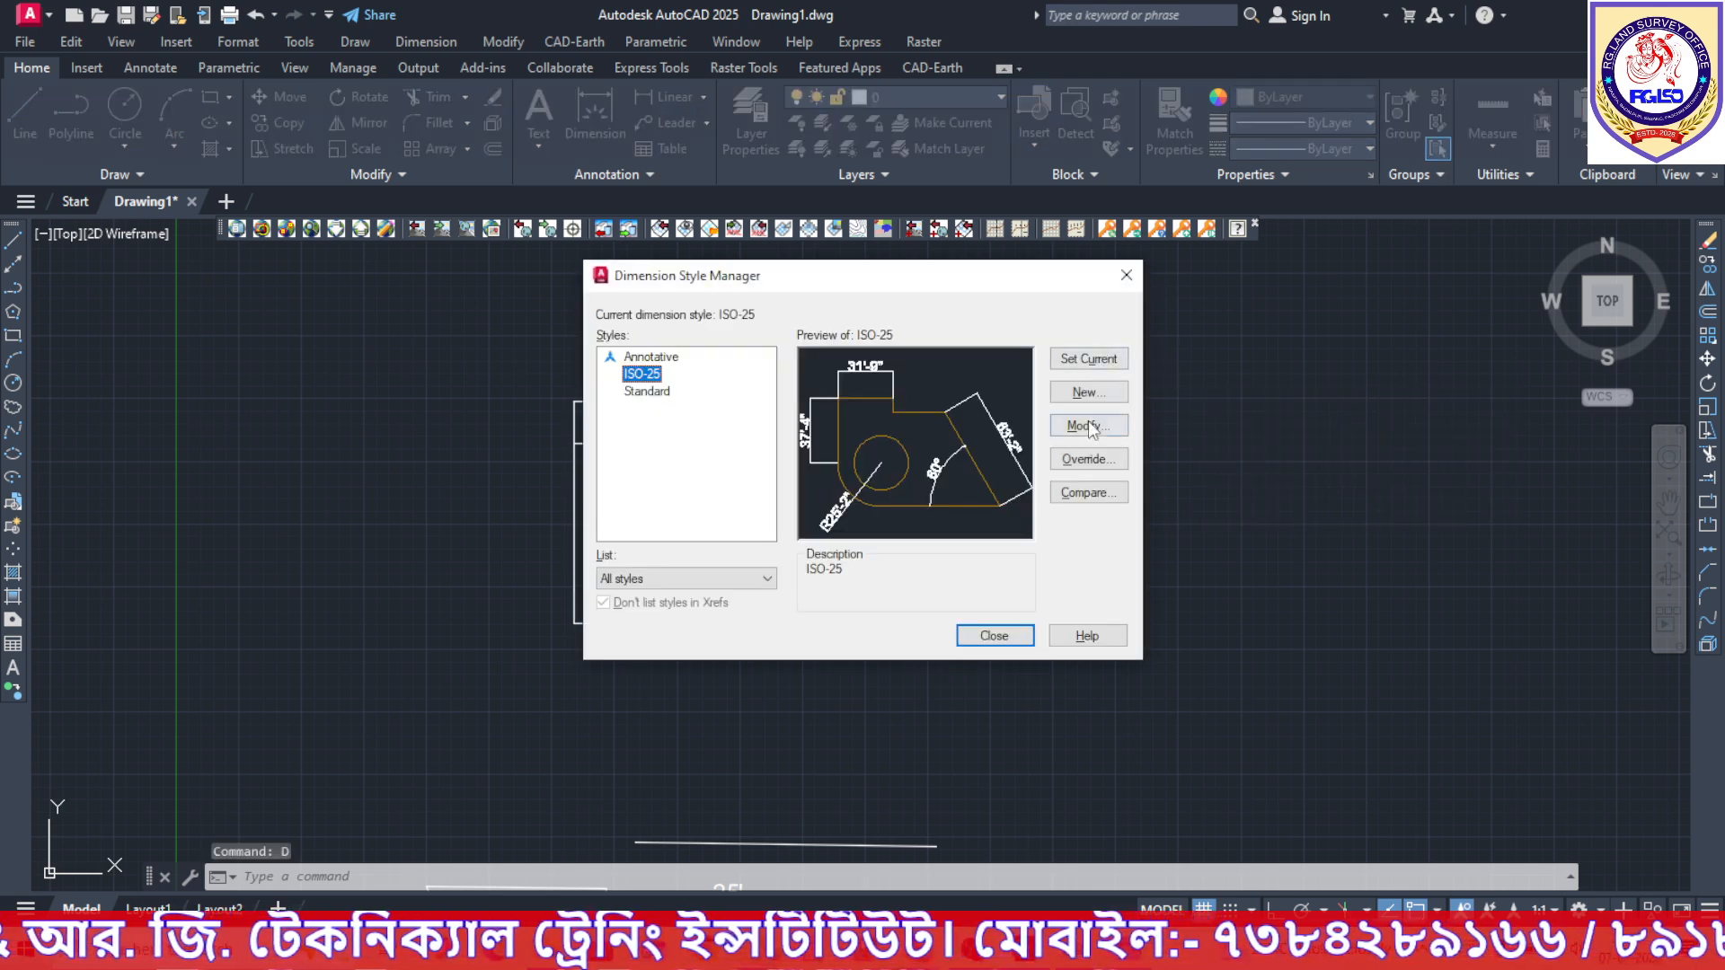
pyautogui.click(1090, 426)
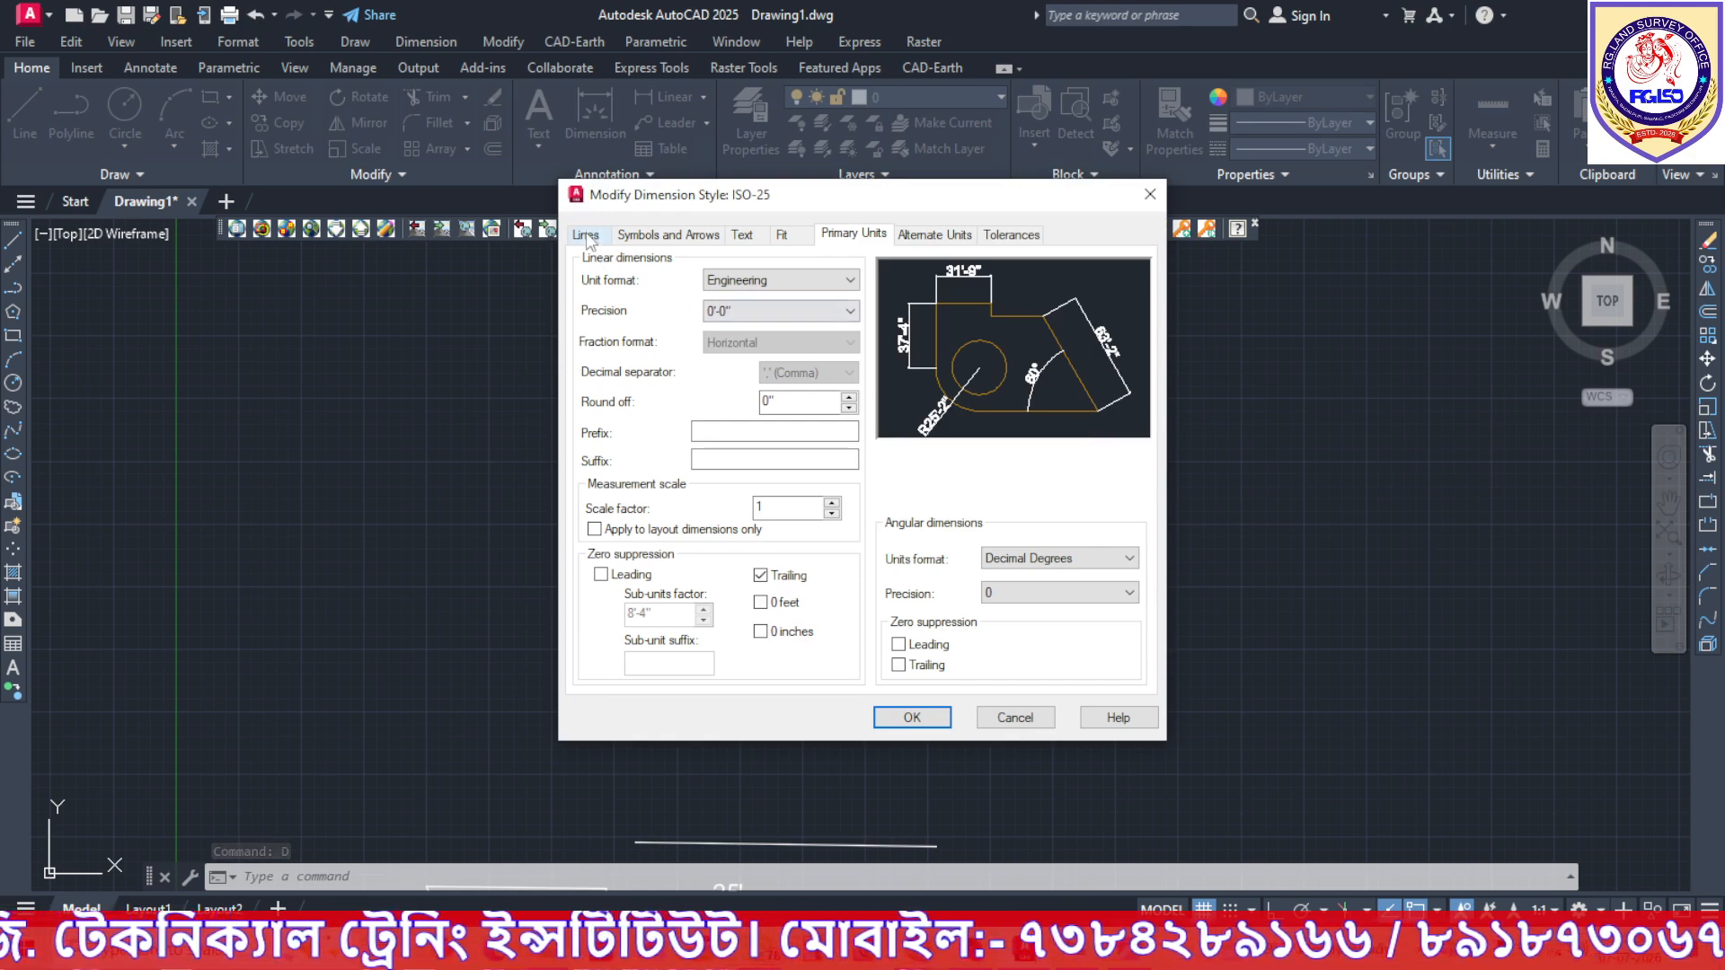
pyautogui.click(586, 235)
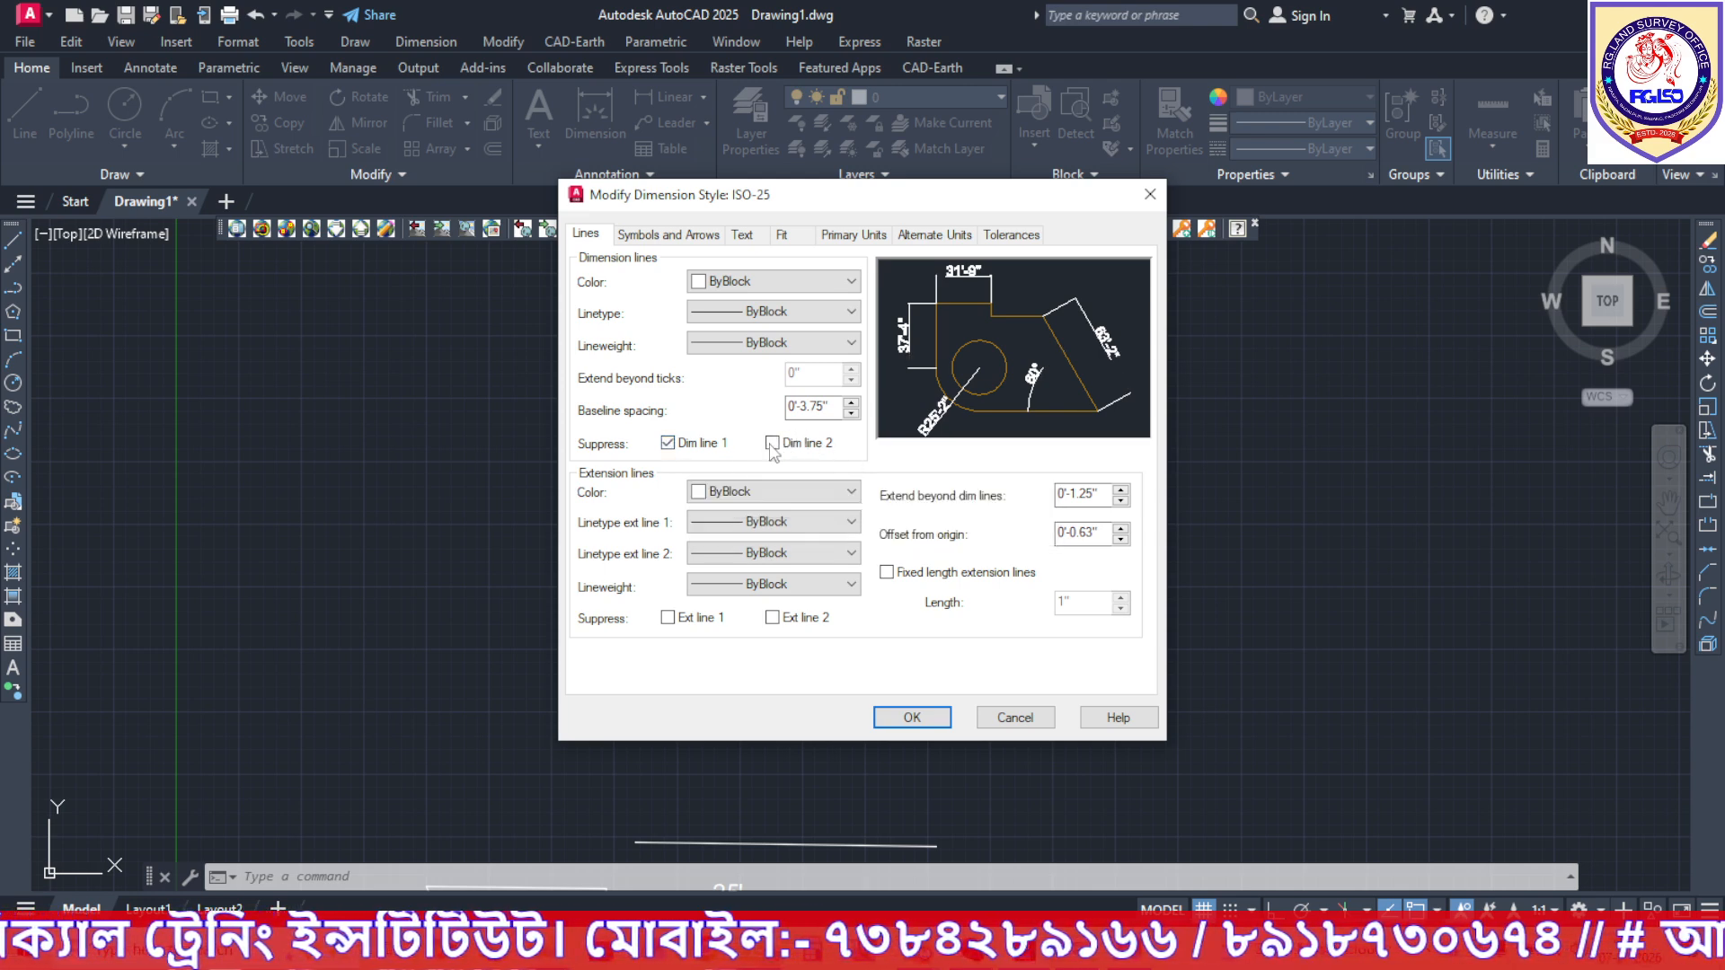
pyautogui.click(772, 443)
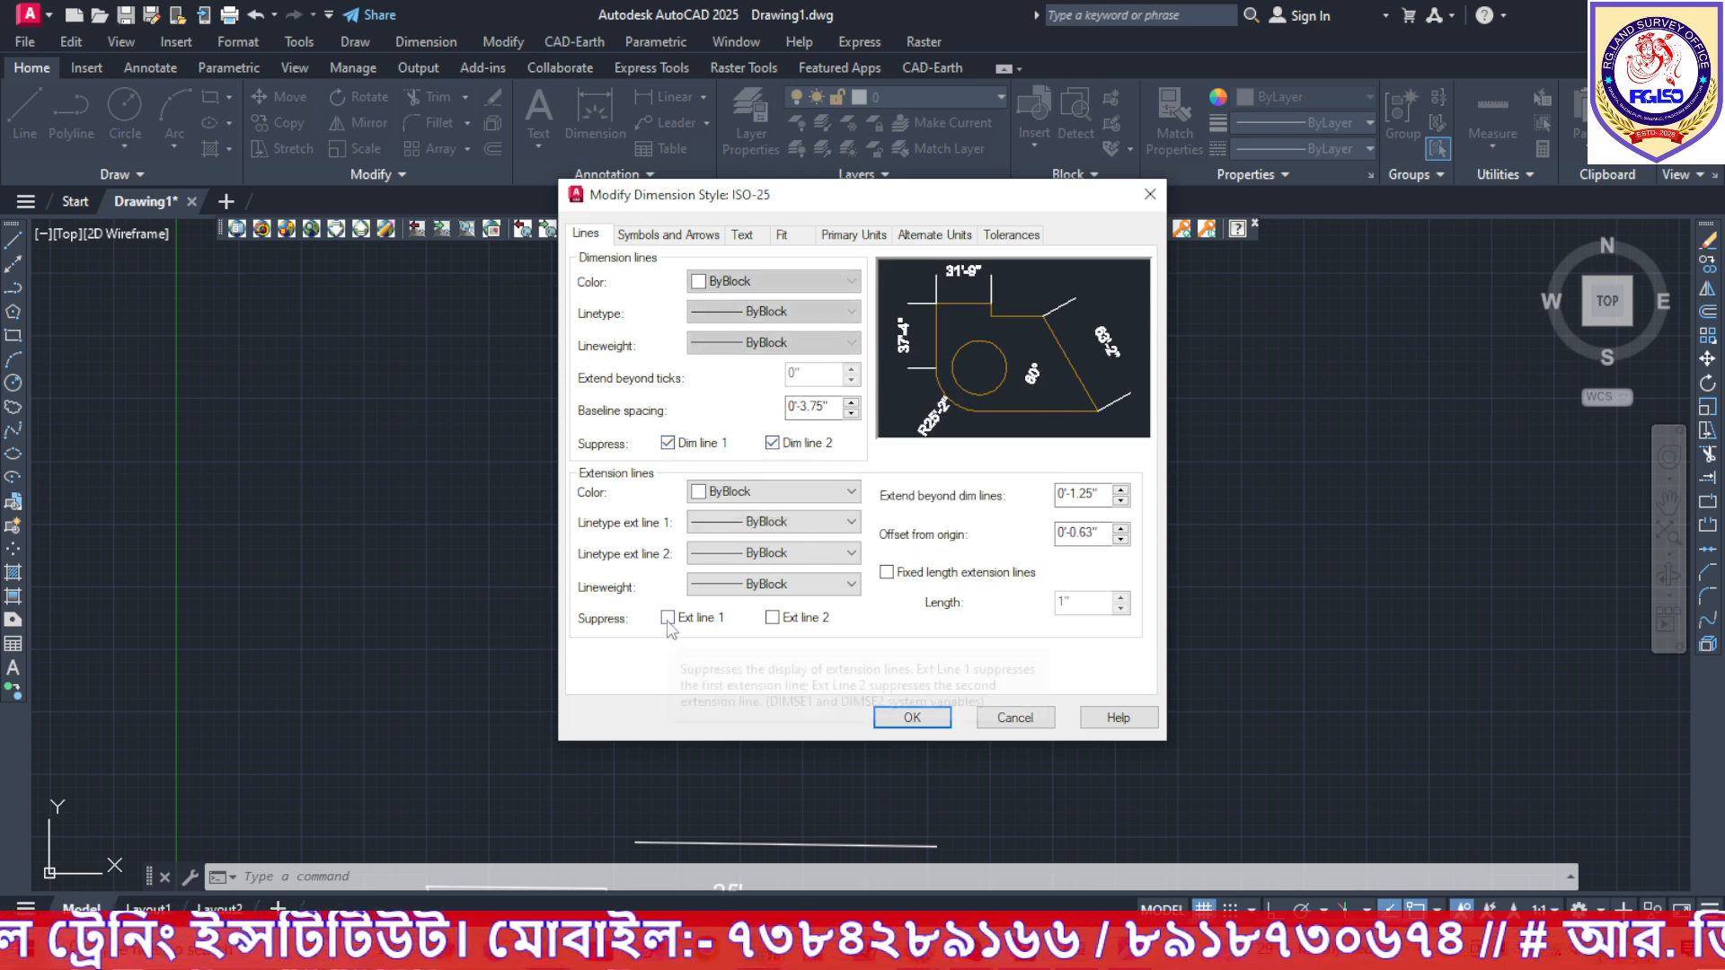
pyautogui.click(778, 620)
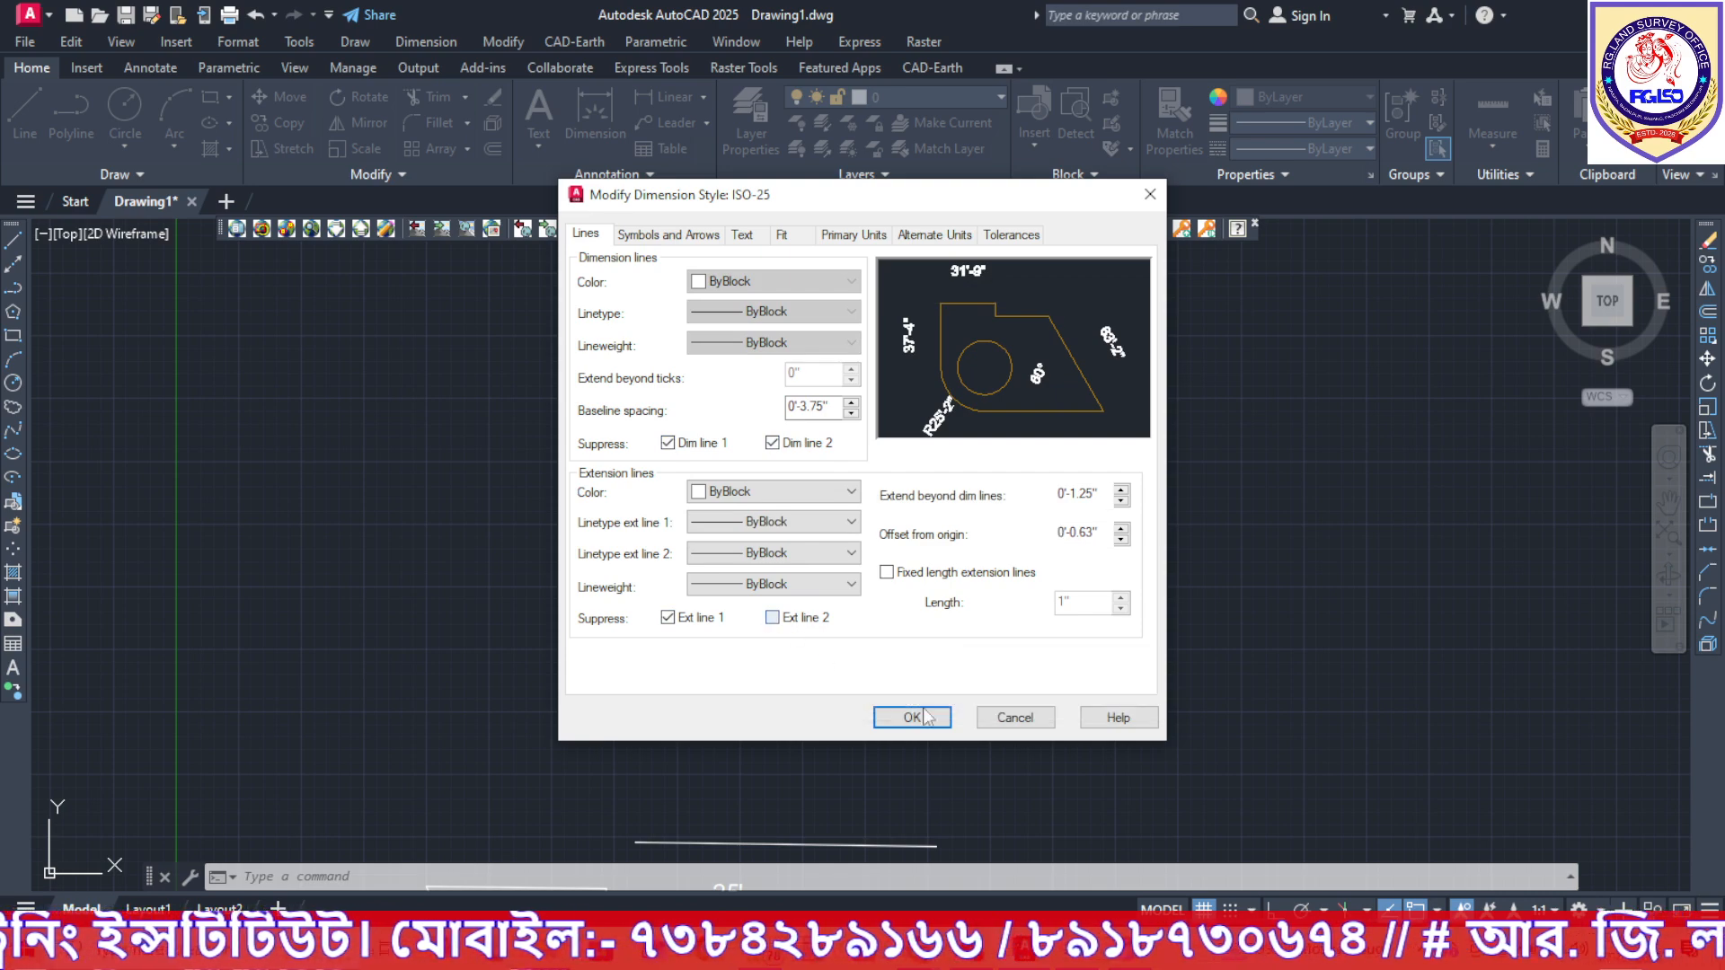
pyautogui.click(912, 717)
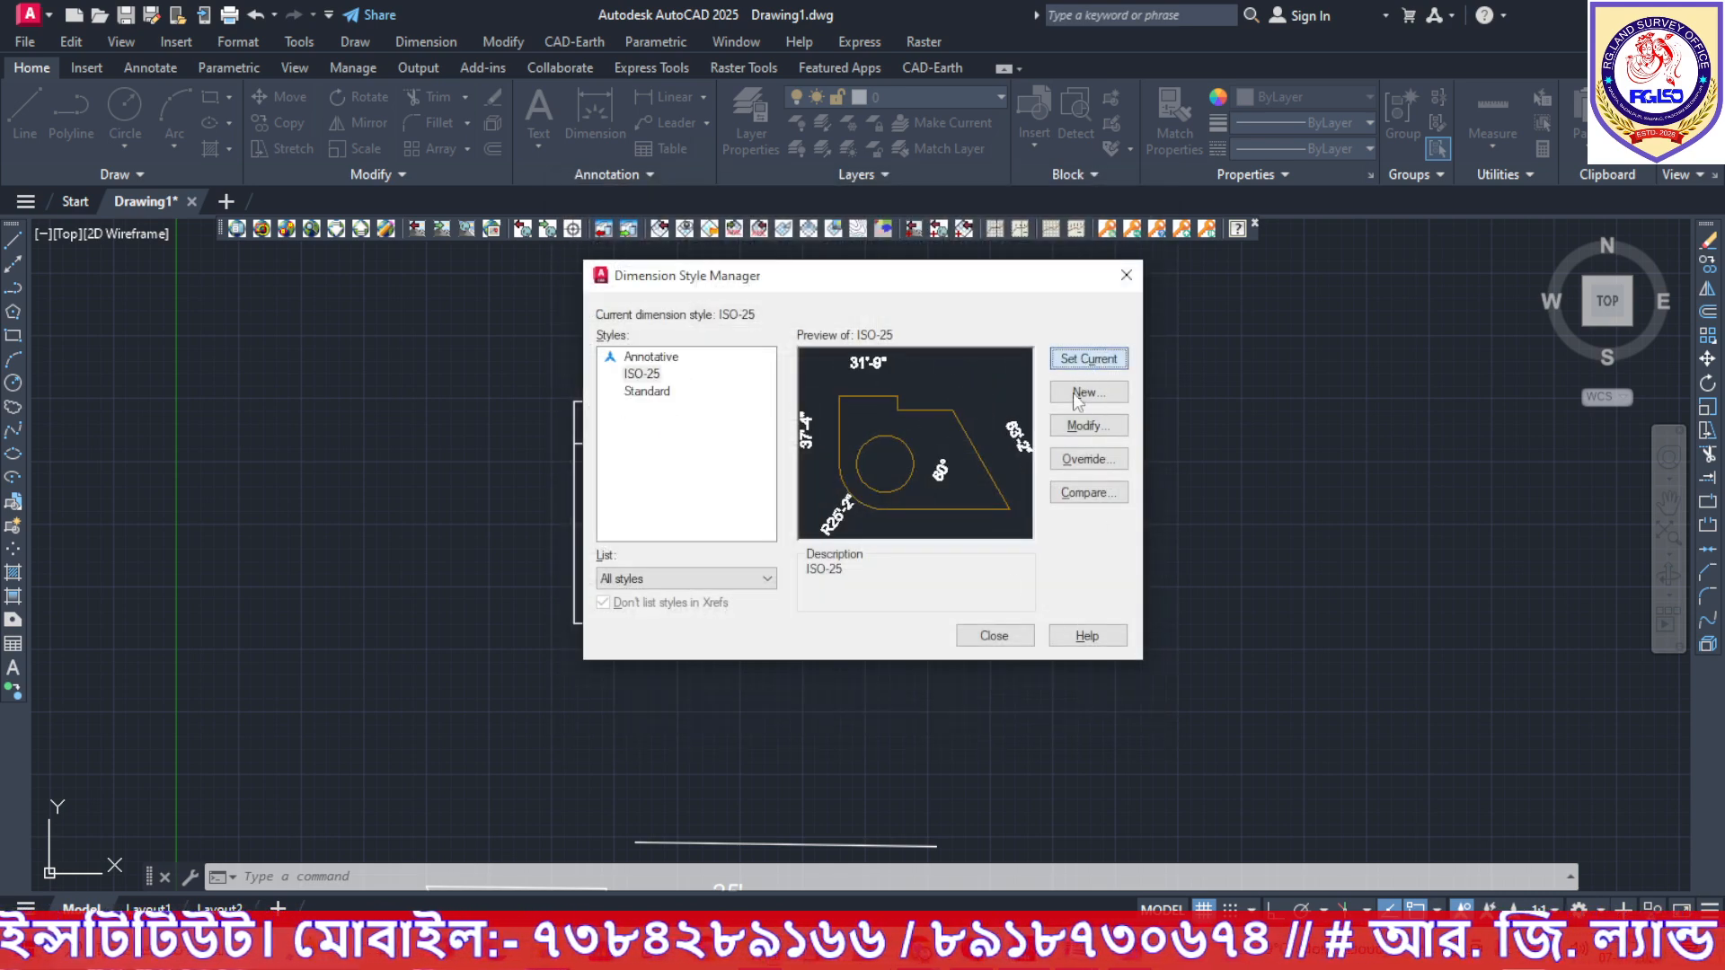
pyautogui.click(995, 636)
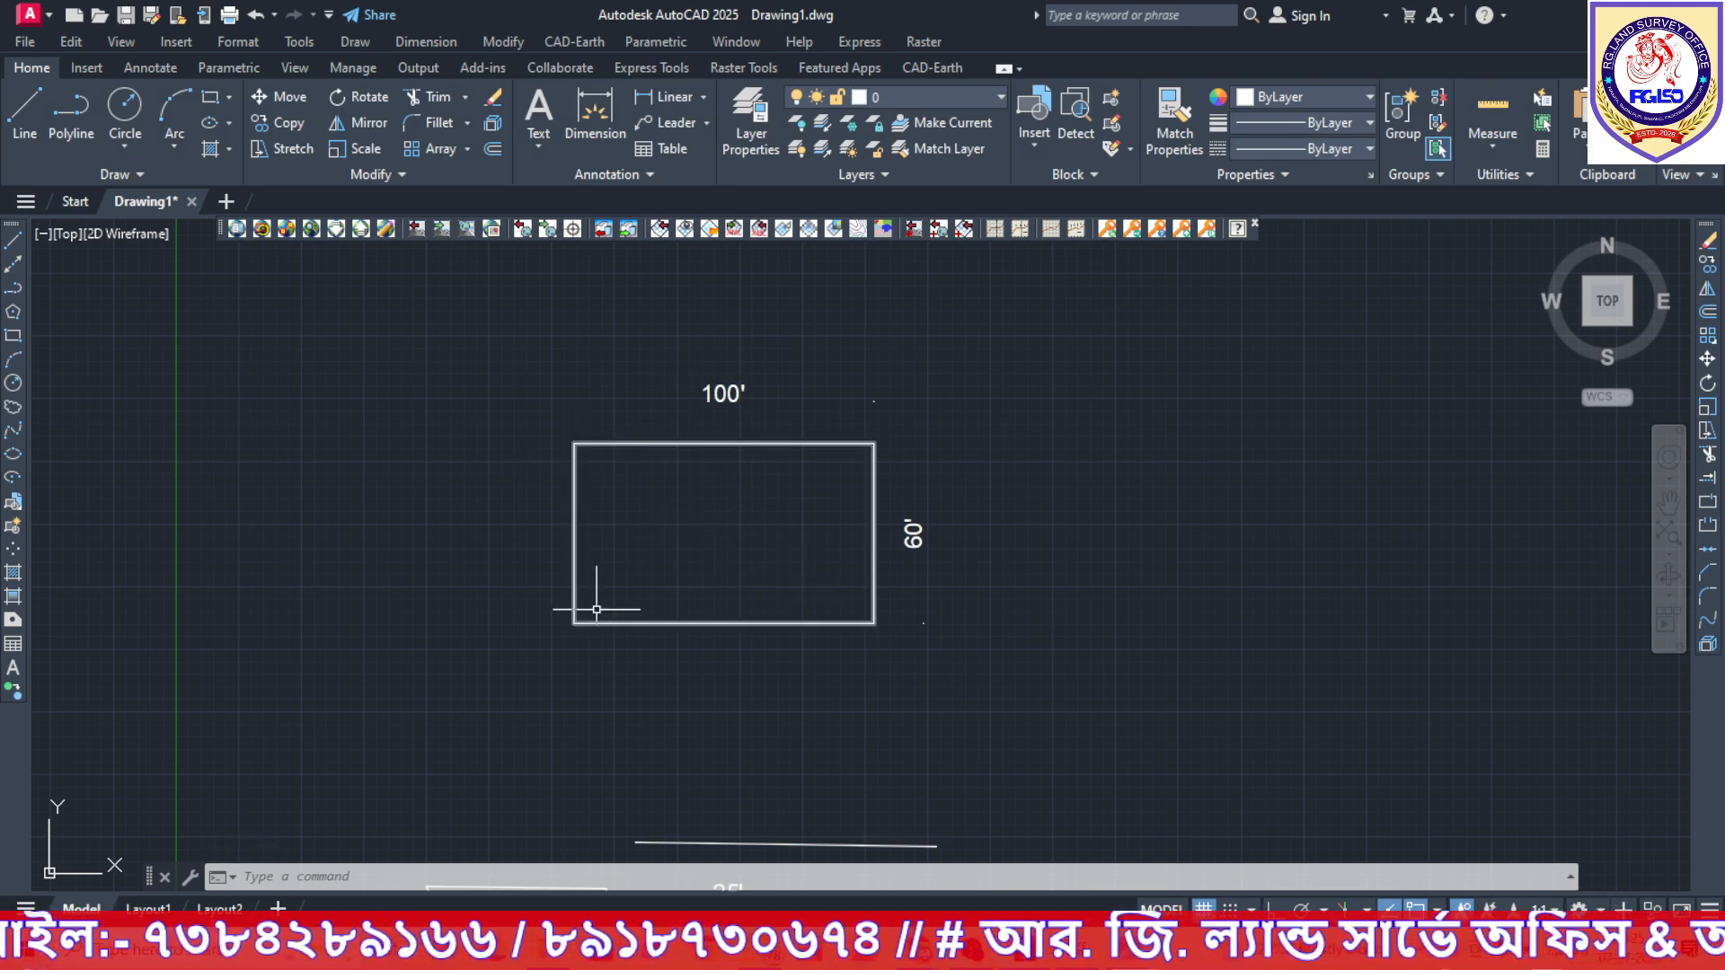
# Change the colour of the 100' by 60' rectangle to Green and deselect it.
pyautogui.click(629, 444)
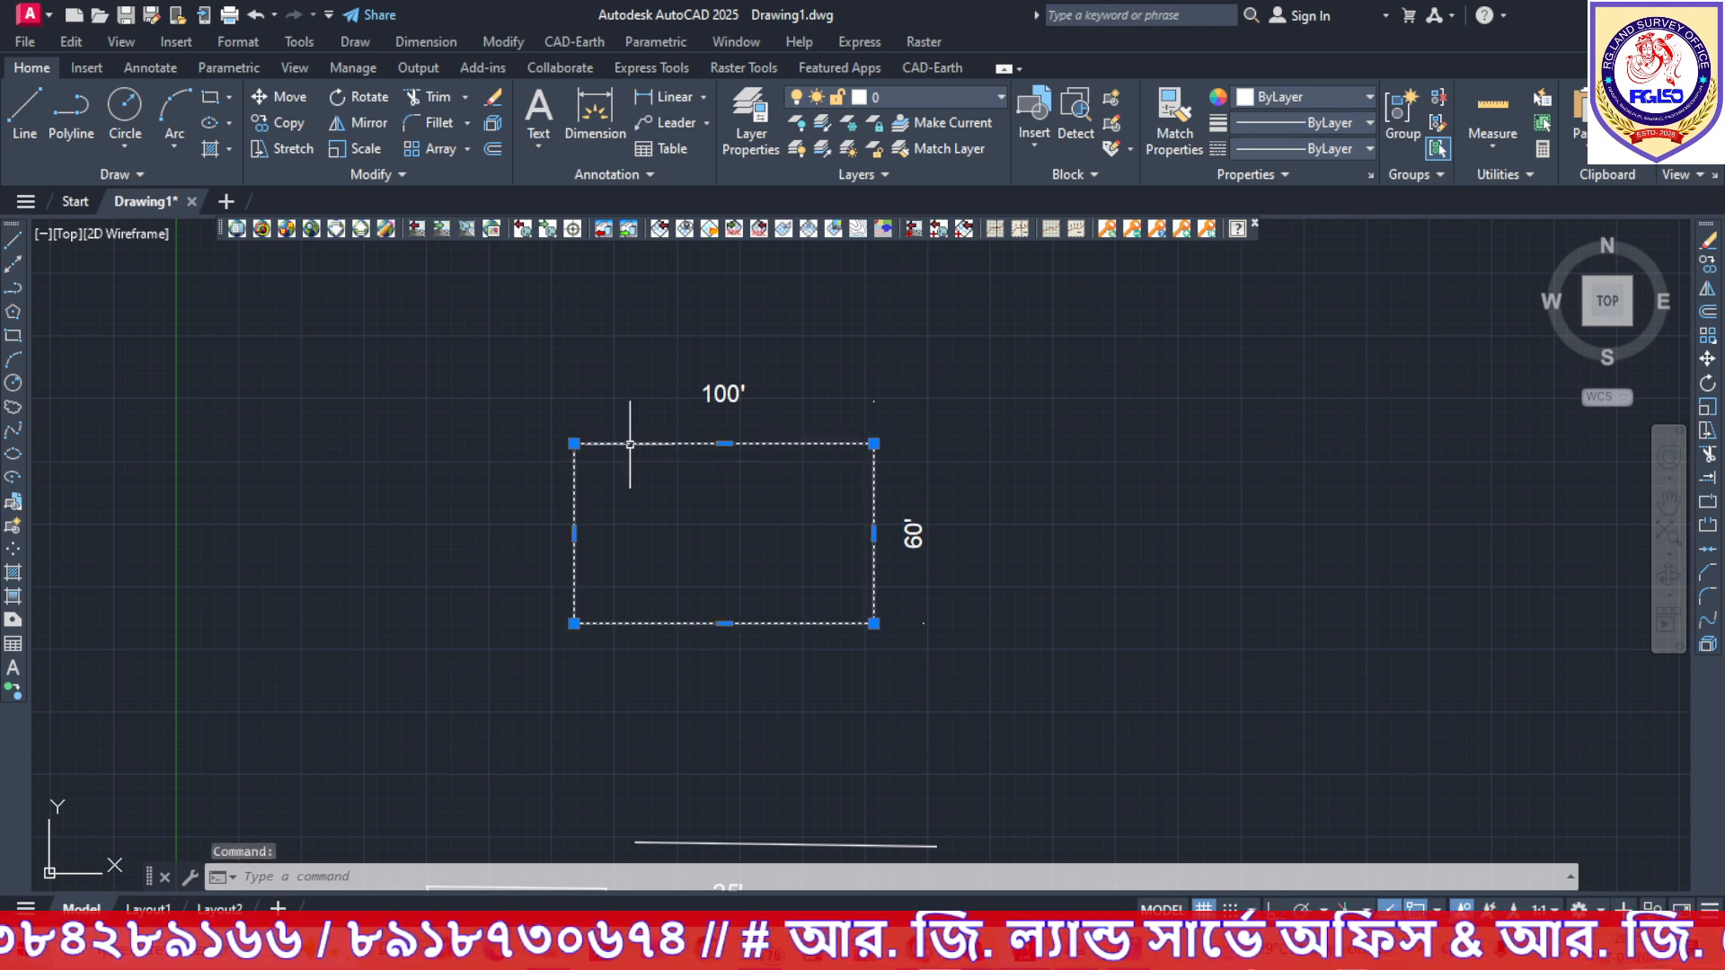
pyautogui.click(1303, 96)
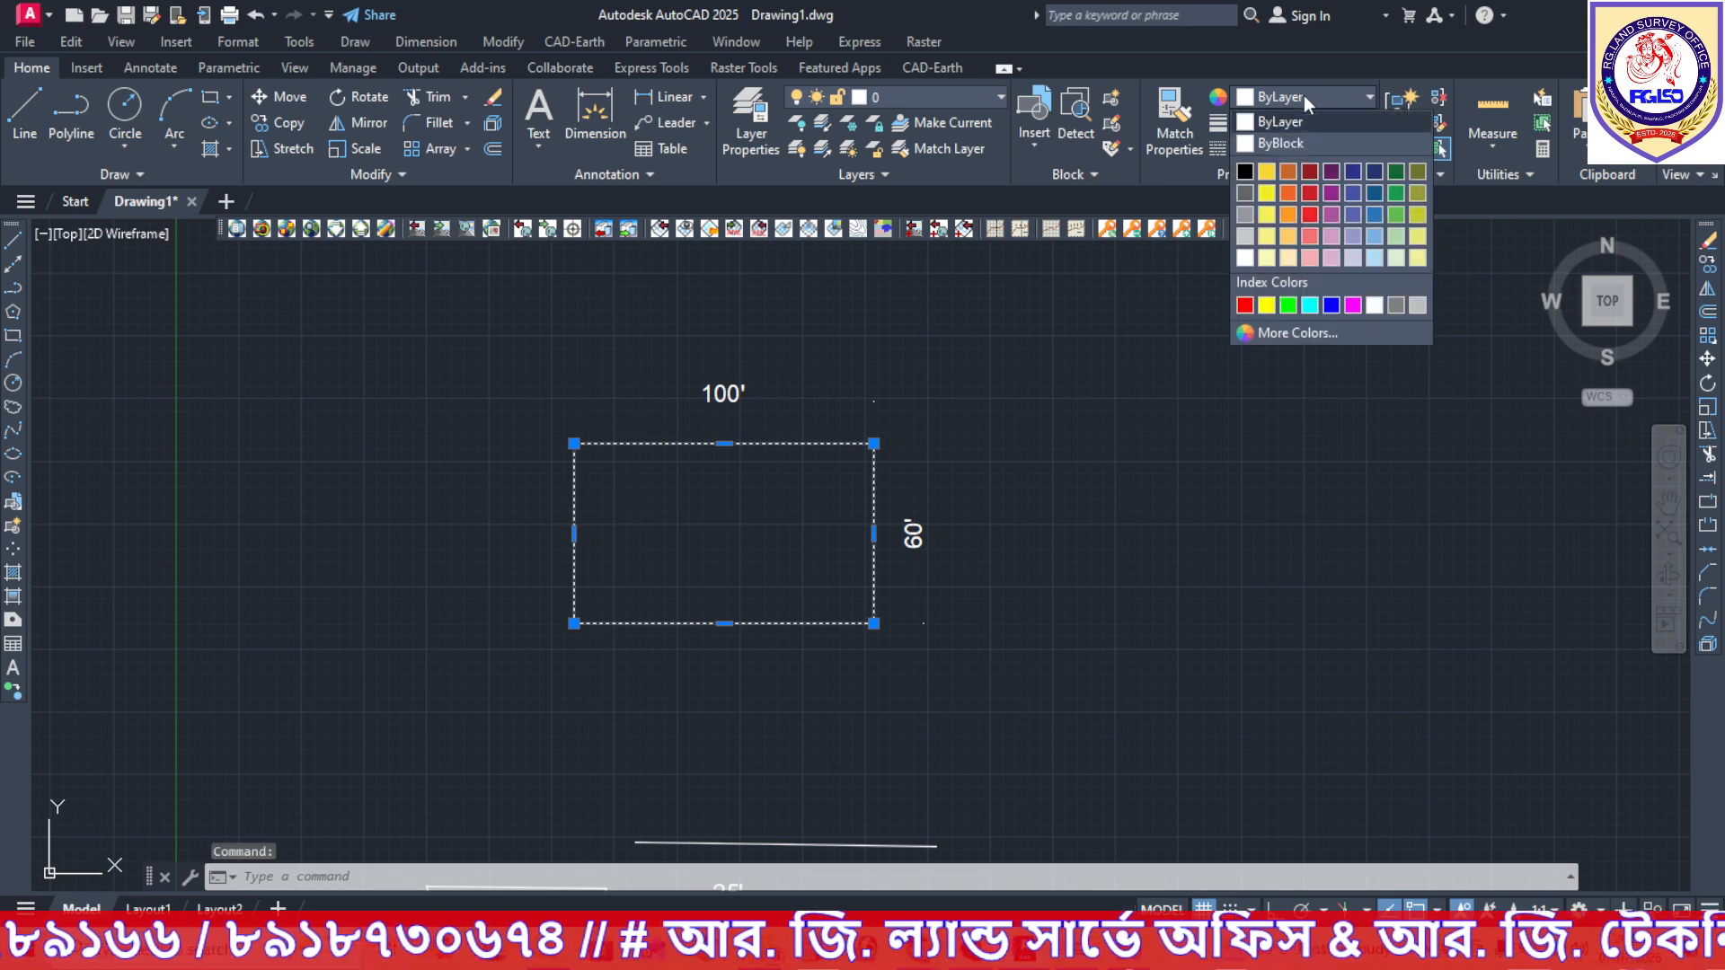
pyautogui.click(1288, 305)
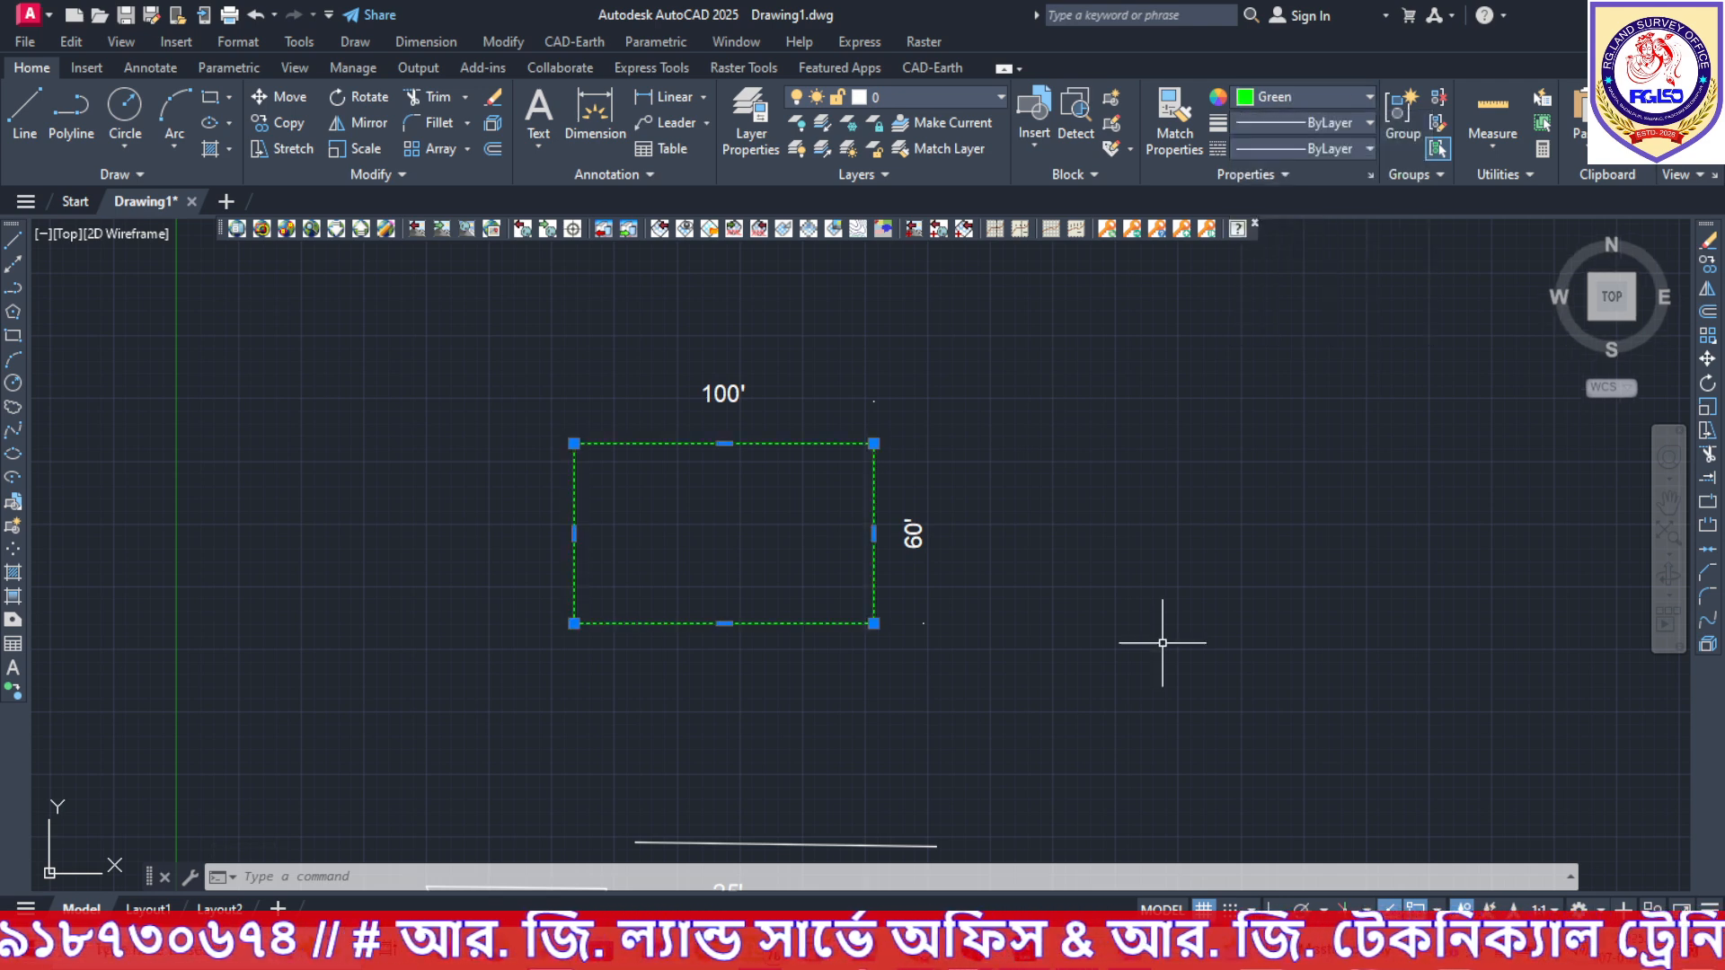
pyautogui.press('Escape')
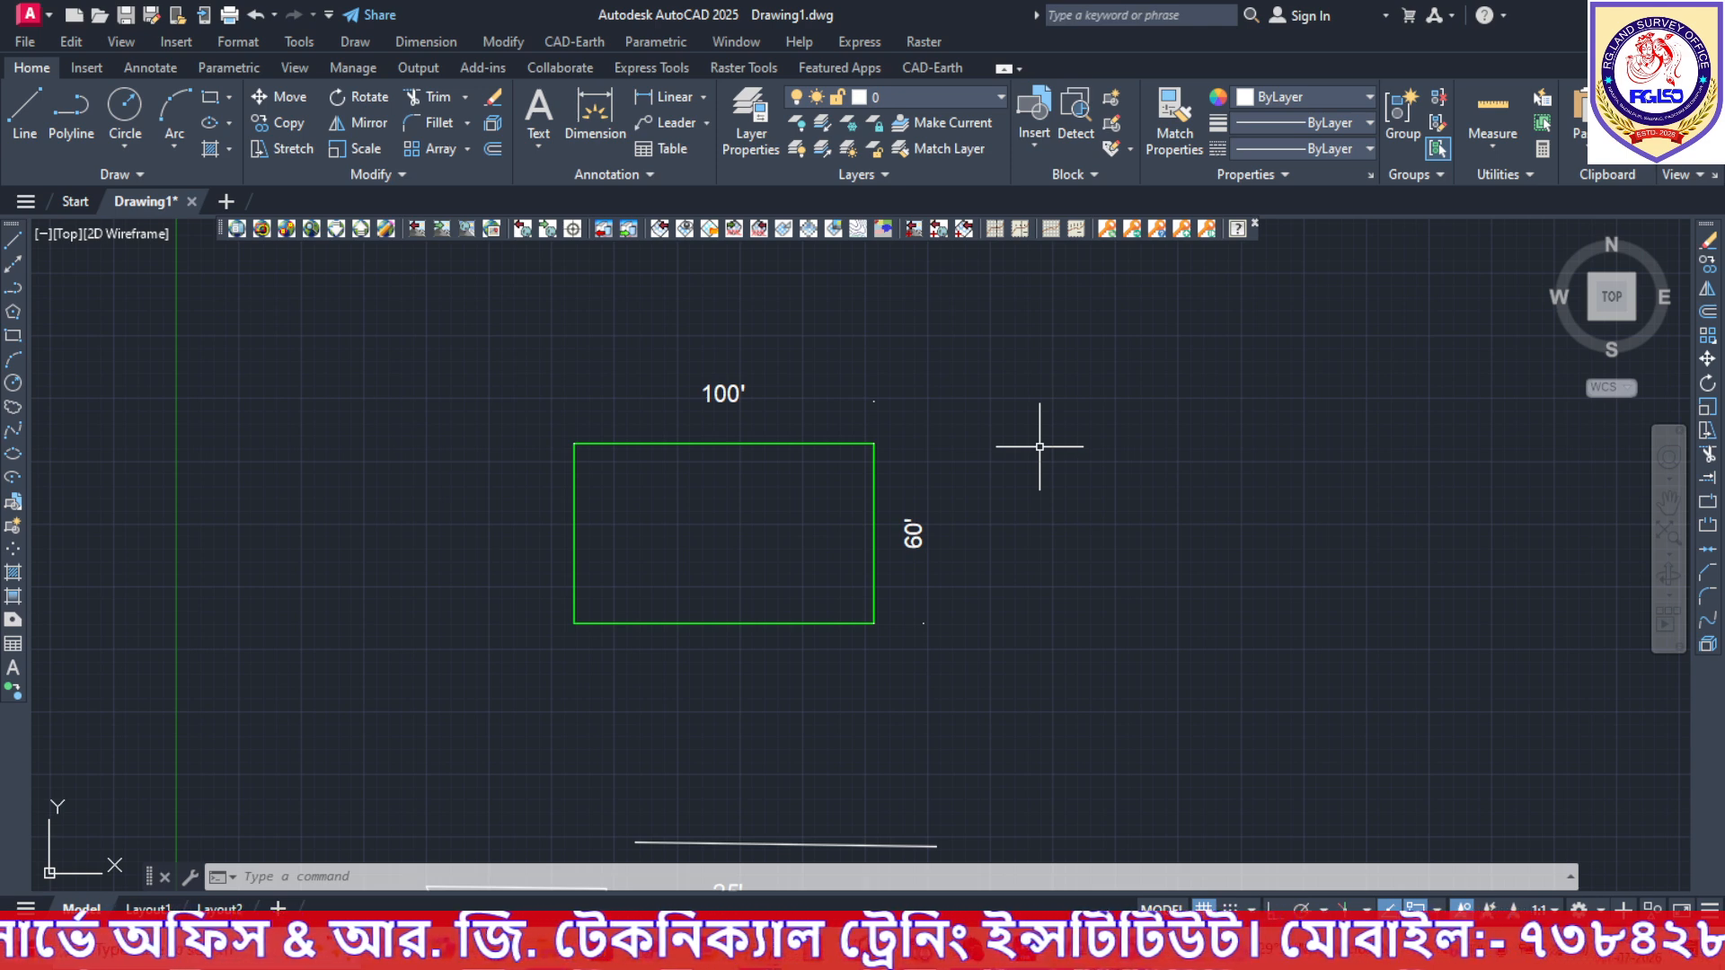
# Modify the ISO-25 dimension style to set the text colour to Red.
pyautogui.press('Return')
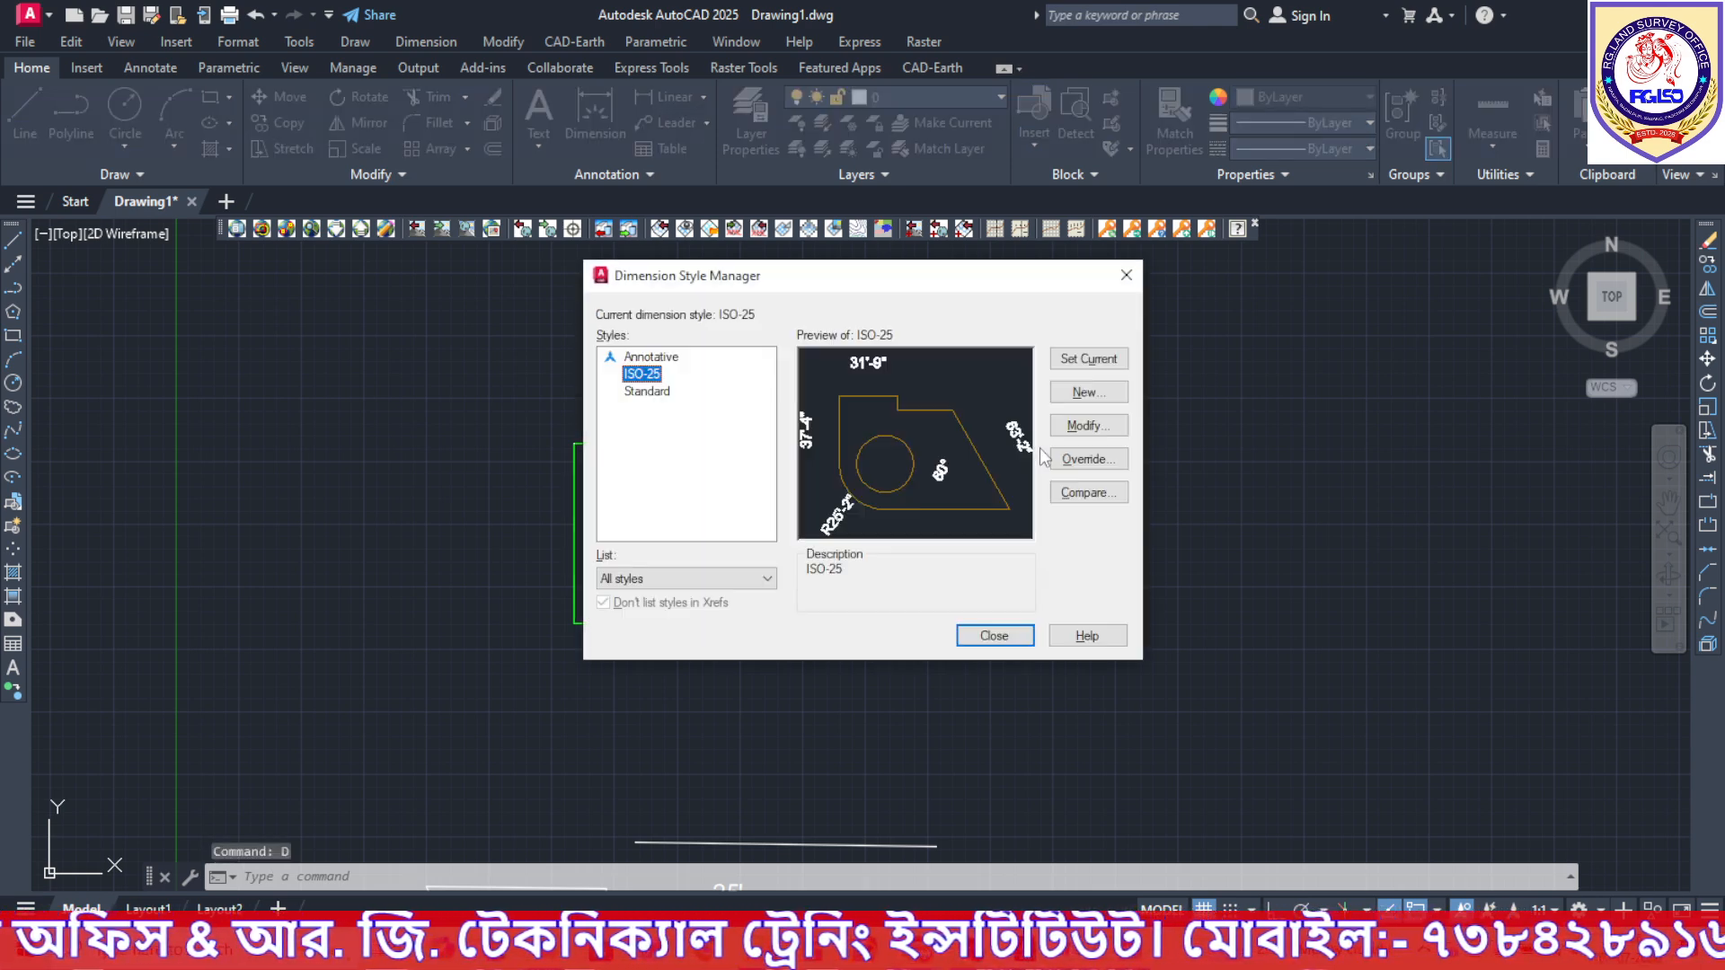
pyautogui.click(1119, 430)
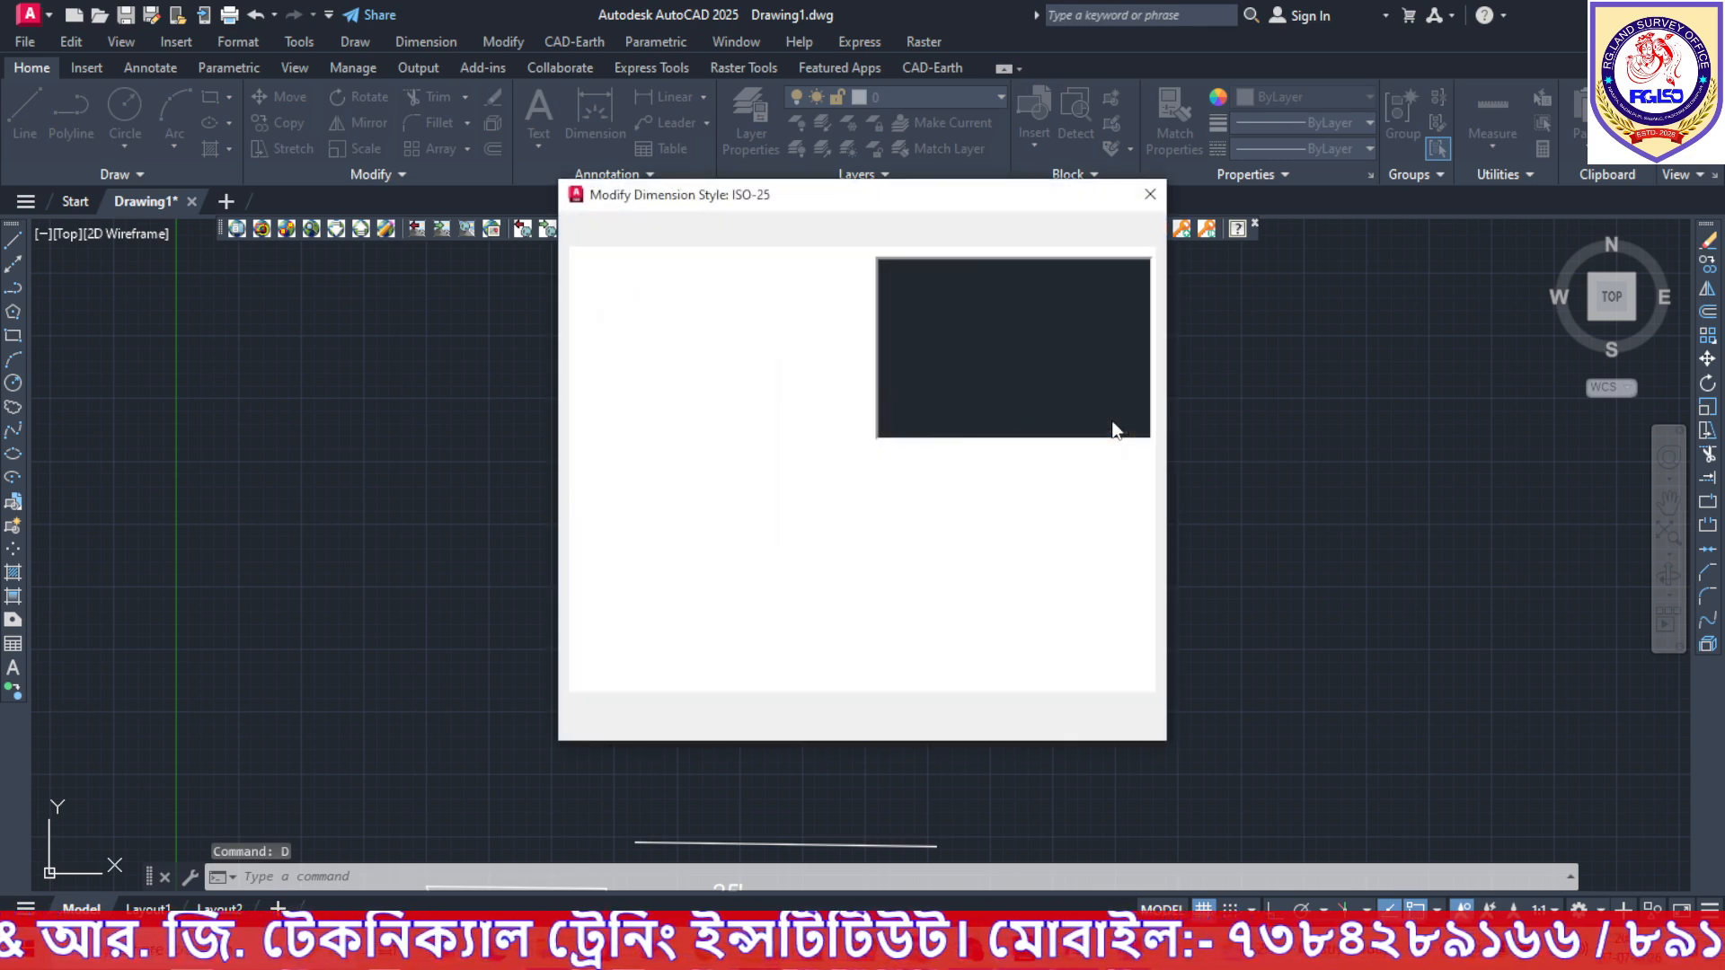
pyautogui.click(742, 235)
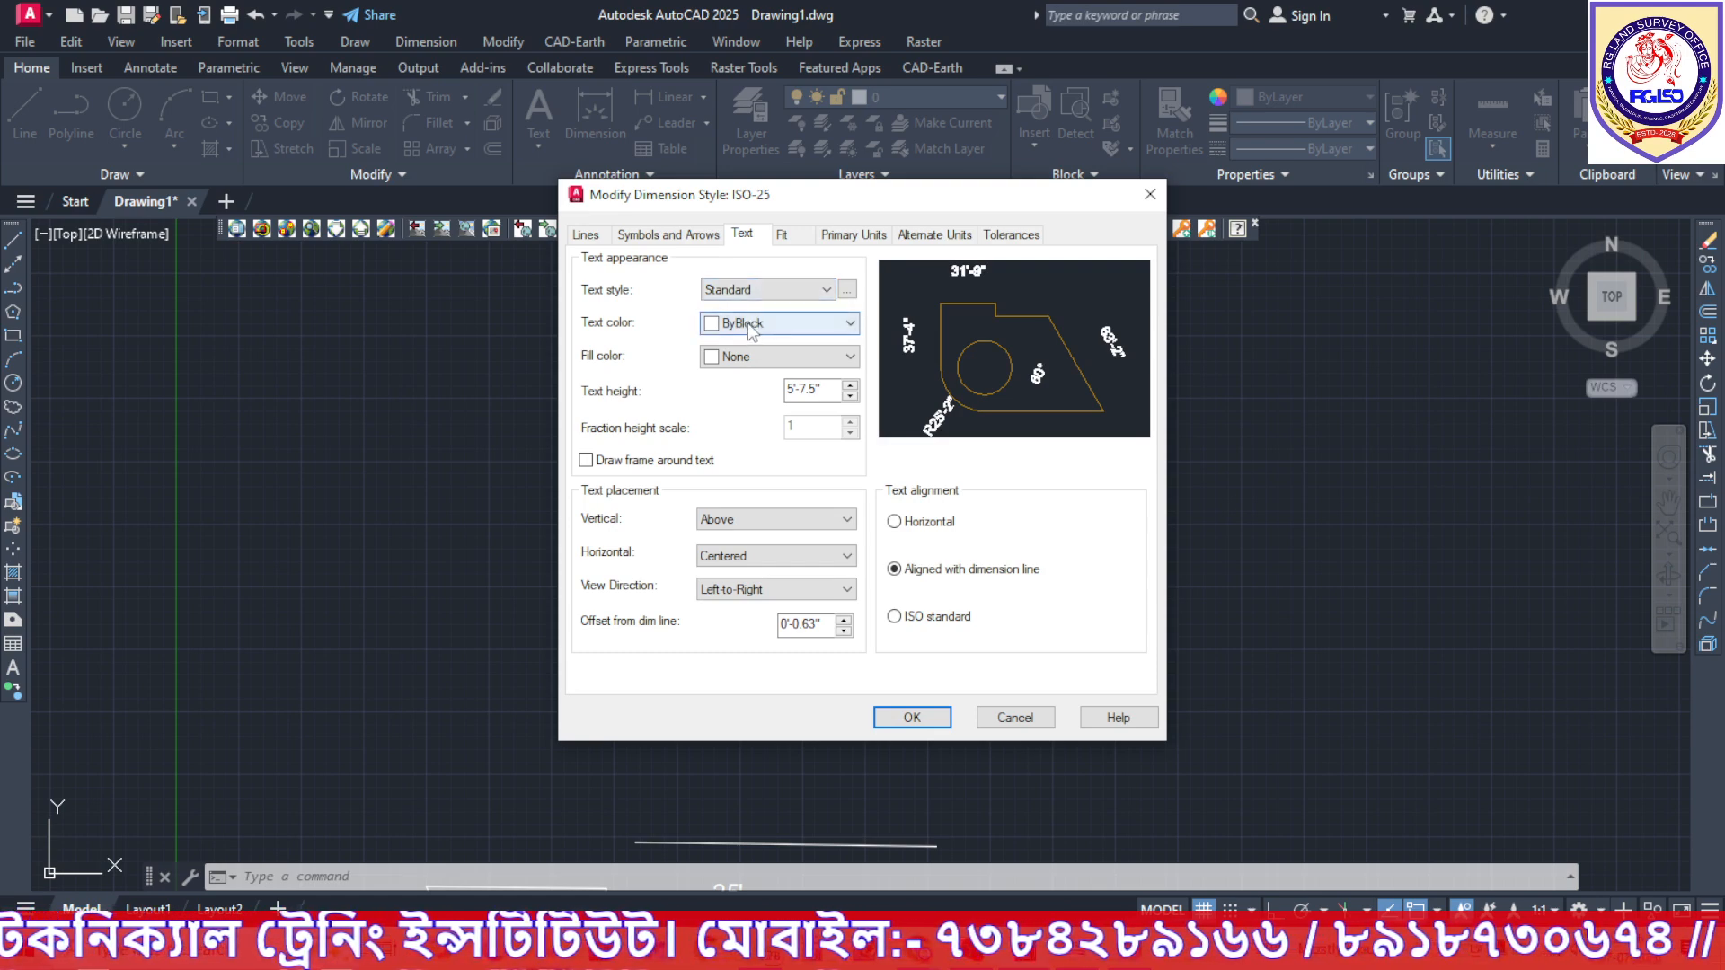
pyautogui.click(750, 325)
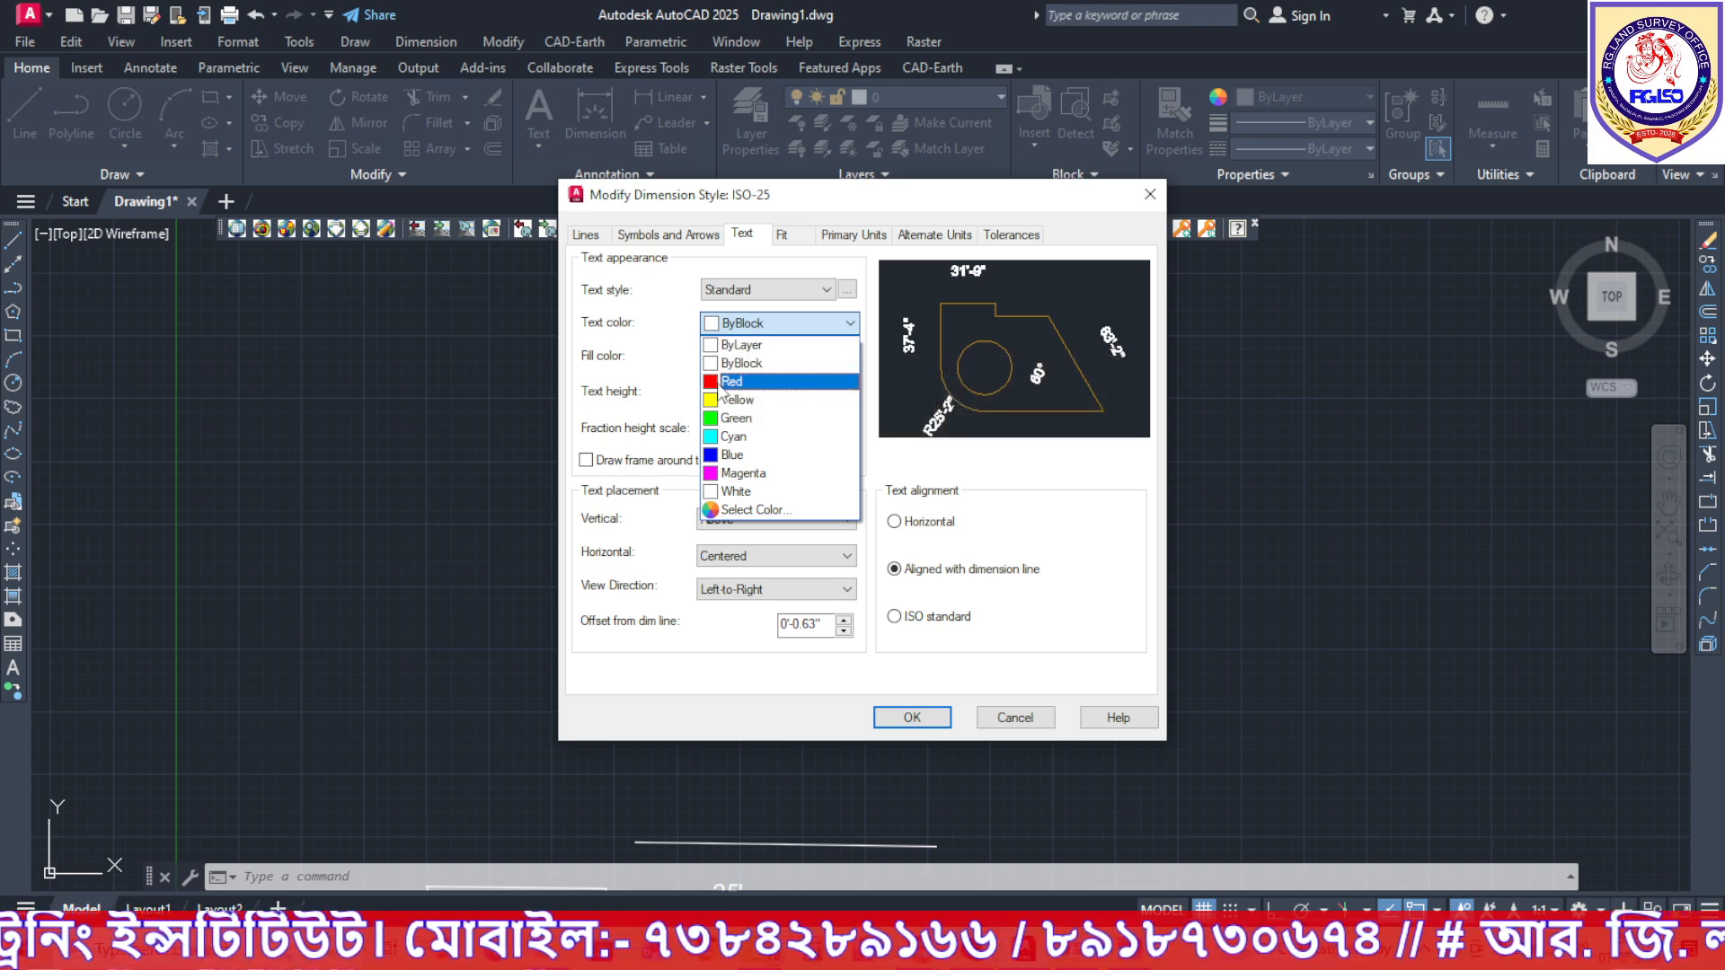
pyautogui.click(729, 382)
pyautogui.click(897, 710)
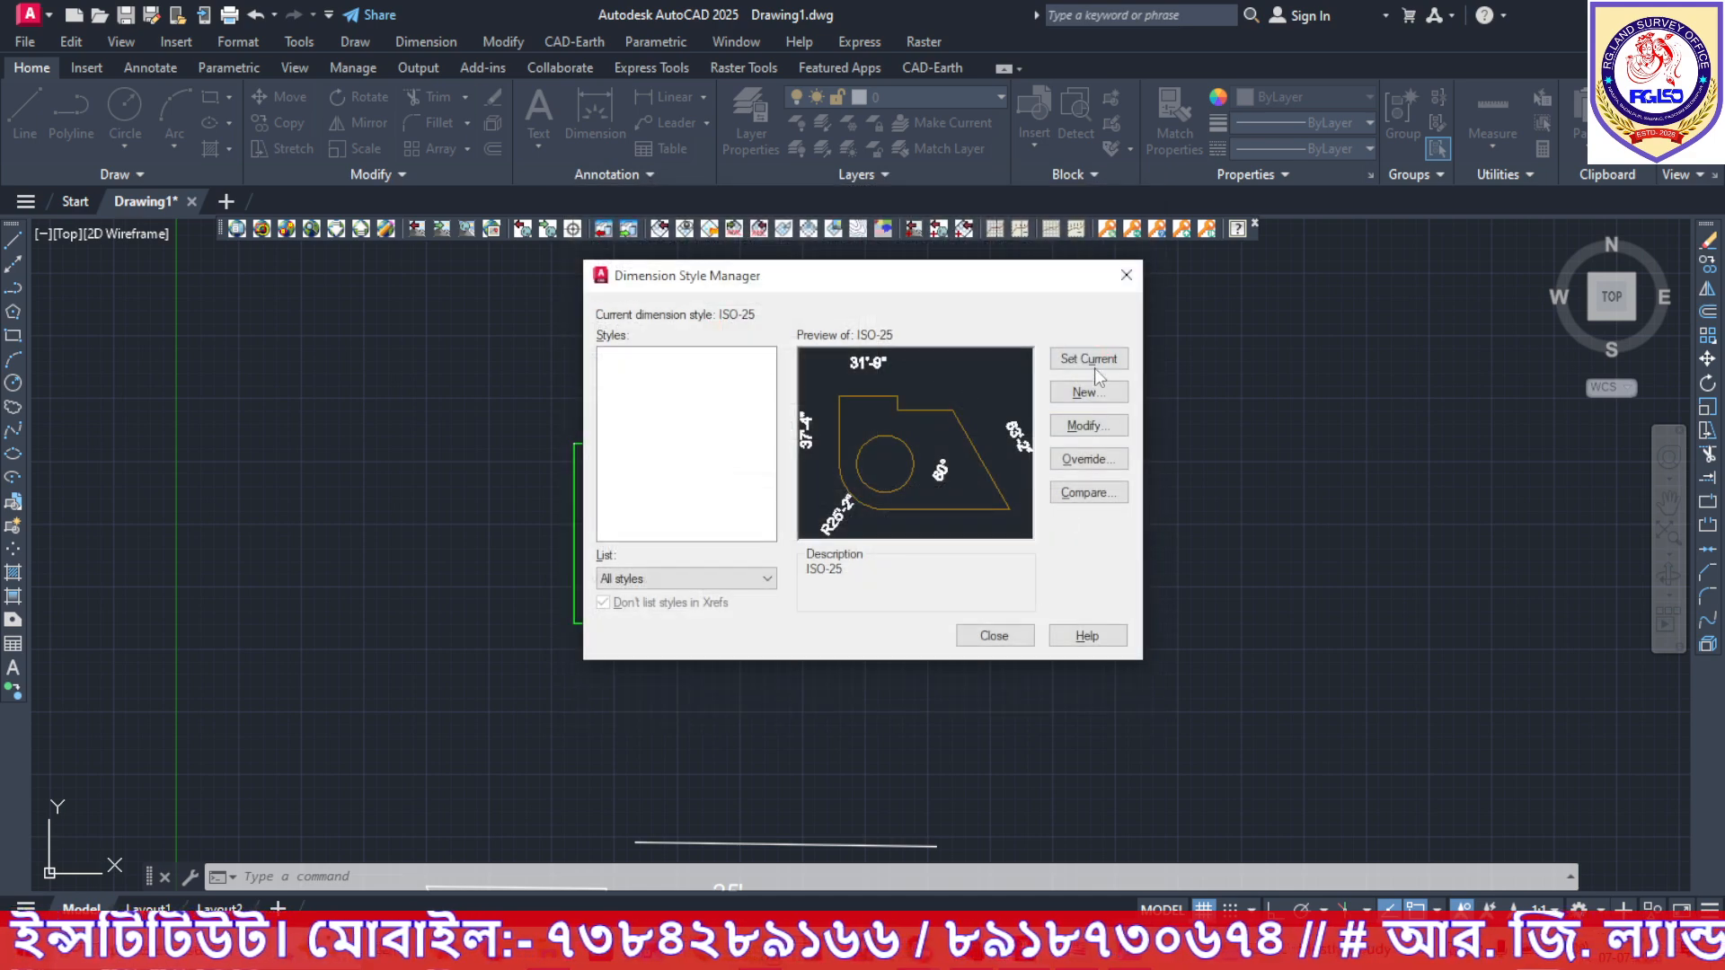
pyautogui.click(993, 636)
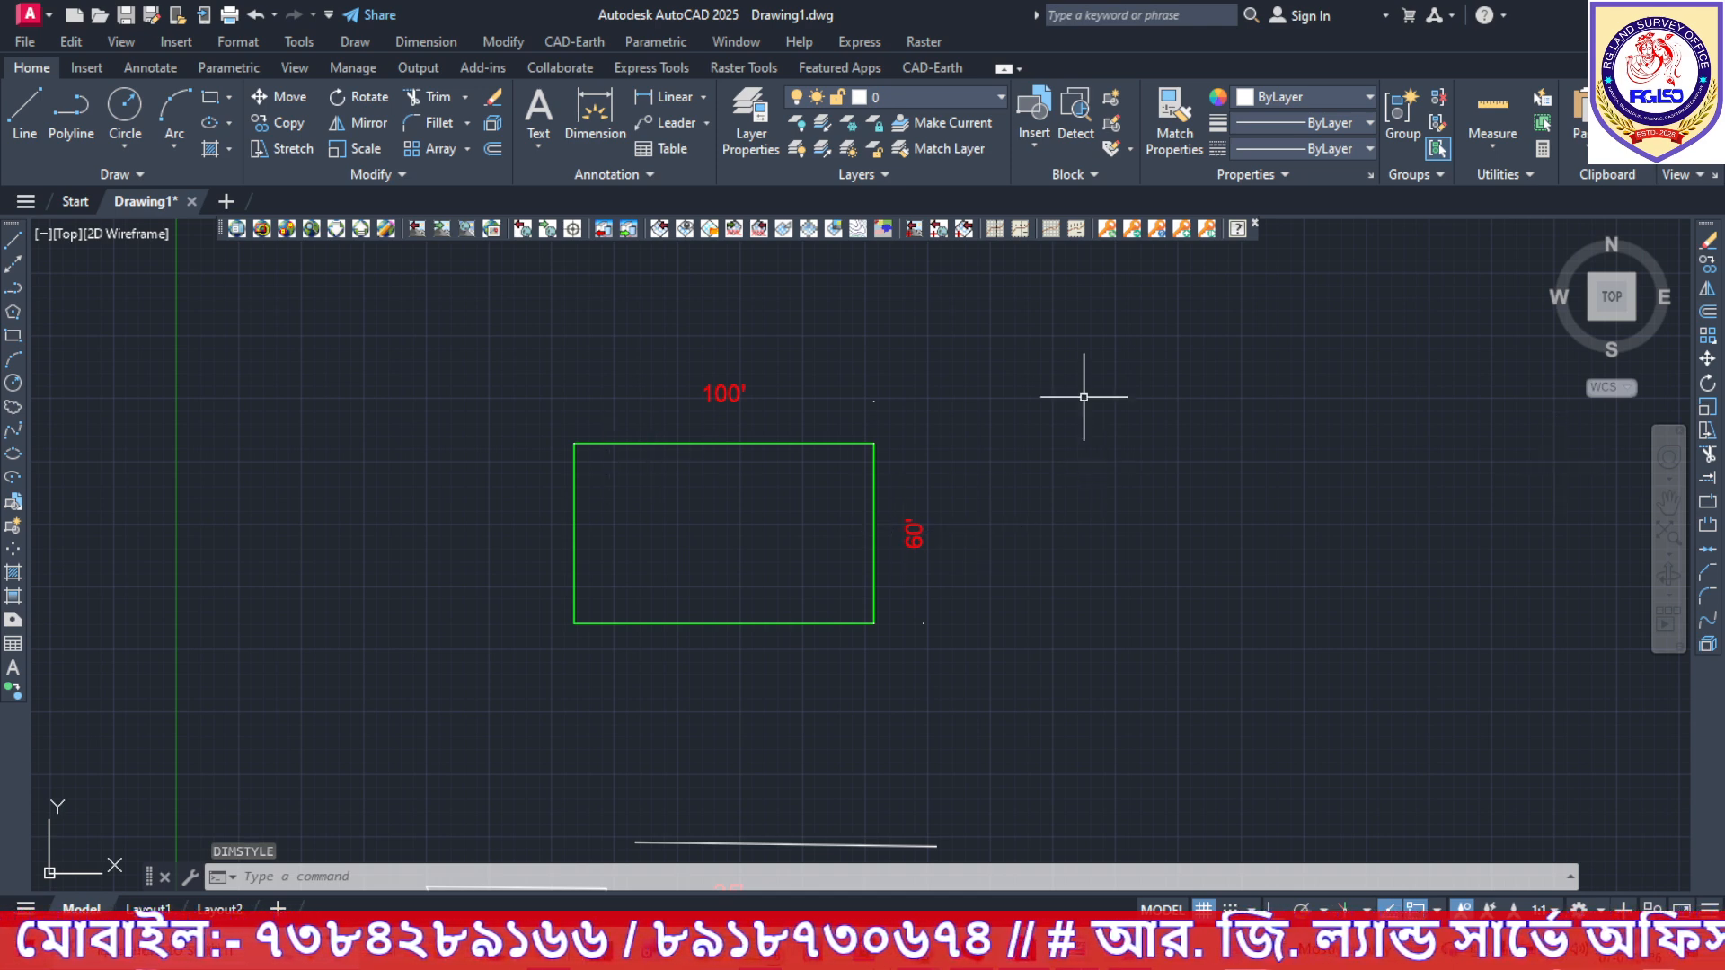
# Modify the ISO-25 dimension style to stop suppressing both dimension lines and both extension lines.
pyautogui.write('D')
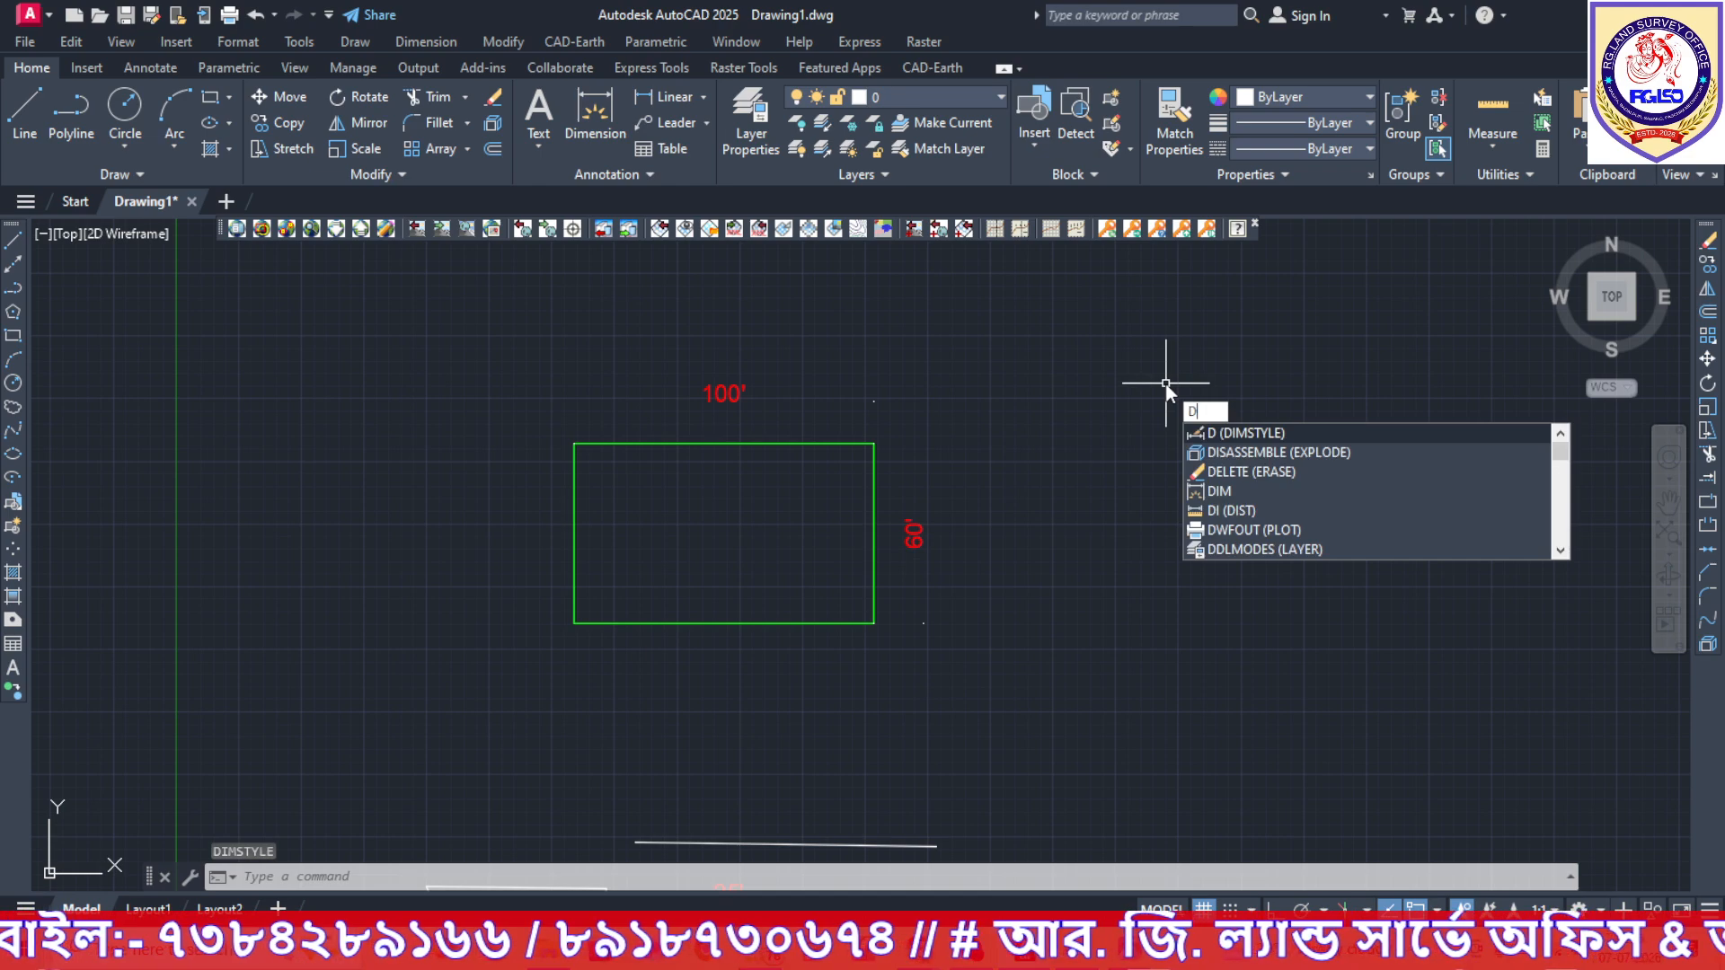
pyautogui.press('Return')
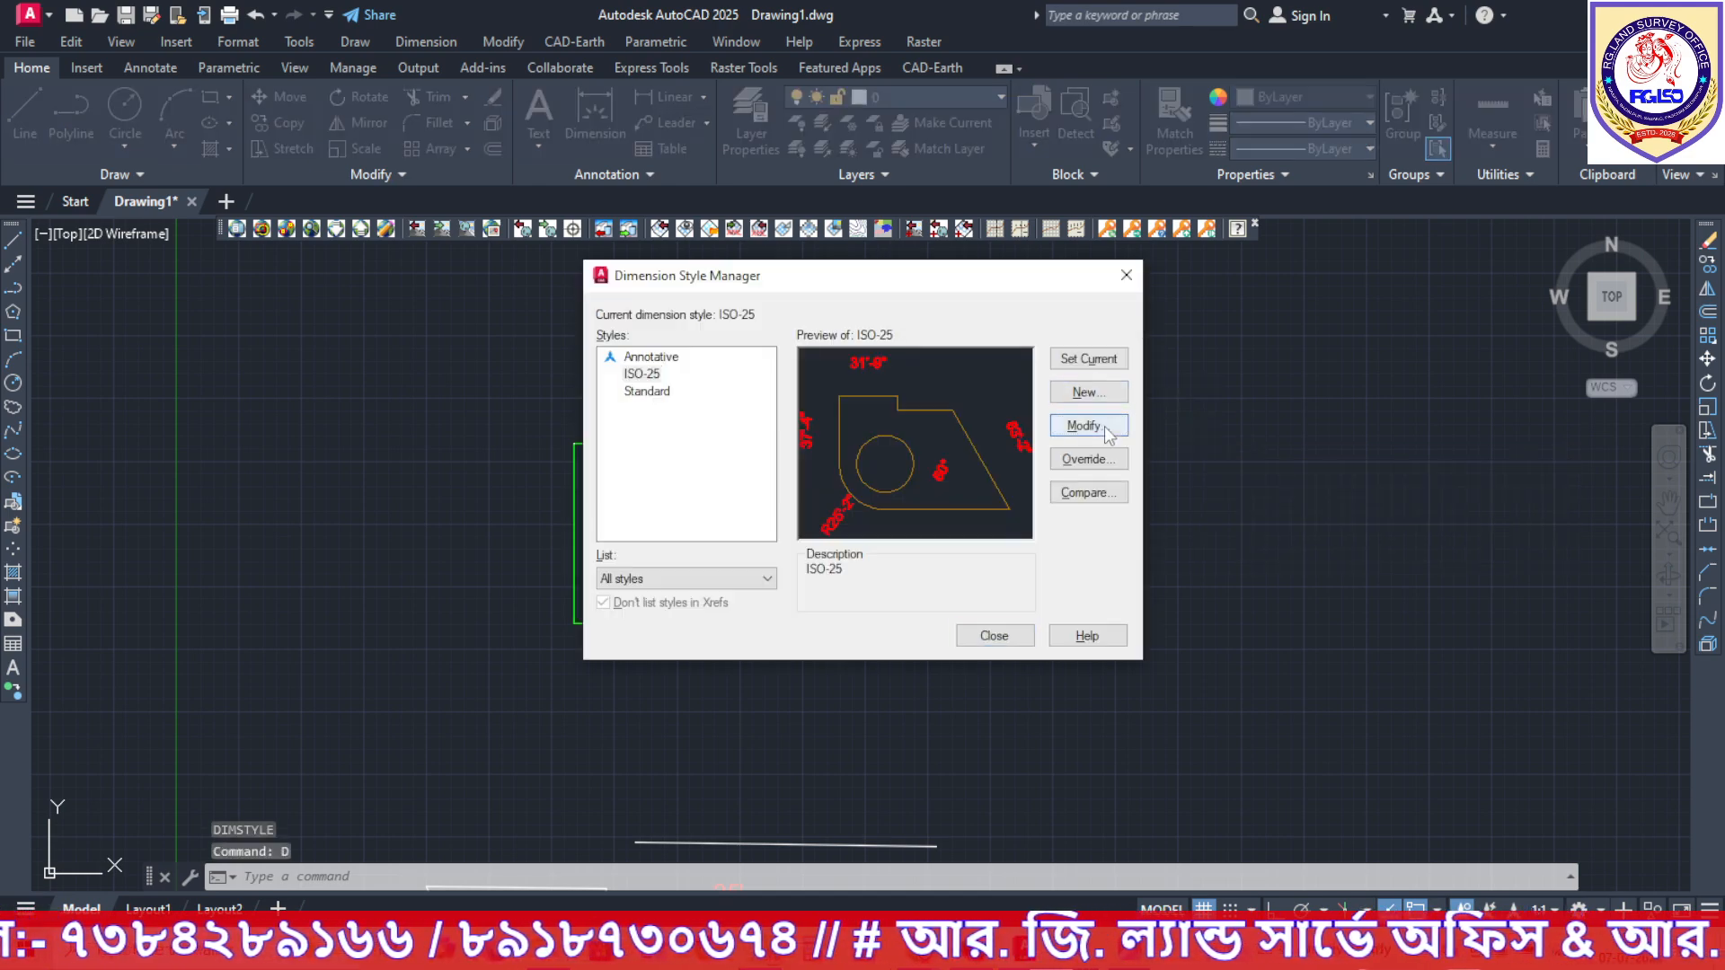
pyautogui.click(1107, 432)
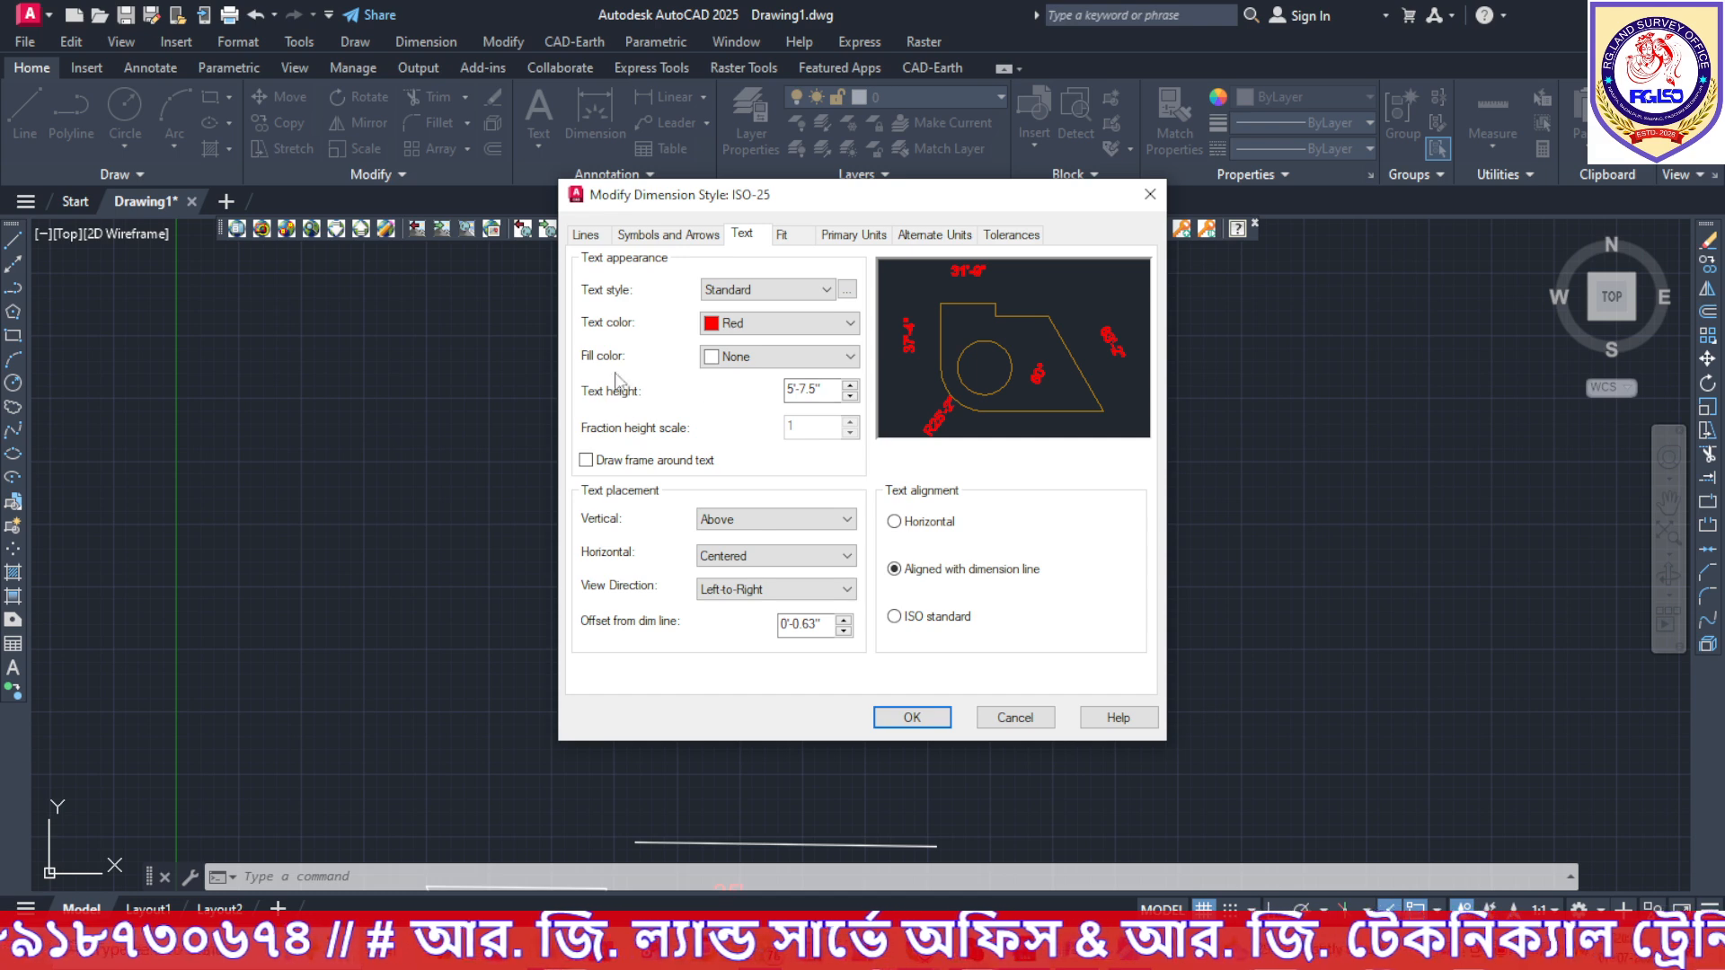
pyautogui.click(578, 236)
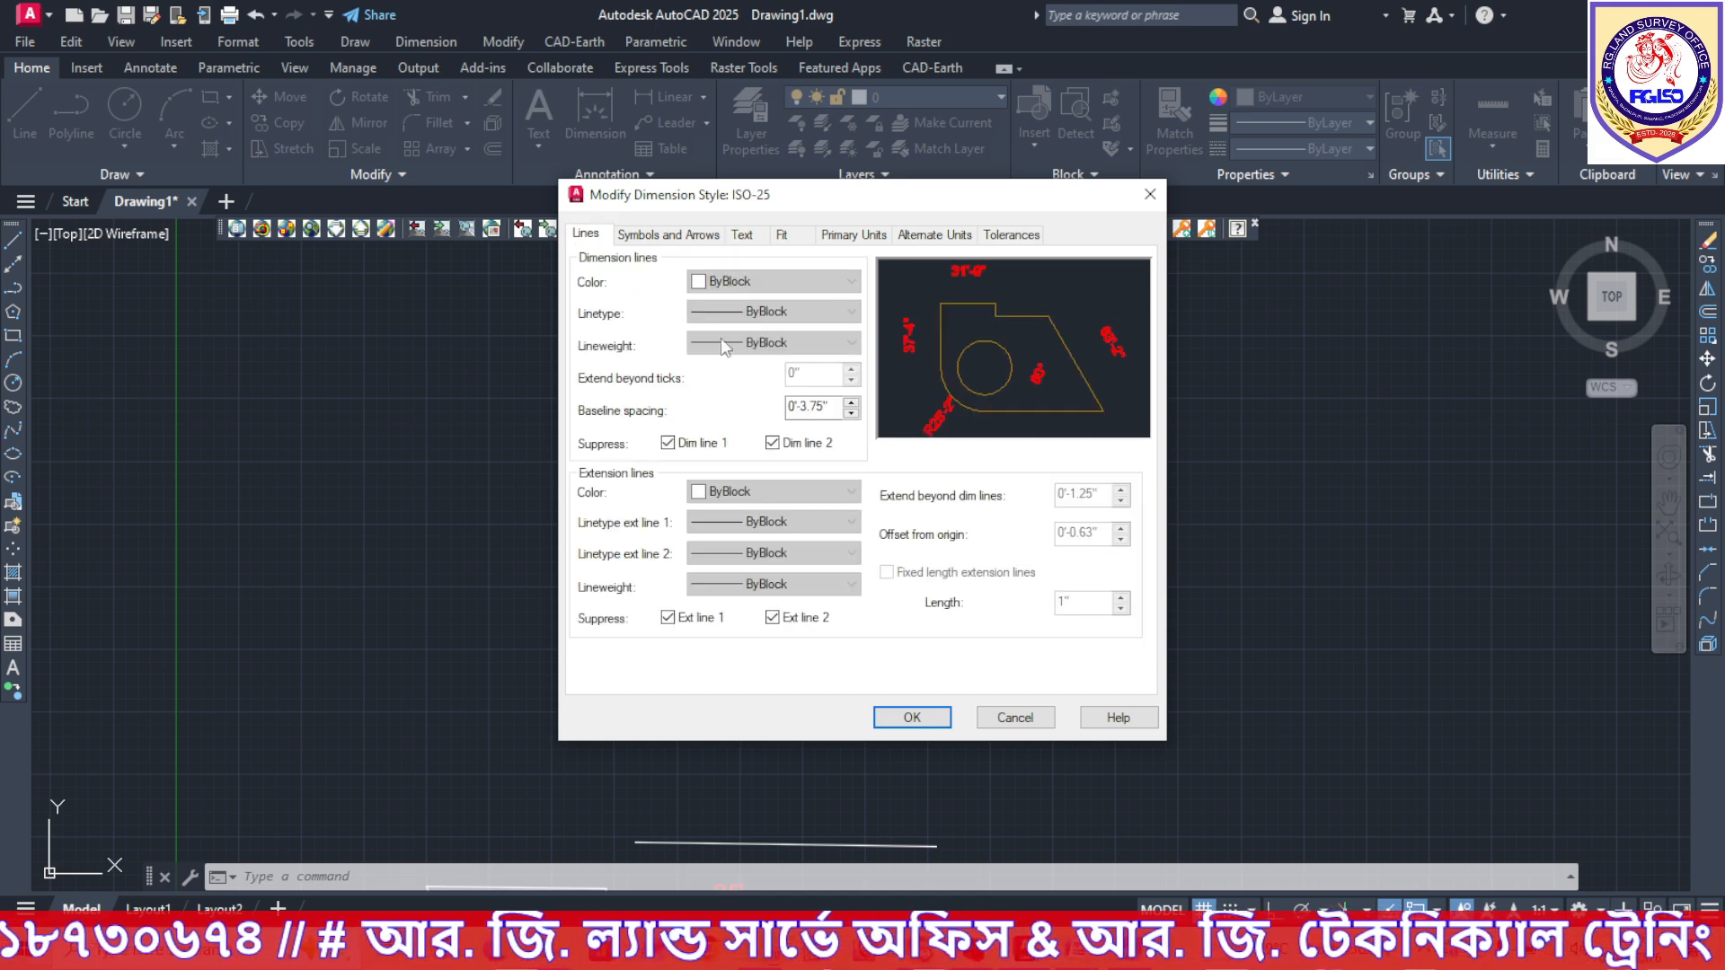
pyautogui.click(669, 442)
pyautogui.click(773, 442)
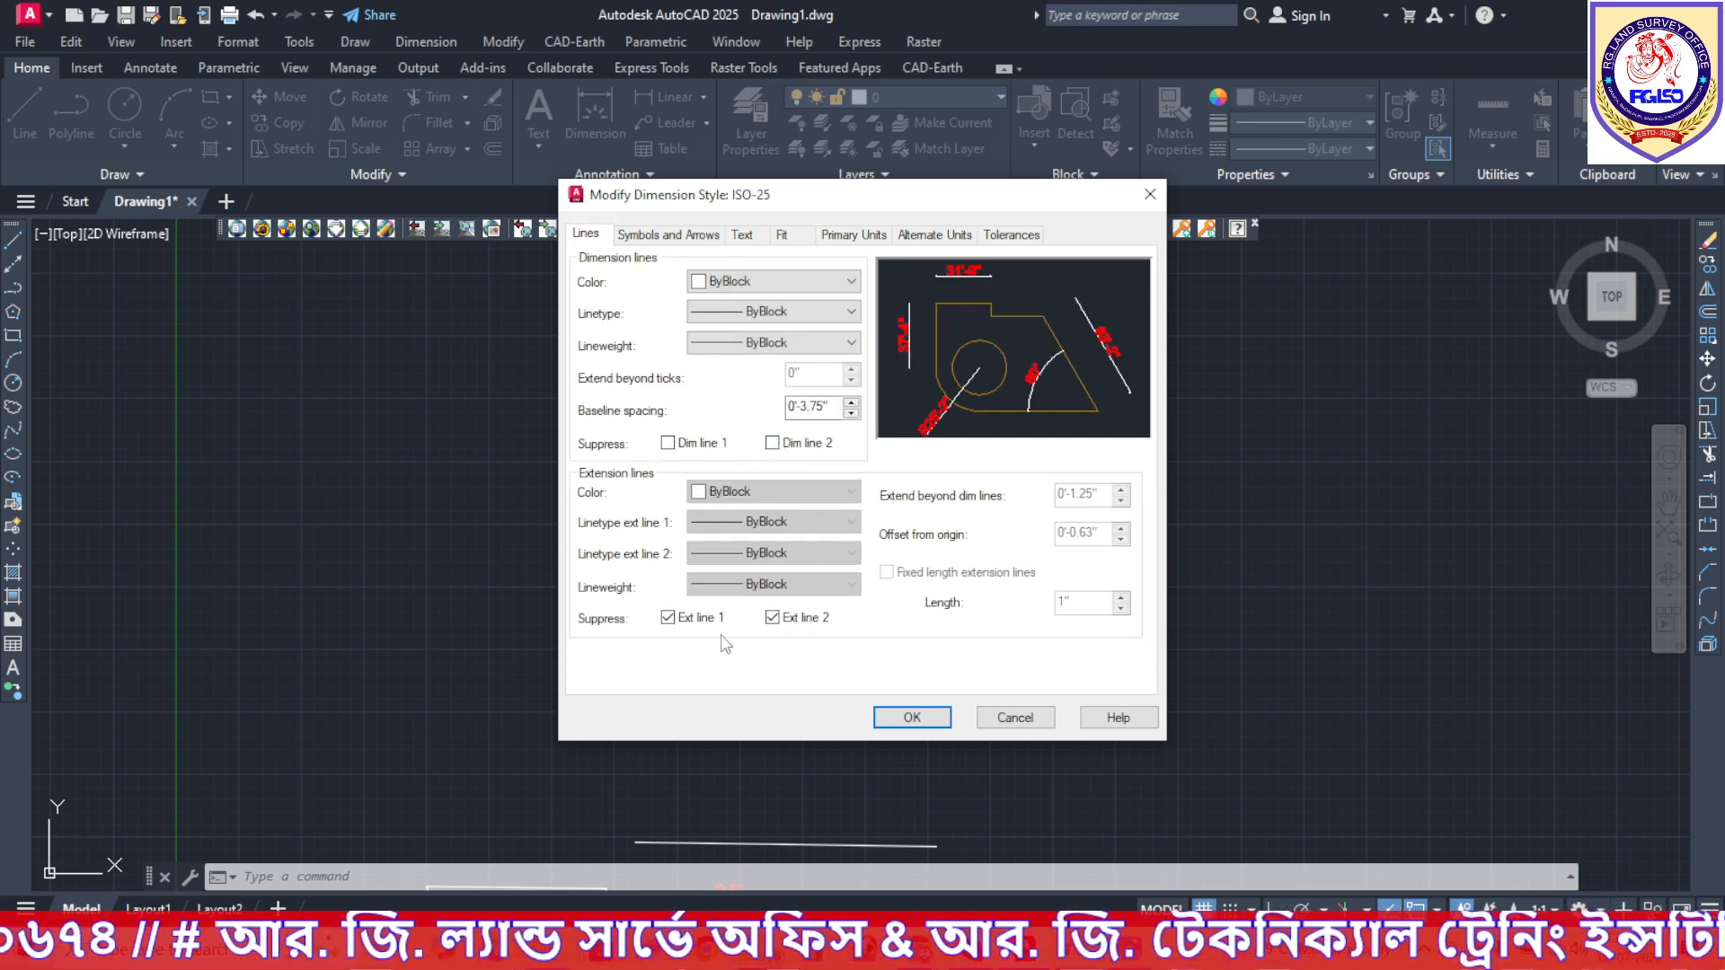
pyautogui.click(668, 617)
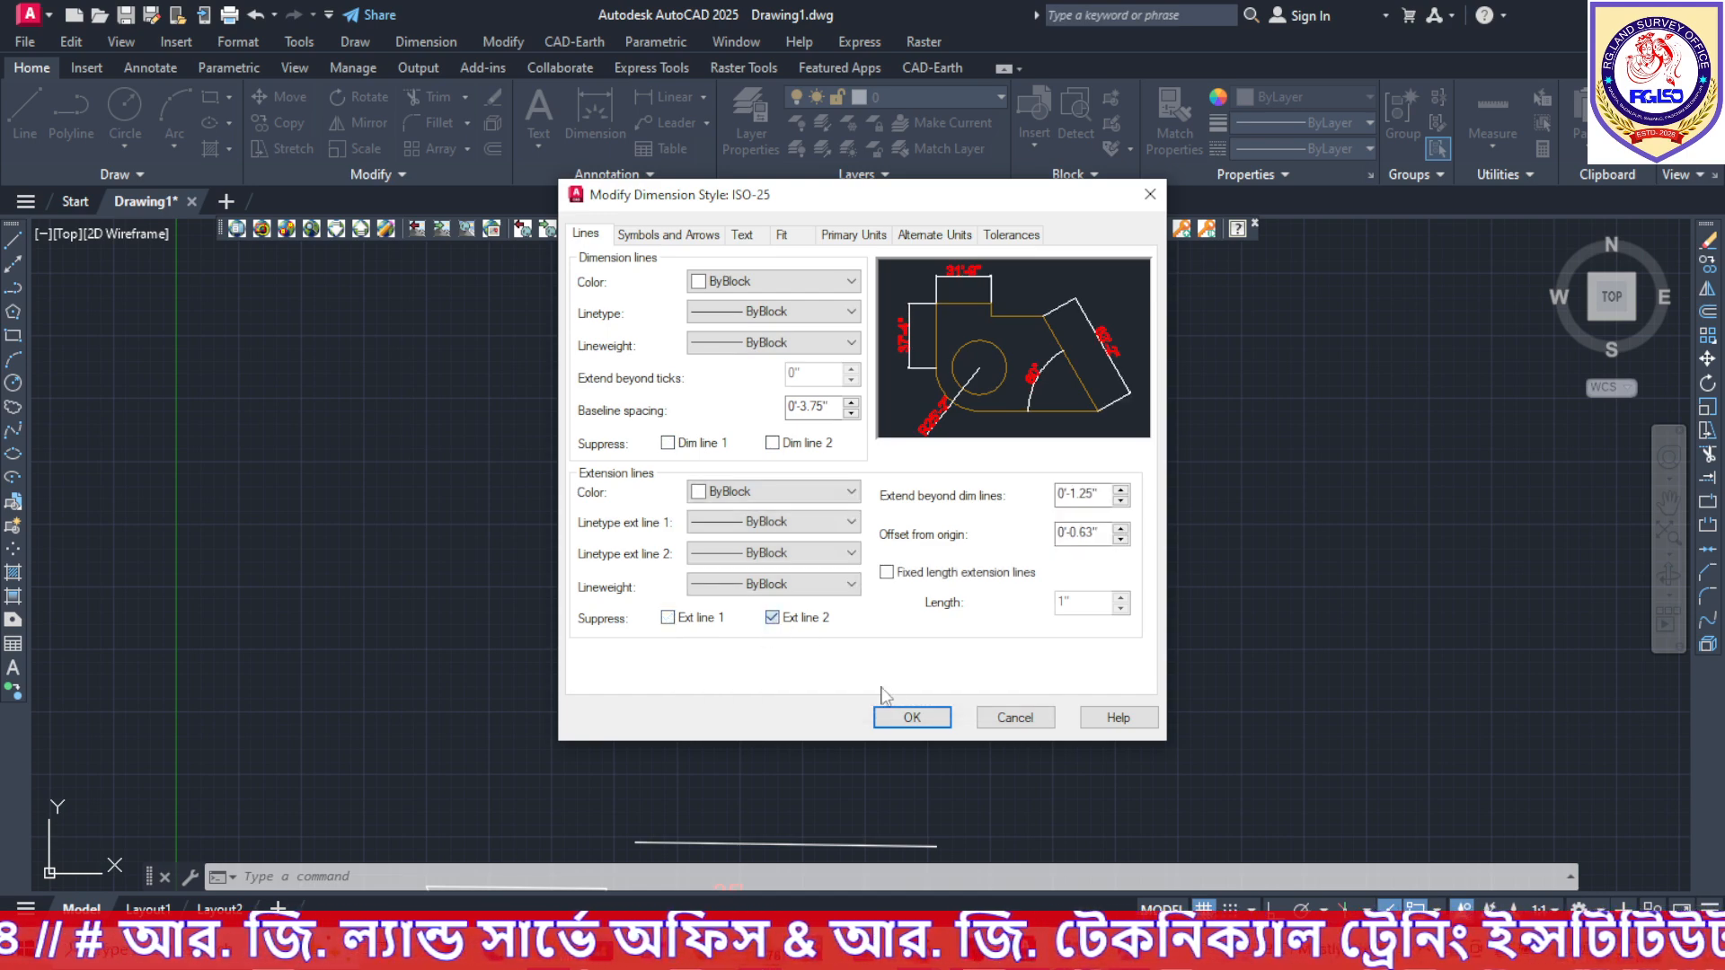
pyautogui.click(907, 718)
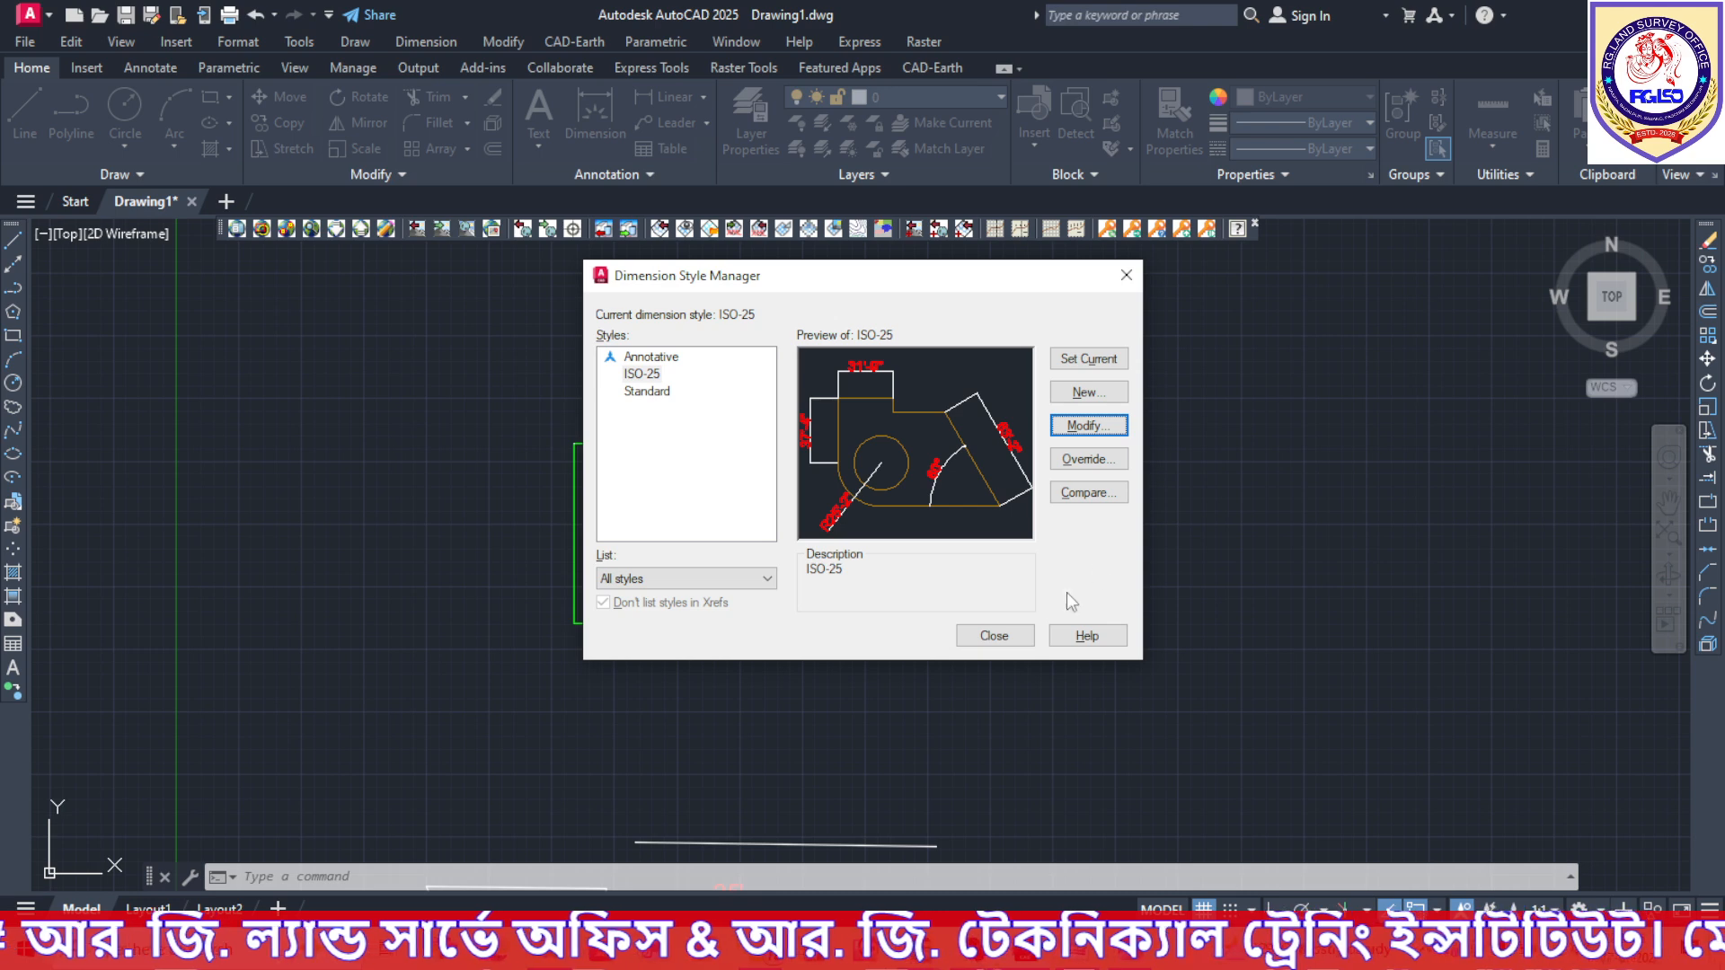
pyautogui.click(1010, 635)
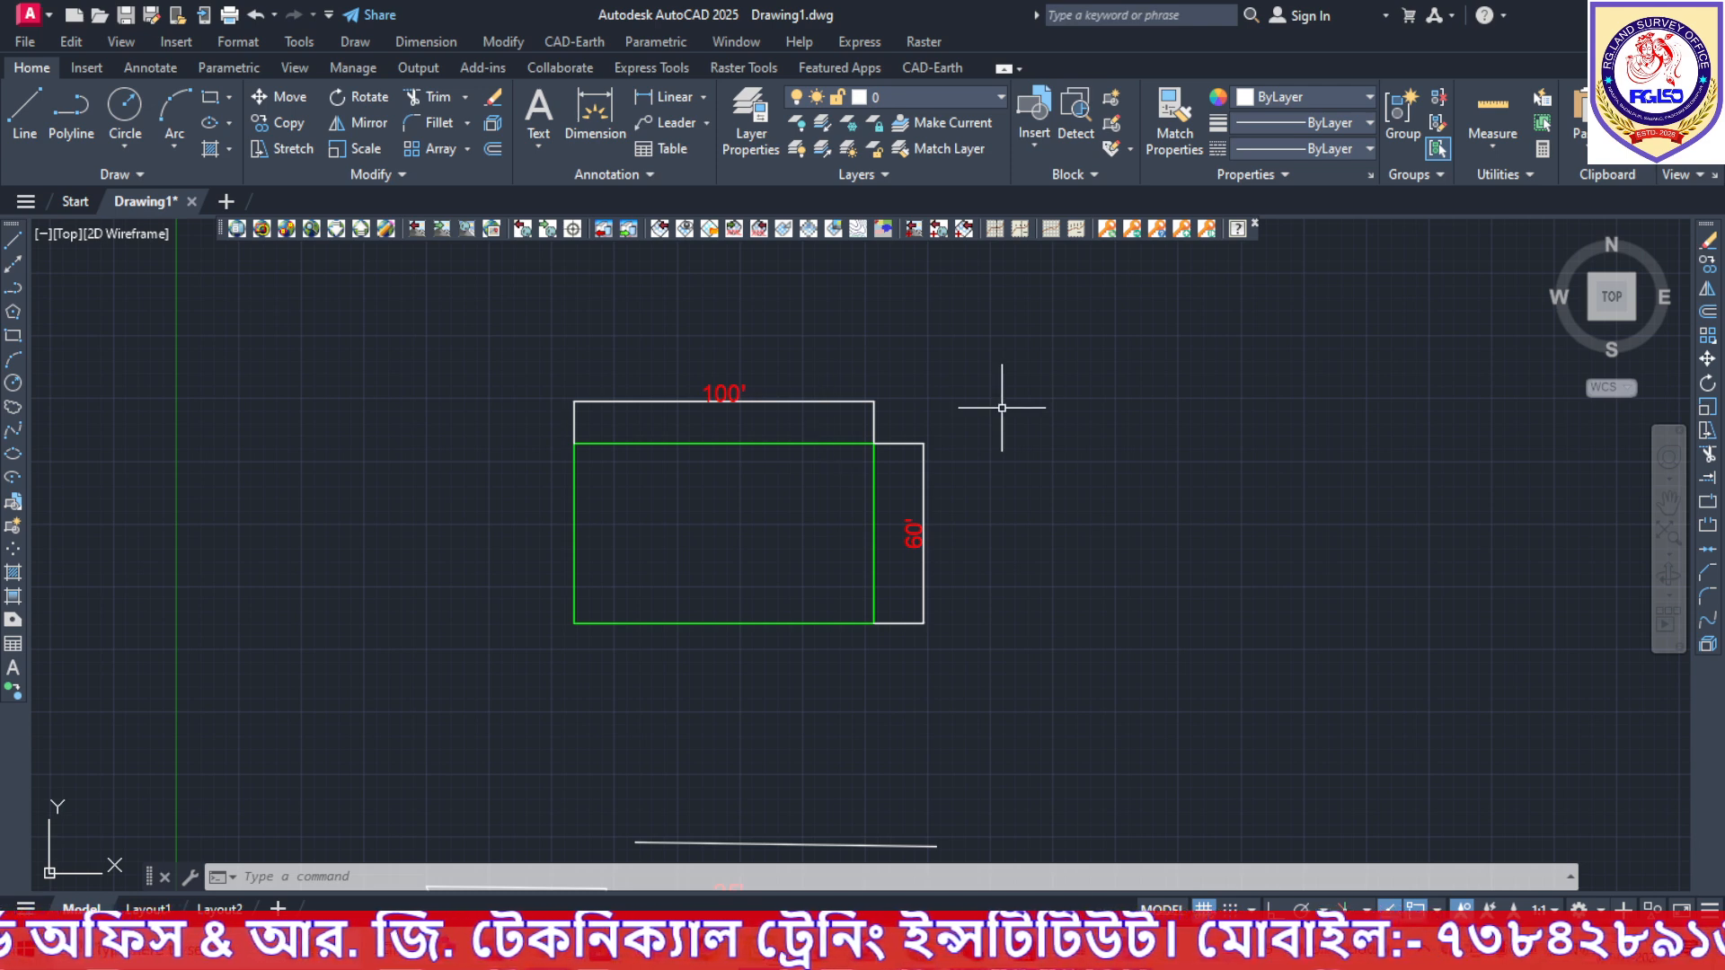
# Set the dimension line colour of the ISO-25 dimension style to Yellow.
pyautogui.press('Return')
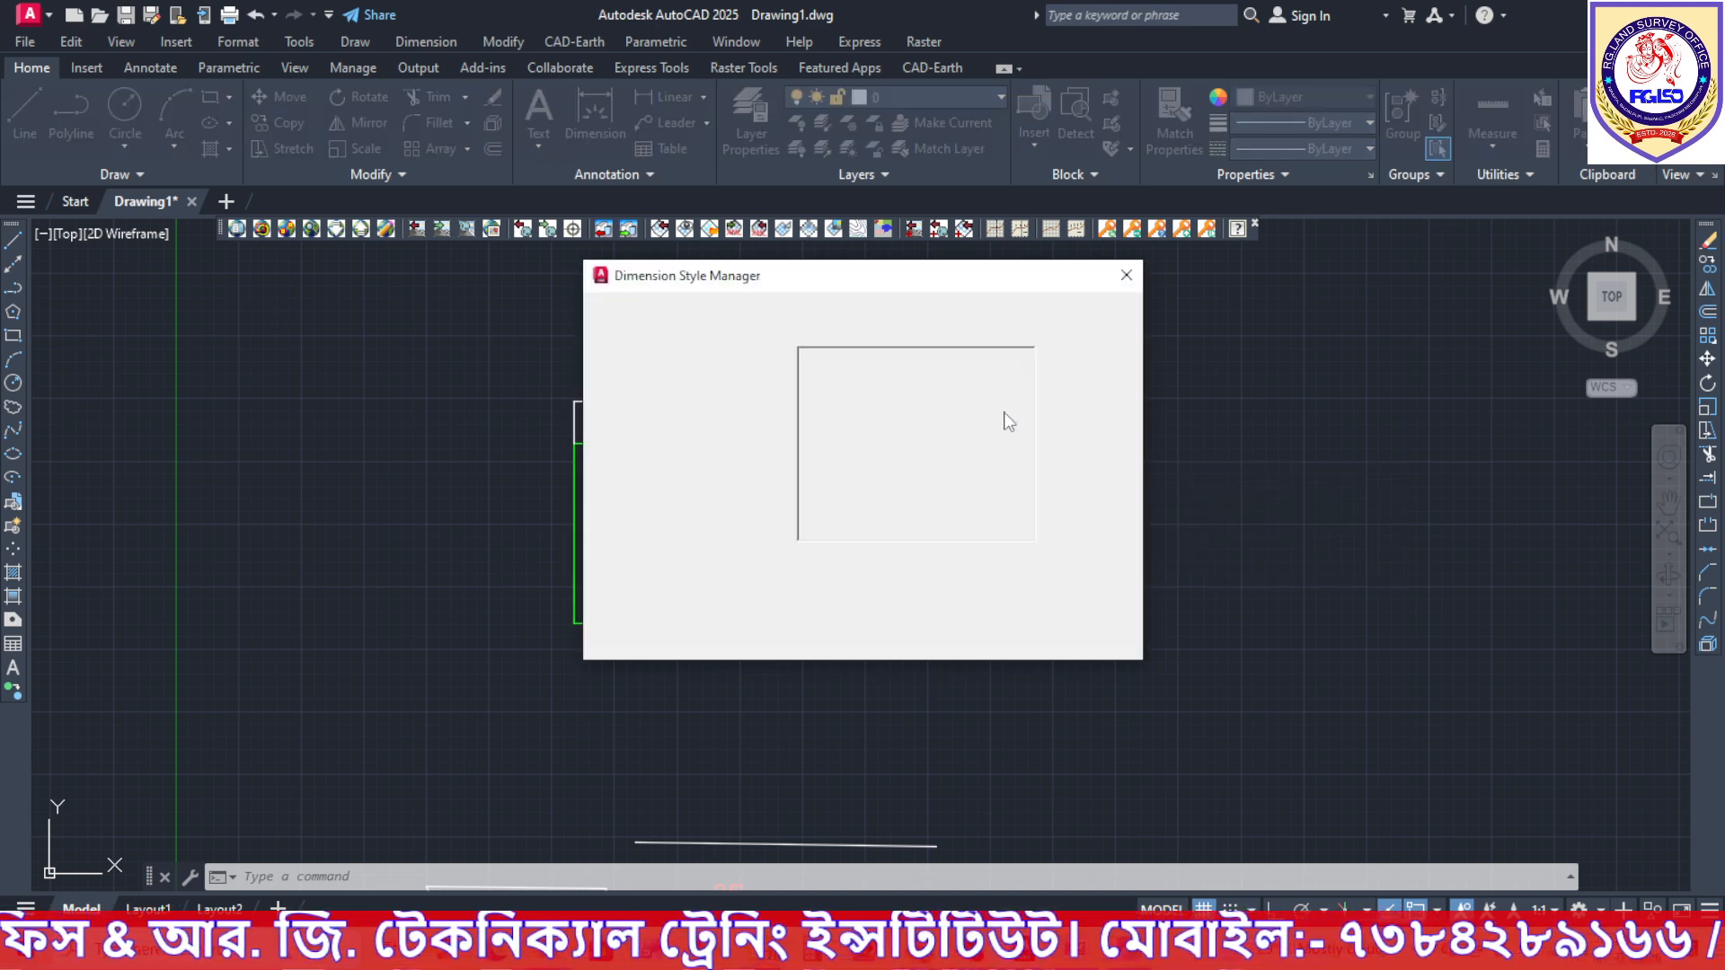
pyautogui.click(1075, 426)
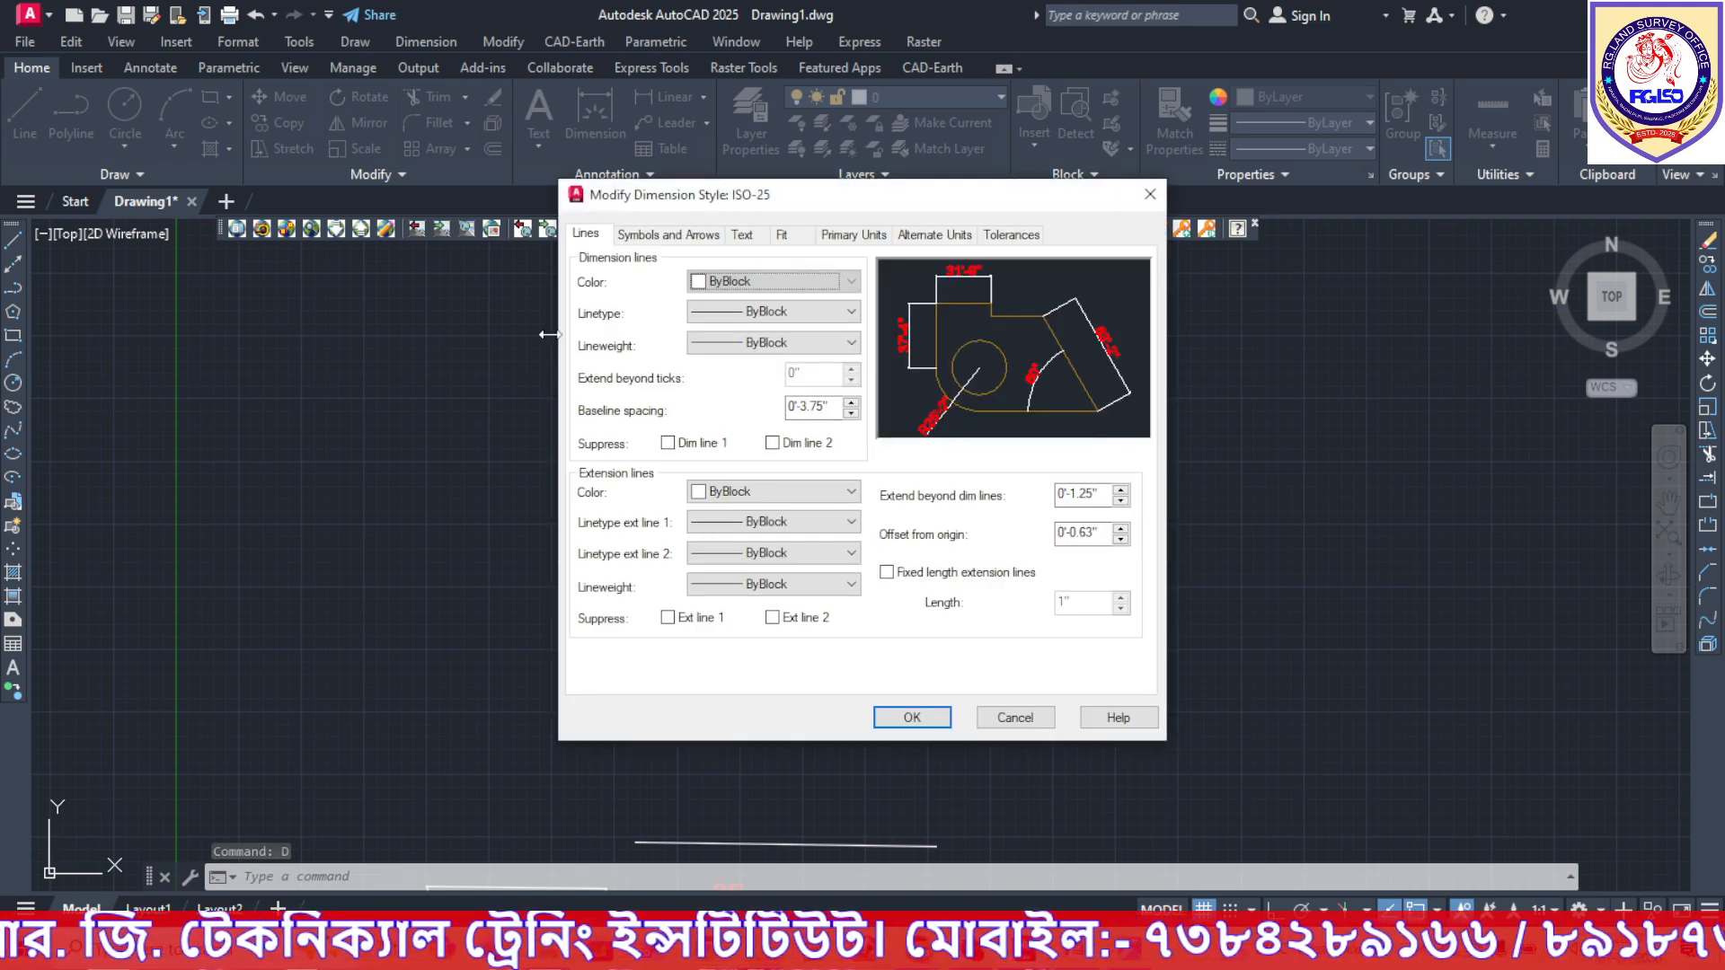
pyautogui.click(765, 282)
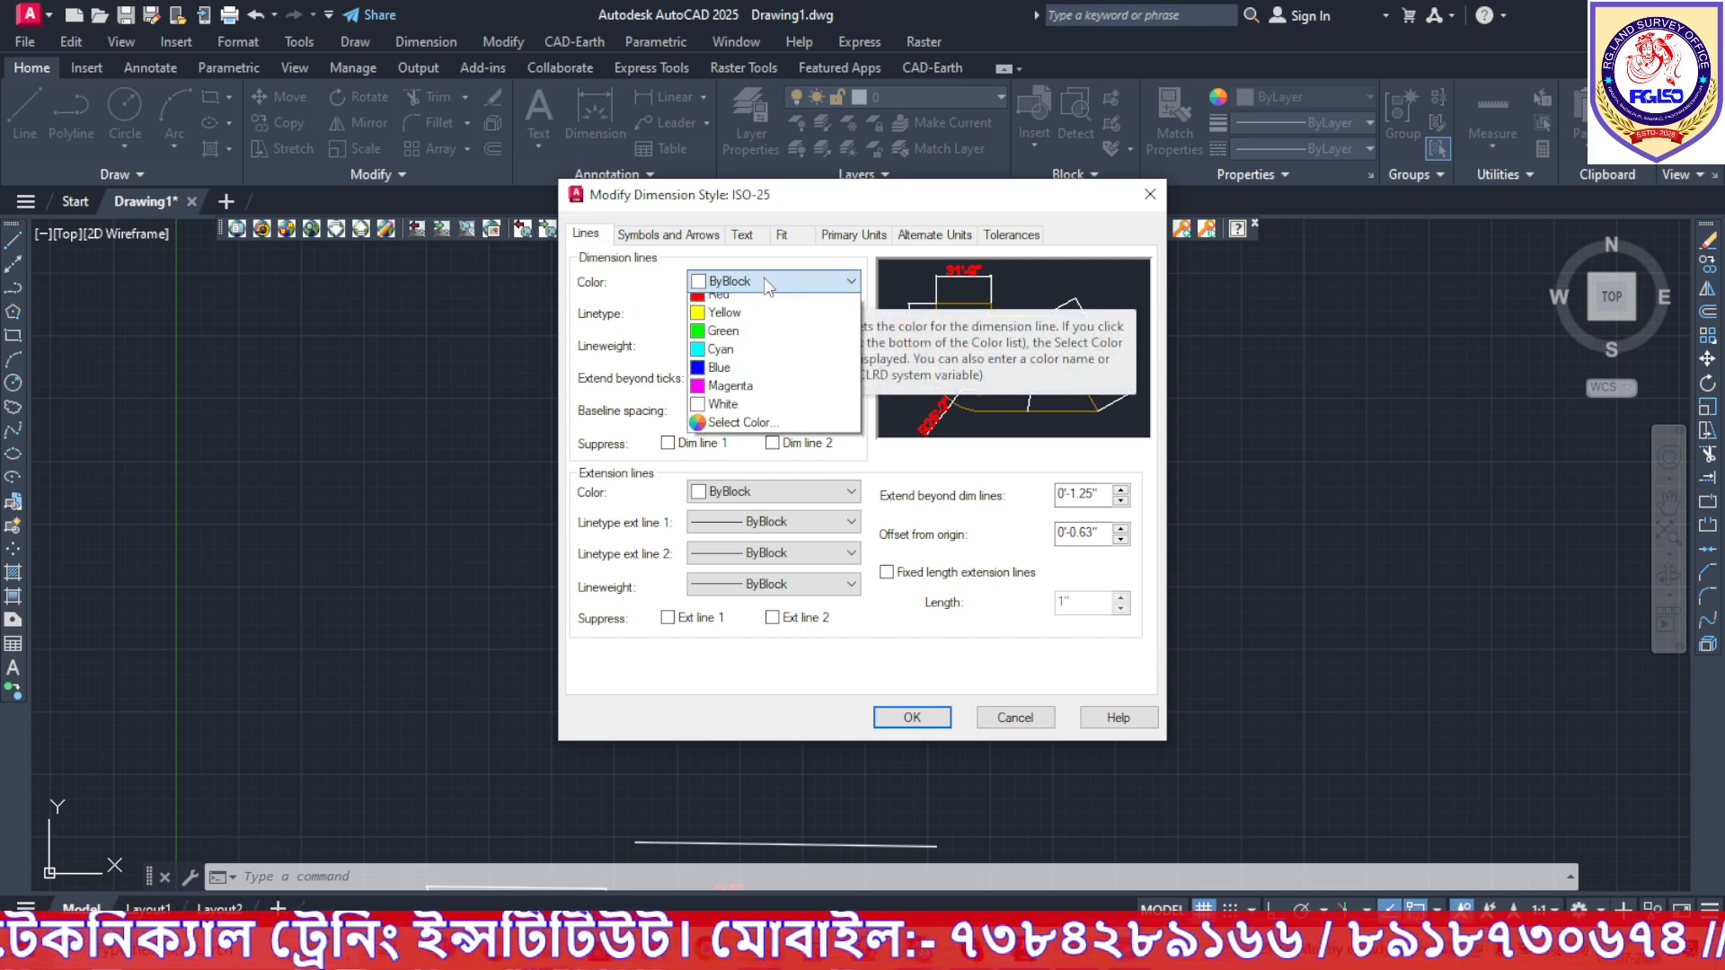
pyautogui.click(727, 358)
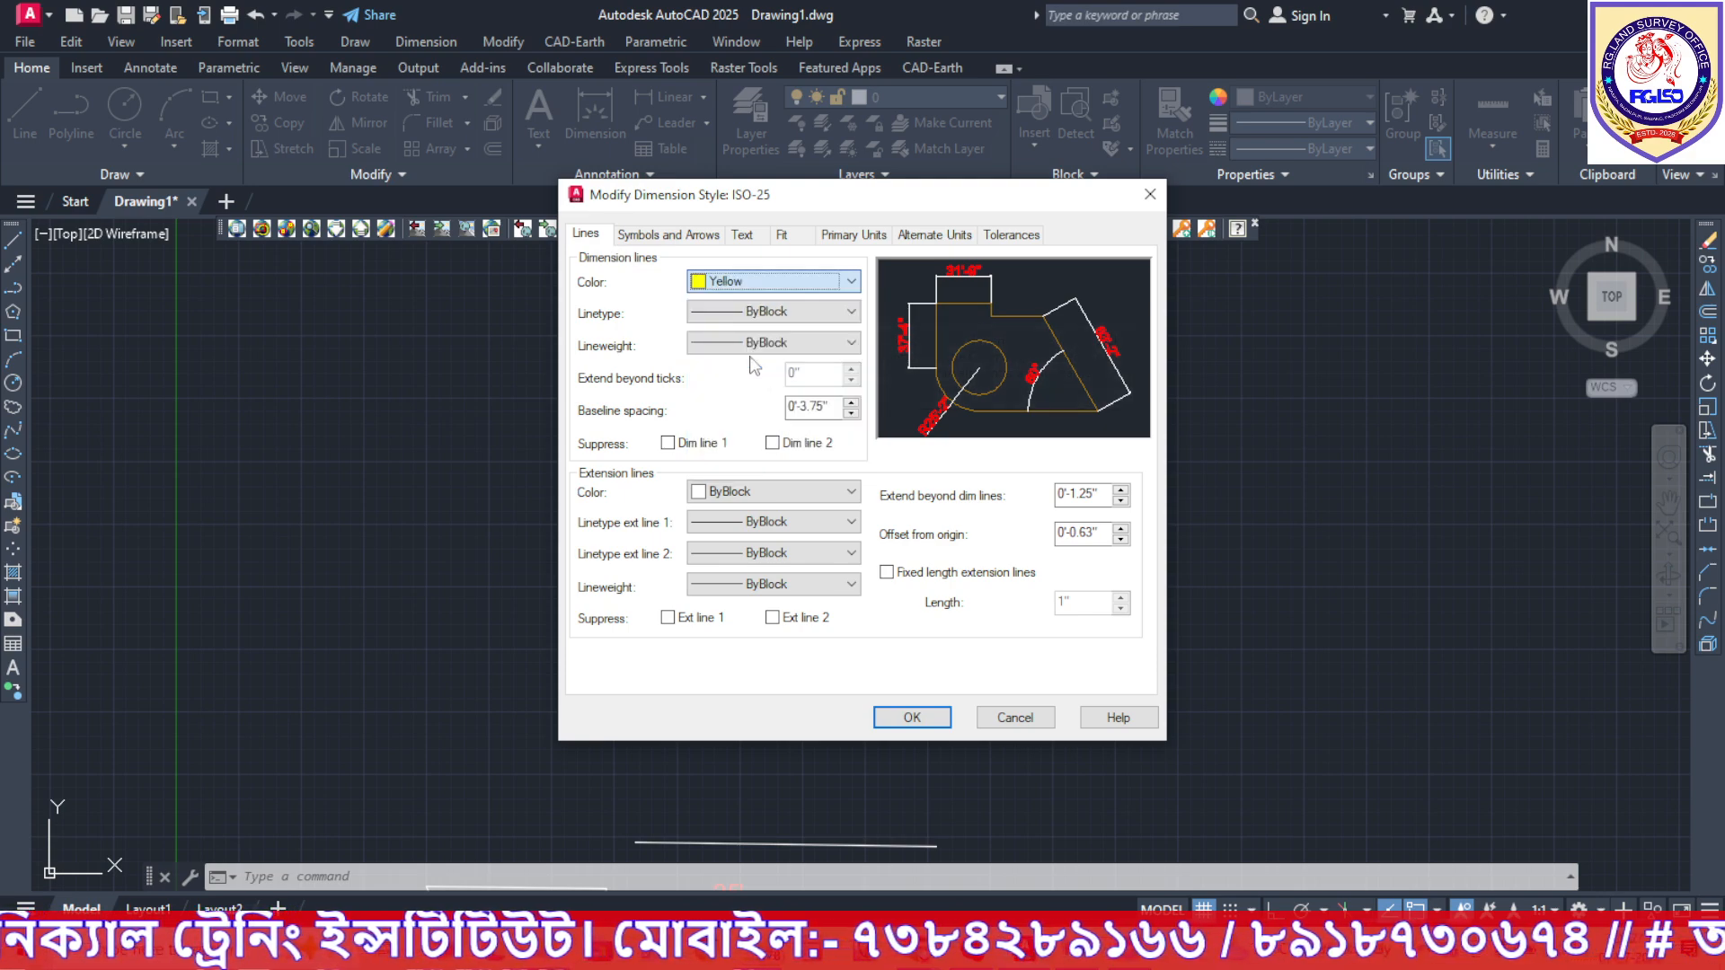
pyautogui.click(908, 718)
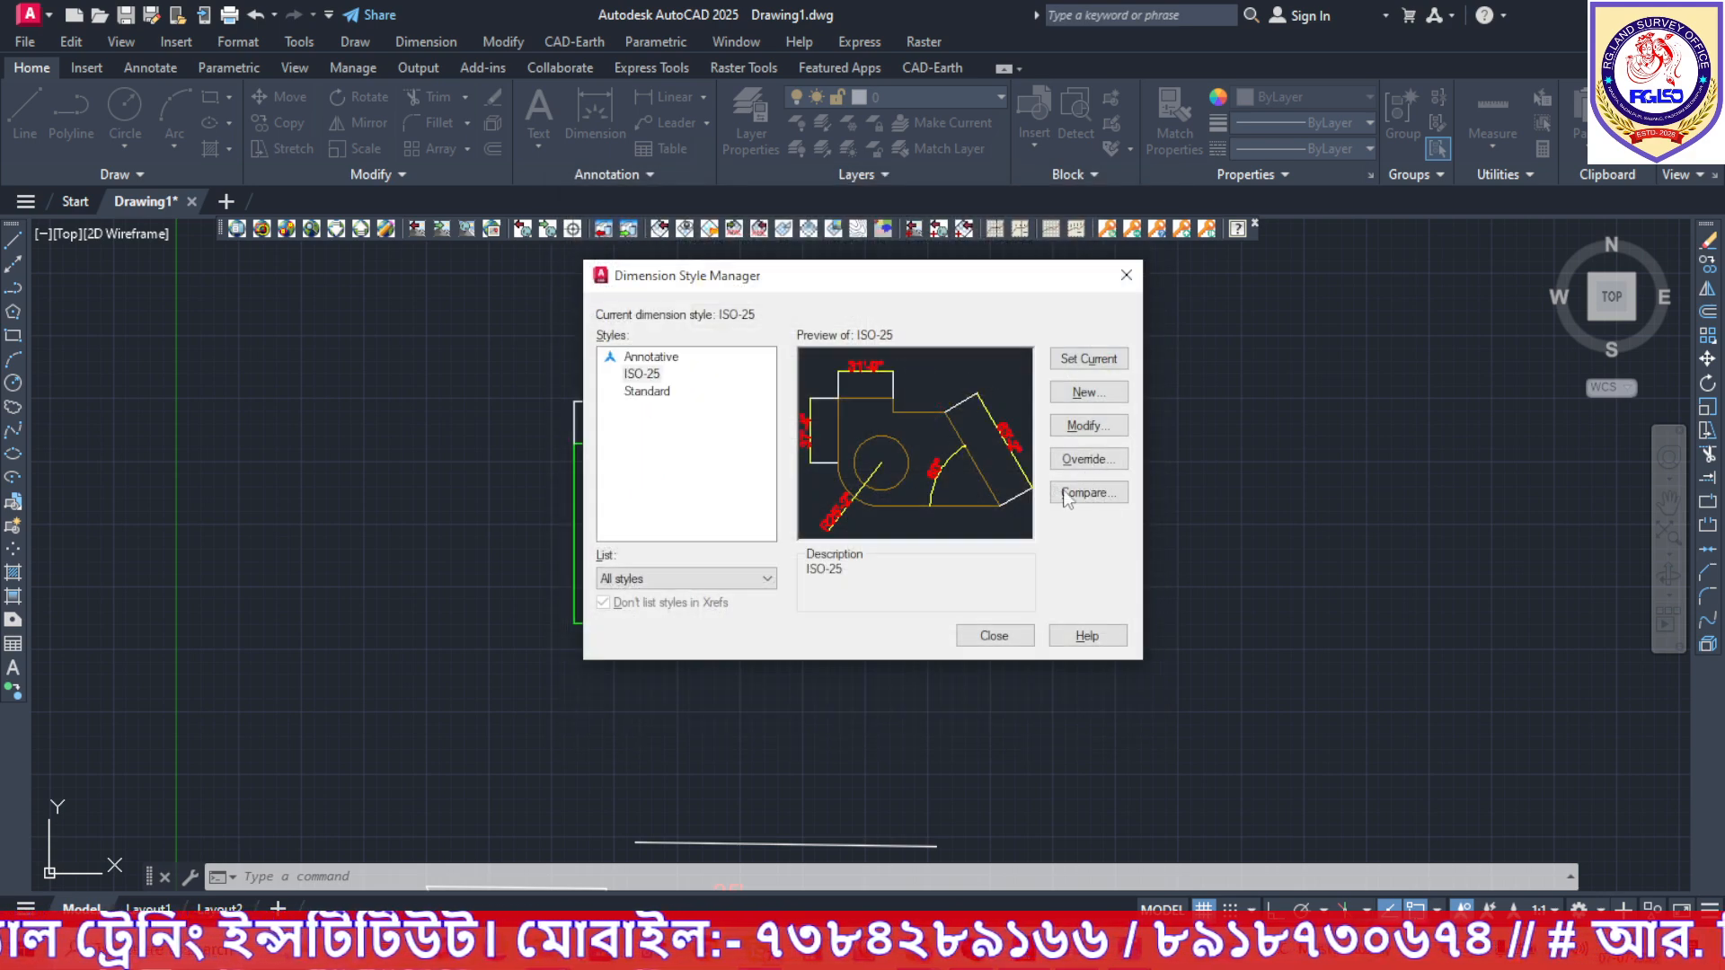
pyautogui.click(995, 635)
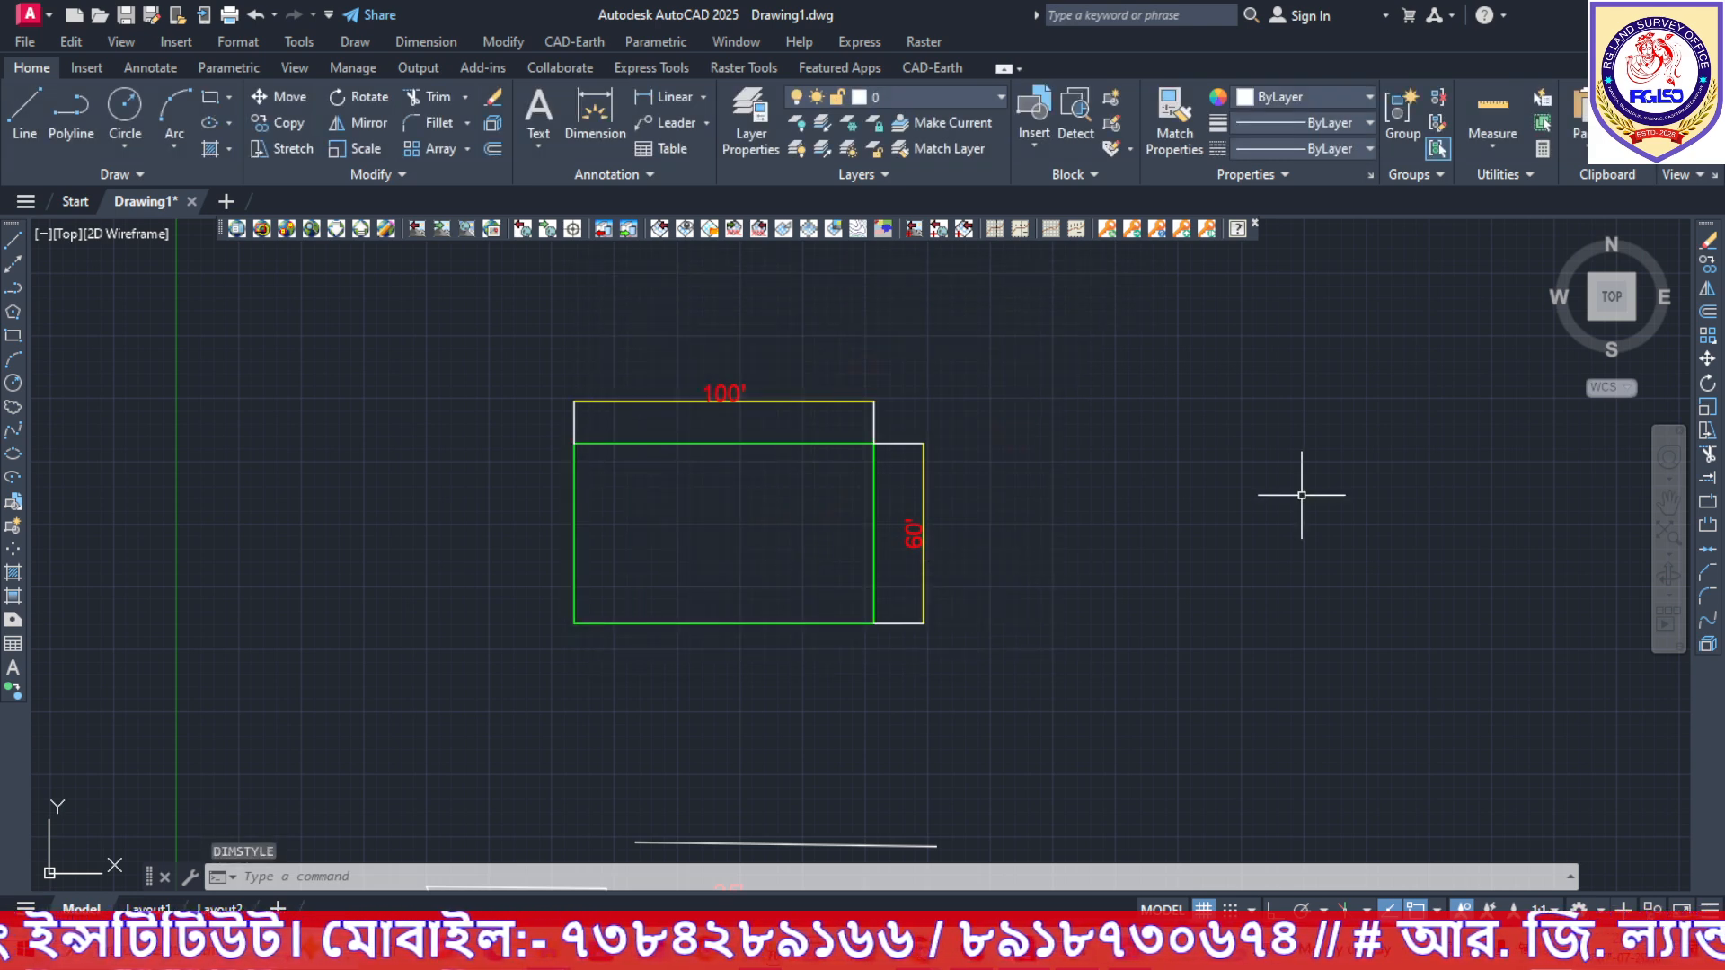
pyautogui.scroll(4, 912, 454)
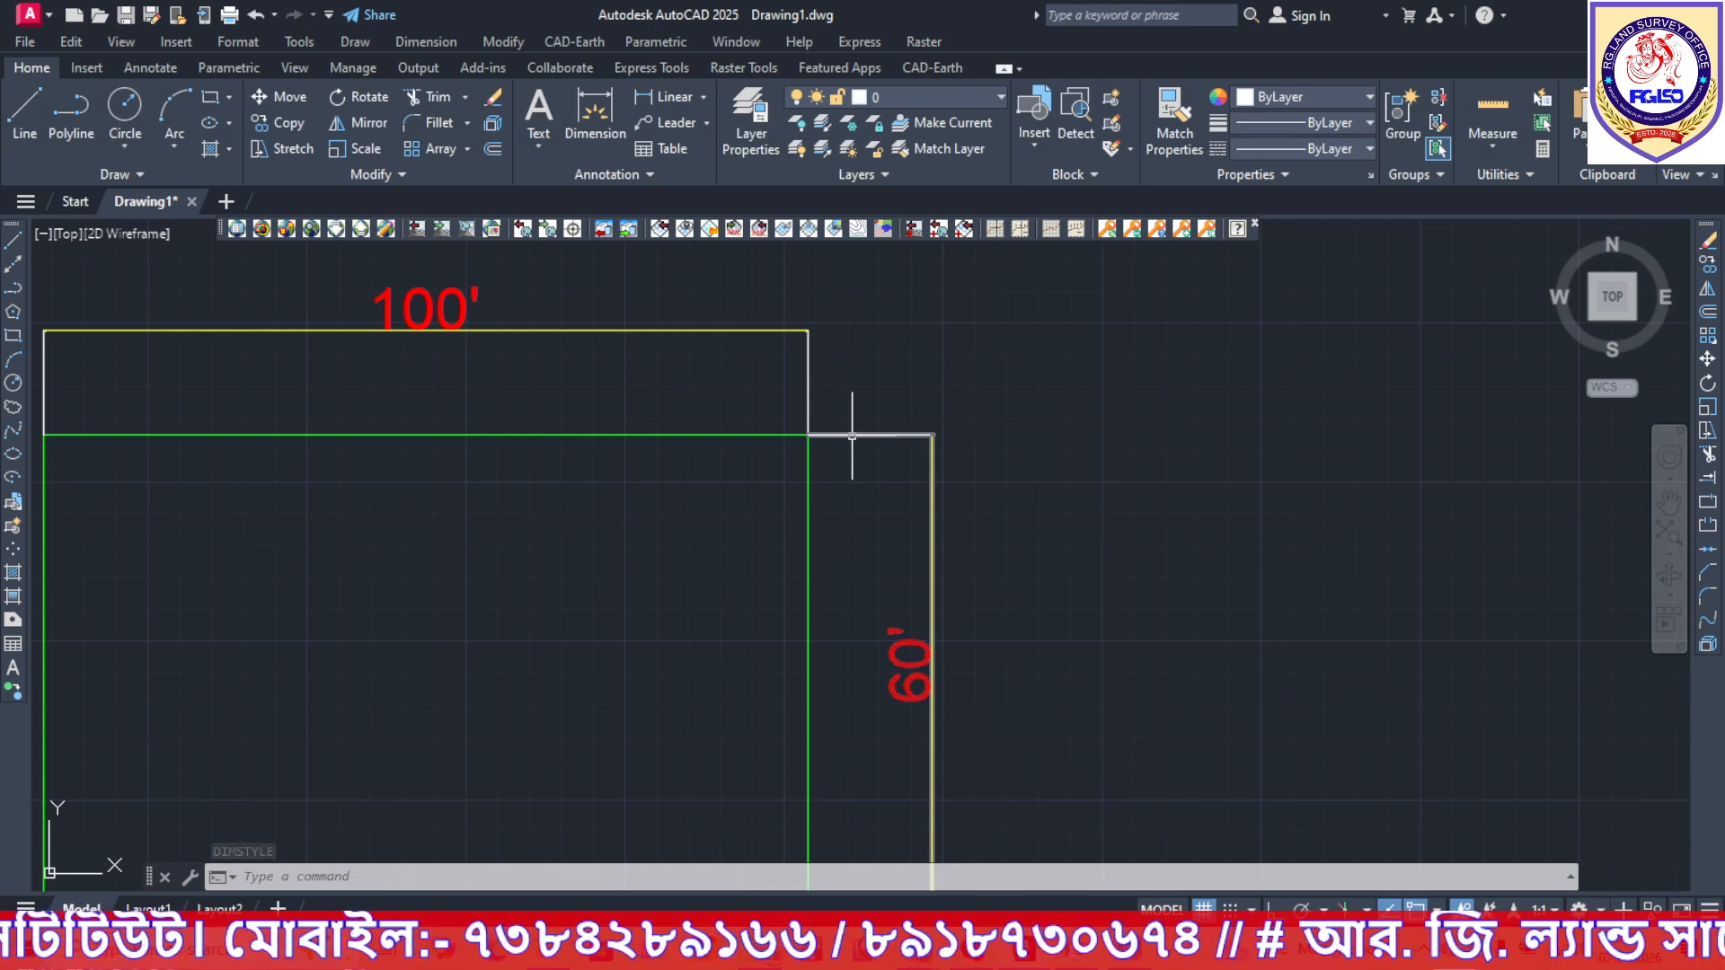
pyautogui.scroll(-6, 1085, 483)
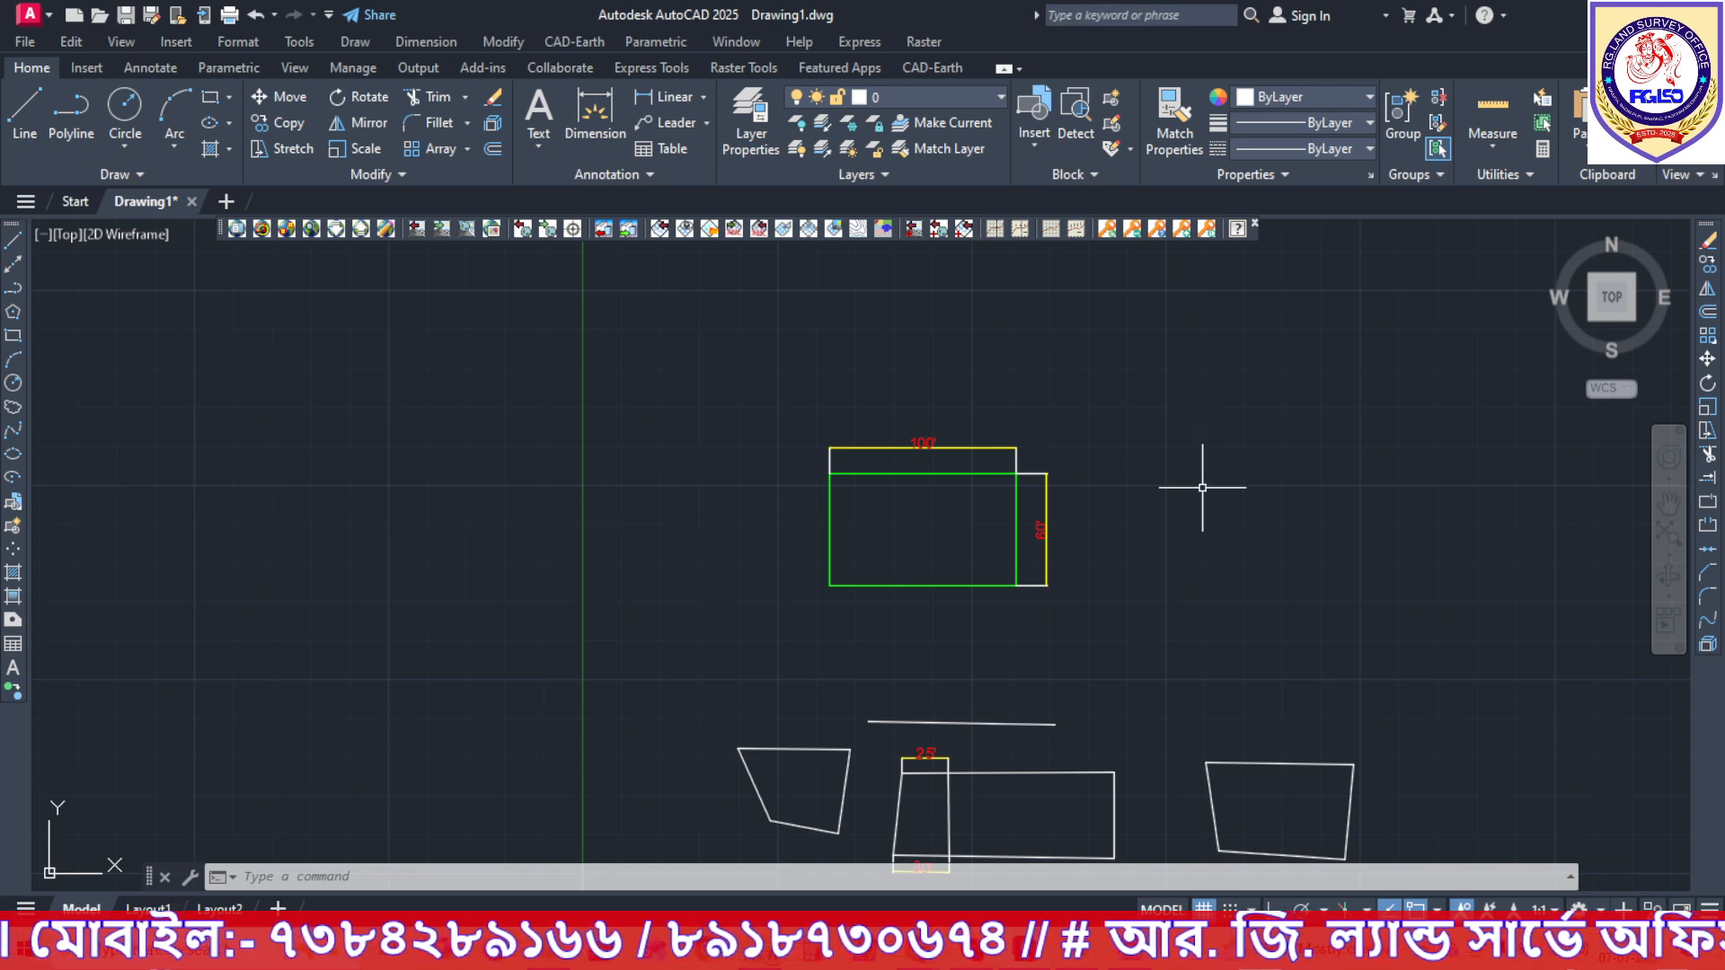
pyautogui.scroll(2, 1202, 488)
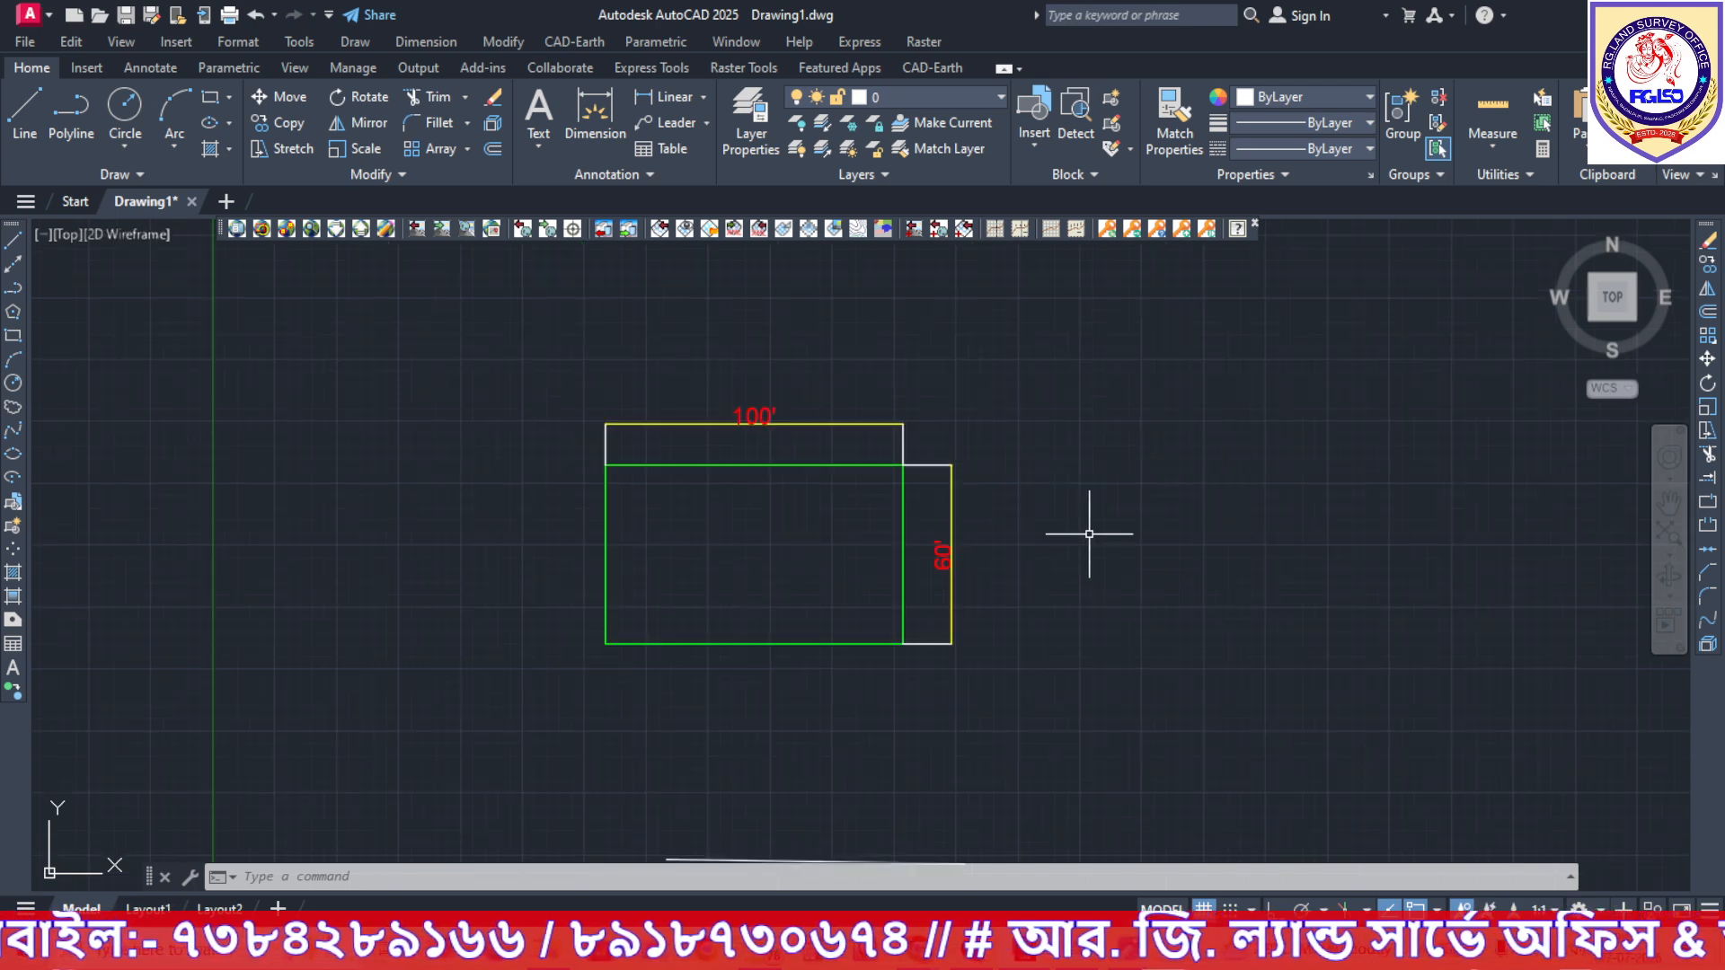
# Suppress Dim line 1, Dim line 2, Ext line 1 and Ext line 2 again in the ISO-25 dimension style.
pyautogui.press('Return')
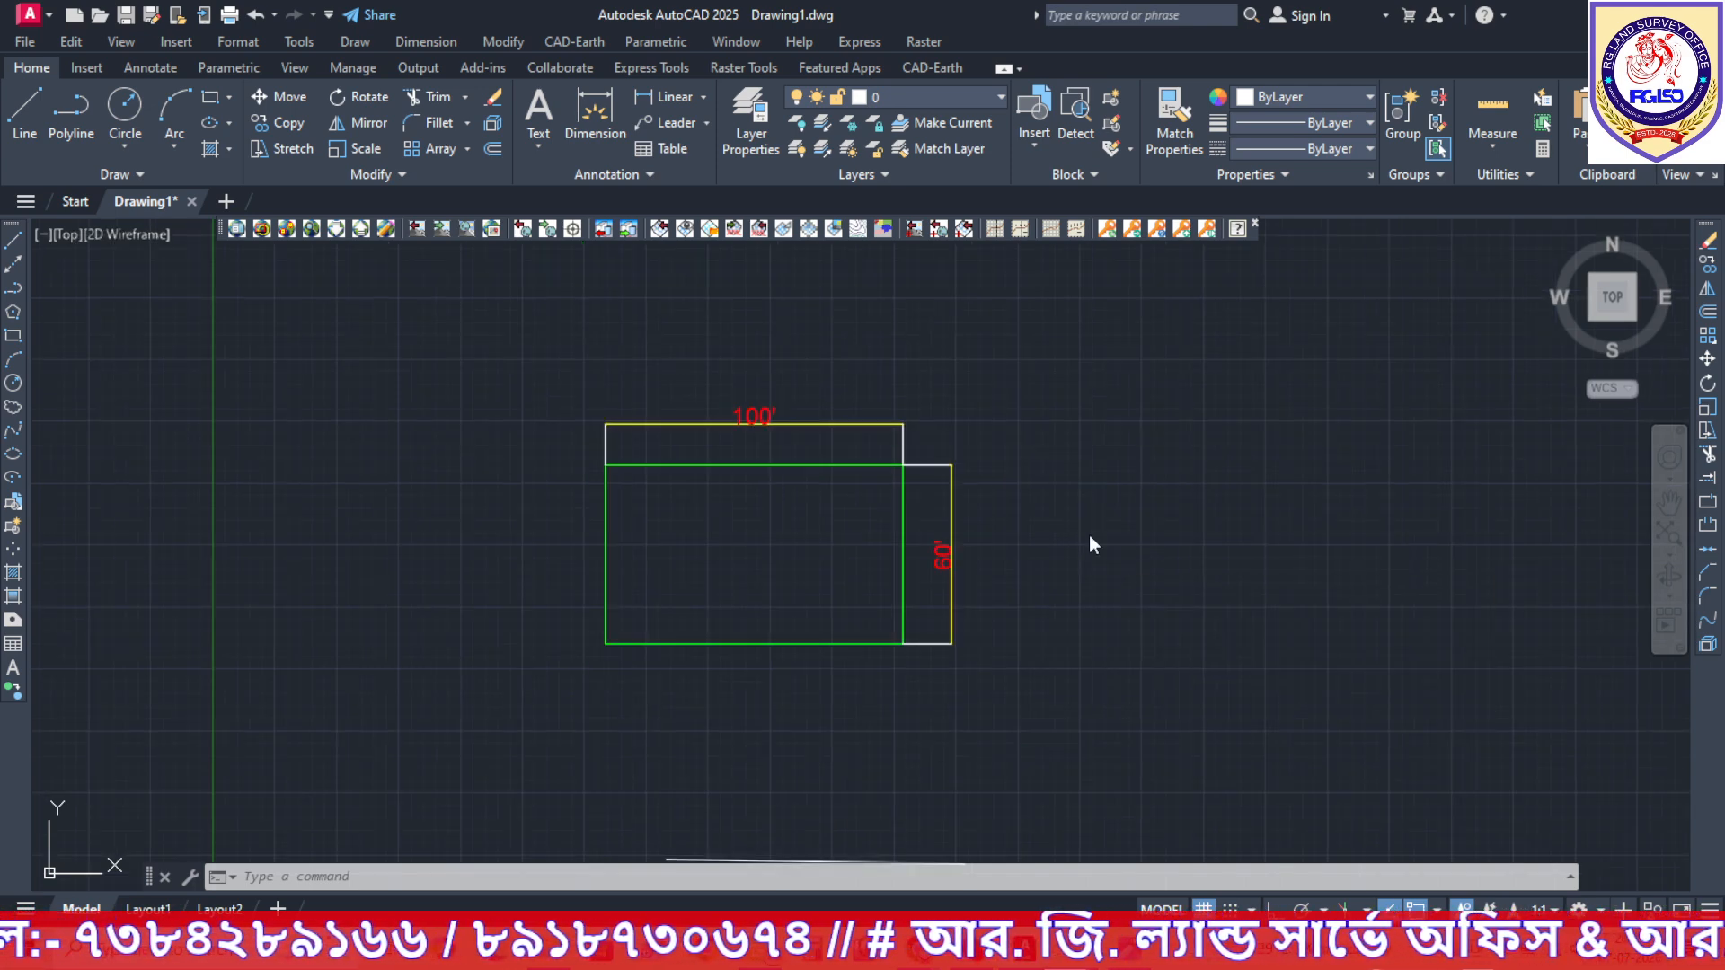
pyautogui.click(1084, 426)
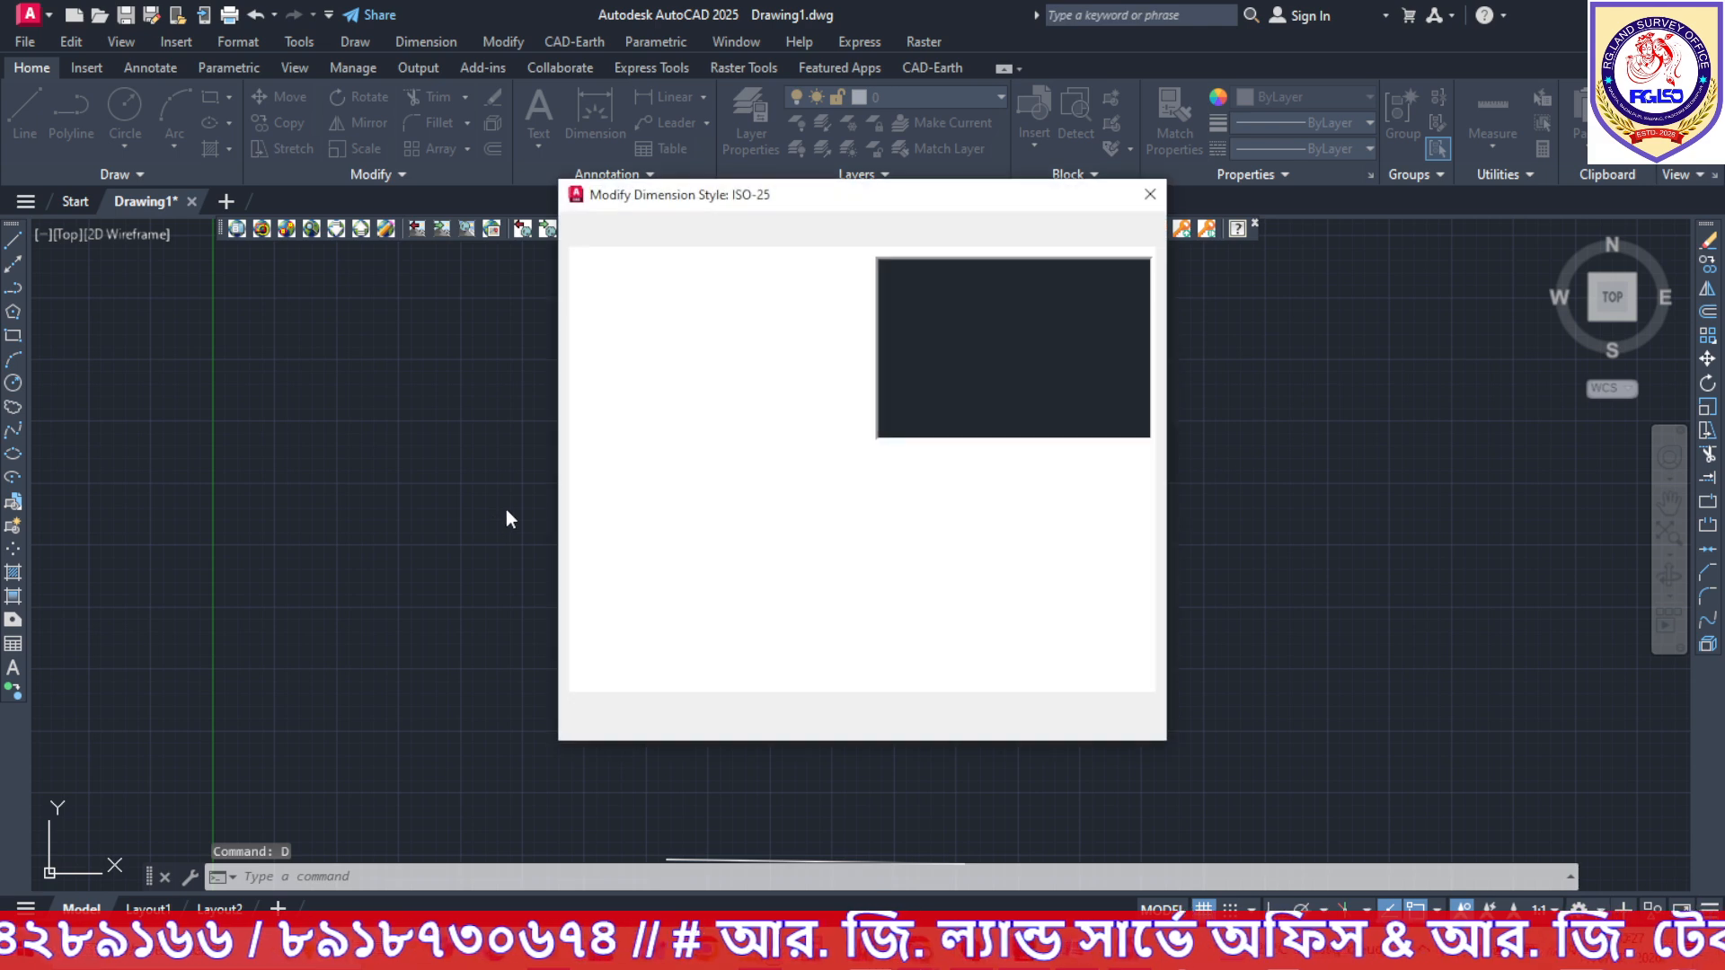
pyautogui.click(667, 442)
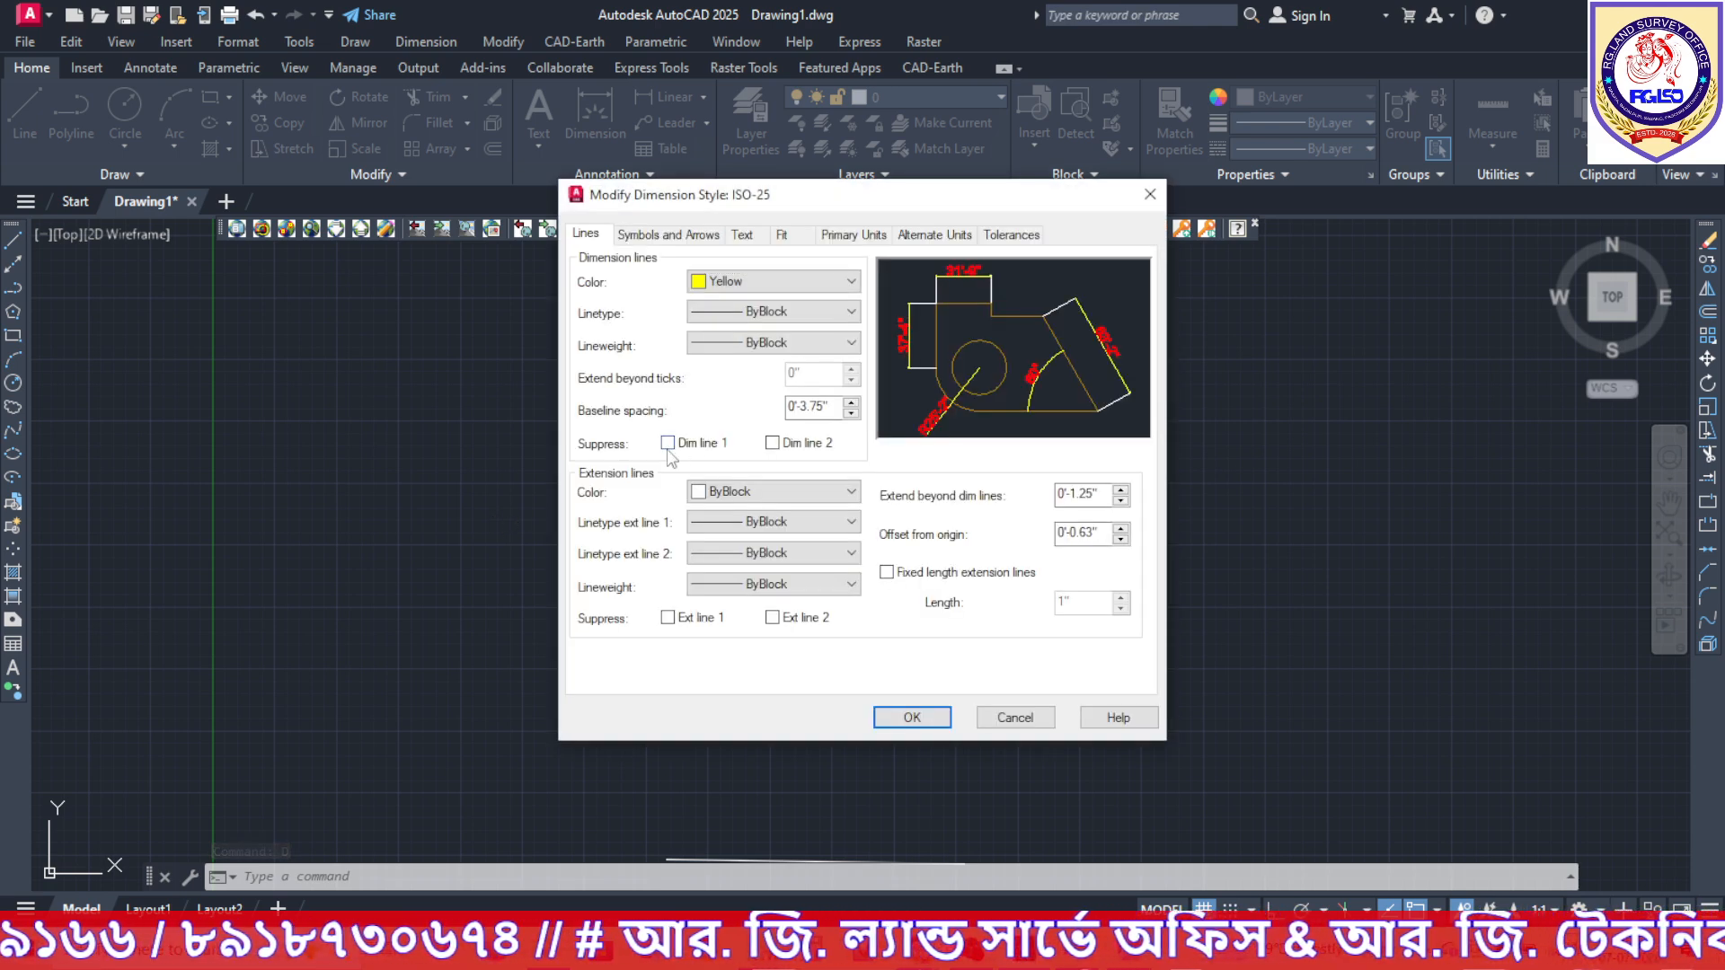
pyautogui.click(772, 443)
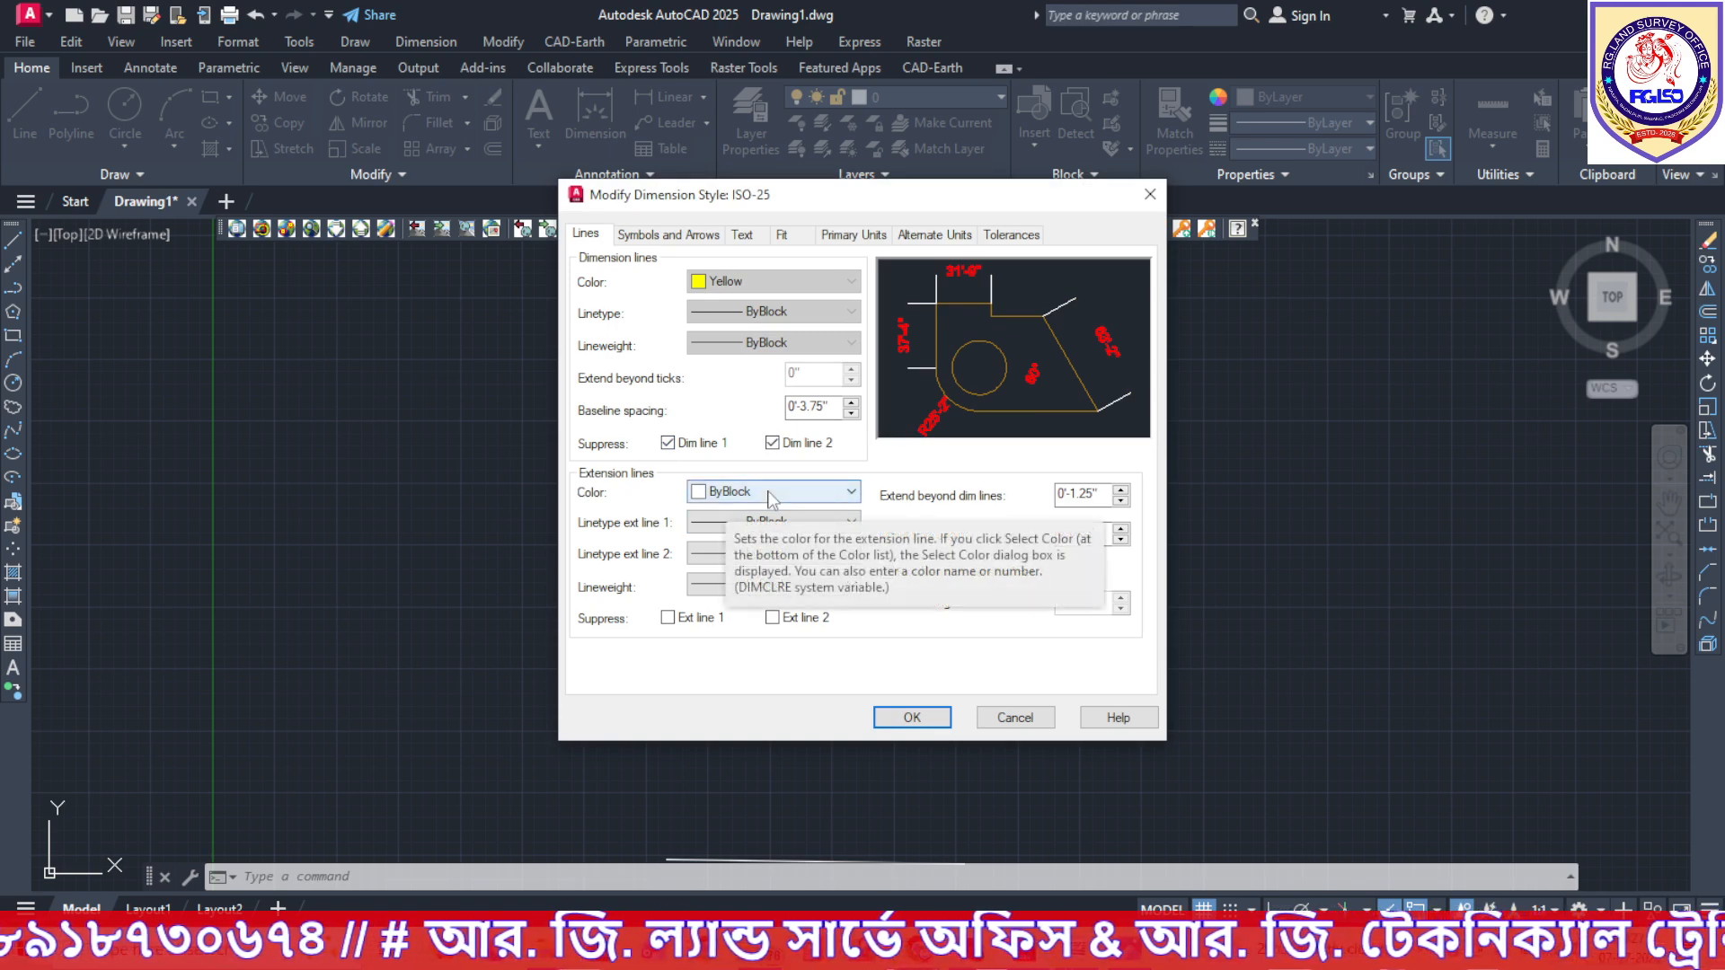
pyautogui.click(669, 618)
pyautogui.click(783, 620)
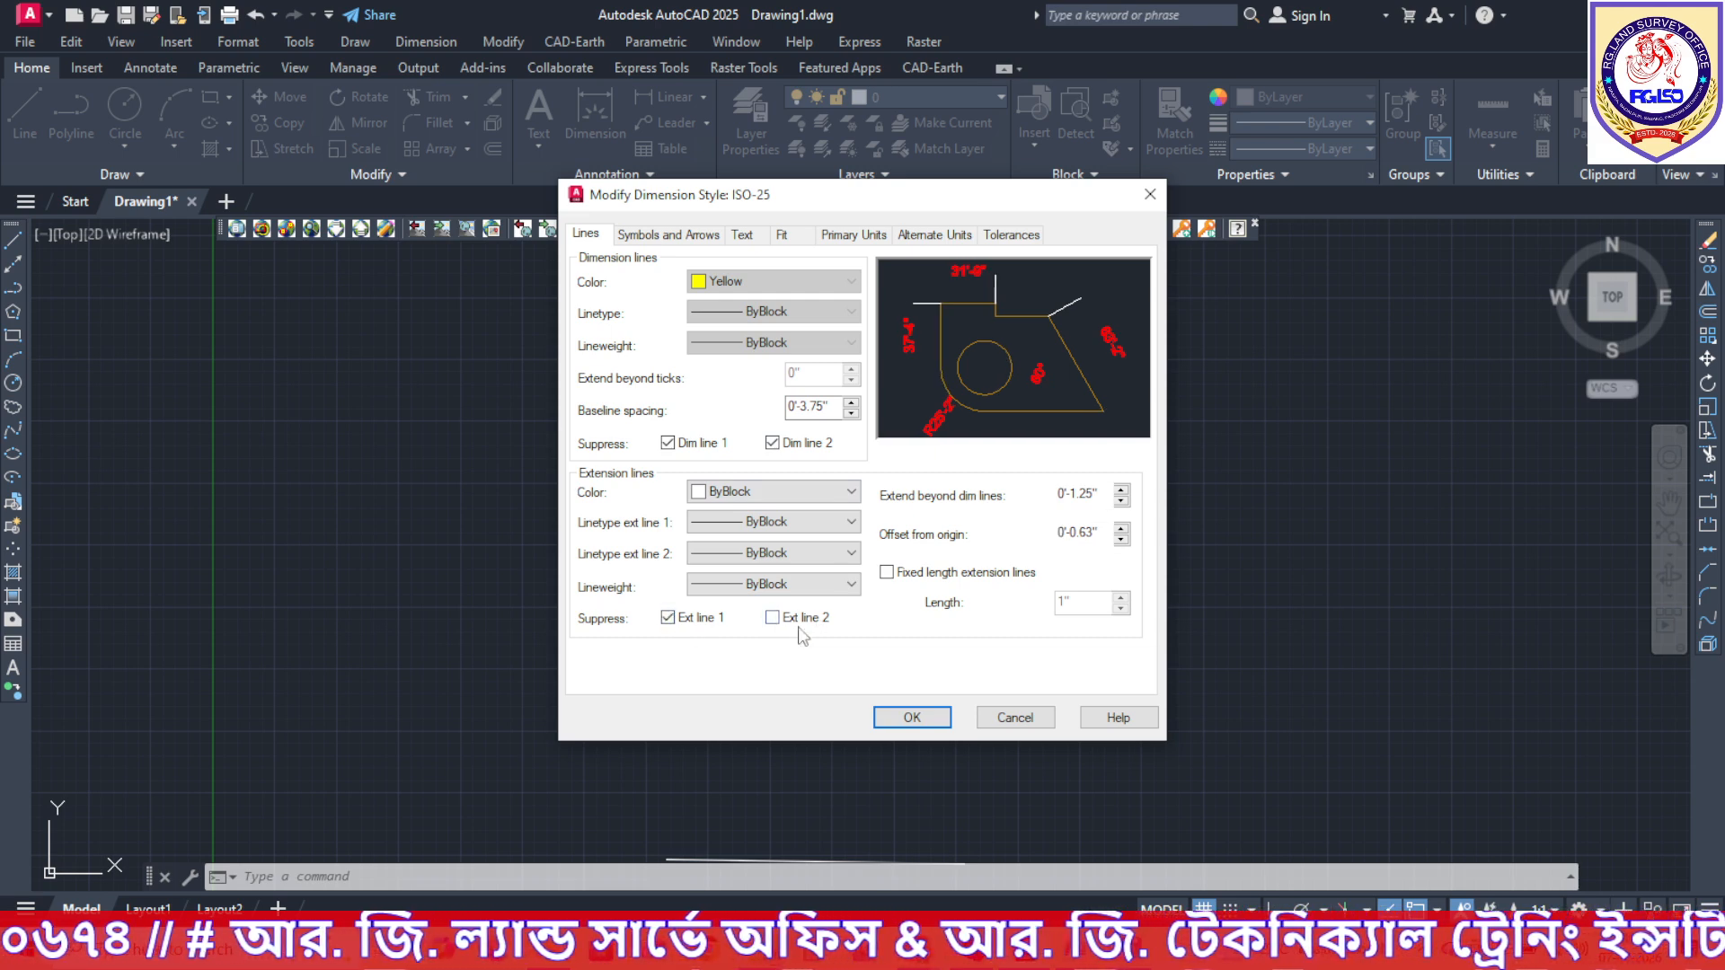
pyautogui.click(912, 717)
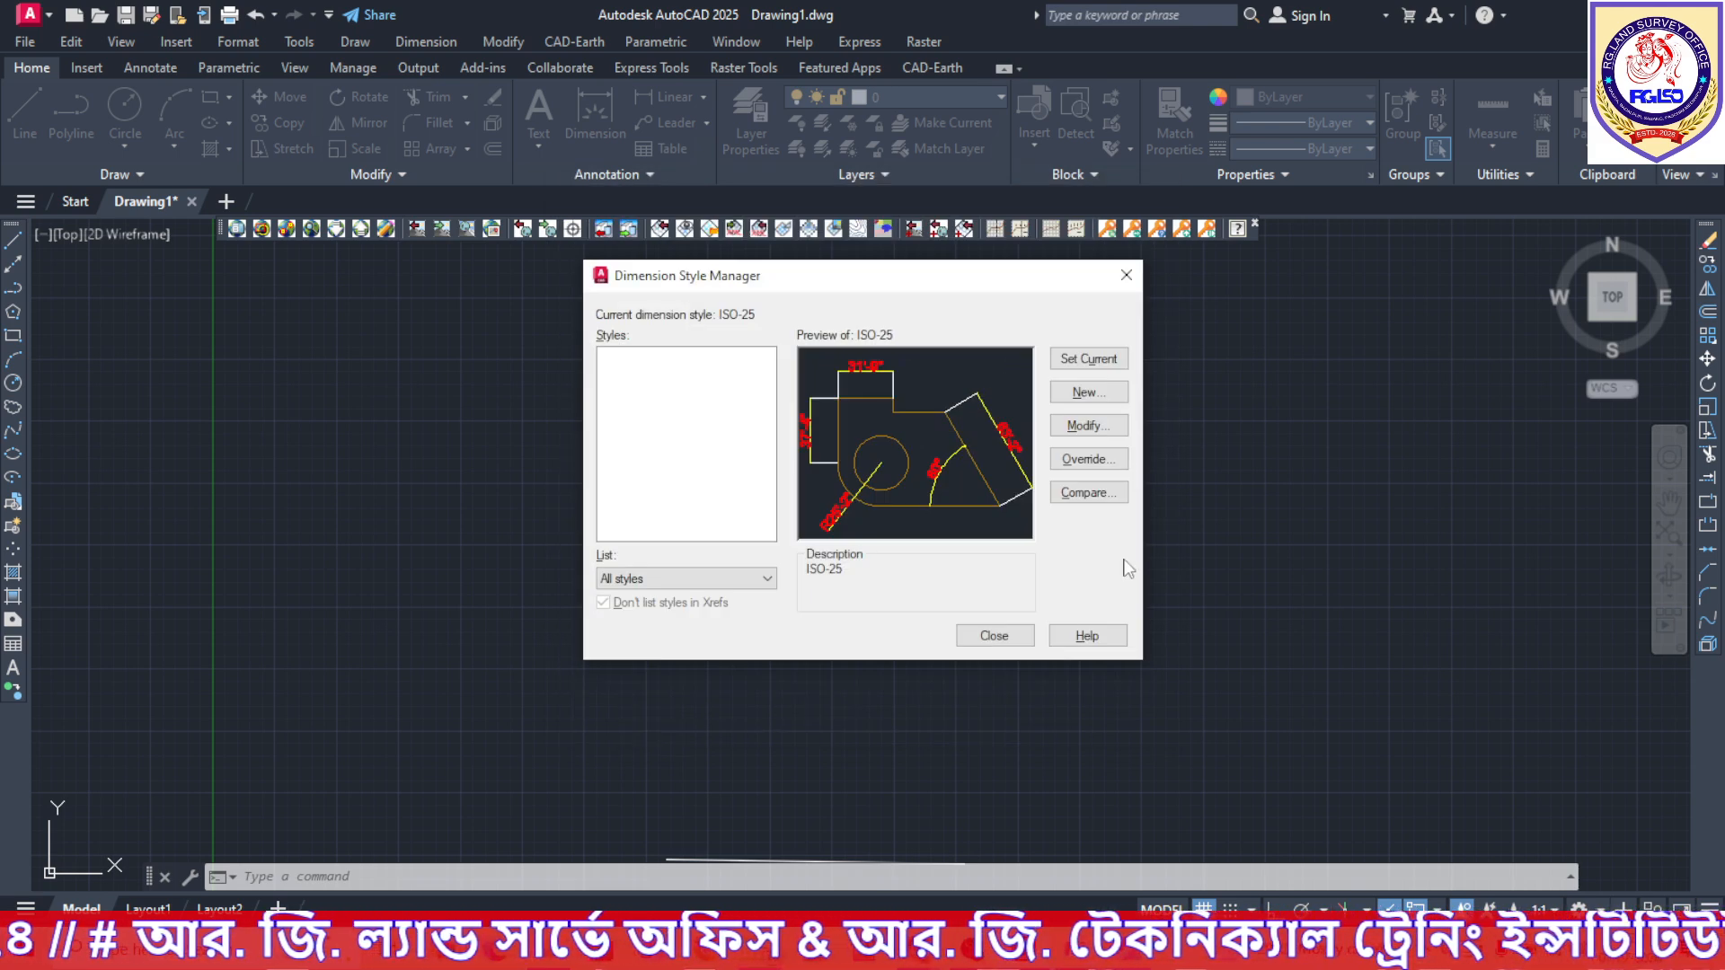
pyautogui.click(977, 629)
pyautogui.scroll(-2, 905, 713)
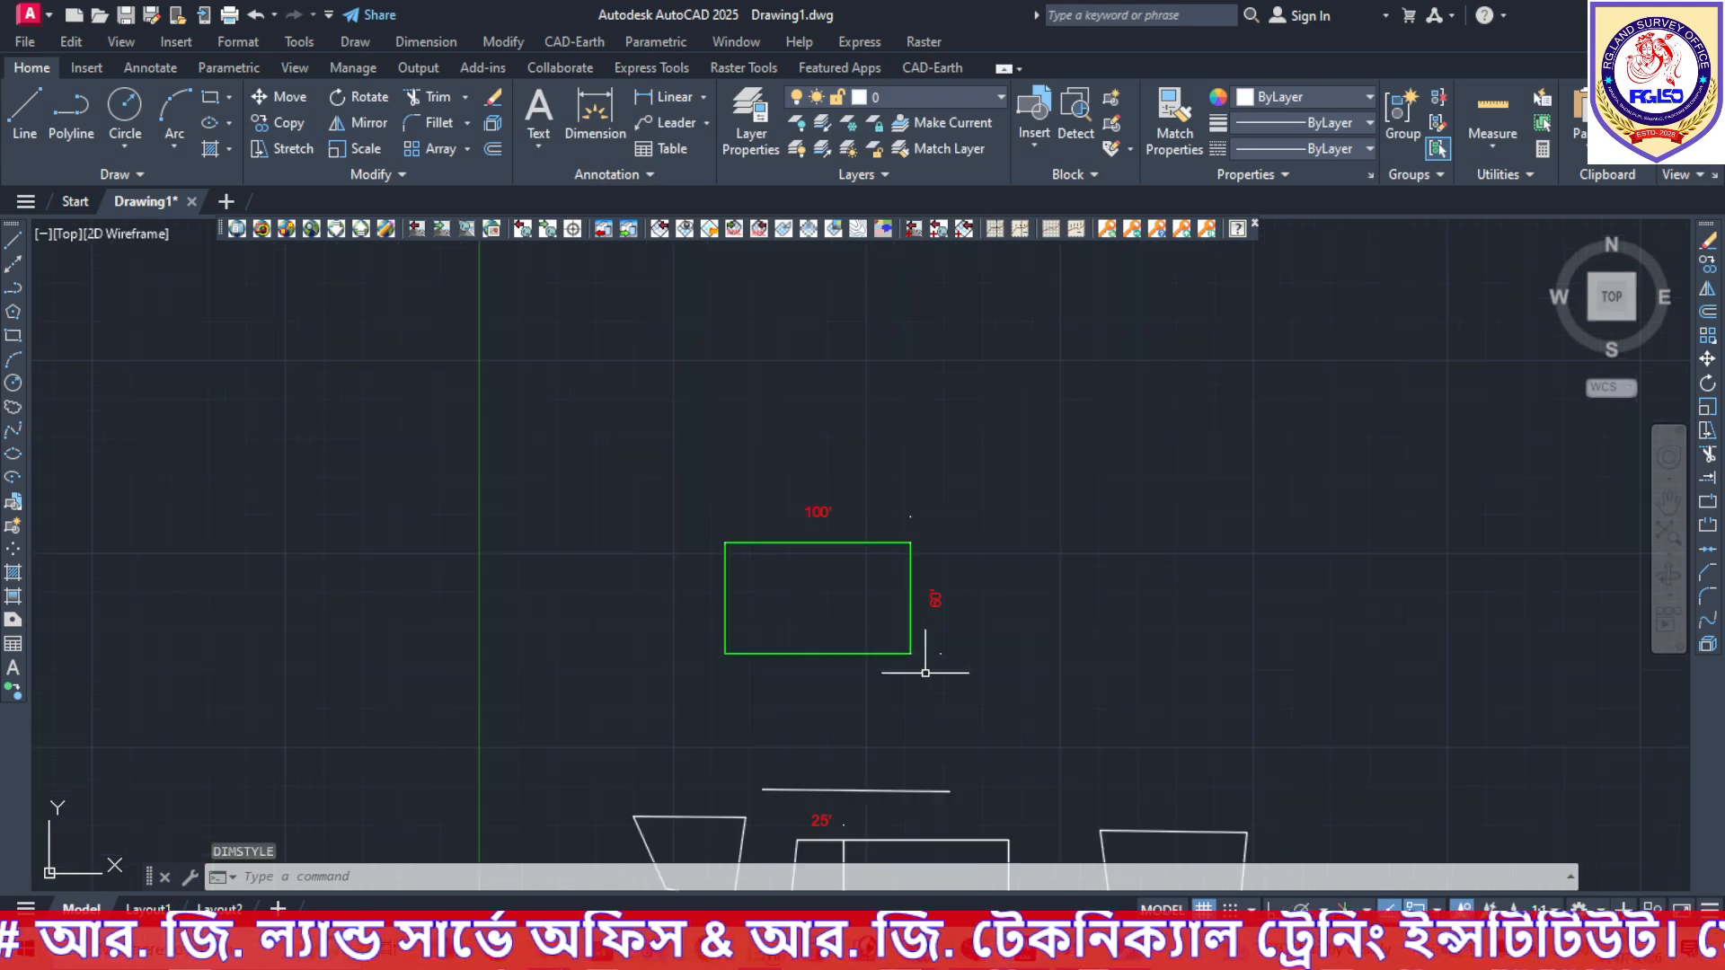
pyautogui.moveTo(839, 697); pyautogui.dragTo(846, 663, button='middle')
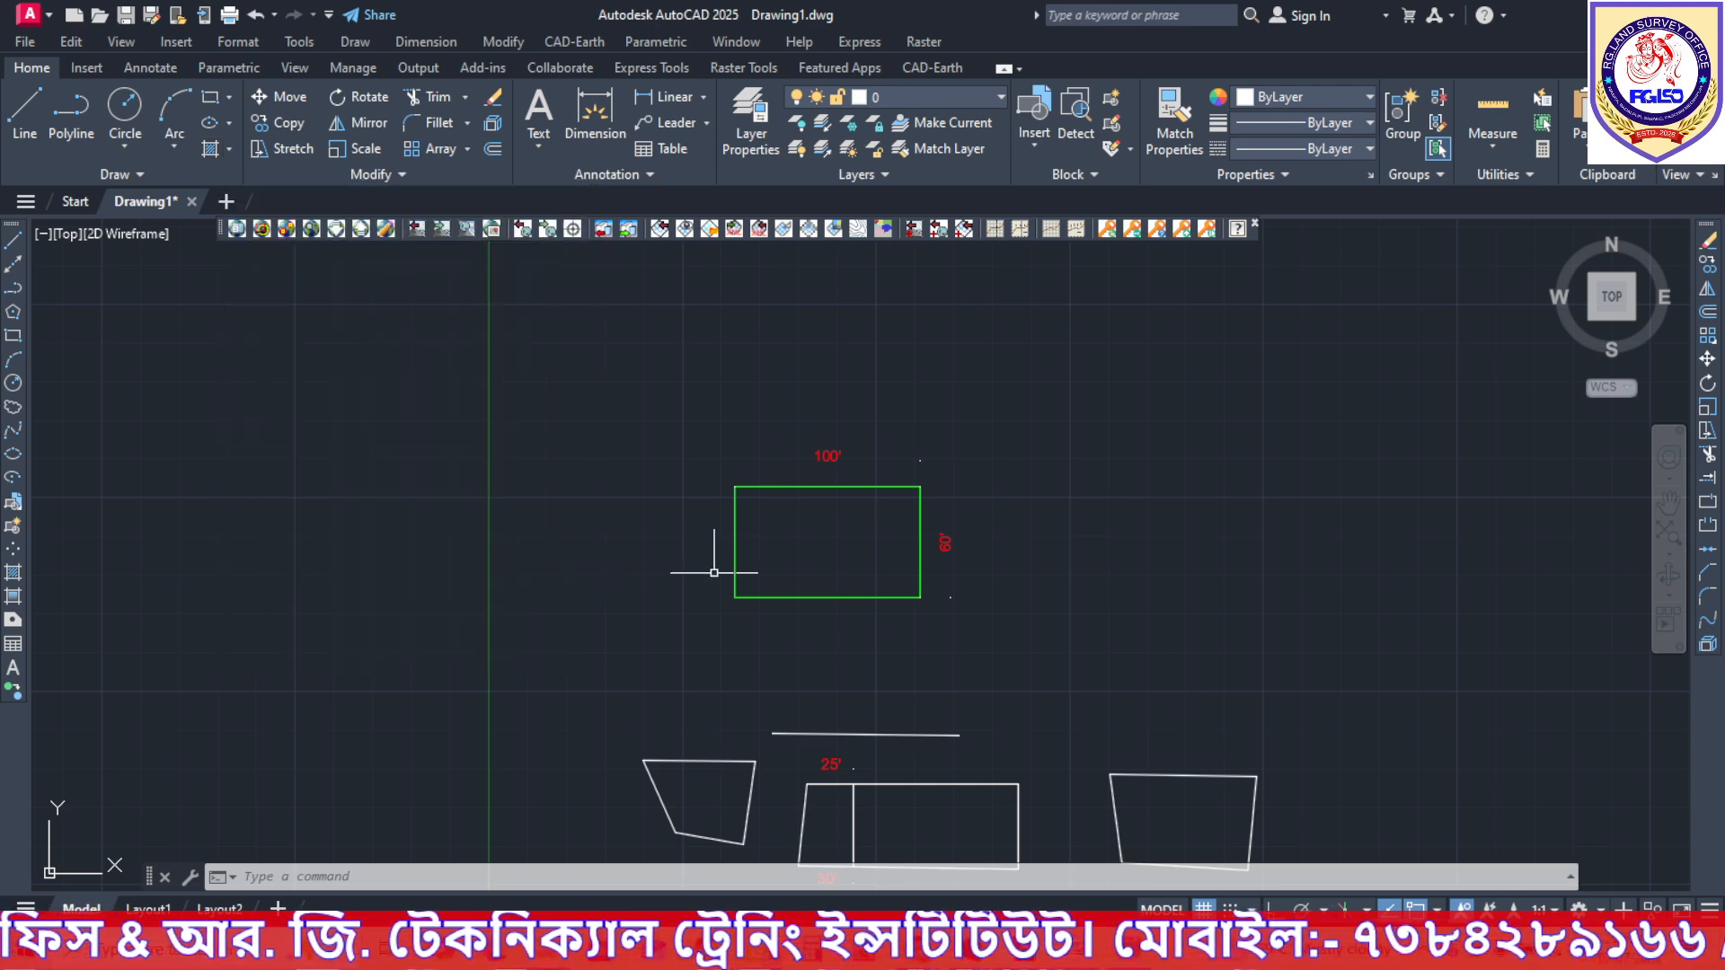
pyautogui.moveTo(957, 682)
pyautogui.mouseDown(button='middle')
pyautogui.moveTo(904, 622)
pyautogui.moveTo(857, 631)
pyautogui.mouseUp(button='middle')
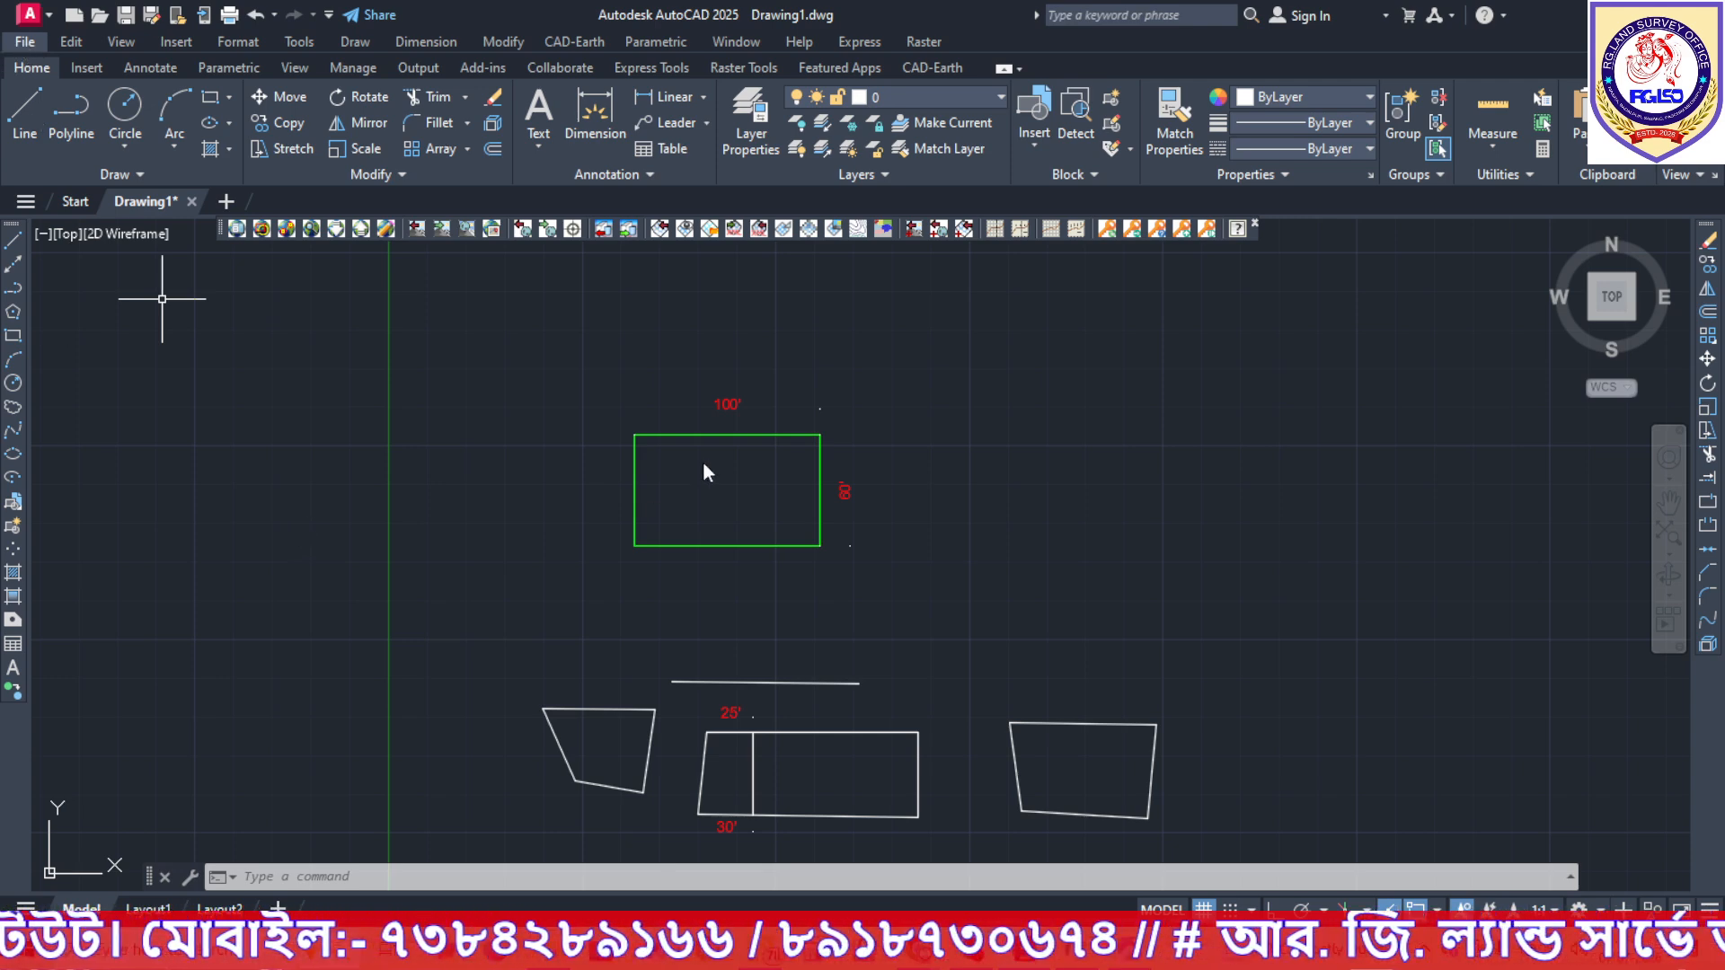
# Open the drawing 1_paul 9 1নকশা_ড্রয়িং_By RG.Land Surveyor from the Barakalankai3 folder on drive E.
pyautogui.hotkey('alt', 'f')
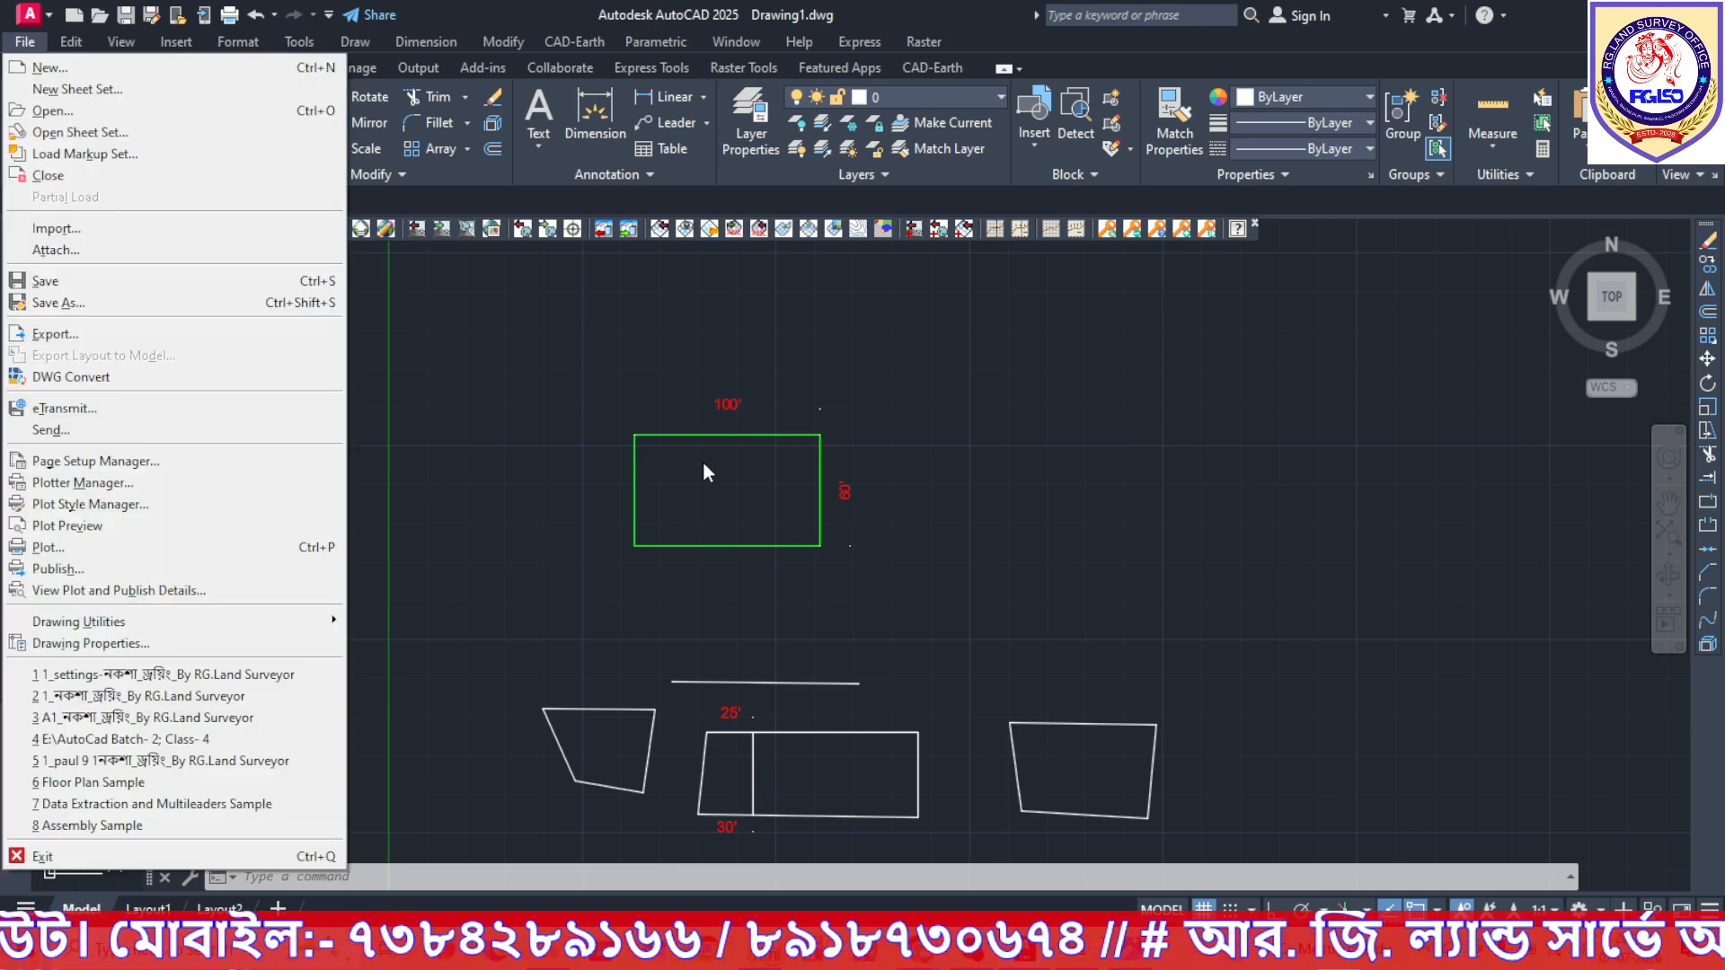
pyautogui.click(50, 110)
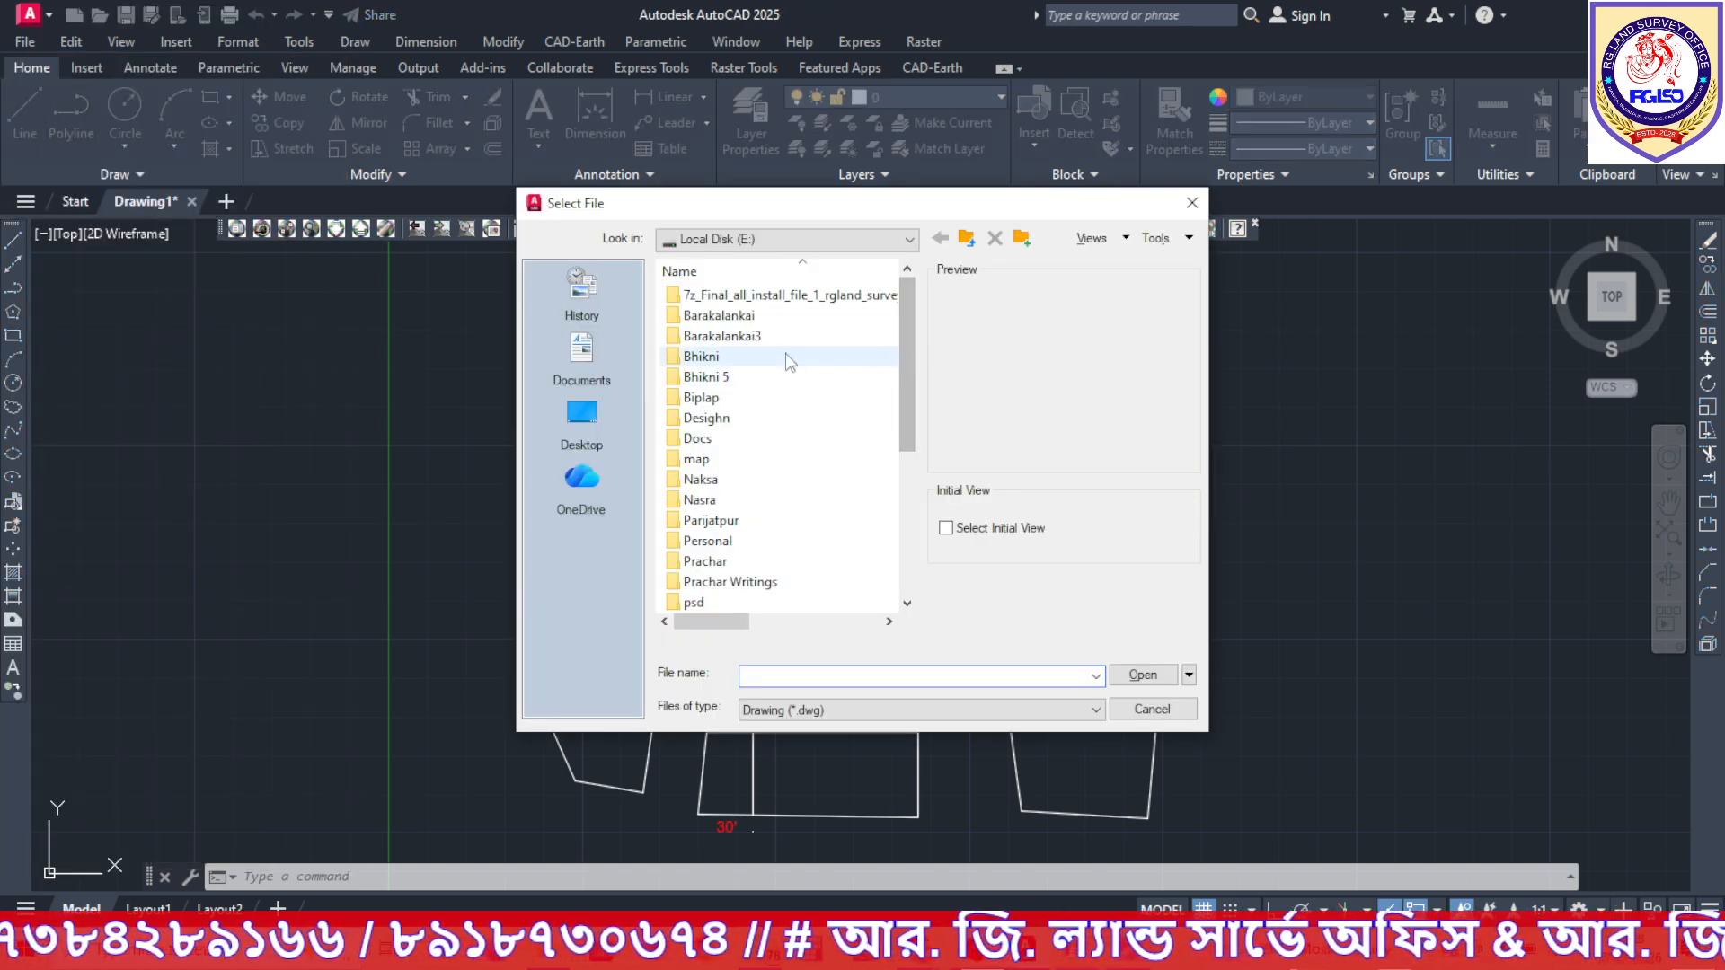
pyautogui.doubleClick(771, 349)
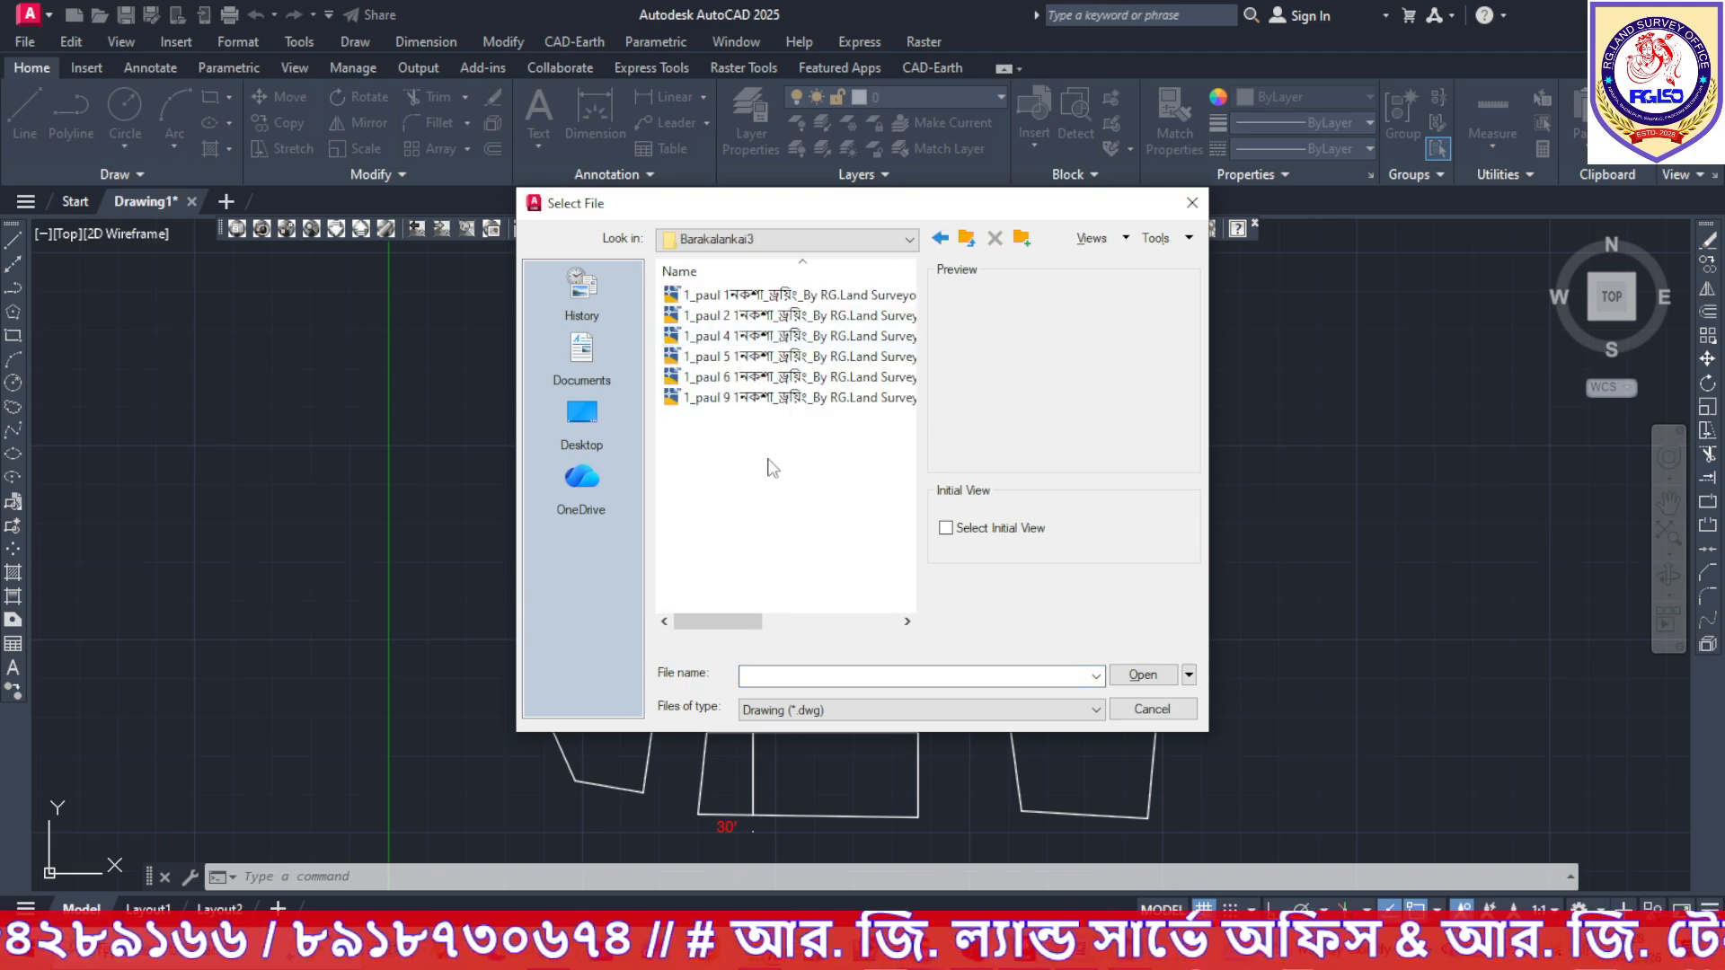
pyautogui.doubleClick(748, 401)
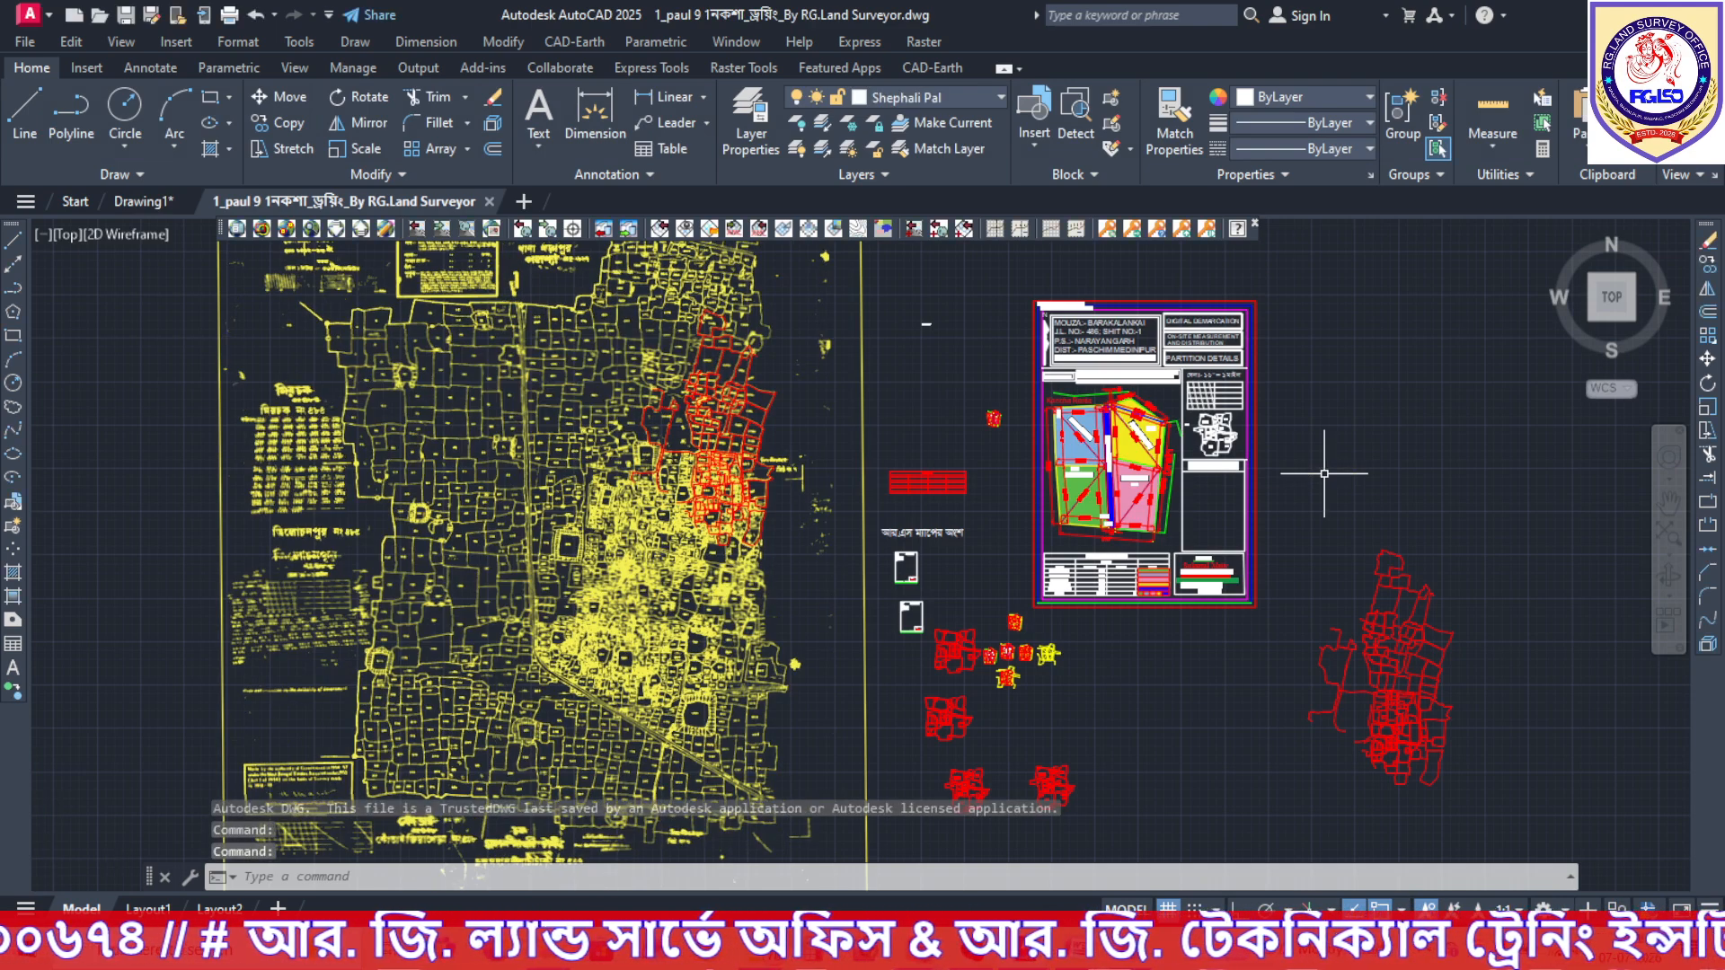
# Examine the survey sheet's colour-filled plots, their dimensions, the common road and the partition details table.
pyautogui.scroll(4, 1324, 467)
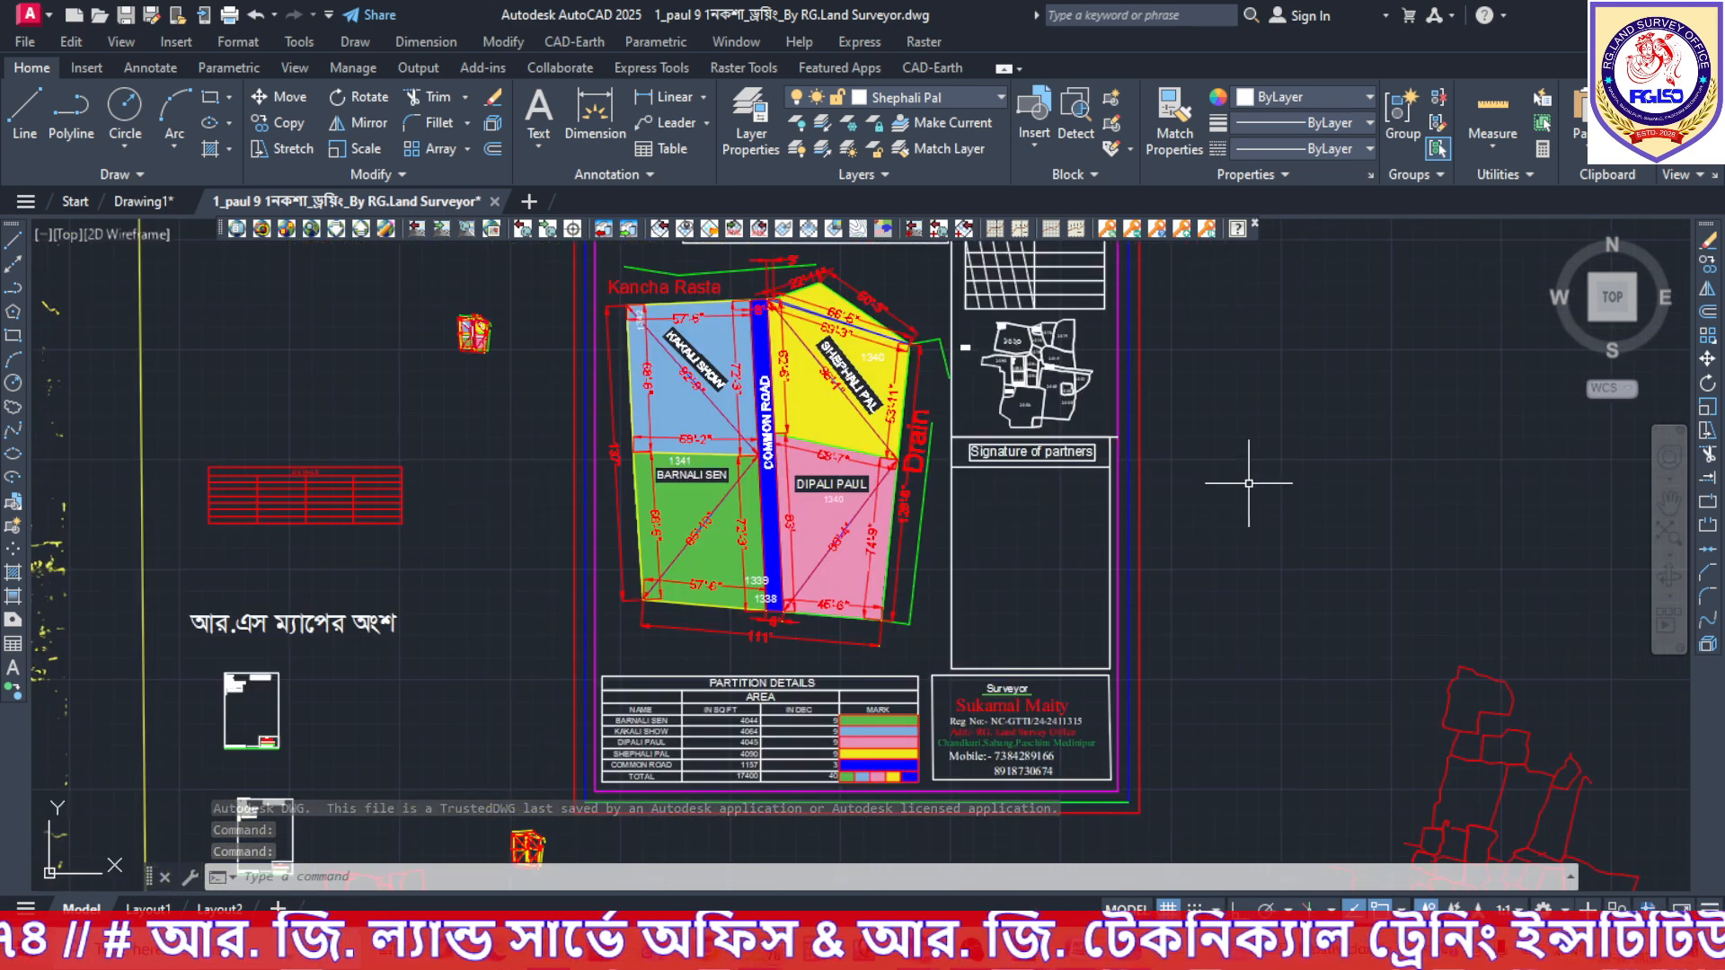
pyautogui.moveTo(1251, 482); pyautogui.dragTo(1239, 535, button='middle')
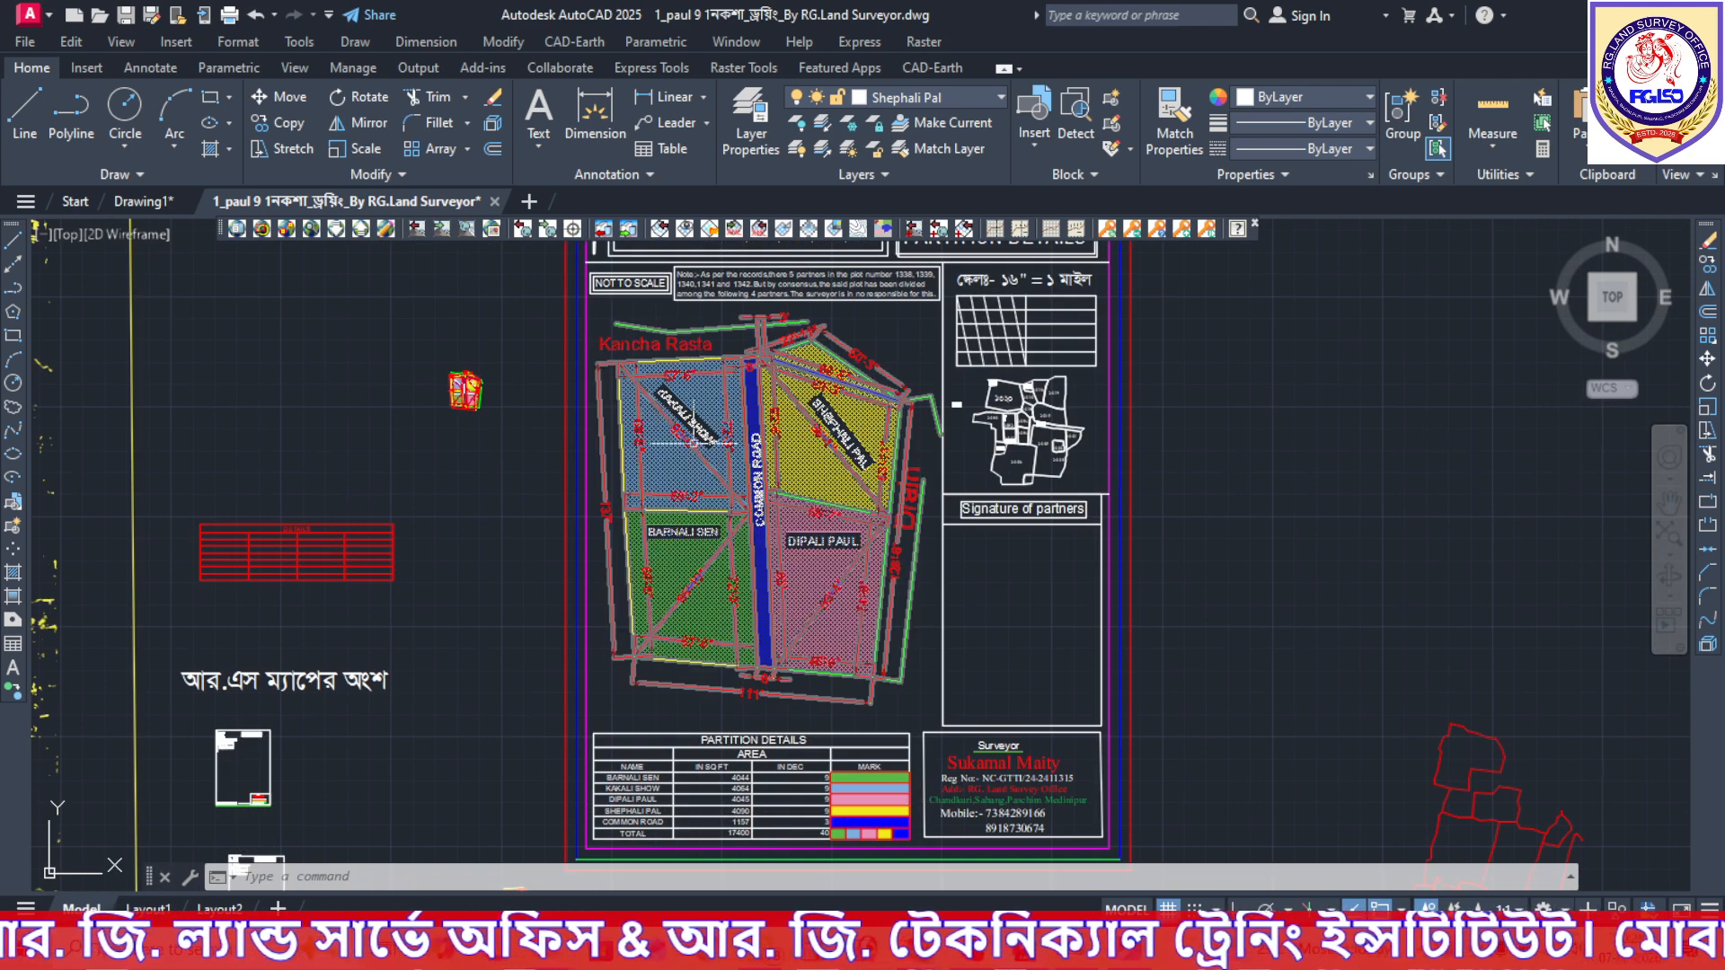
pyautogui.scroll(4, 630, 395)
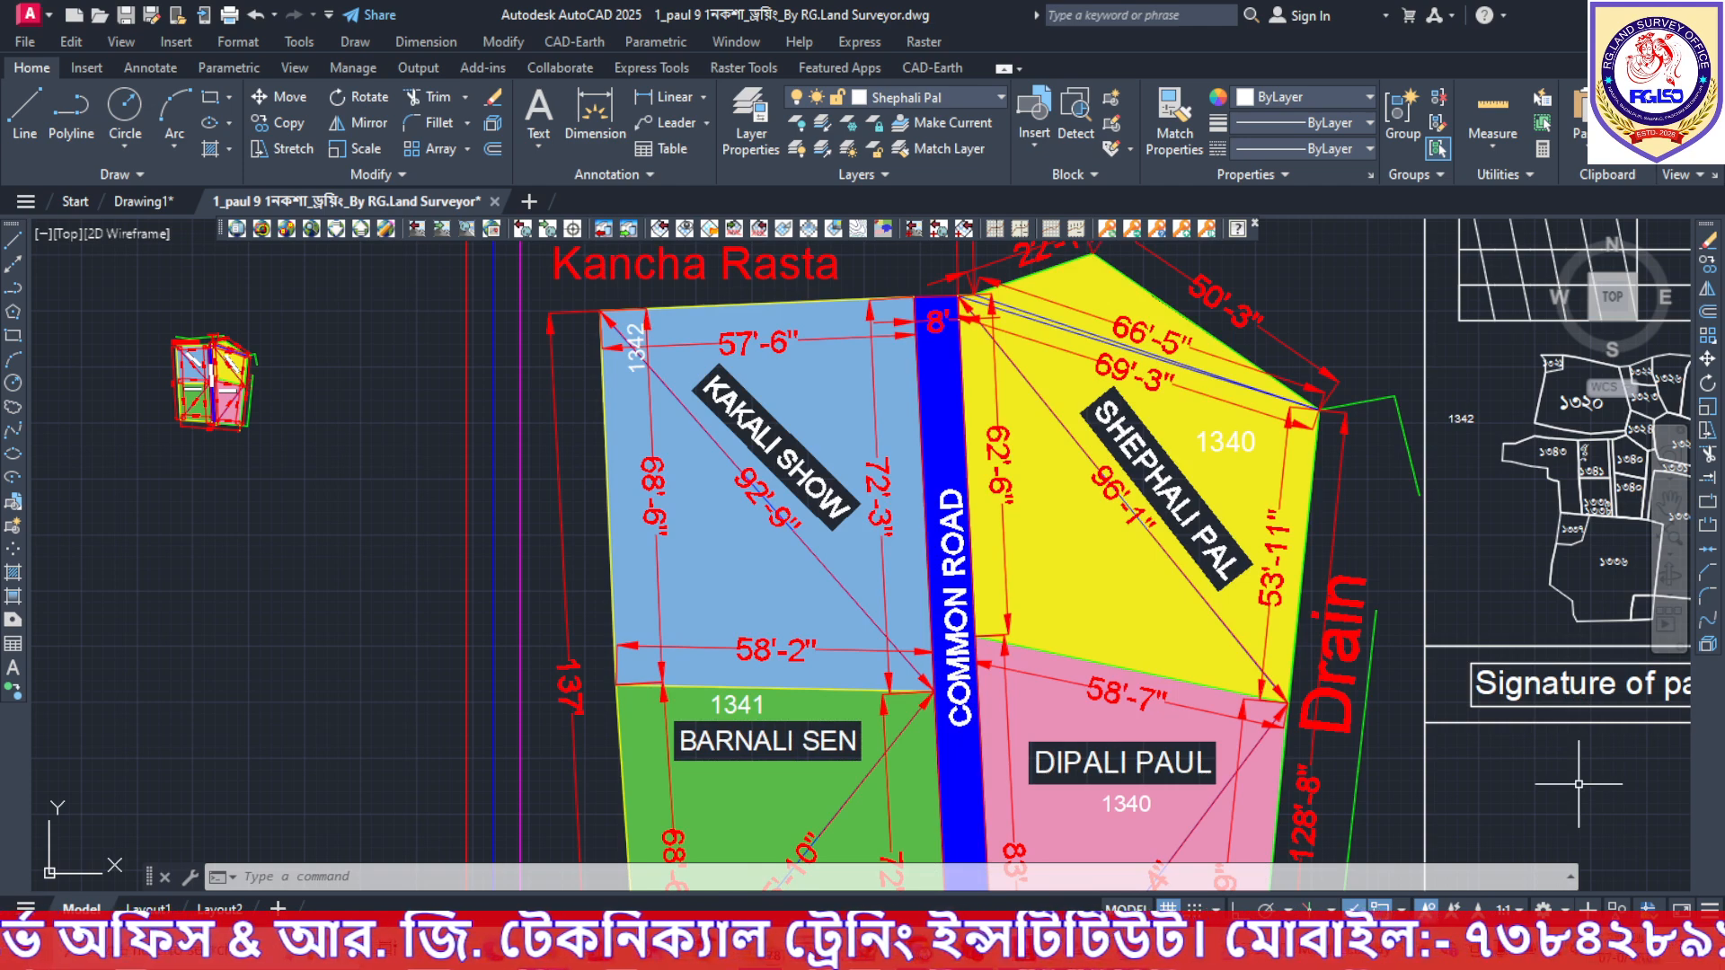
pyautogui.scroll(-6, 1579, 784)
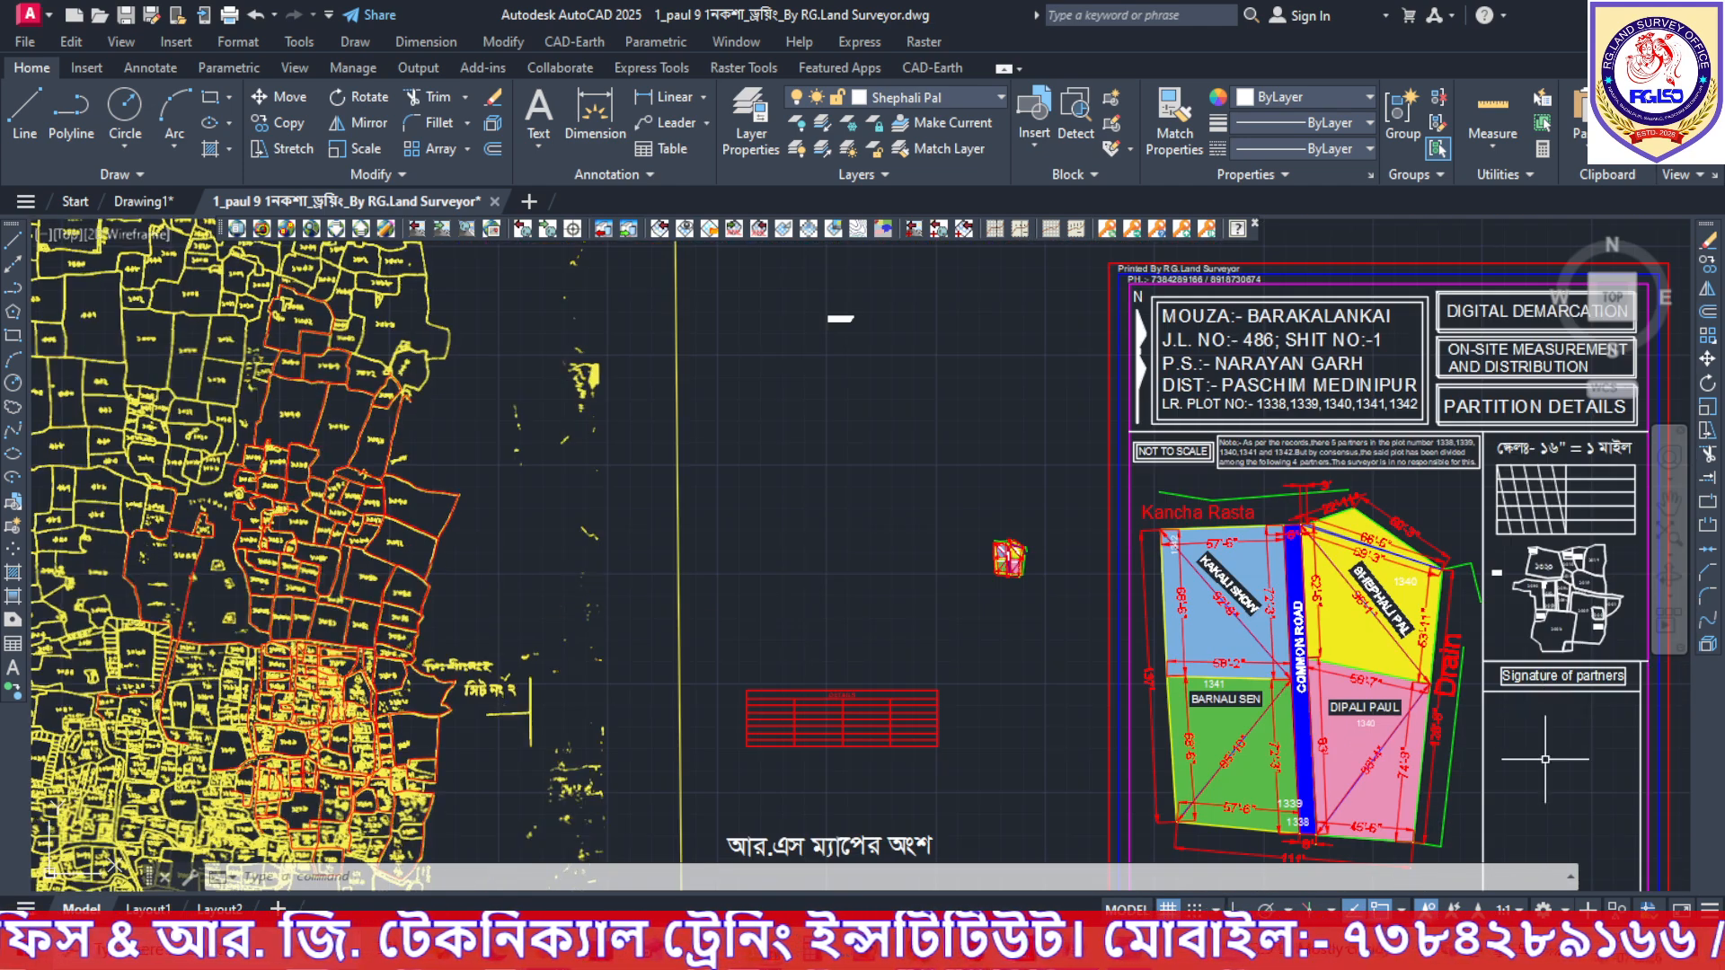
pyautogui.moveTo(1545, 759); pyautogui.dragTo(1360, 589, button='middle')
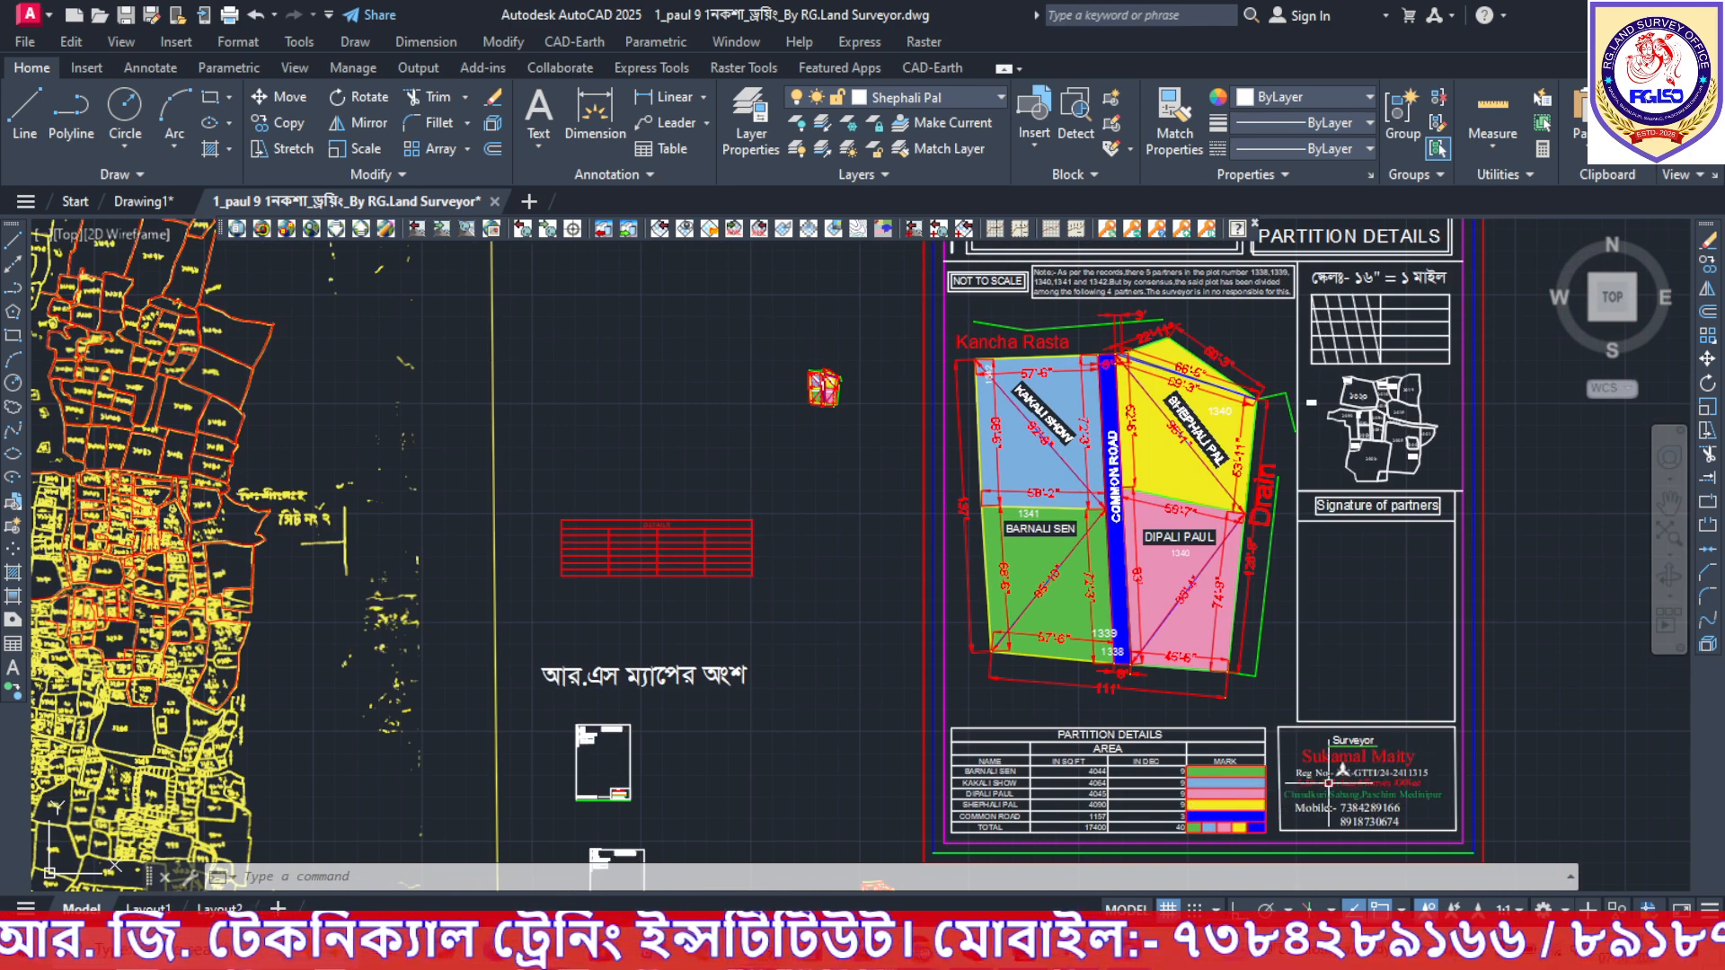
pyautogui.scroll(2, 1333, 783)
pyautogui.click(739, 845)
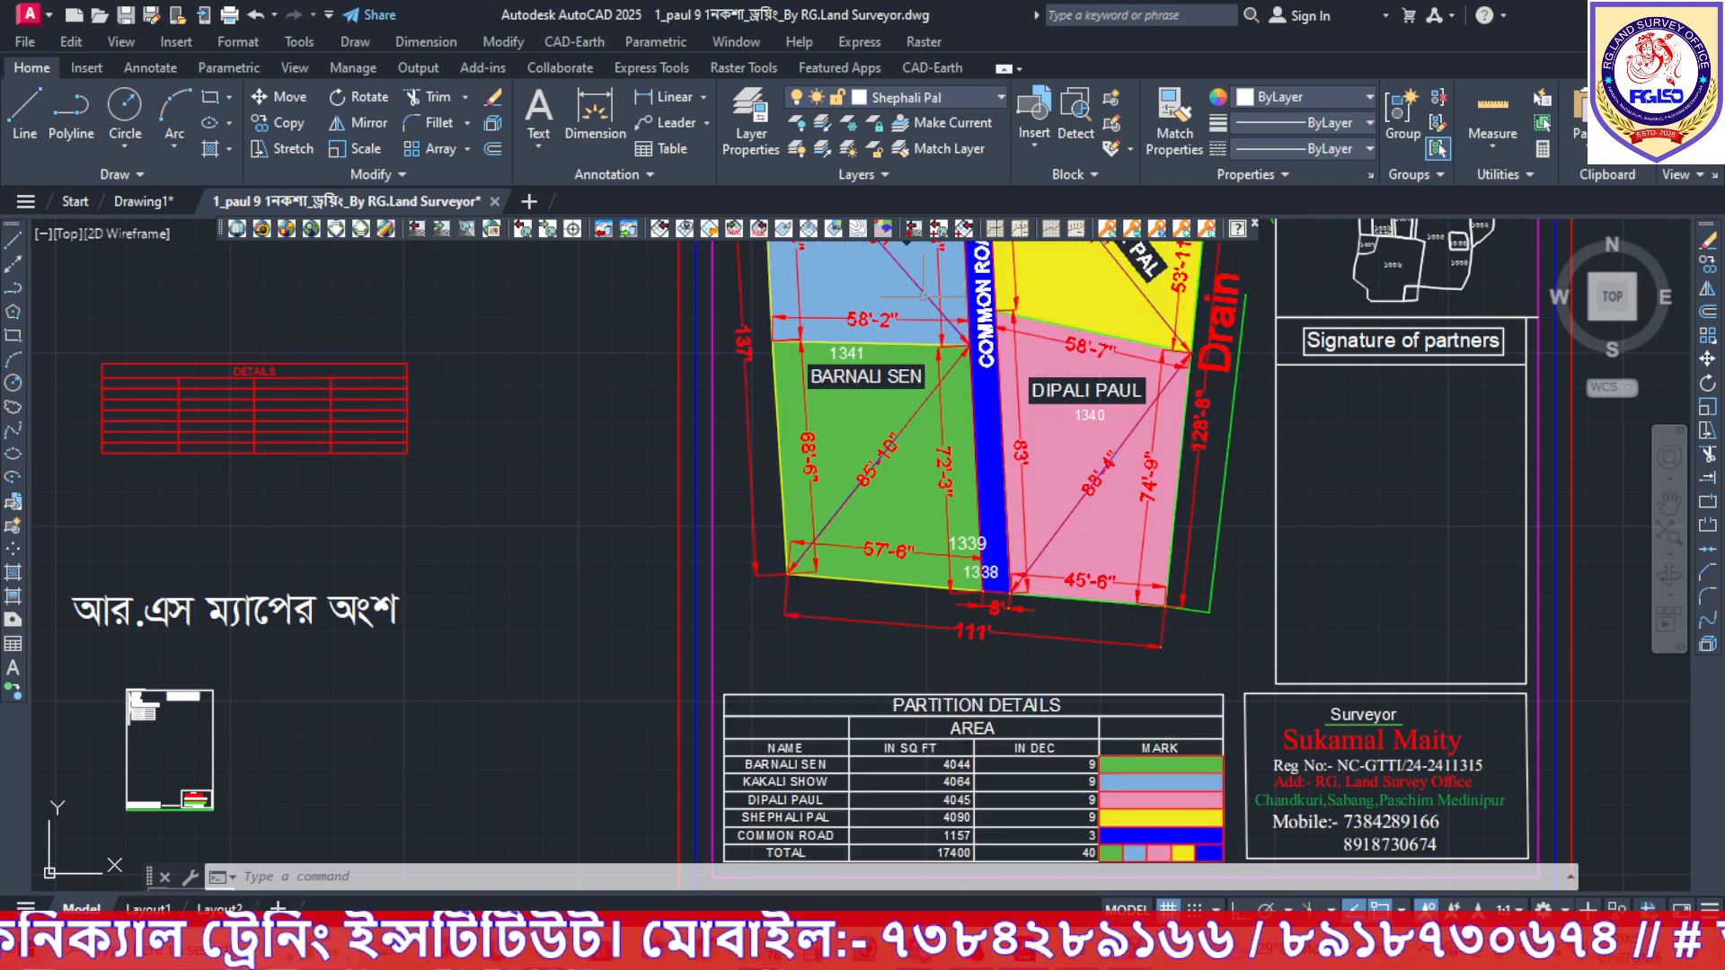
pyautogui.scroll(-2, 1645, 696)
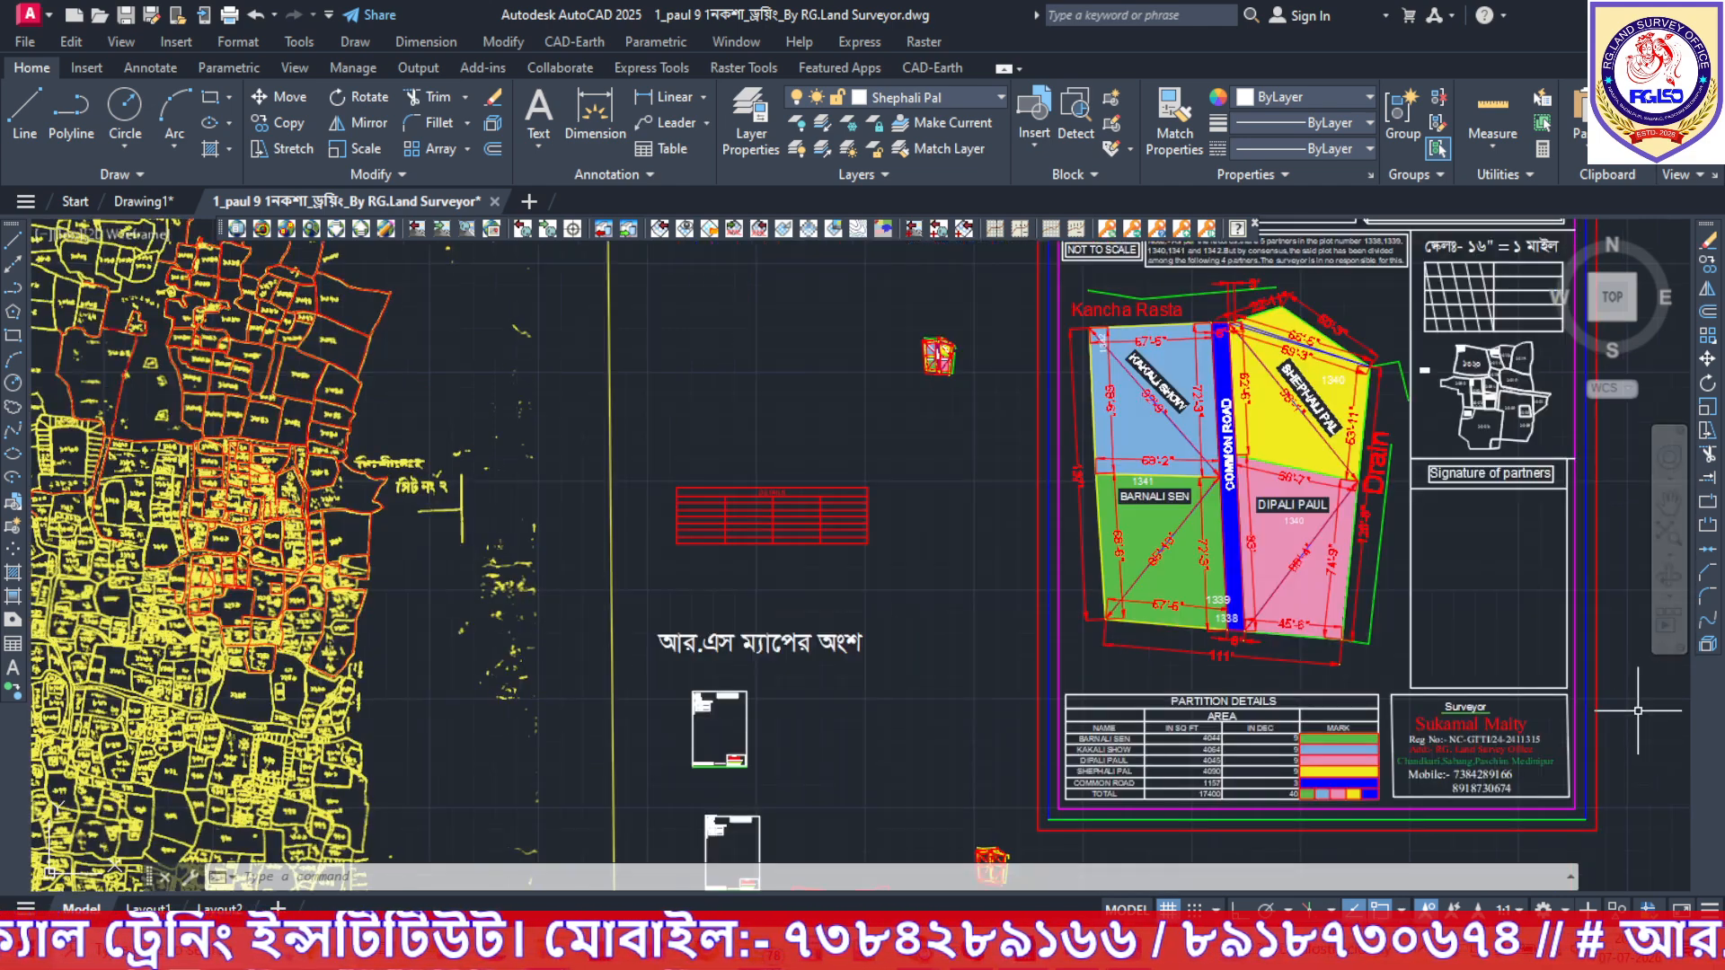
pyautogui.moveTo(1650, 722); pyautogui.dragTo(1352, 695, button='middle')
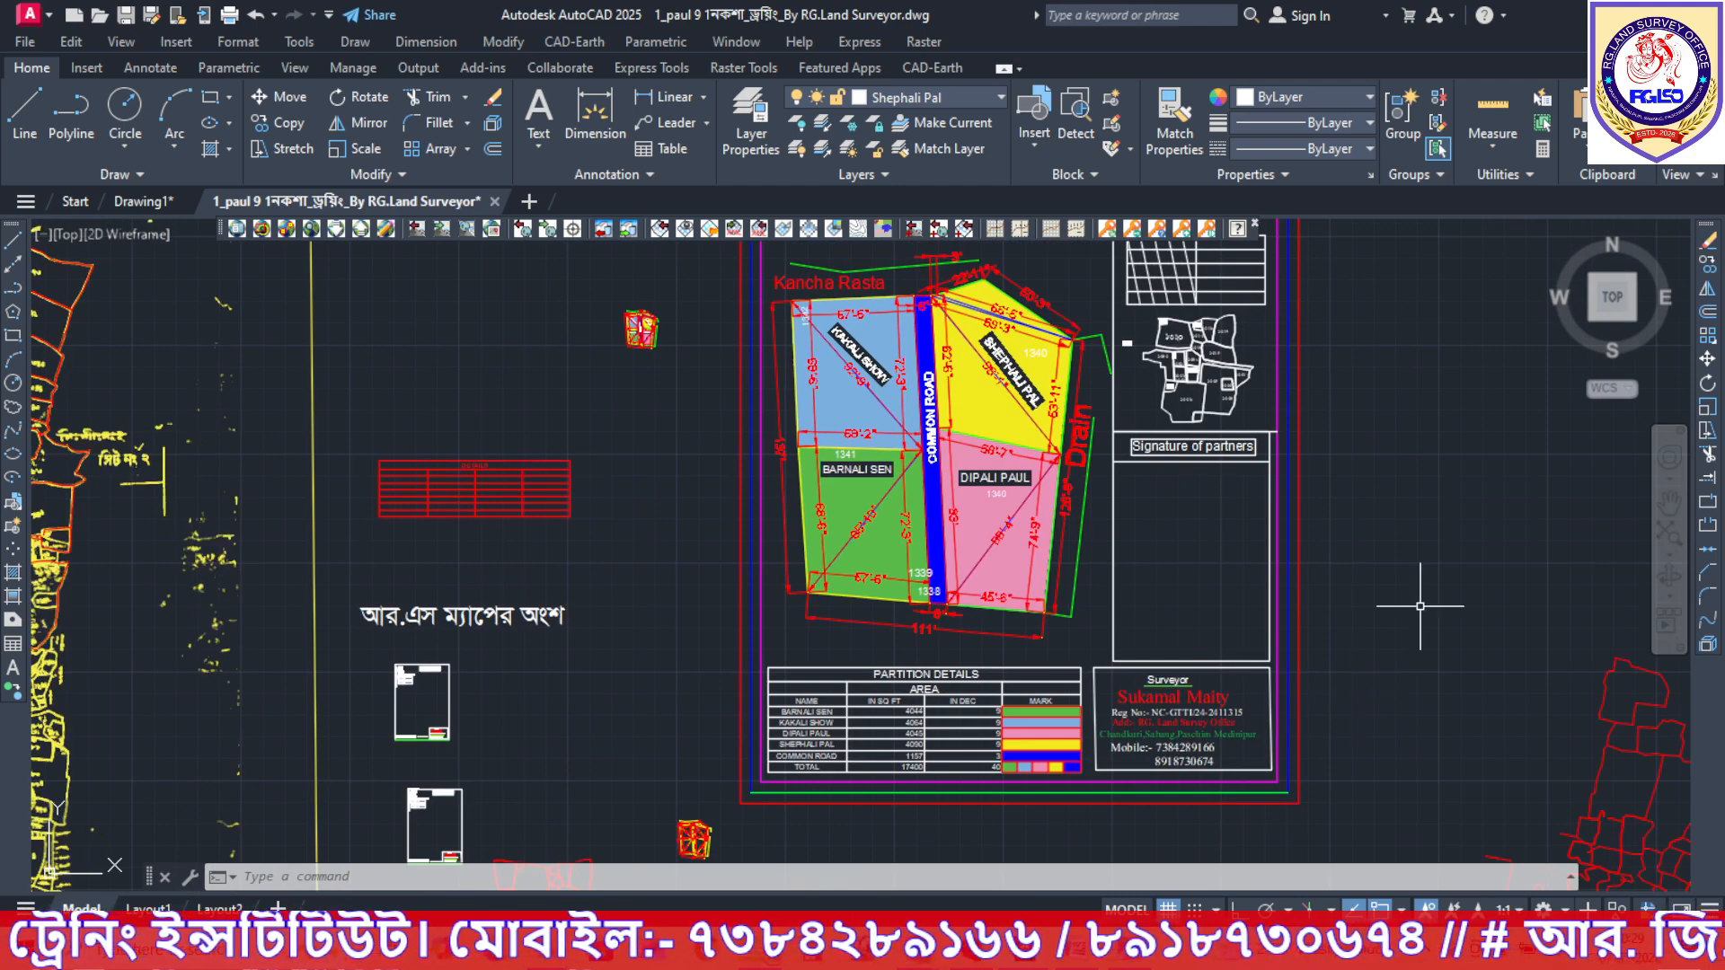
pyautogui.scroll(-2, 1424, 599)
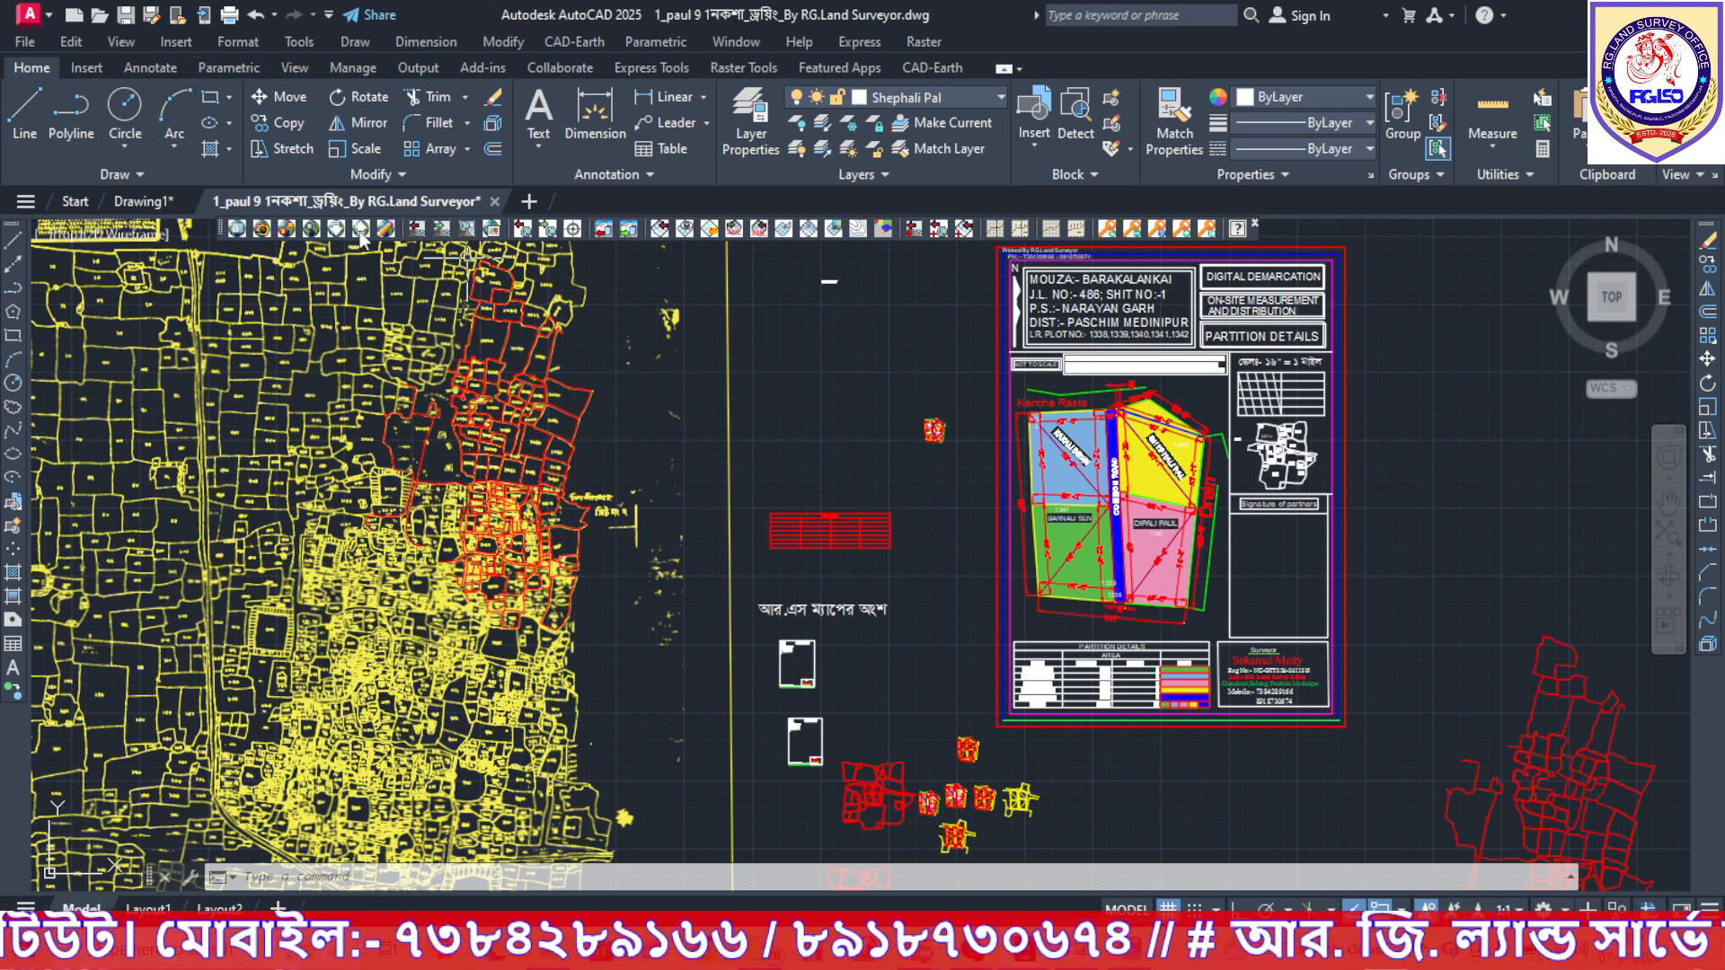
# In Drawing1, draw two roughly vertical lines across the green 100' by 60' rectangle, overshooting its upper and lower edges.
pyautogui.click(138, 201)
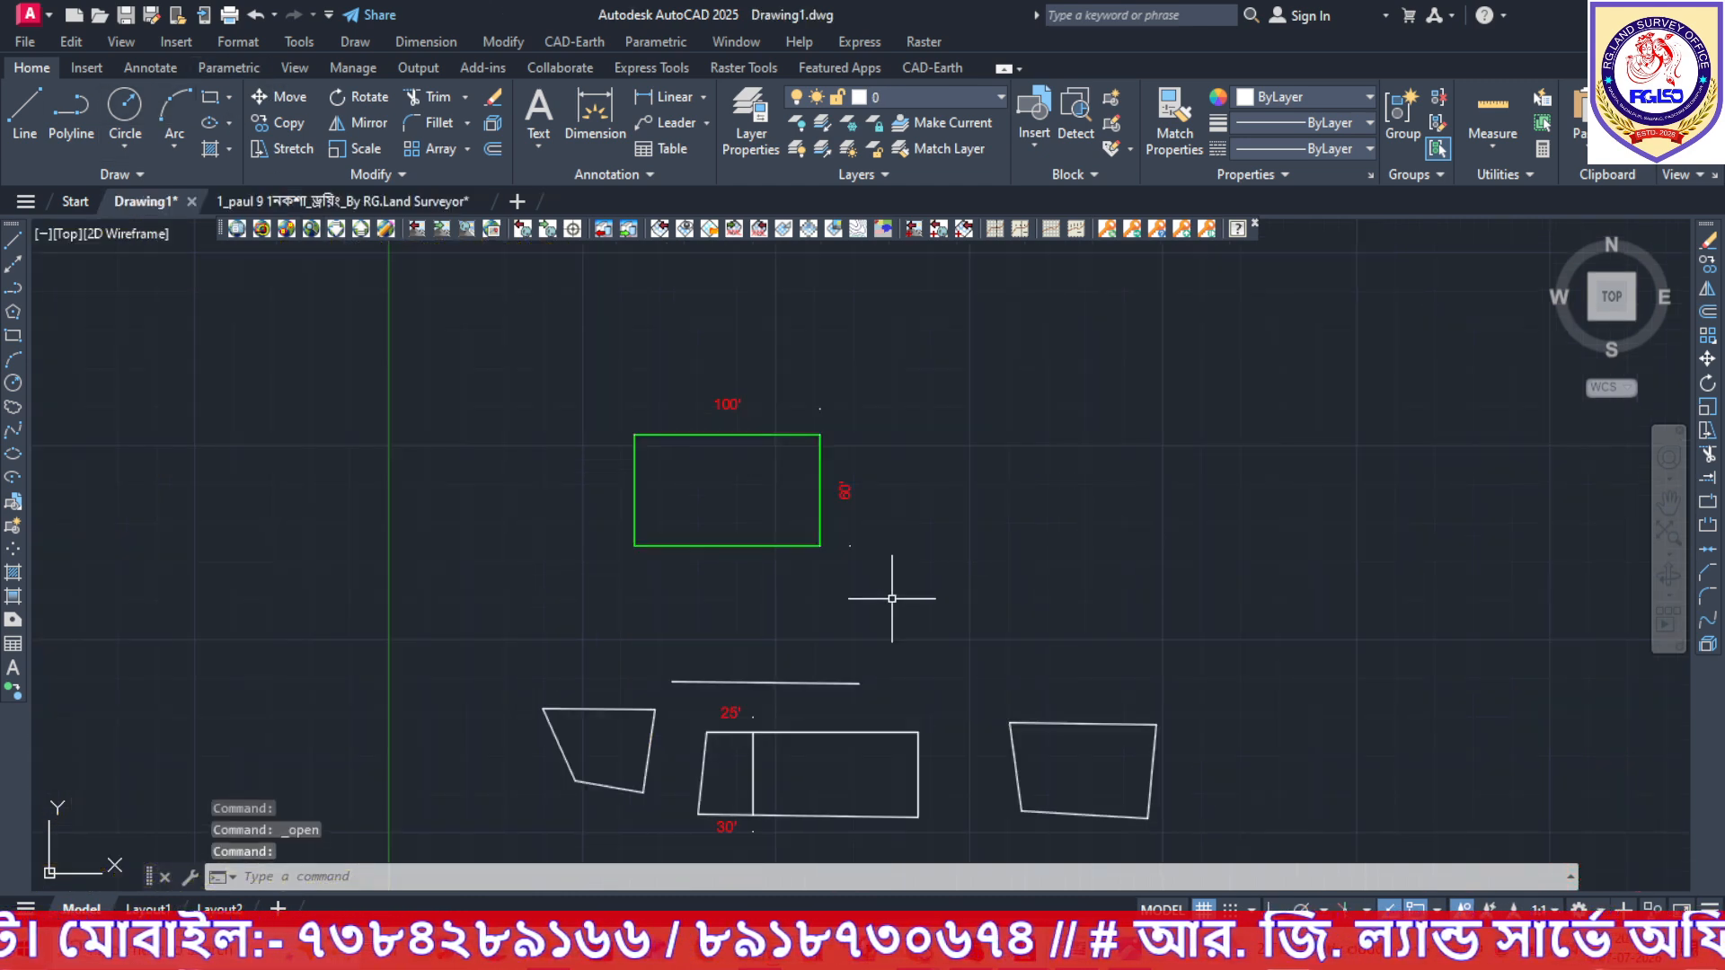
pyautogui.scroll(2, 688, 466)
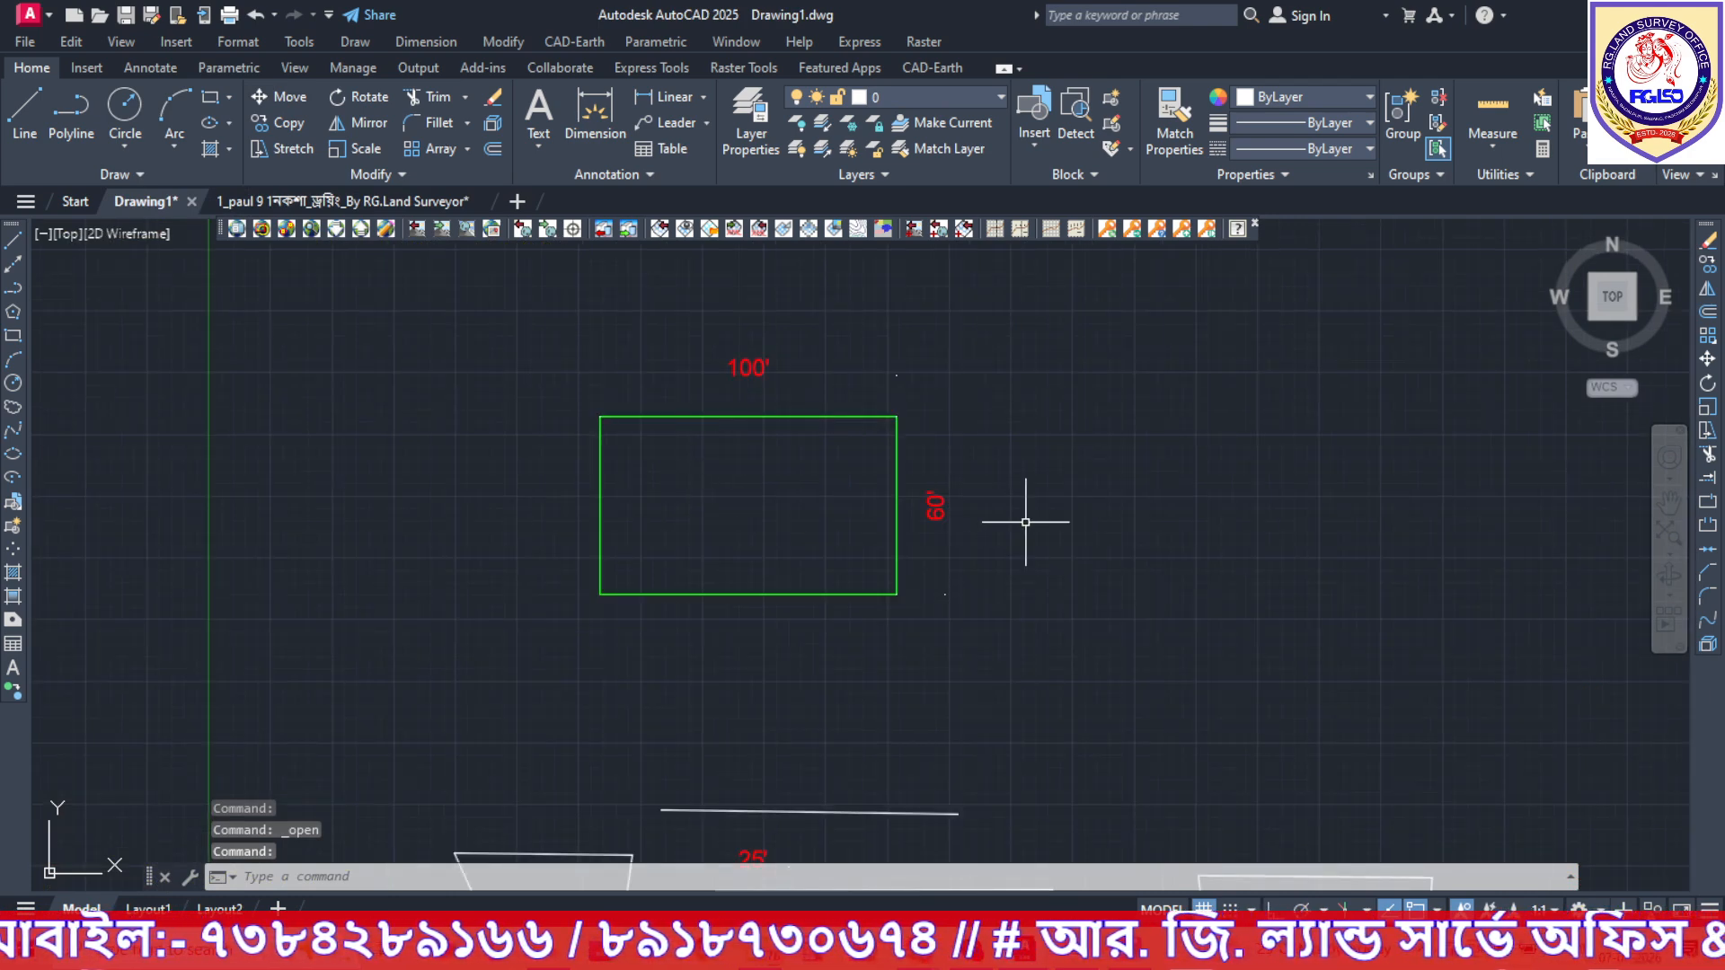
pyautogui.moveTo(1032, 504); pyautogui.dragTo(1170, 491, button='middle')
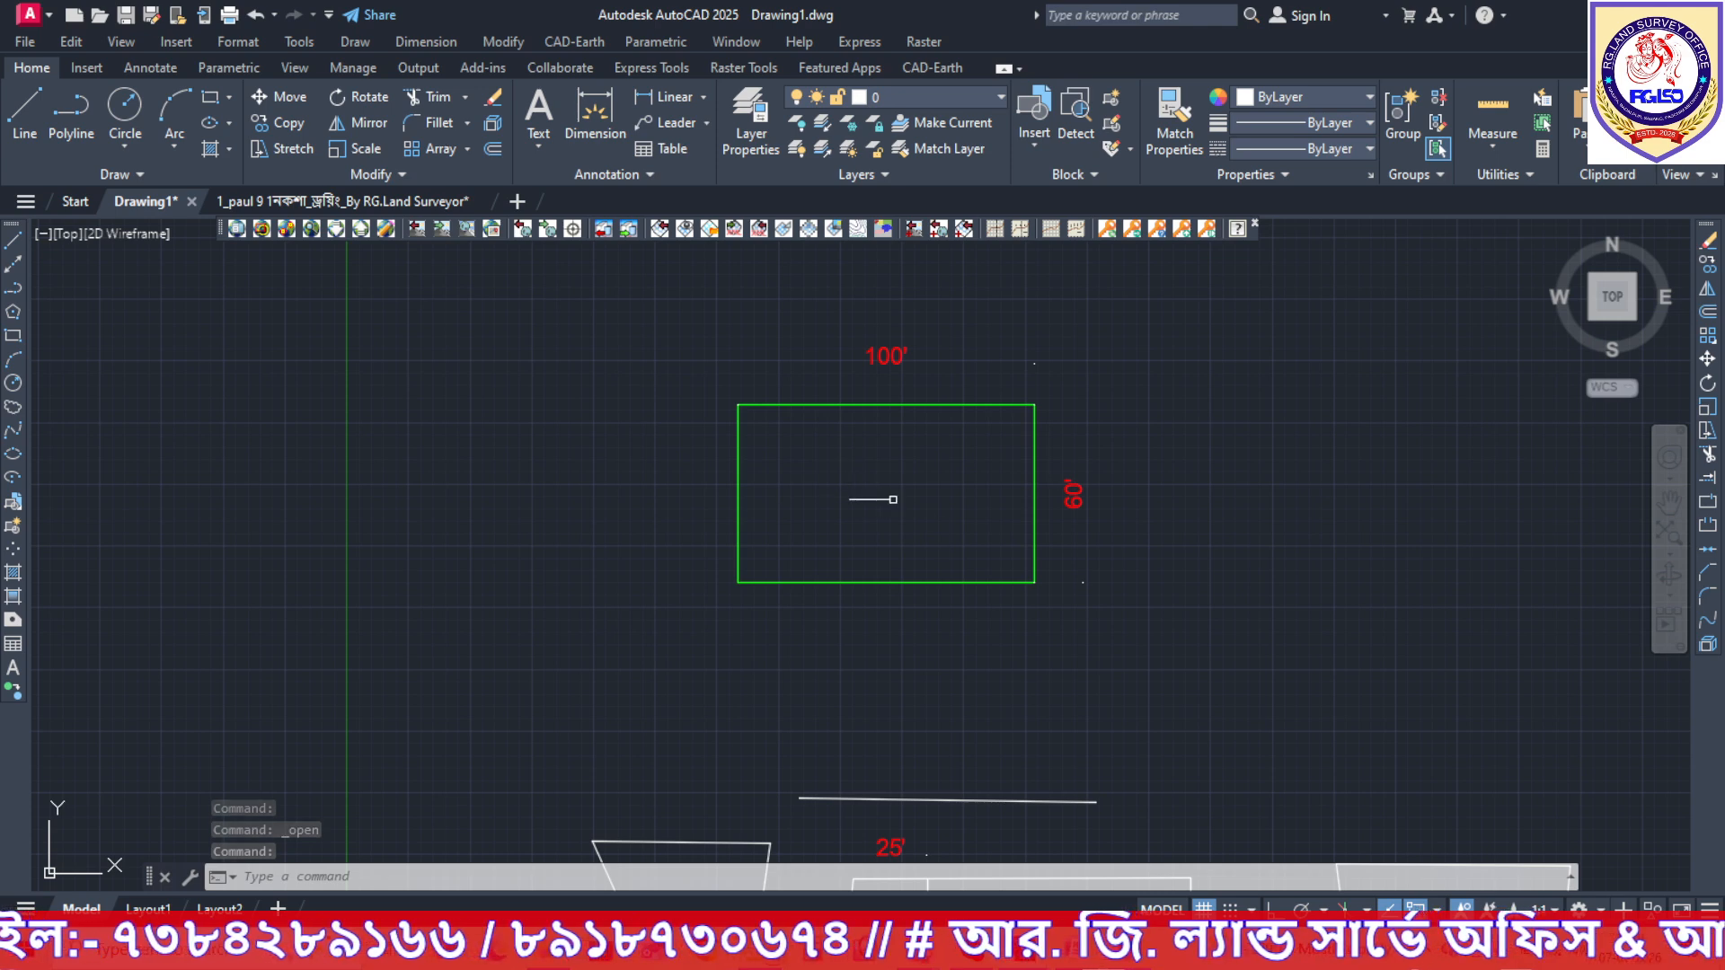
pyautogui.click(24, 115)
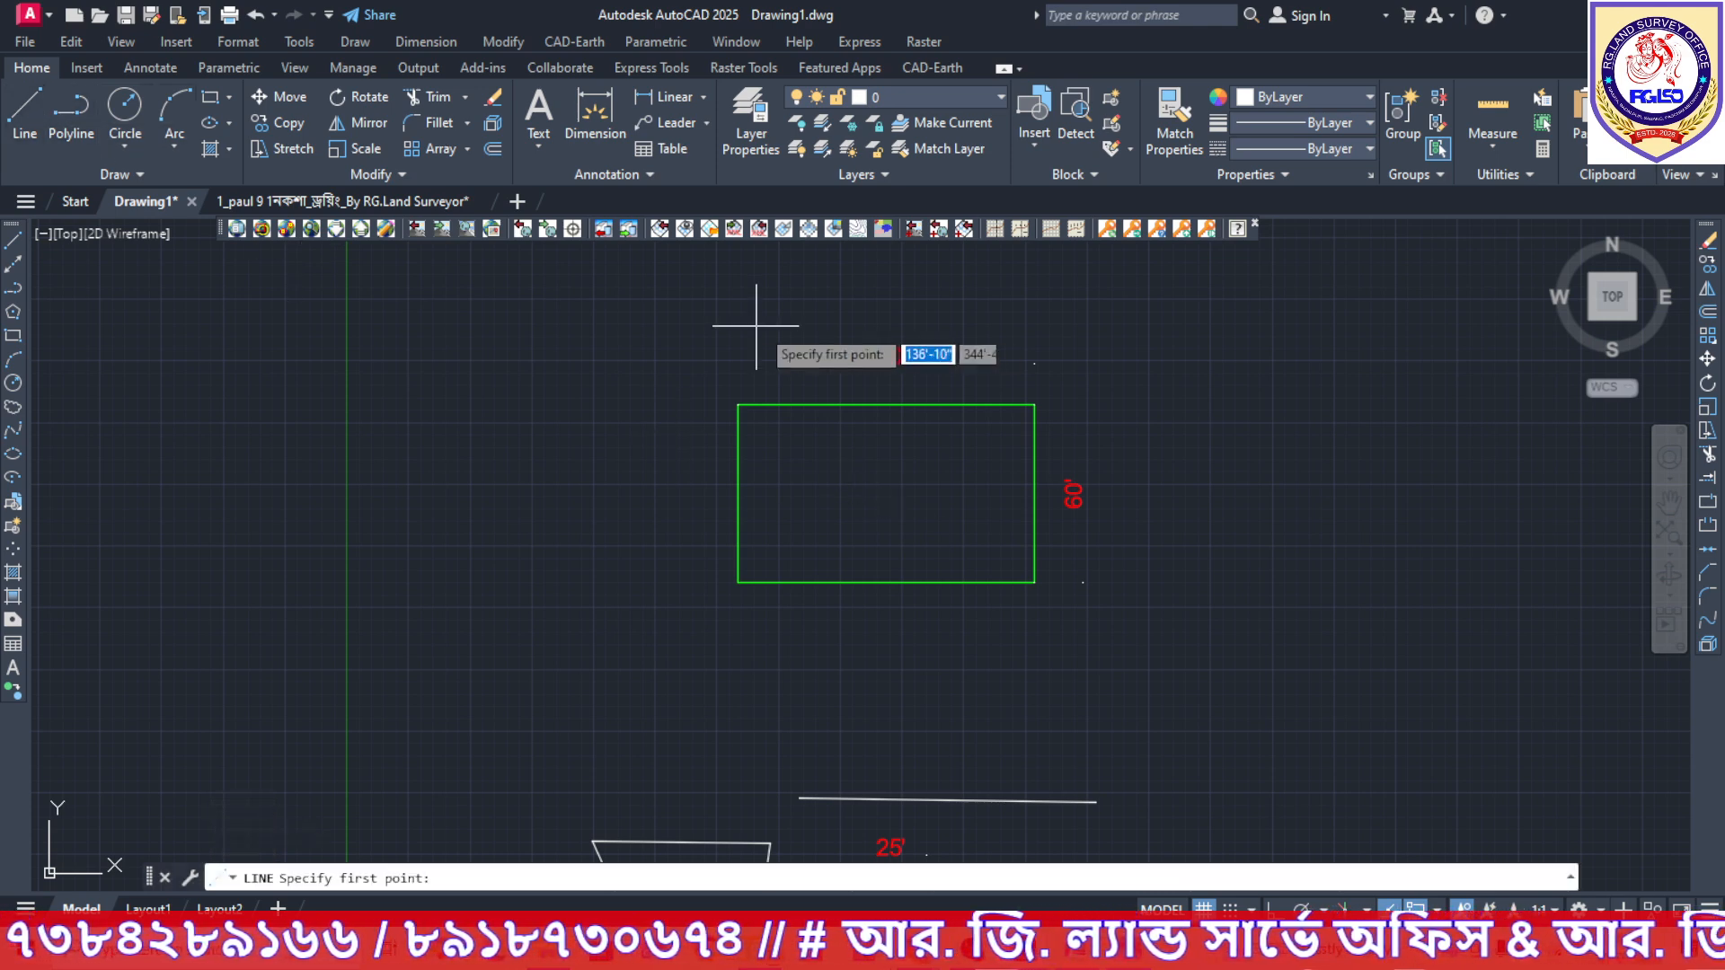
pyautogui.click(842, 385)
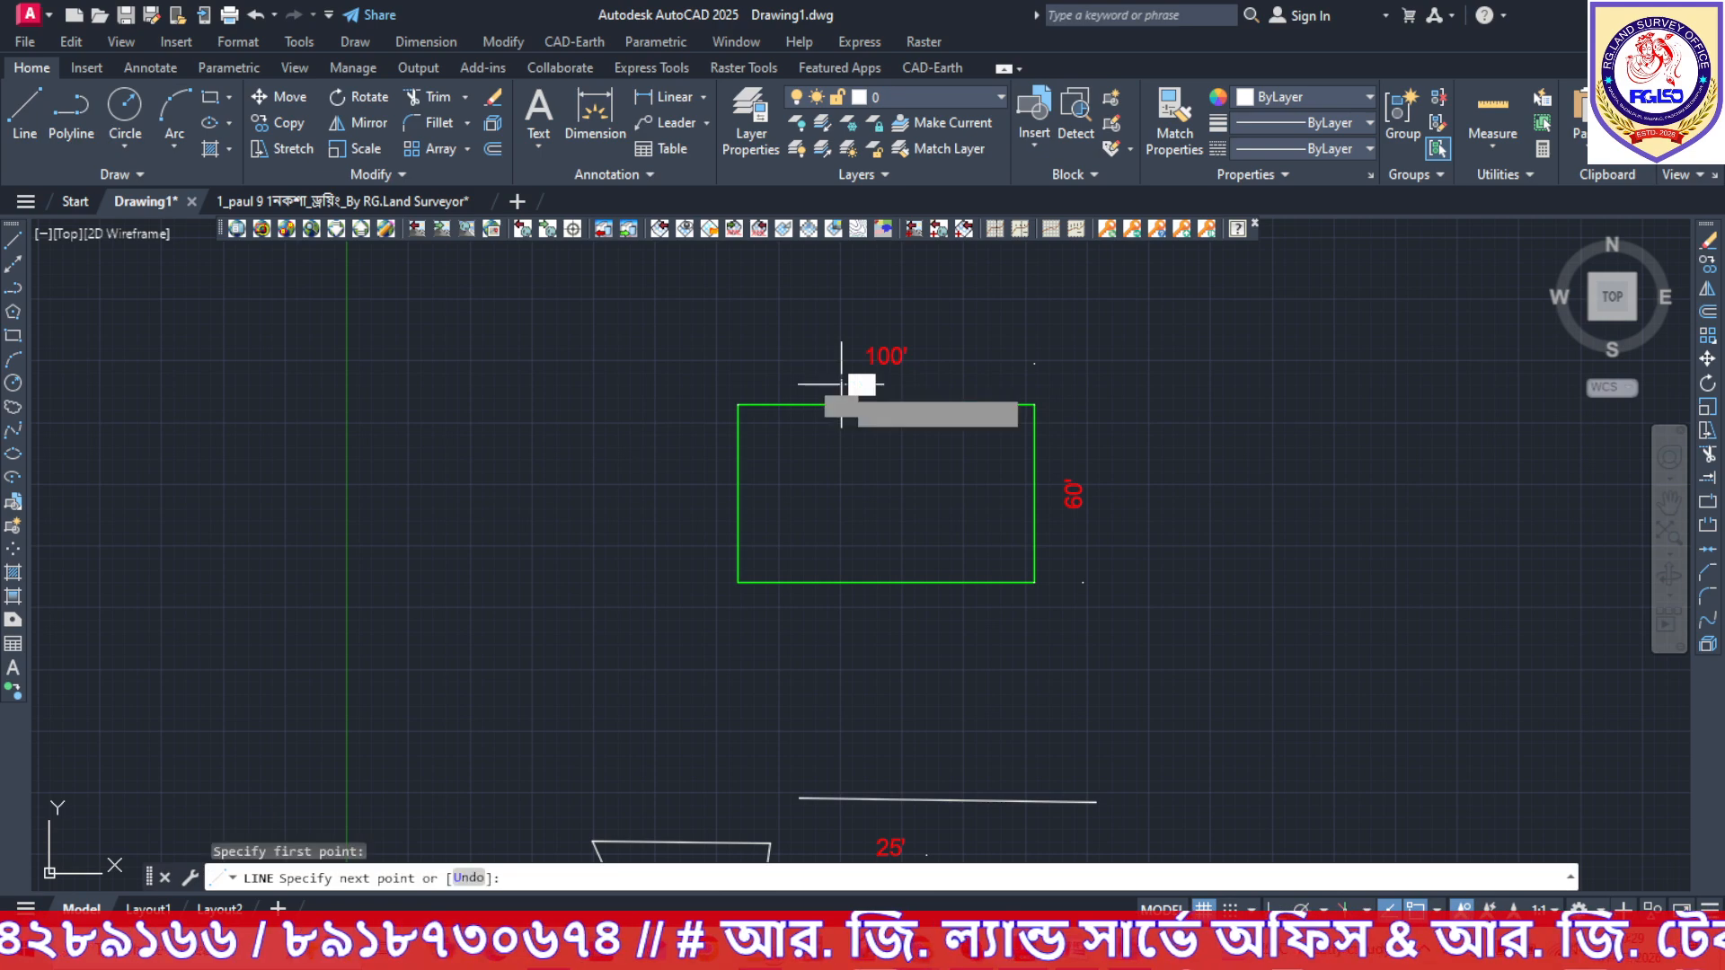
pyautogui.click(839, 619)
pyautogui.press('Escape')
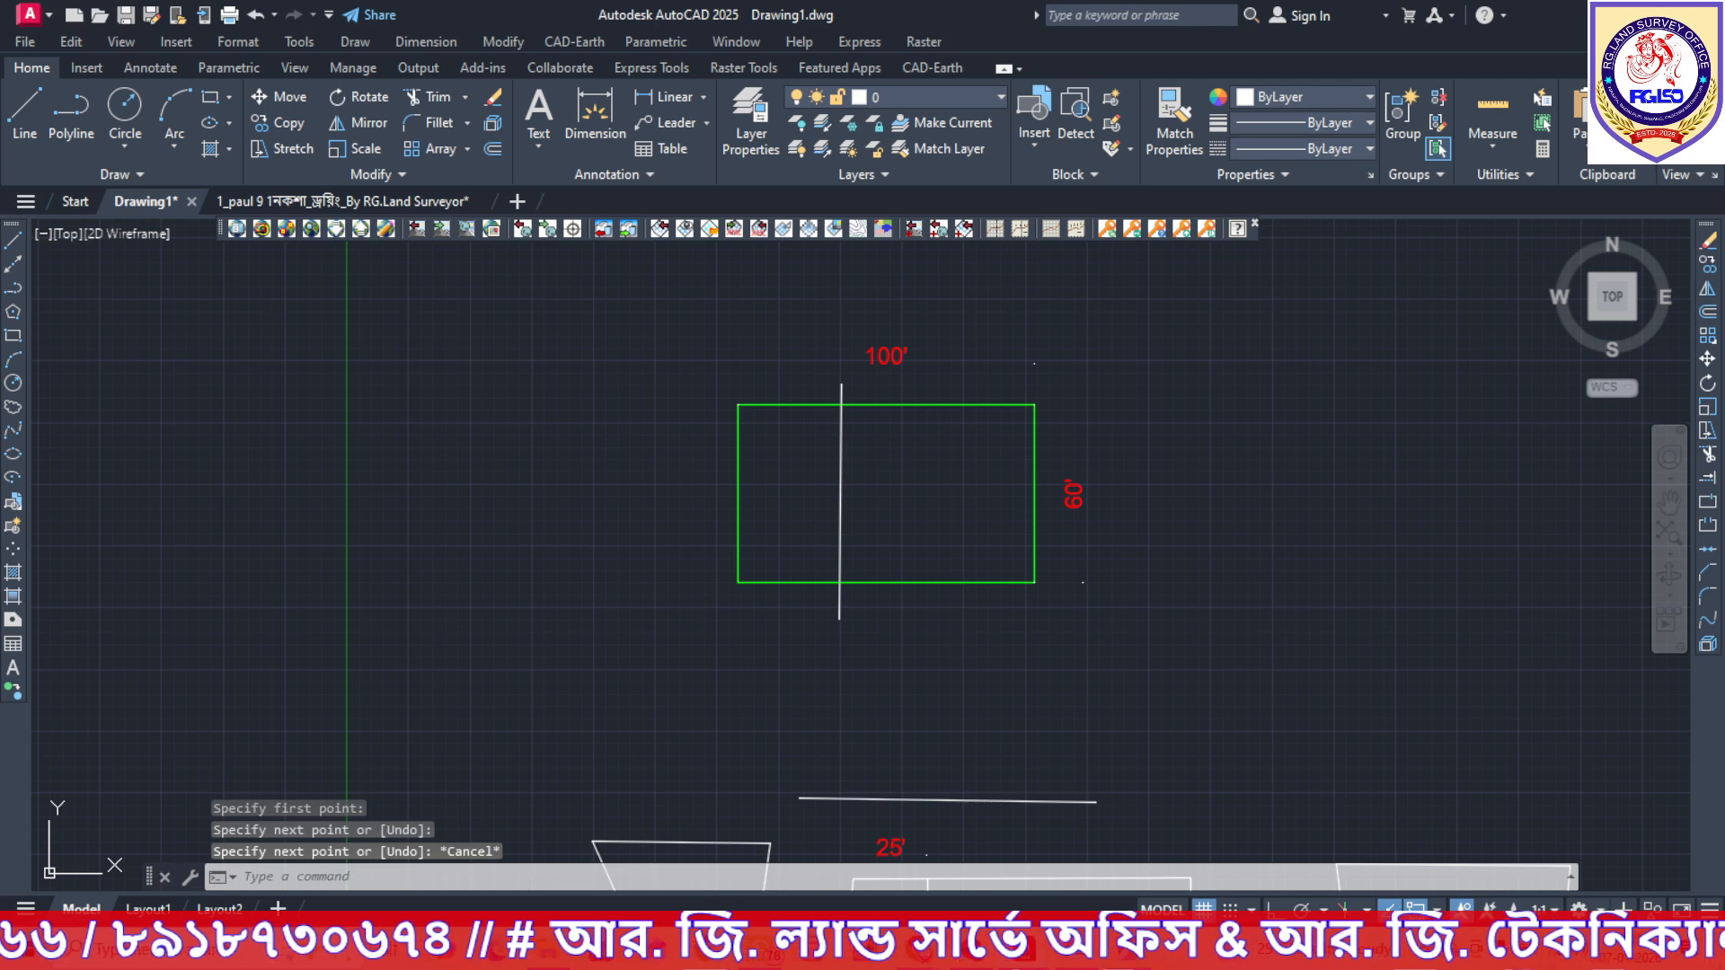
pyautogui.press('space')
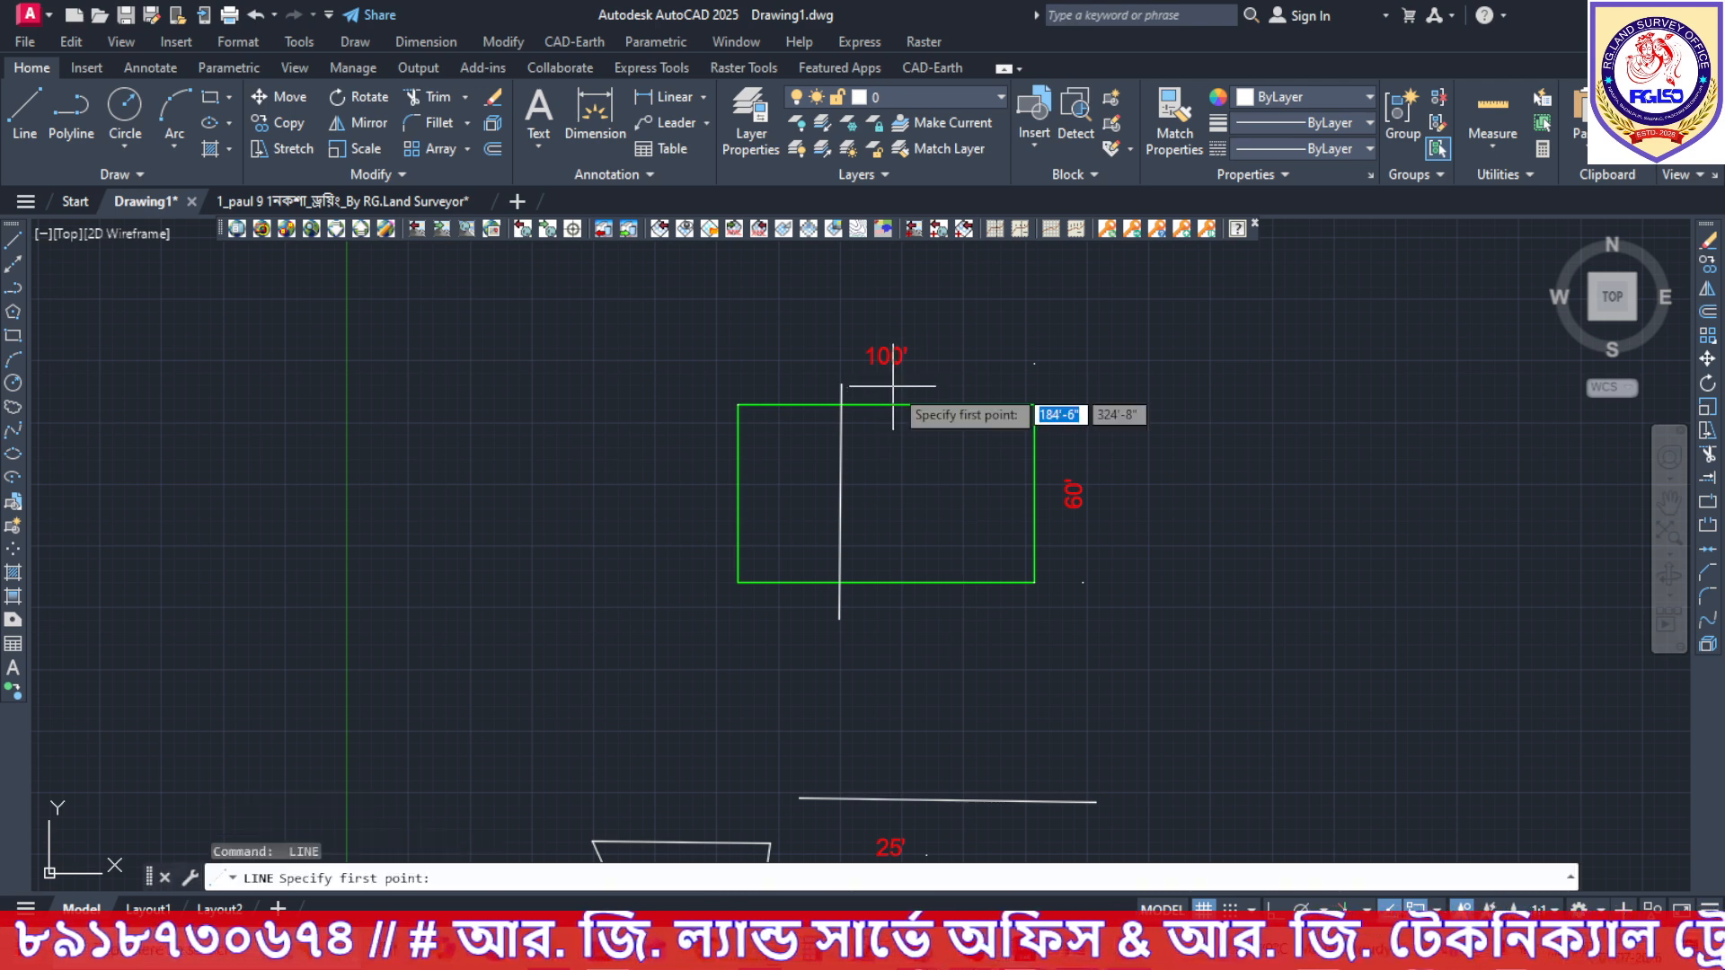
pyautogui.click(894, 389)
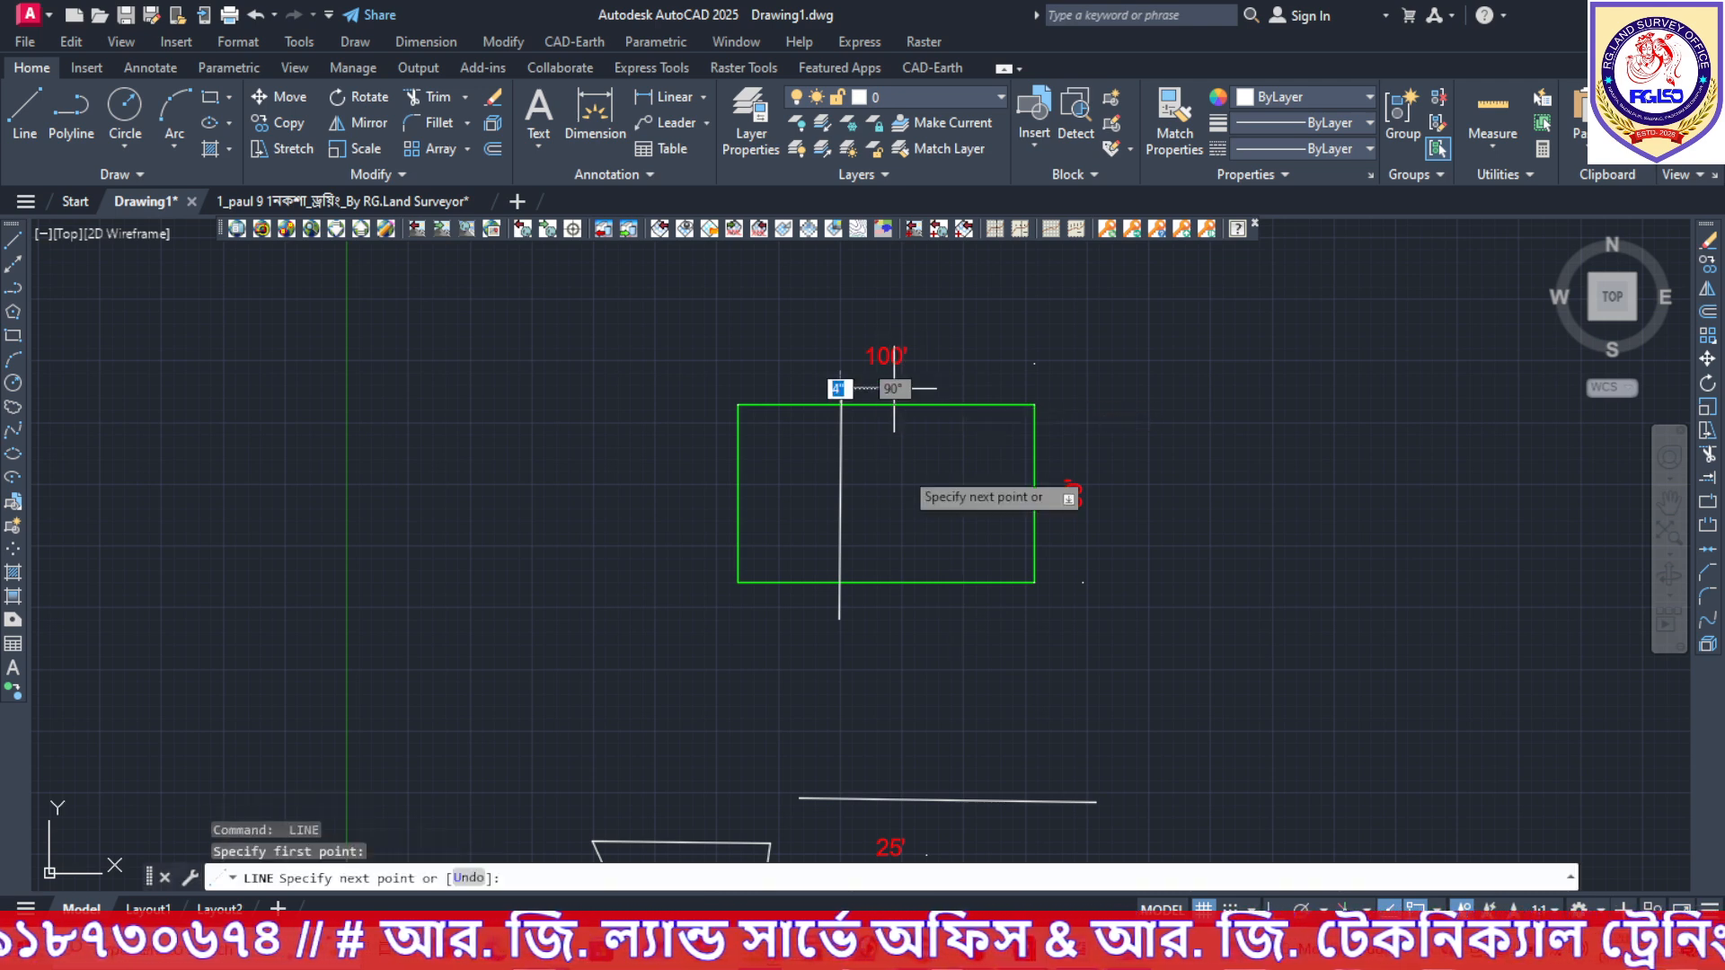
pyautogui.click(896, 624)
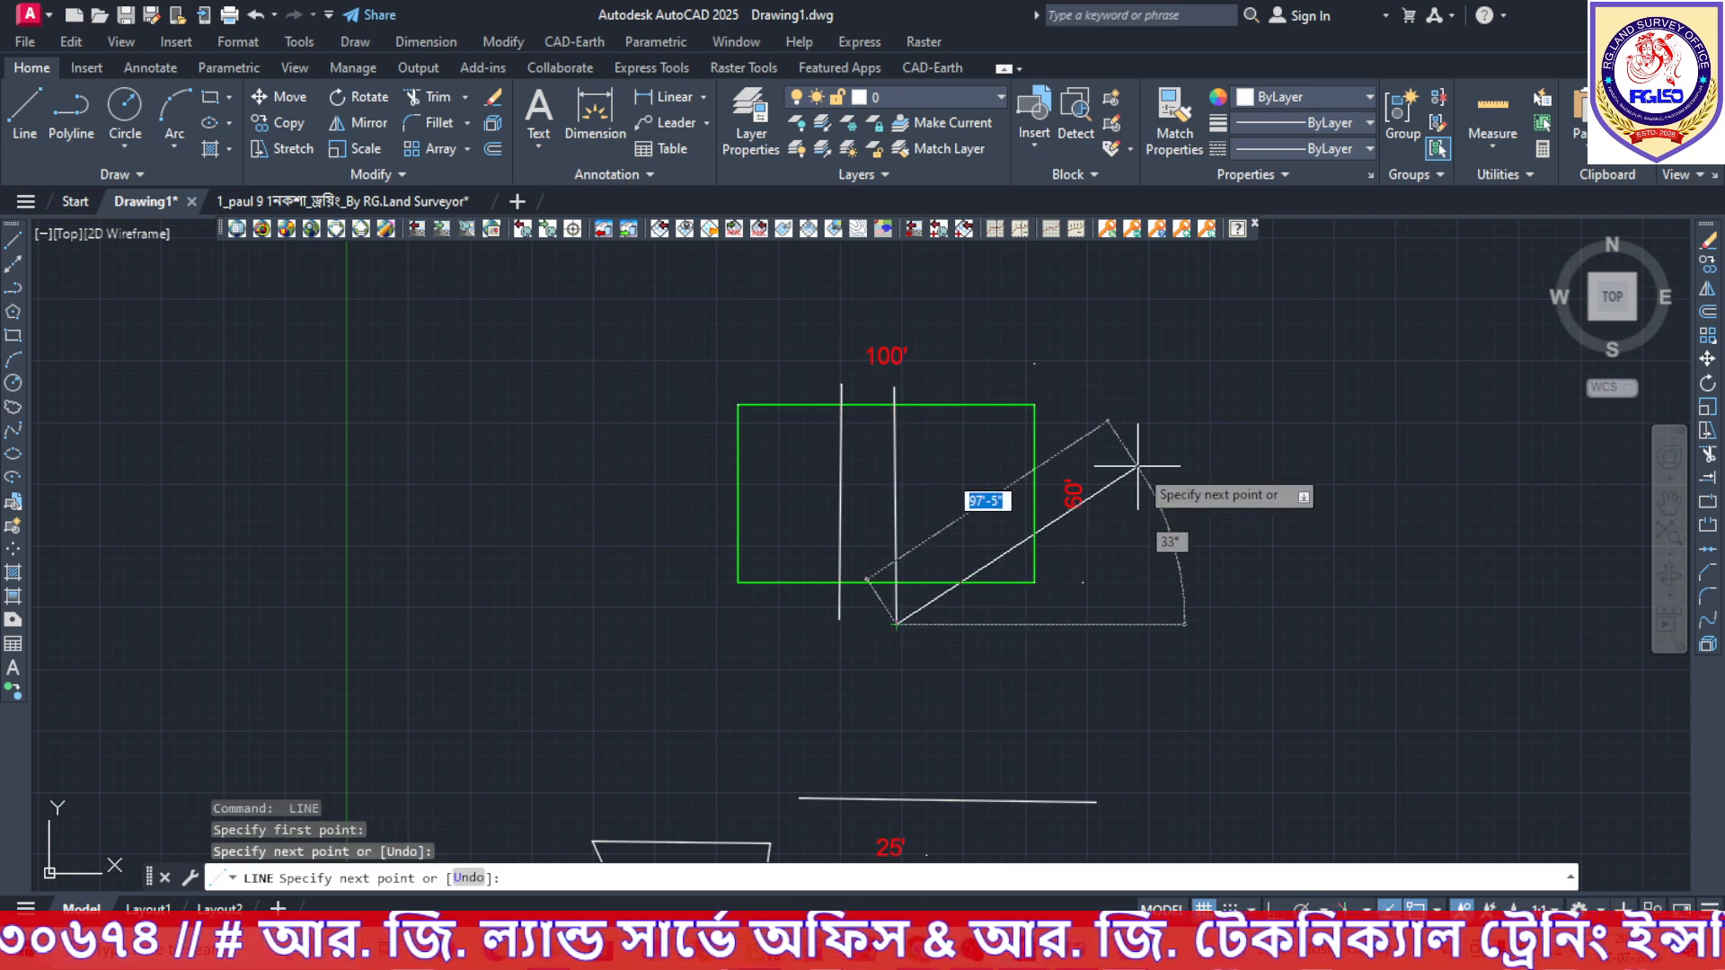
pyautogui.press('Escape')
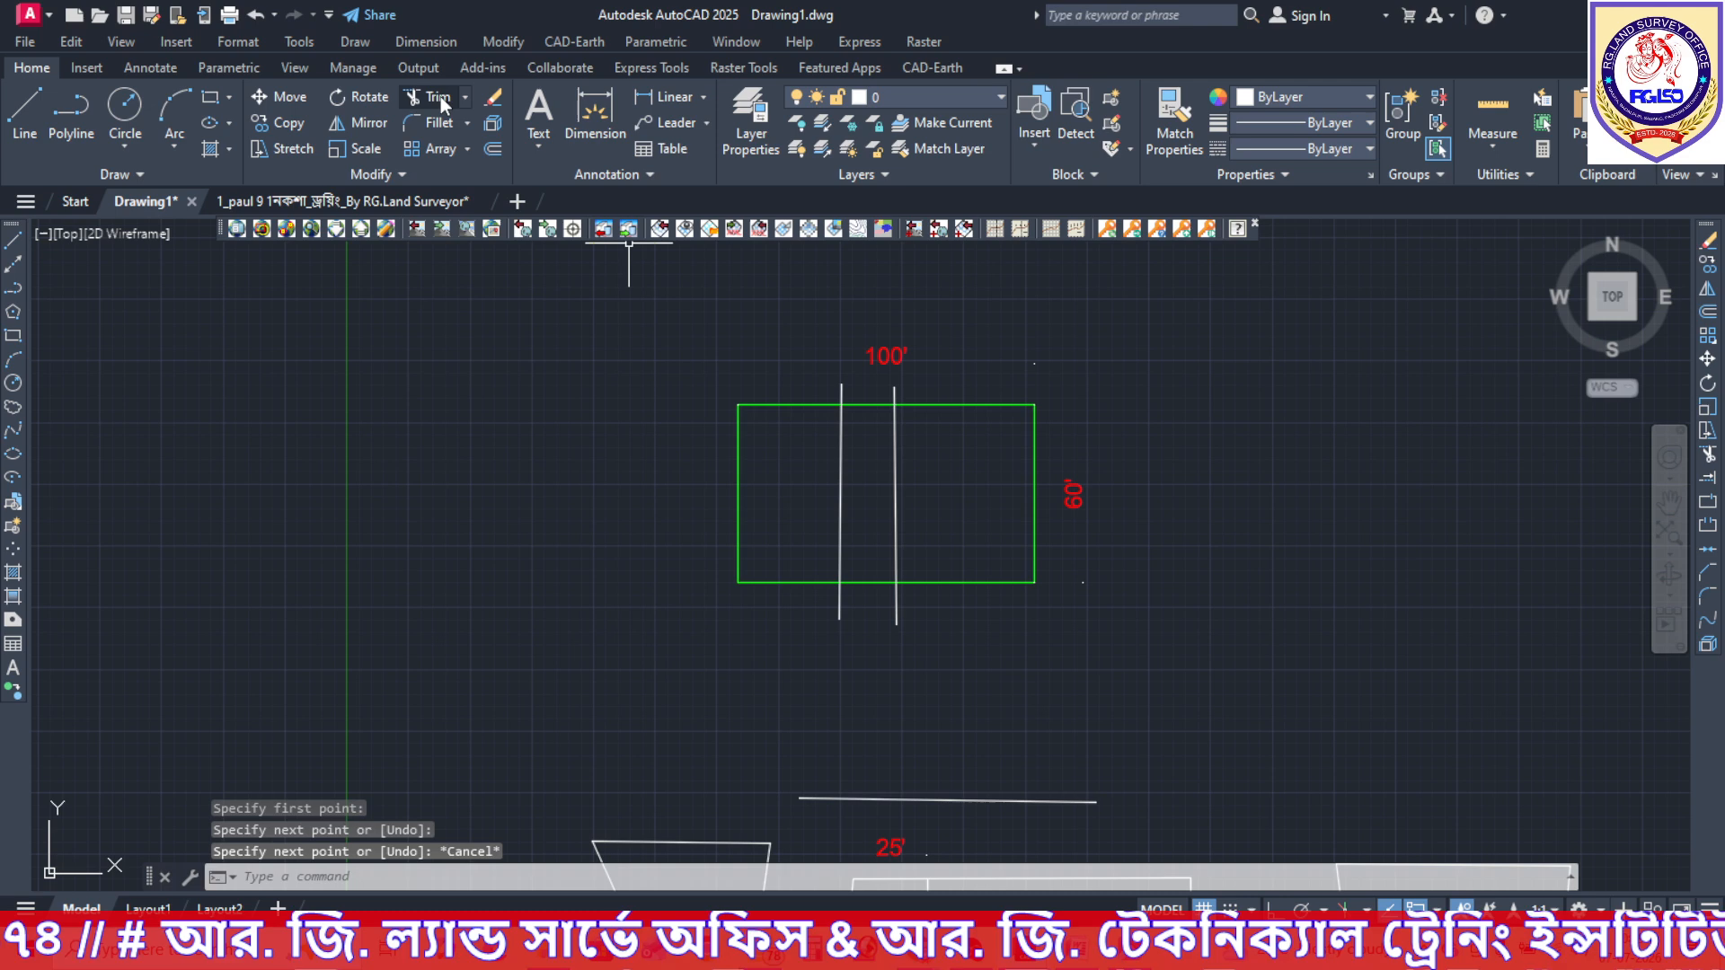
pyautogui.click(440, 95)
pyautogui.click(833, 387)
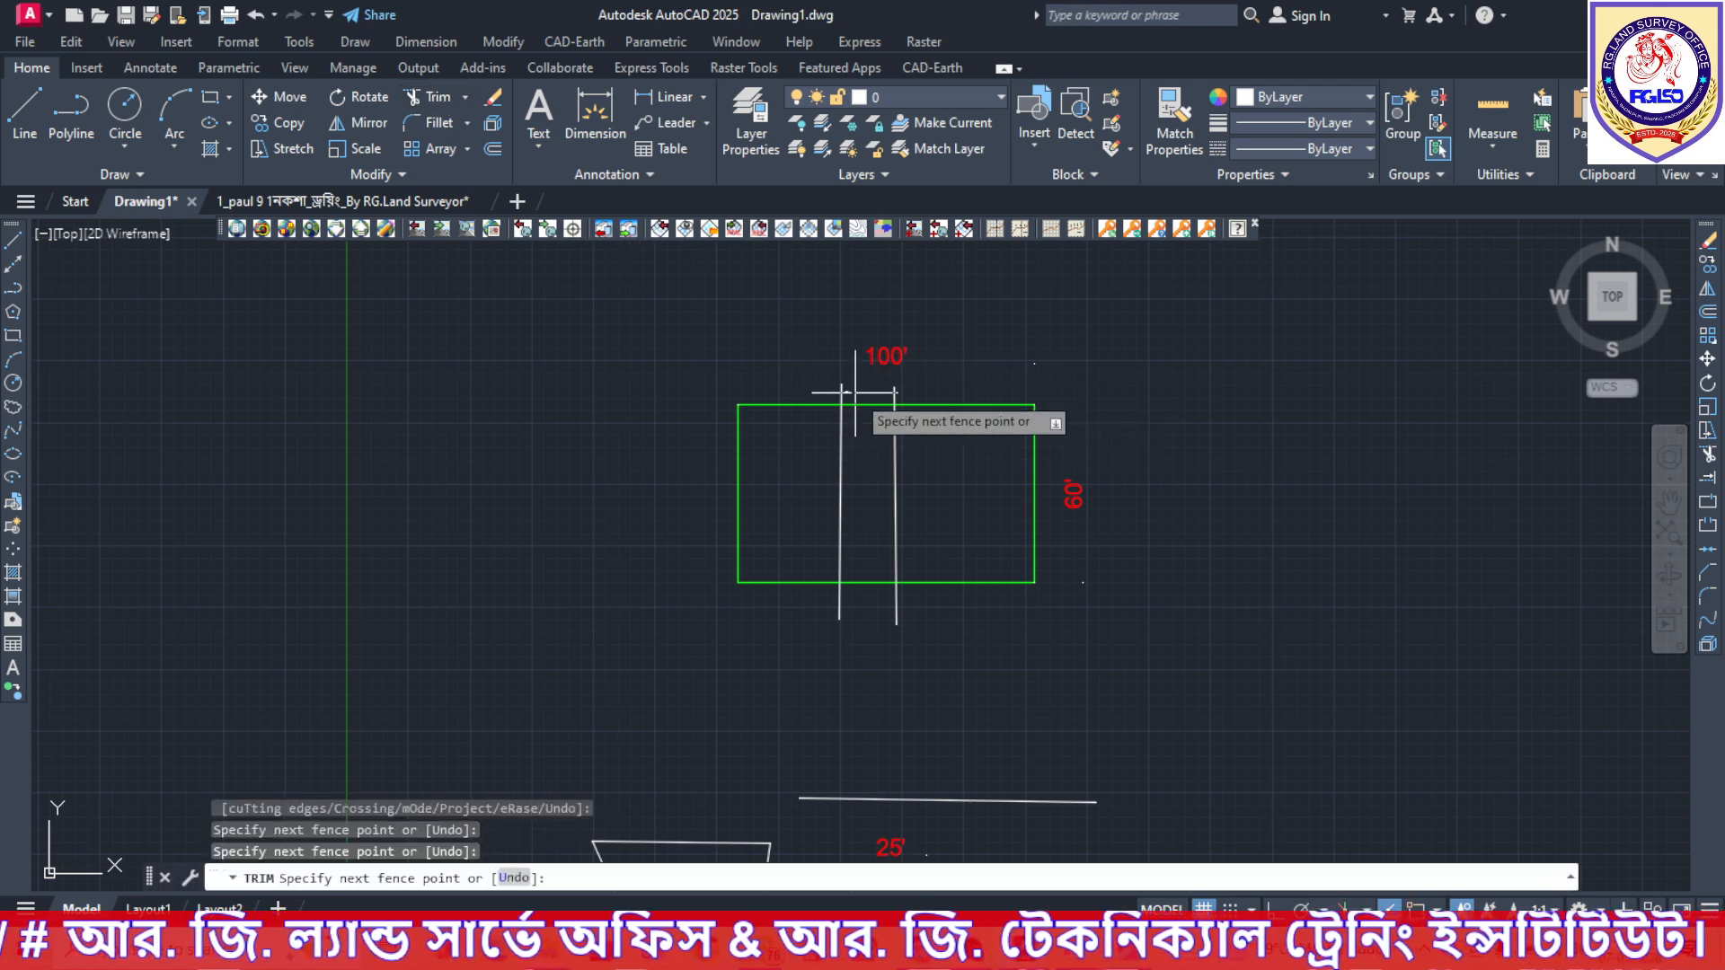
pyautogui.press('Escape')
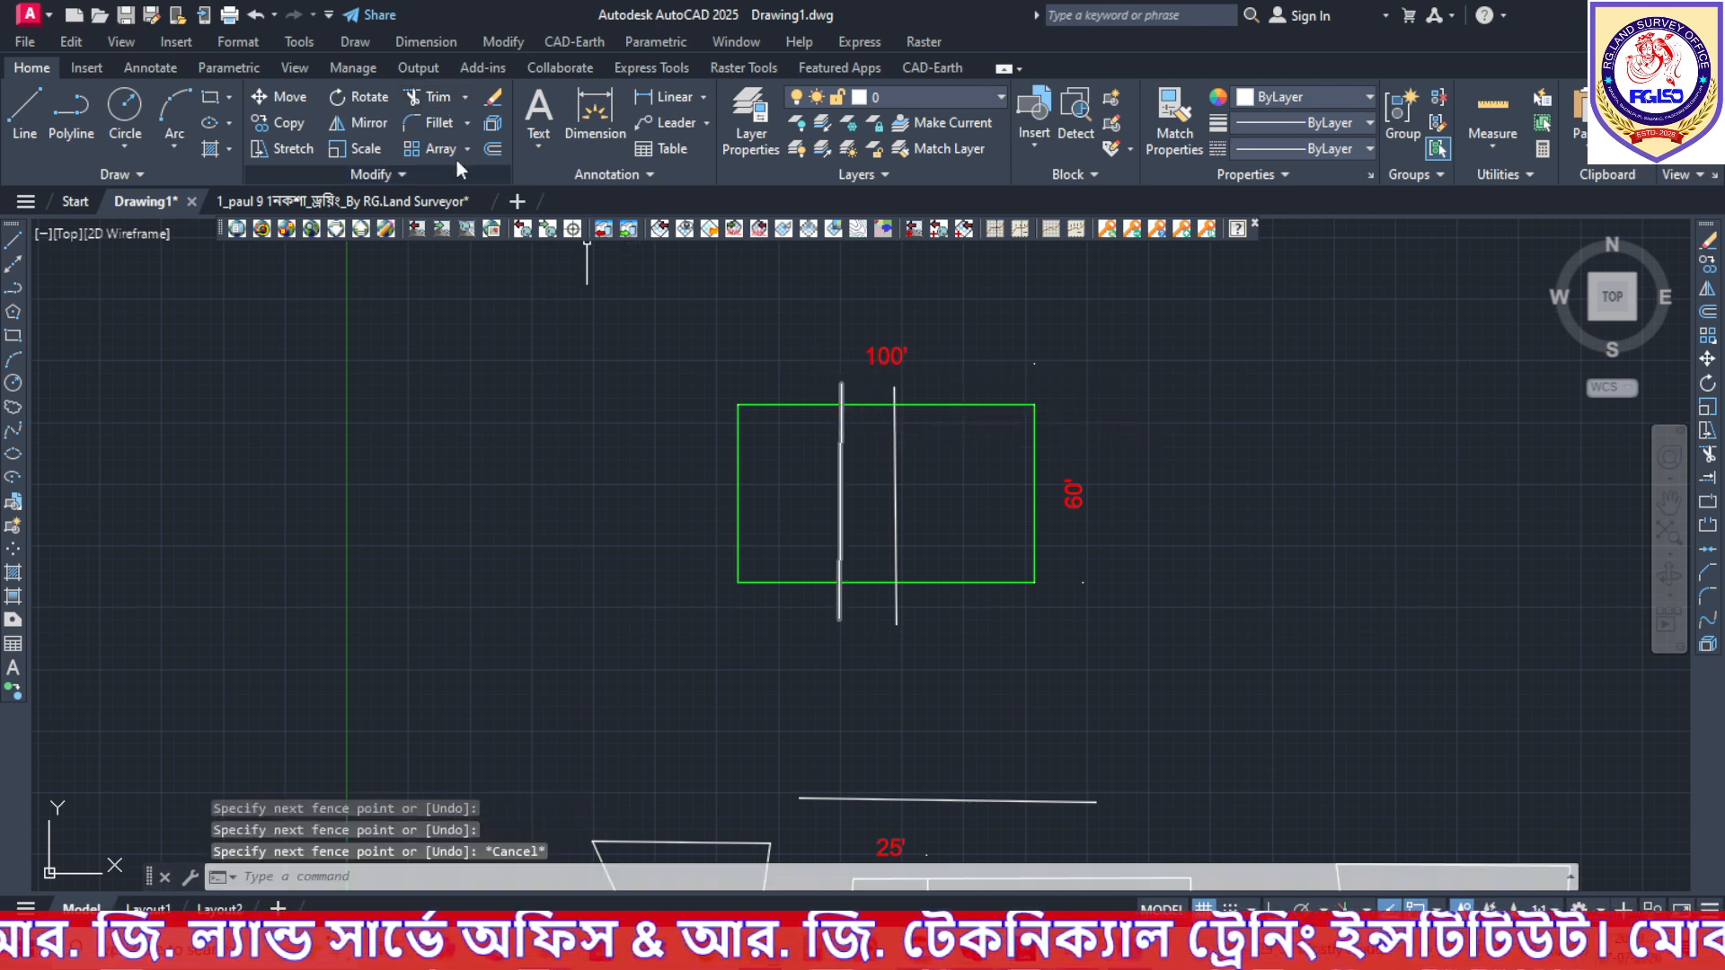
# Trim the overshooting ends of both vertical lines at the green rectangle's upper and lower edges.
pyautogui.click(417, 101)
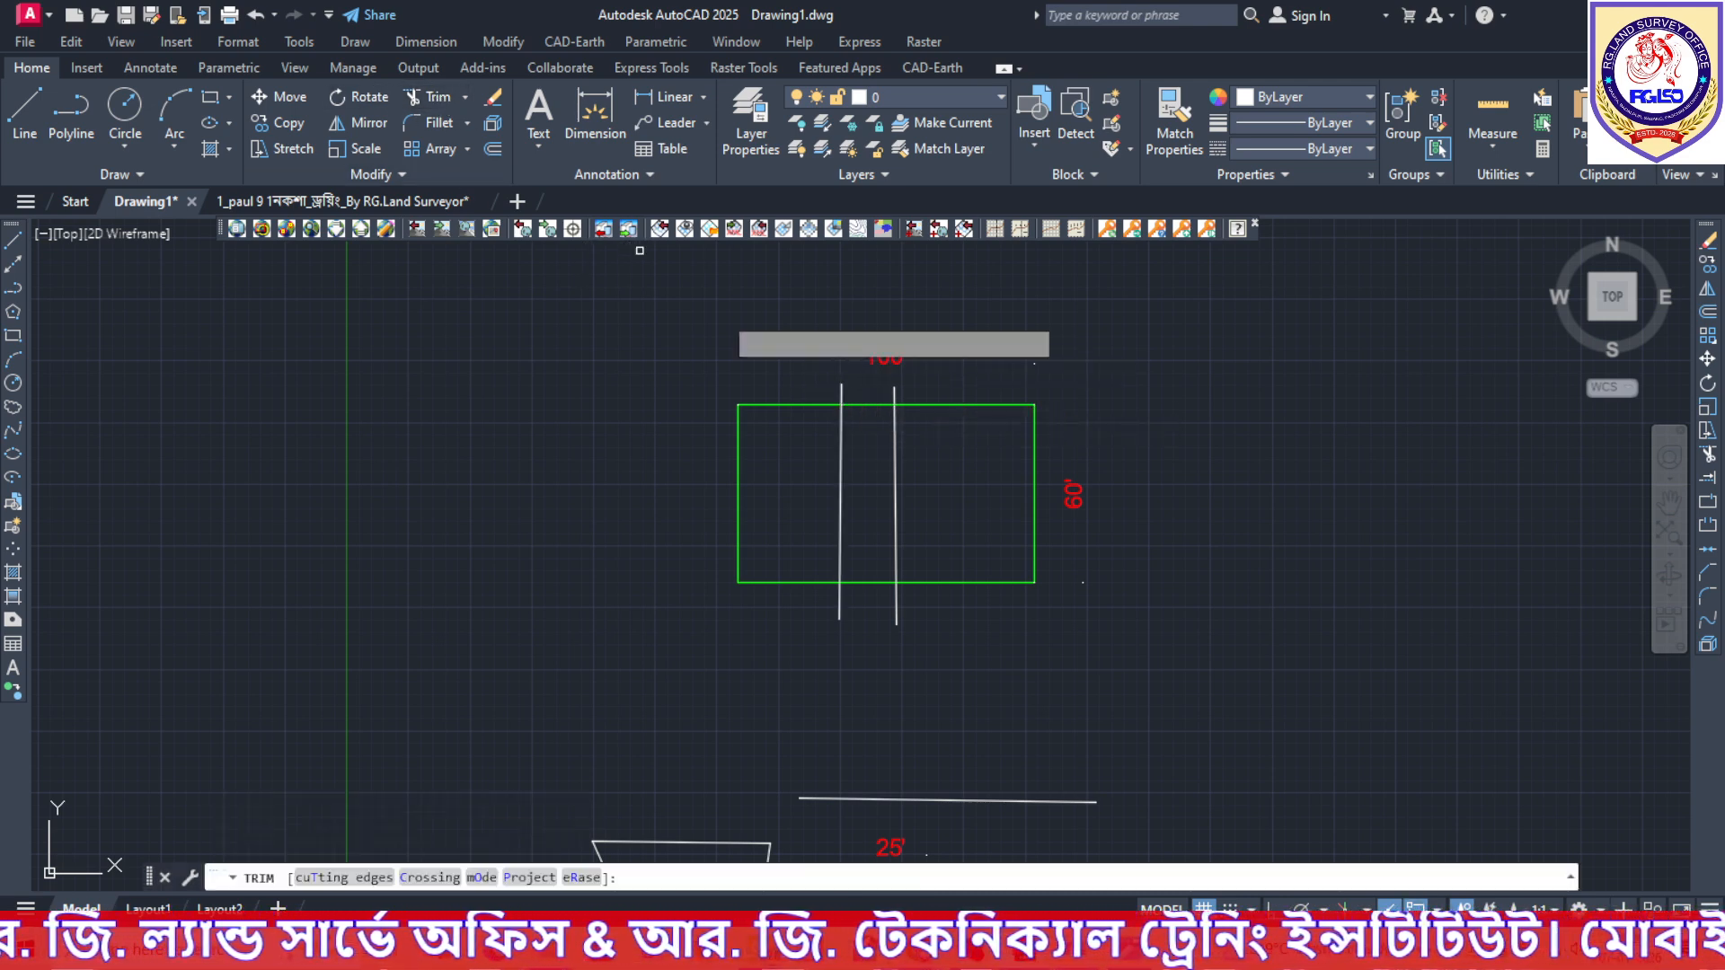
pyautogui.click(841, 394)
pyautogui.click(894, 395)
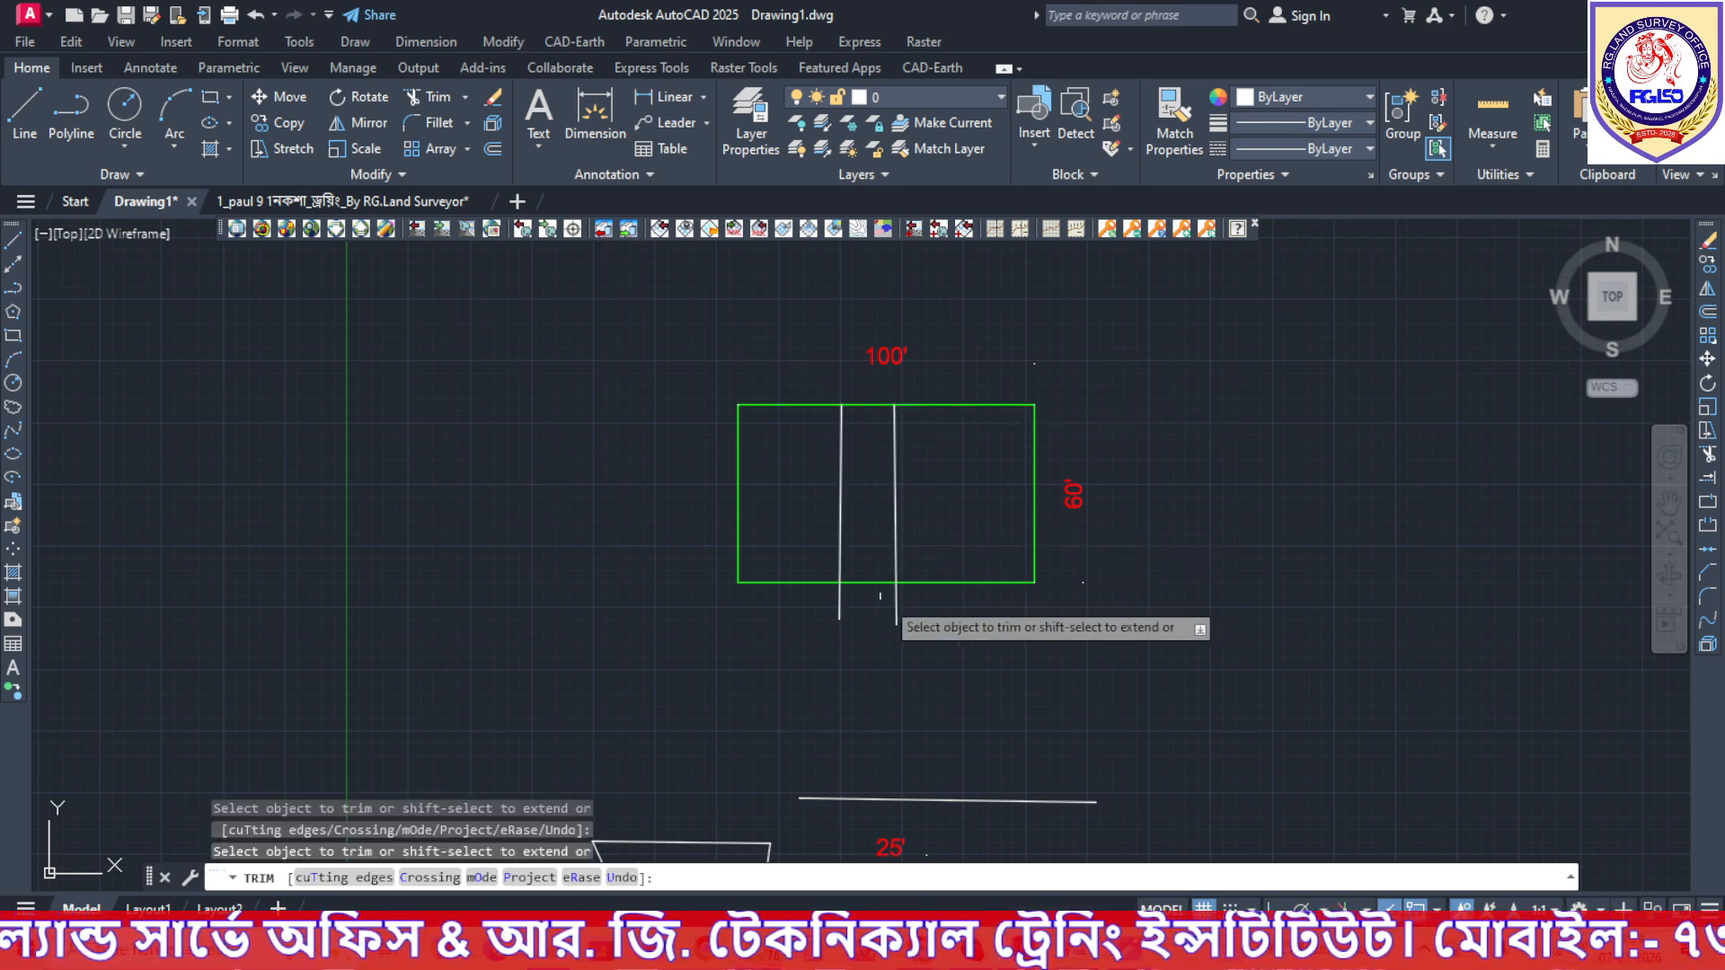
pyautogui.click(896, 603)
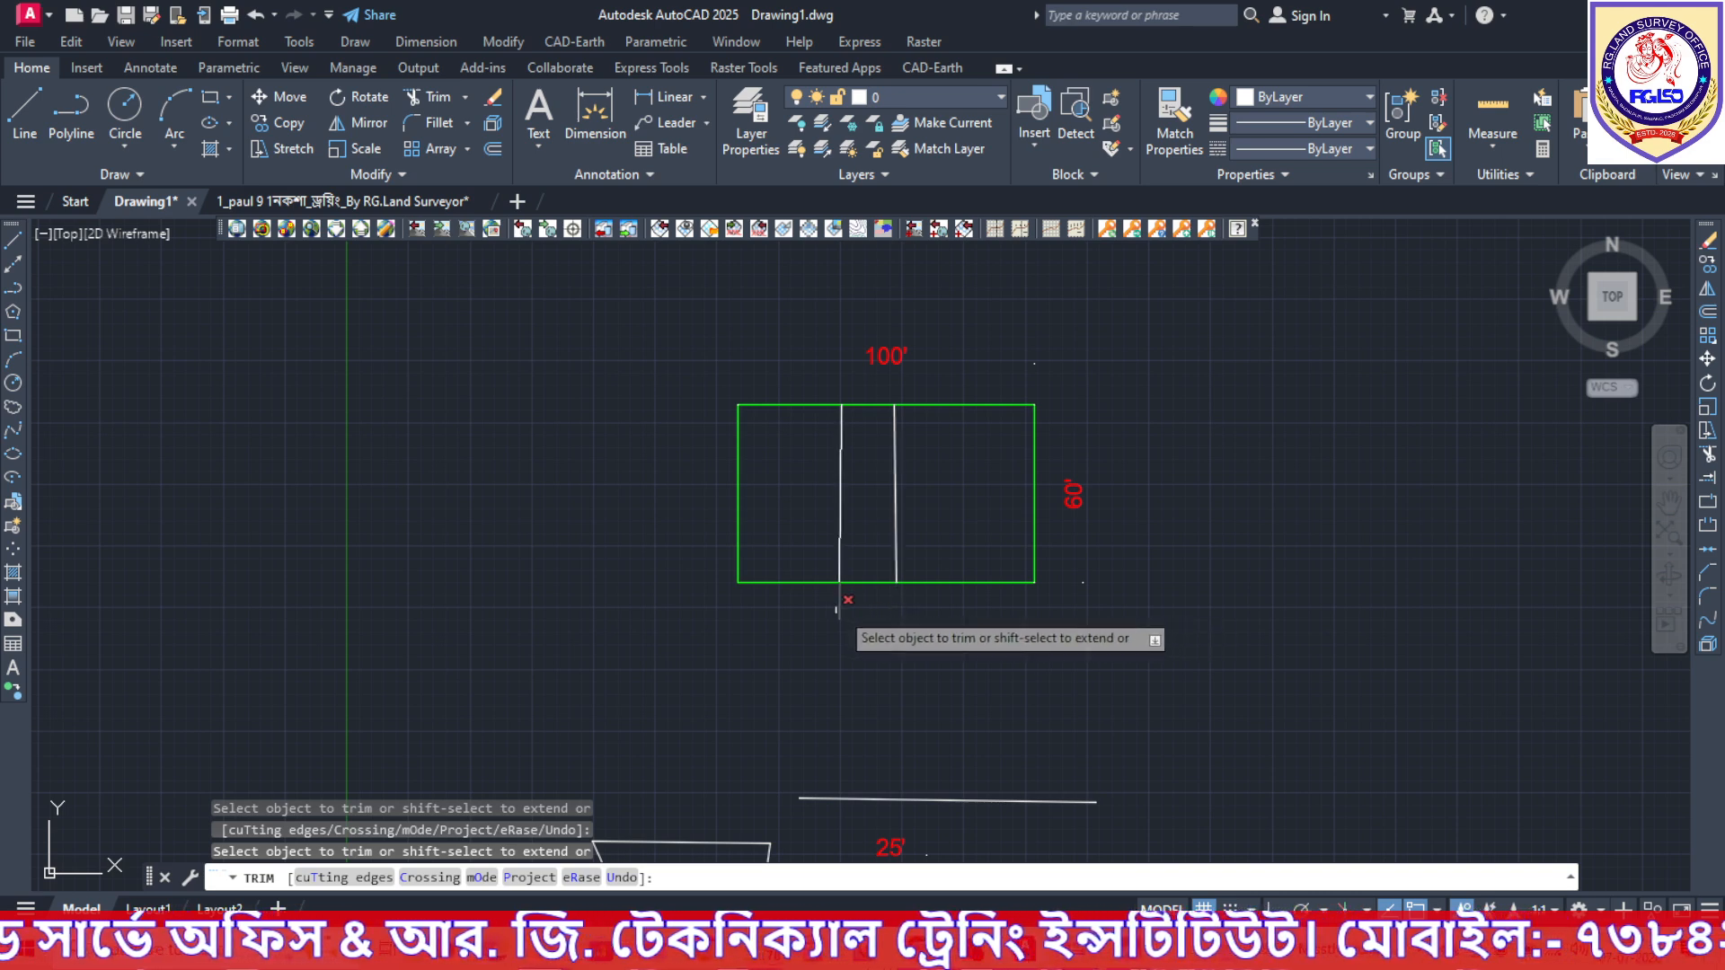
pyautogui.click(839, 602)
pyautogui.press('Escape')
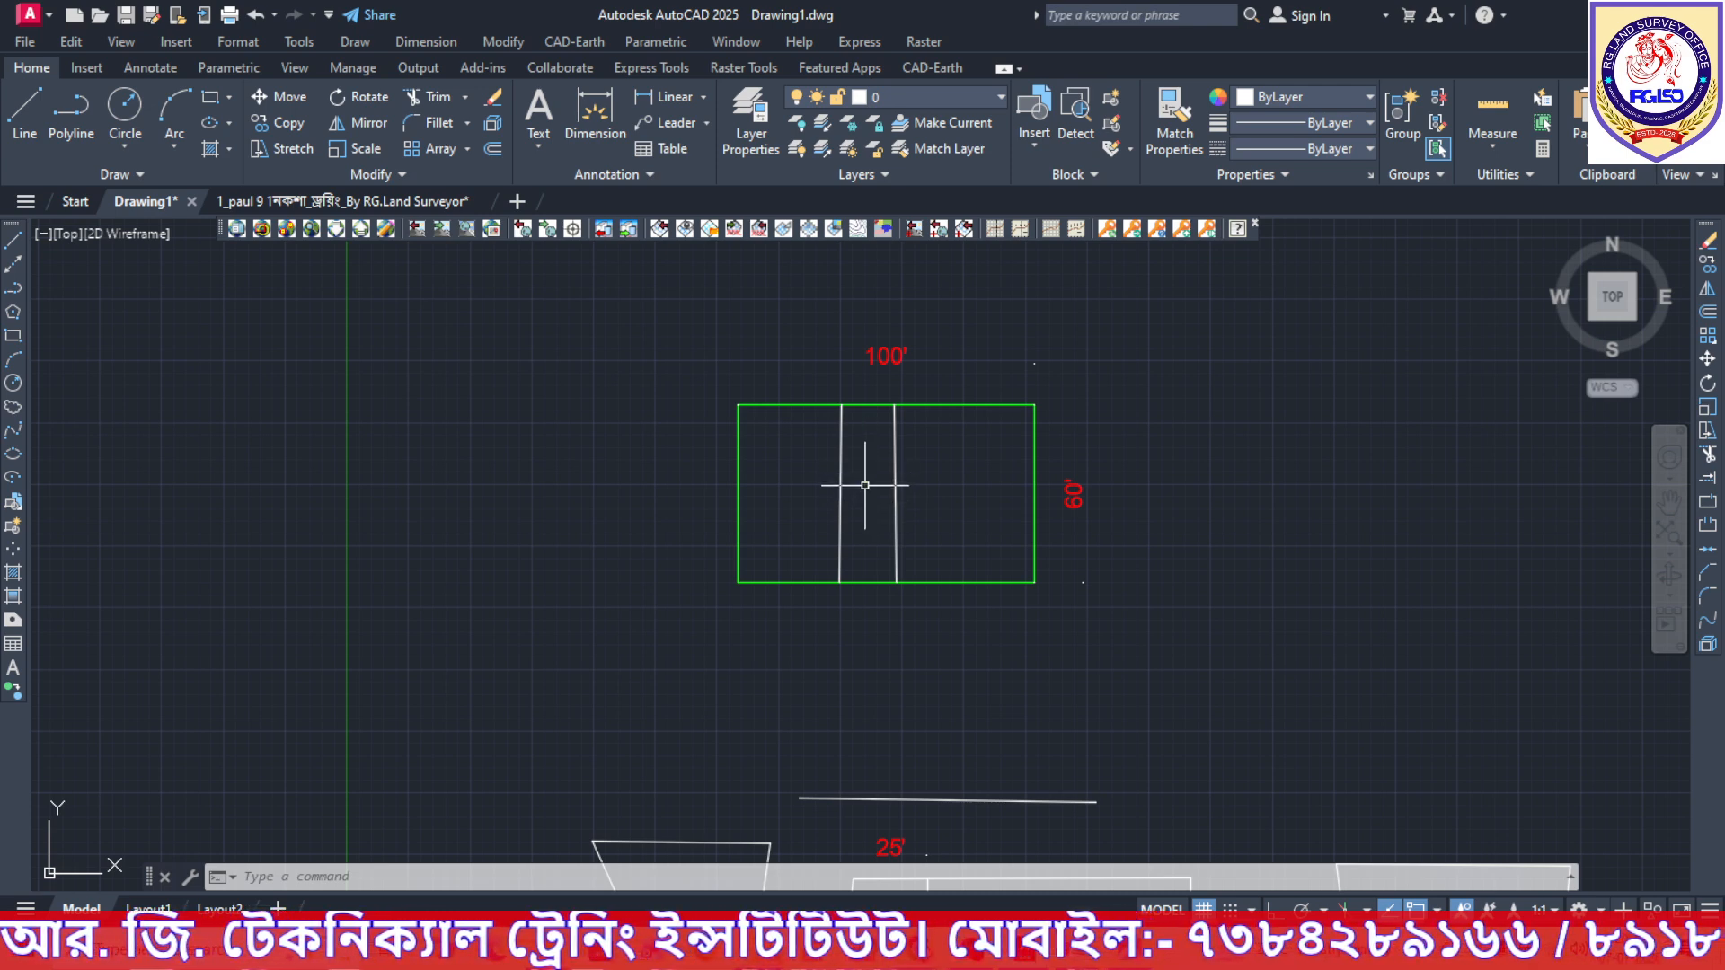
# Hatch the left section of the green rectangle with the SOLID pattern in blue 39,118,187.
pyautogui.click(230, 155)
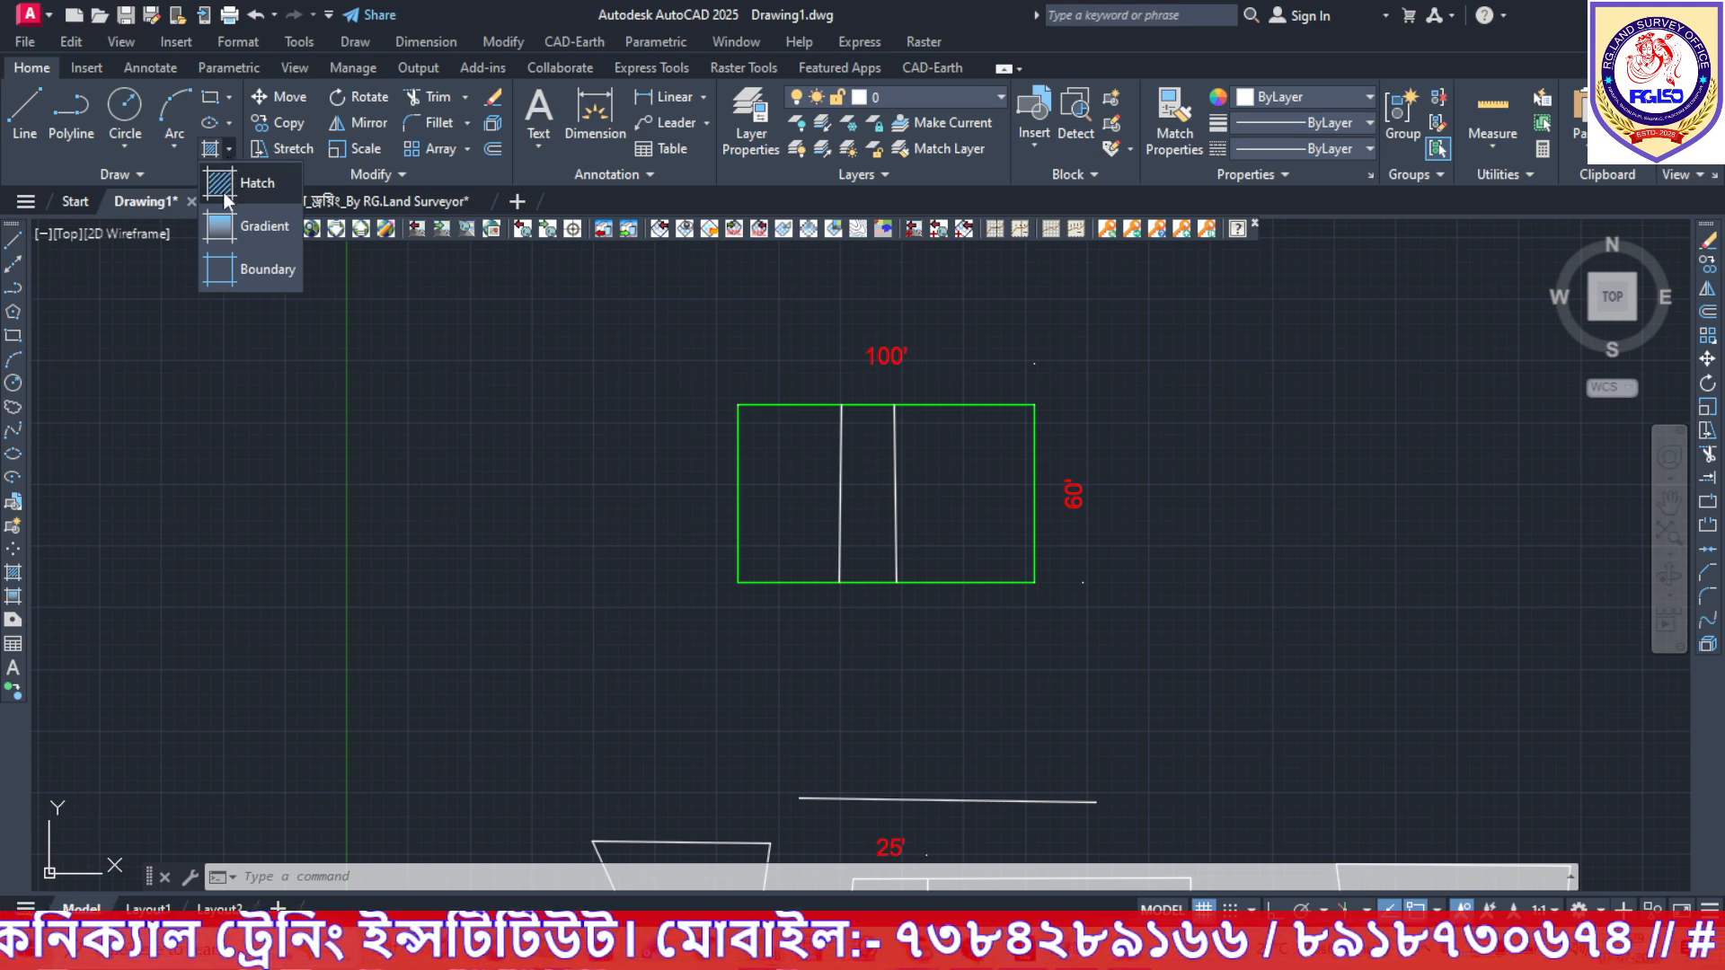
pyautogui.click(225, 193)
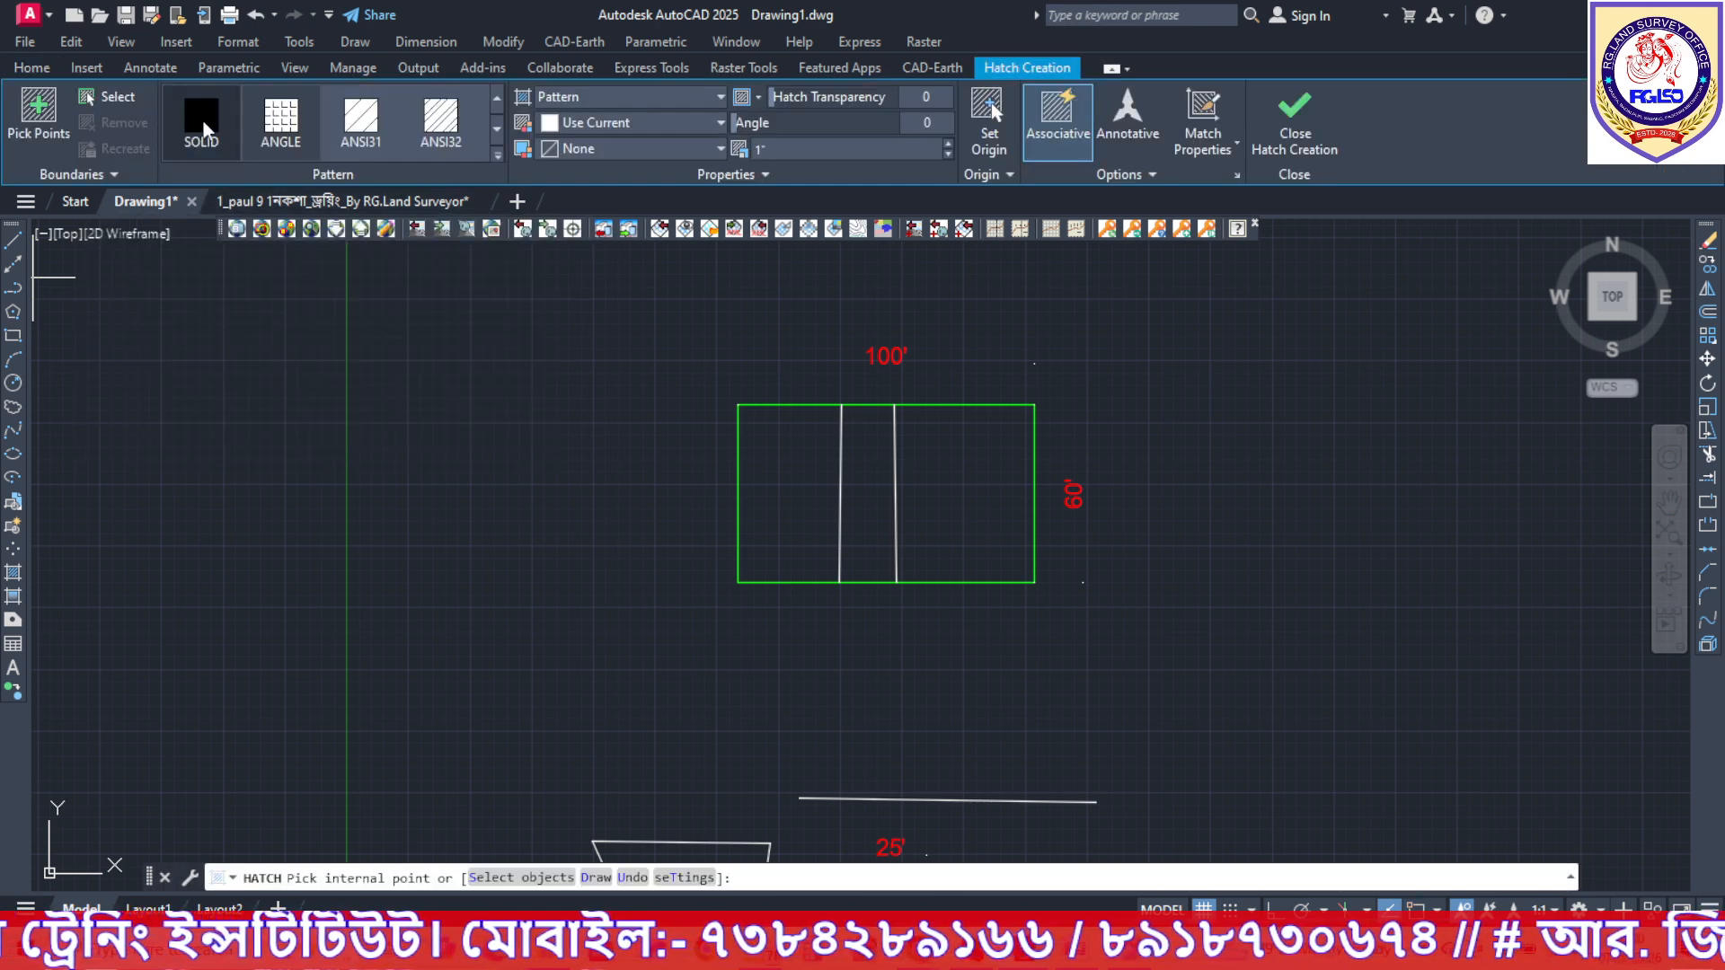
pyautogui.click(203, 125)
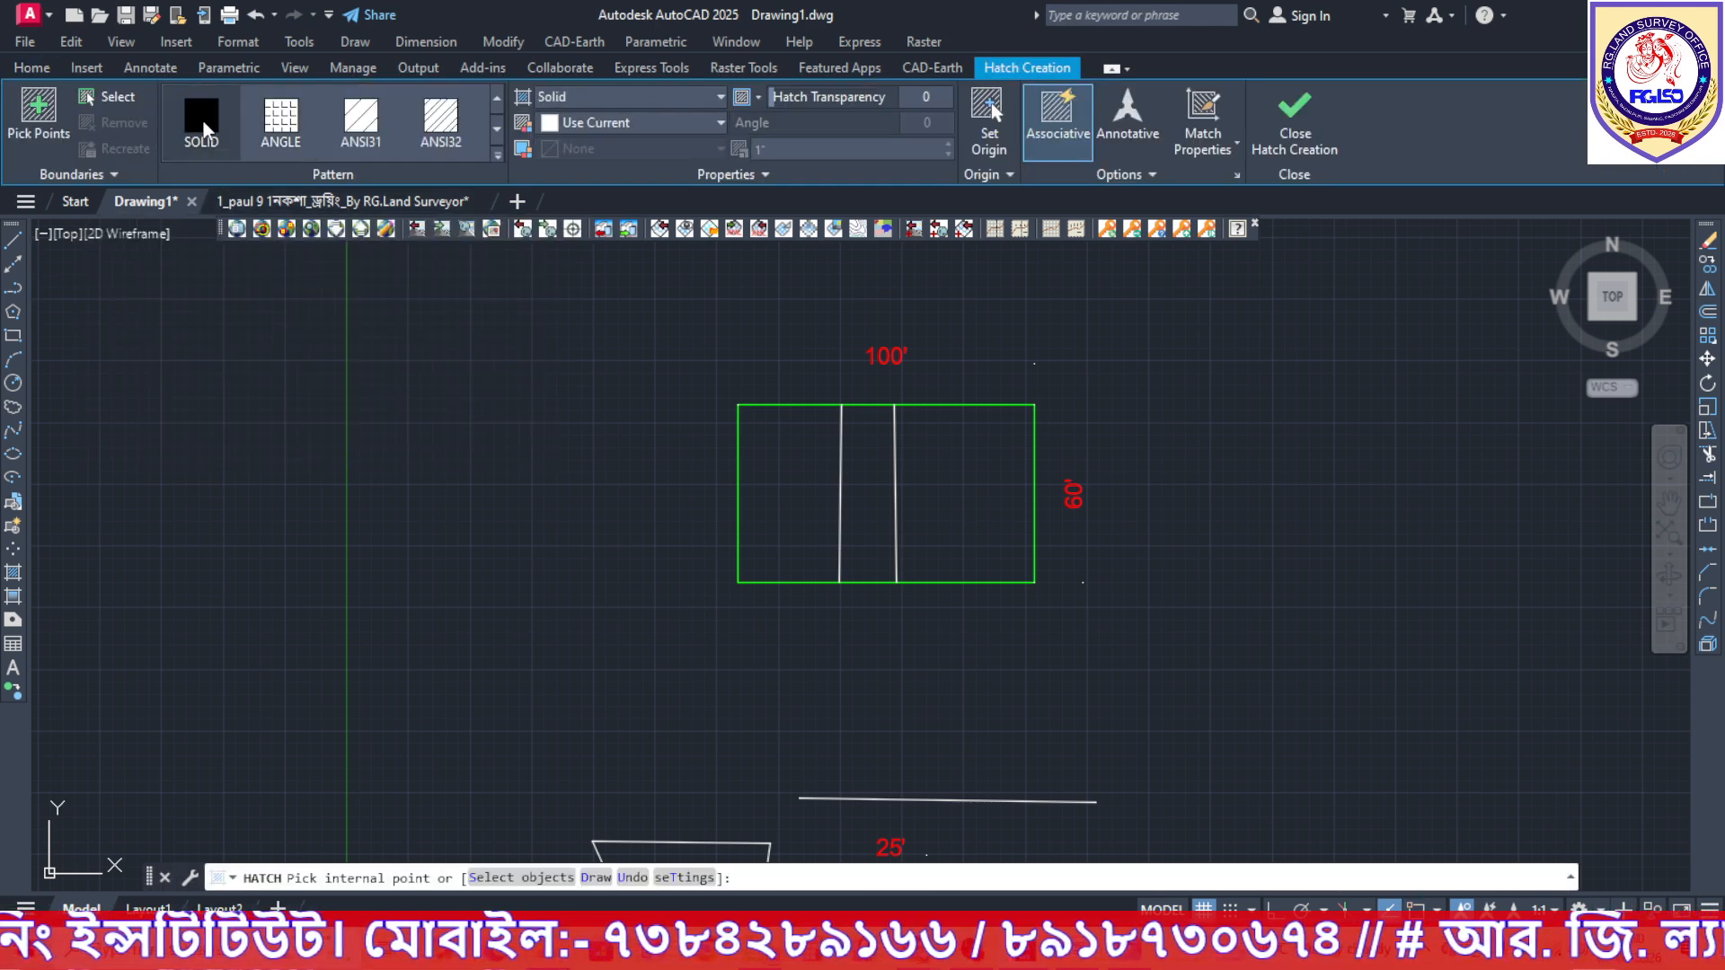
pyautogui.click(641, 125)
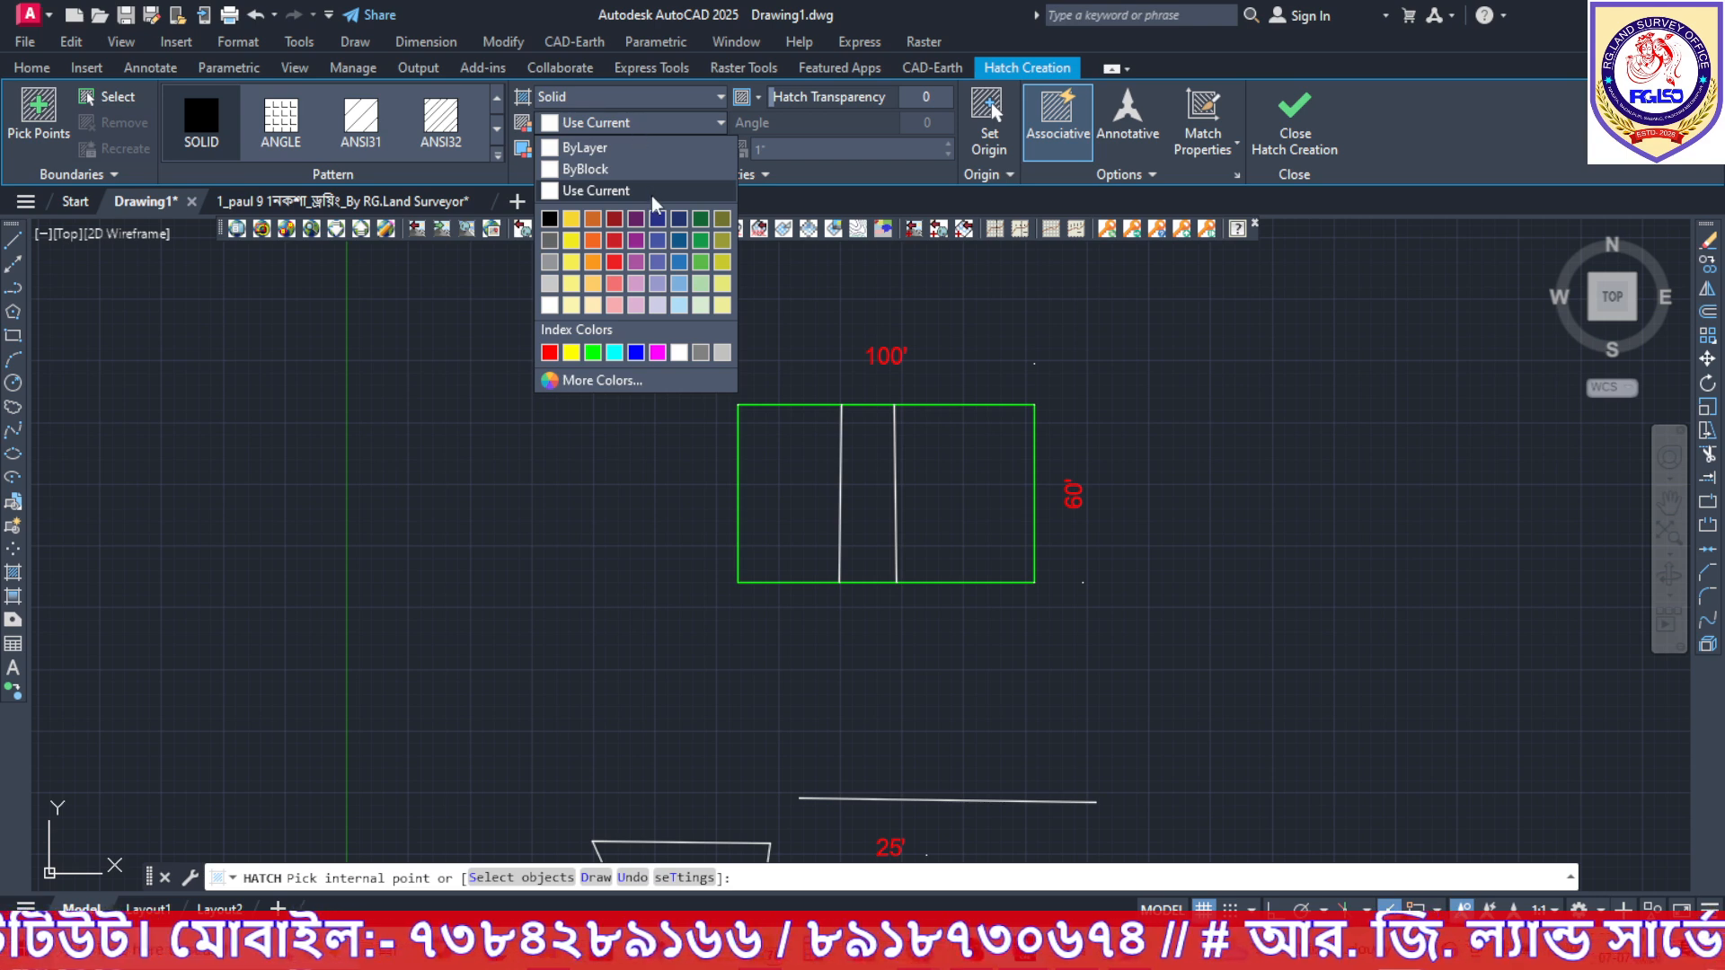
pyautogui.click(679, 261)
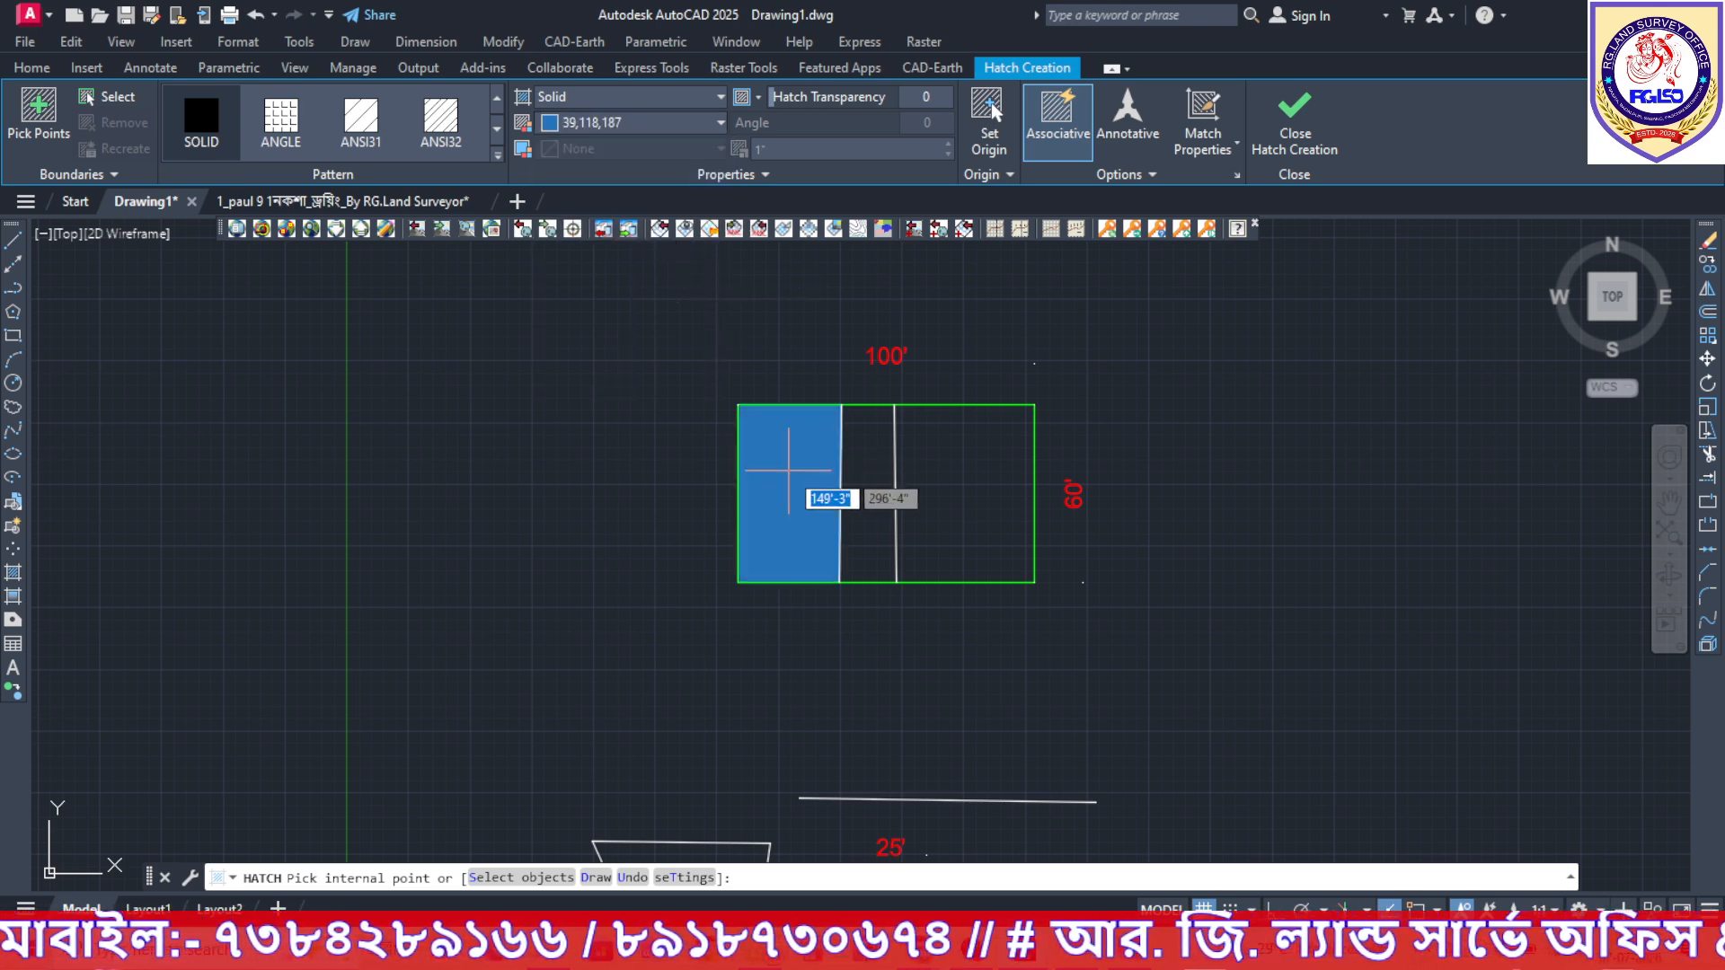
pyautogui.click(789, 469)
pyautogui.press('Escape')
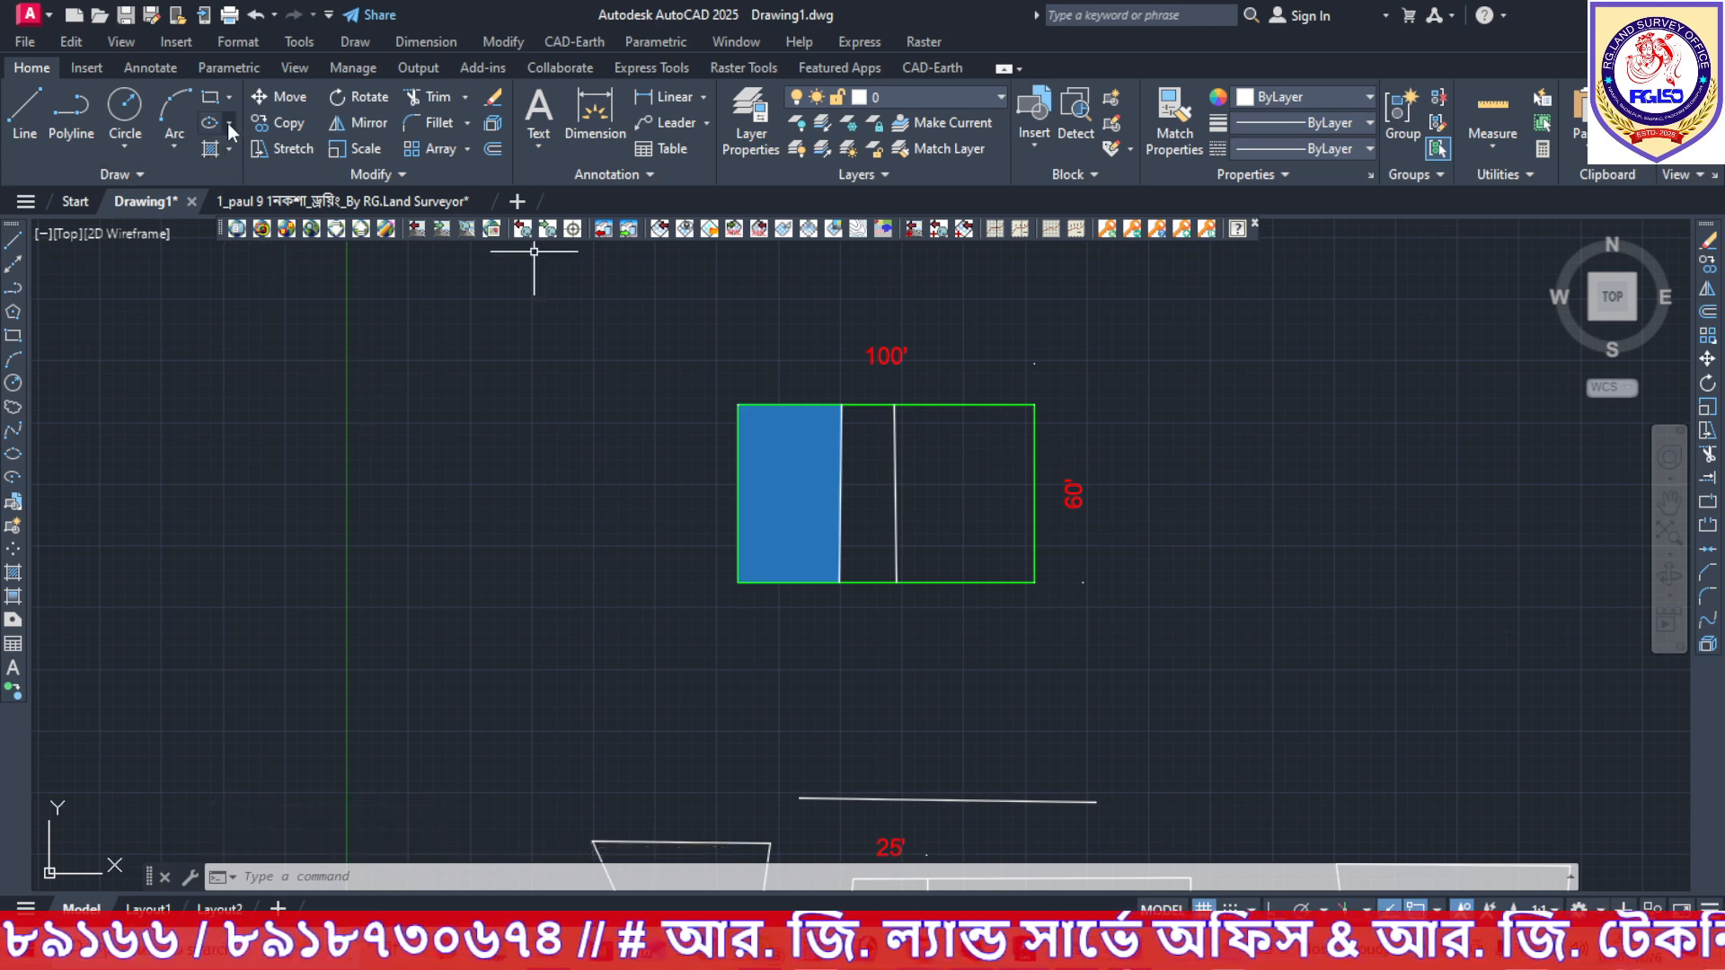
# Hatch the right section of the green rectangle with the SOLID pattern in orange 248,153,30.
pyautogui.click(228, 149)
pyautogui.click(223, 184)
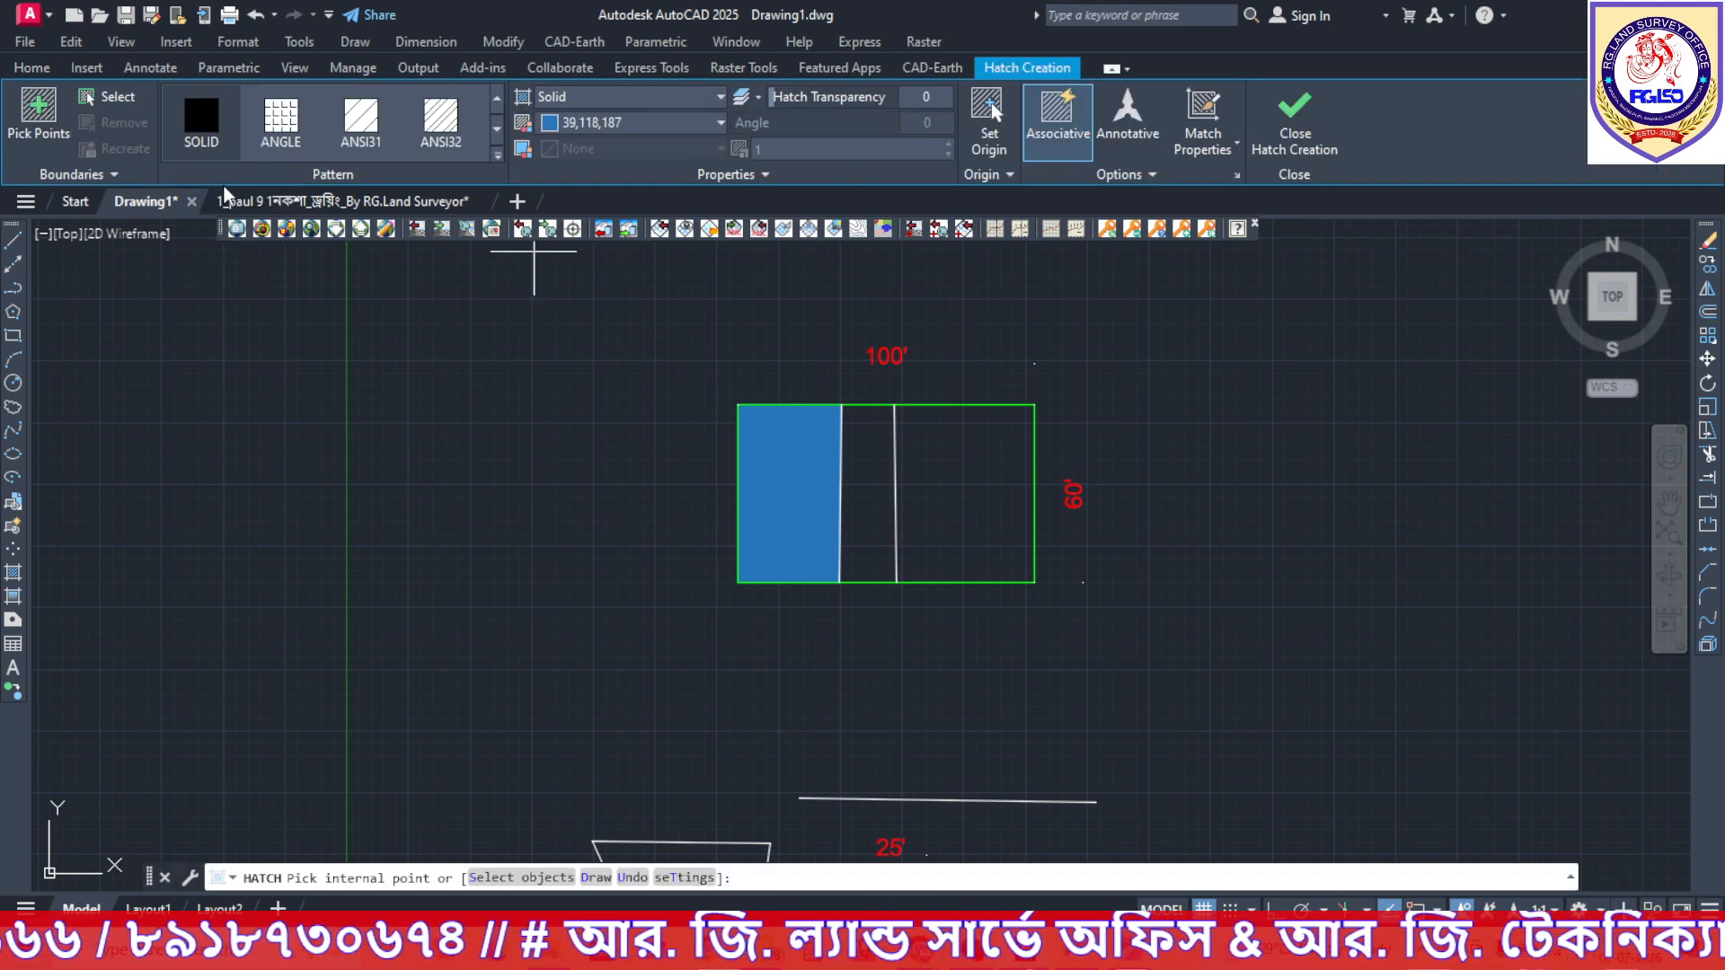
pyautogui.click(637, 133)
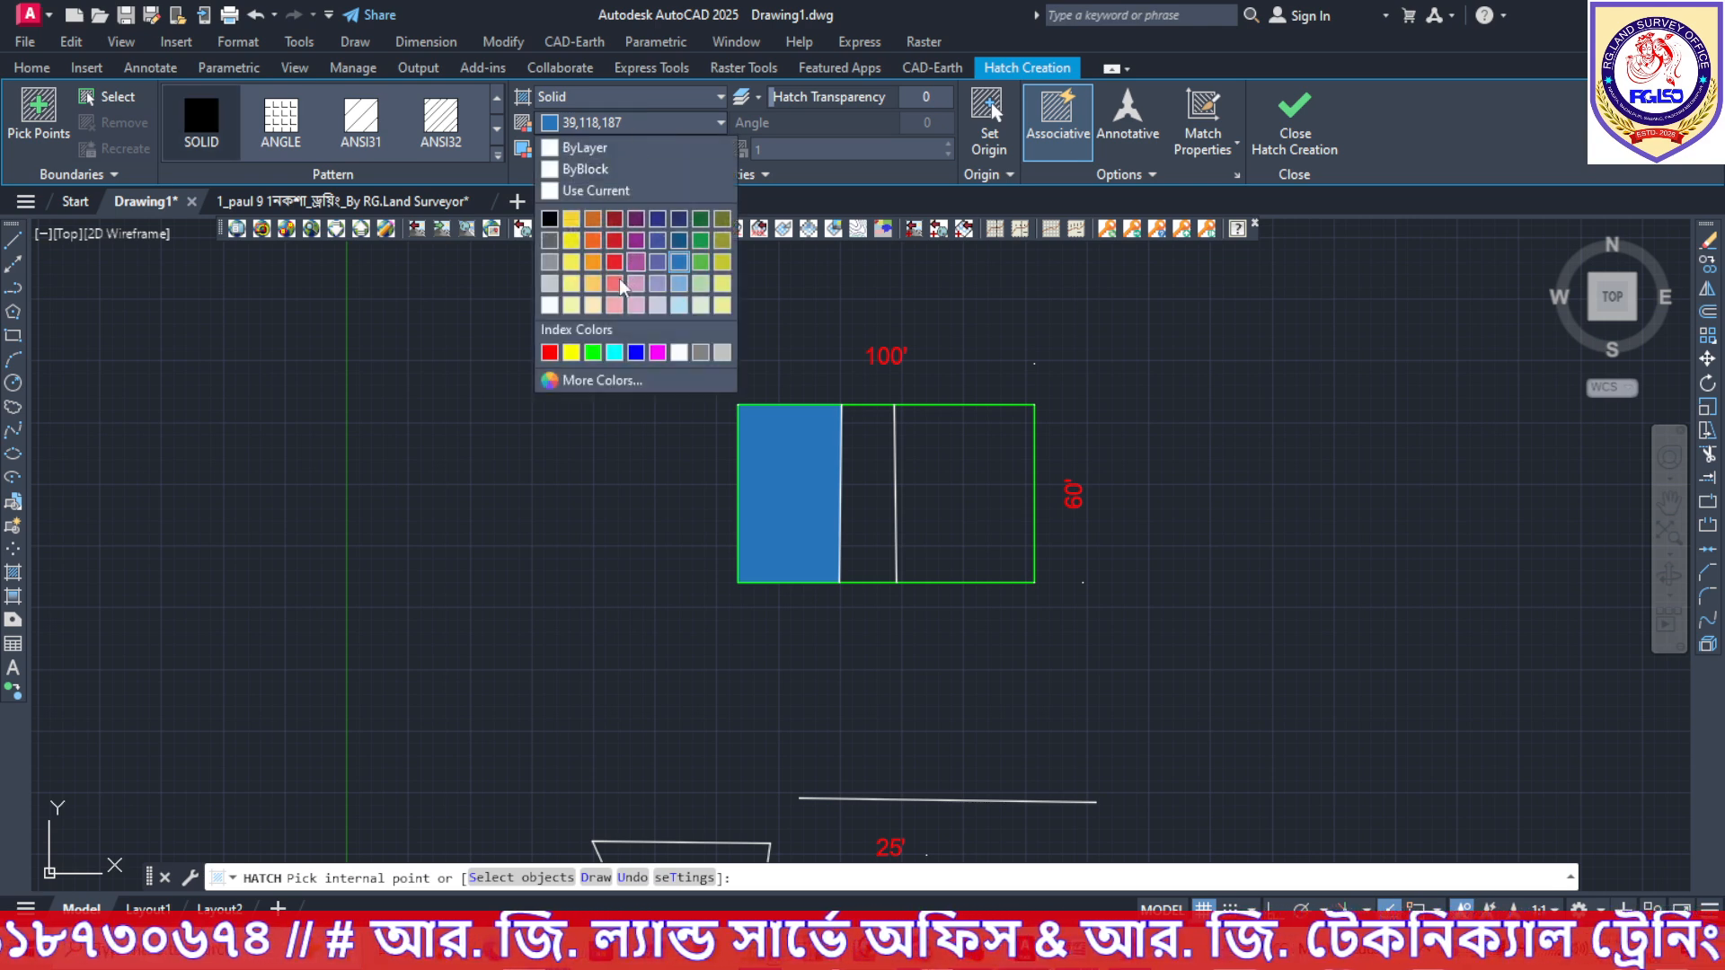
pyautogui.click(593, 261)
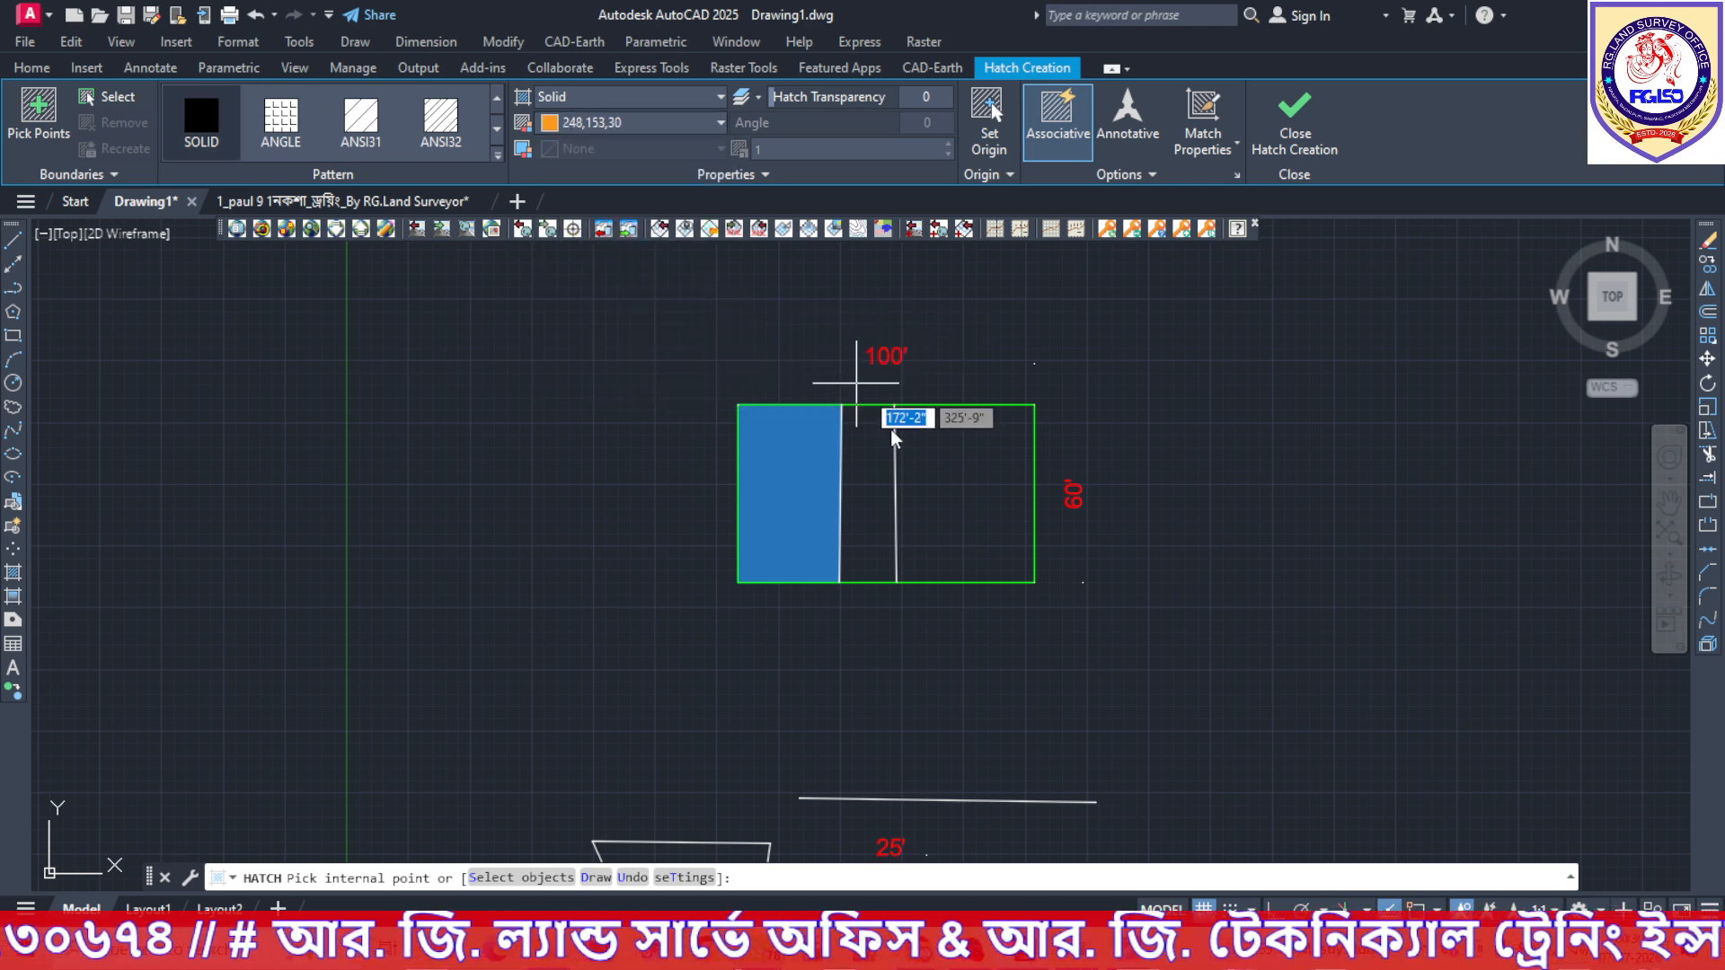
pyautogui.click(971, 492)
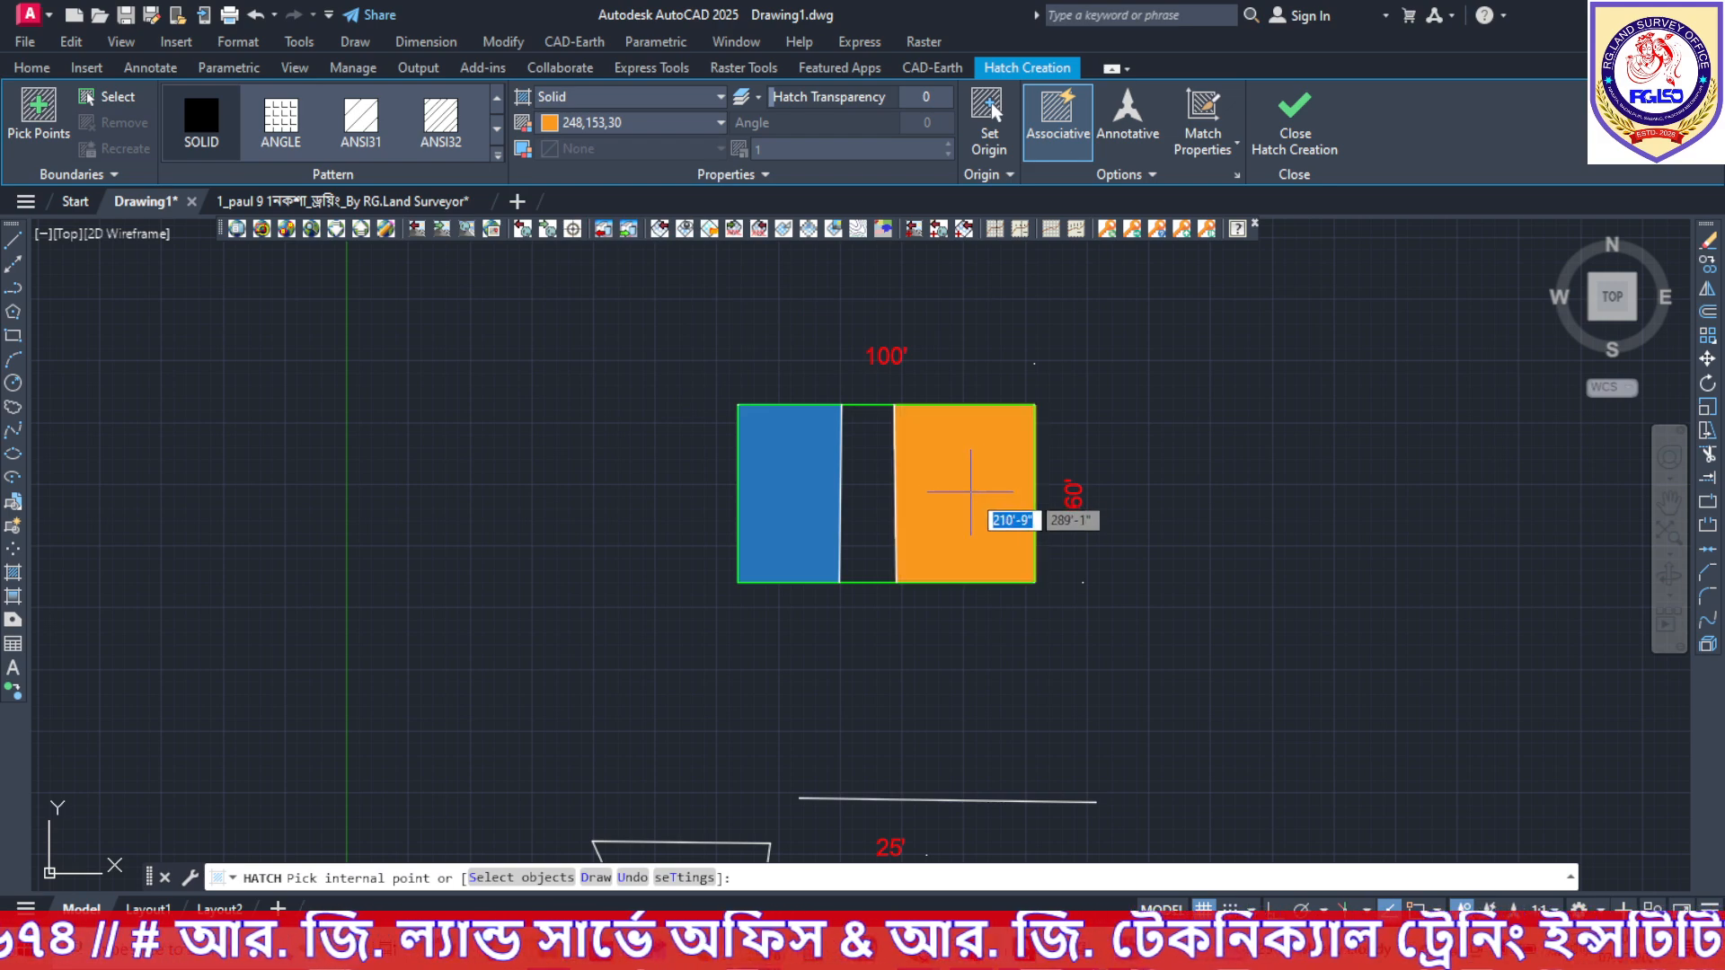
pyautogui.press('Escape')
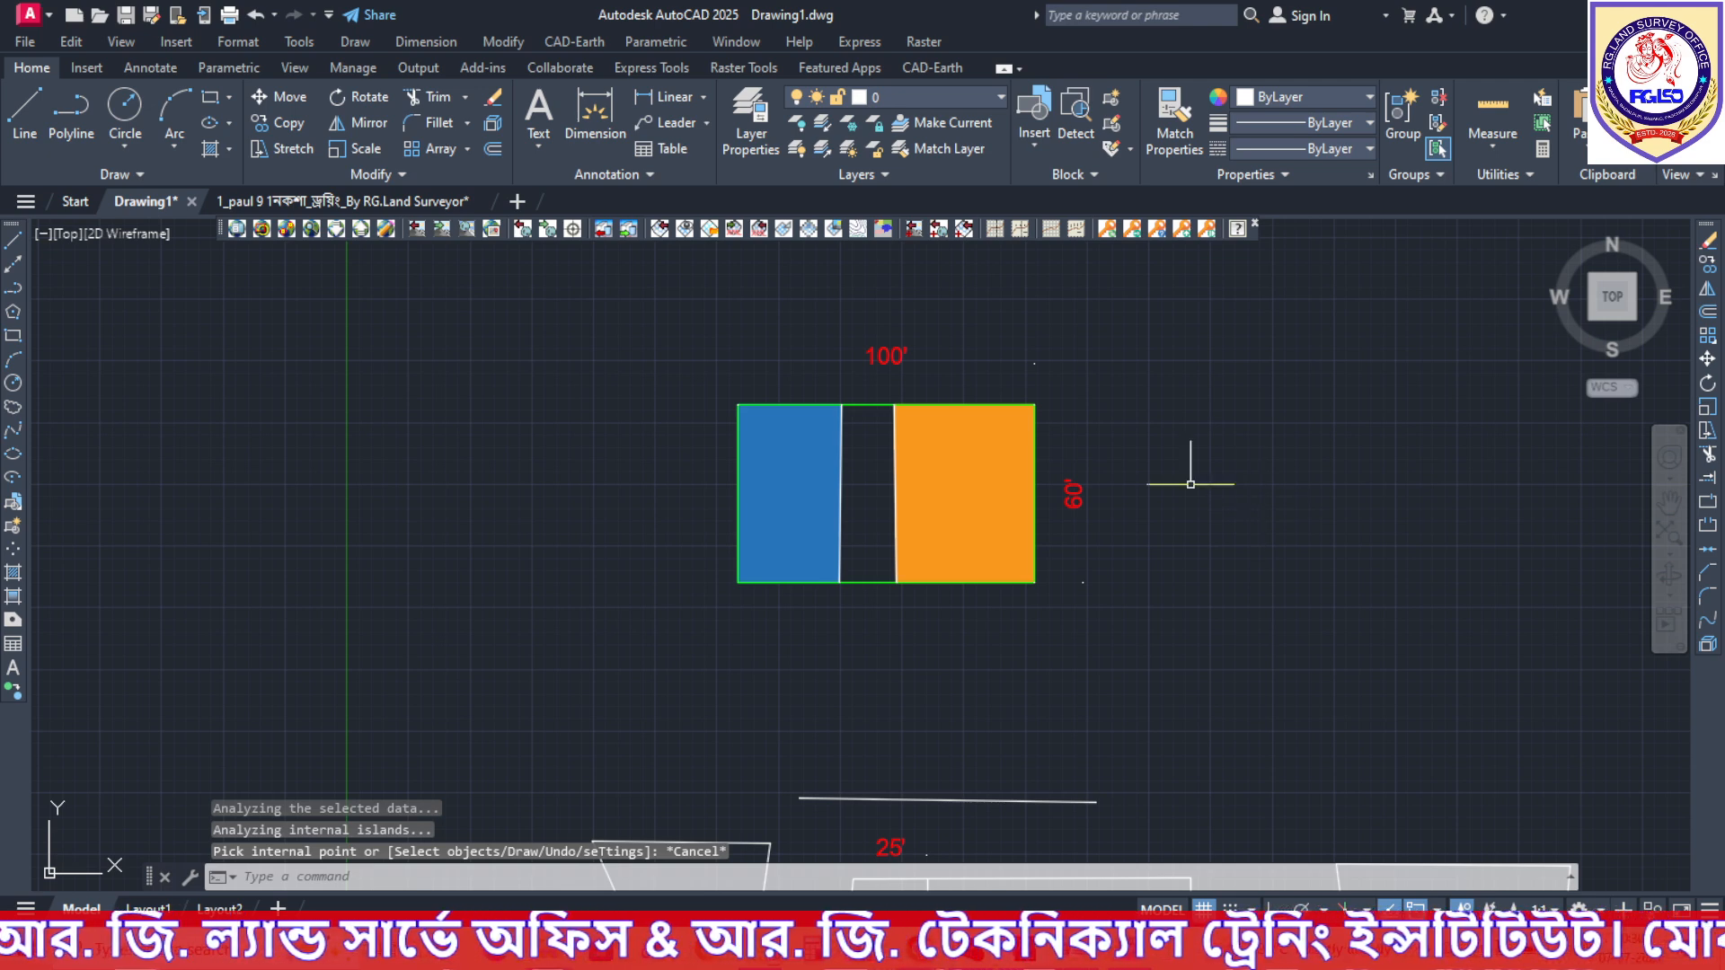
# Hatch the narrow middle section of the green rectangle with the AR-B88 pattern in colour 205,105,40.
pyautogui.click(228, 149)
pyautogui.click(225, 191)
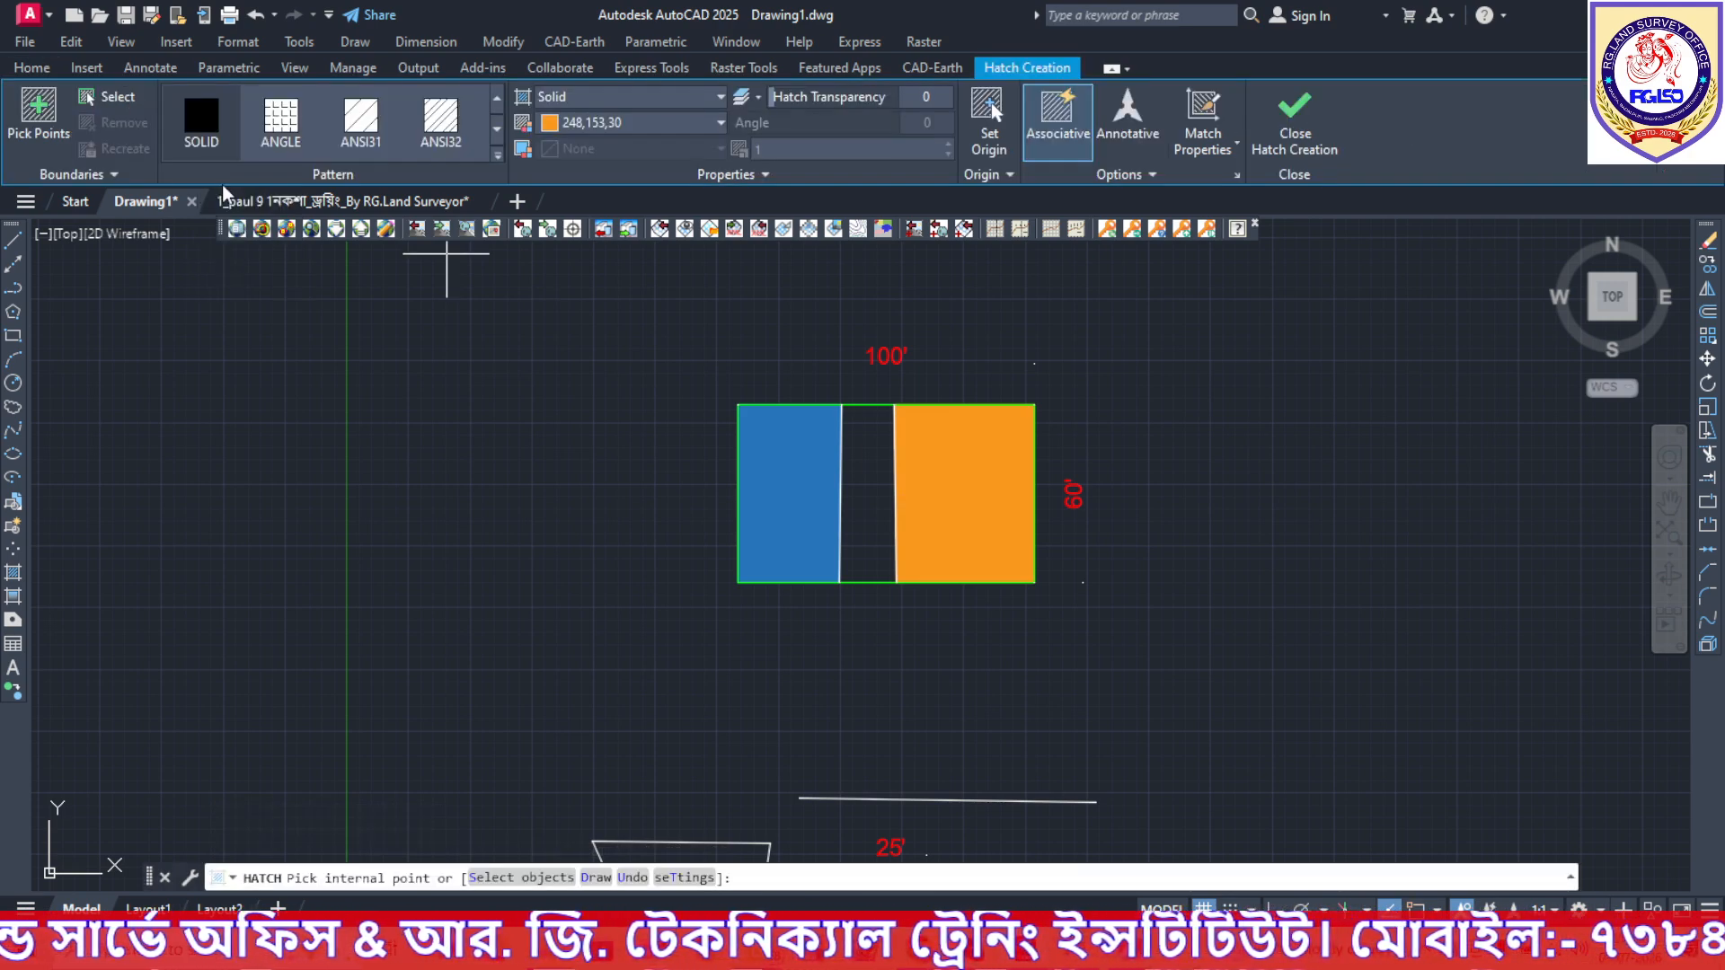
pyautogui.click(498, 158)
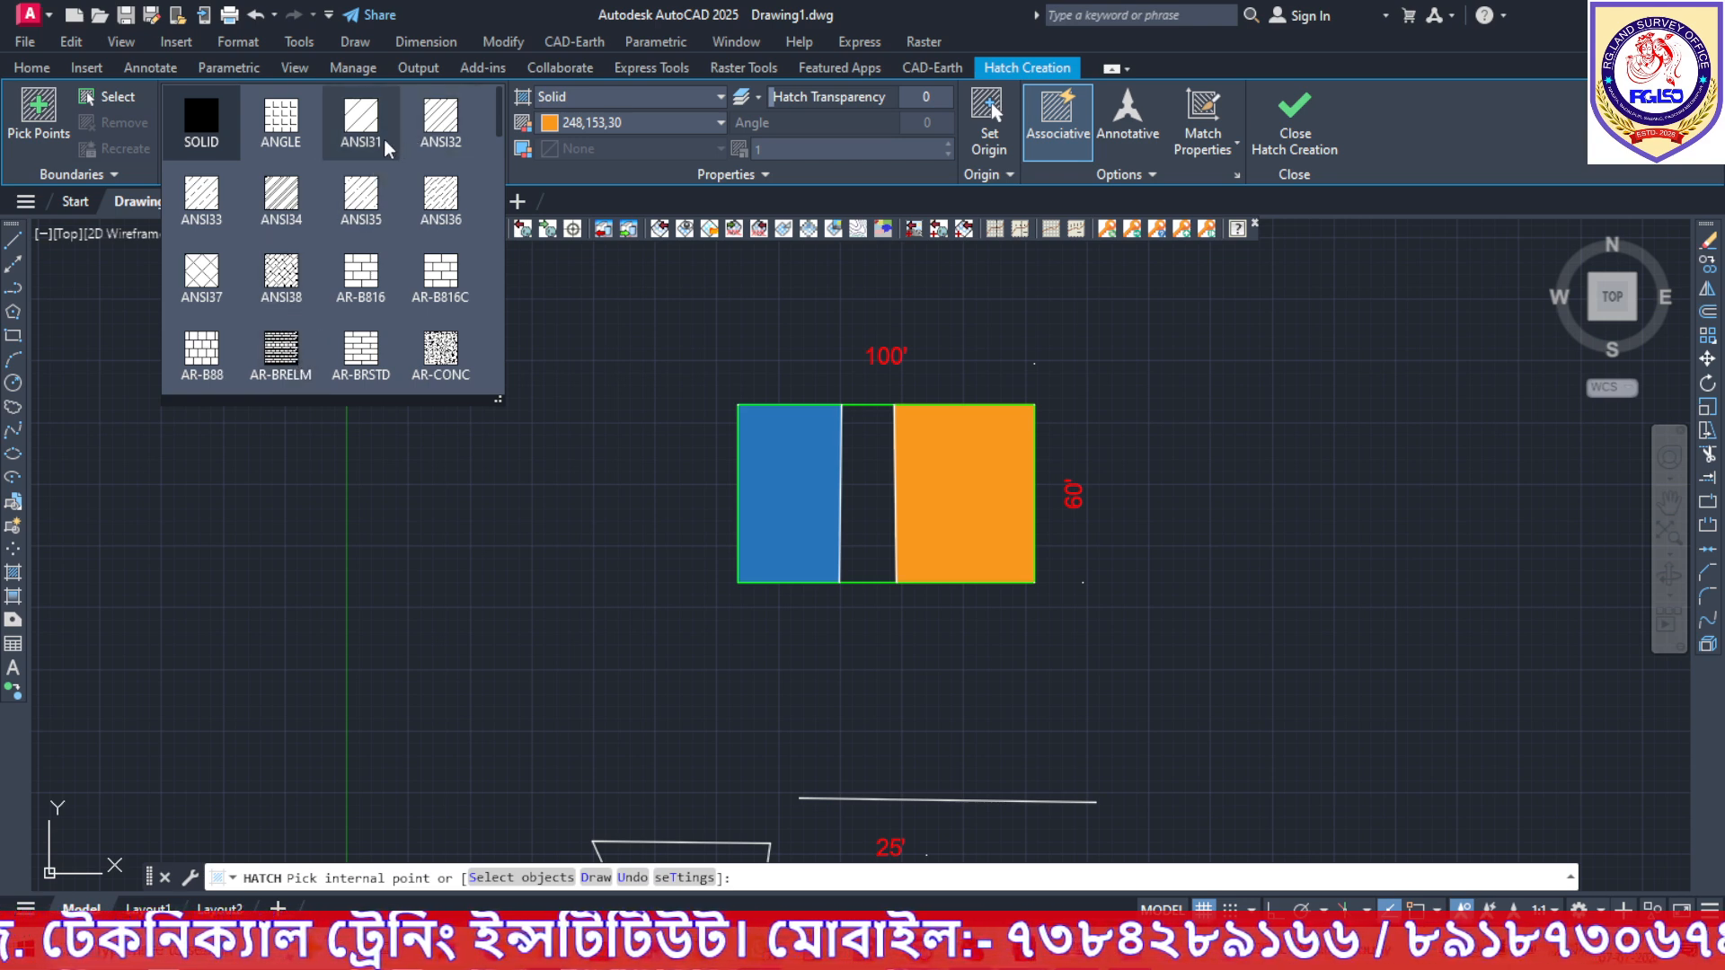
pyautogui.click(211, 355)
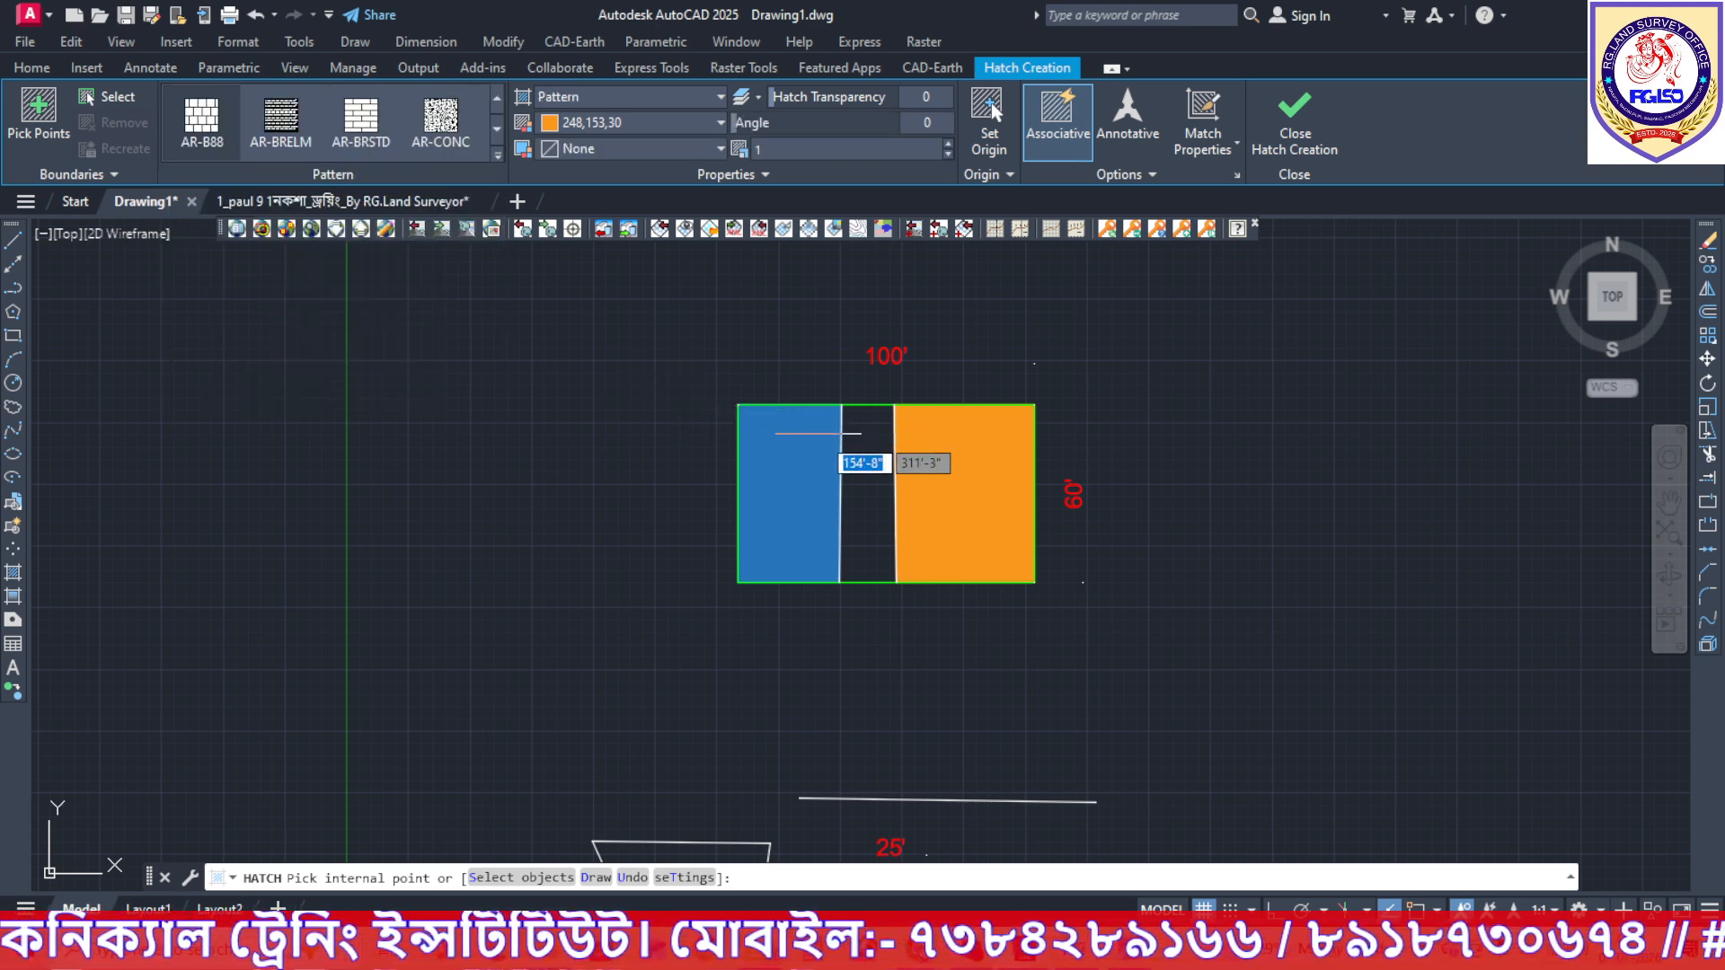
pyautogui.click(616, 116)
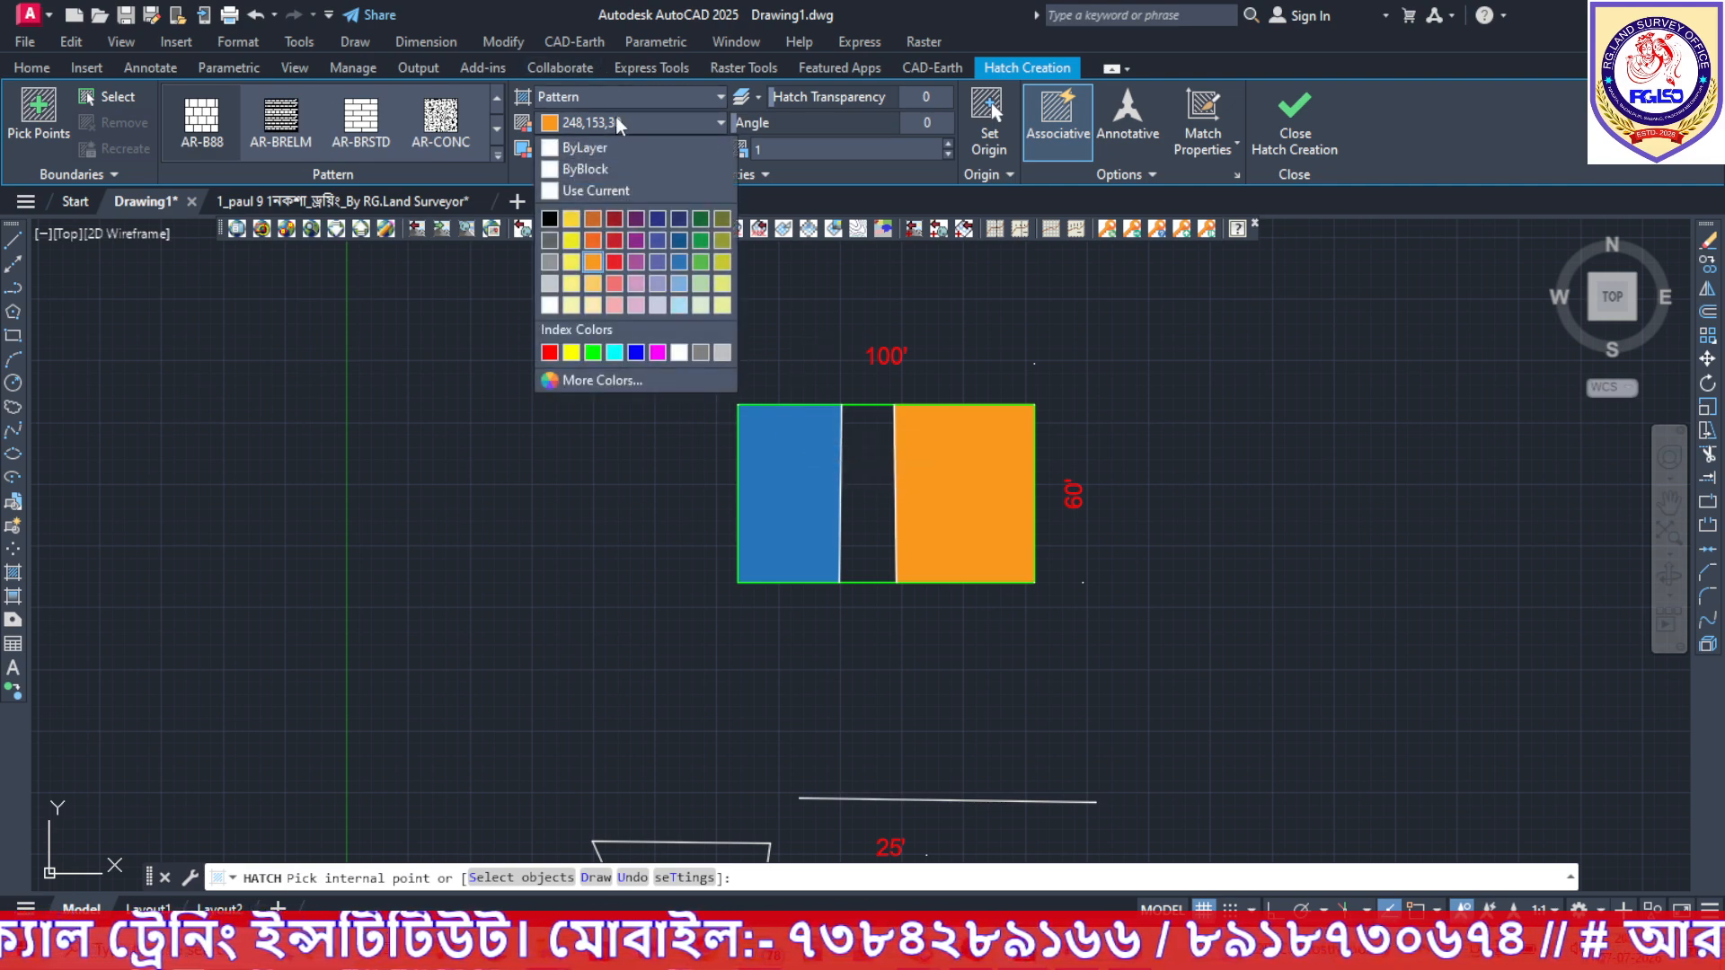
pyautogui.click(590, 219)
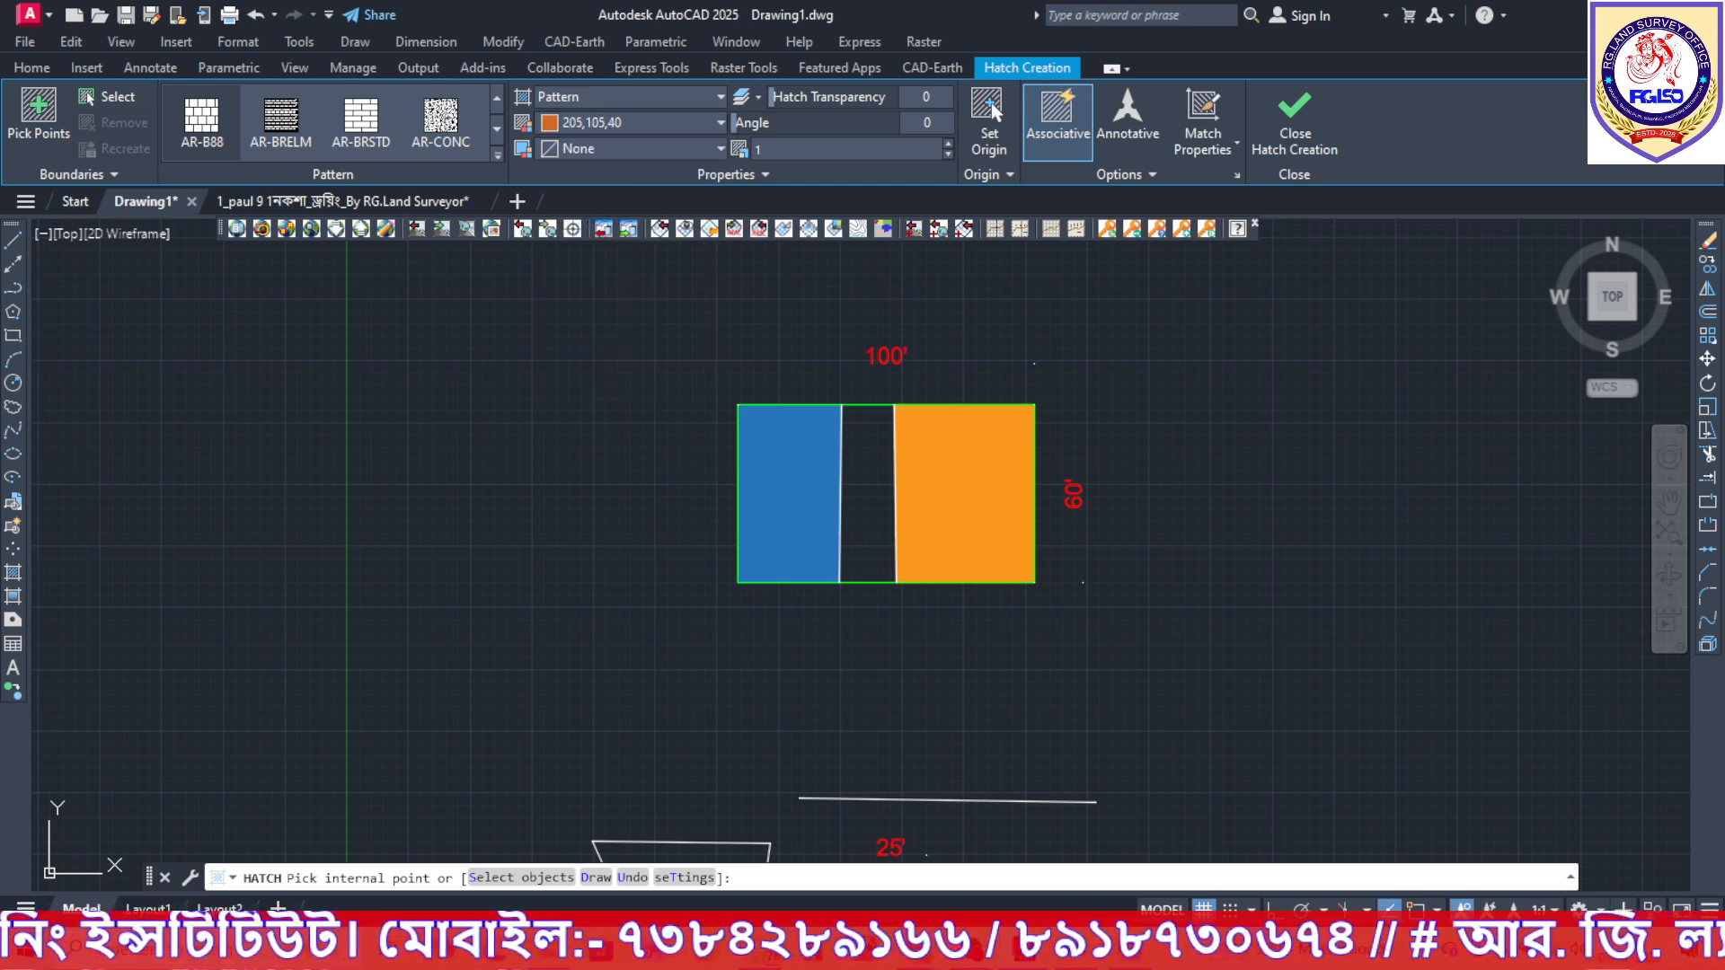
pyautogui.click(863, 476)
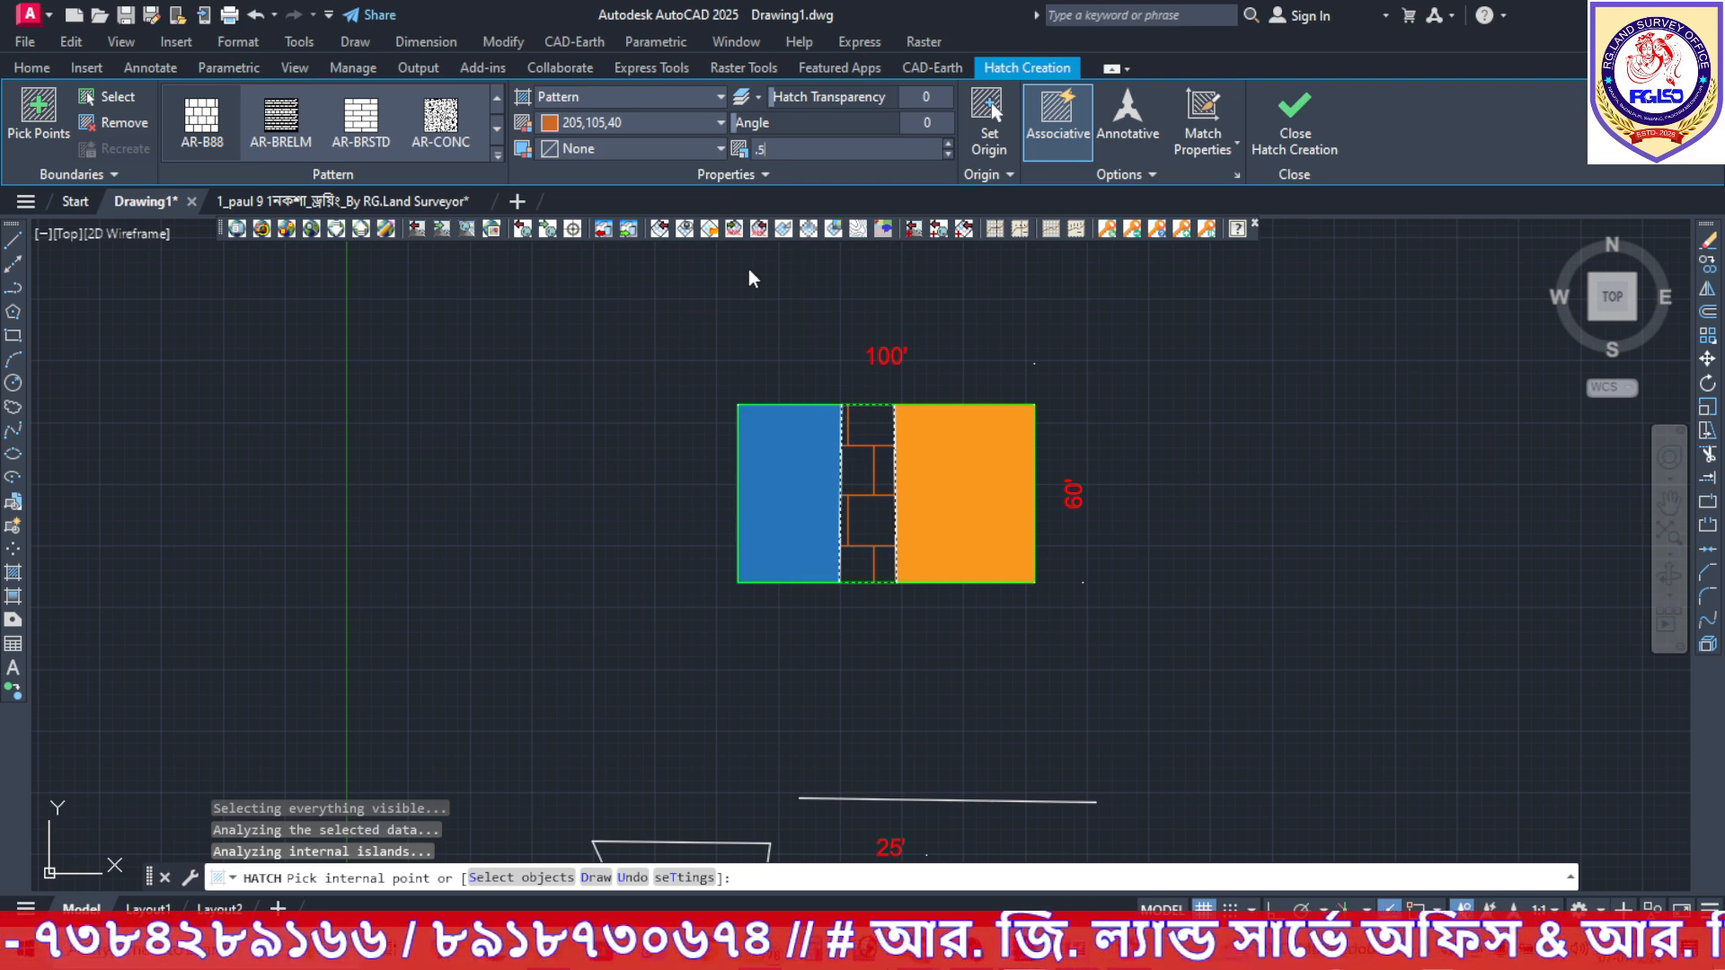
# Try to set the middle hatch's scale to .5 and switch its pattern to AR-HBONE.
pyautogui.press('Return')
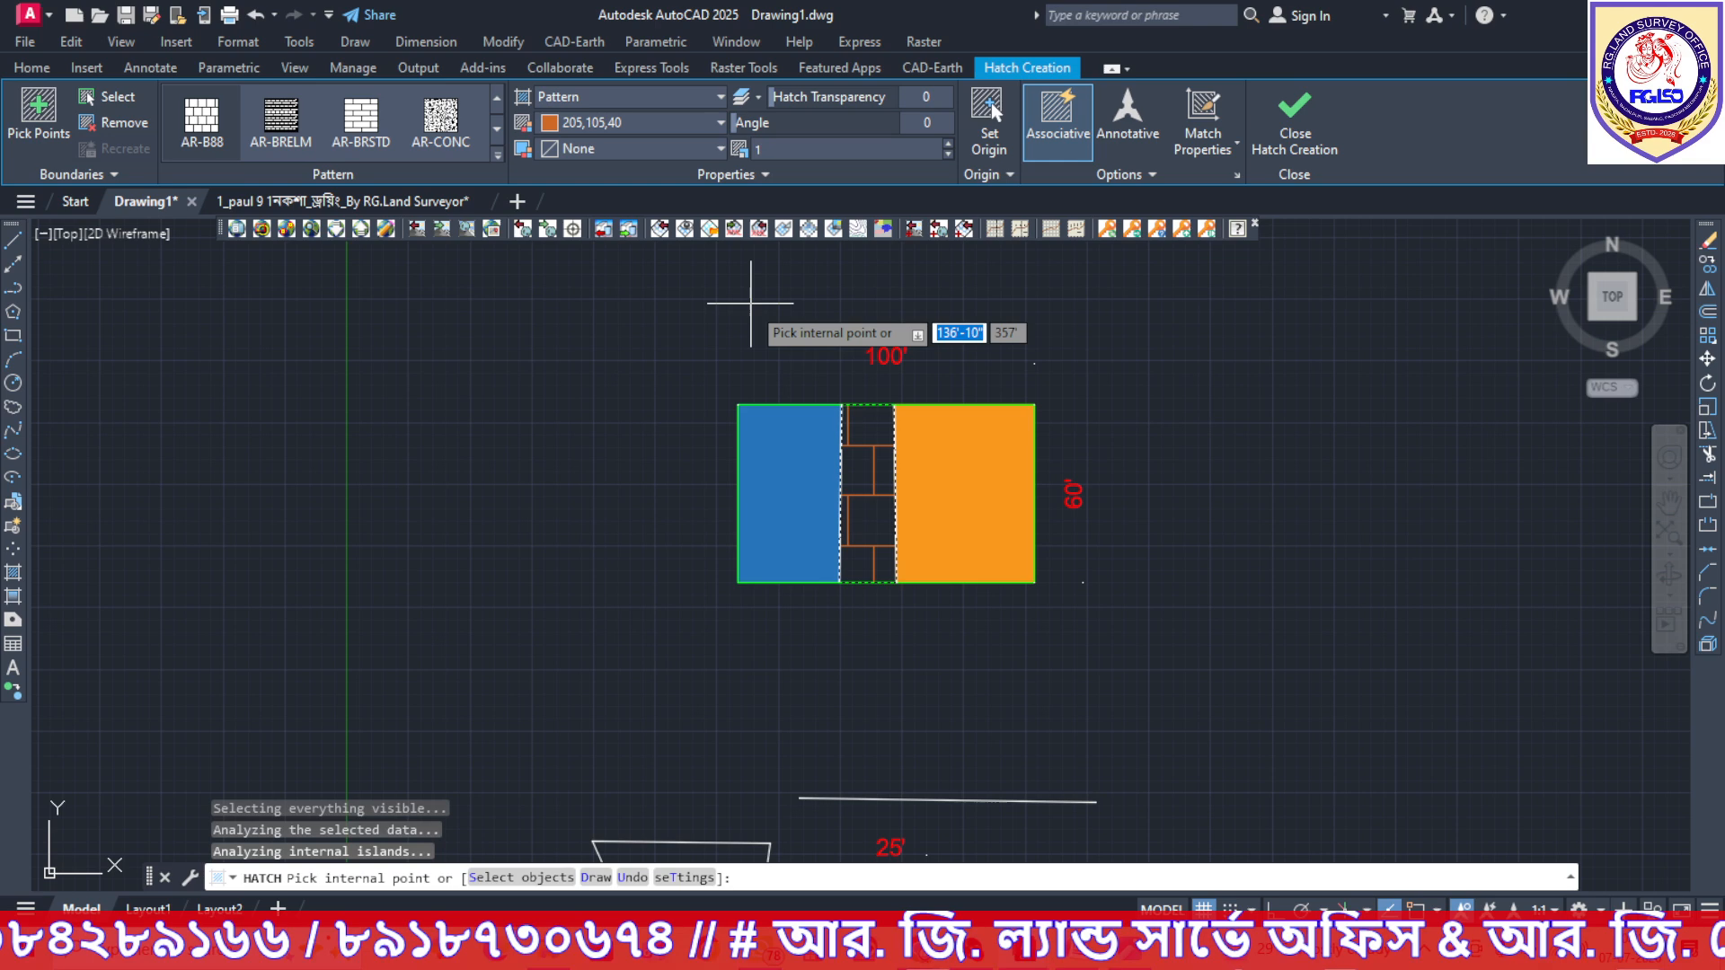
pyautogui.click(750, 303)
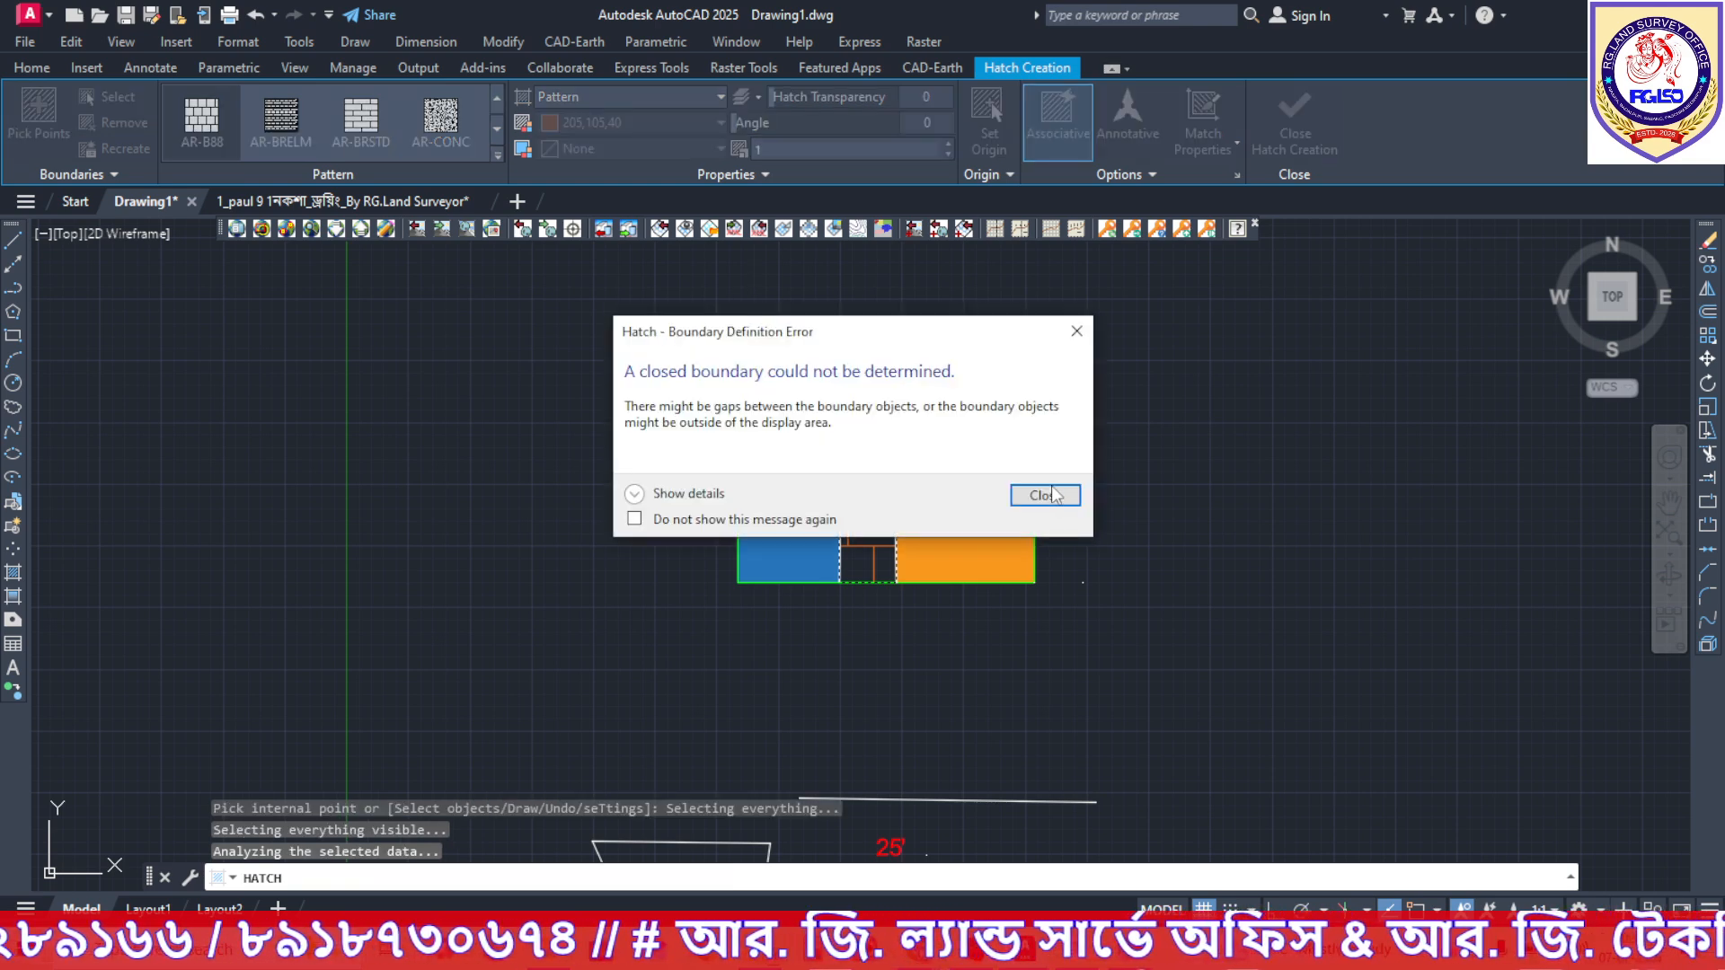
pyautogui.click(1051, 495)
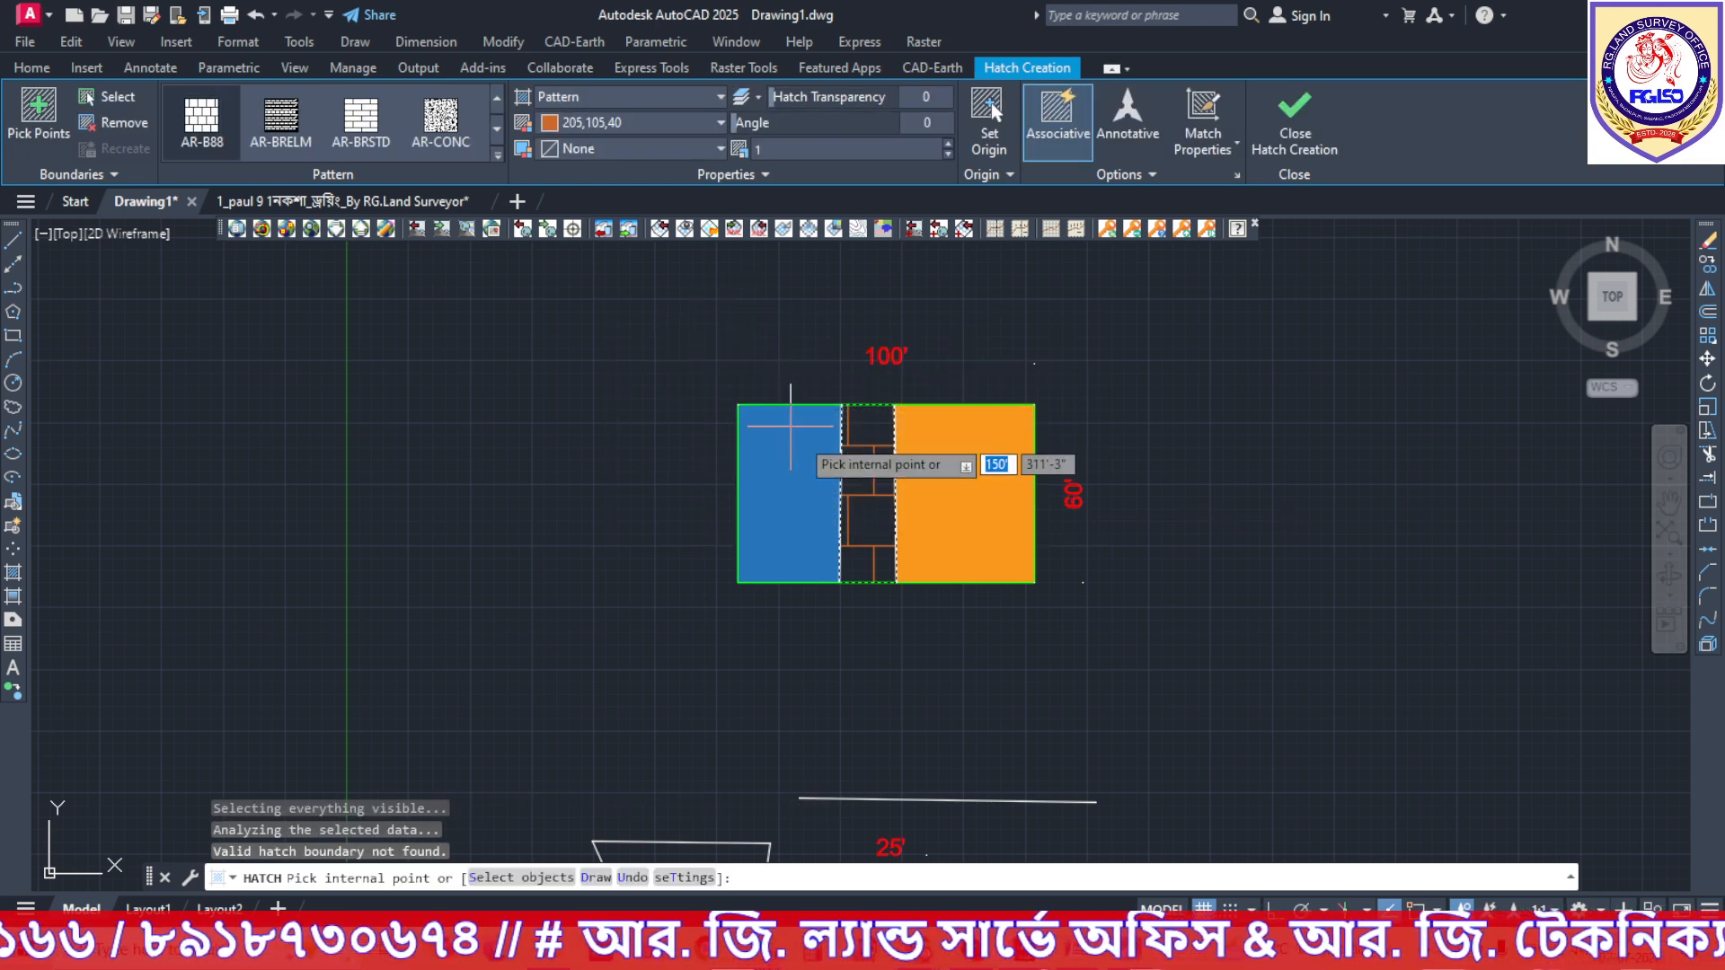
pyautogui.scroll(4, 893, 499)
pyautogui.scroll(-4, 890, 489)
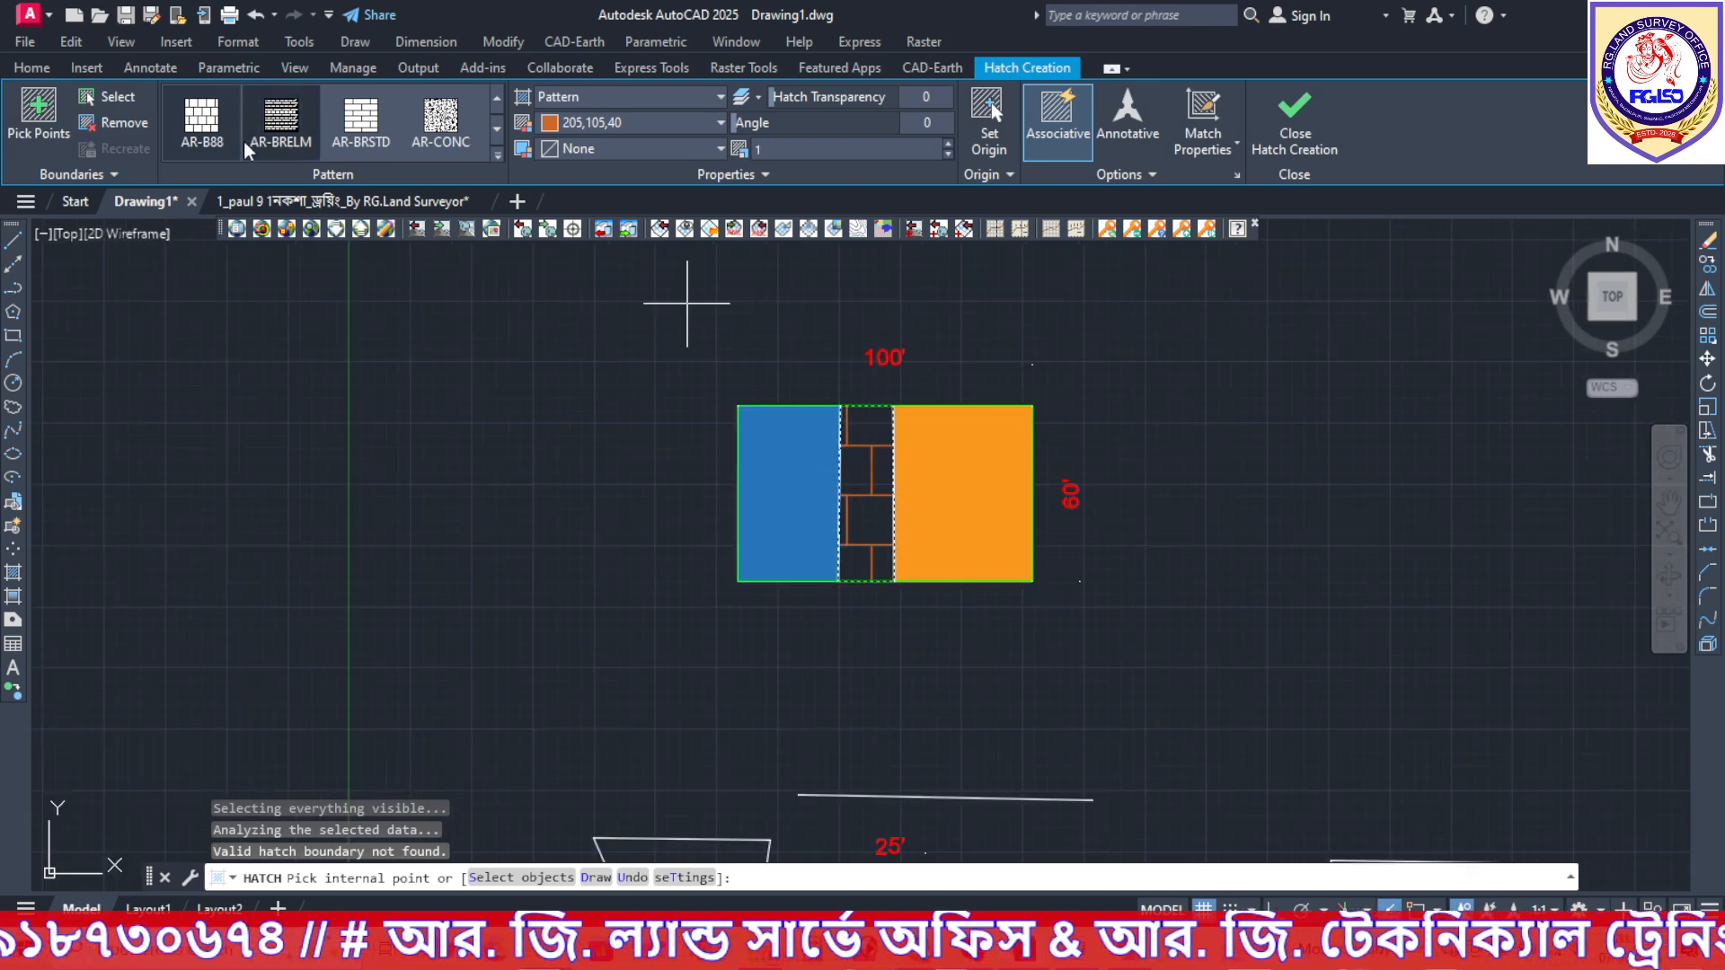
pyautogui.click(206, 137)
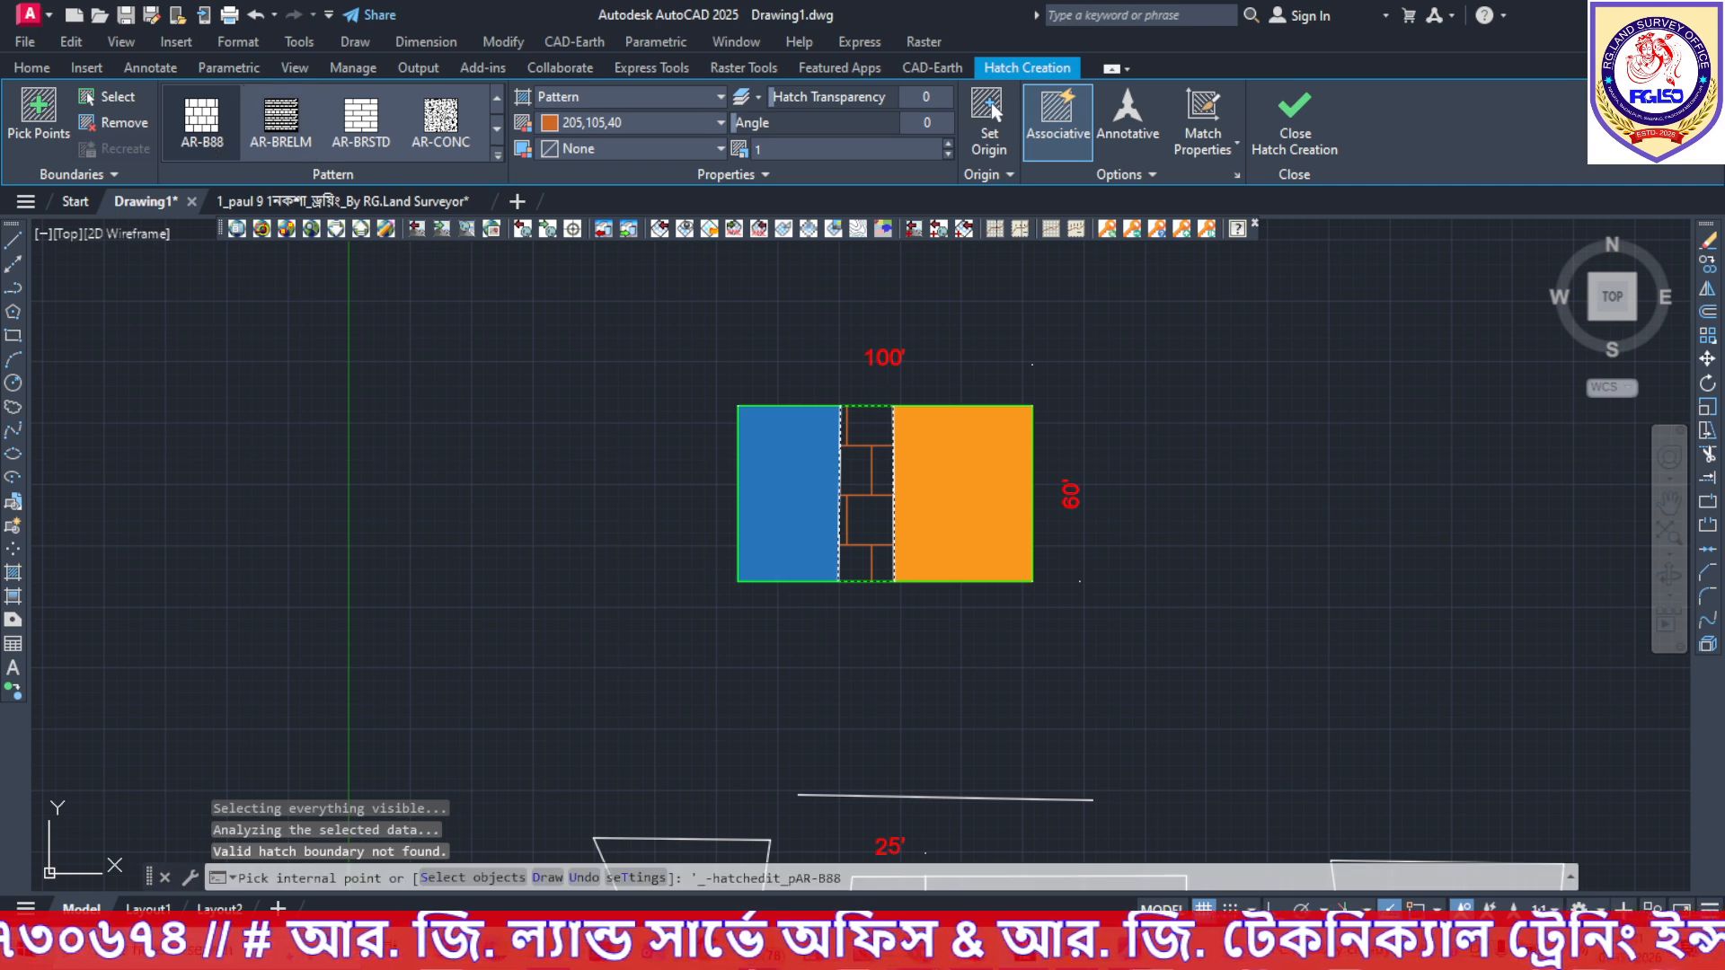
pyautogui.click(868, 488)
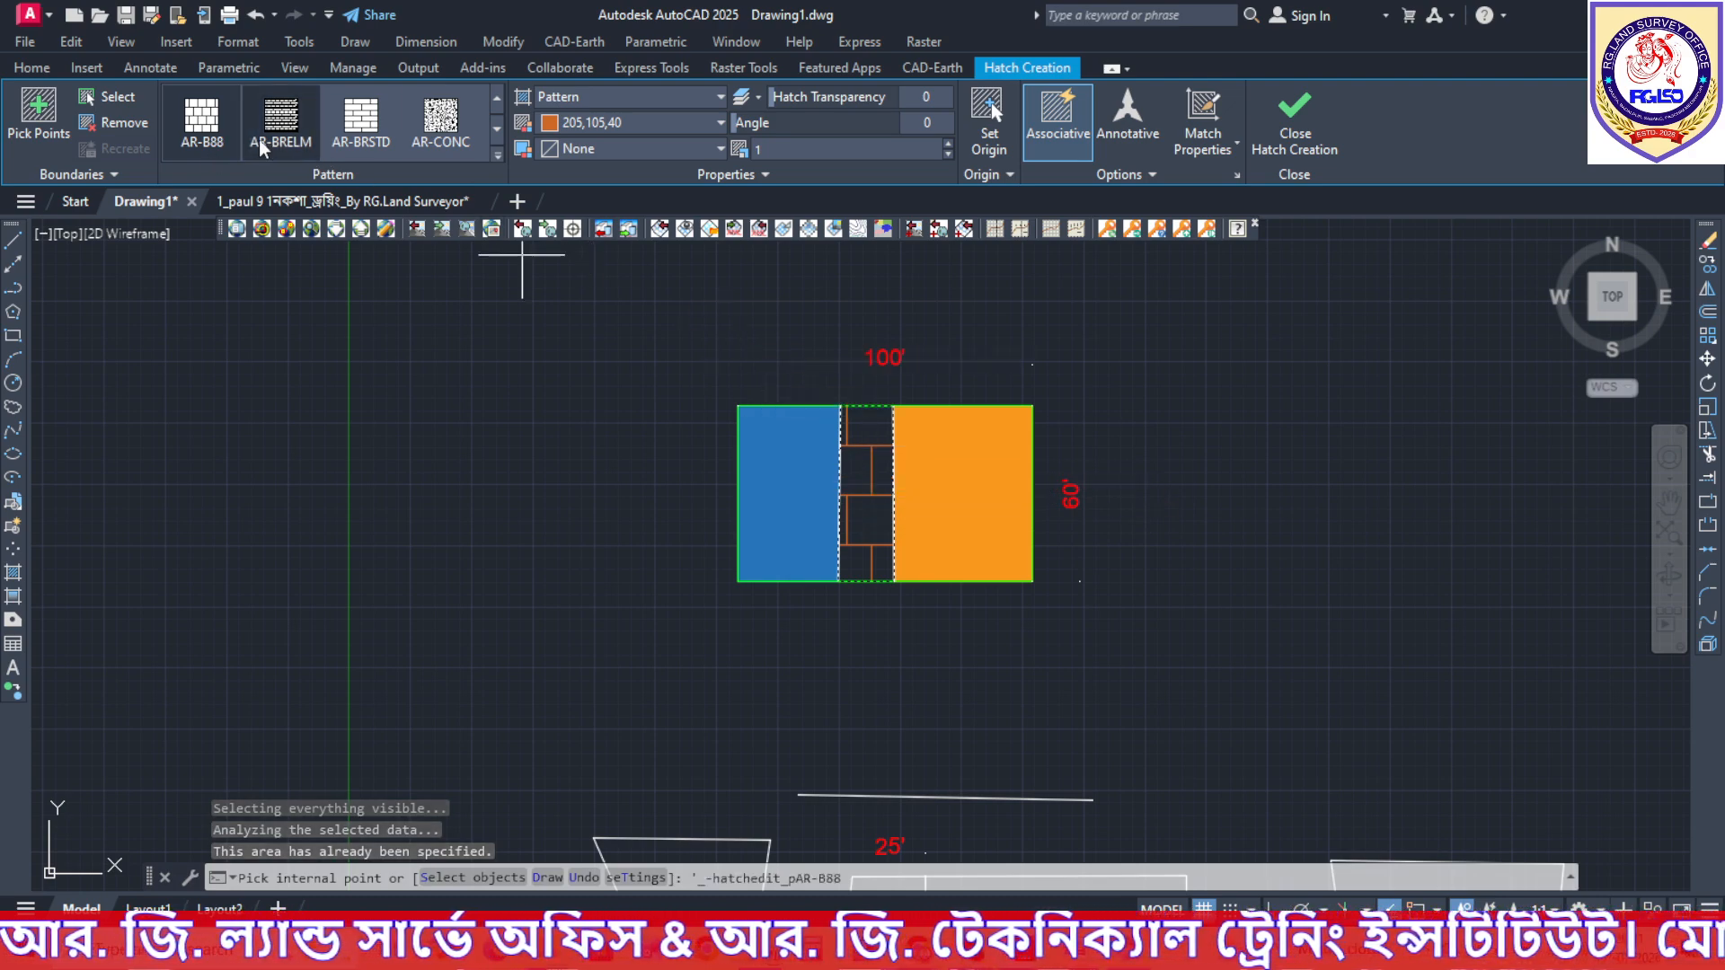
pyautogui.click(495, 160)
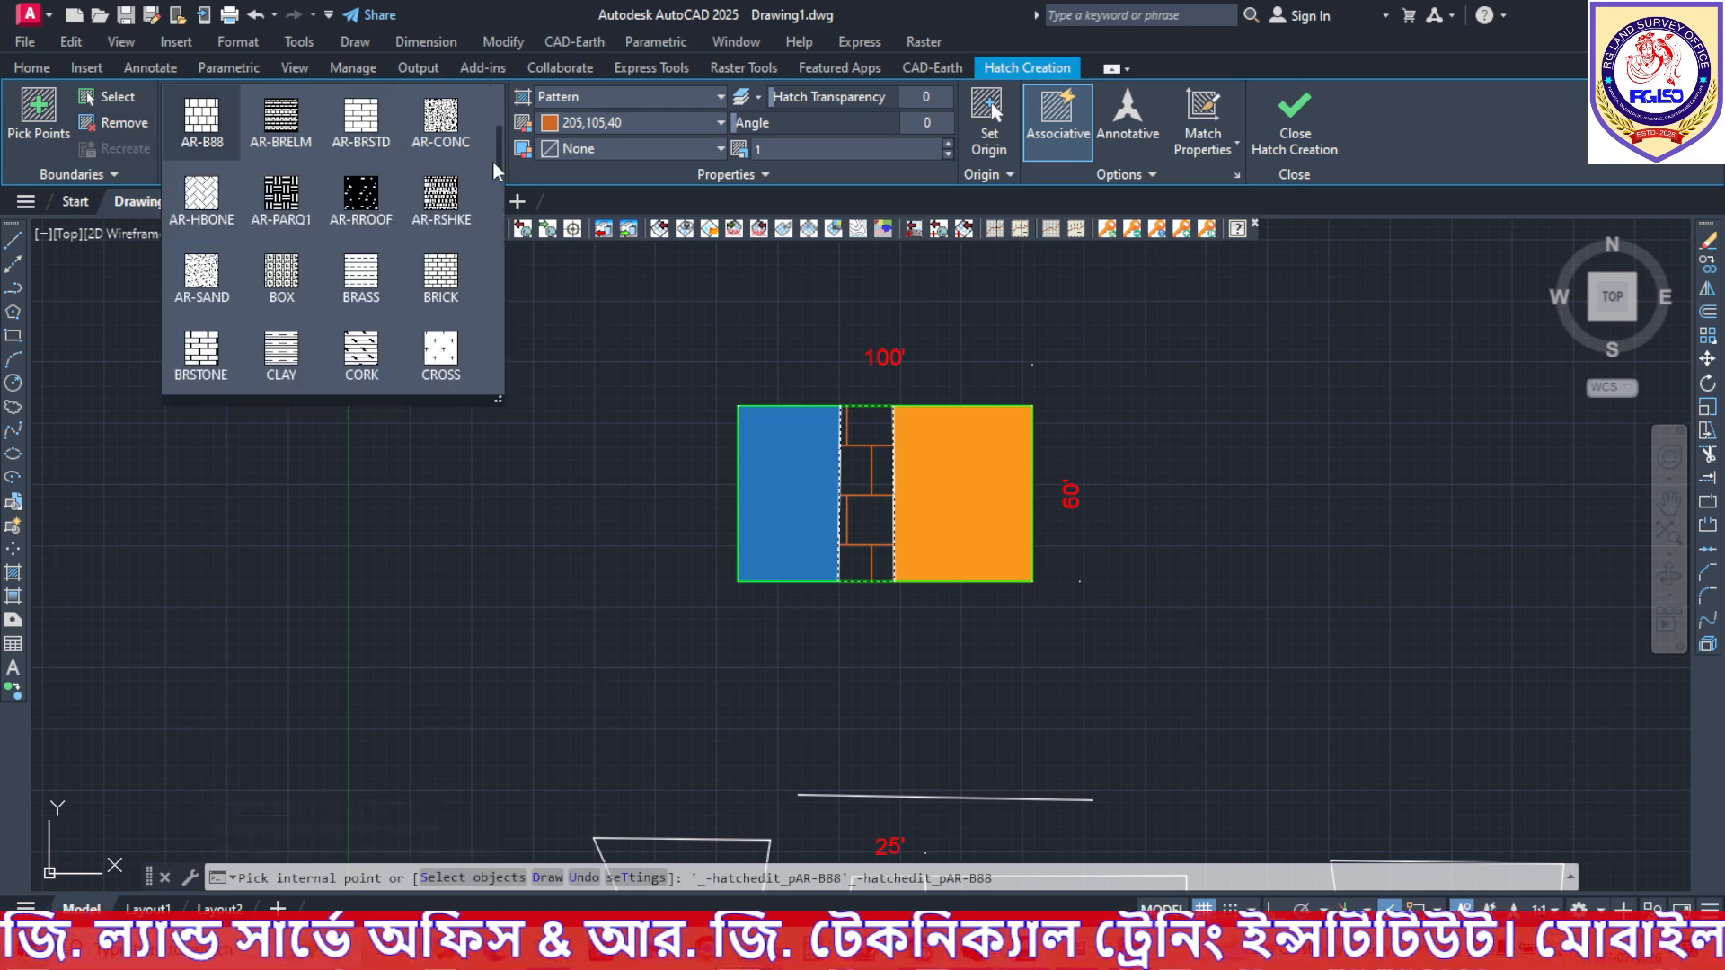
pyautogui.click(224, 496)
pyautogui.press('Escape')
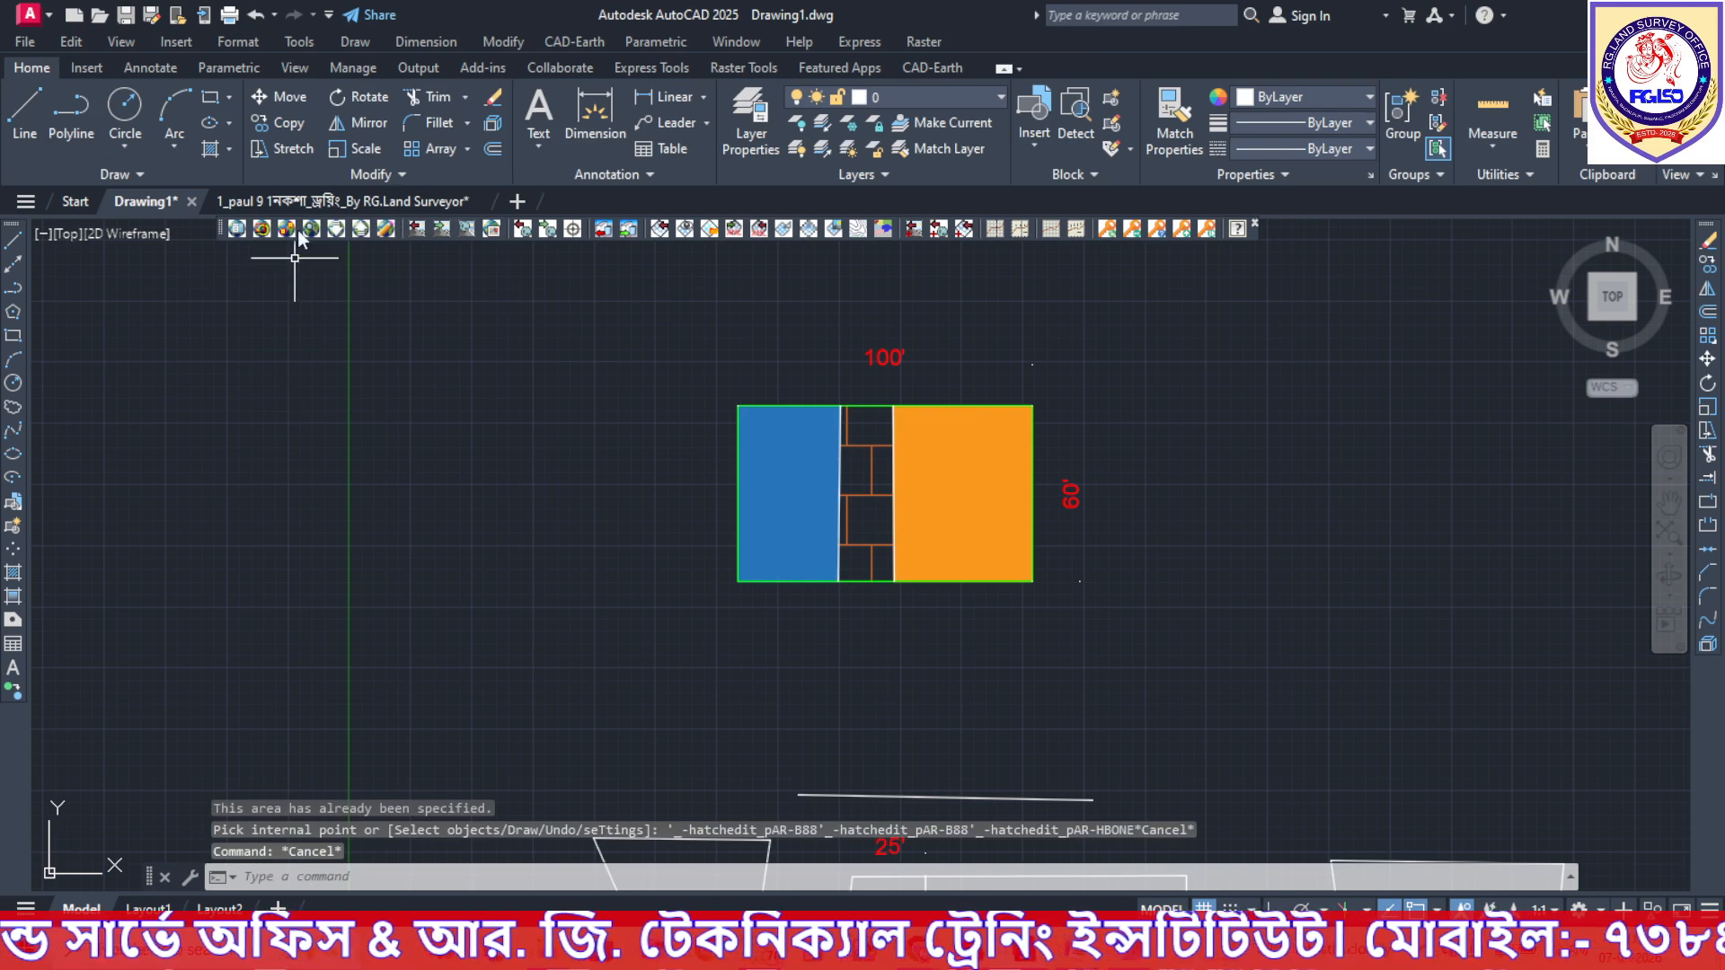
# Fill the middle section with a GR_CYLIN gradient using red 237,31,36 and Green.
pyautogui.click(230, 148)
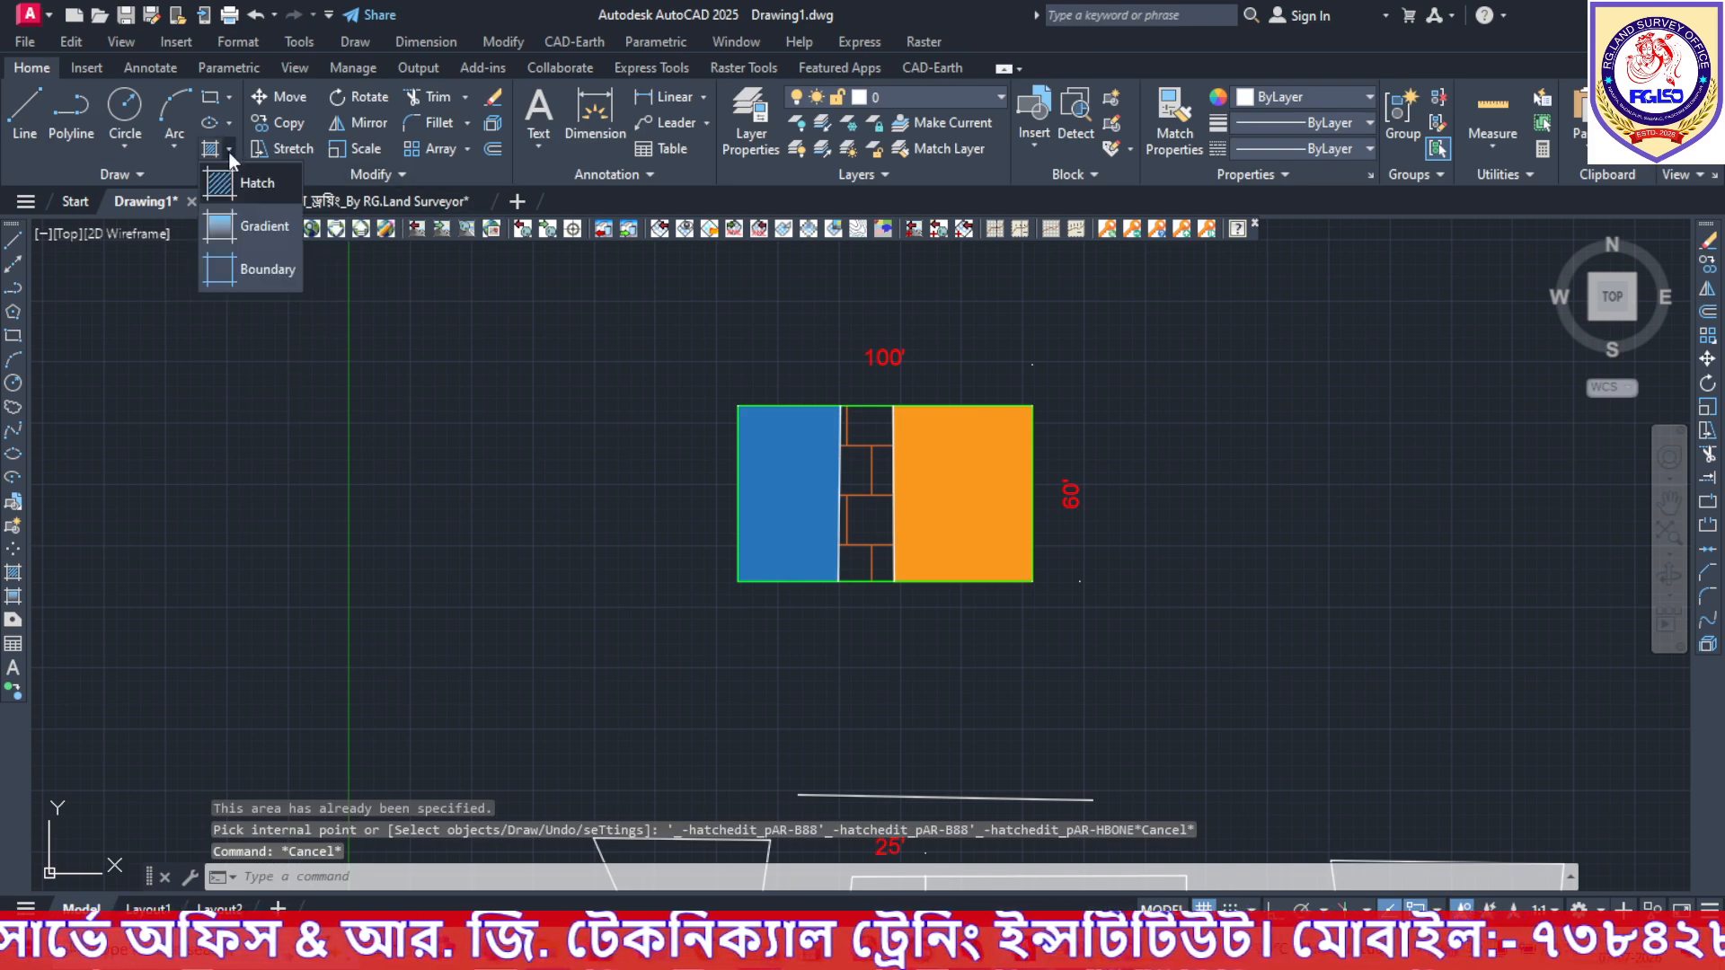
pyautogui.click(237, 227)
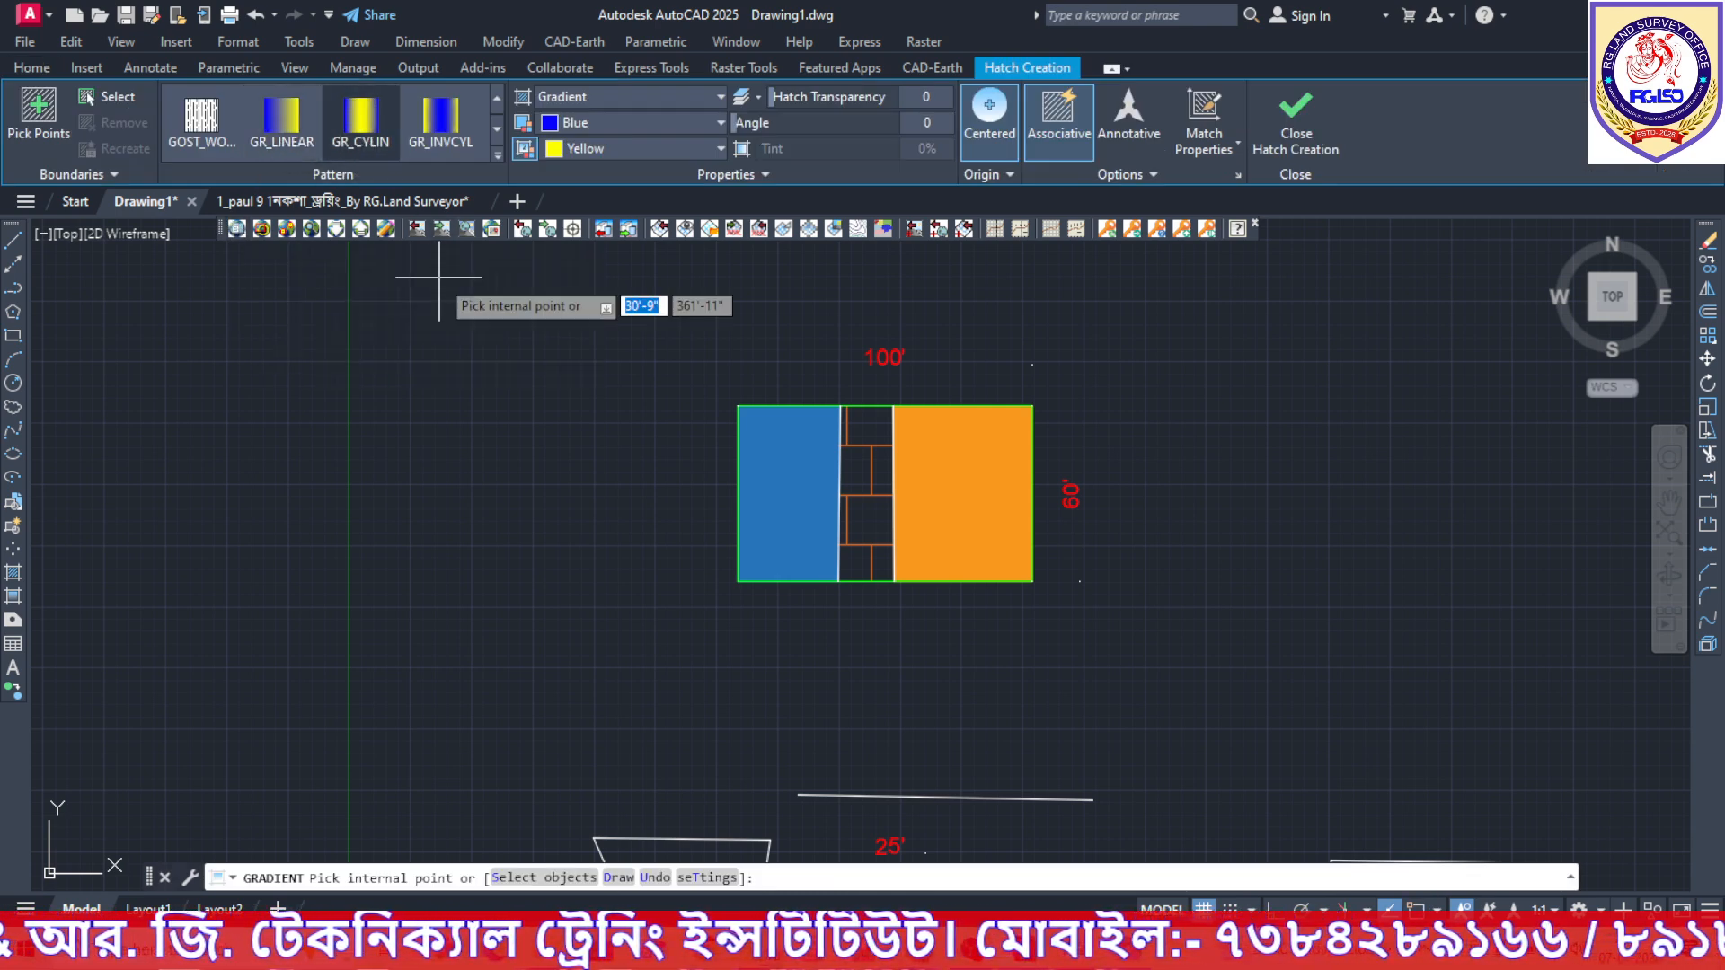
pyautogui.click(649, 126)
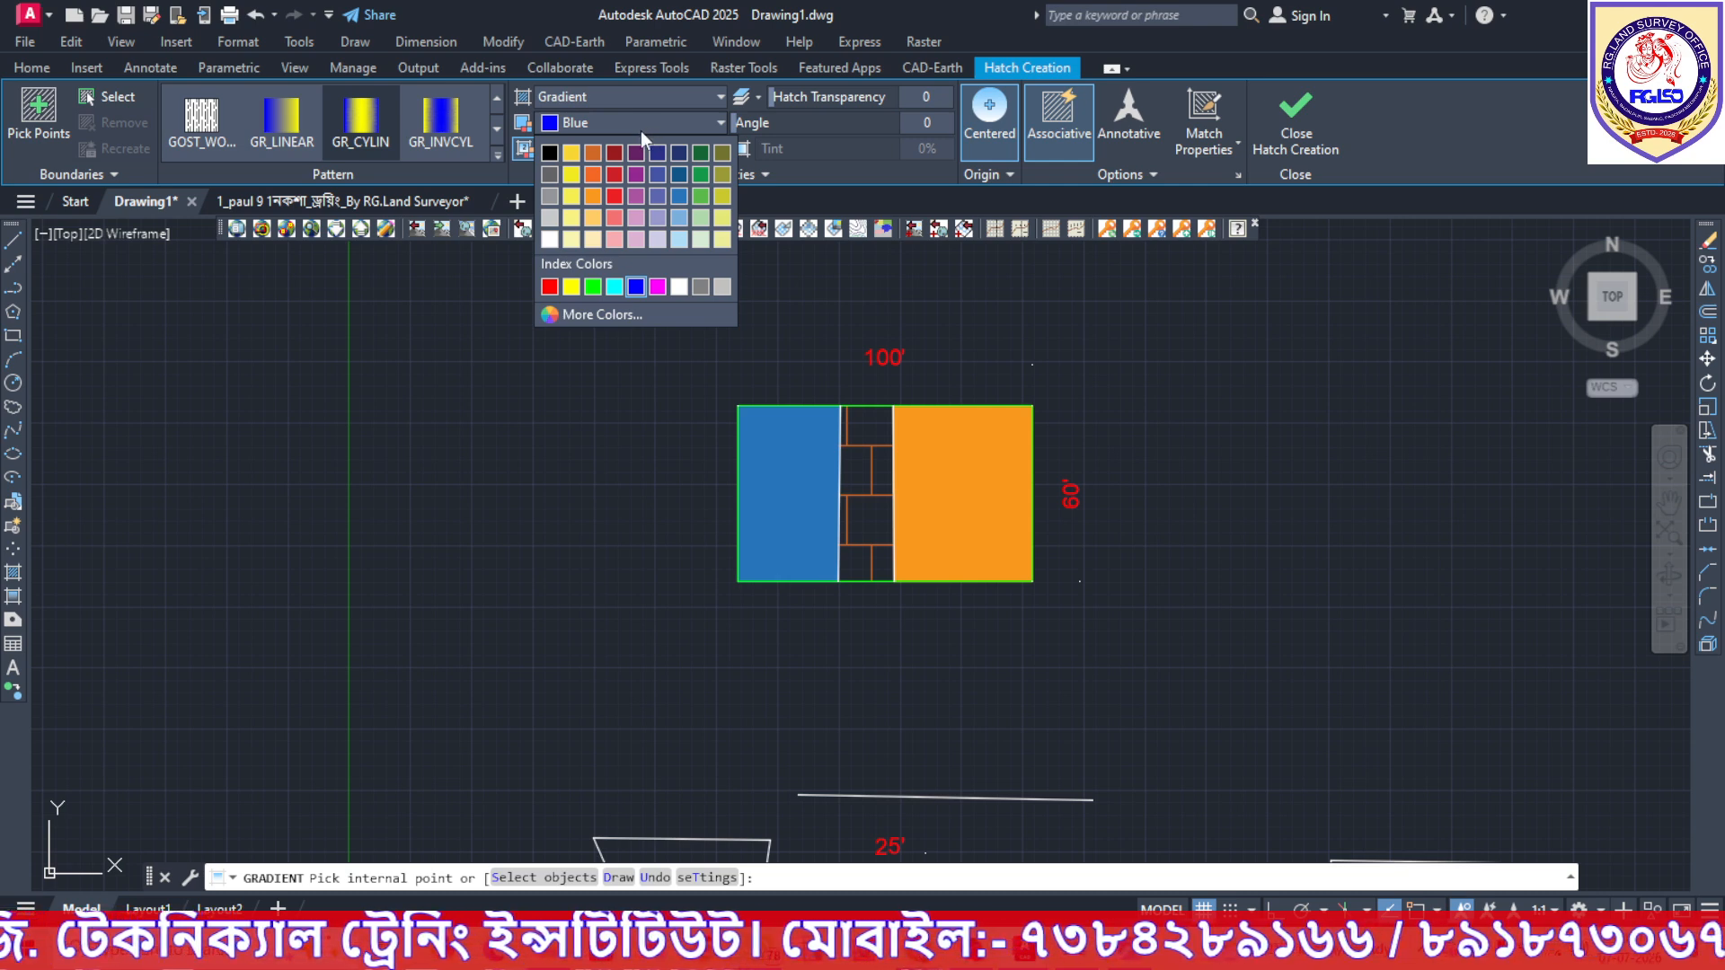
pyautogui.click(614, 196)
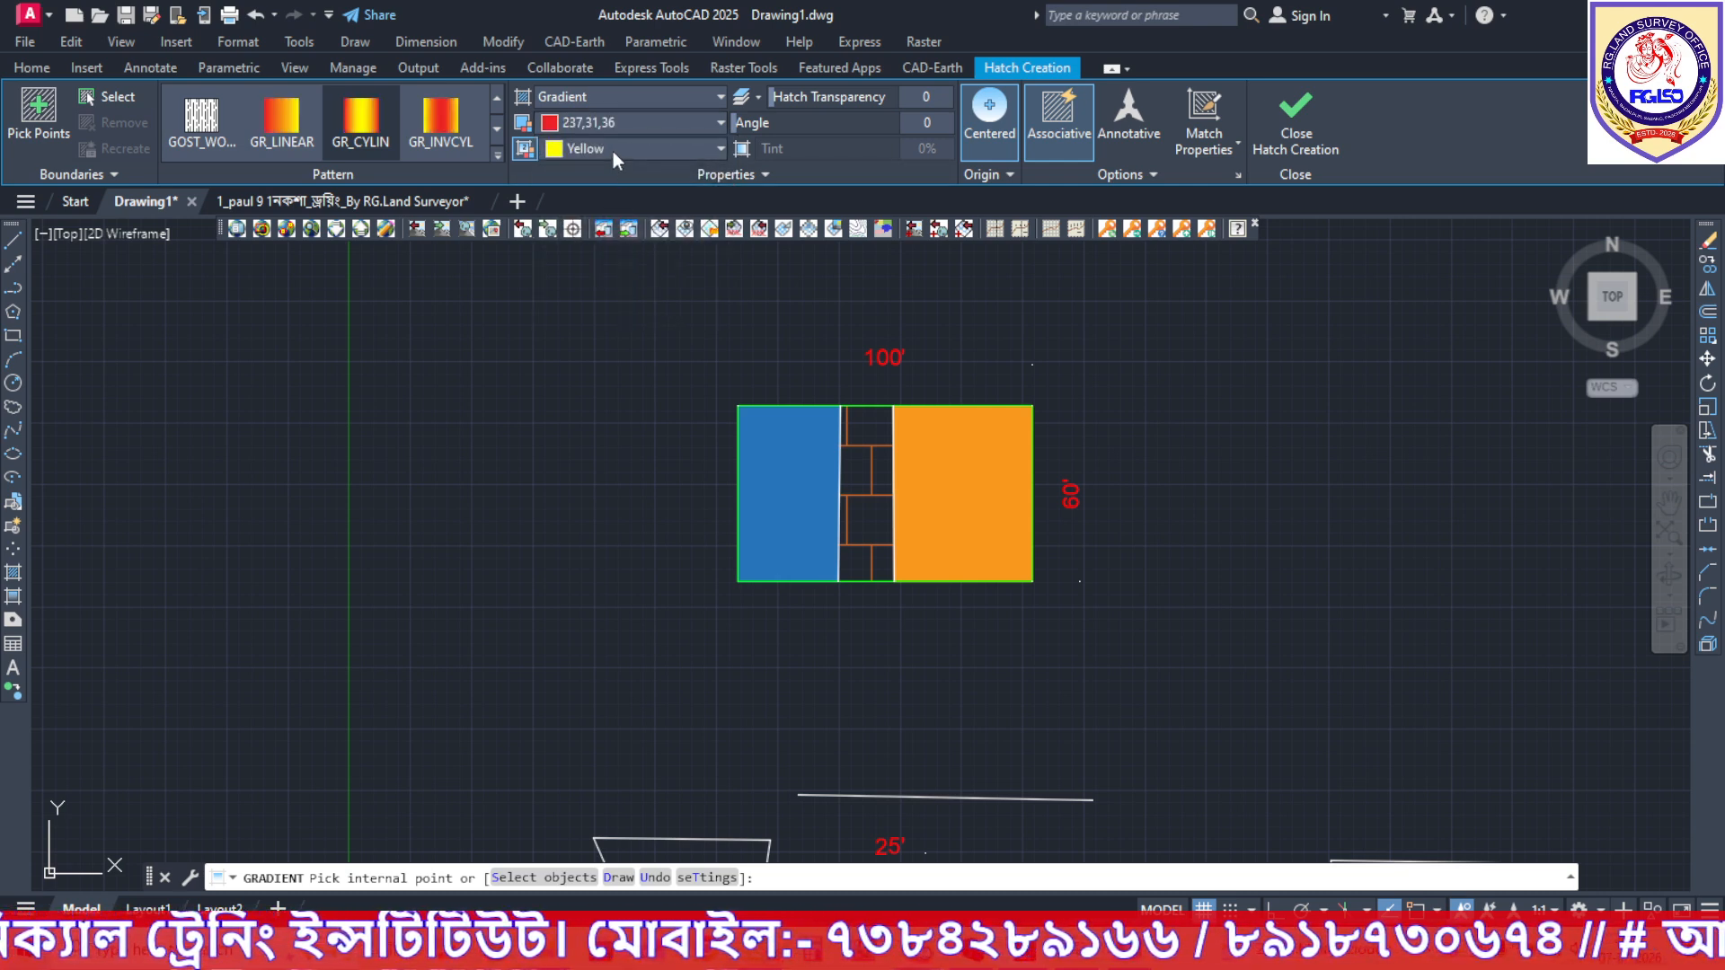
pyautogui.click(613, 153)
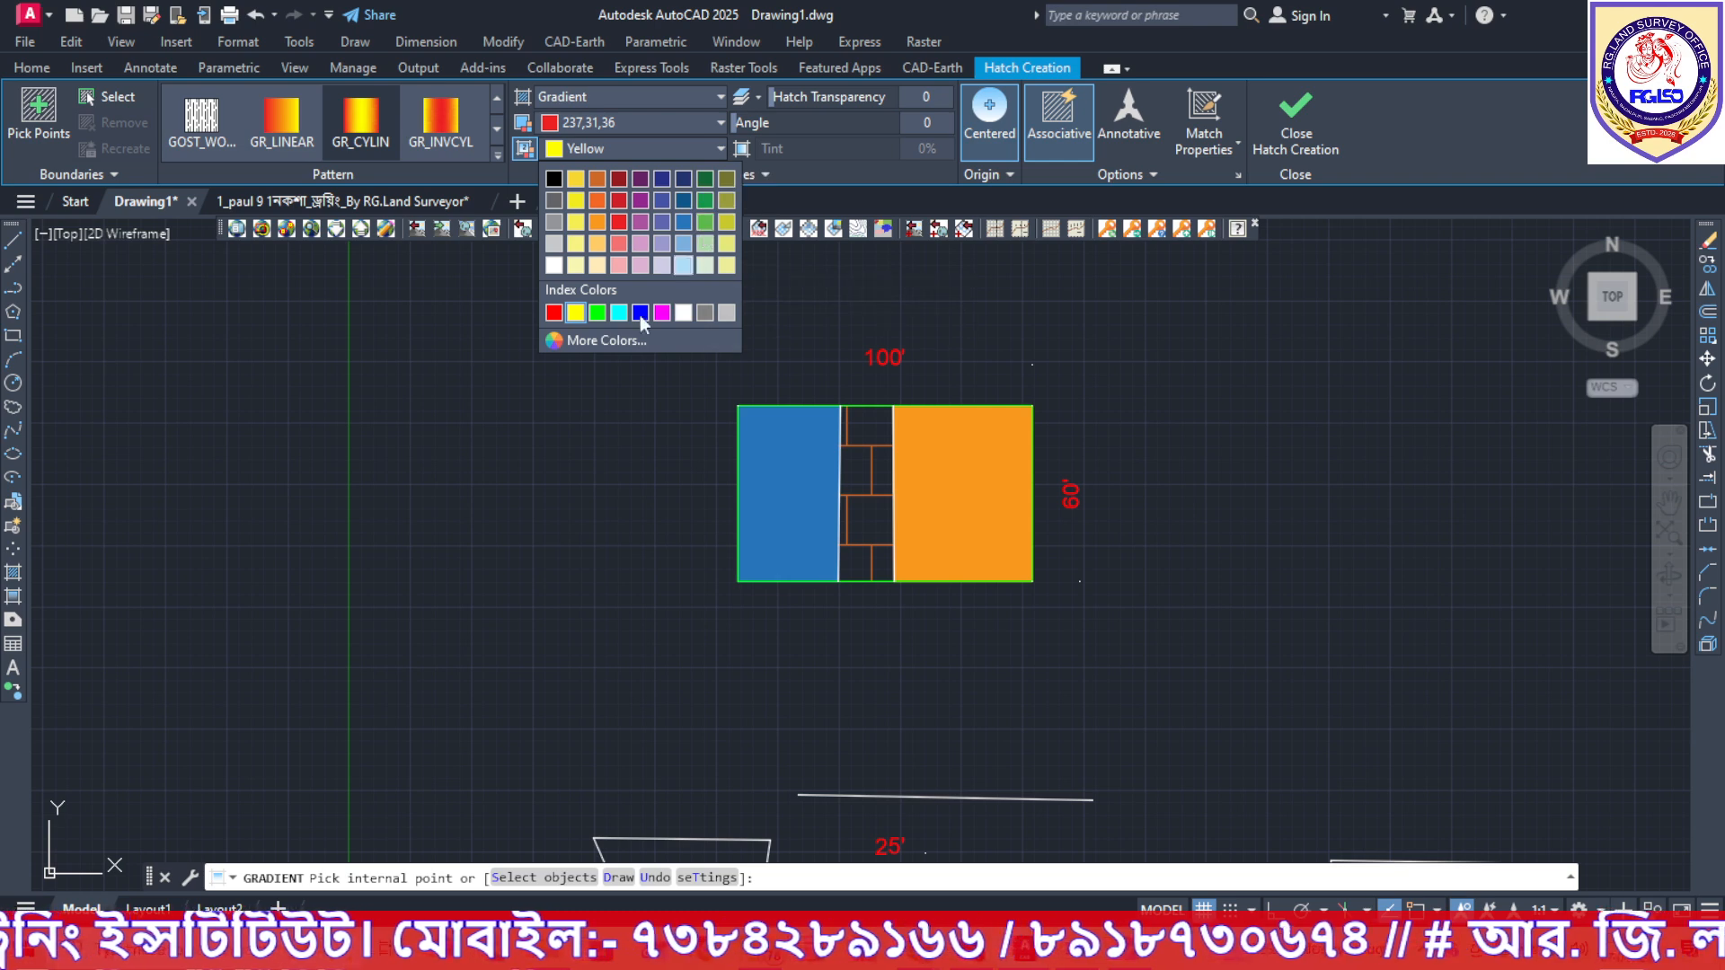
pyautogui.click(598, 314)
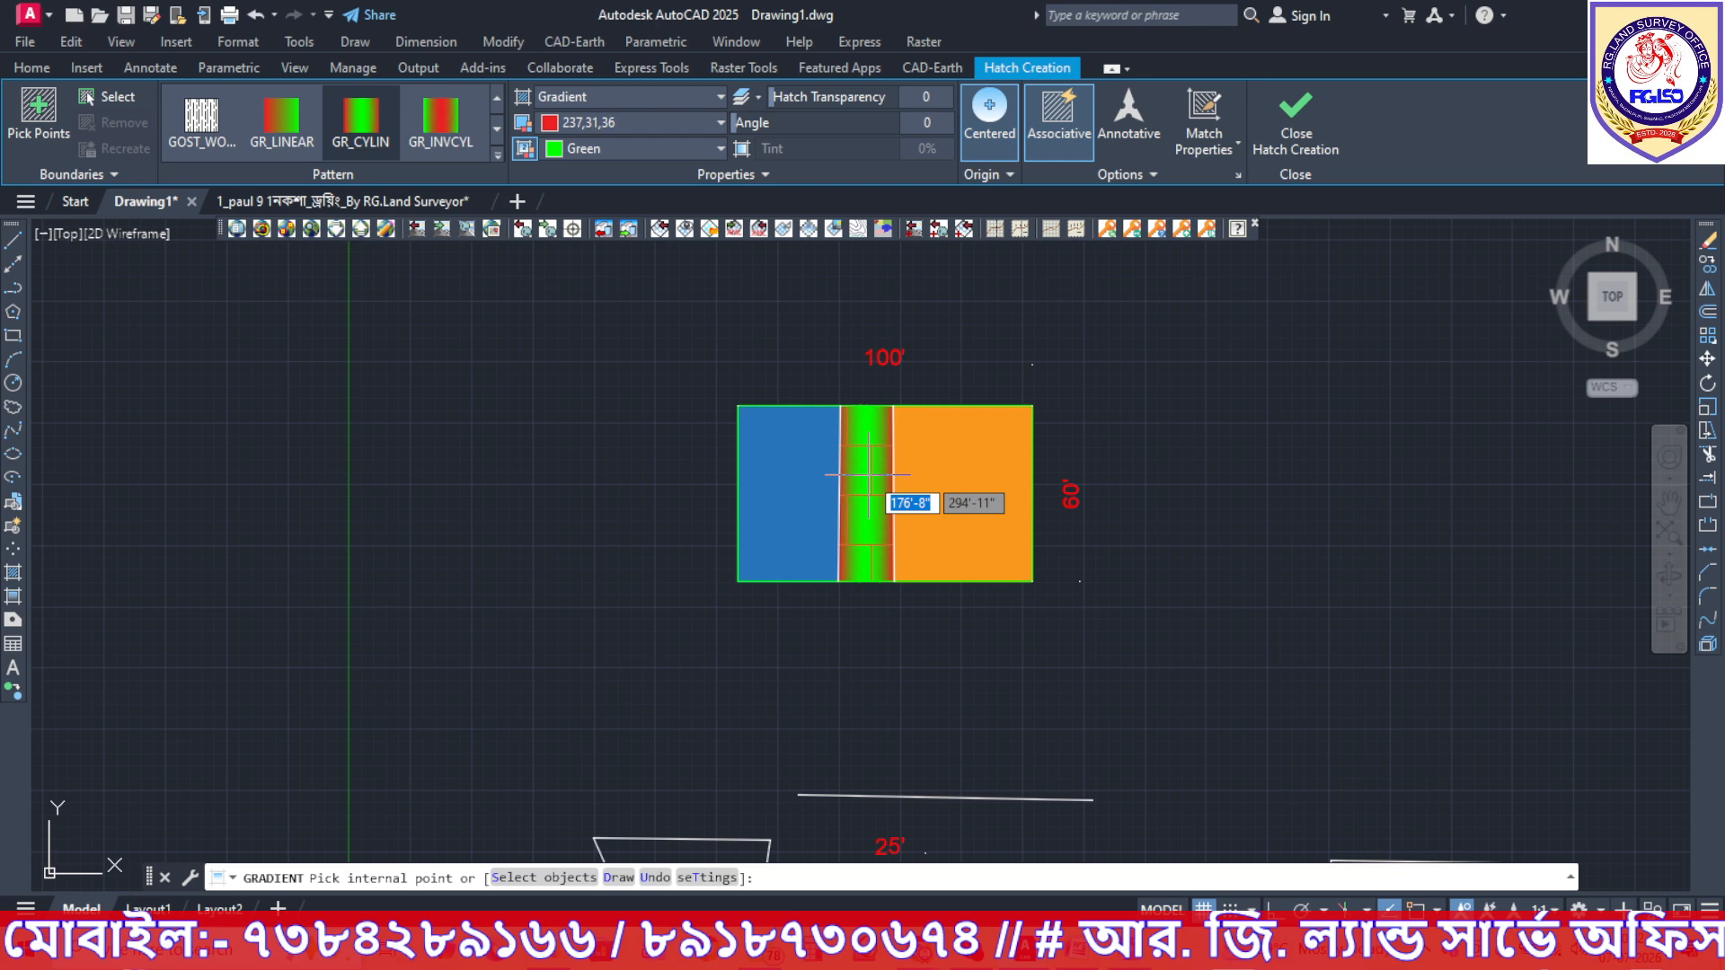
pyautogui.click(868, 514)
pyautogui.press('Escape')
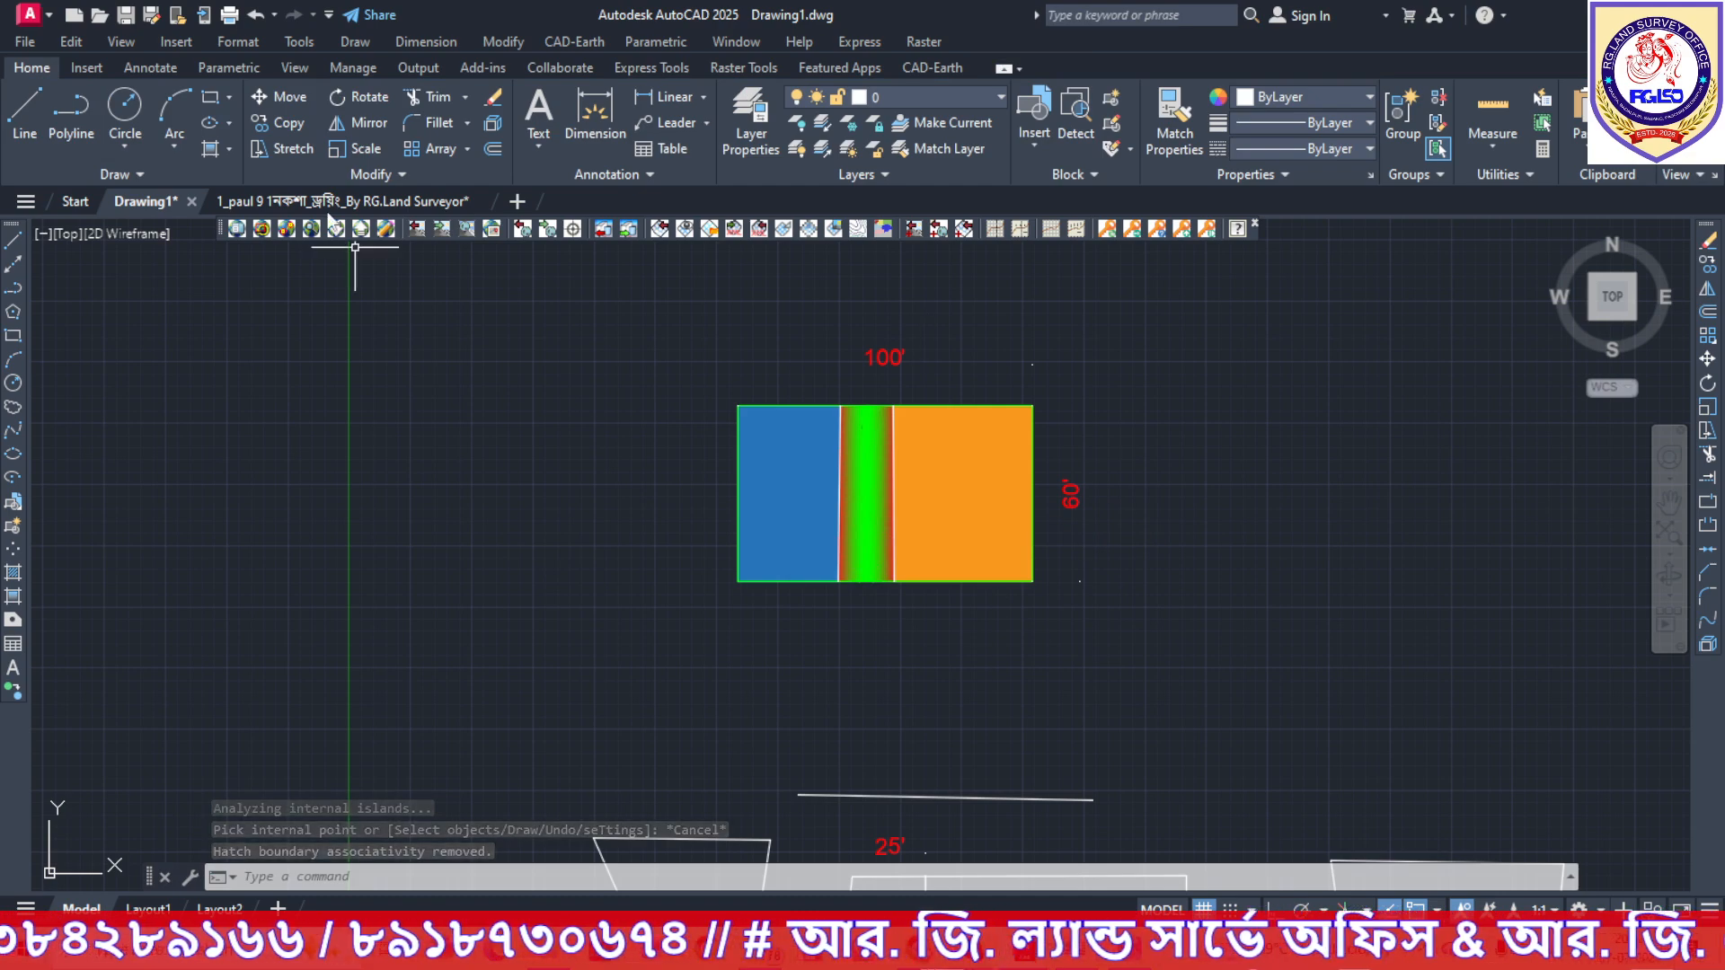
# Move the coloured plot with its 100' and 60' dimensions about 175' to the right, using its upper-left corner as base point.
pyautogui.moveTo(337, 203)
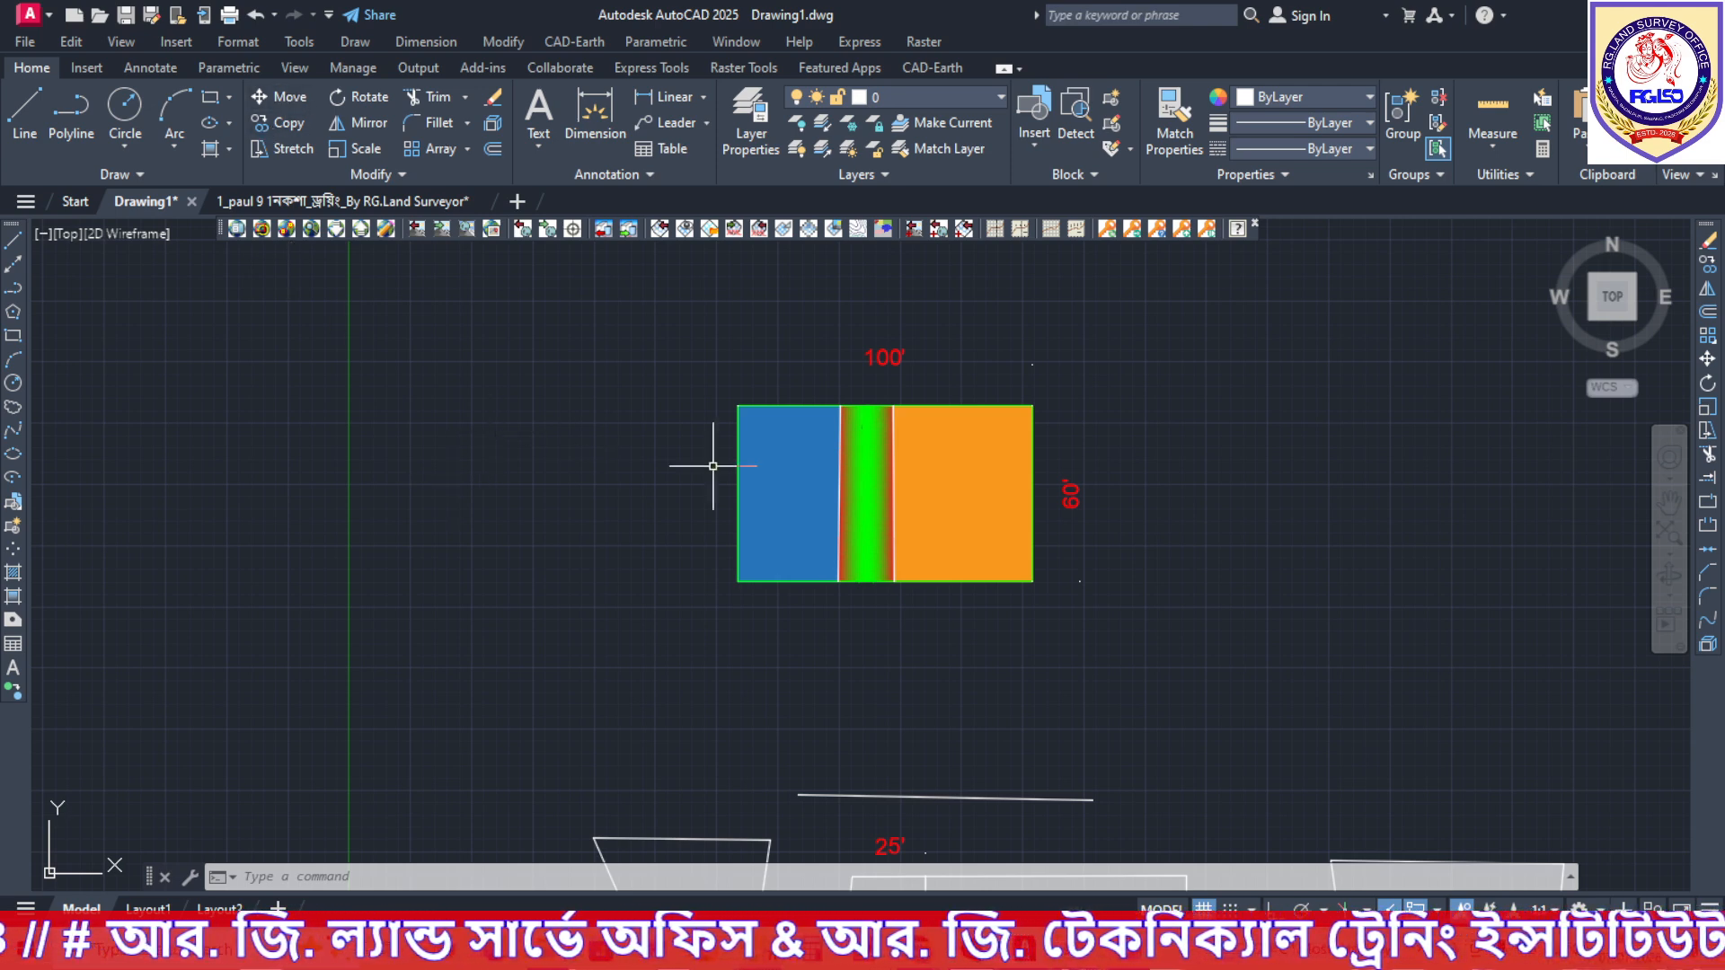
pyautogui.moveTo(683, 378)
pyautogui.mouseDown()
pyautogui.moveTo(955, 539)
pyautogui.moveTo(750, 474)
pyautogui.mouseUp()
pyautogui.click(660, 284)
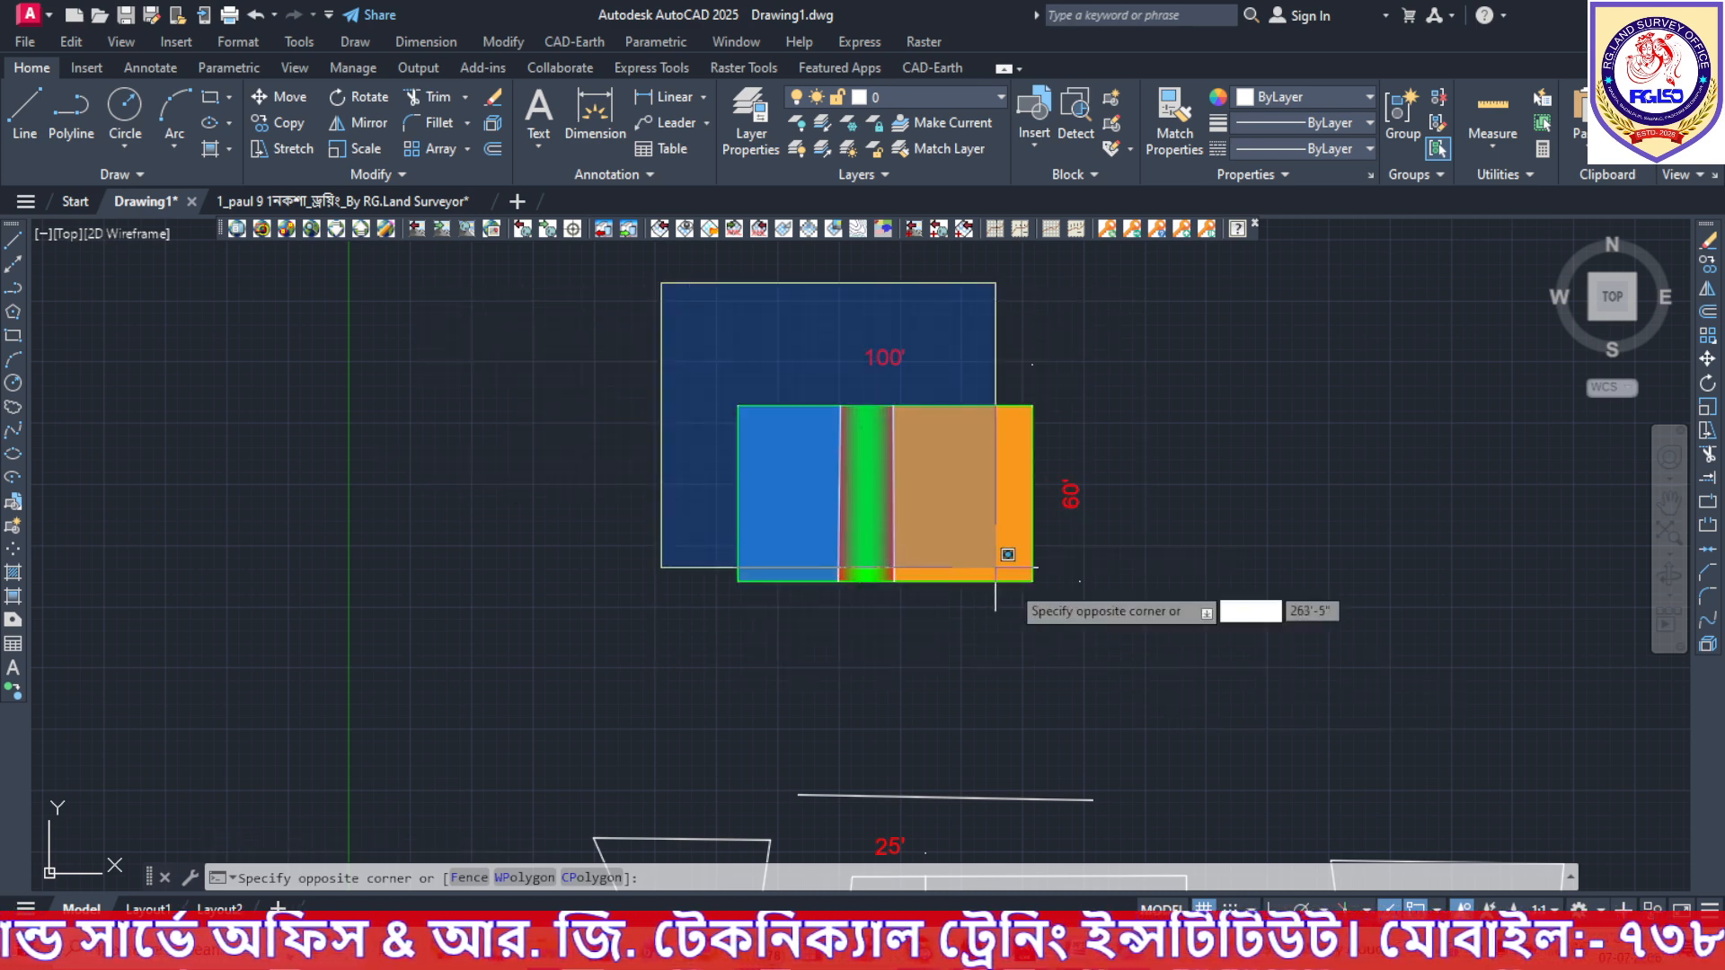
pyautogui.click(1191, 700)
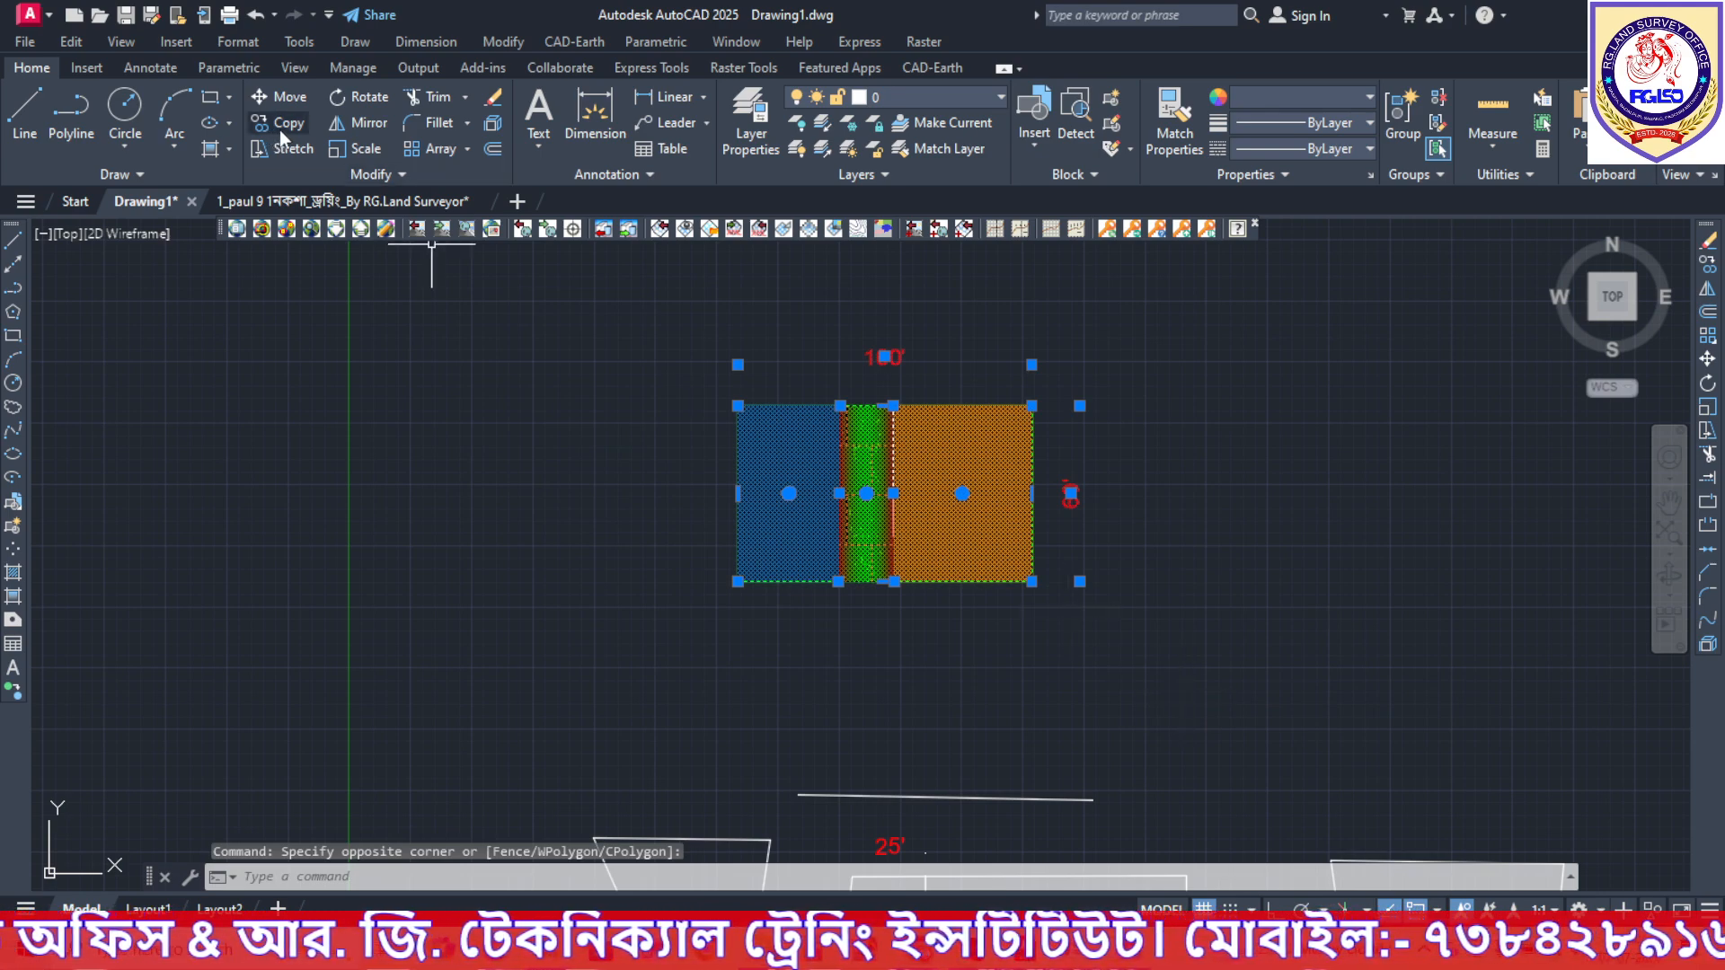
pyautogui.click(285, 99)
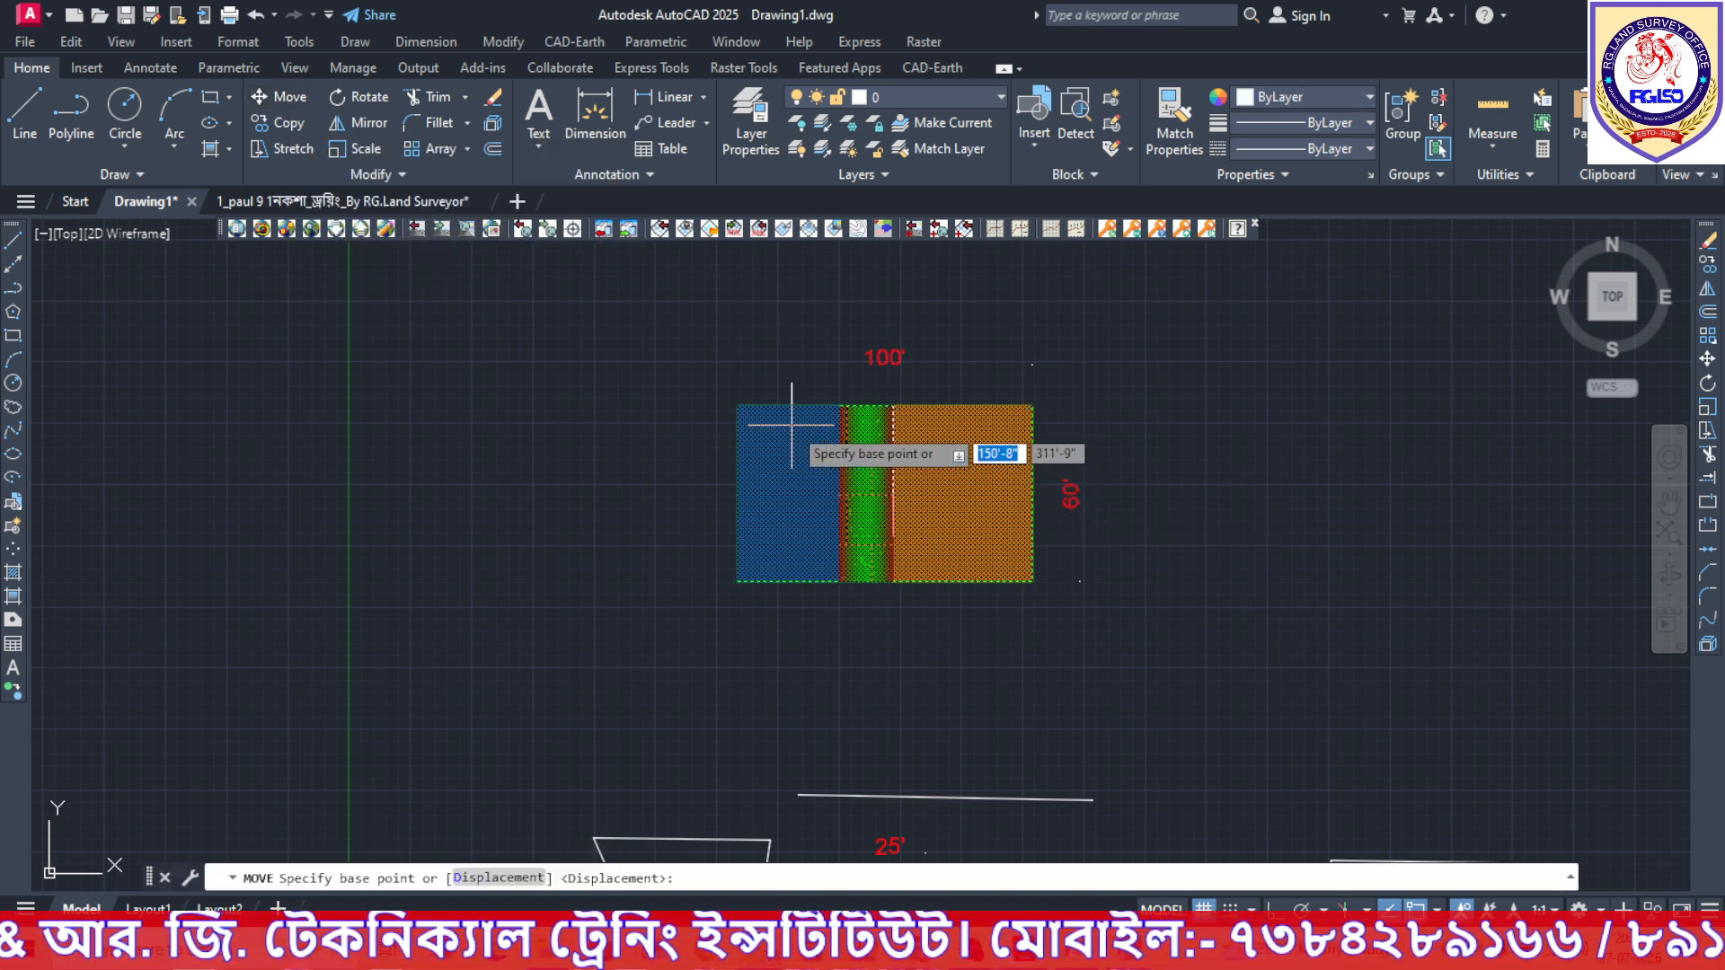
pyautogui.click(738, 405)
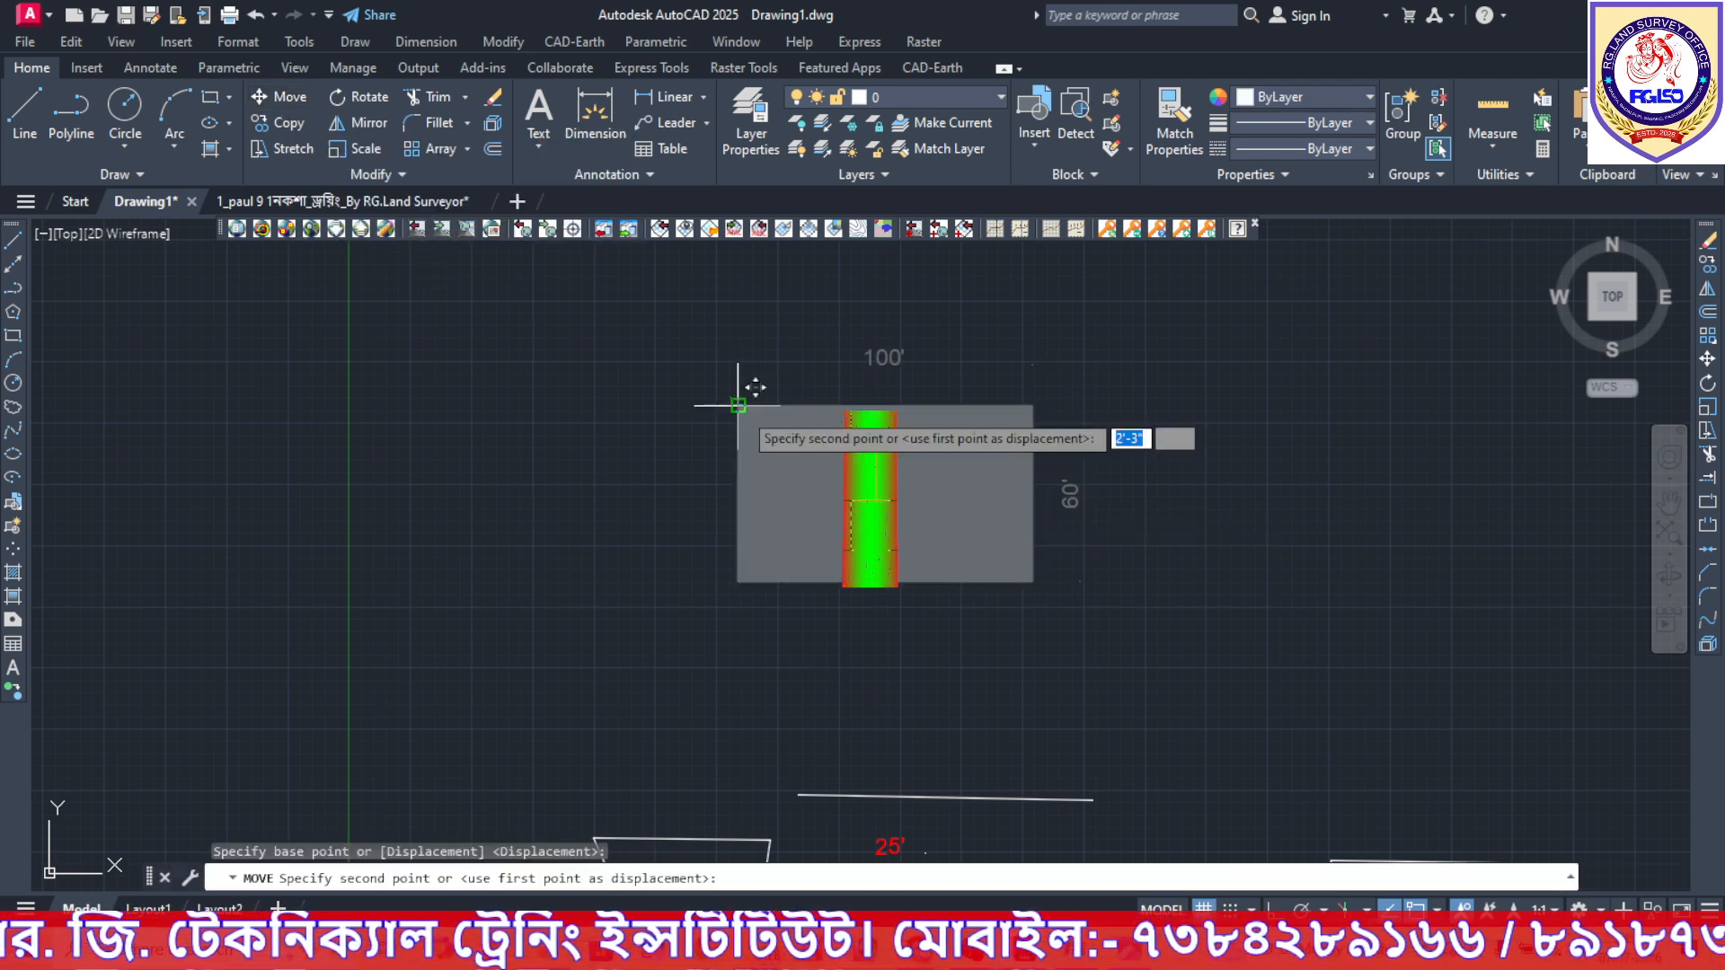
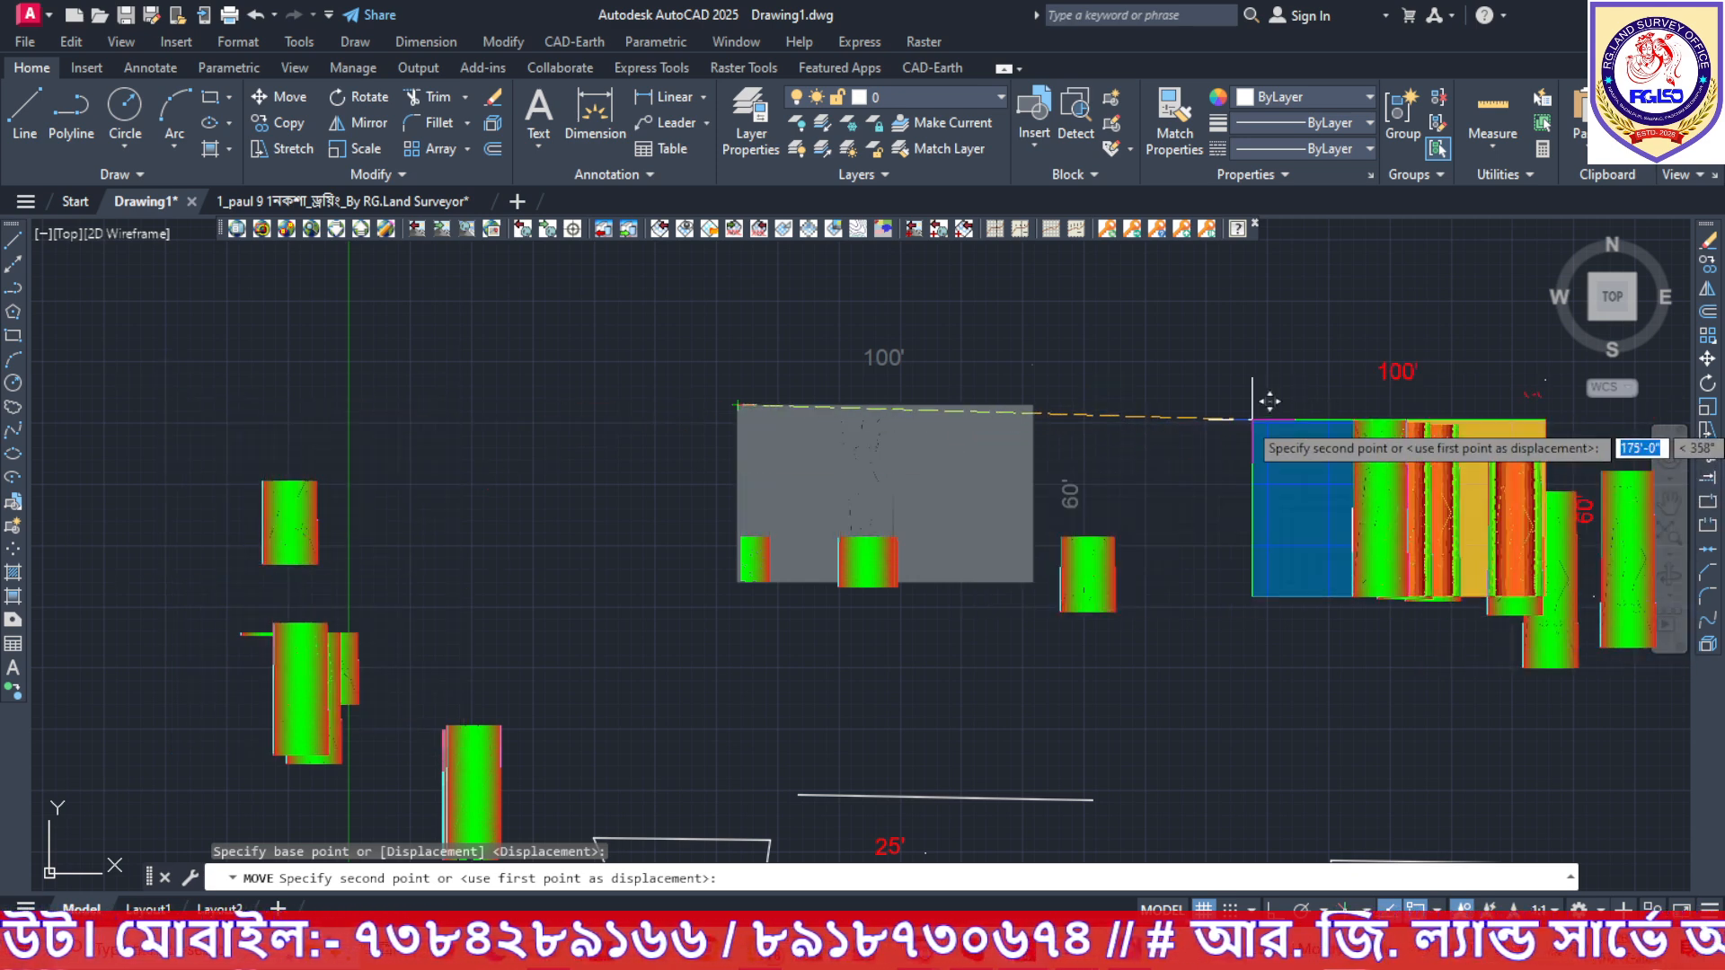
pyautogui.click(1252, 419)
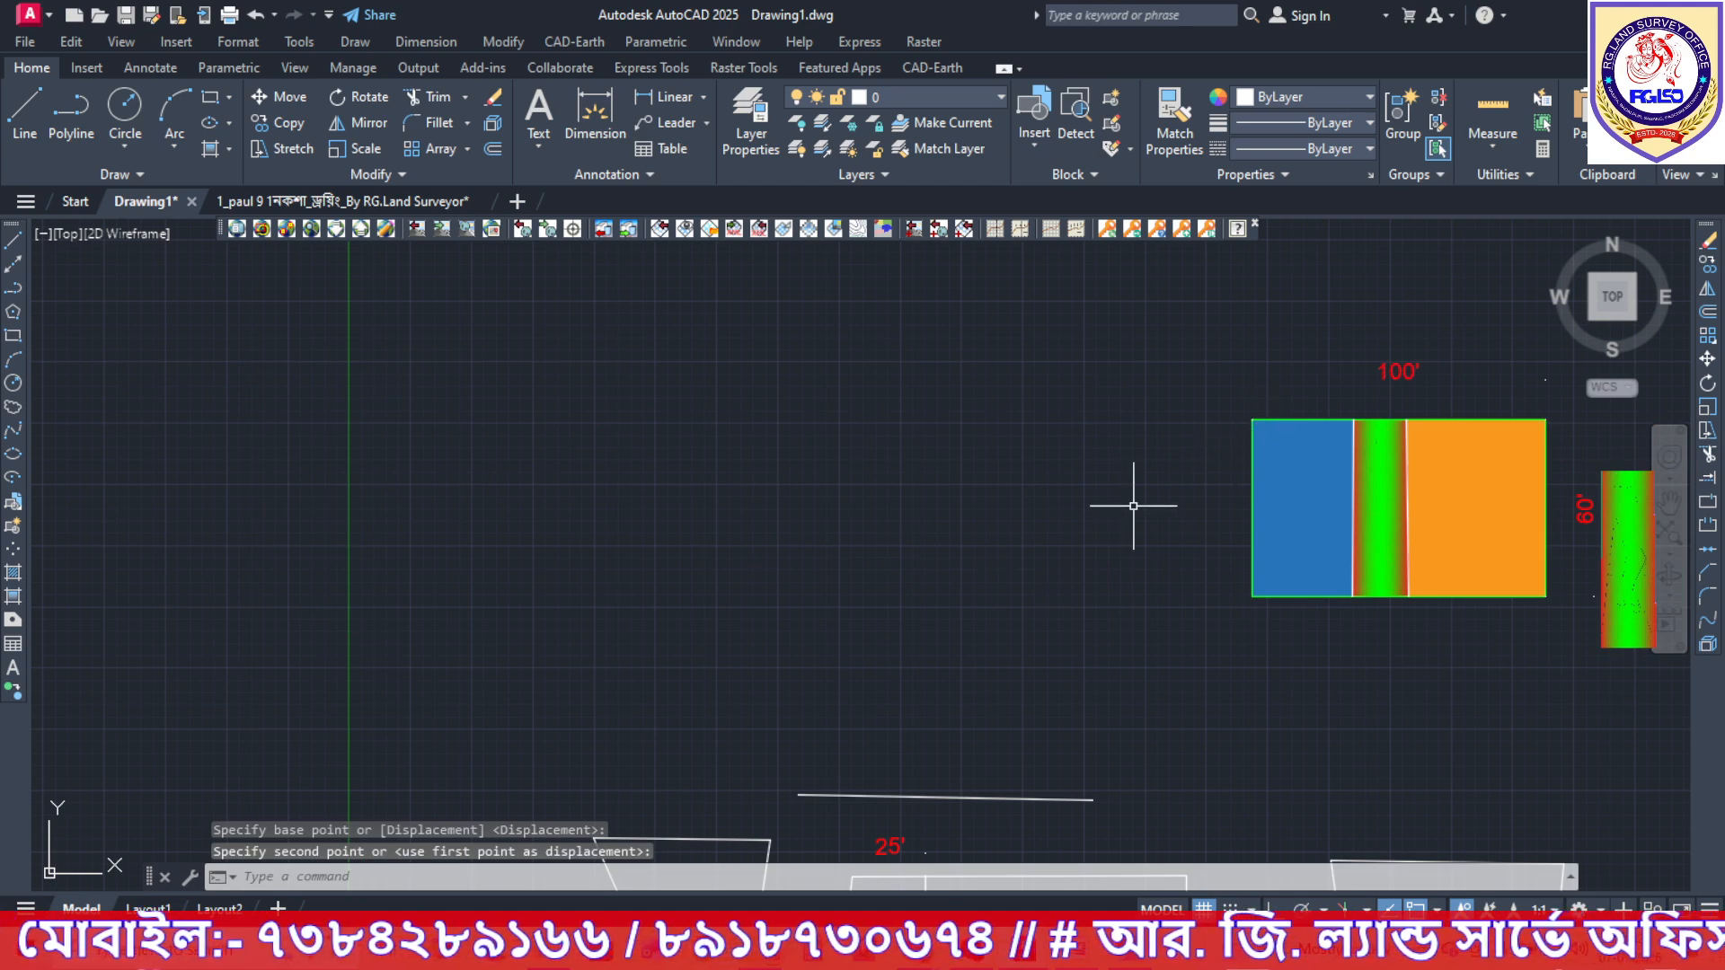
pyautogui.scroll(-3, 1134, 506)
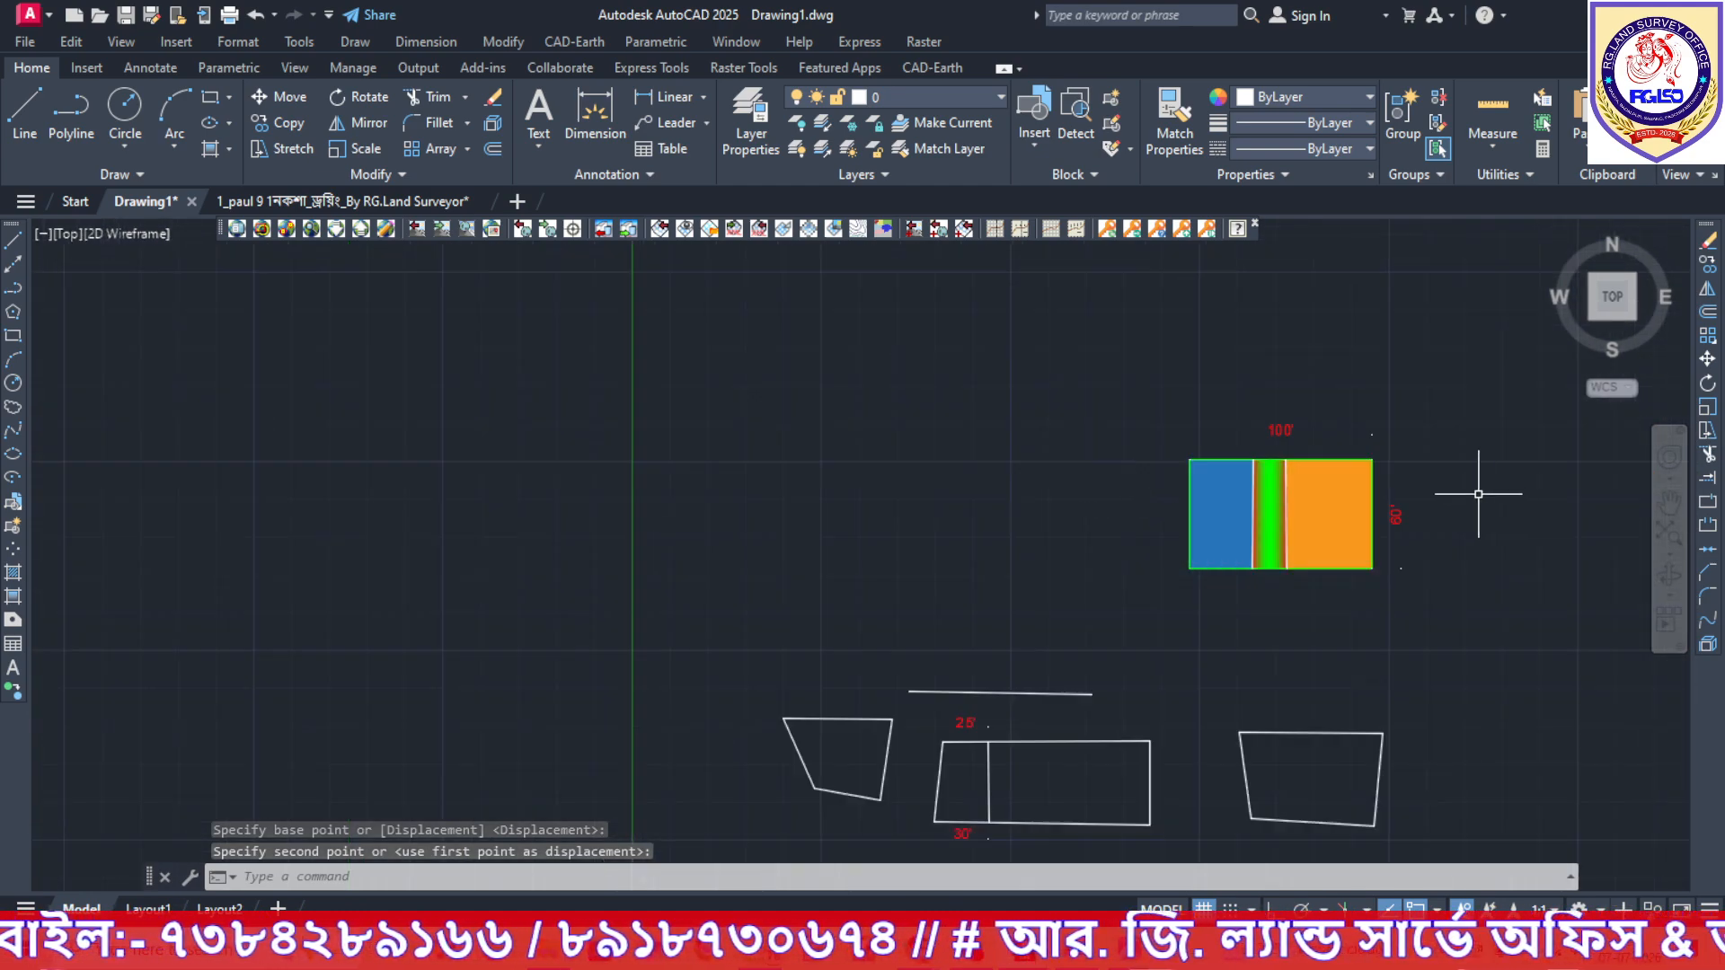
pyautogui.scroll(2, 1486, 495)
pyautogui.scroll(-2, 1473, 497)
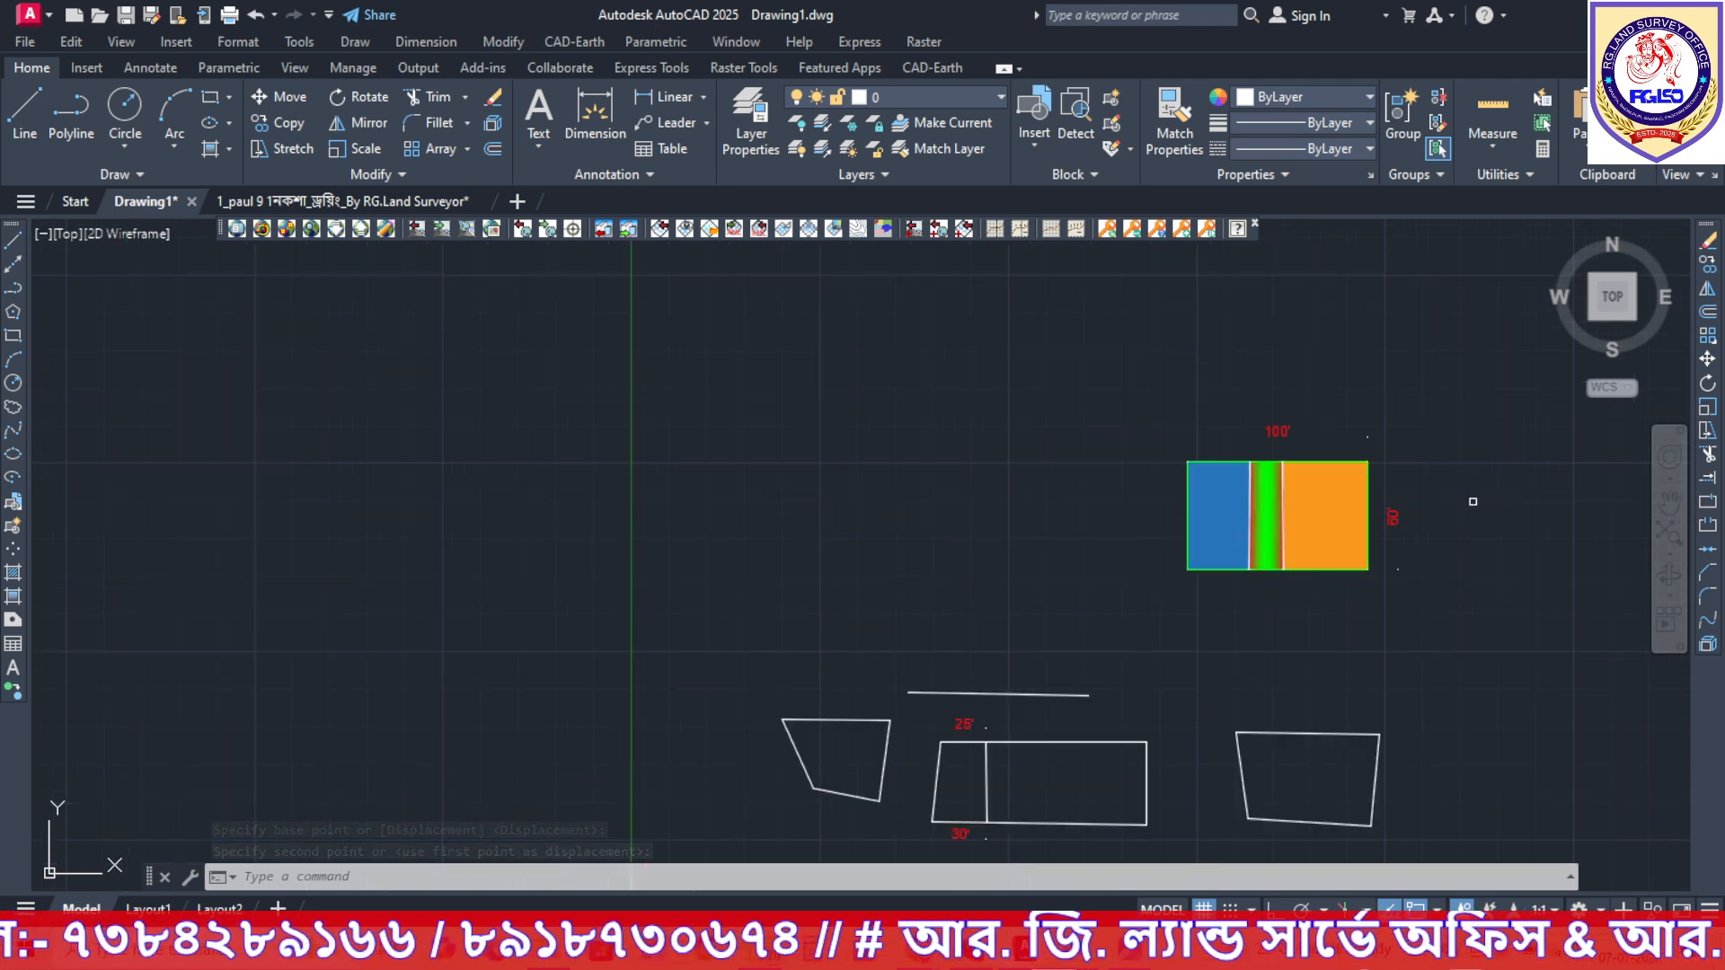
# Copy the coloured plot with its dimensions by the left divider's upper end: about 239' left, above that copy, above the original, and farther right.
pyautogui.moveTo(1425, 504); pyautogui.dragTo(1271, 504, button='middle')
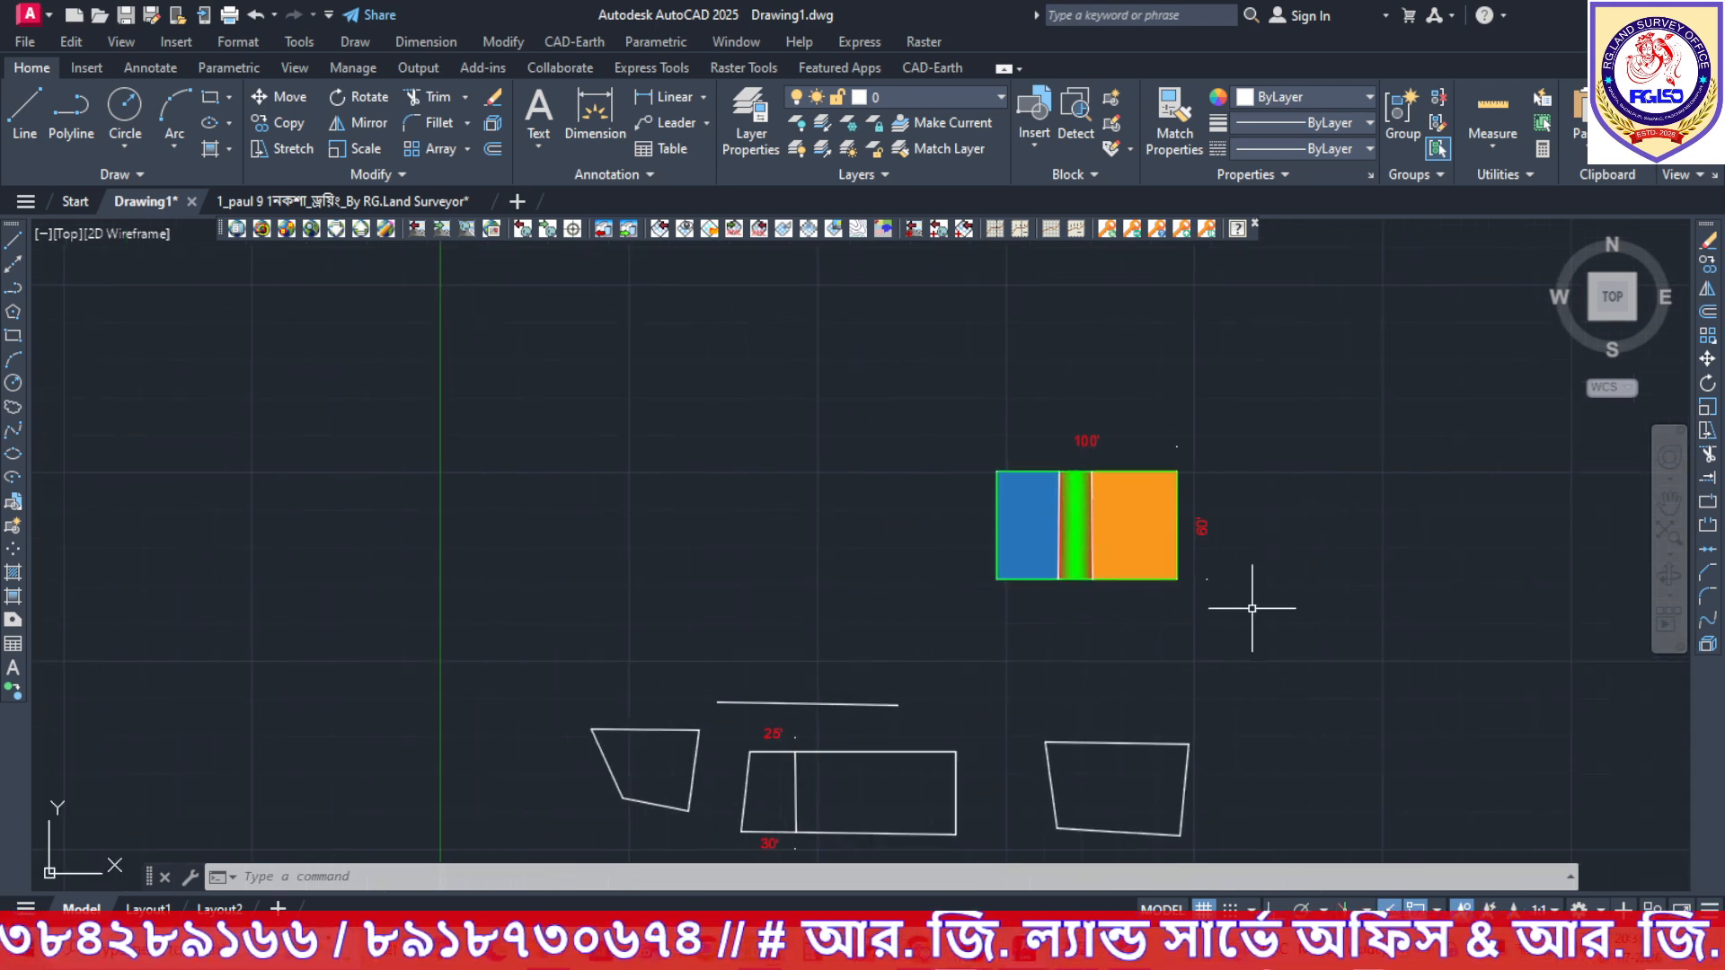
pyautogui.scroll(2, 1251, 586)
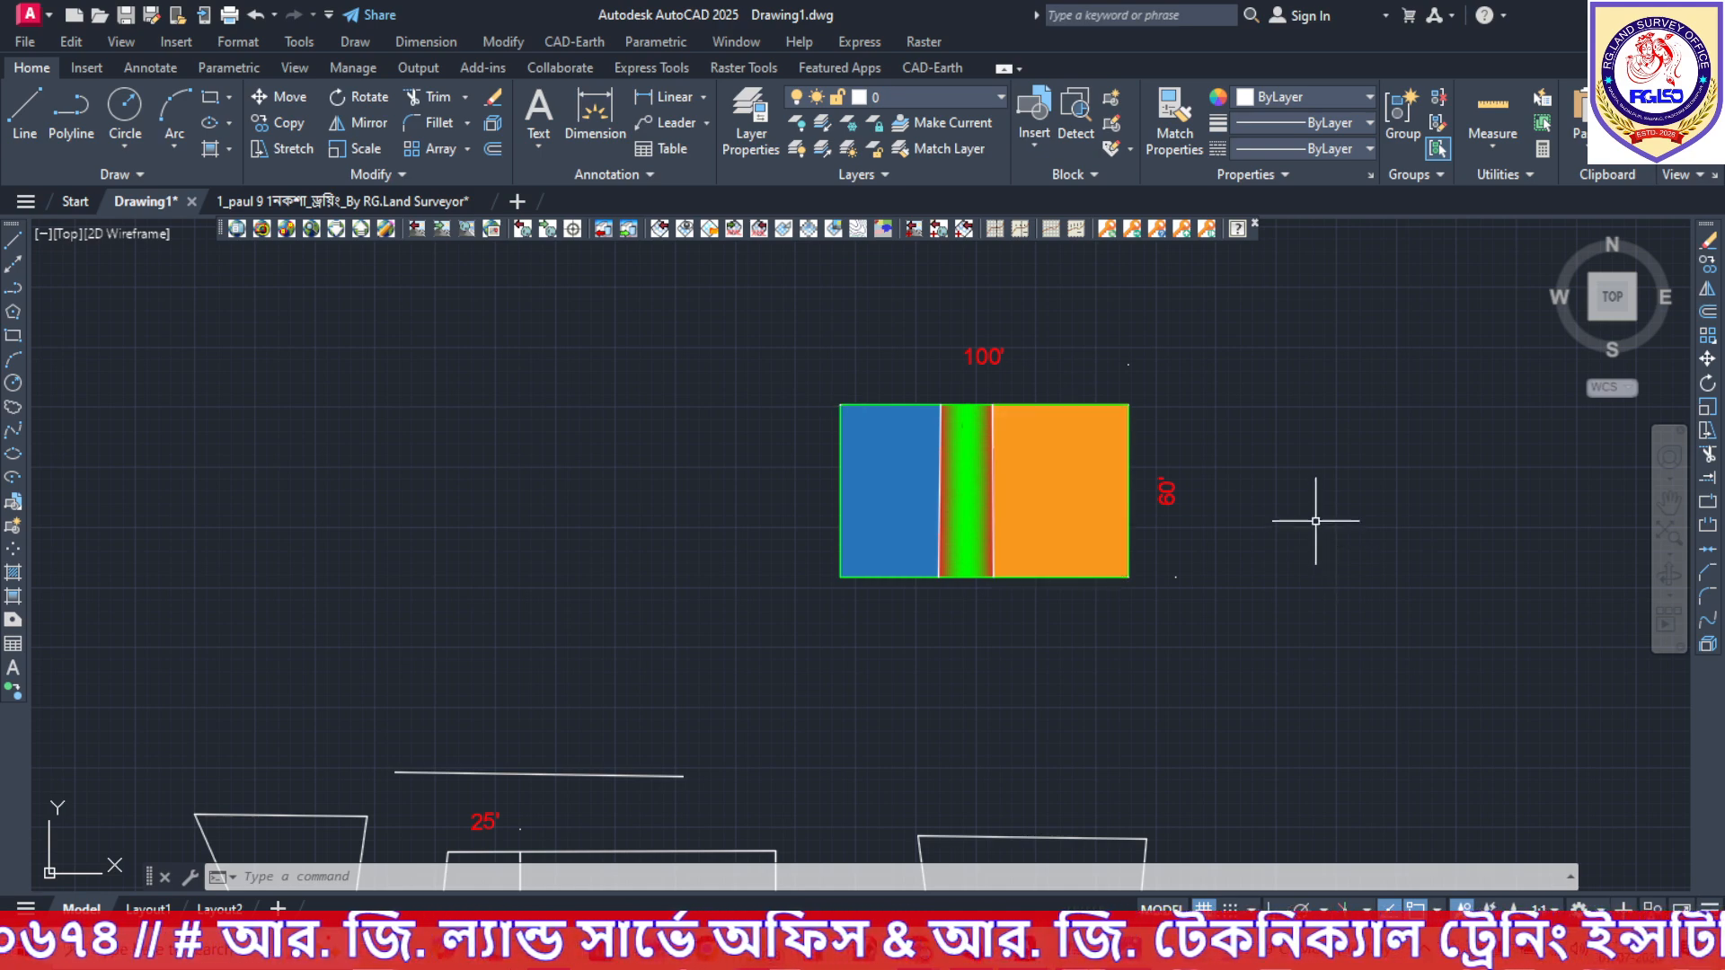
pyautogui.scroll(-2, 1316, 522)
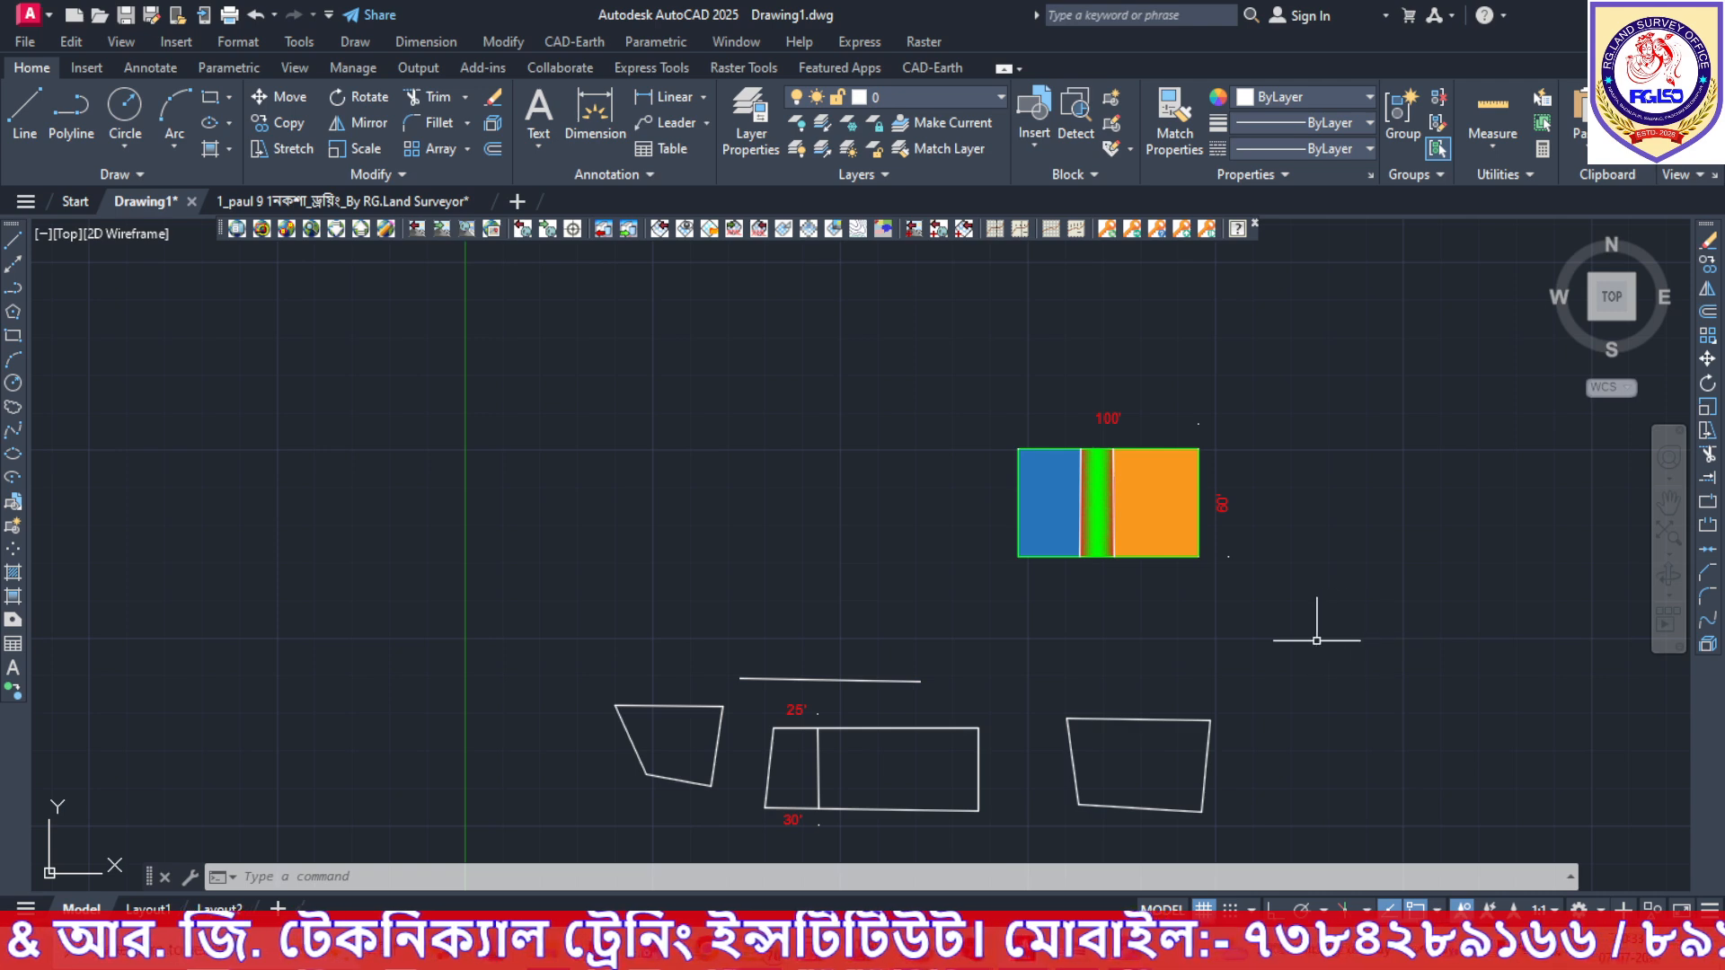
pyautogui.moveTo(1316, 641)
pyautogui.mouseDown(button='middle')
pyautogui.moveTo(1274, 558)
pyautogui.moveTo(1240, 613)
pyautogui.mouseUp(button='middle')
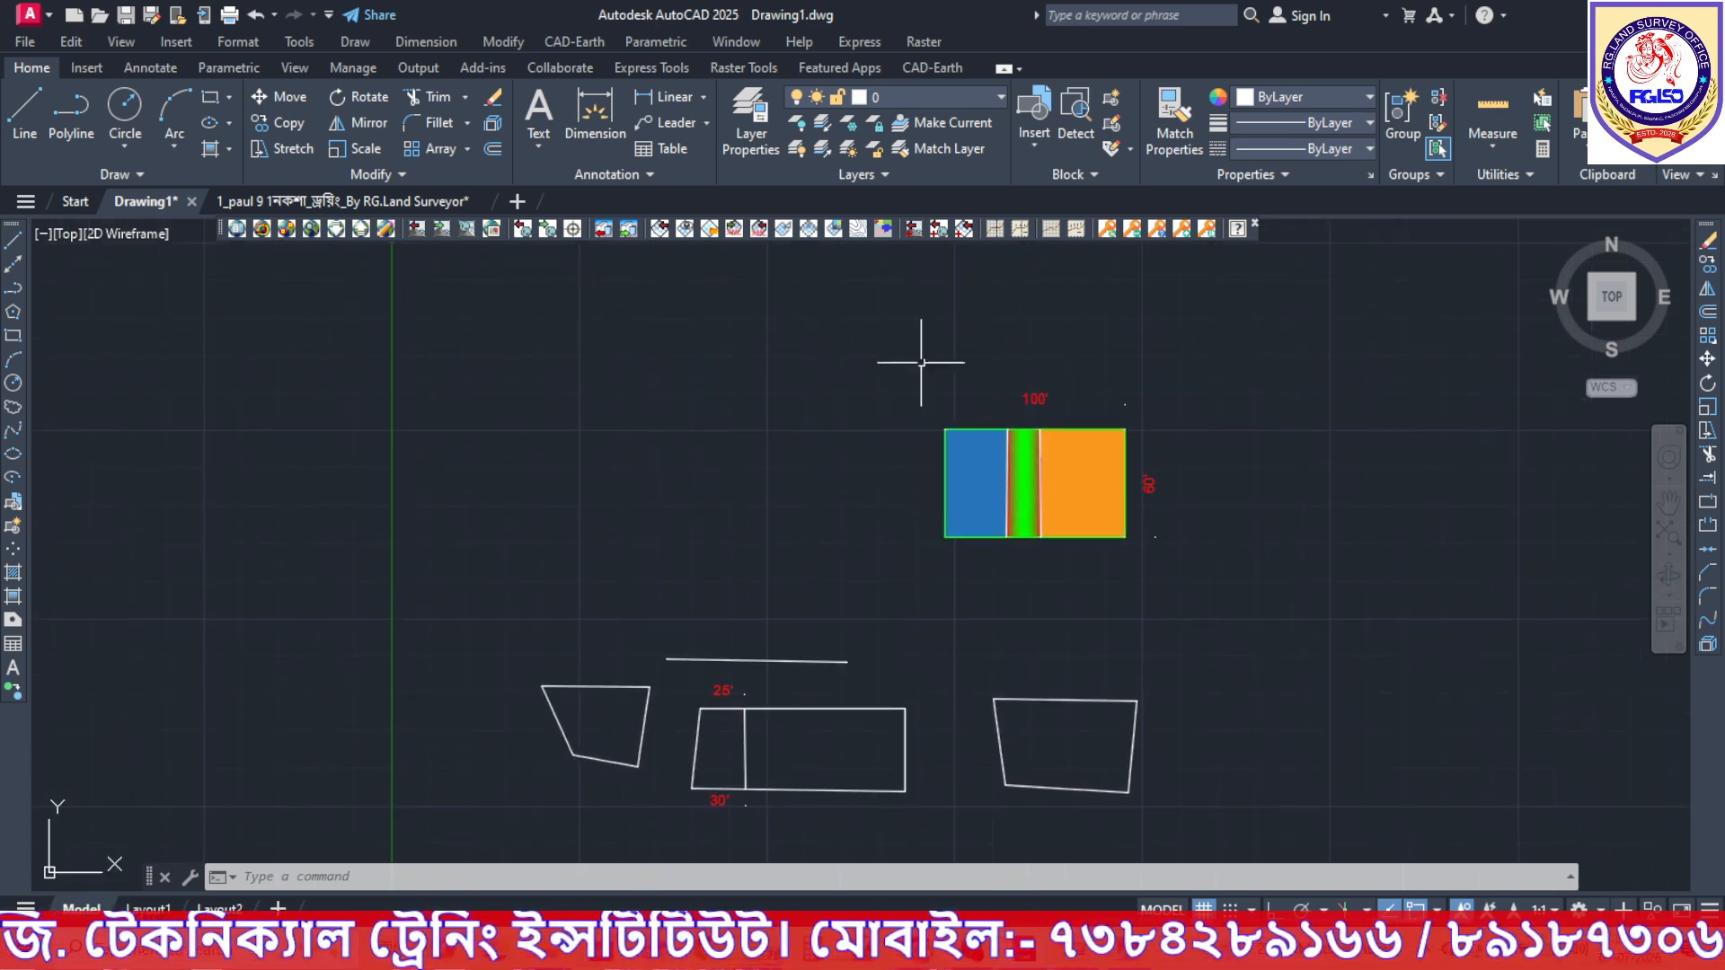
pyautogui.click(864, 326)
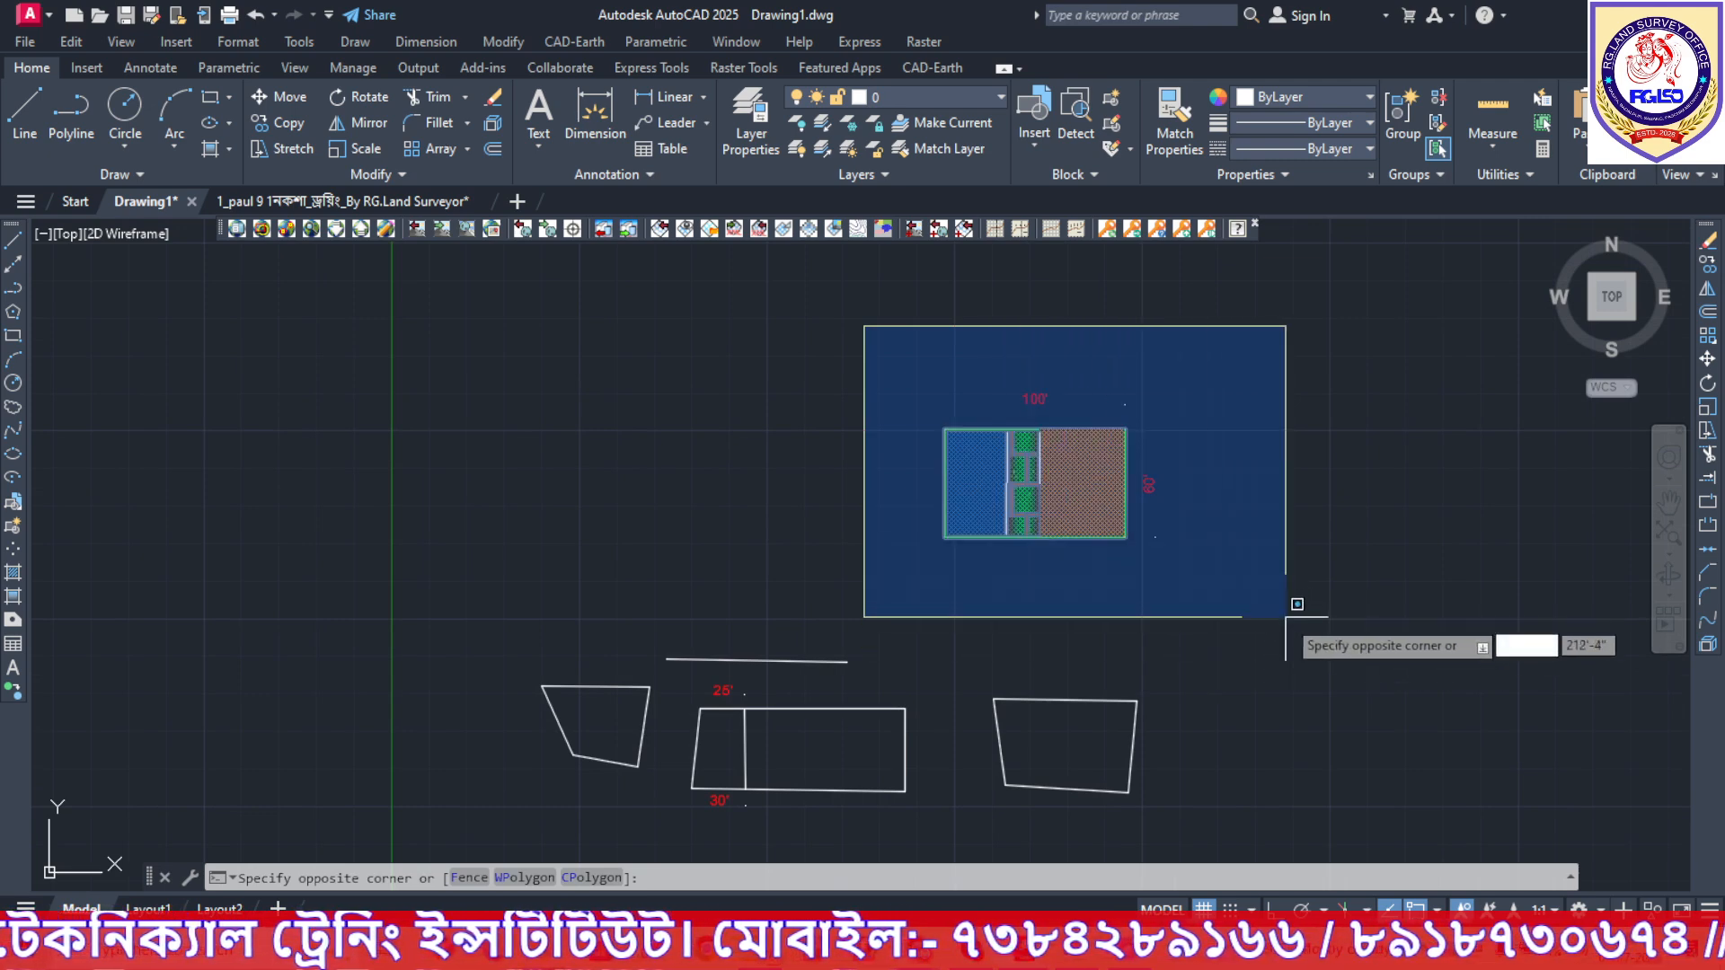
pyautogui.click(1286, 609)
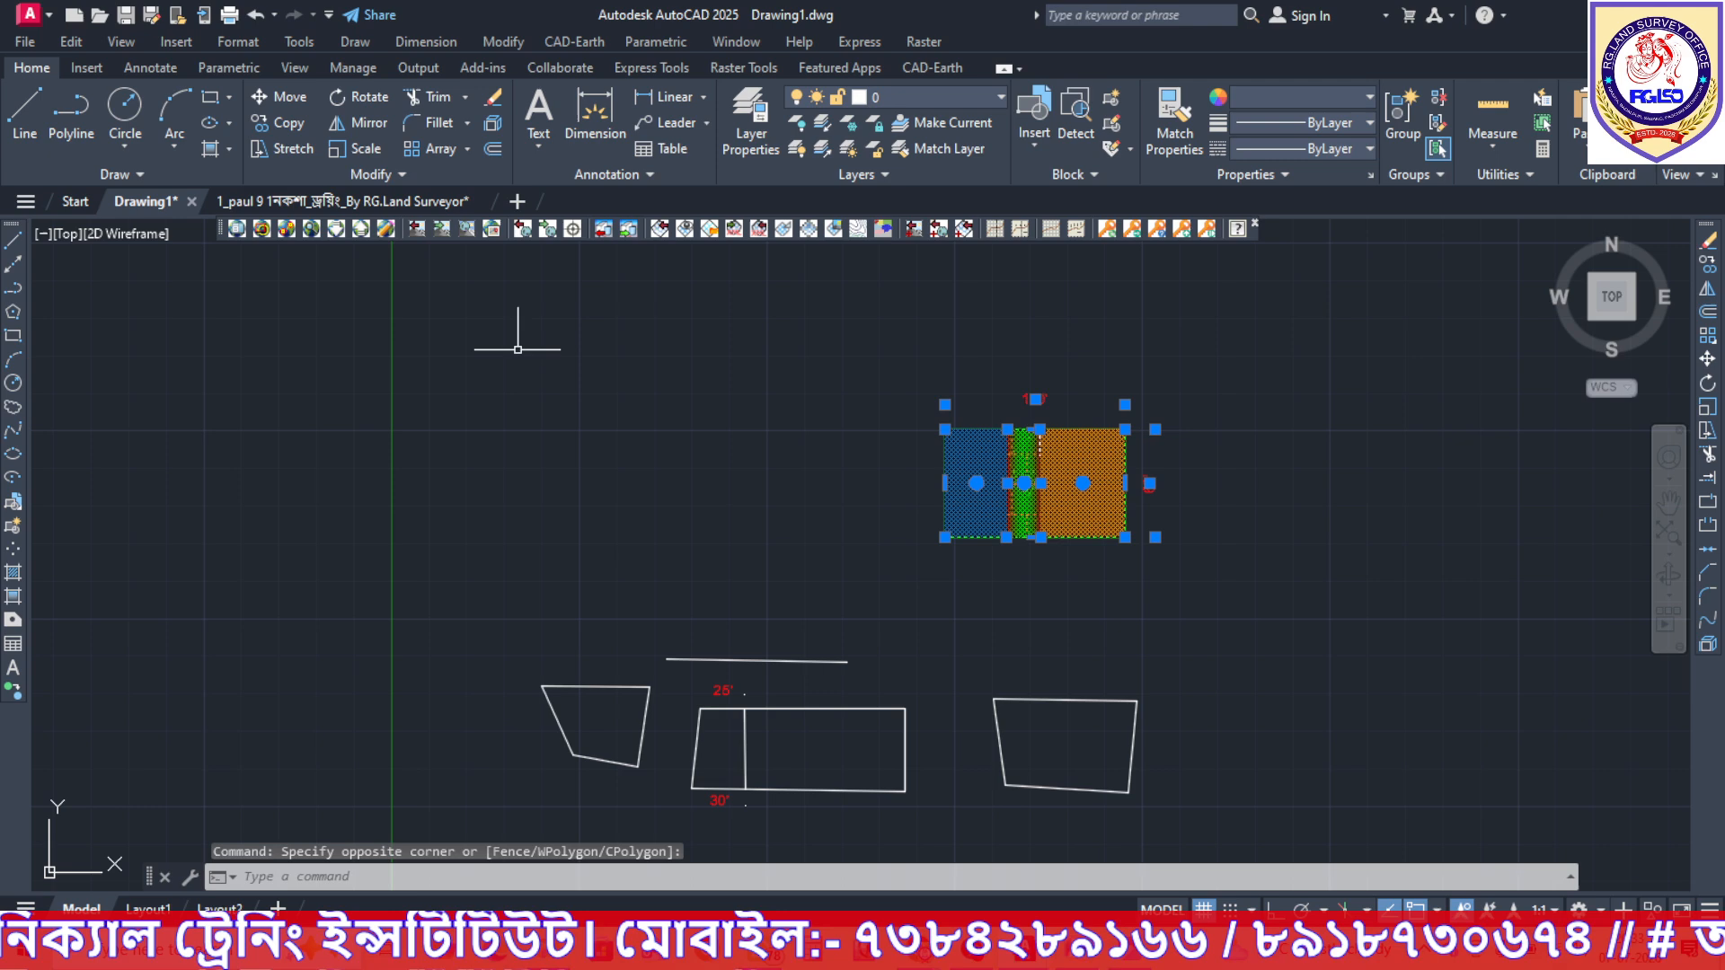
pyautogui.click(290, 128)
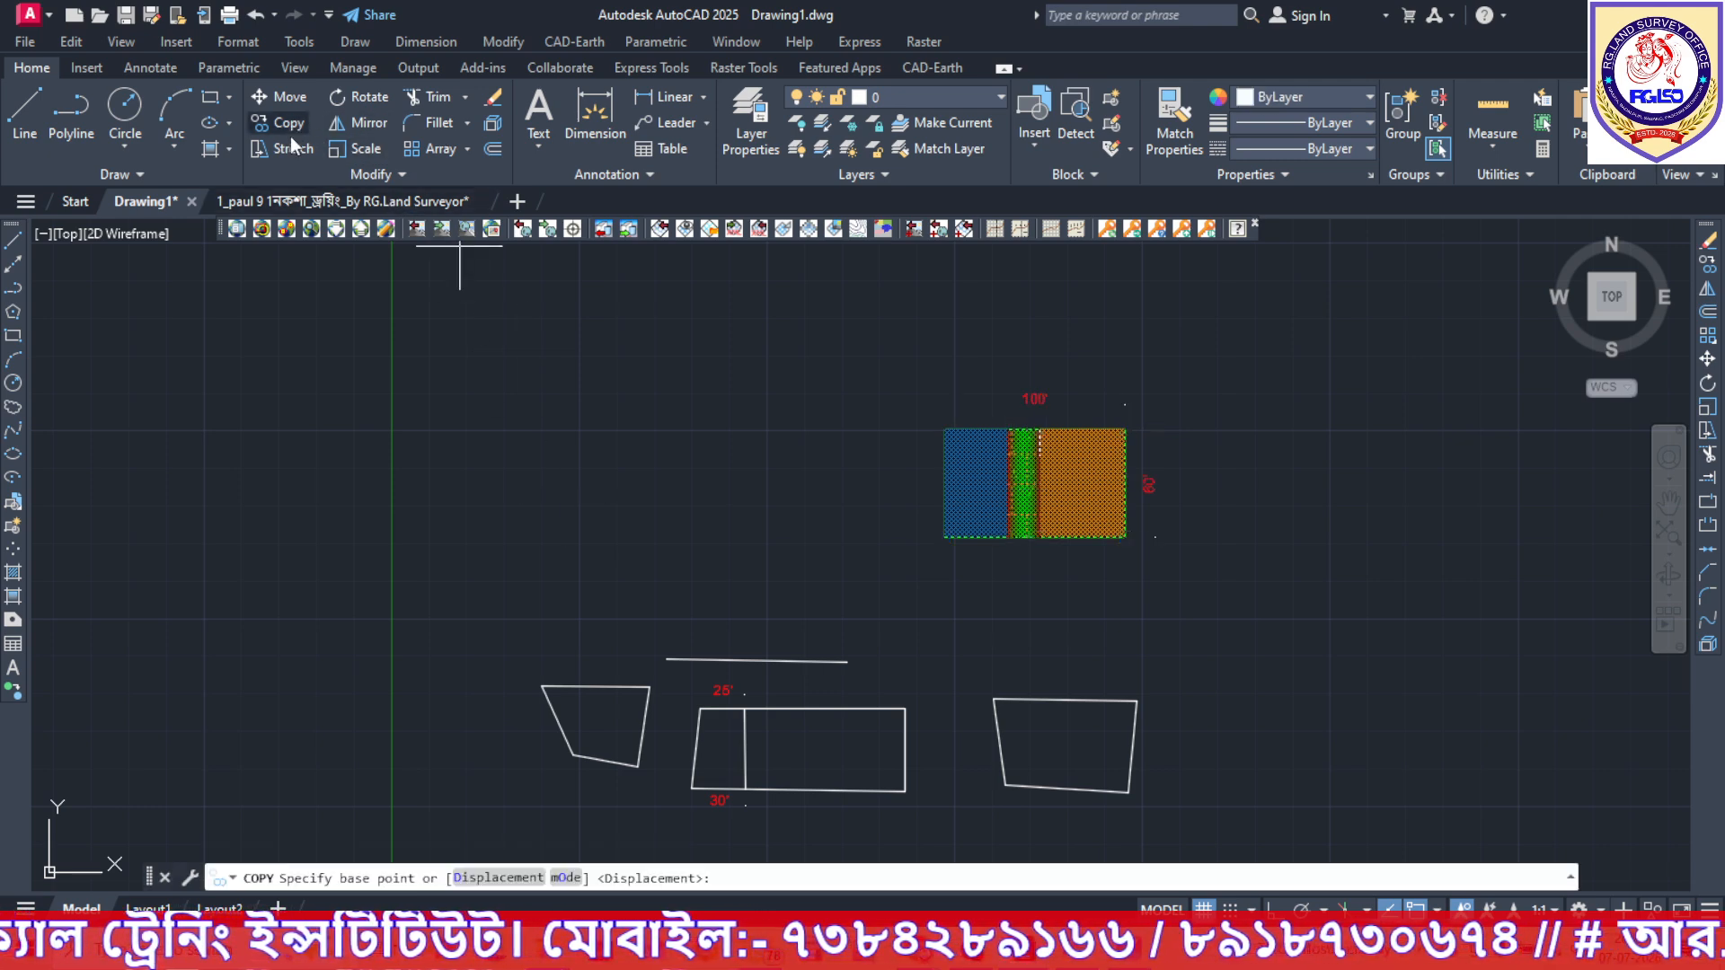
pyautogui.click(1014, 442)
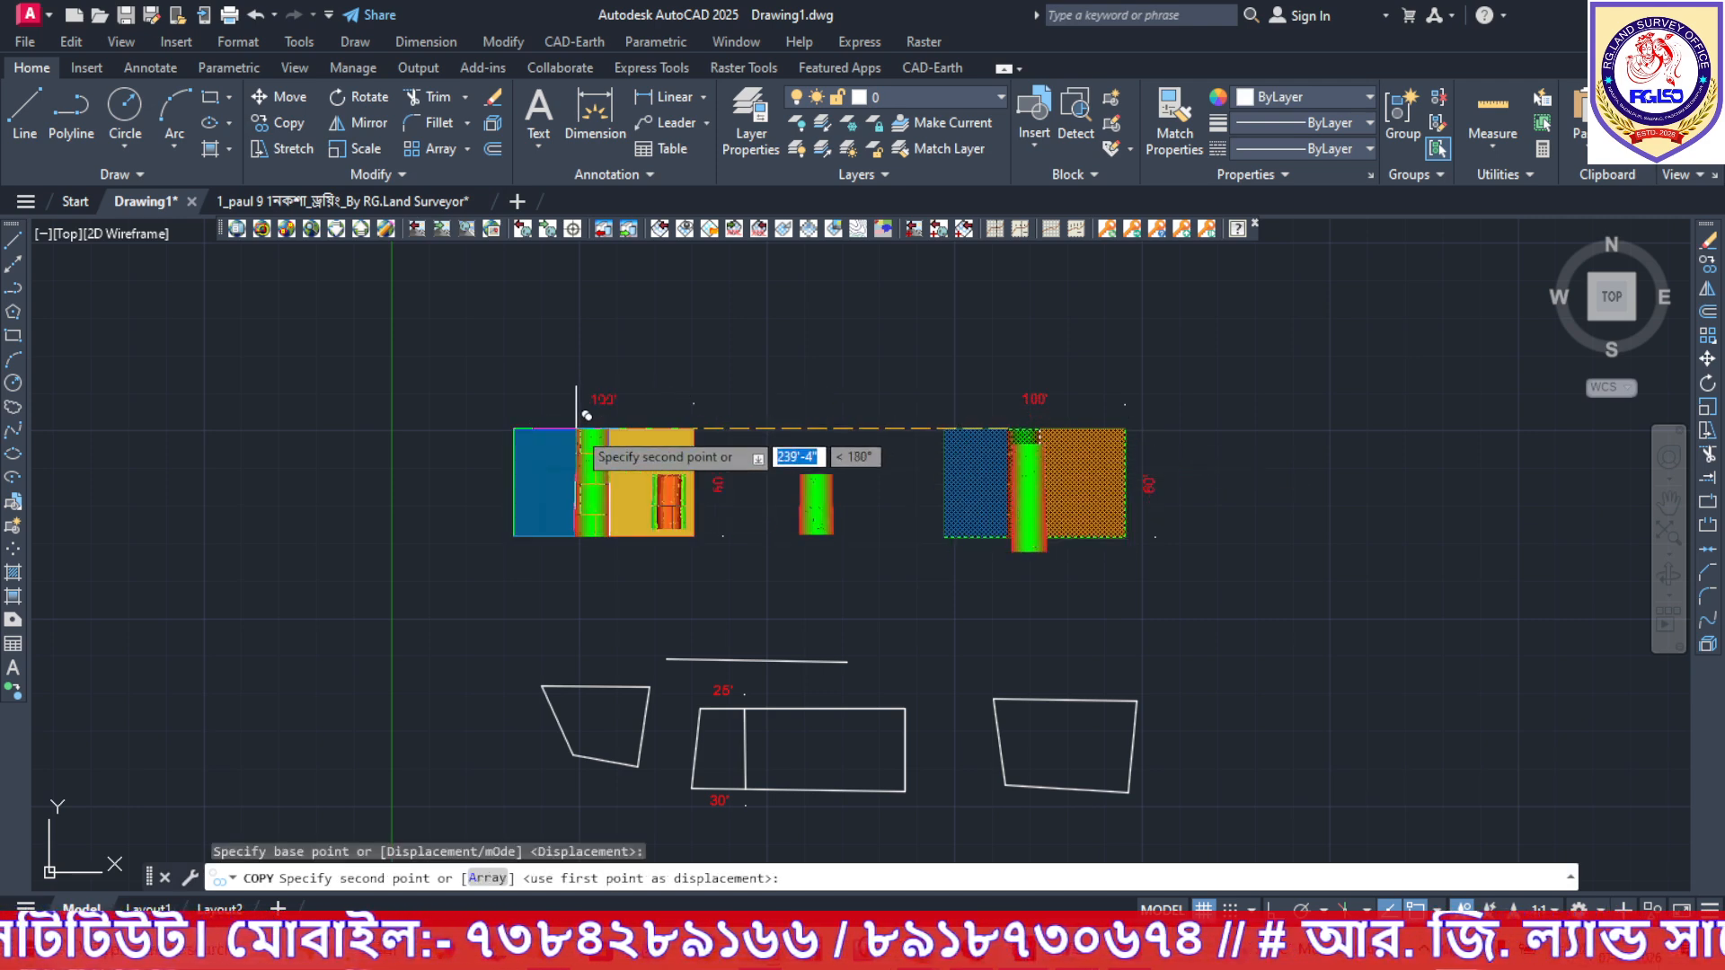
pyautogui.click(576, 426)
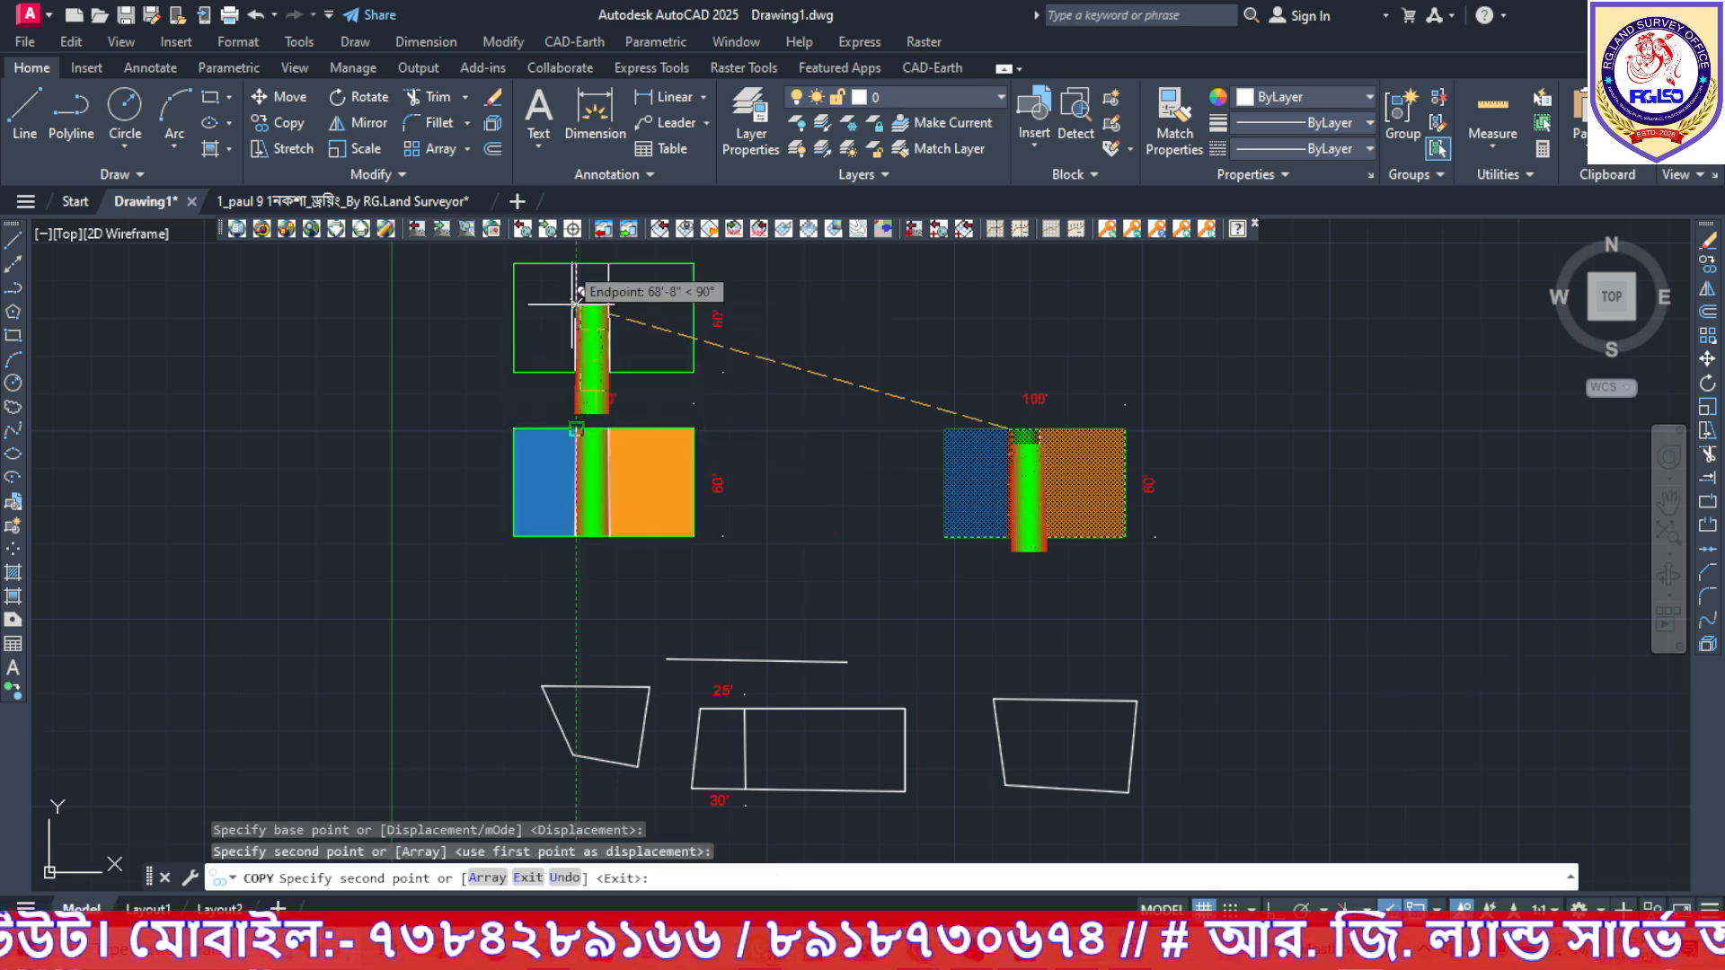
pyautogui.click(576, 262)
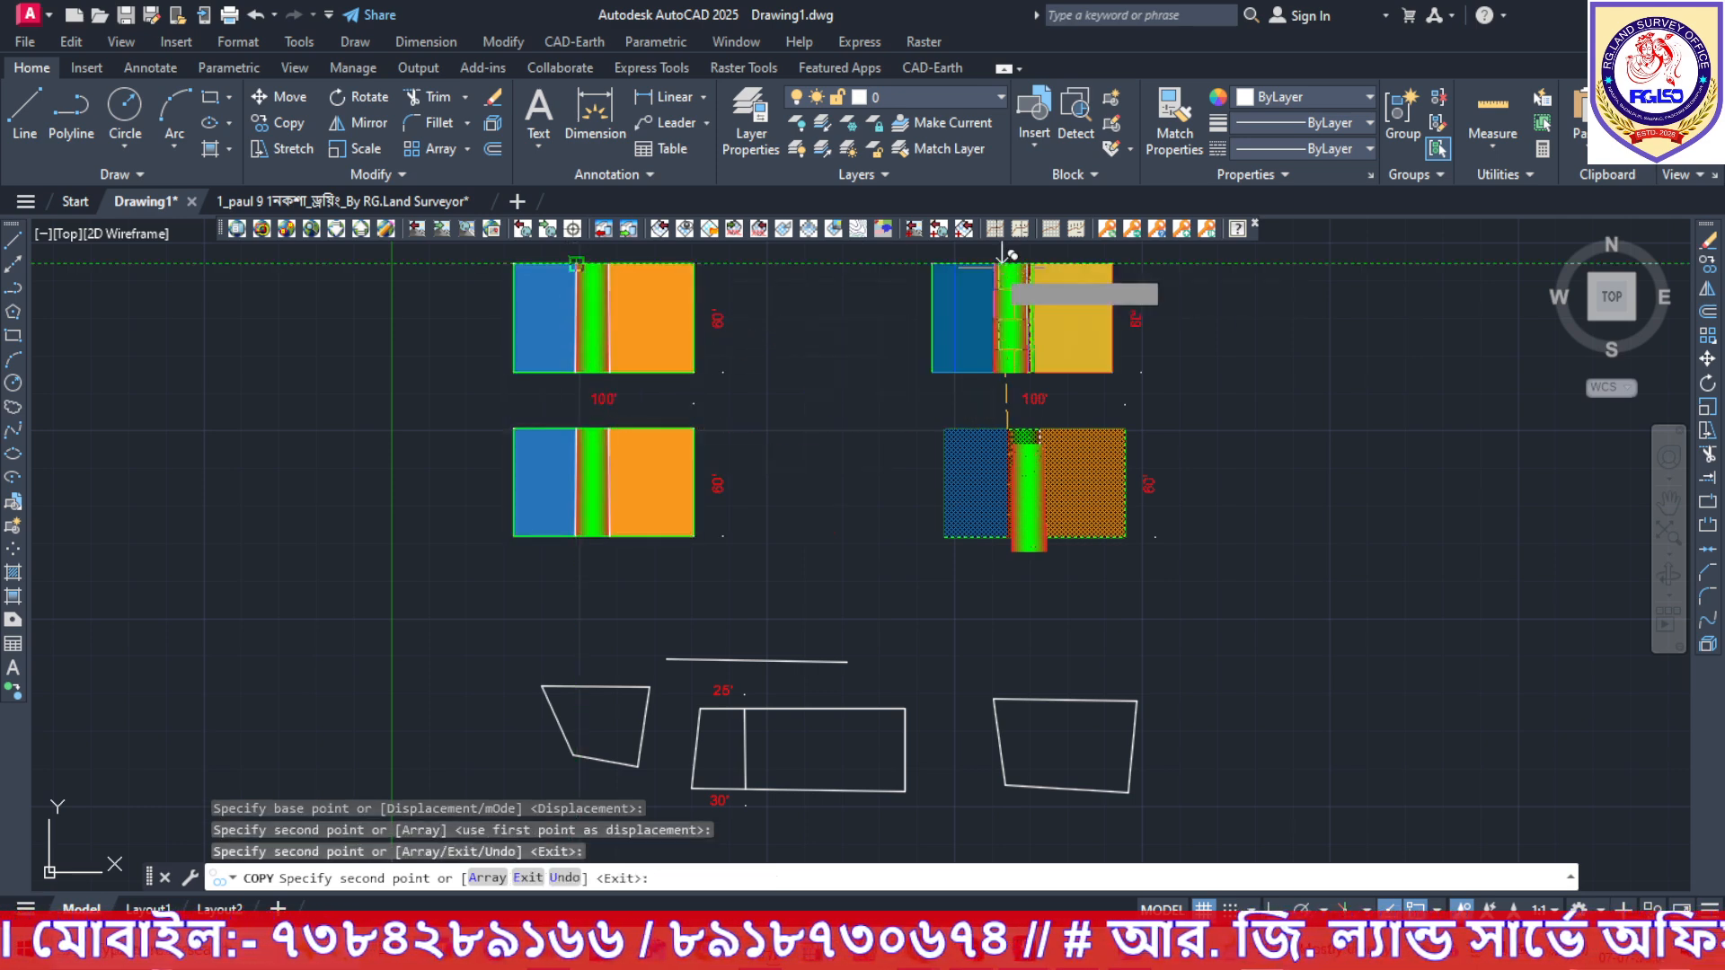
pyautogui.click(995, 263)
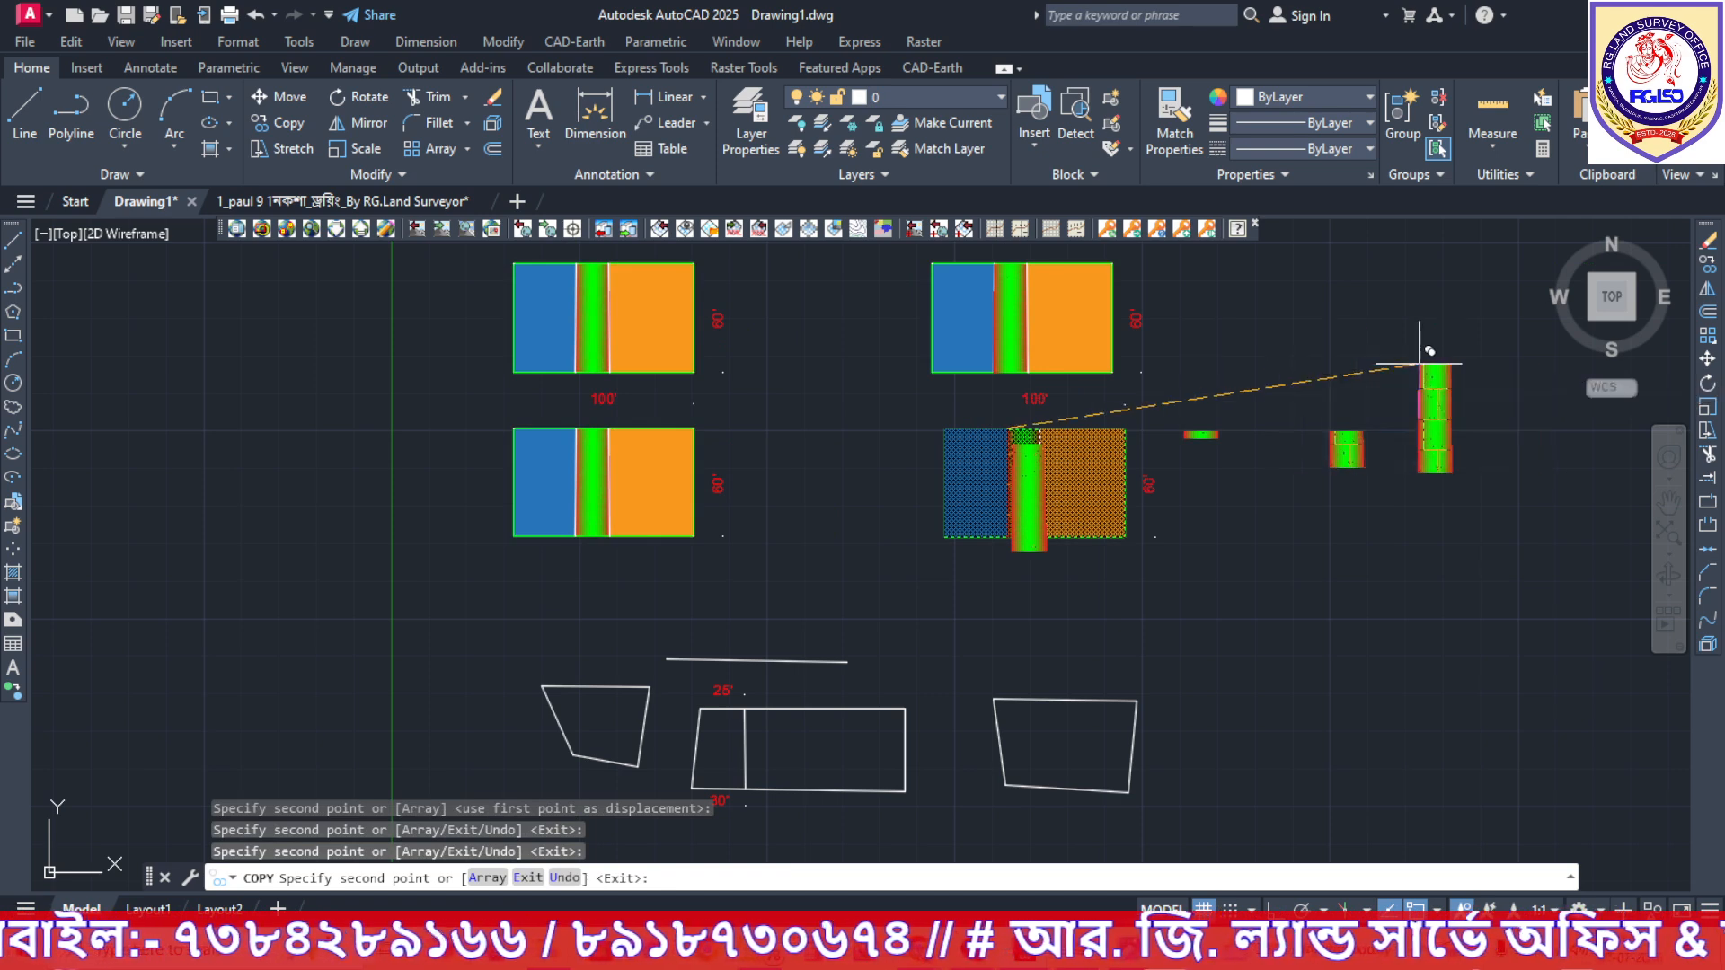
pyautogui.click(1418, 363)
pyautogui.press('Escape')
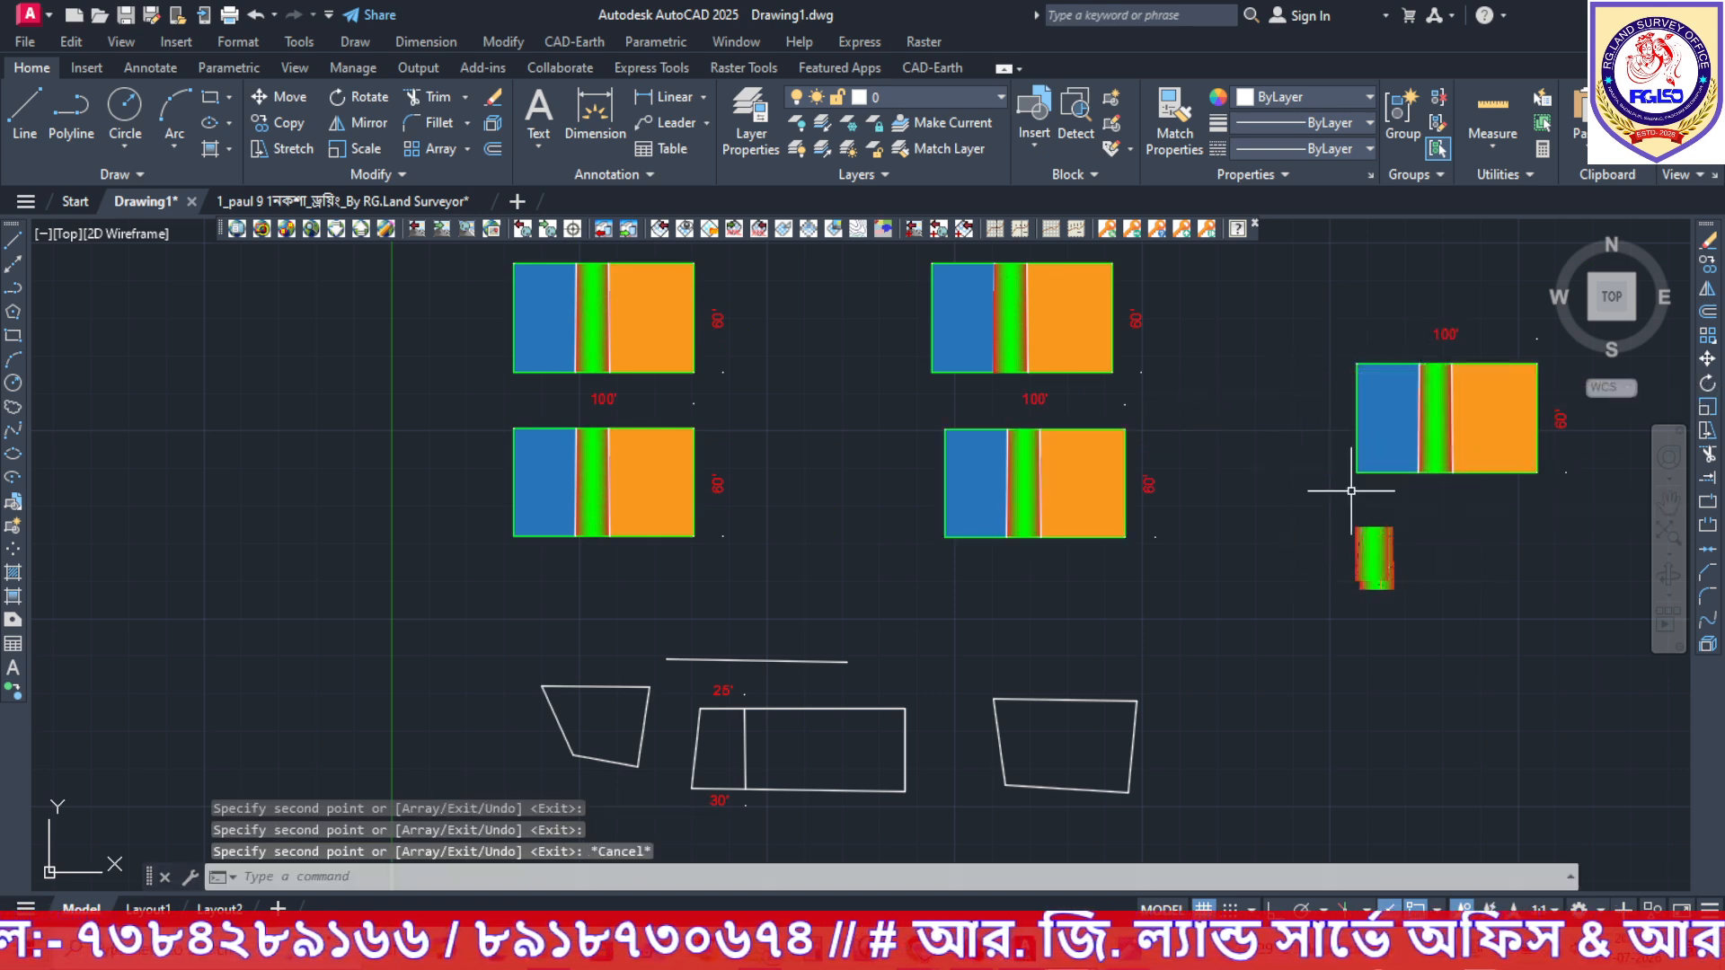
# Rotate the upper-left plot copy with its dimensions 90° counterclockwise about its lower-left corner.
pyautogui.scroll(-2, 1217, 639)
pyautogui.scroll(2, 1215, 632)
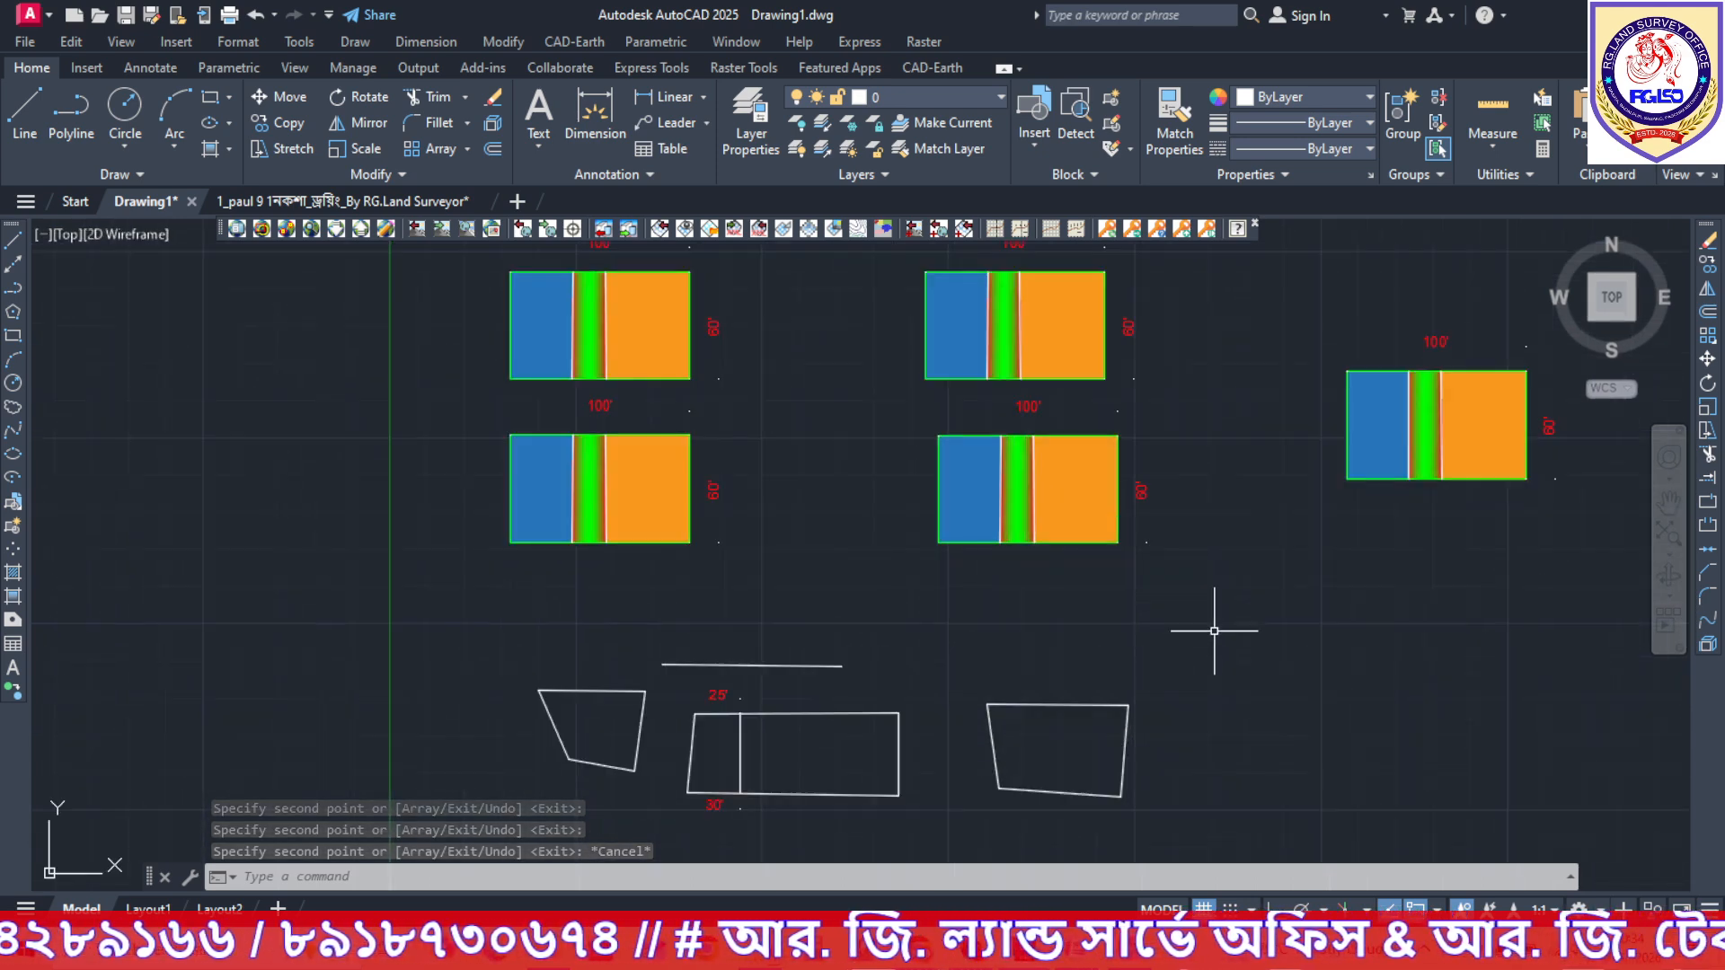
pyautogui.moveTo(1258, 585); pyautogui.dragTo(1243, 631, button='middle')
pyautogui.scroll(-2, 1235, 620)
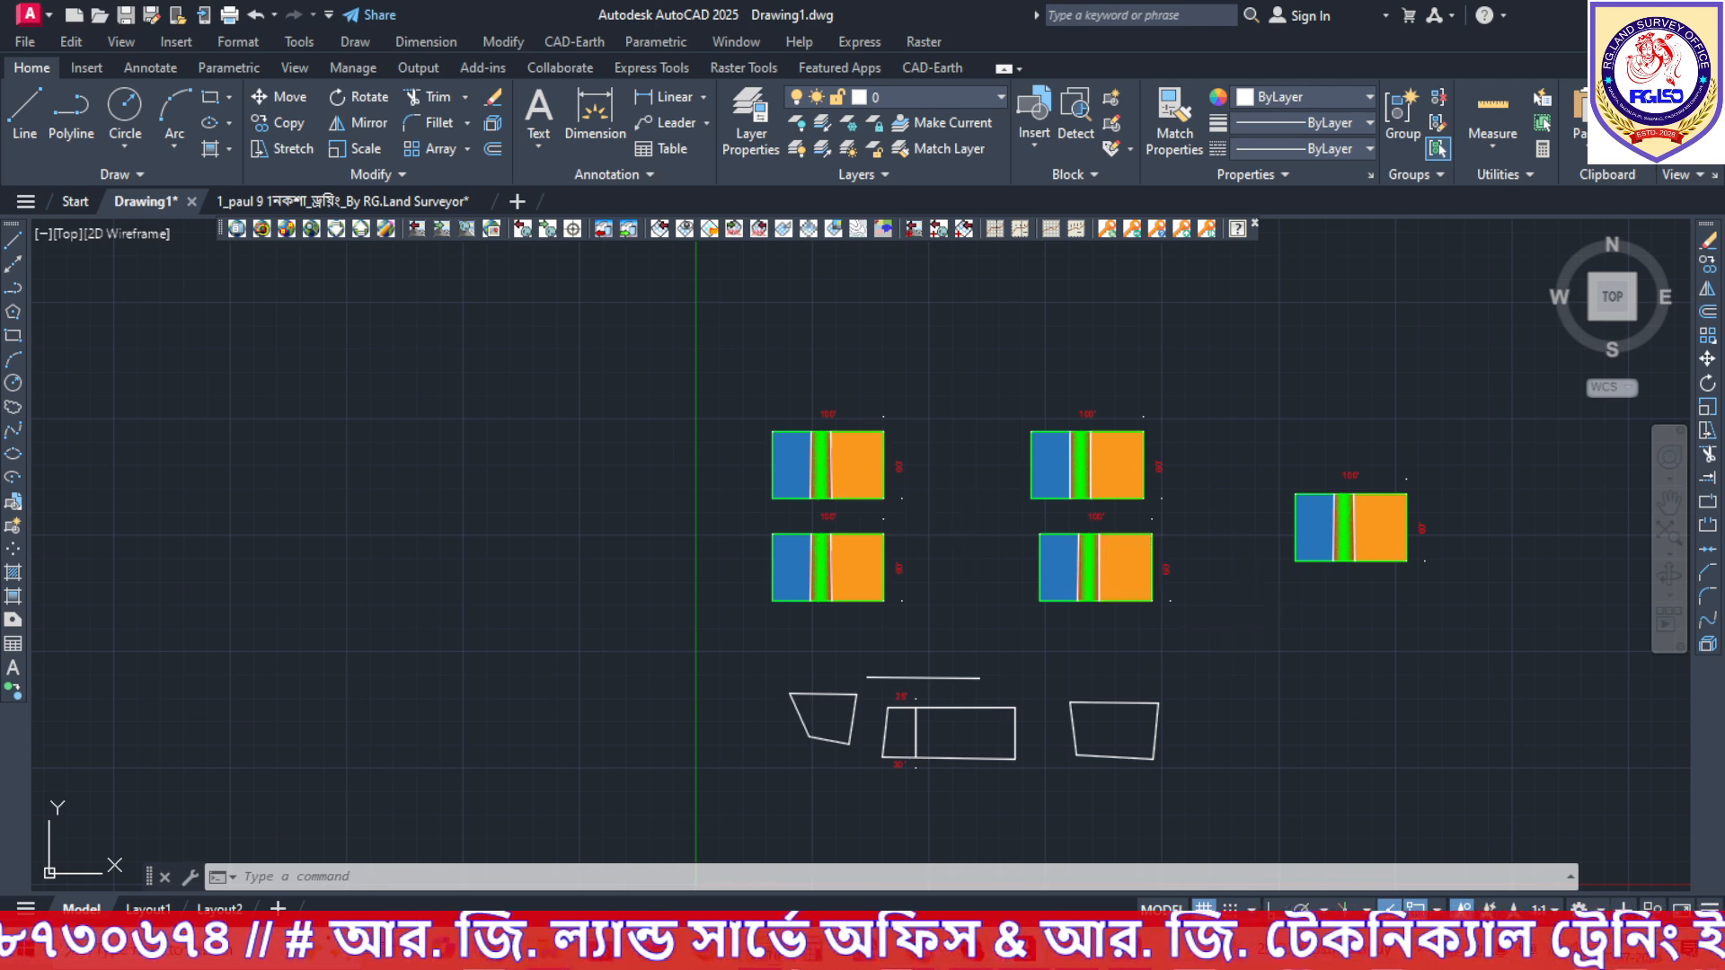
pyautogui.scroll(2, 852, 504)
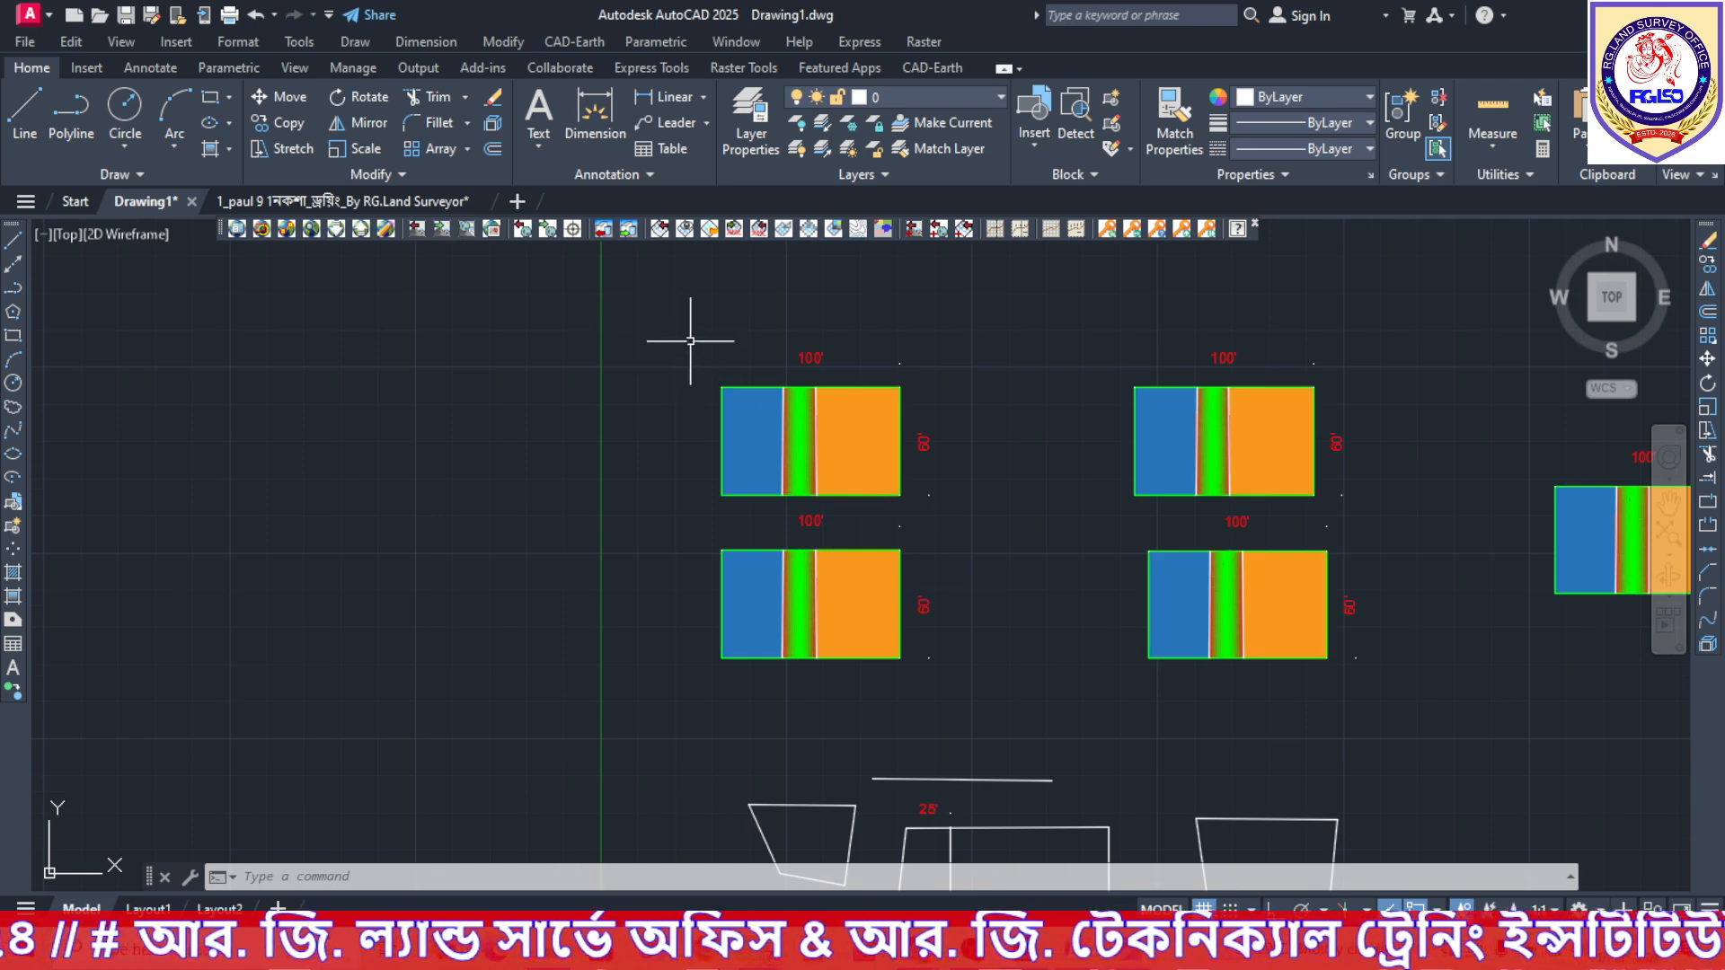
pyautogui.click(885, 577)
pyautogui.moveTo(904, 513); pyautogui.dragTo(894, 495, button='middle')
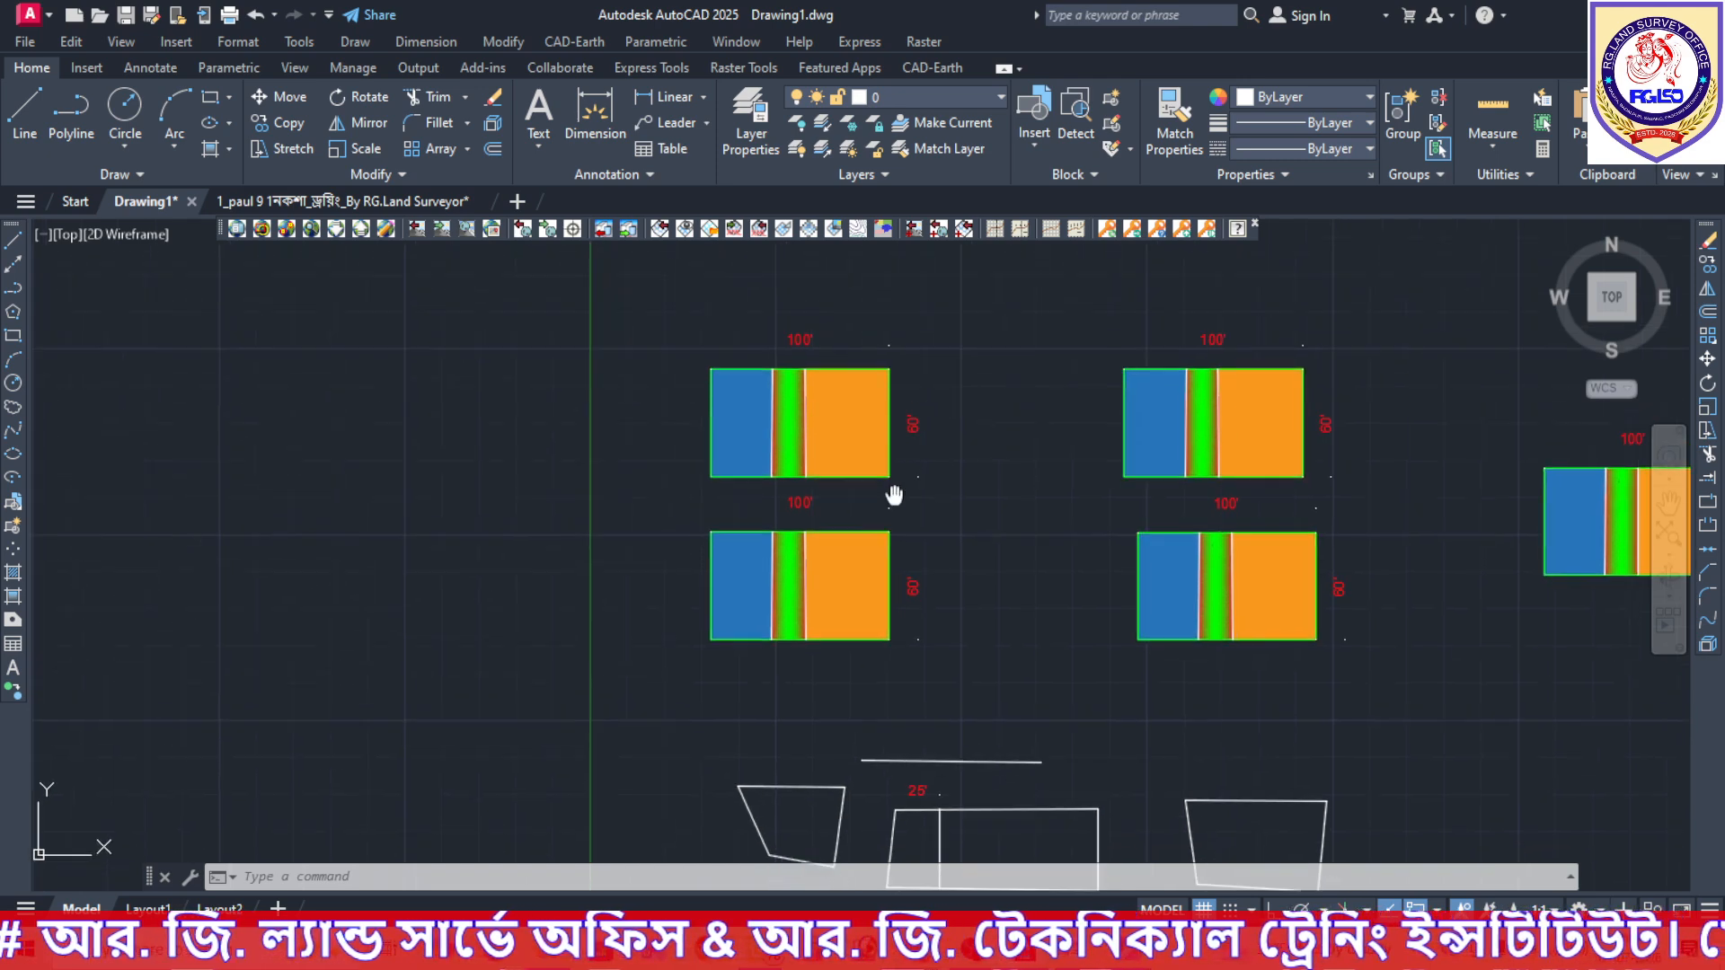
pyautogui.click(647, 264)
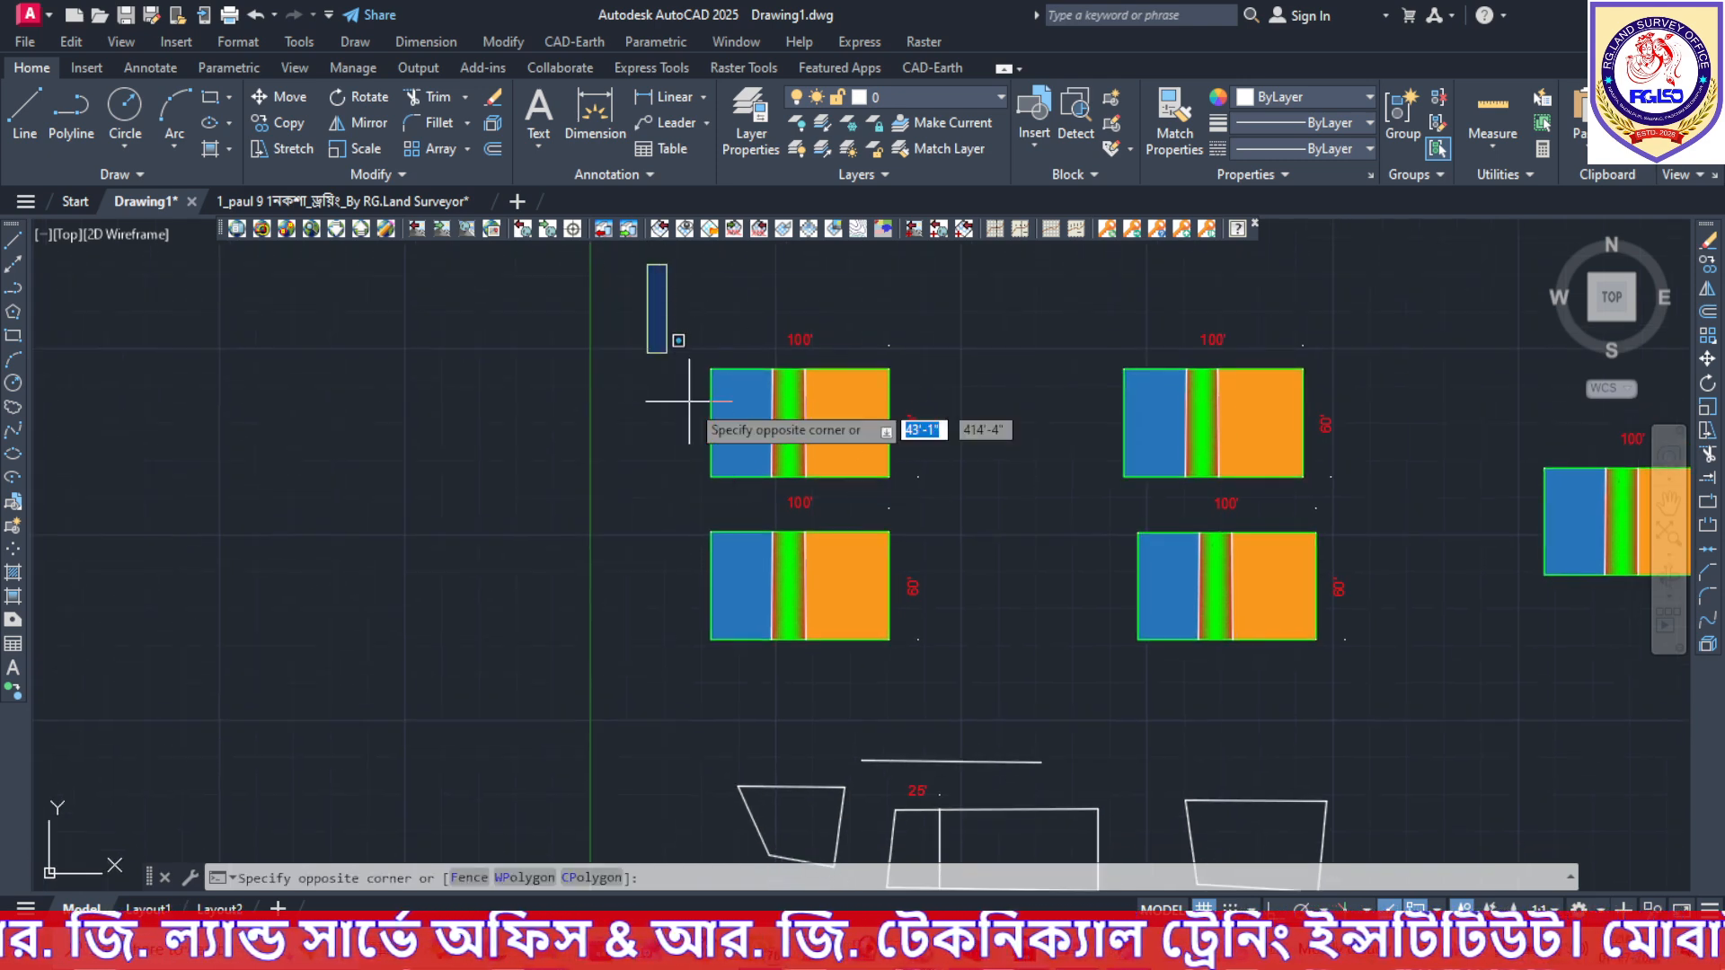
pyautogui.click(958, 489)
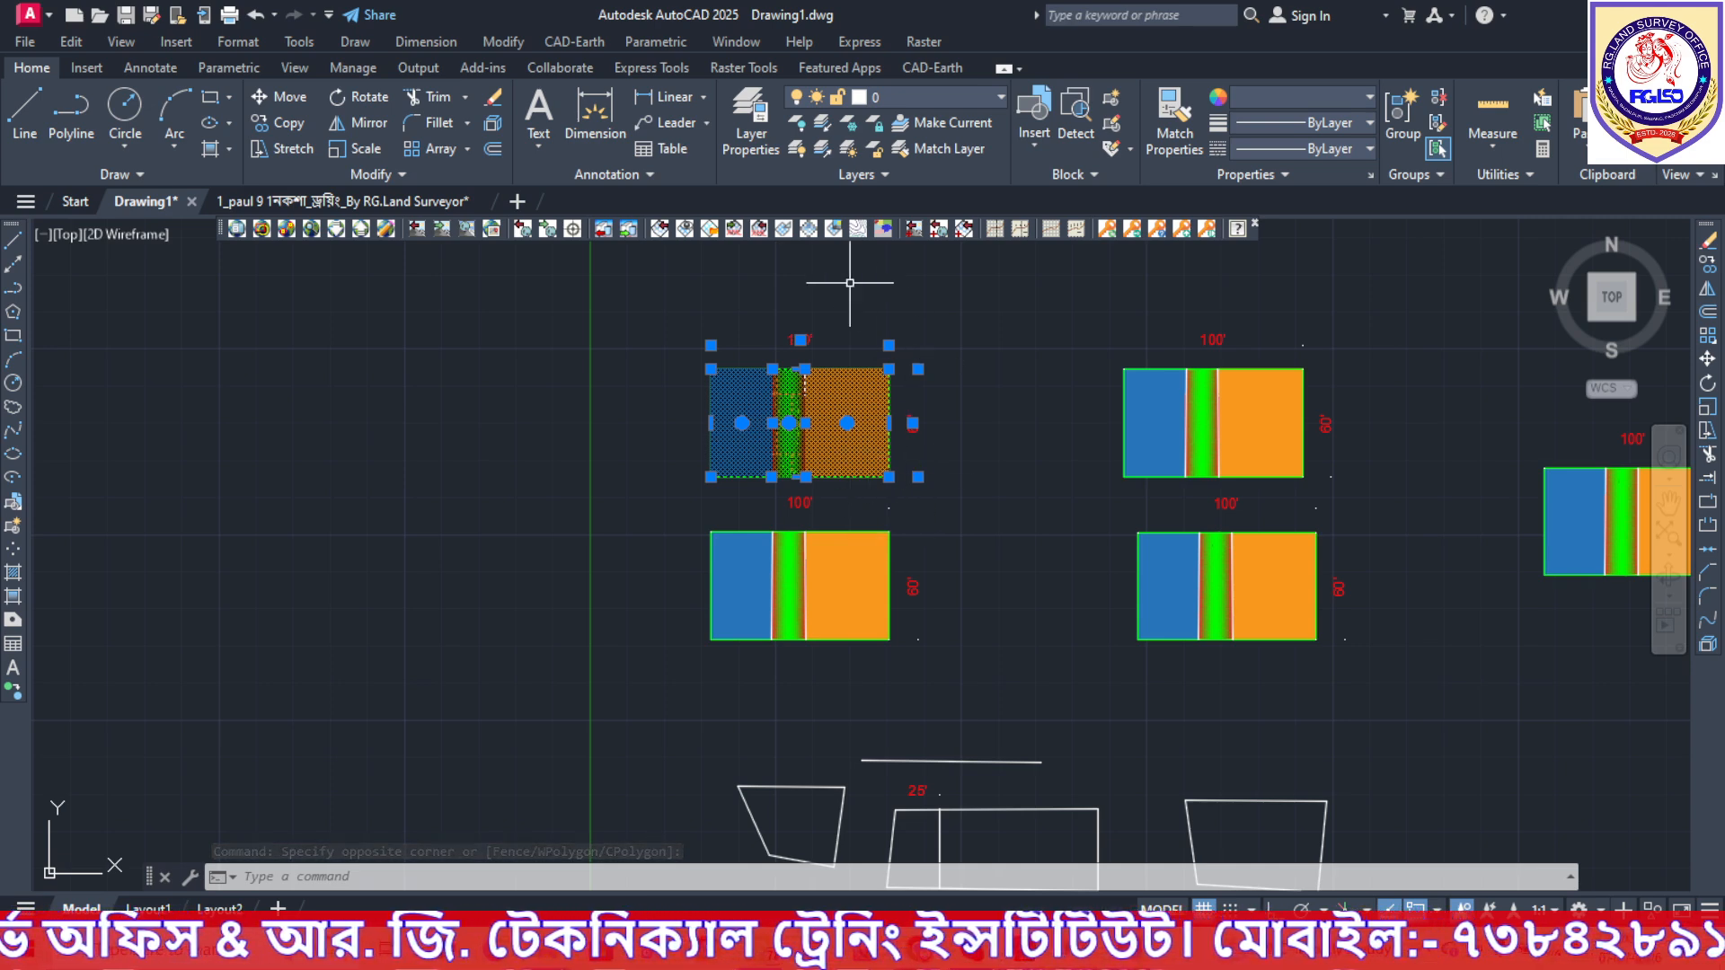
pyautogui.click(360, 99)
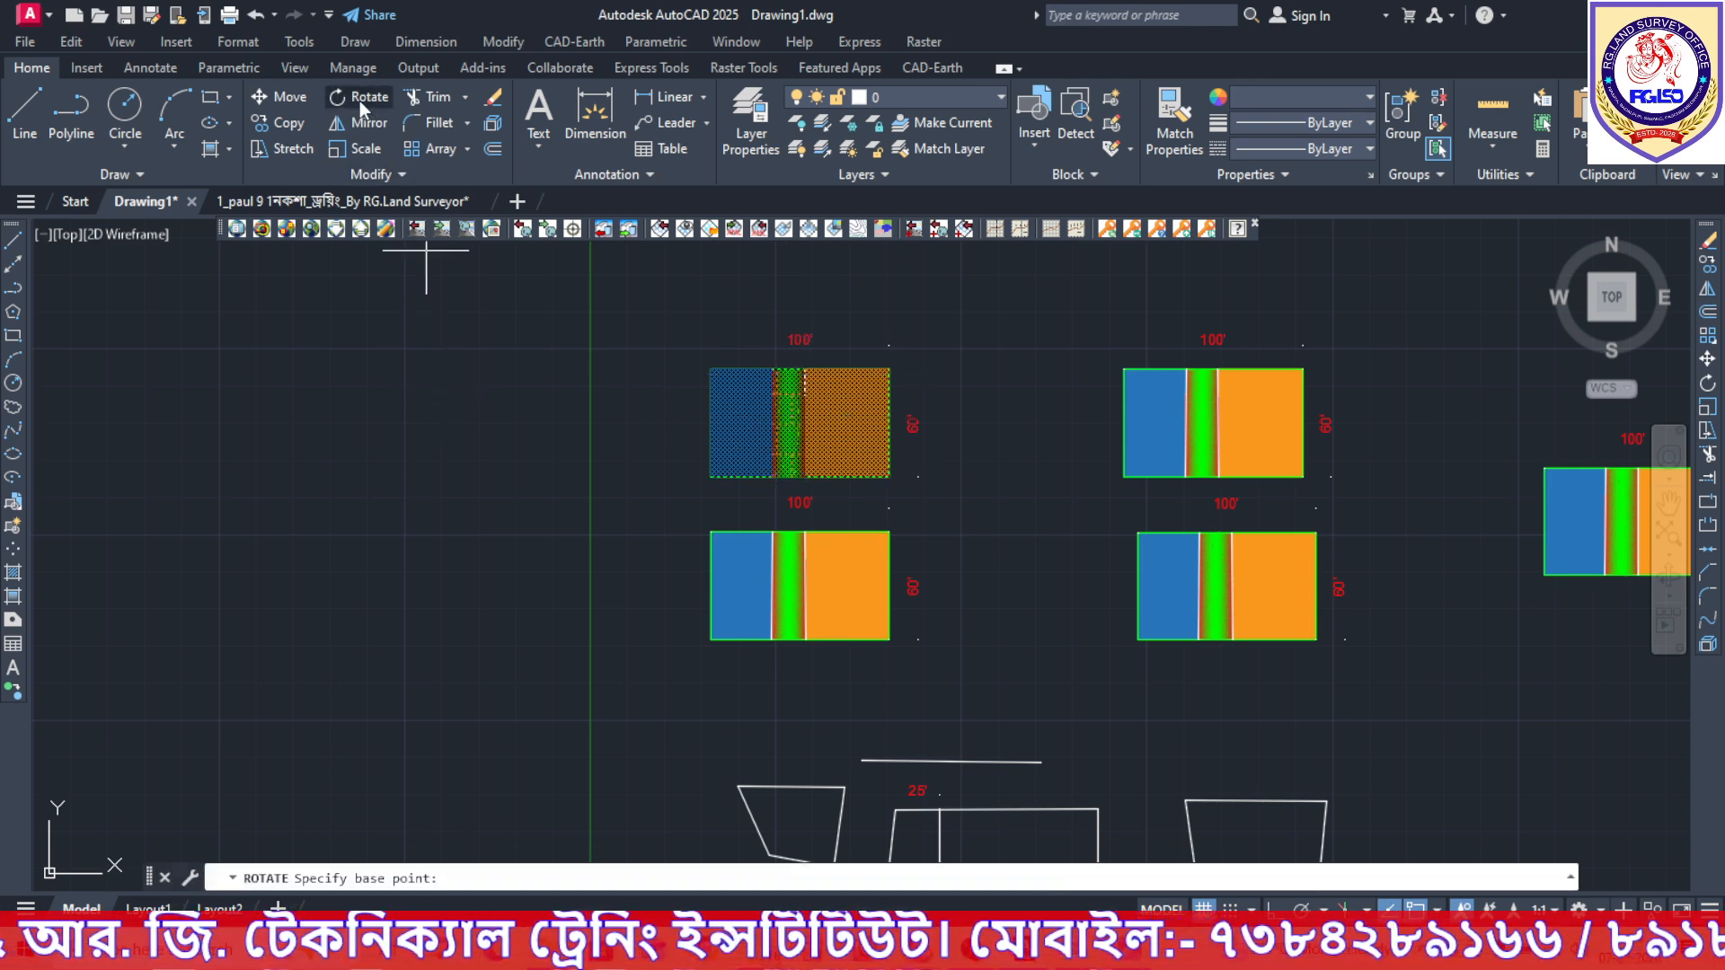
pyautogui.click(711, 476)
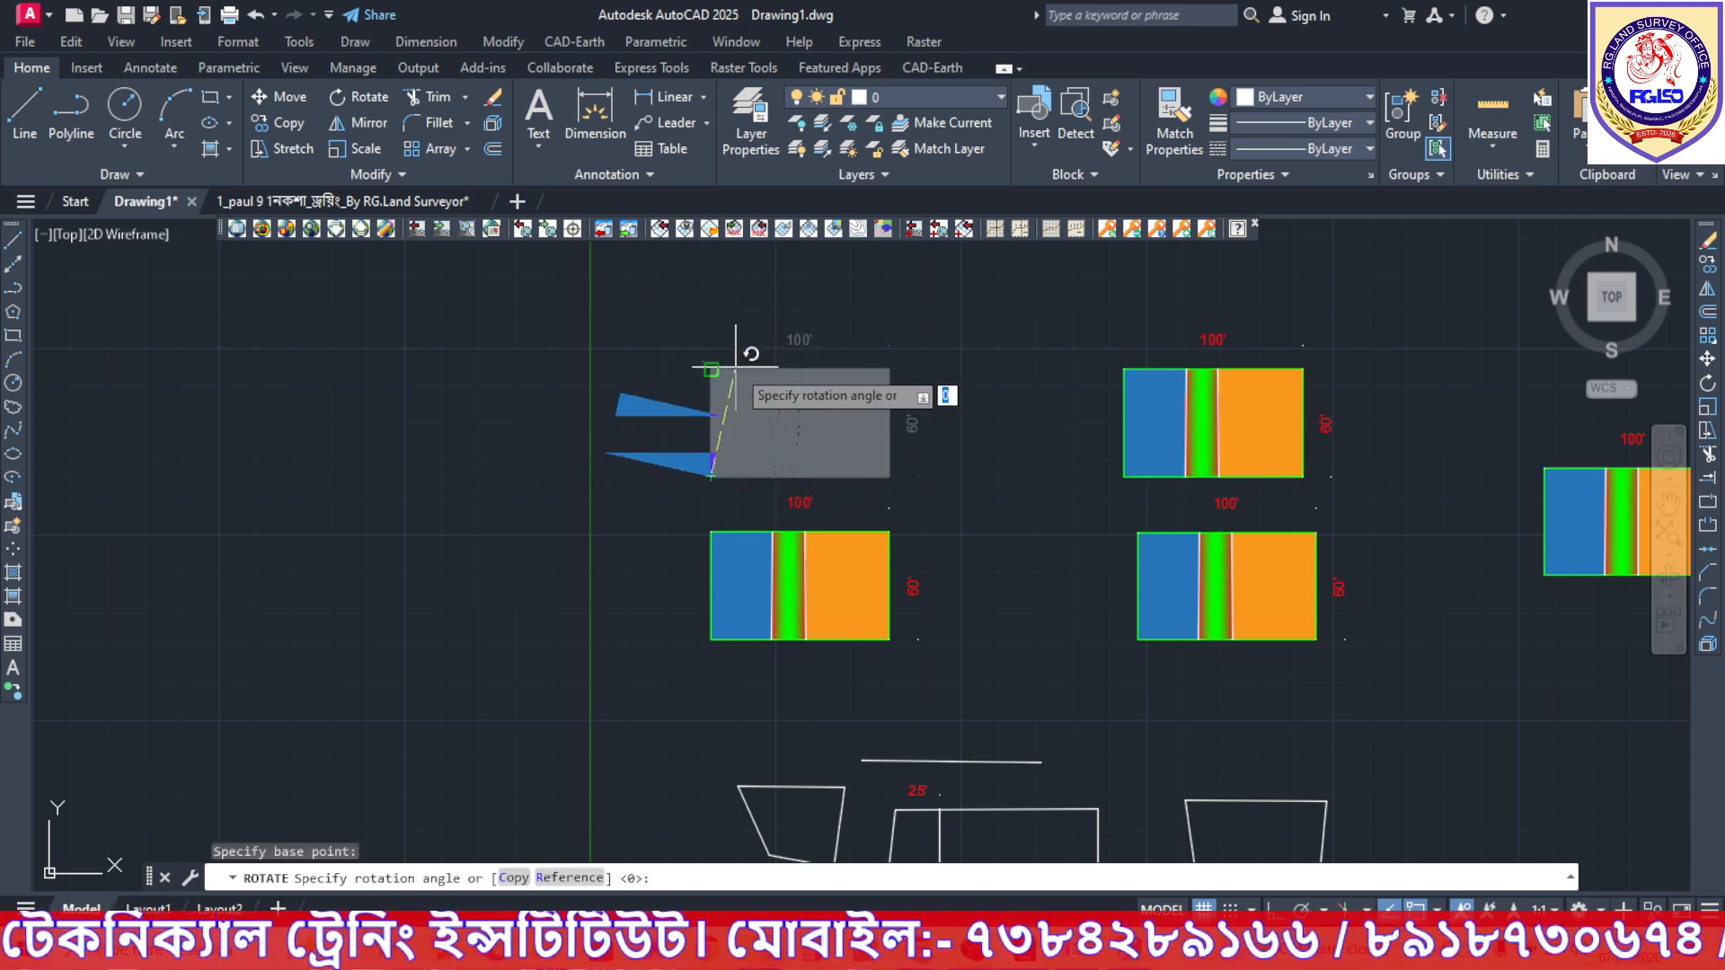
pyautogui.click(714, 349)
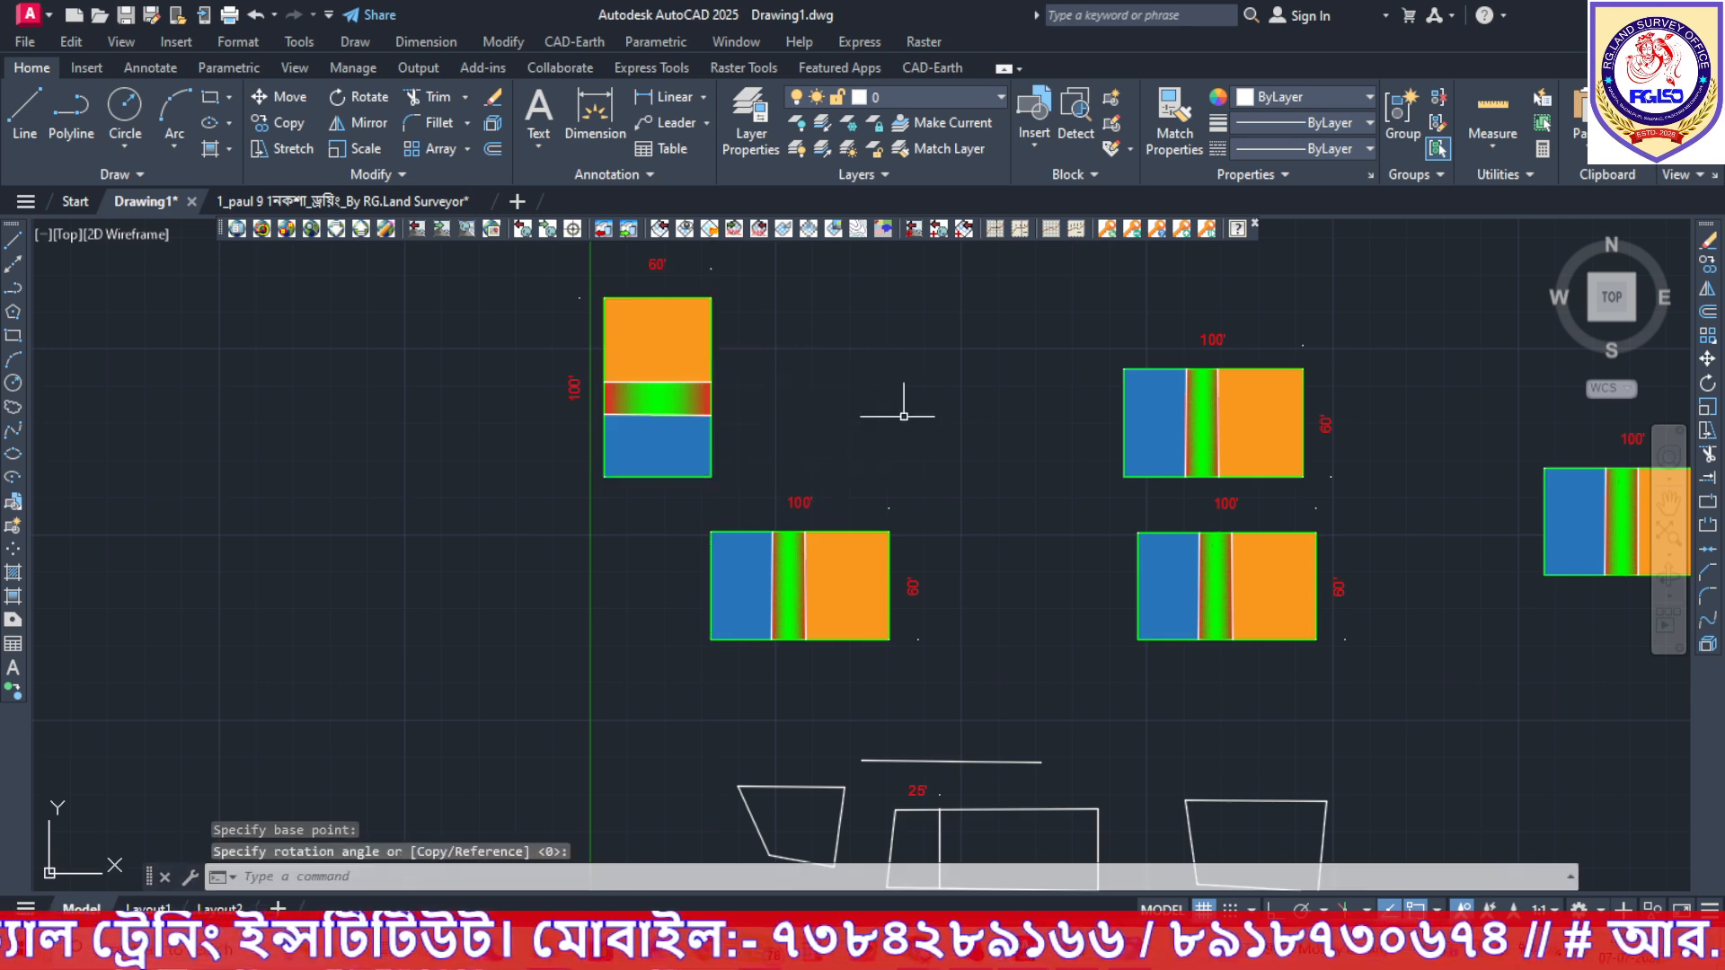
pyautogui.moveTo(925, 388); pyautogui.dragTo(682, 395, button='middle')
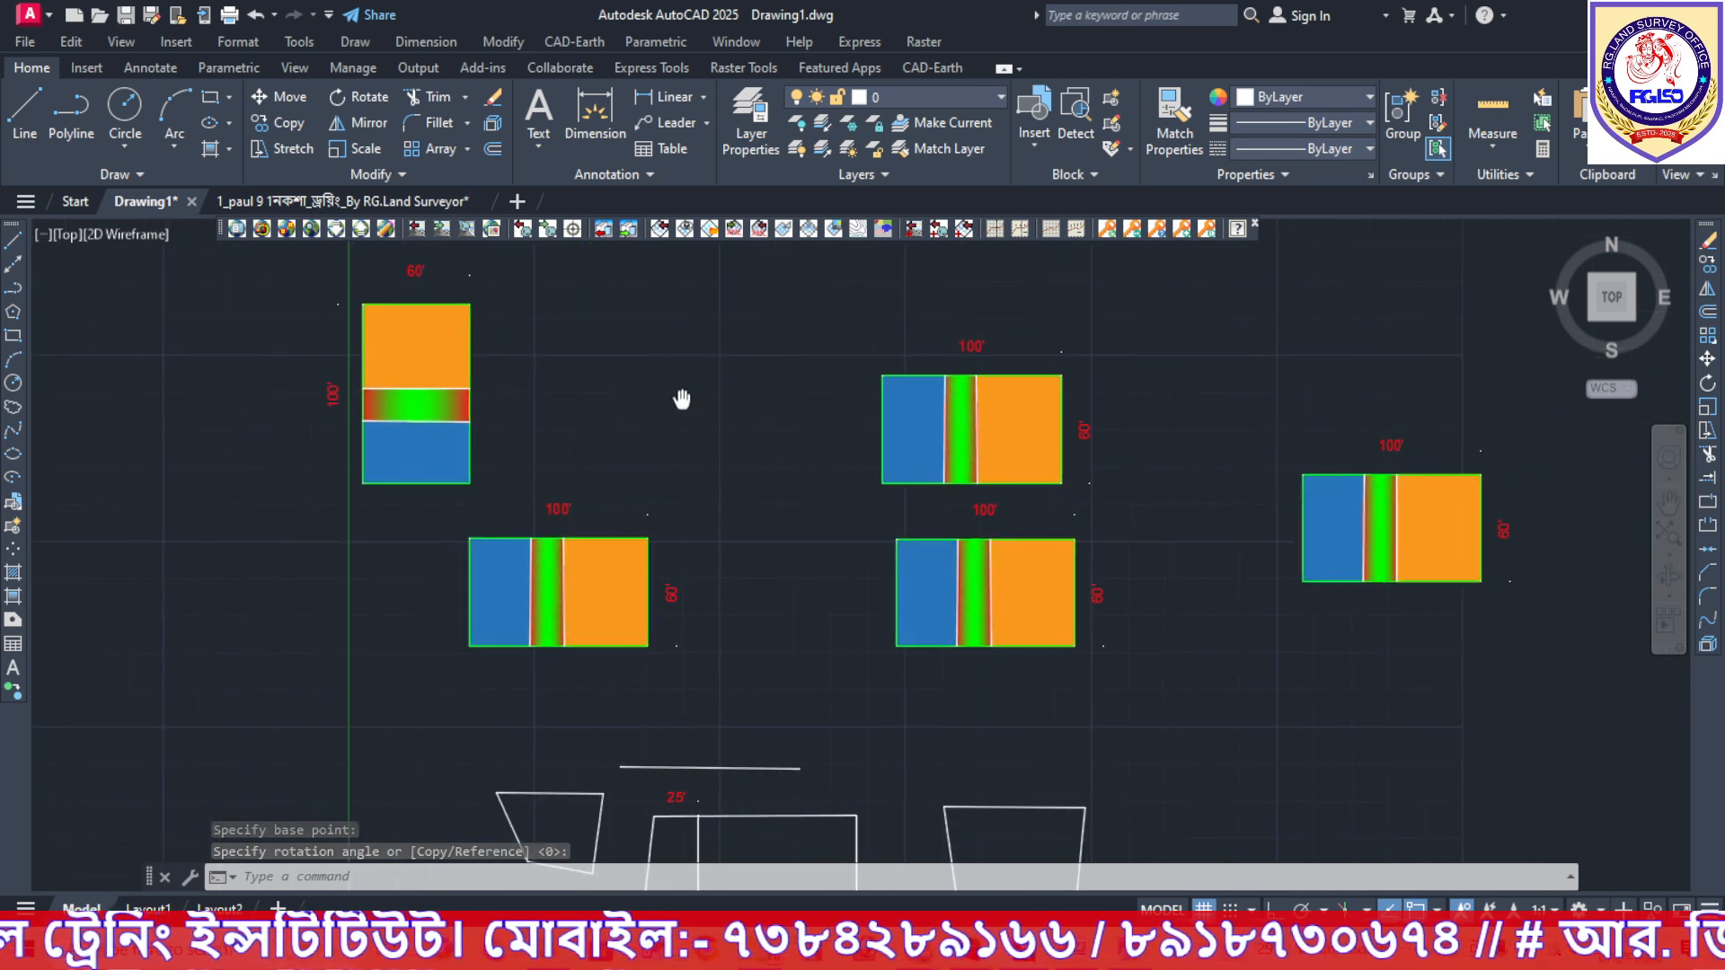
pyautogui.click(852, 350)
pyautogui.click(1106, 508)
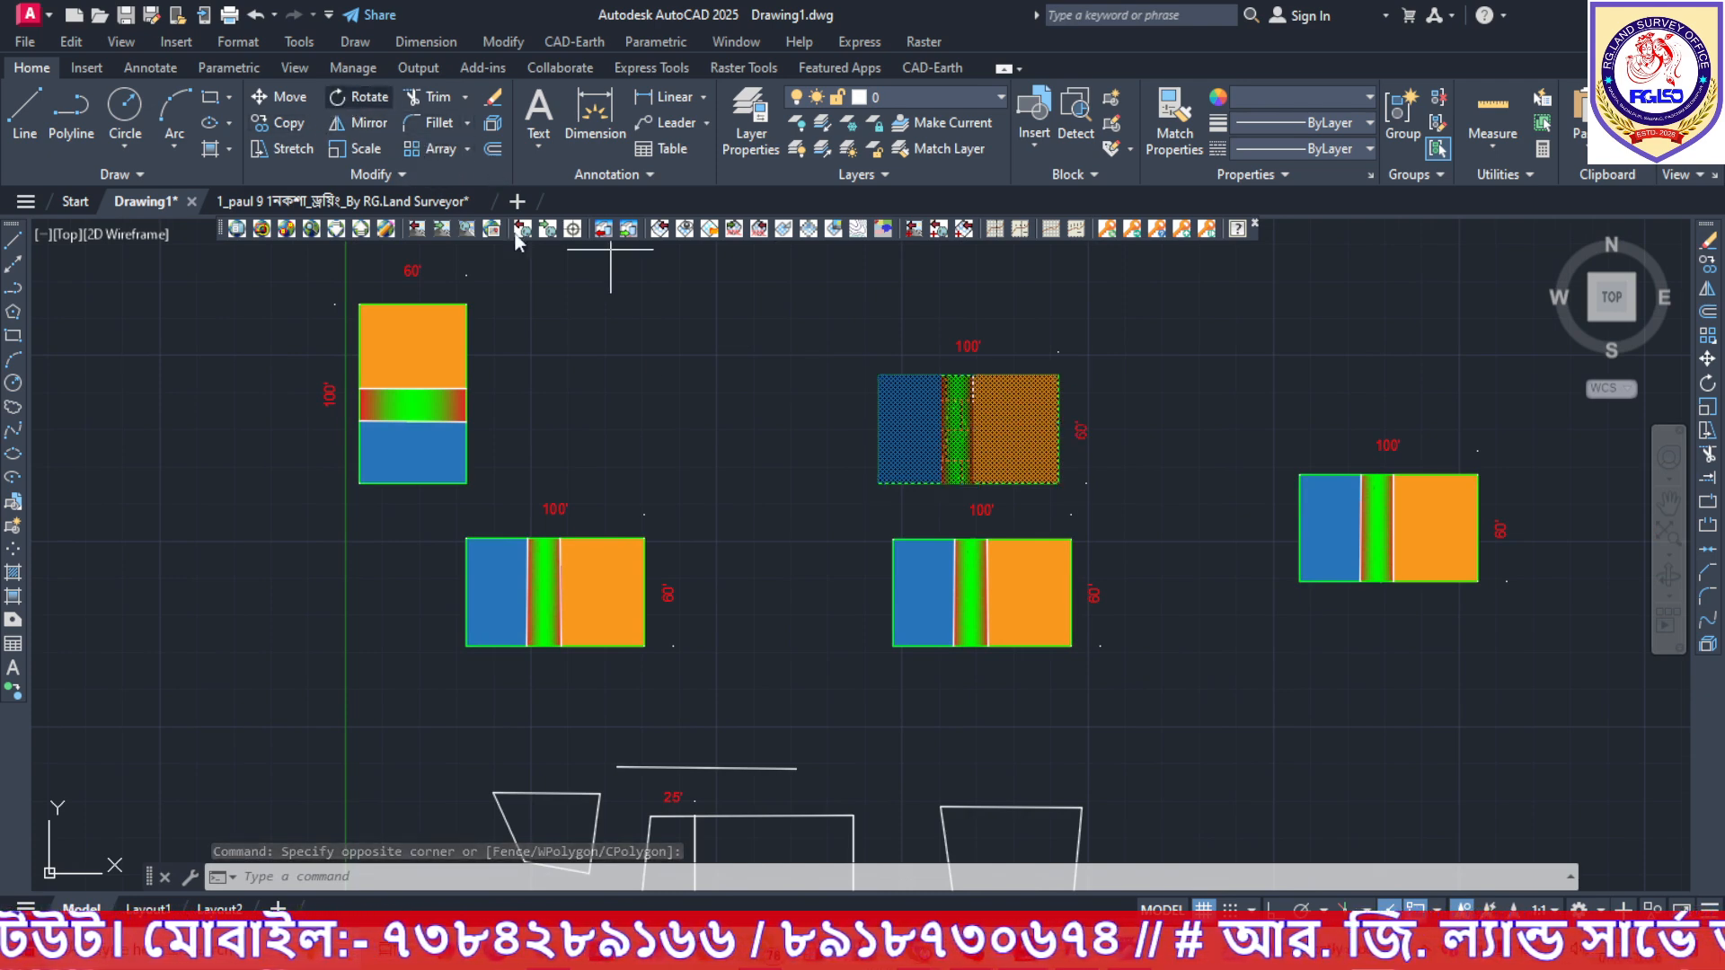
pyautogui.click(335, 102)
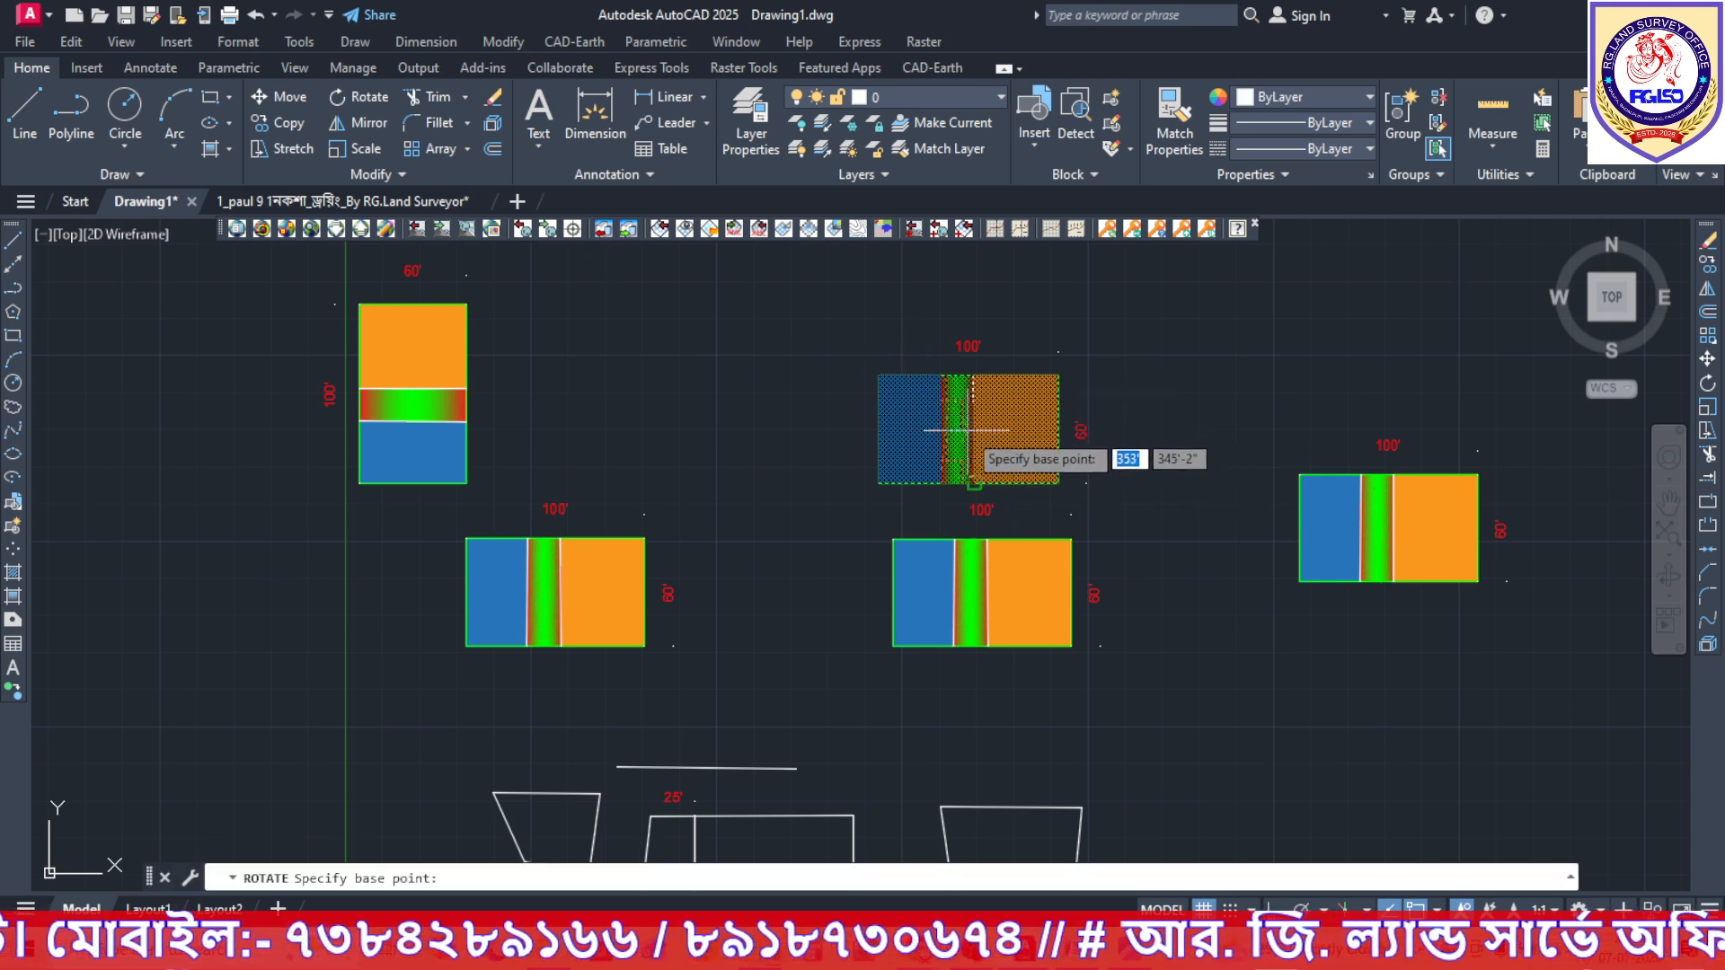
pyautogui.click(973, 377)
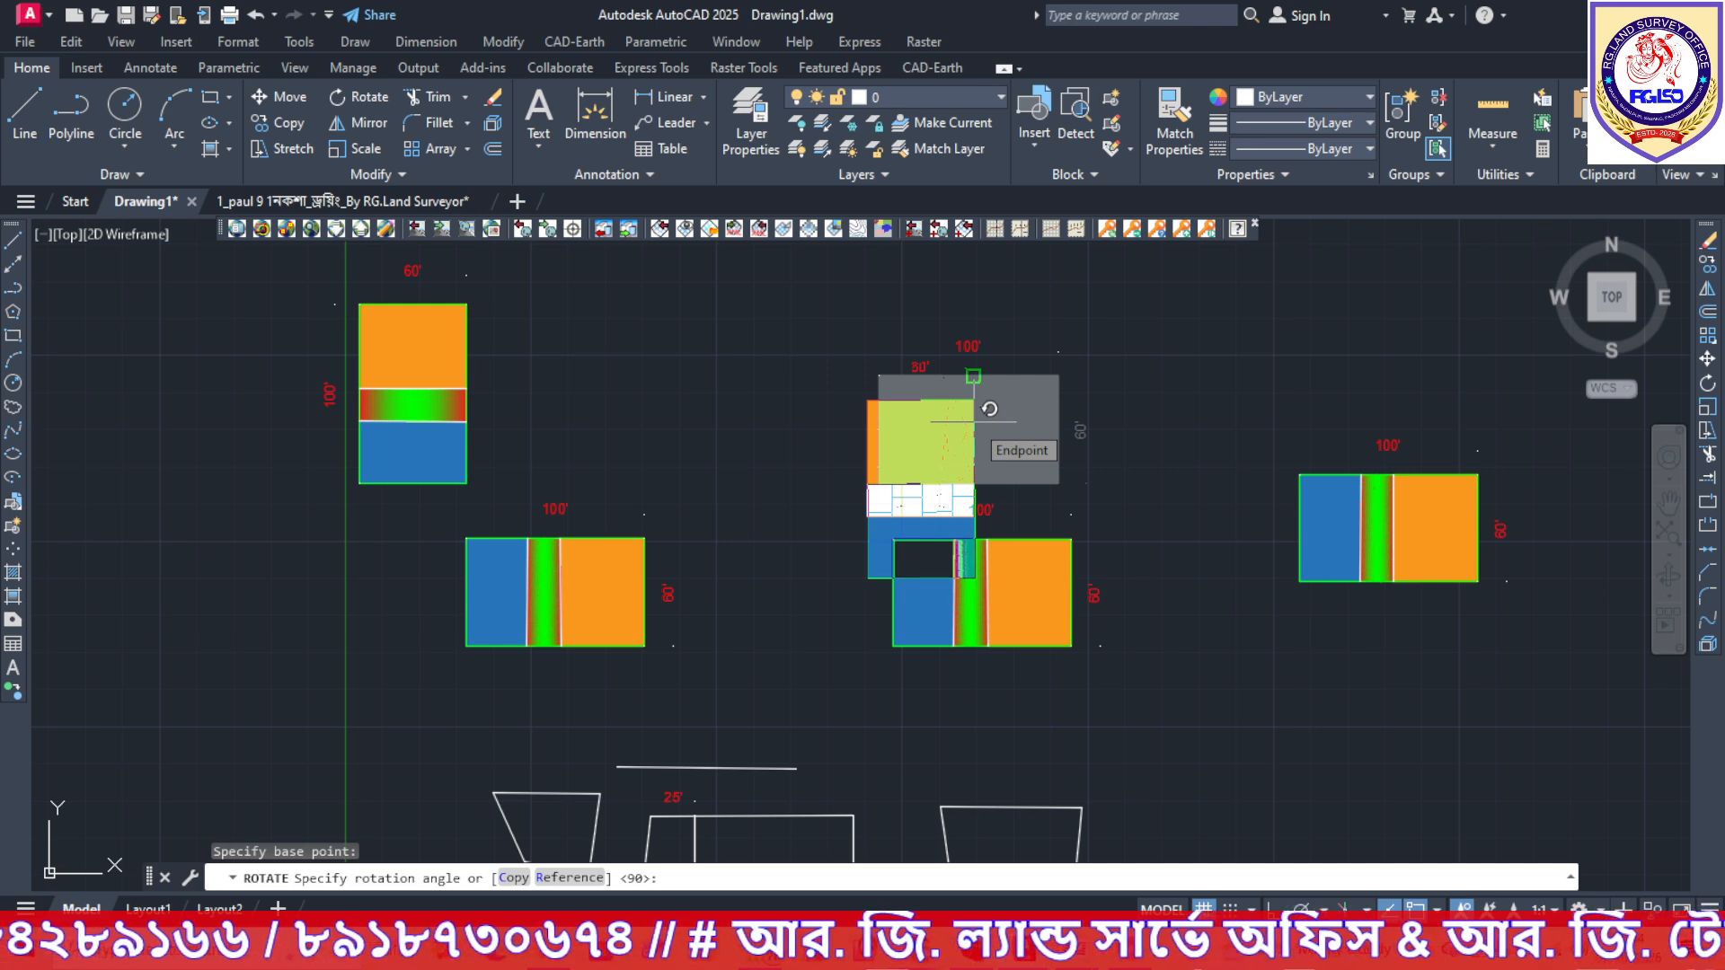
pyautogui.press('Escape')
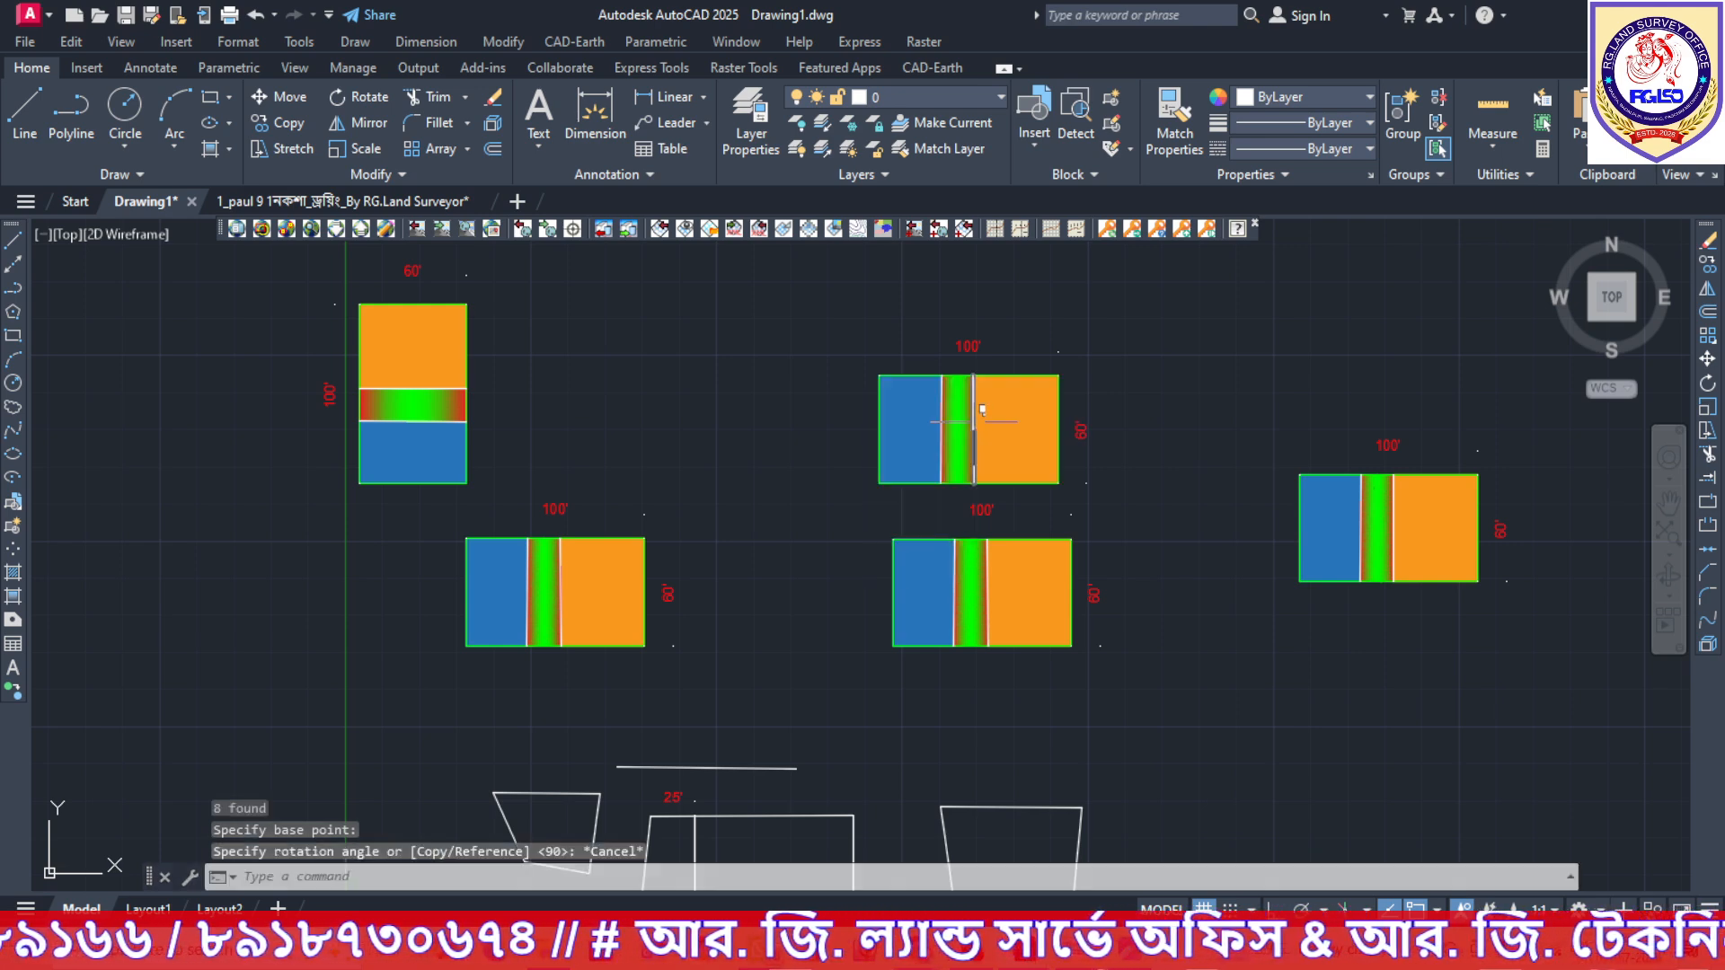
# Rotate the plot copy above the original, with its dimensions, 90° clockwise about its upper-right corner.
pyautogui.click(800, 317)
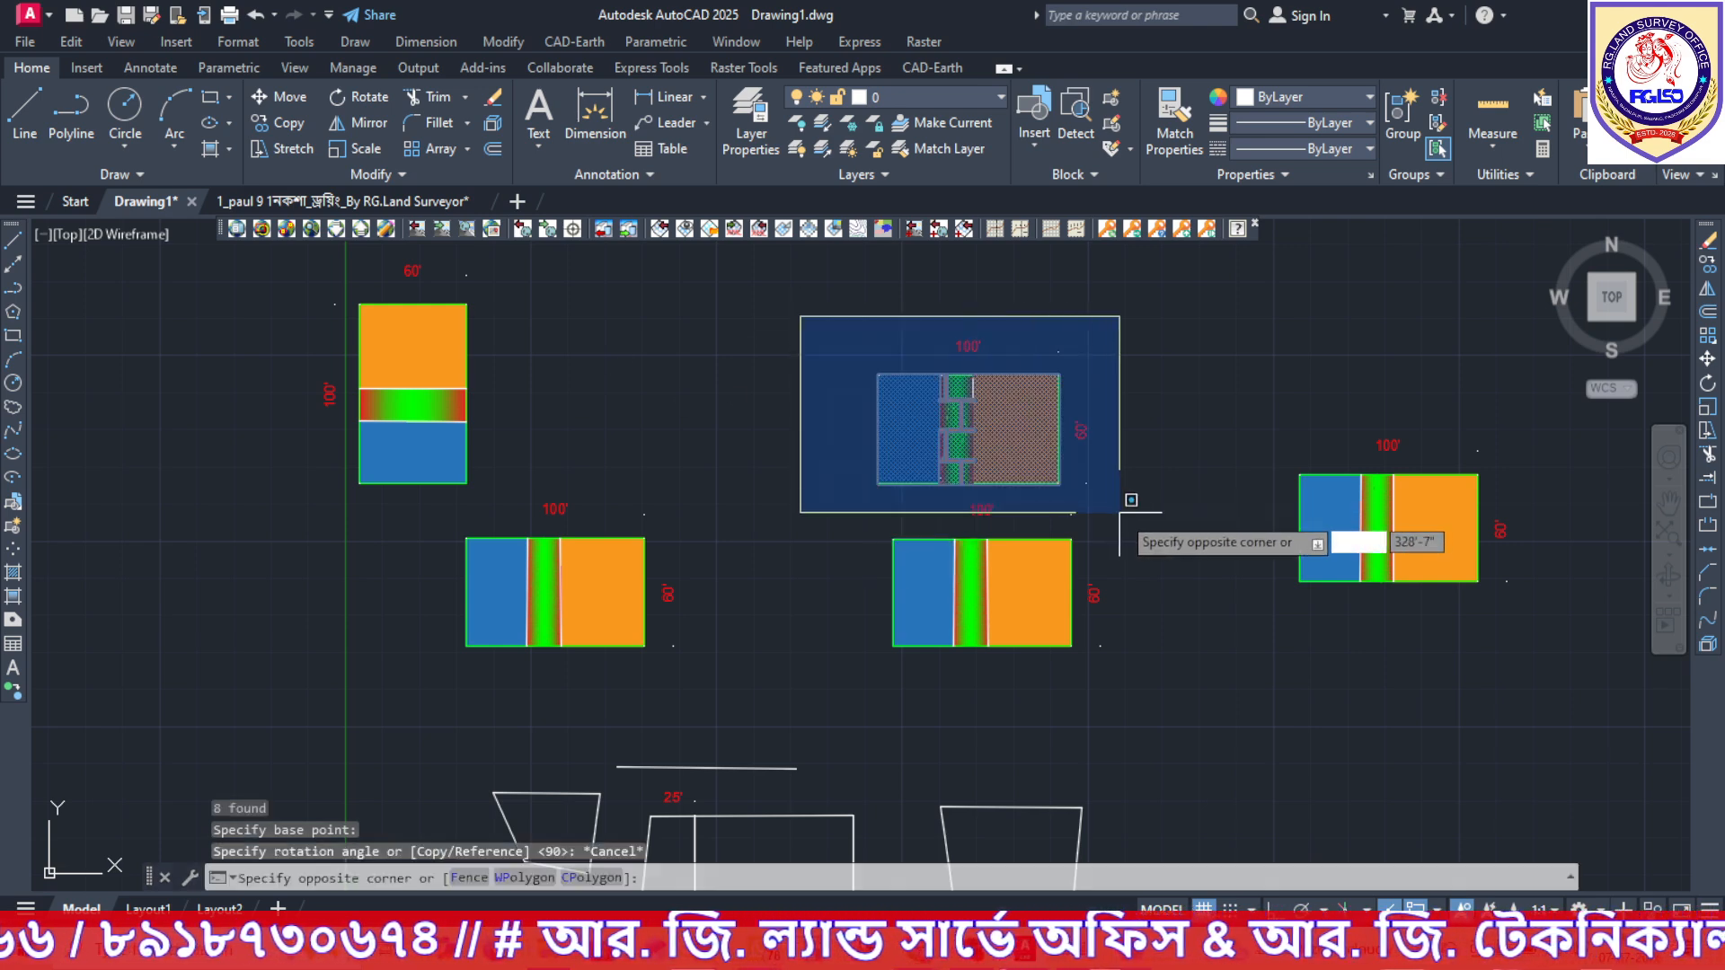
pyautogui.click(1121, 500)
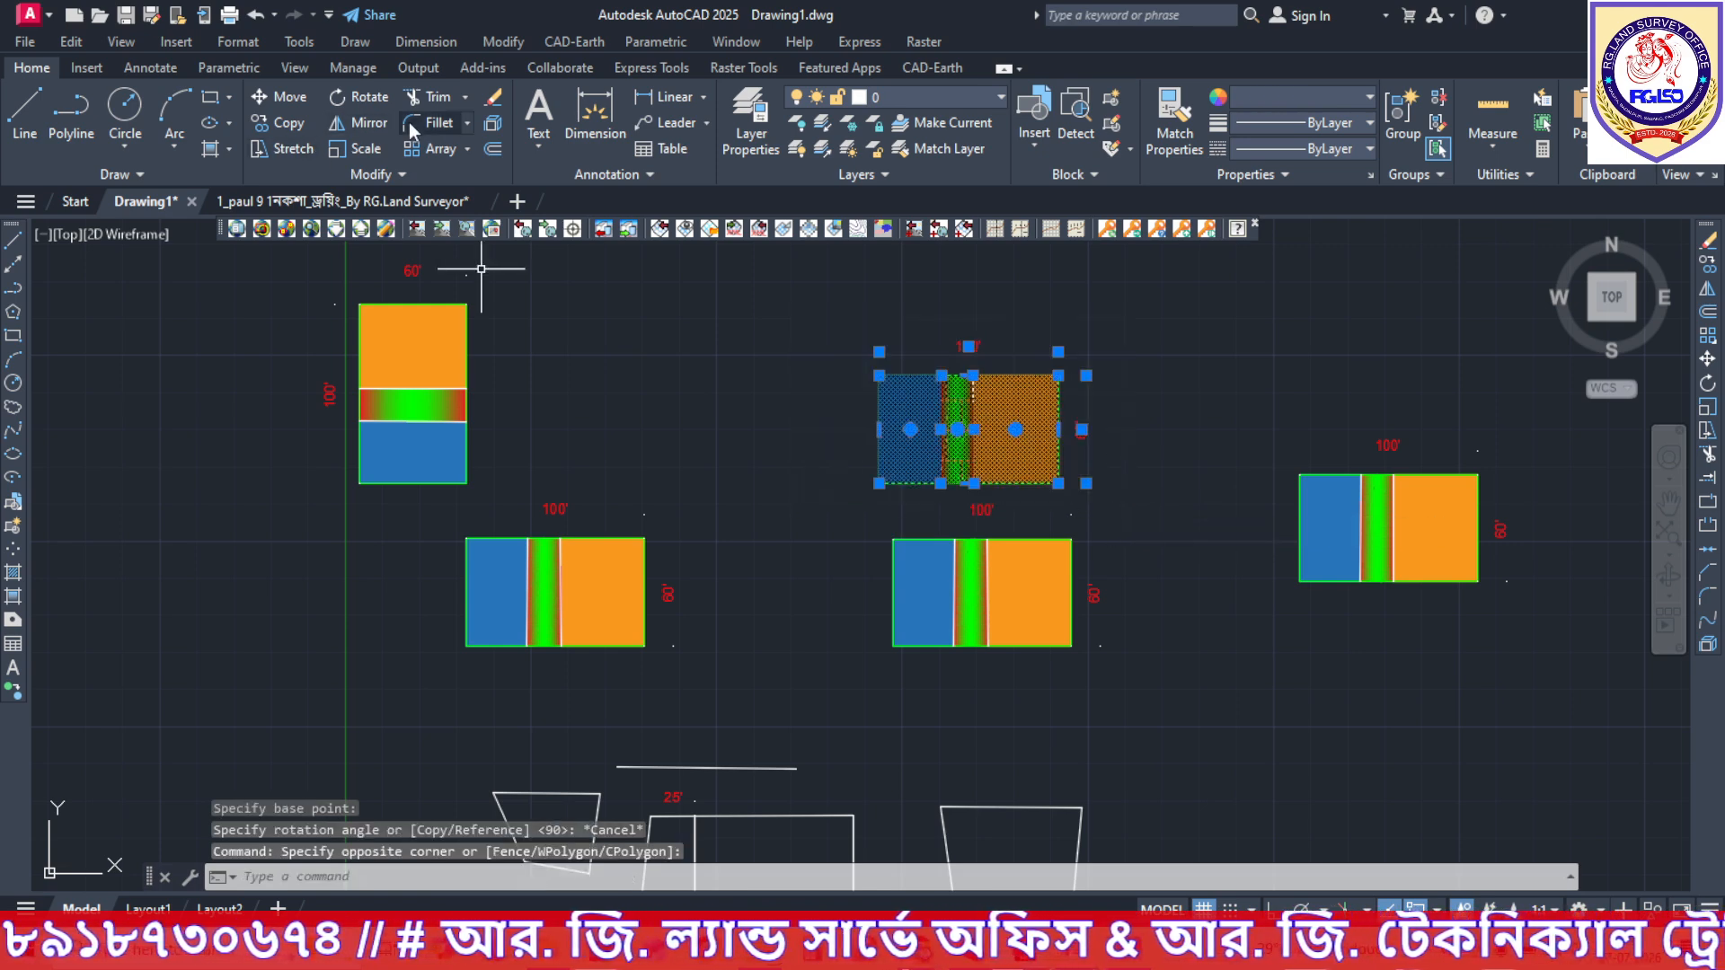
pyautogui.click(363, 97)
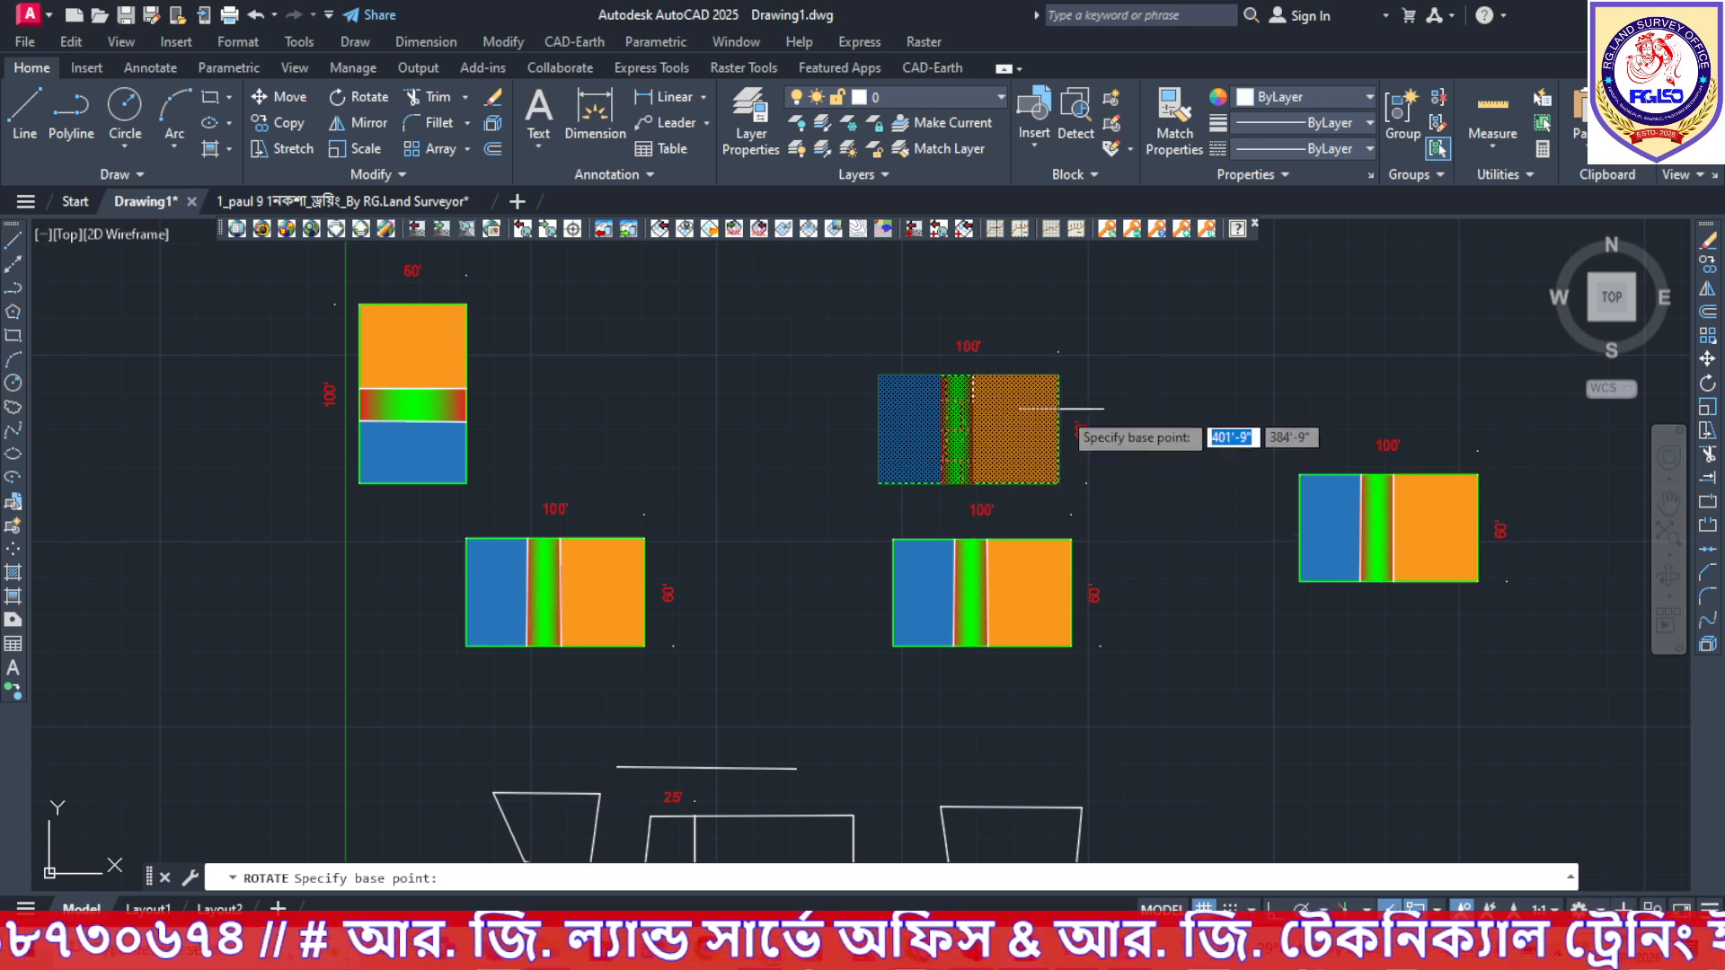
pyautogui.click(1058, 375)
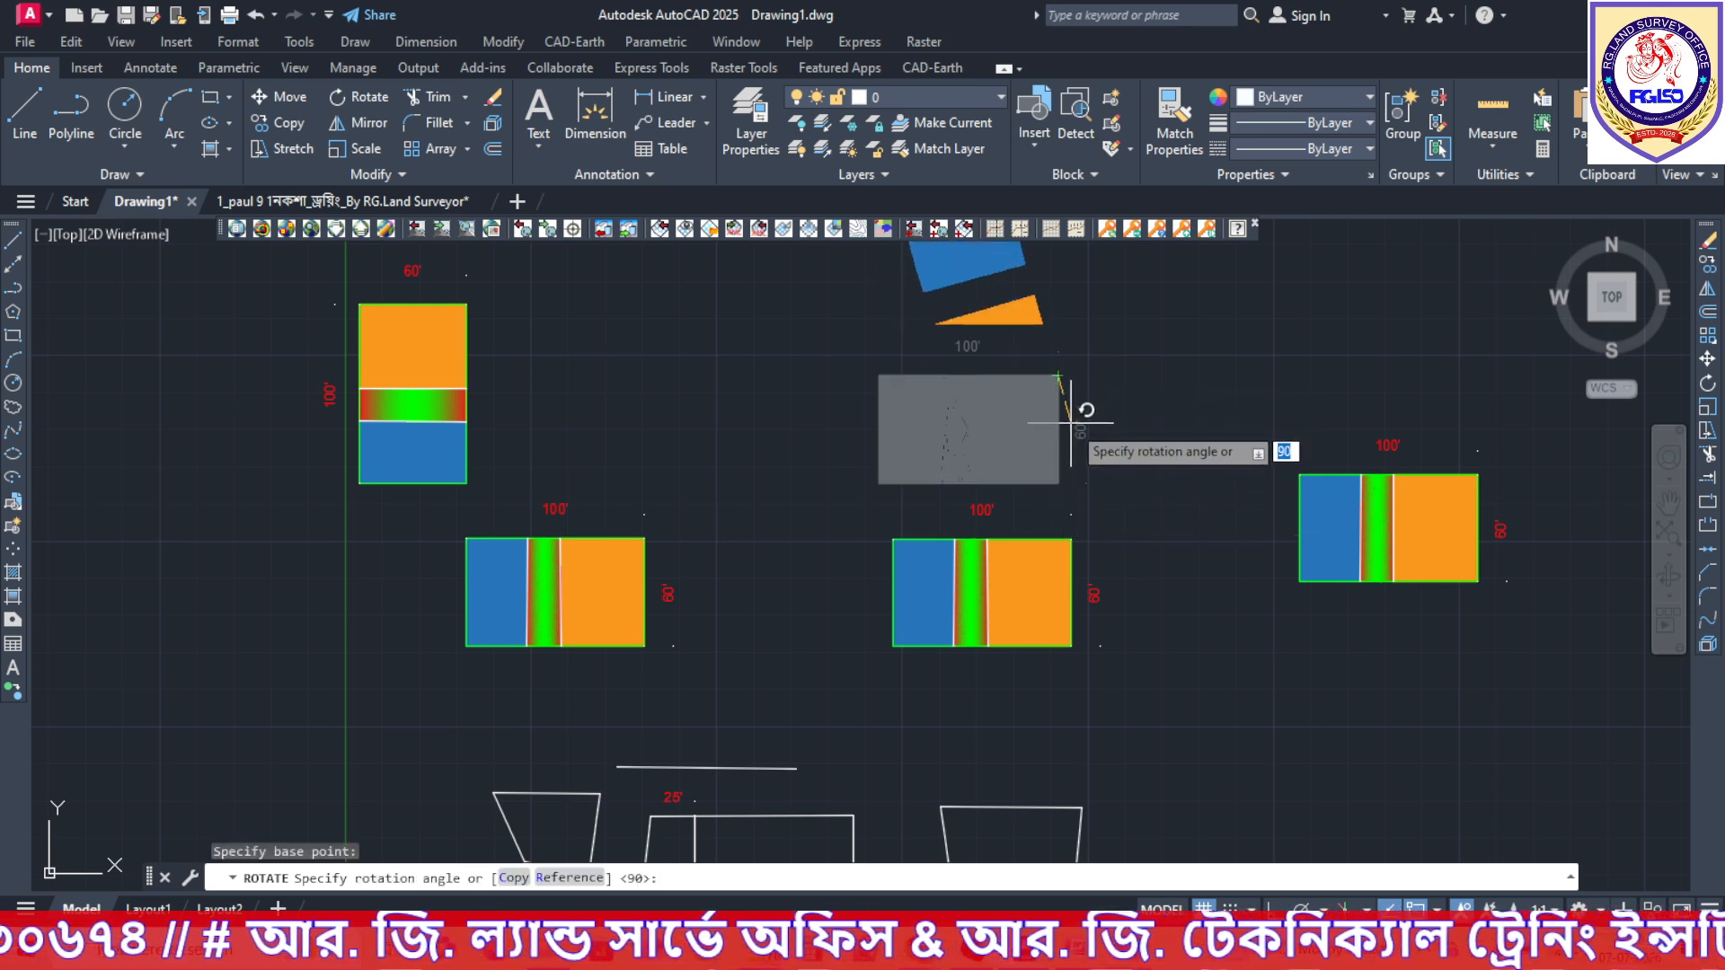
pyautogui.press('Return')
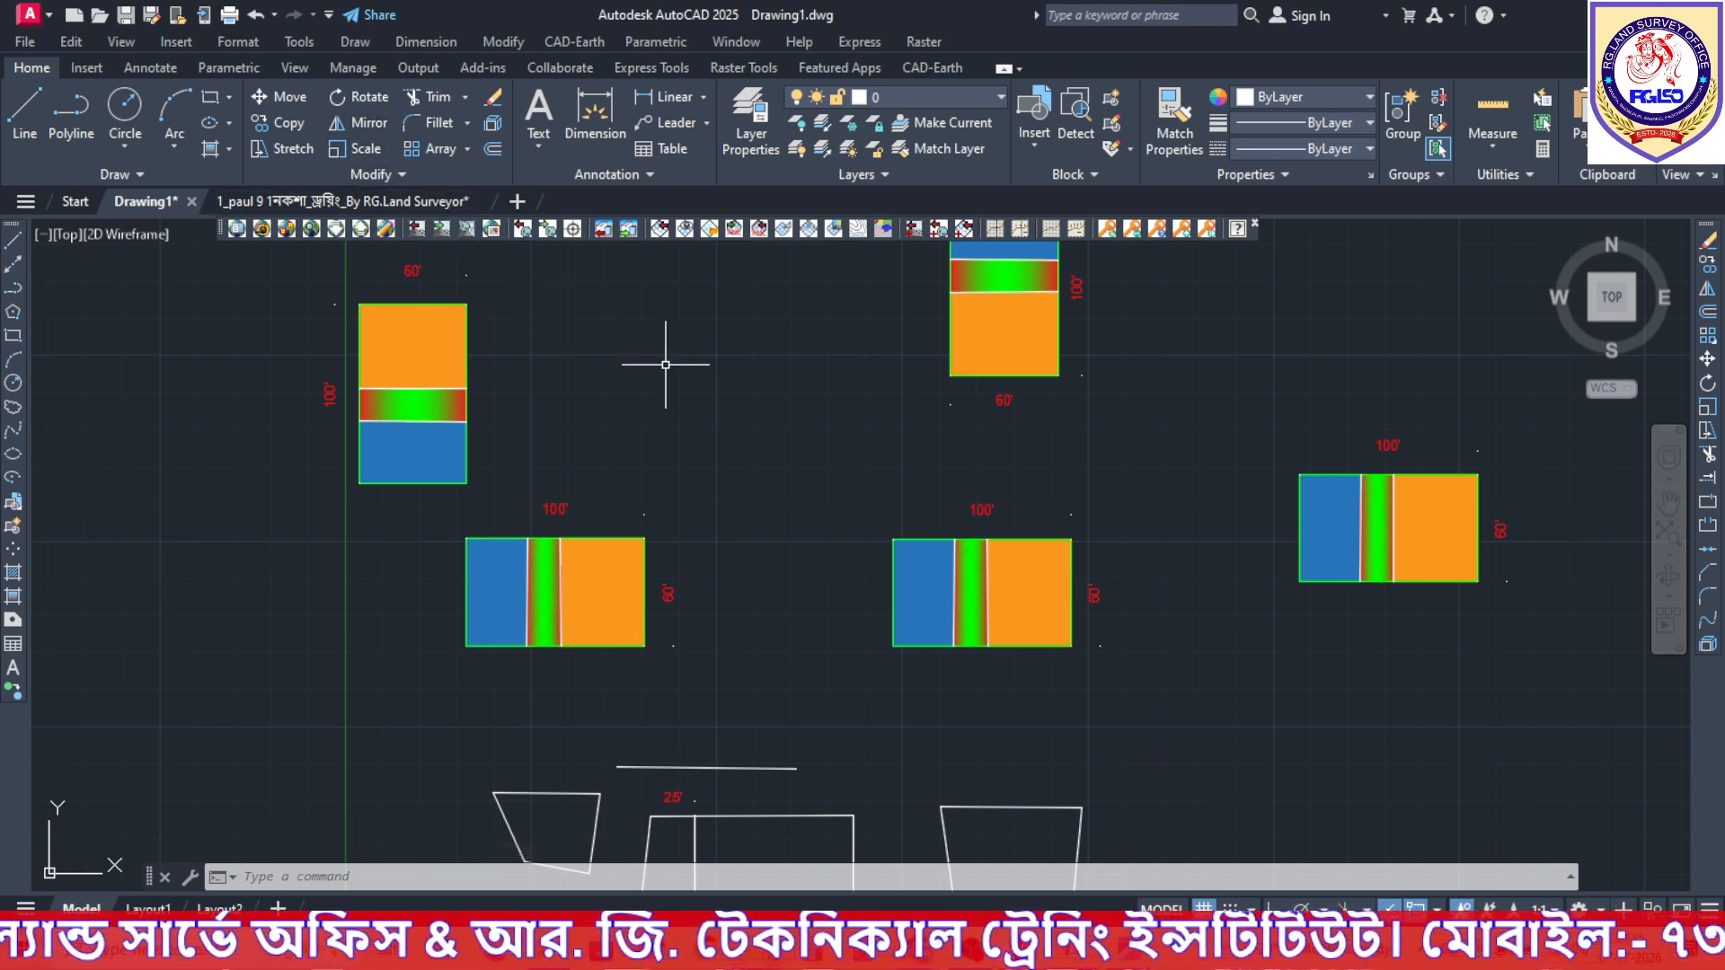
# Scale the middle plot with its 100' and 60' dimensions by a factor of 2, using a base point inside its blue part.
pyautogui.moveTo(668, 367)
pyautogui.mouseDown(button='middle')
pyautogui.moveTo(597, 354)
pyautogui.moveTo(421, 401)
pyautogui.mouseUp(button='middle')
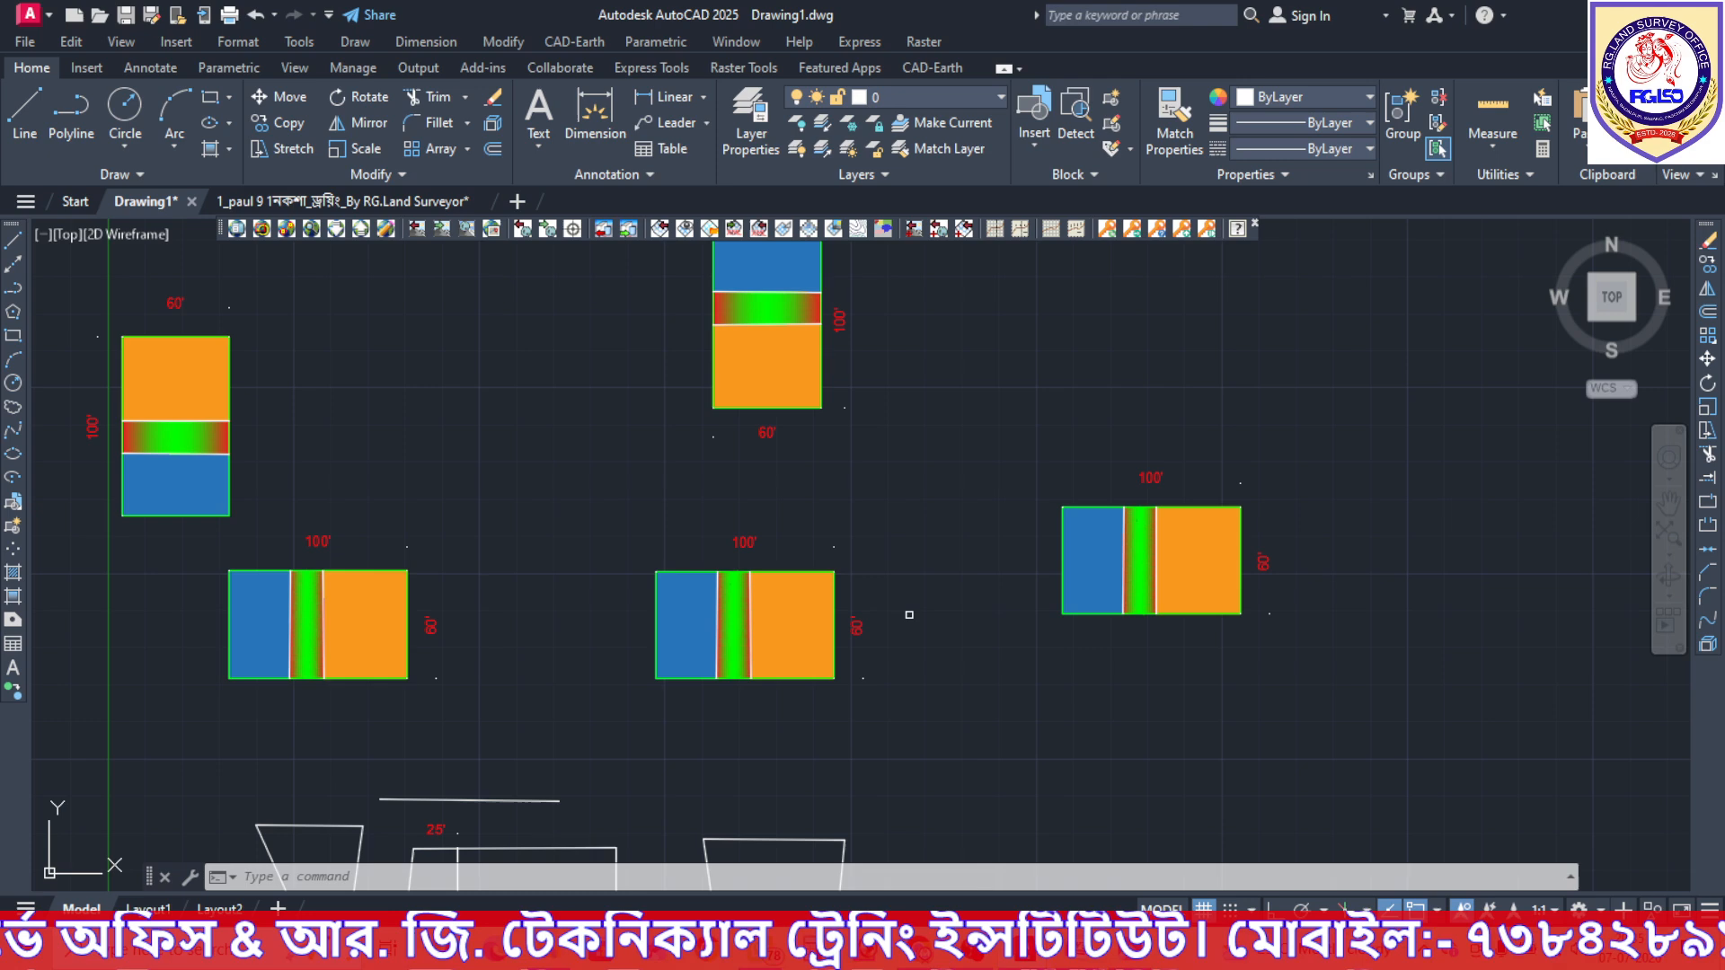
pyautogui.moveTo(906, 609); pyautogui.dragTo(880, 572, button='middle')
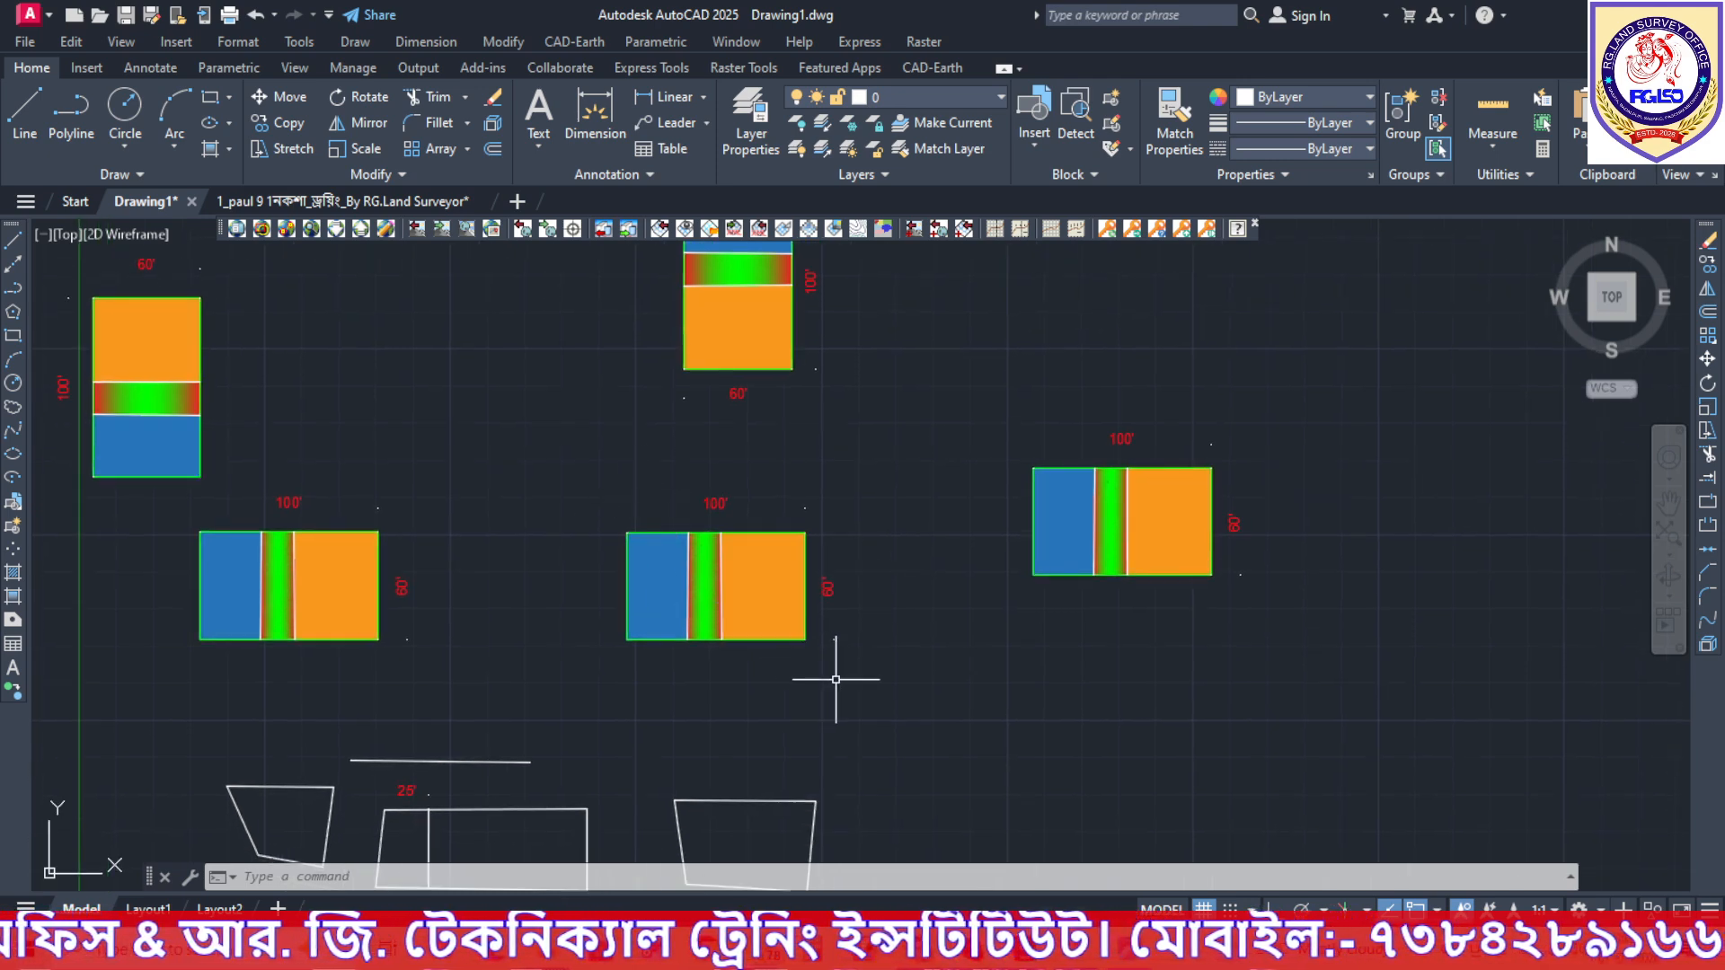
pyautogui.moveTo(764, 612); pyautogui.dragTo(742, 566, button='middle')
pyautogui.scroll(2, 737, 535)
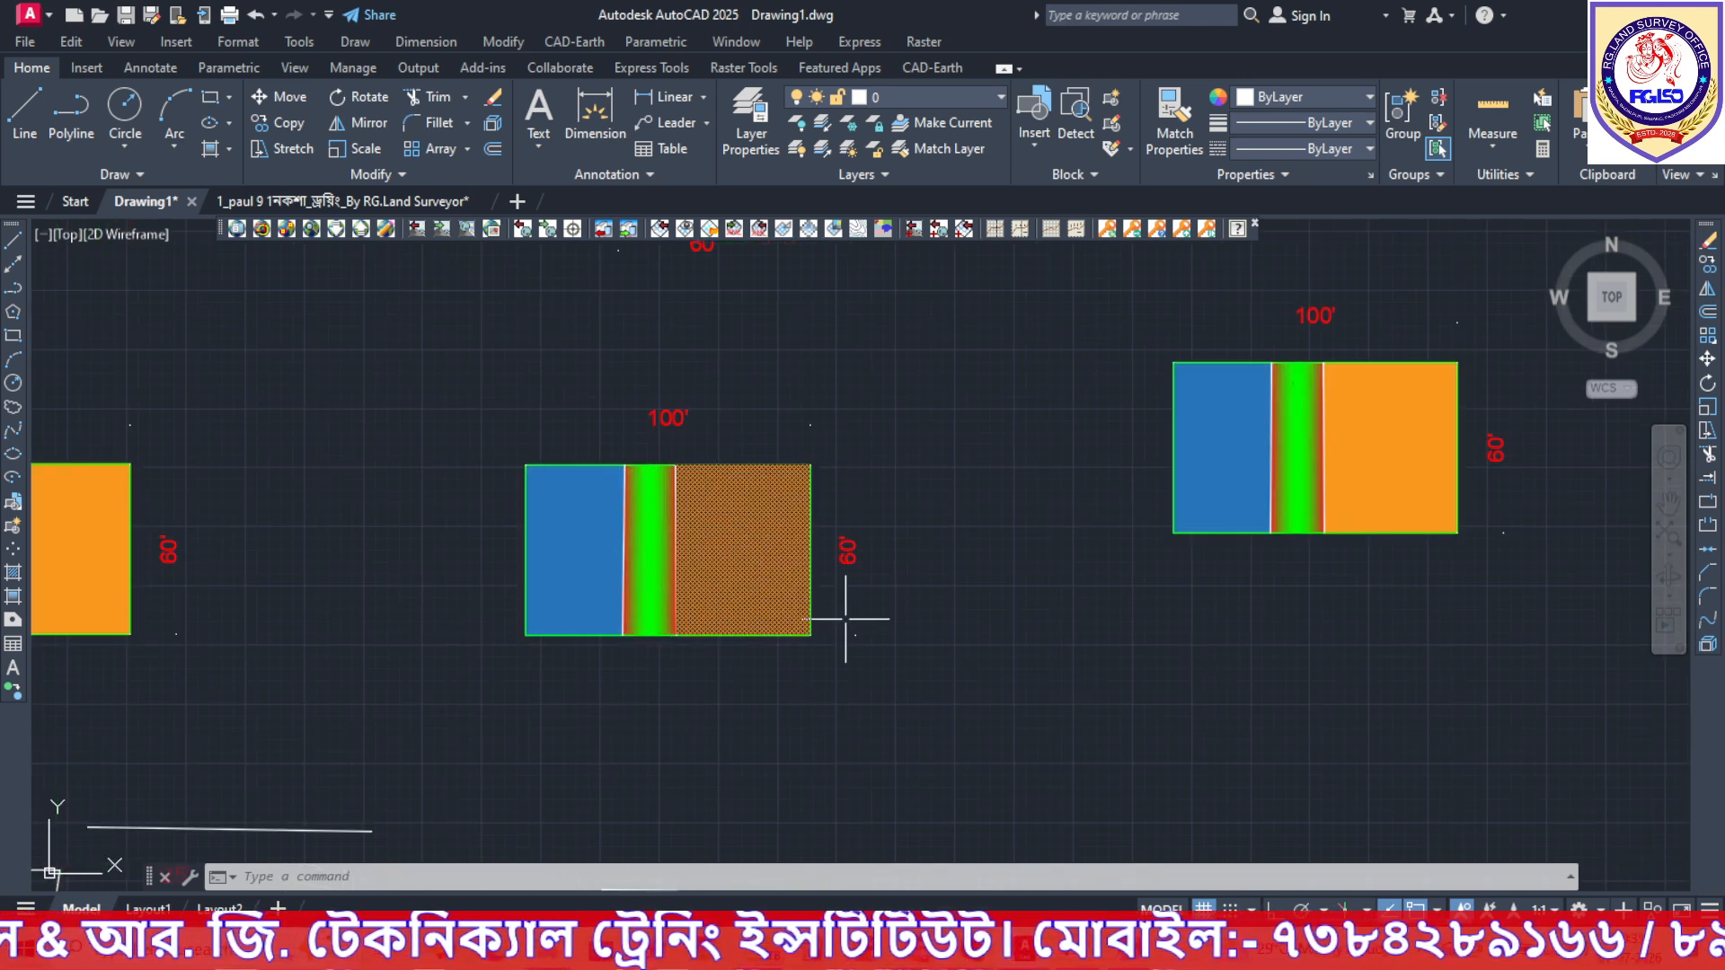
pyautogui.scroll(-2, 868, 608)
pyautogui.click(546, 436)
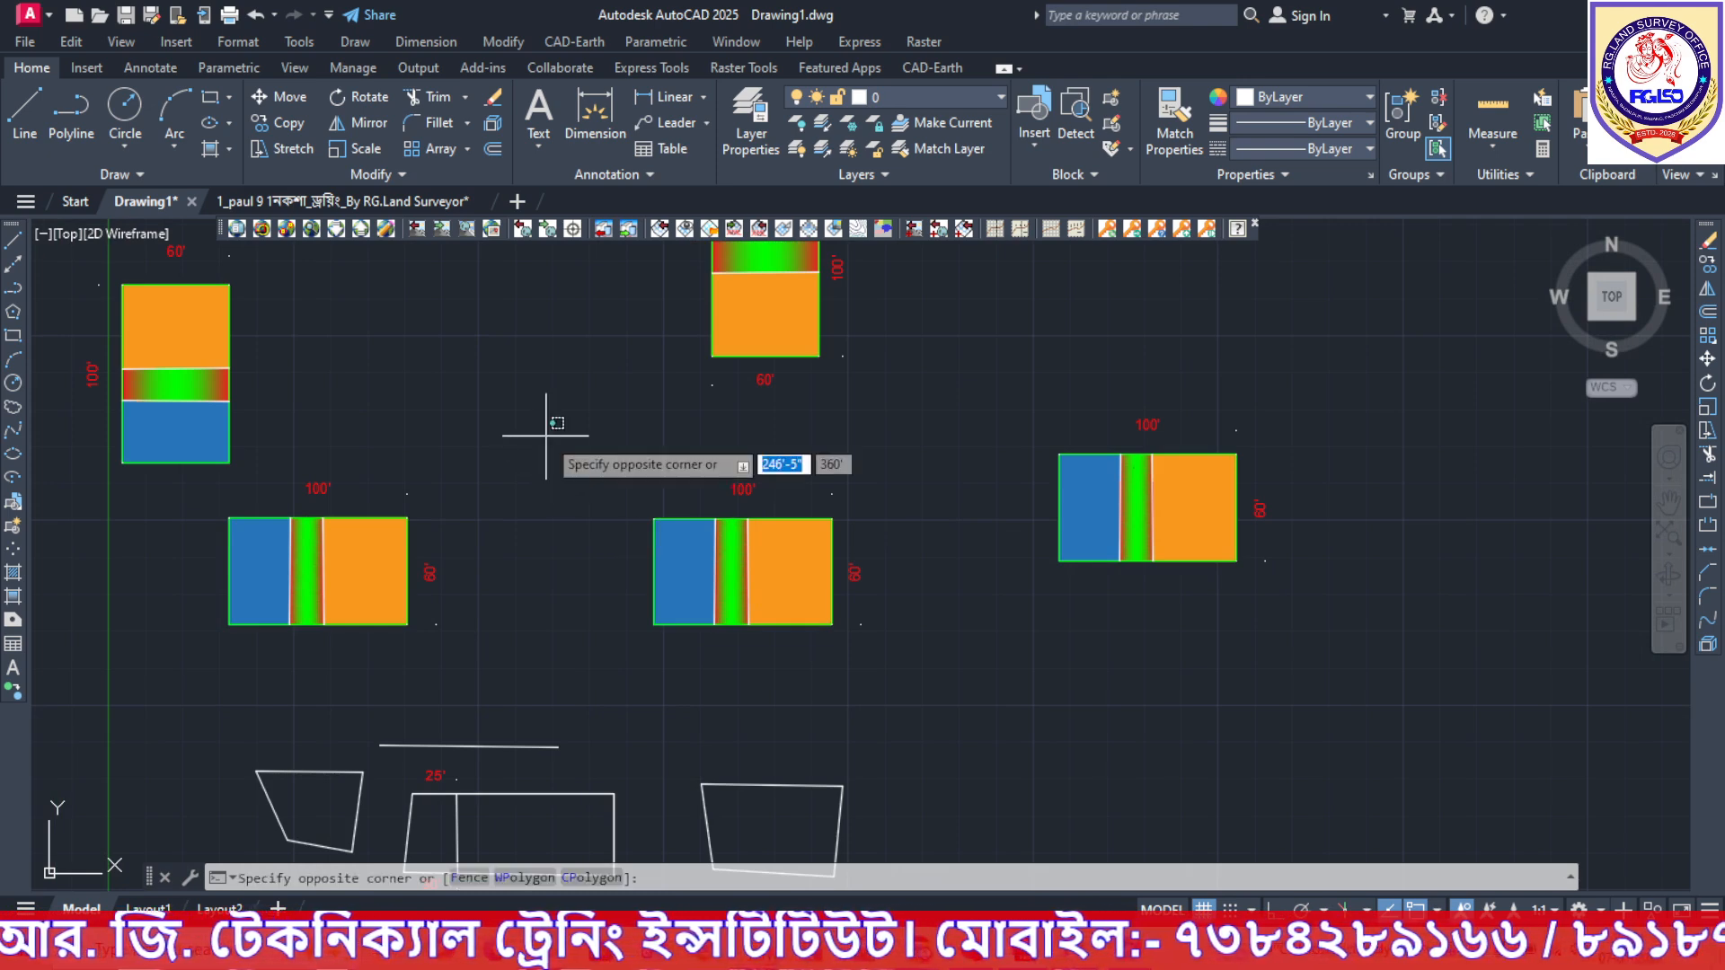
pyautogui.click(922, 667)
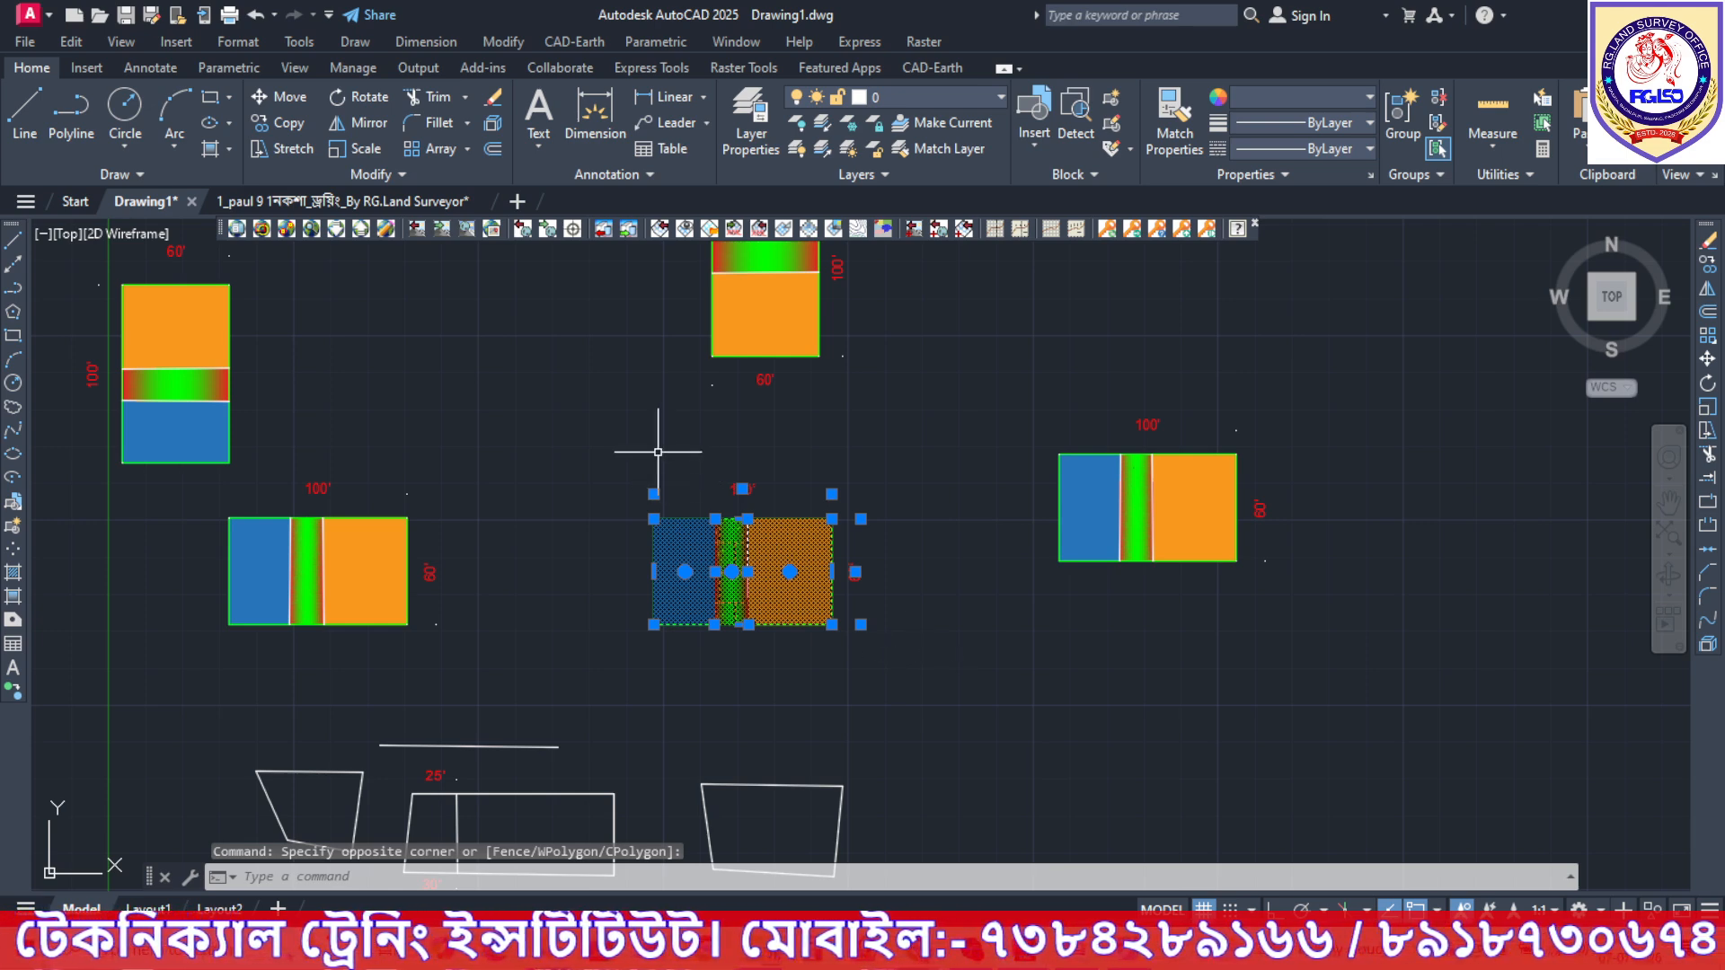
pyautogui.click(352, 149)
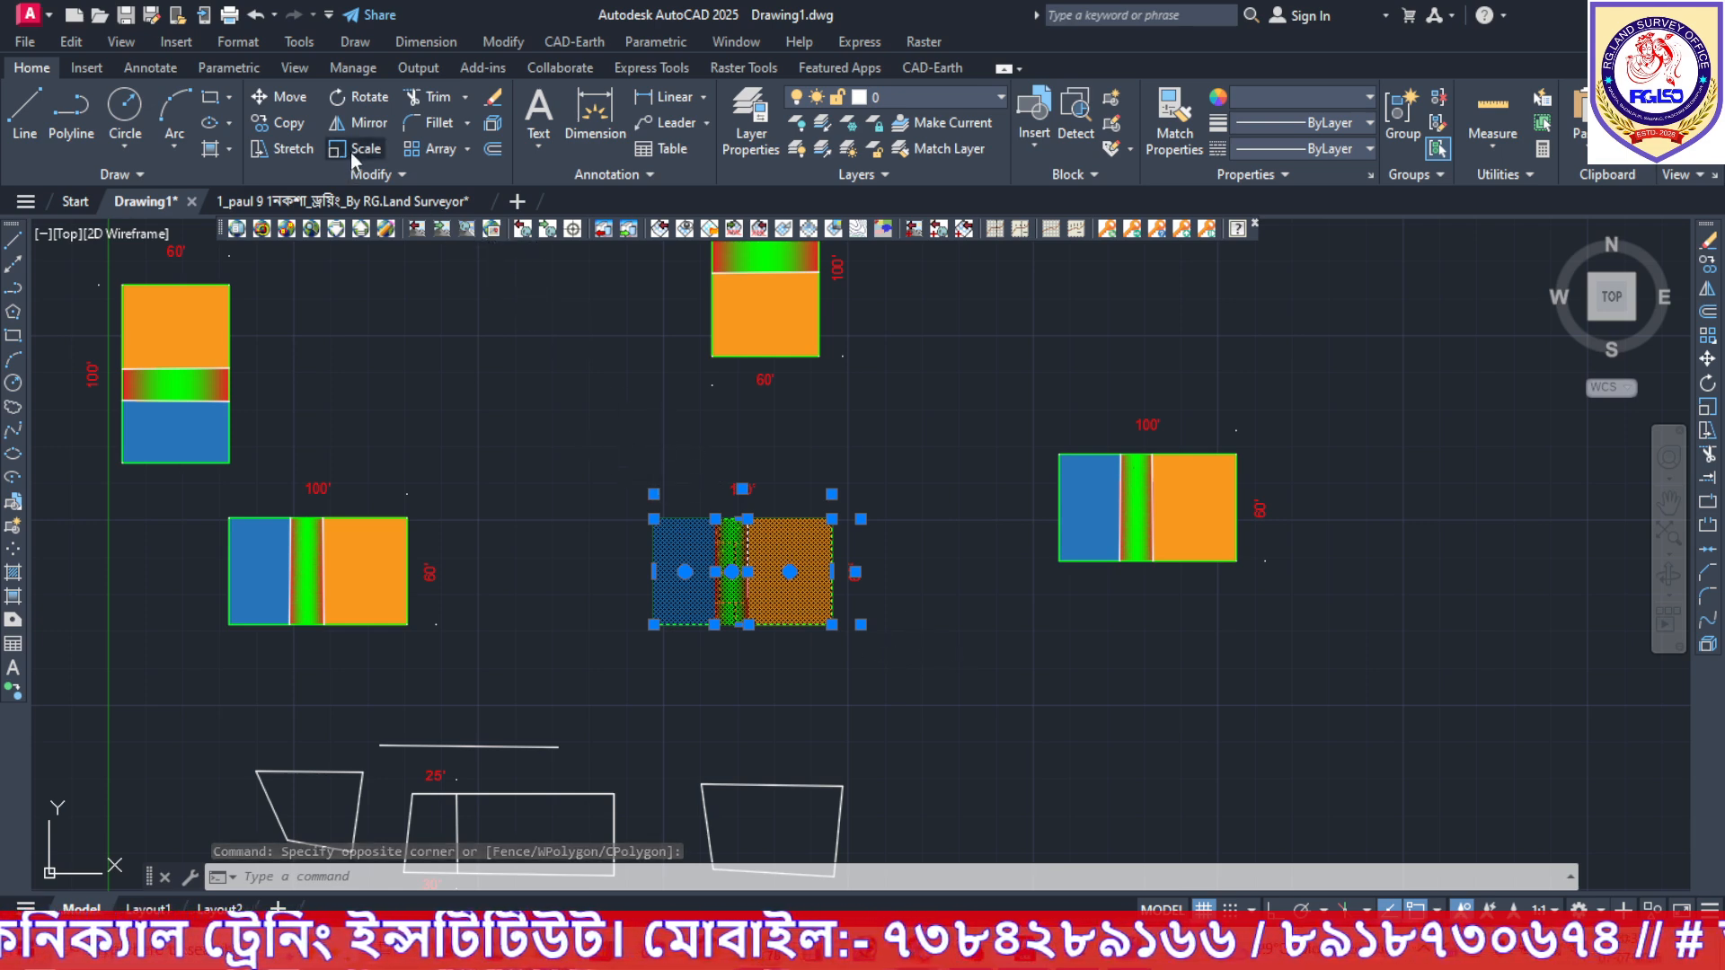
pyautogui.click(699, 543)
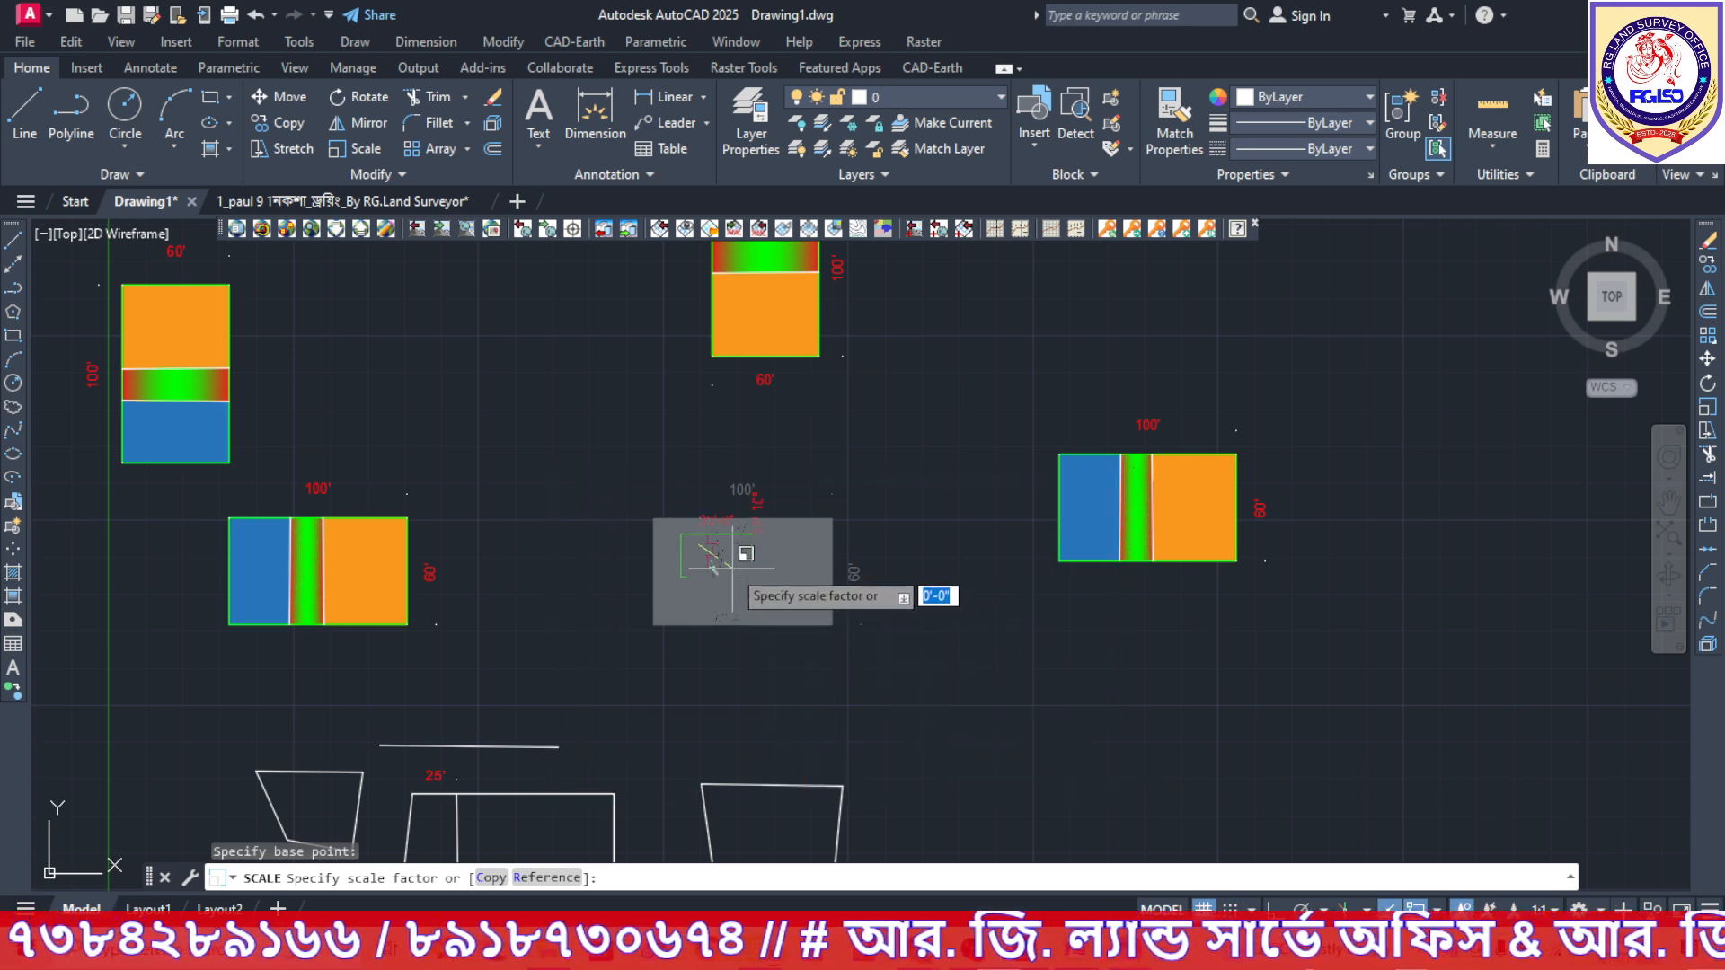
pyautogui.write('2')
pyautogui.press('Return')
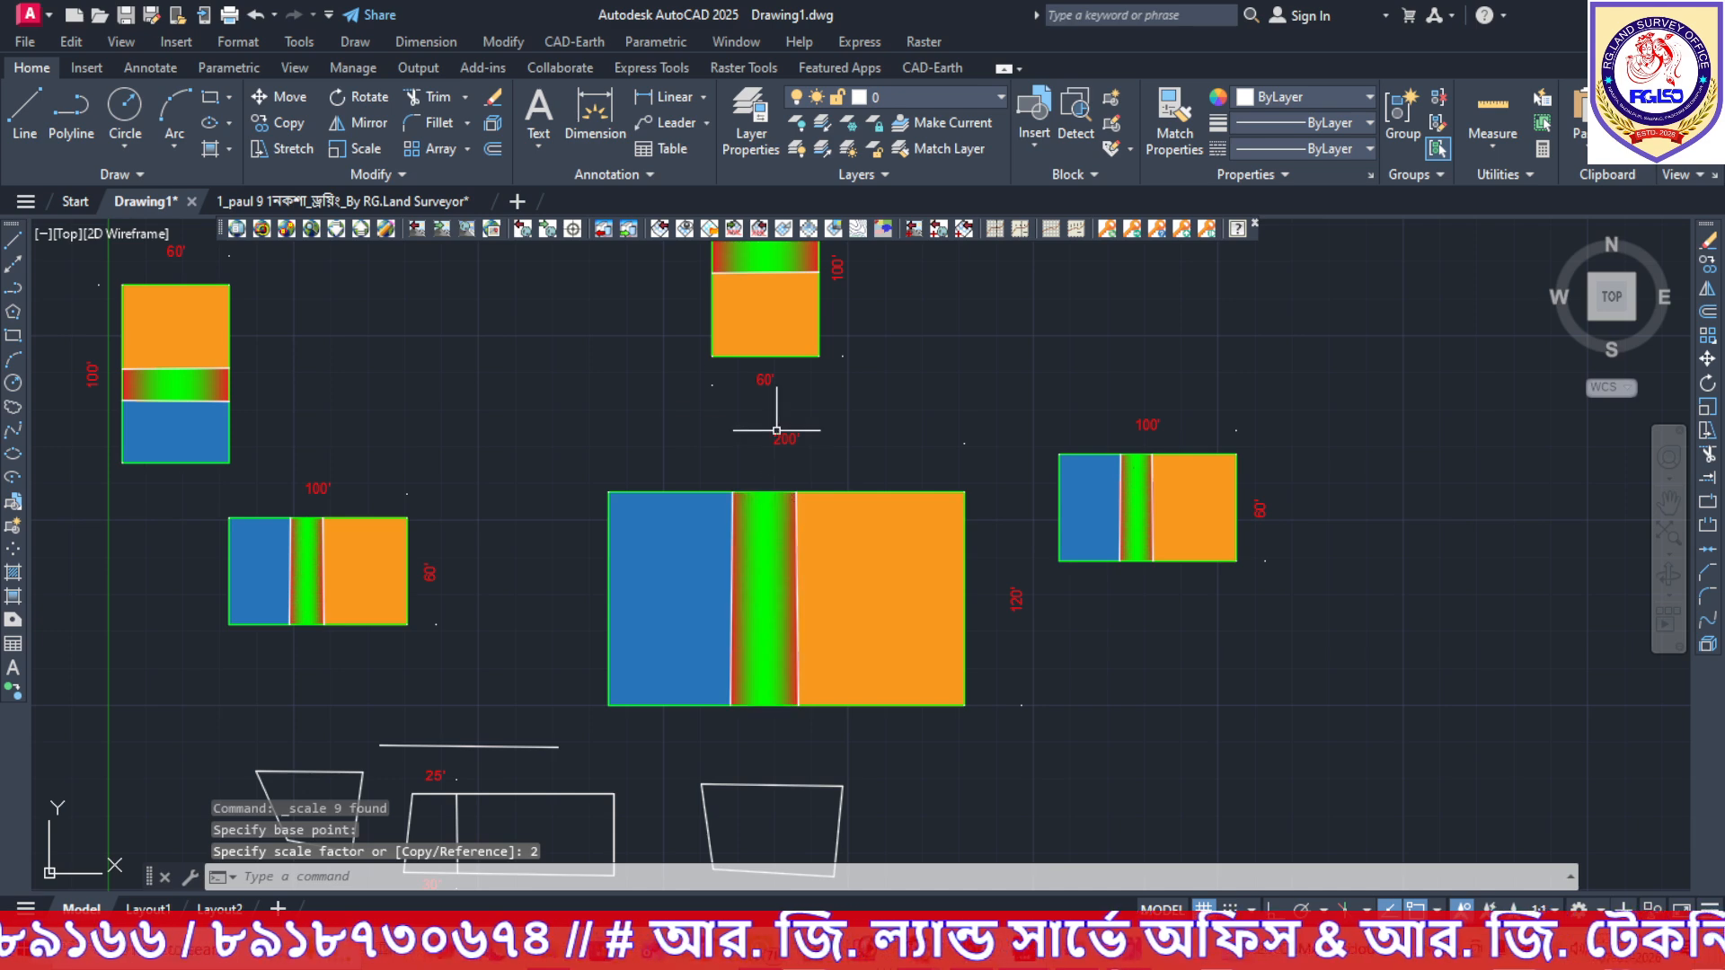
# Convert the rightmost 100' by 60' plot with its dimensions into a block named ghg.
pyautogui.scroll(5, 789, 424)
pyautogui.scroll(-5, 769, 494)
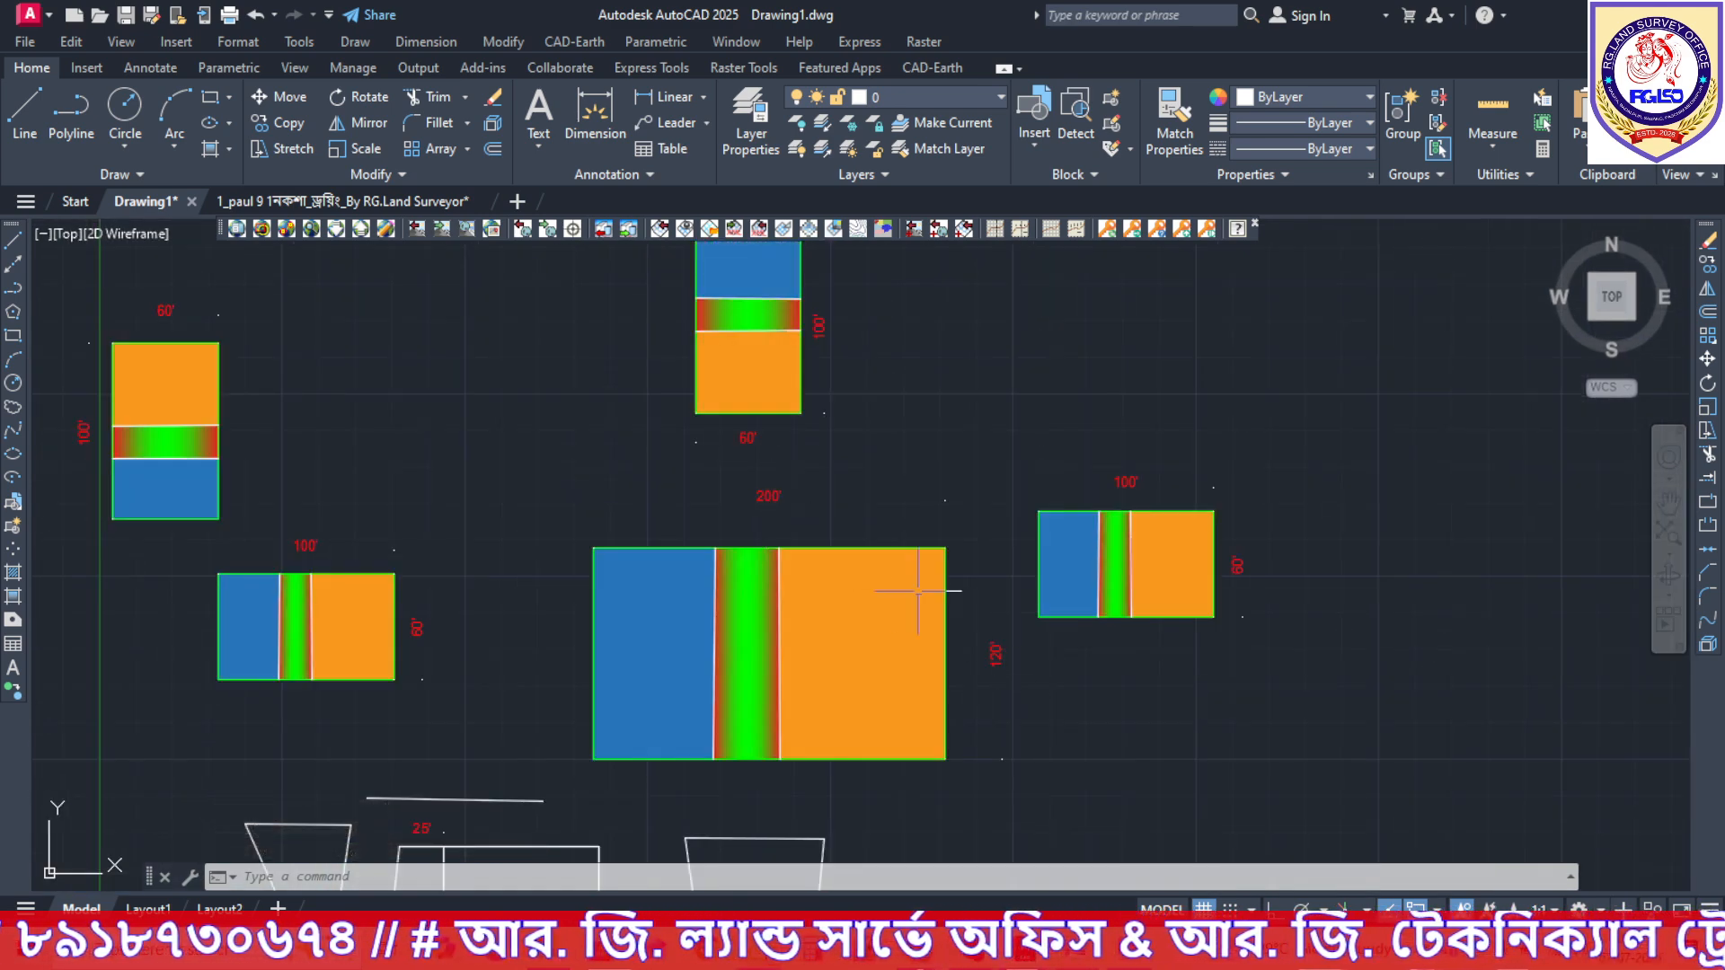
pyautogui.scroll(6, 993, 669)
pyautogui.scroll(-7, 1002, 525)
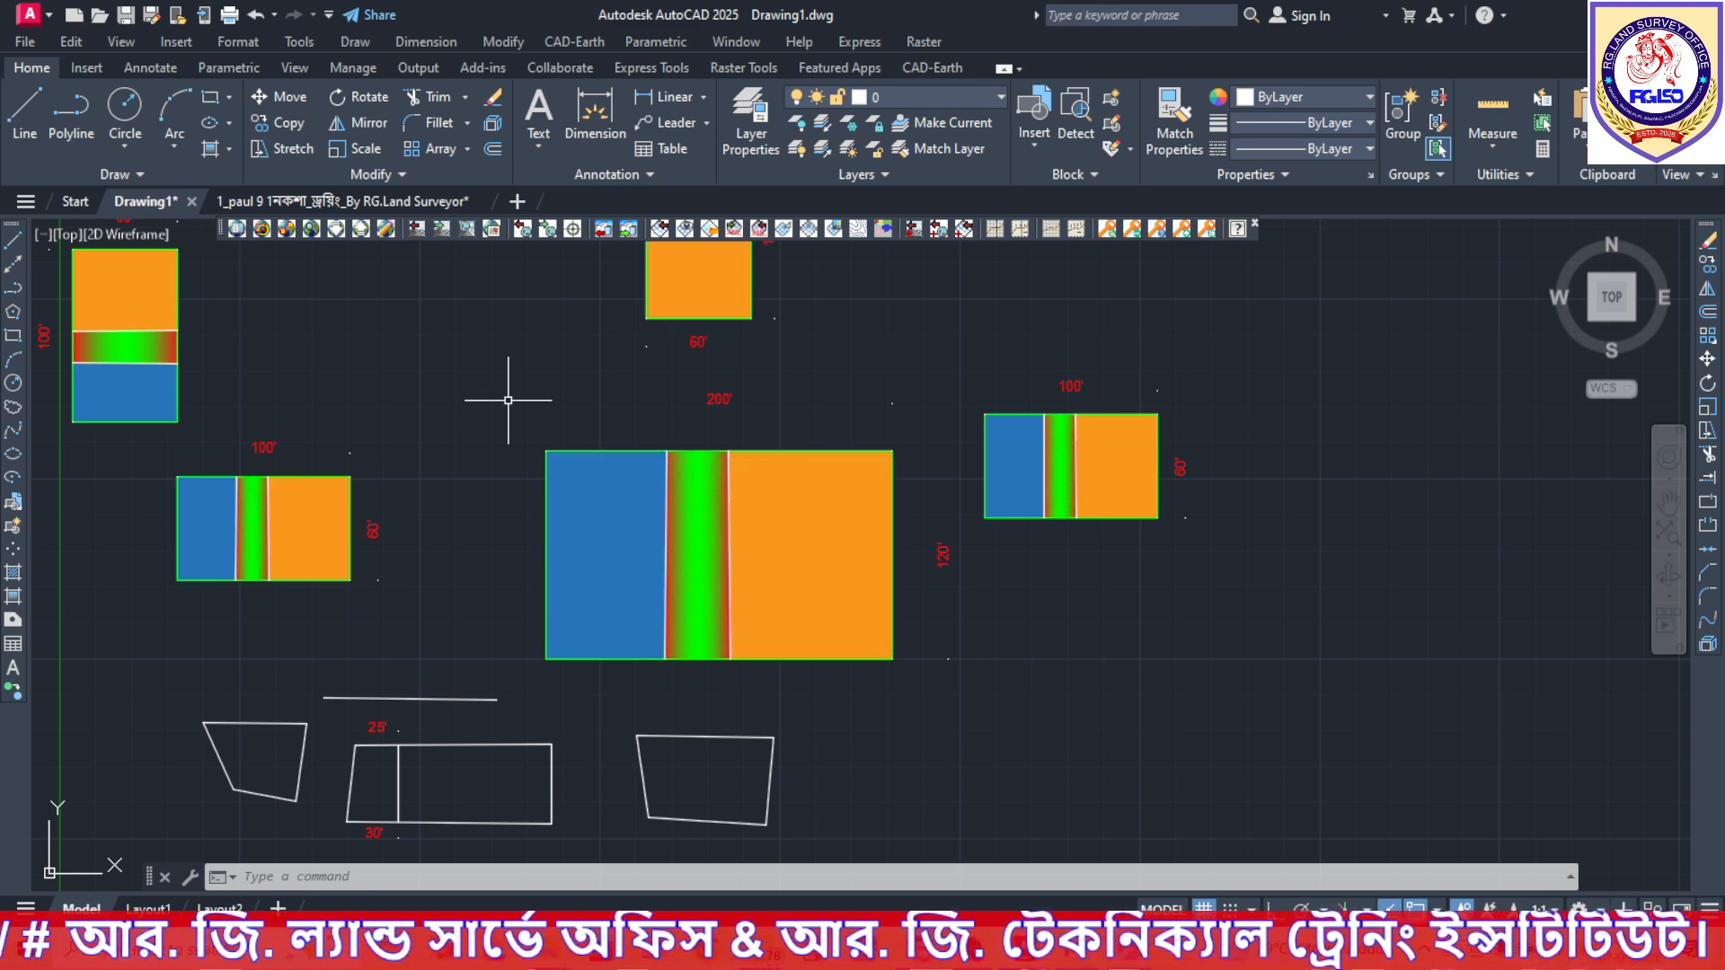
pyautogui.scroll(-2, 508, 400)
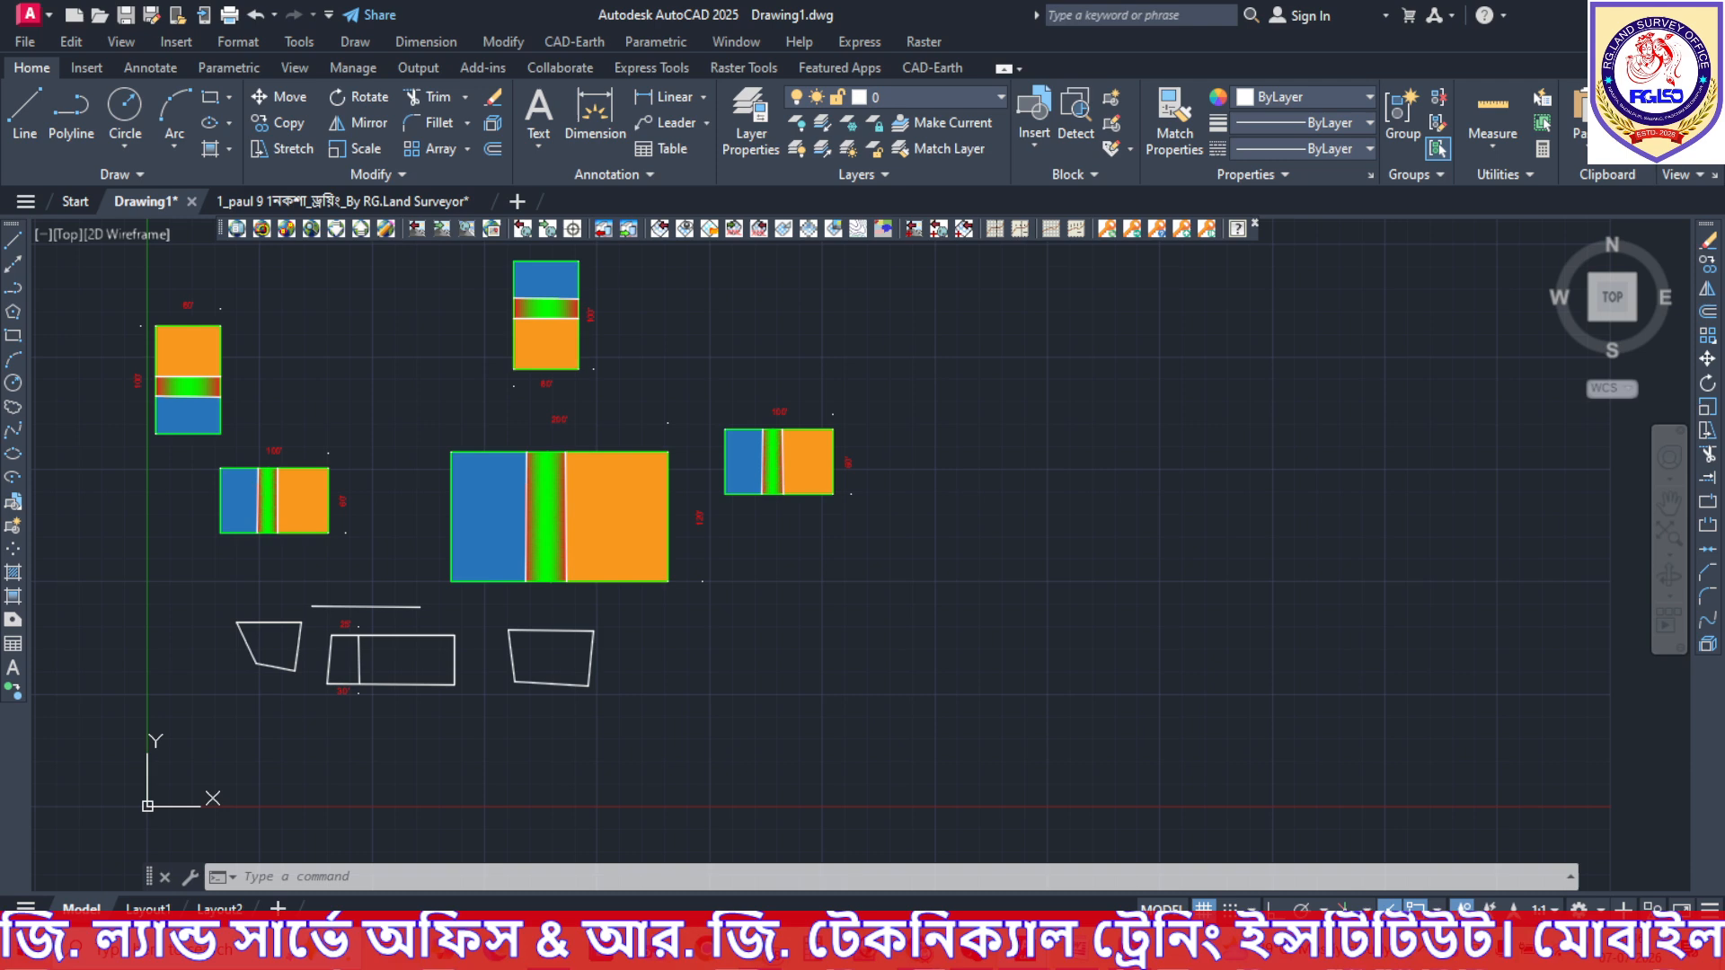
pyautogui.scroll(3, 773, 404)
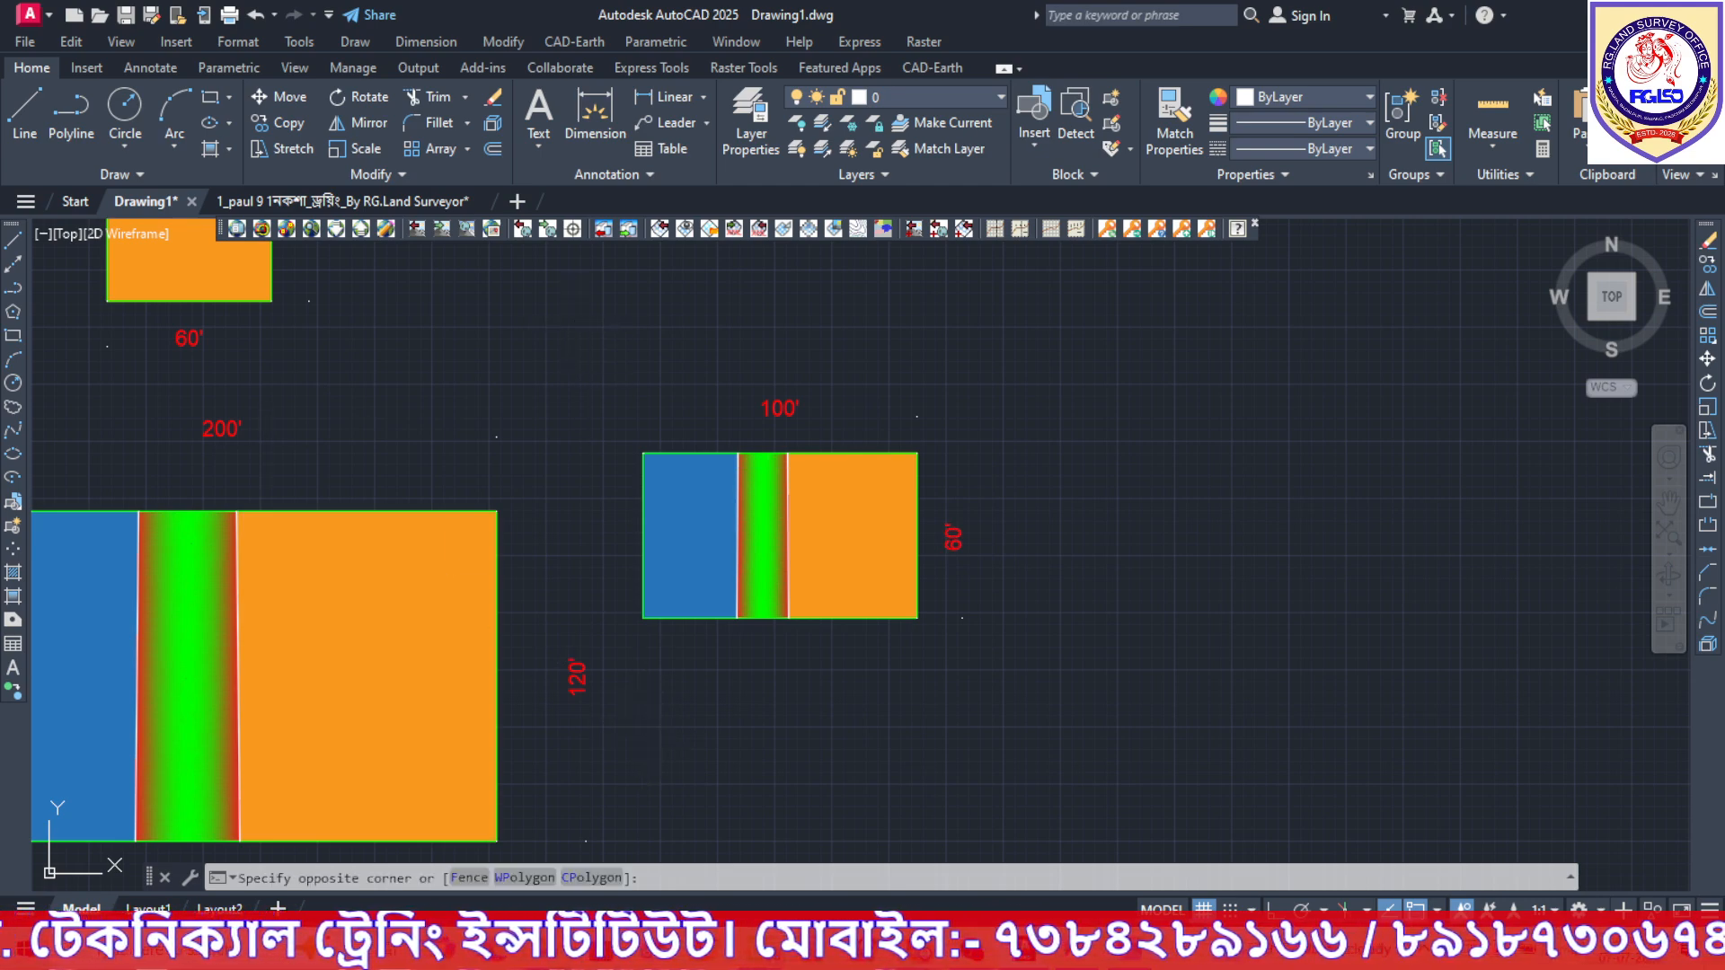
pyautogui.click(573, 321)
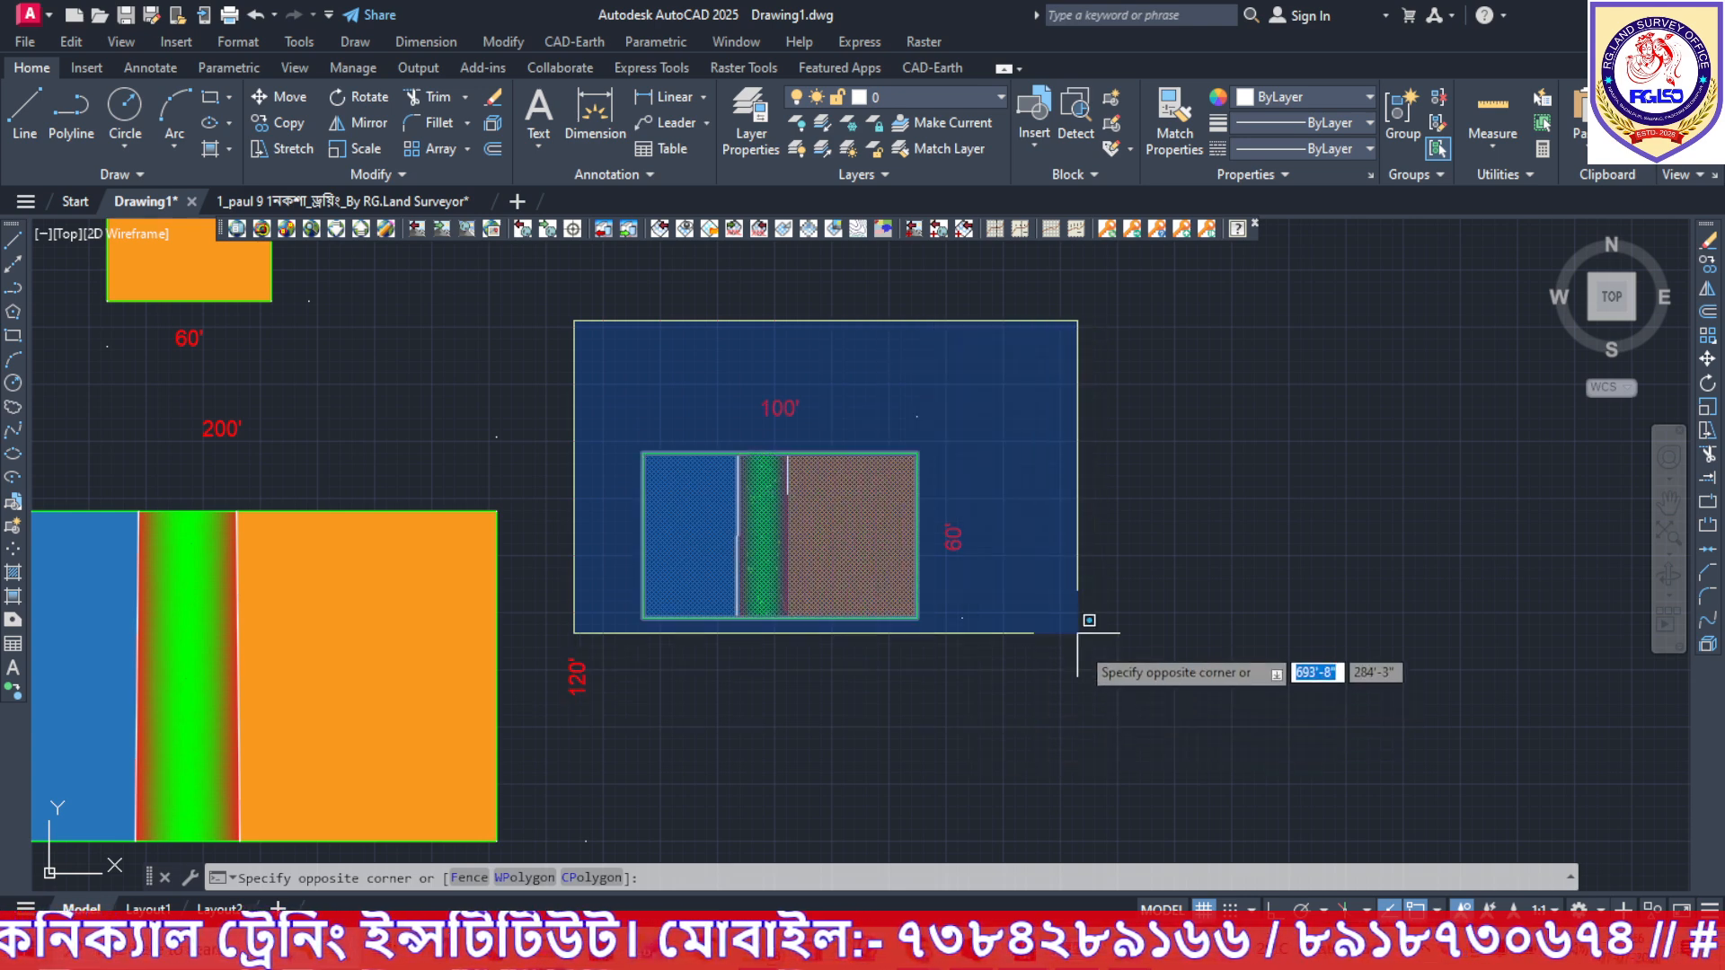
pyautogui.click(1098, 685)
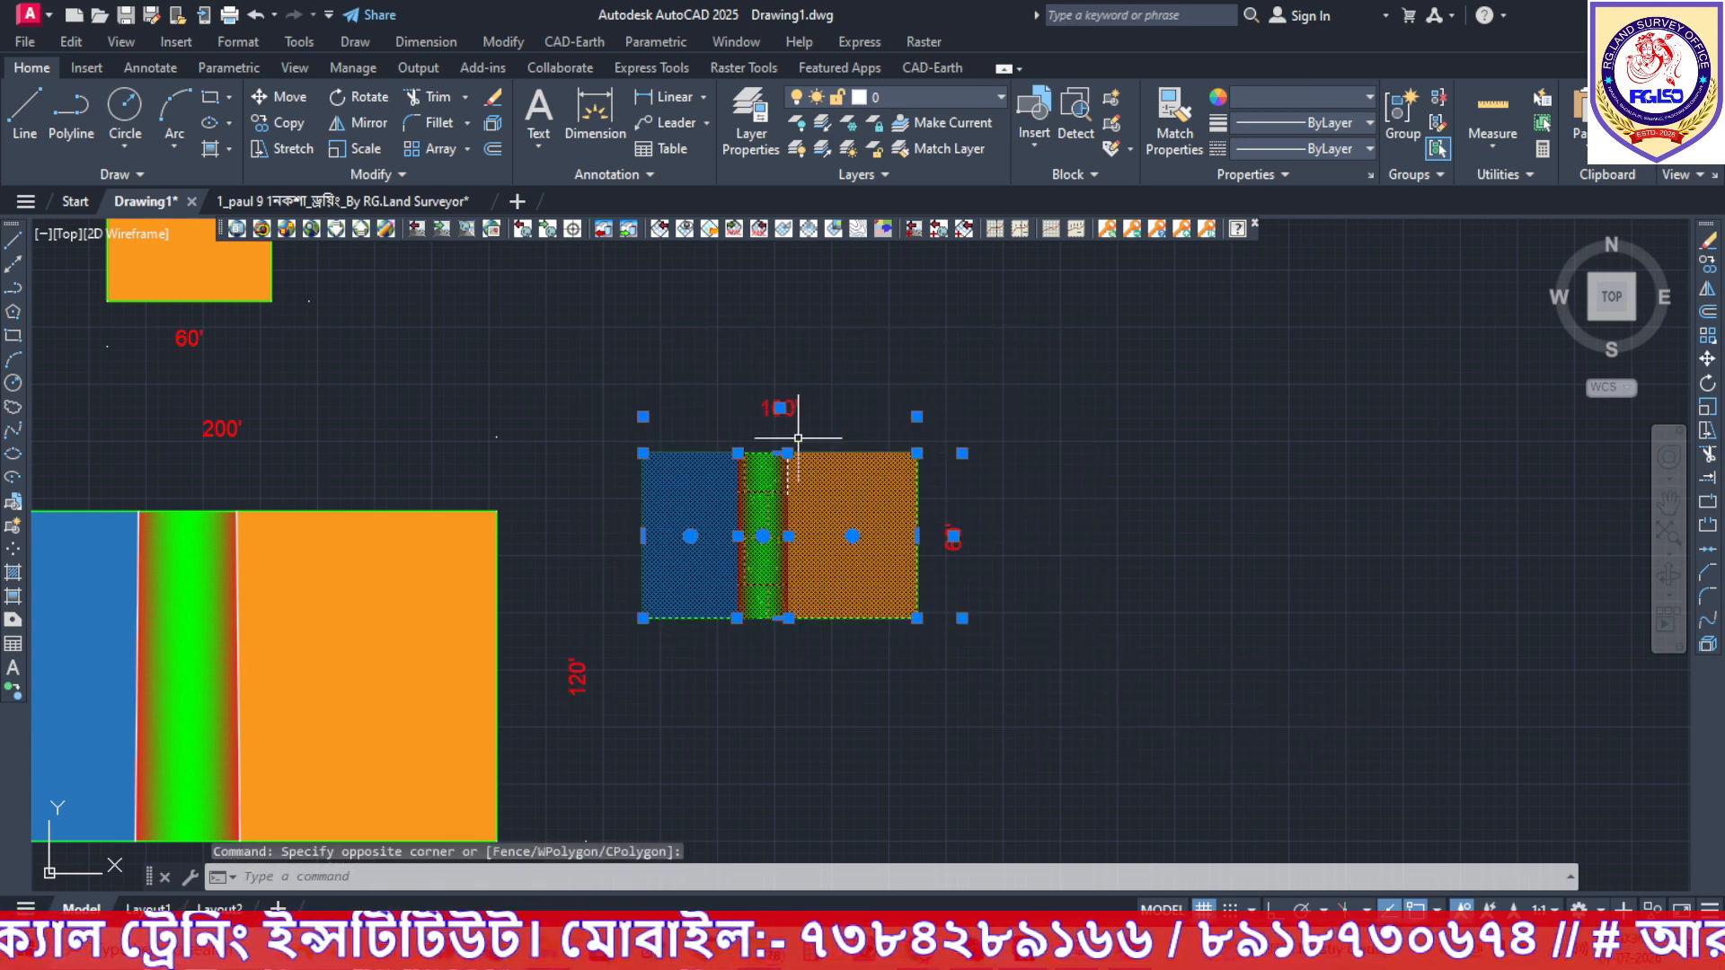
pyautogui.write('BLOCK')
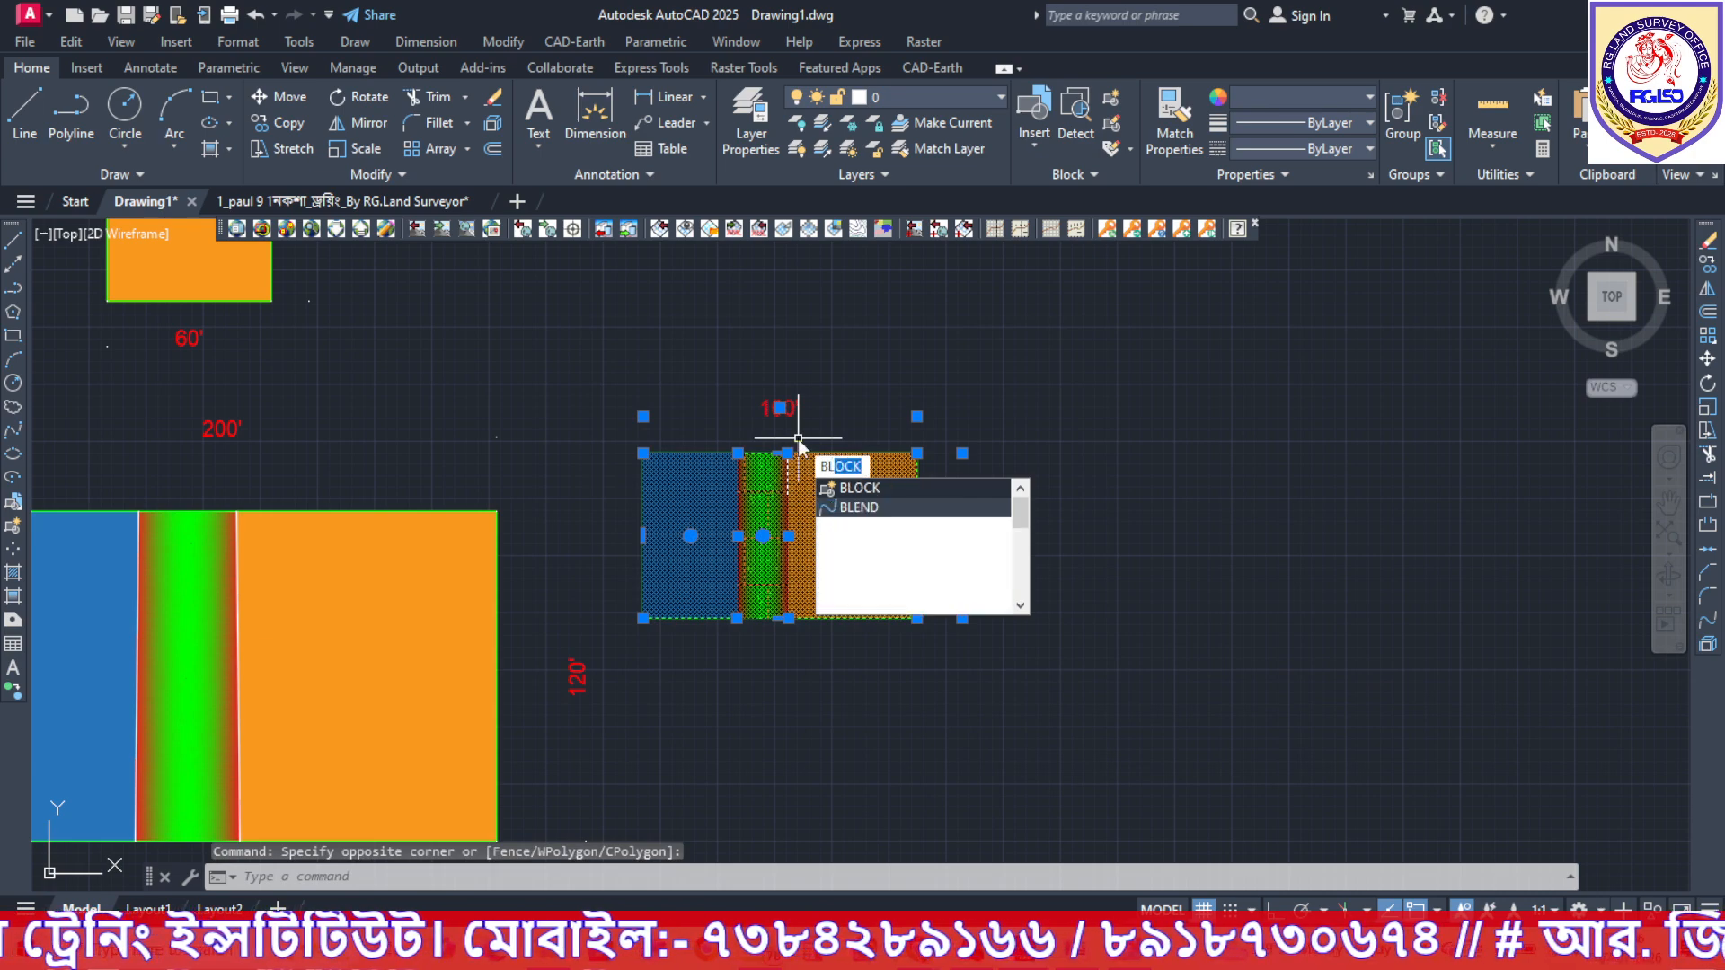
pyautogui.press('Return')
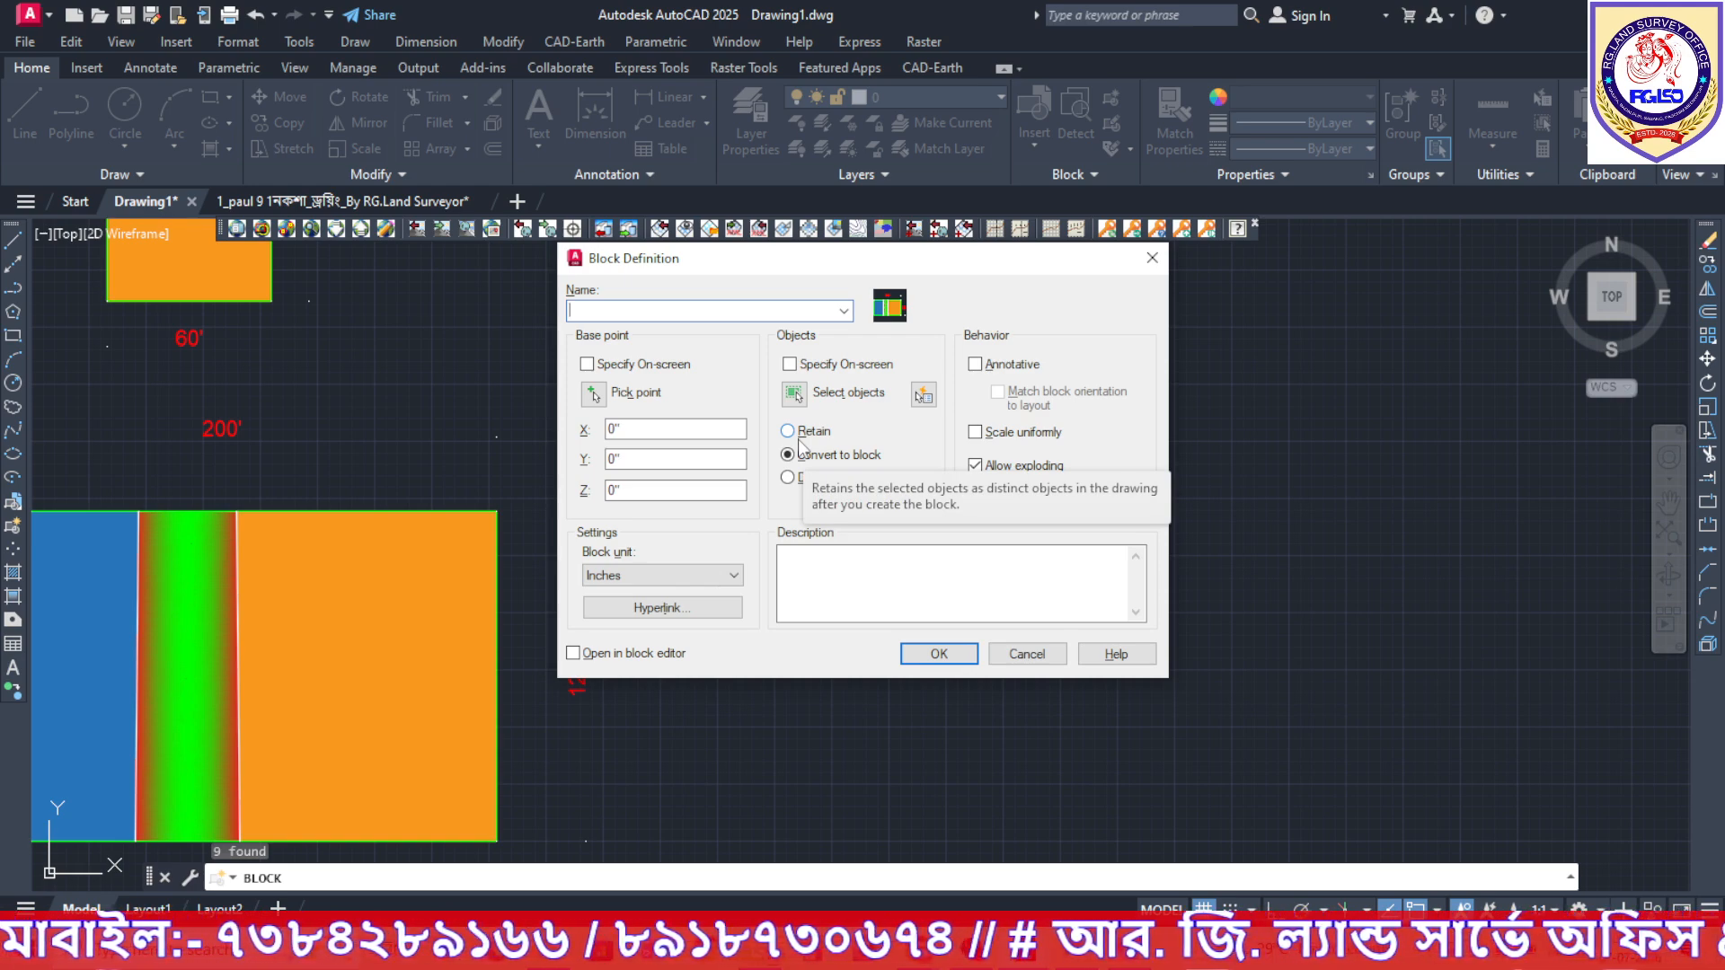
pyautogui.write('ghg')
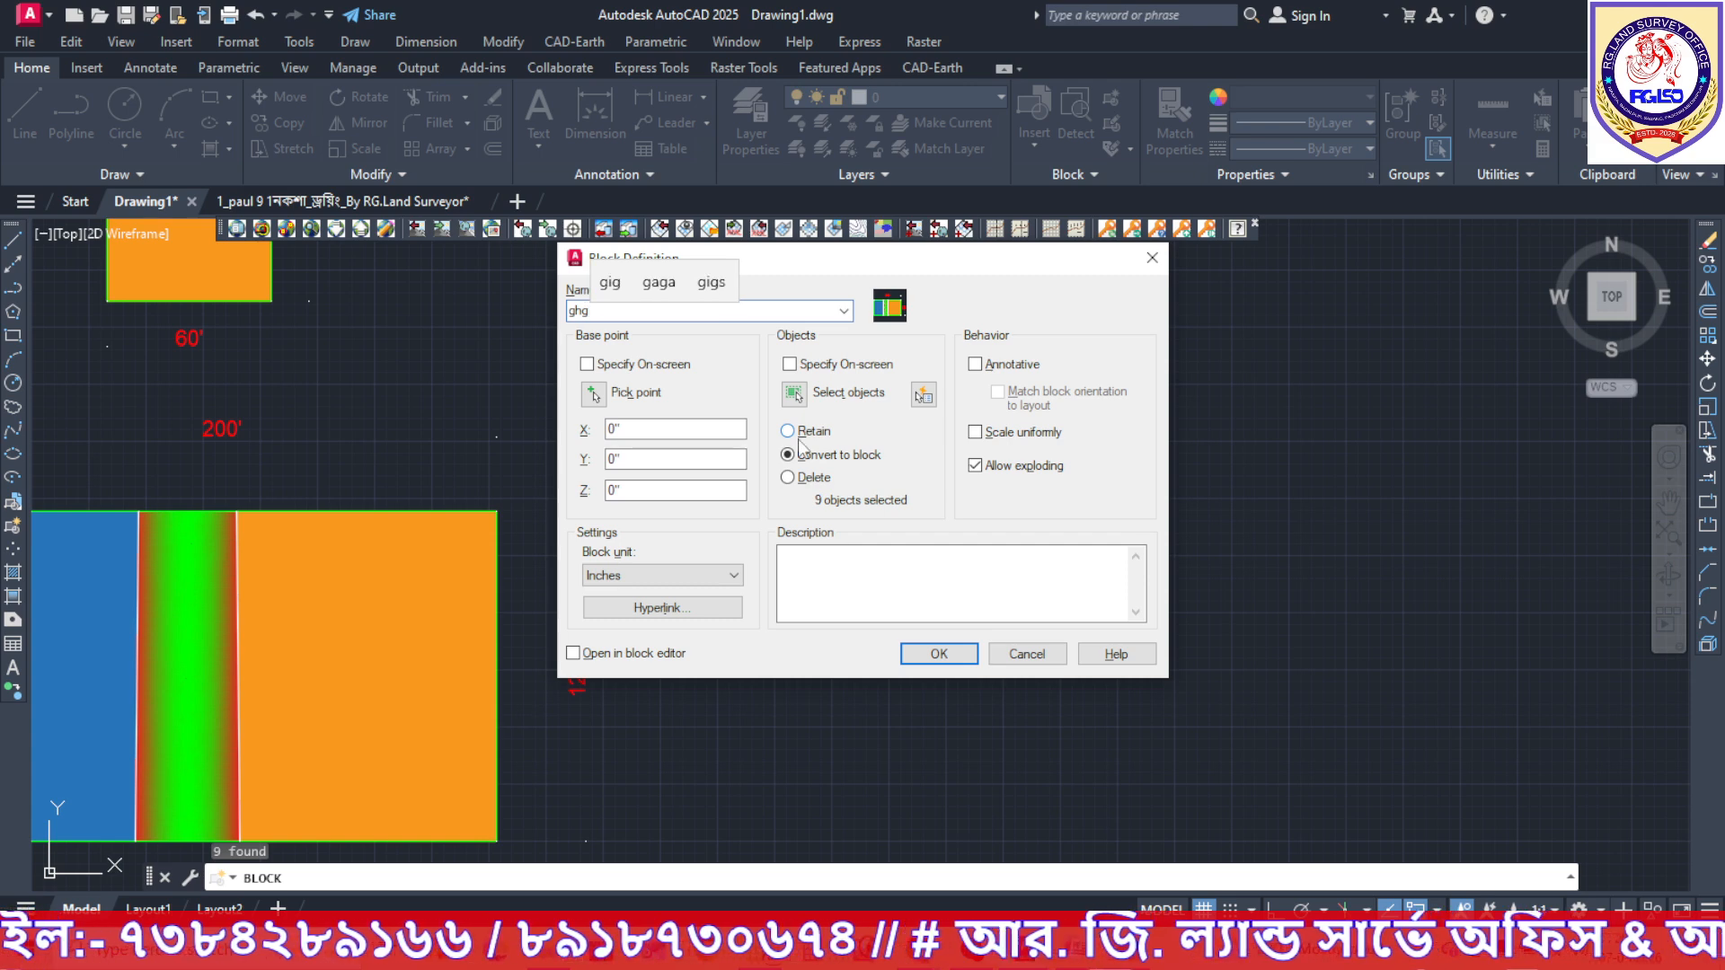
pyautogui.click(932, 655)
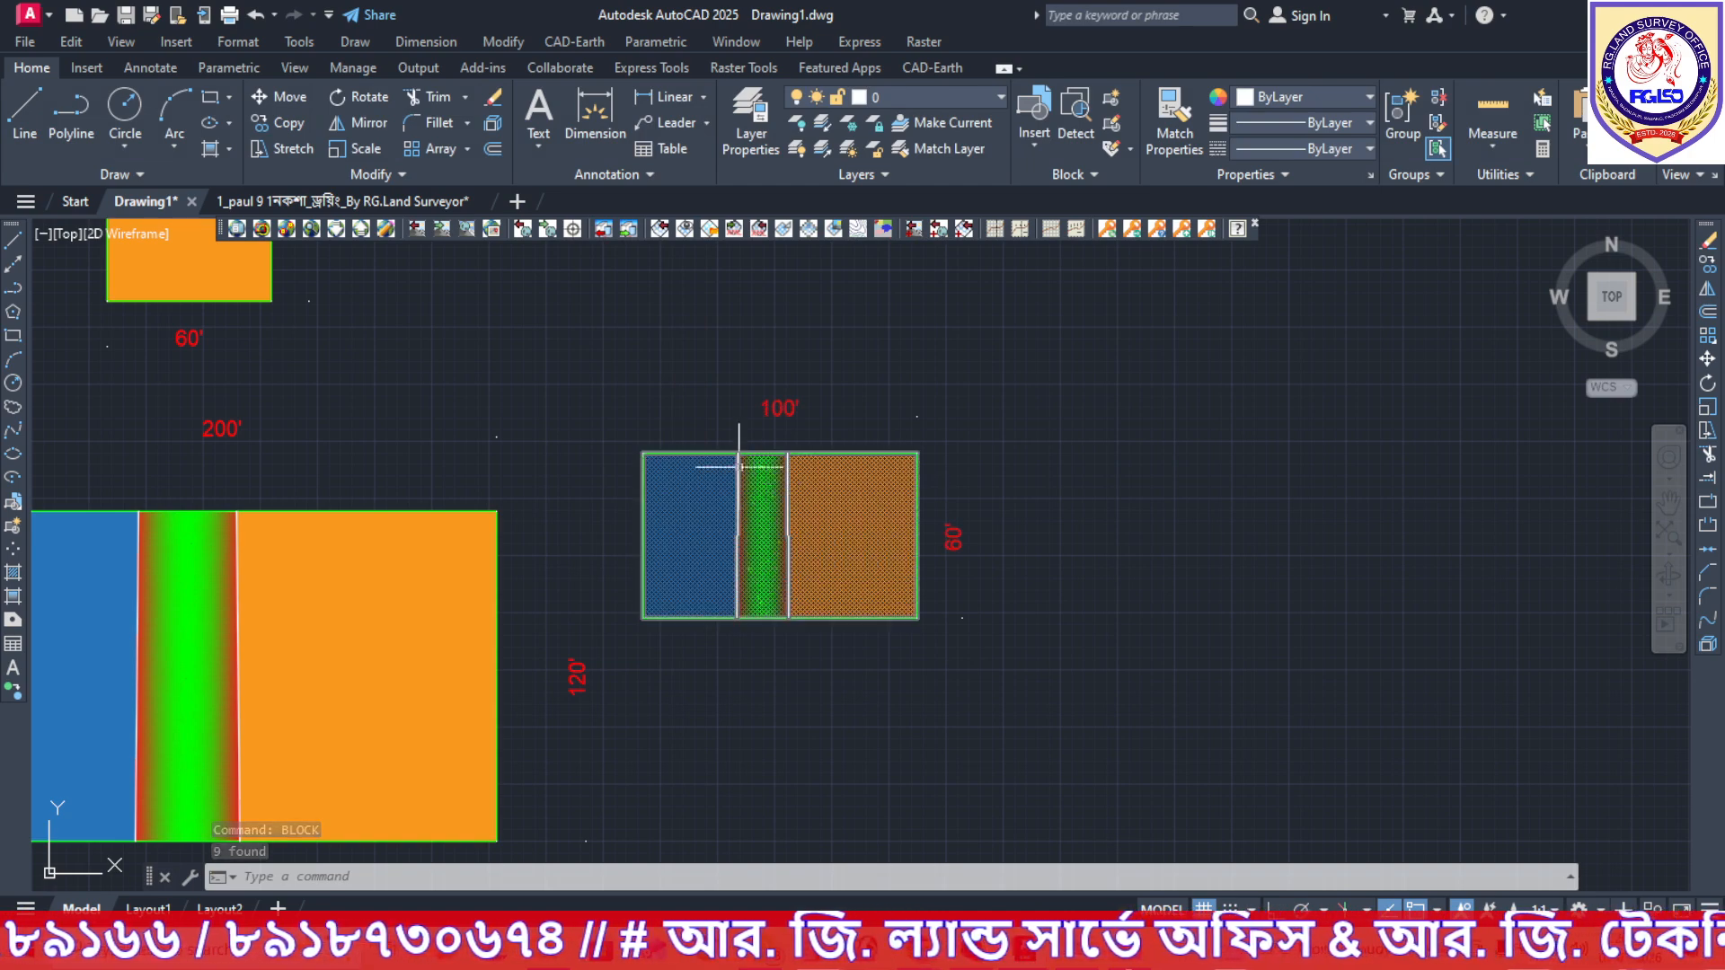
# Scale the rightmost plot block from its upper-left corner to about four times its size.
pyautogui.click(677, 456)
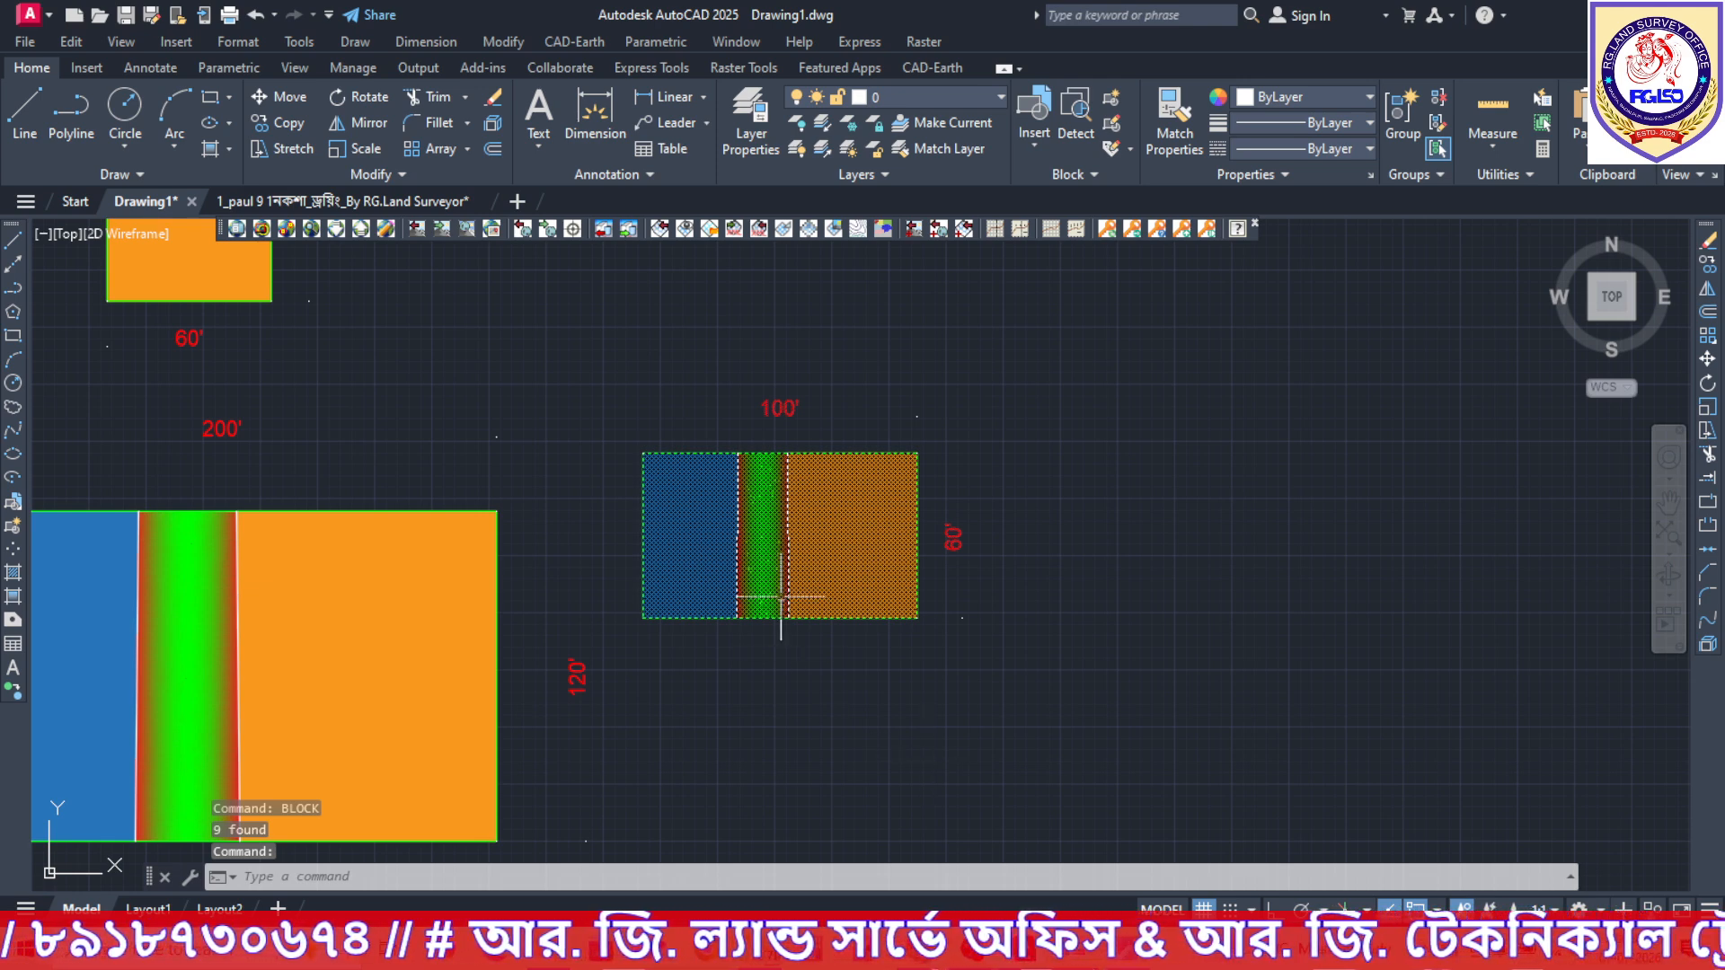
pyautogui.click(356, 148)
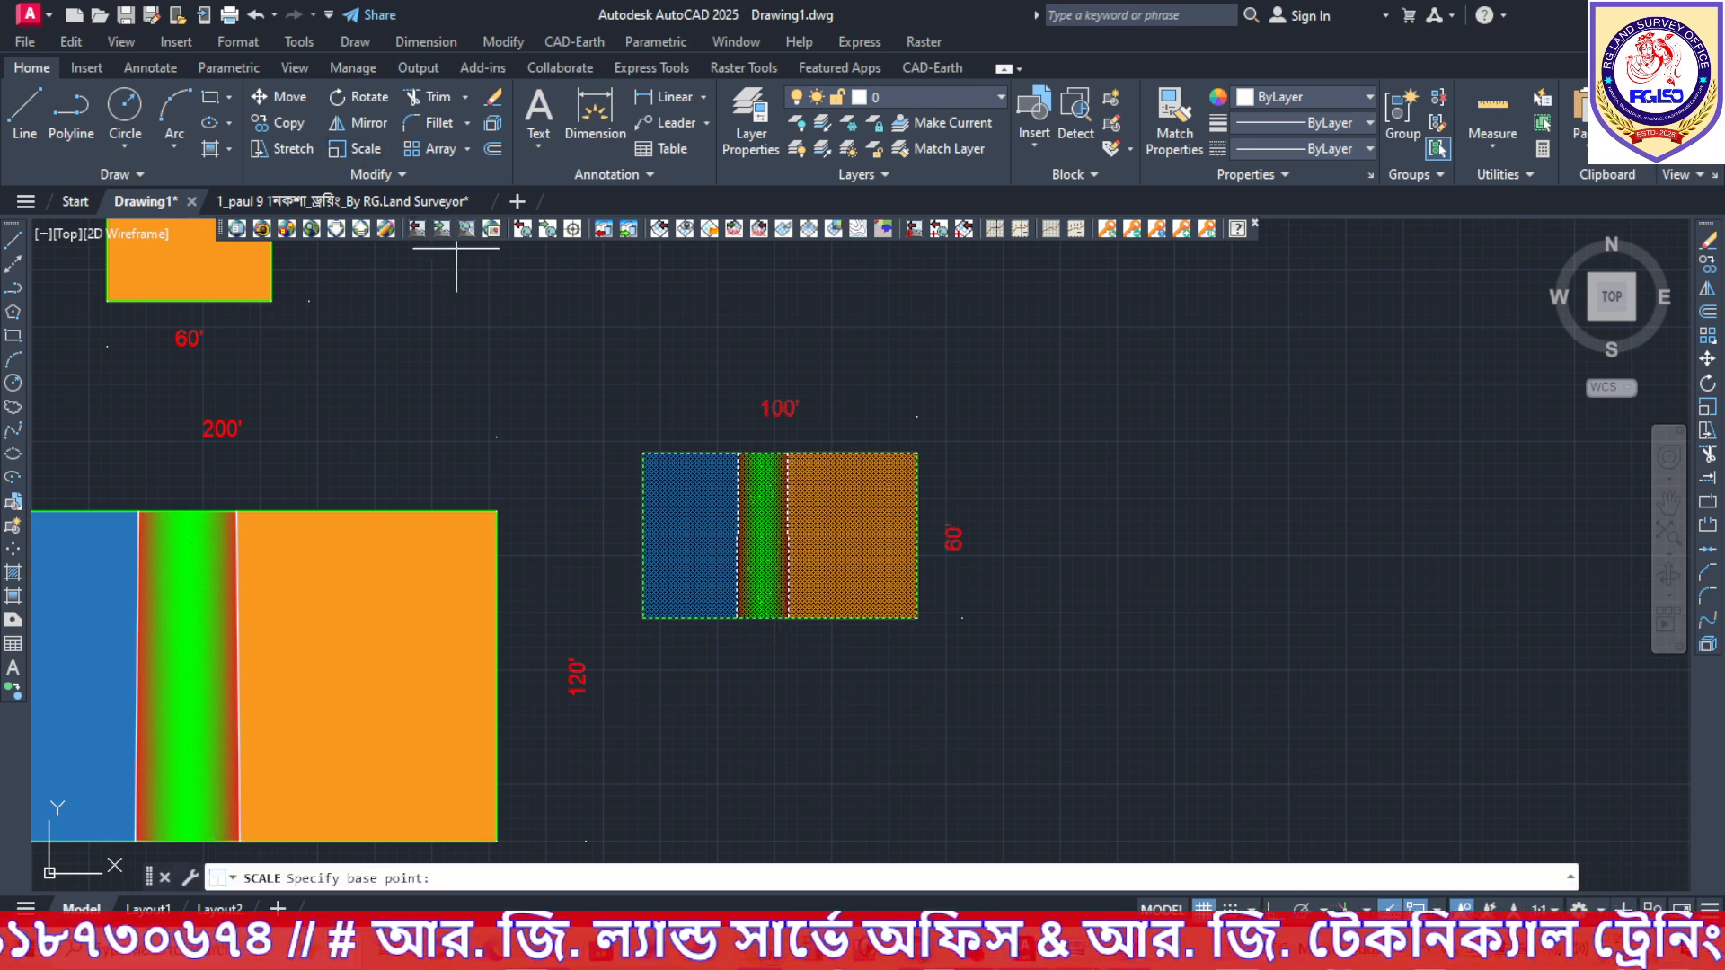
pyautogui.click(644, 454)
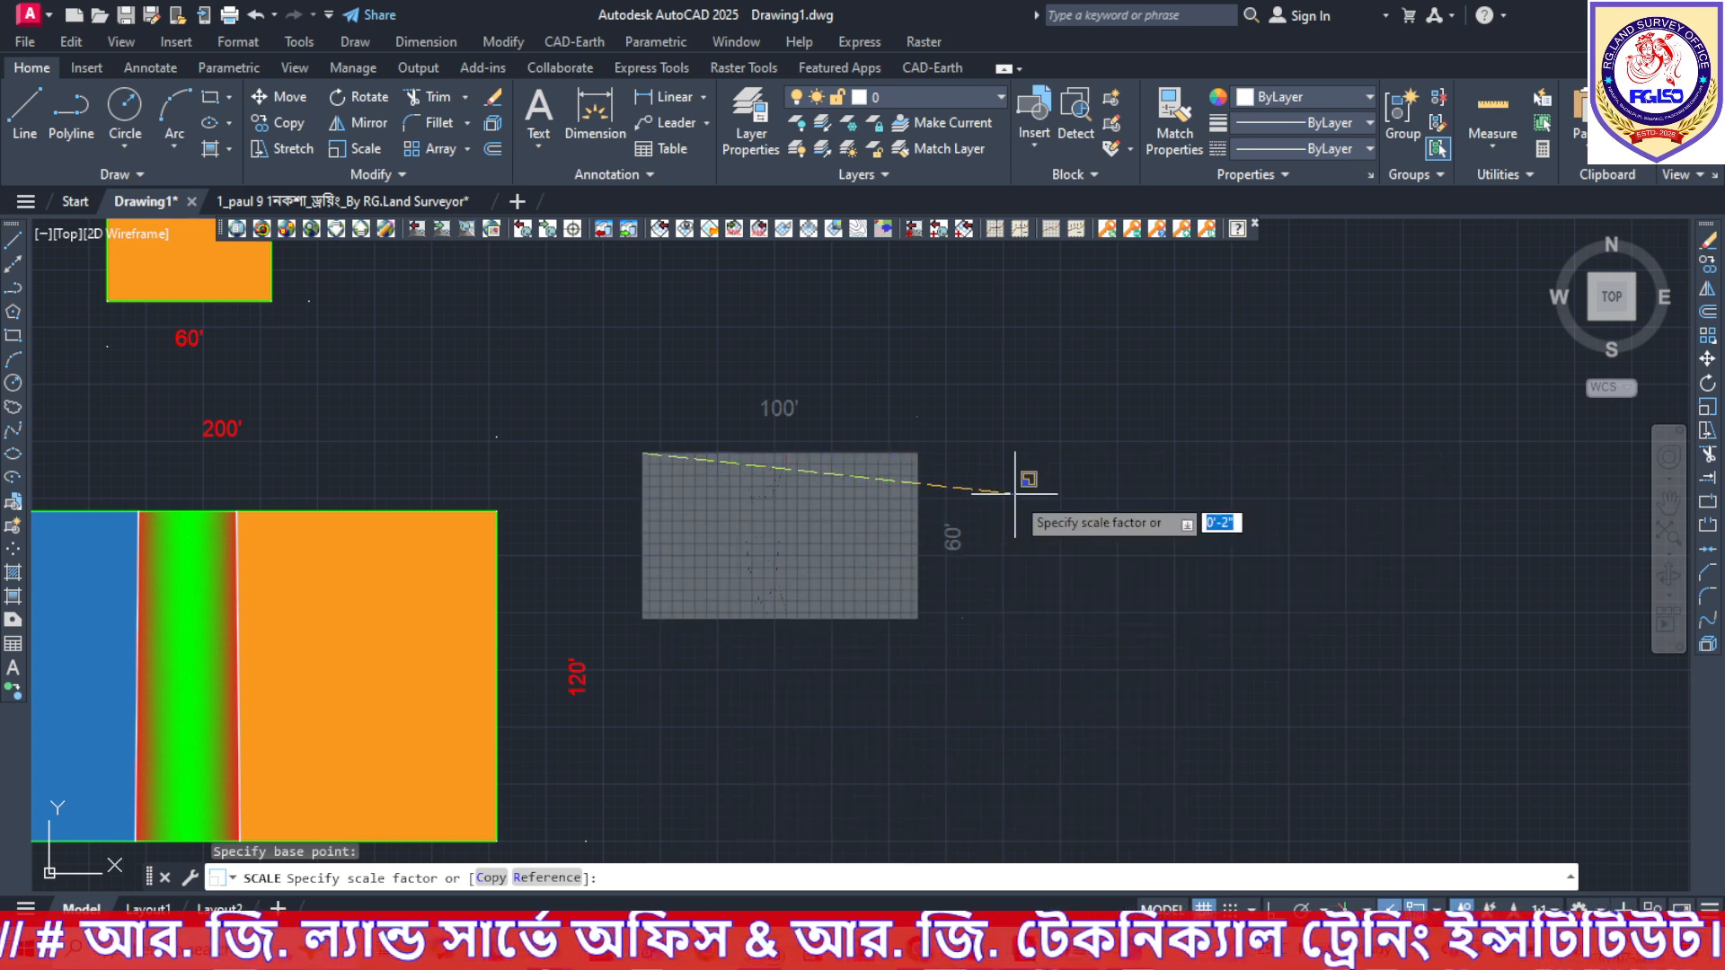
pyautogui.scroll(-3, 1015, 486)
pyautogui.moveTo(1016, 493); pyautogui.dragTo(871, 437, button='middle')
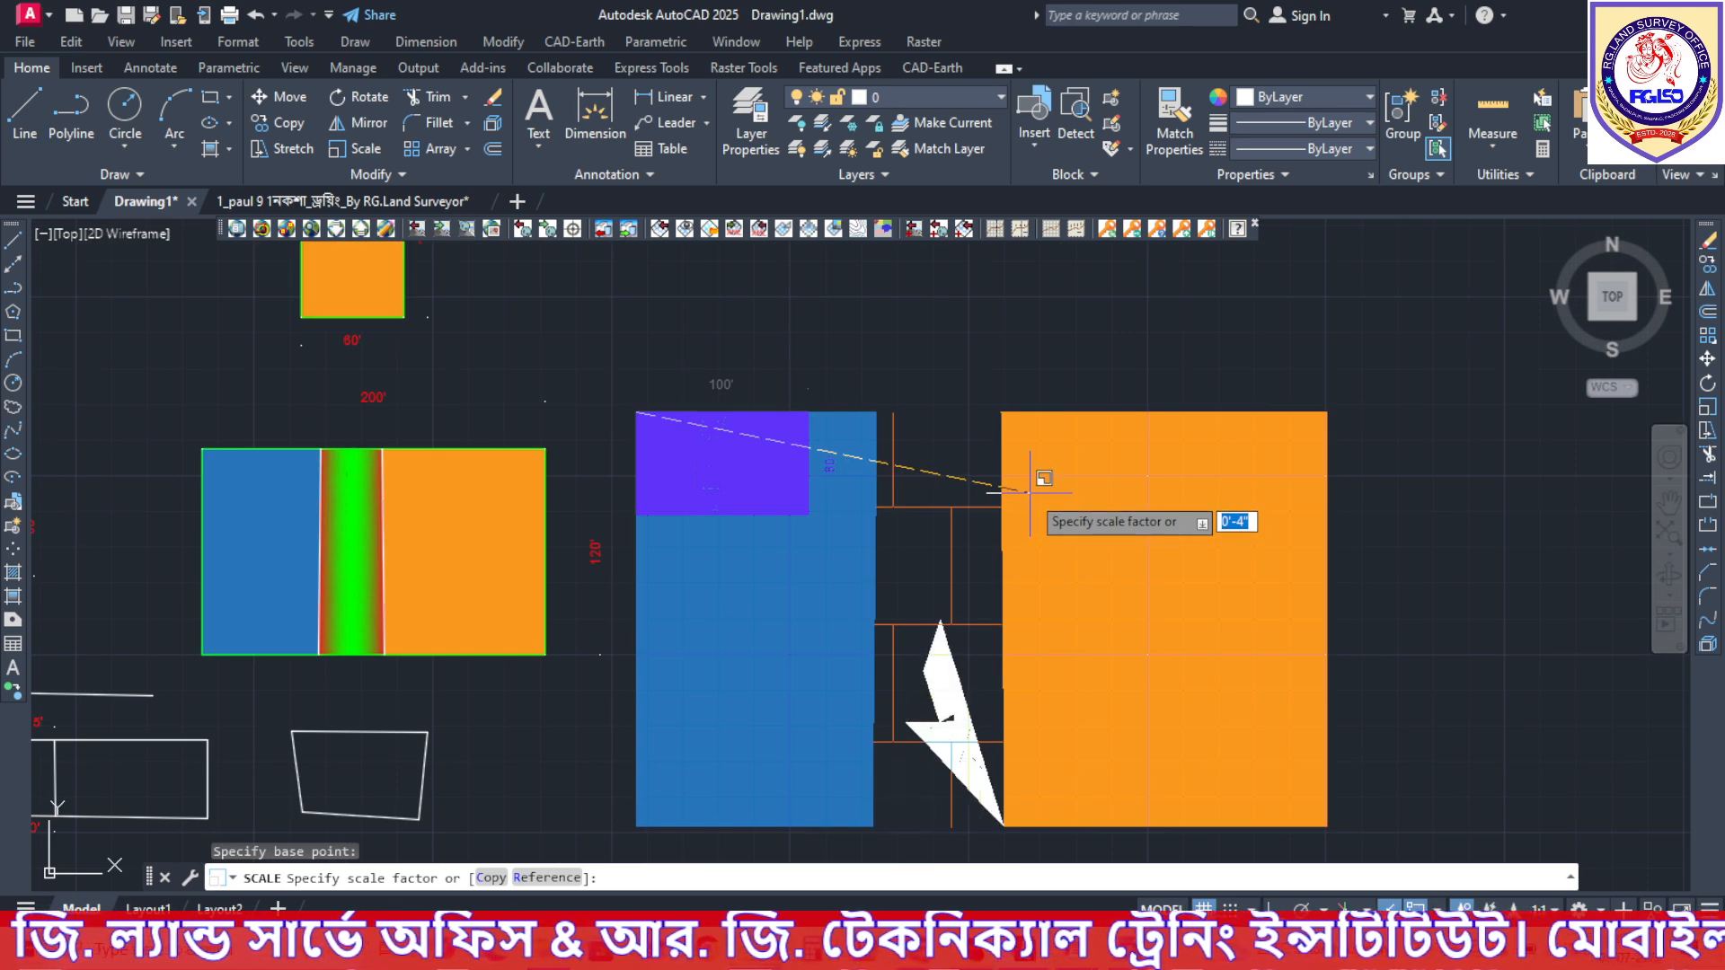
pyautogui.click(1034, 485)
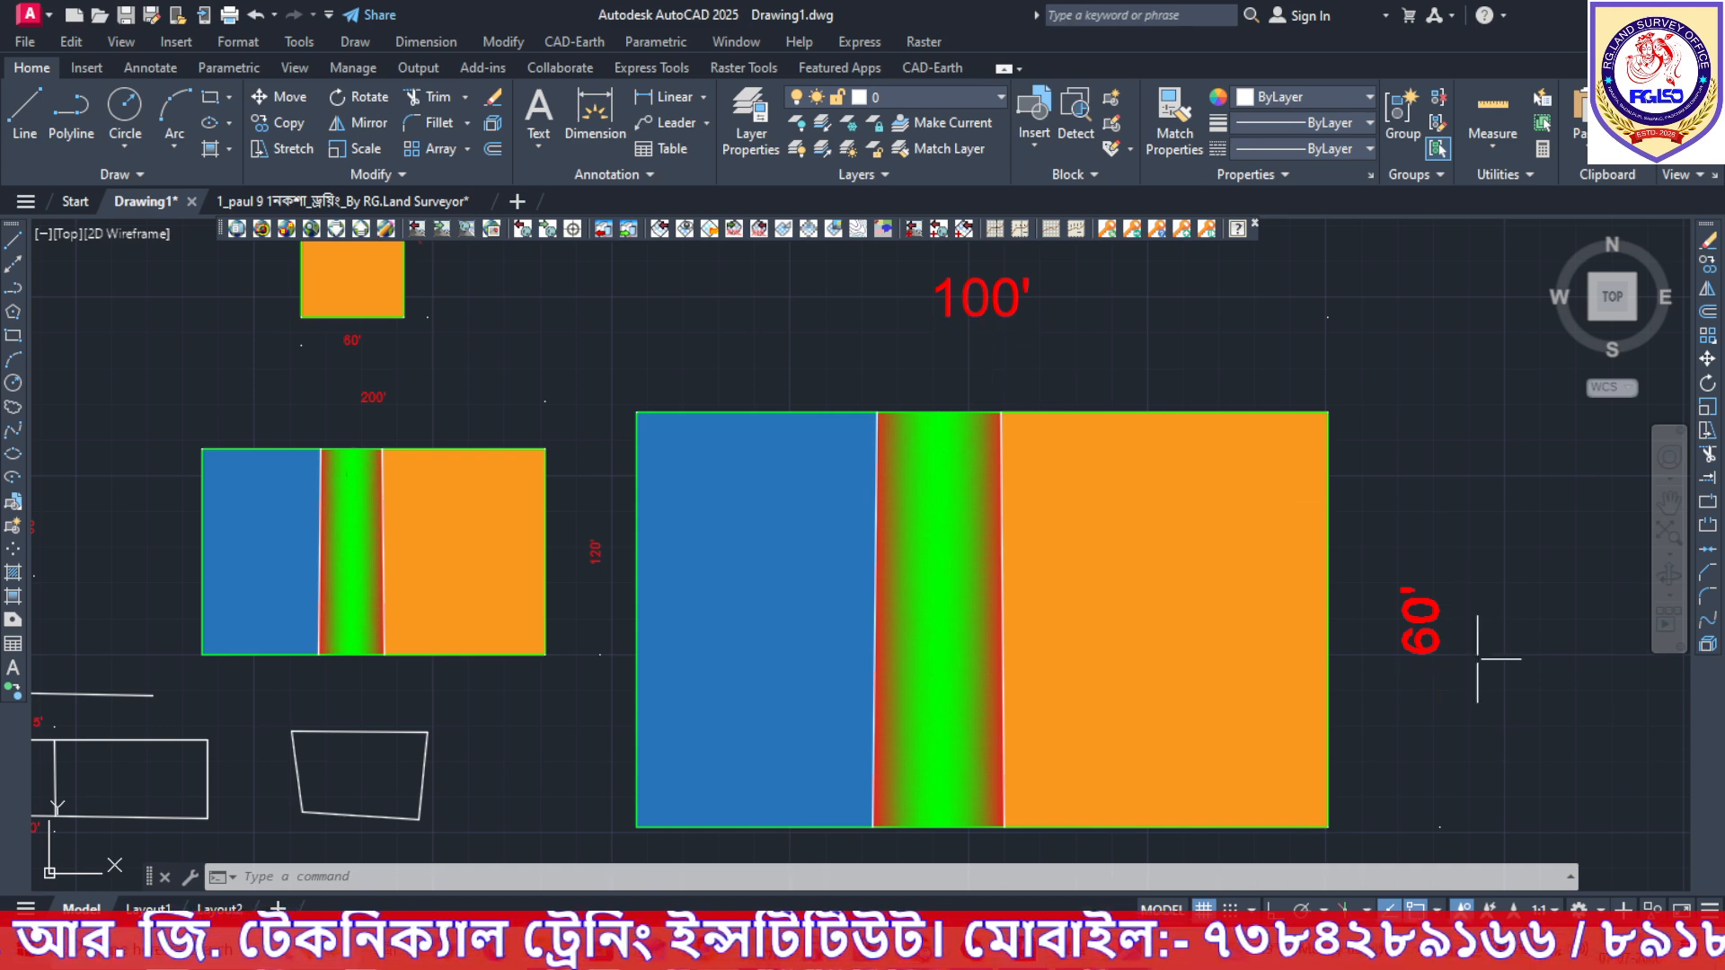
# Sketch an open four-sided polyline, right side about 130' long, left of the leftmost 100' by 60' plot, with its ends crossing at the upper-left corner.
pyautogui.scroll(-2, 1409, 698)
pyautogui.scroll(2, 1409, 698)
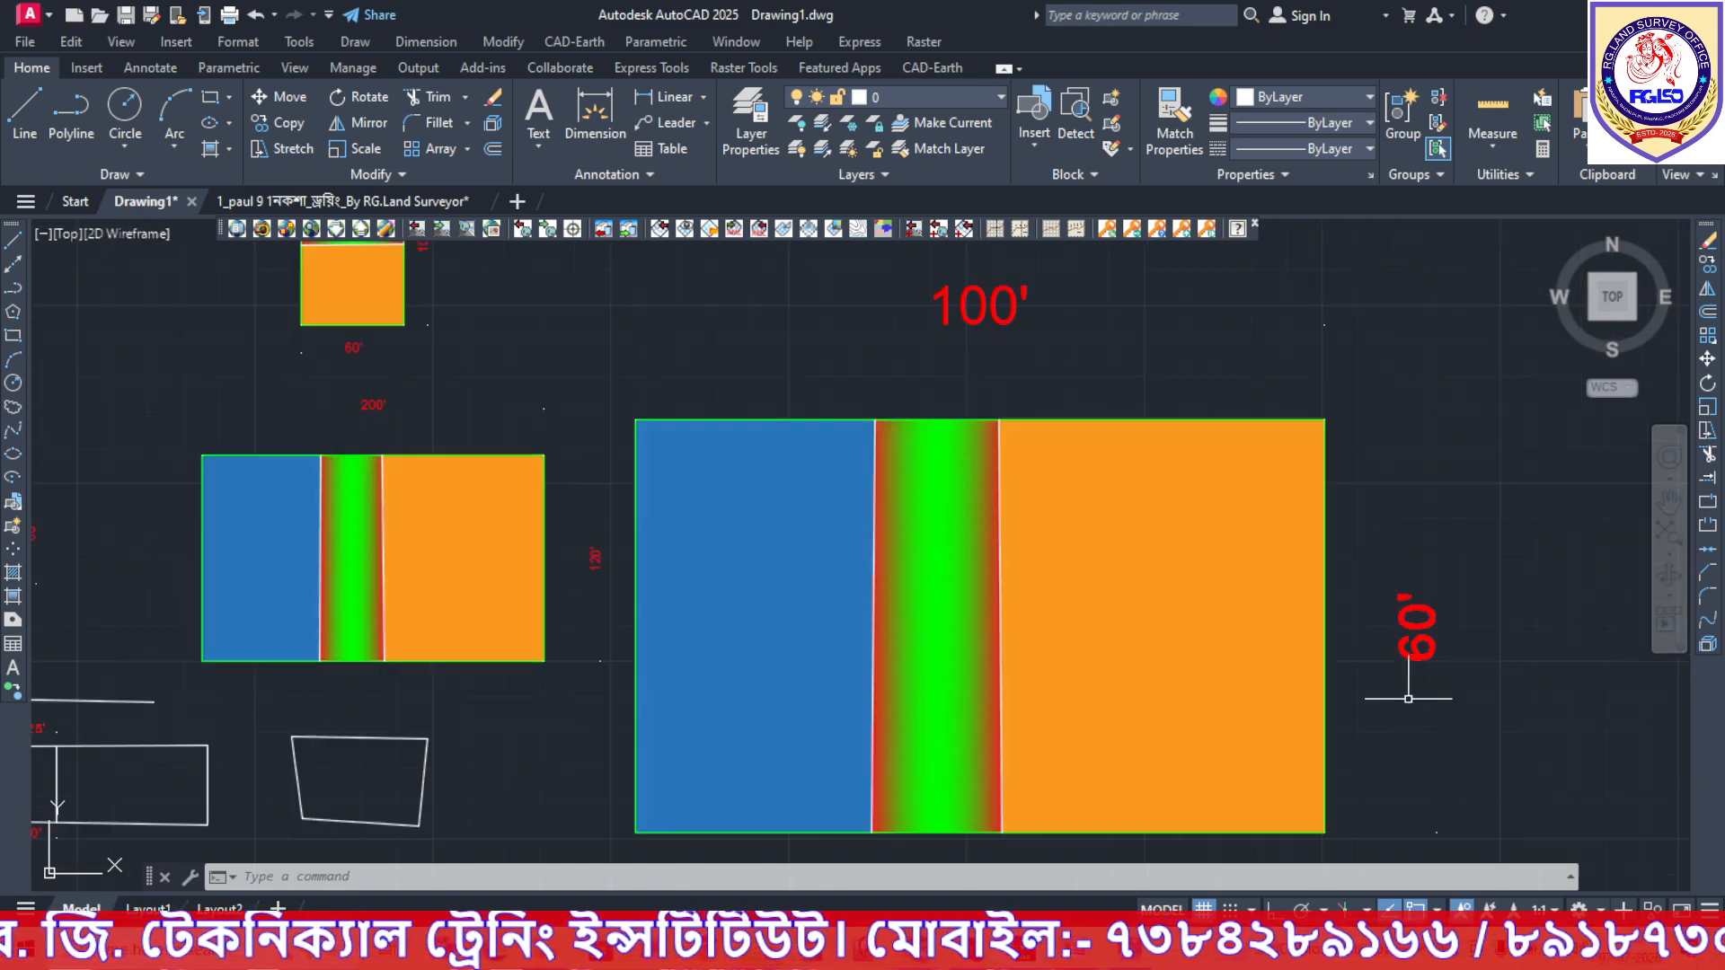
pyautogui.scroll(-2, 1224, 618)
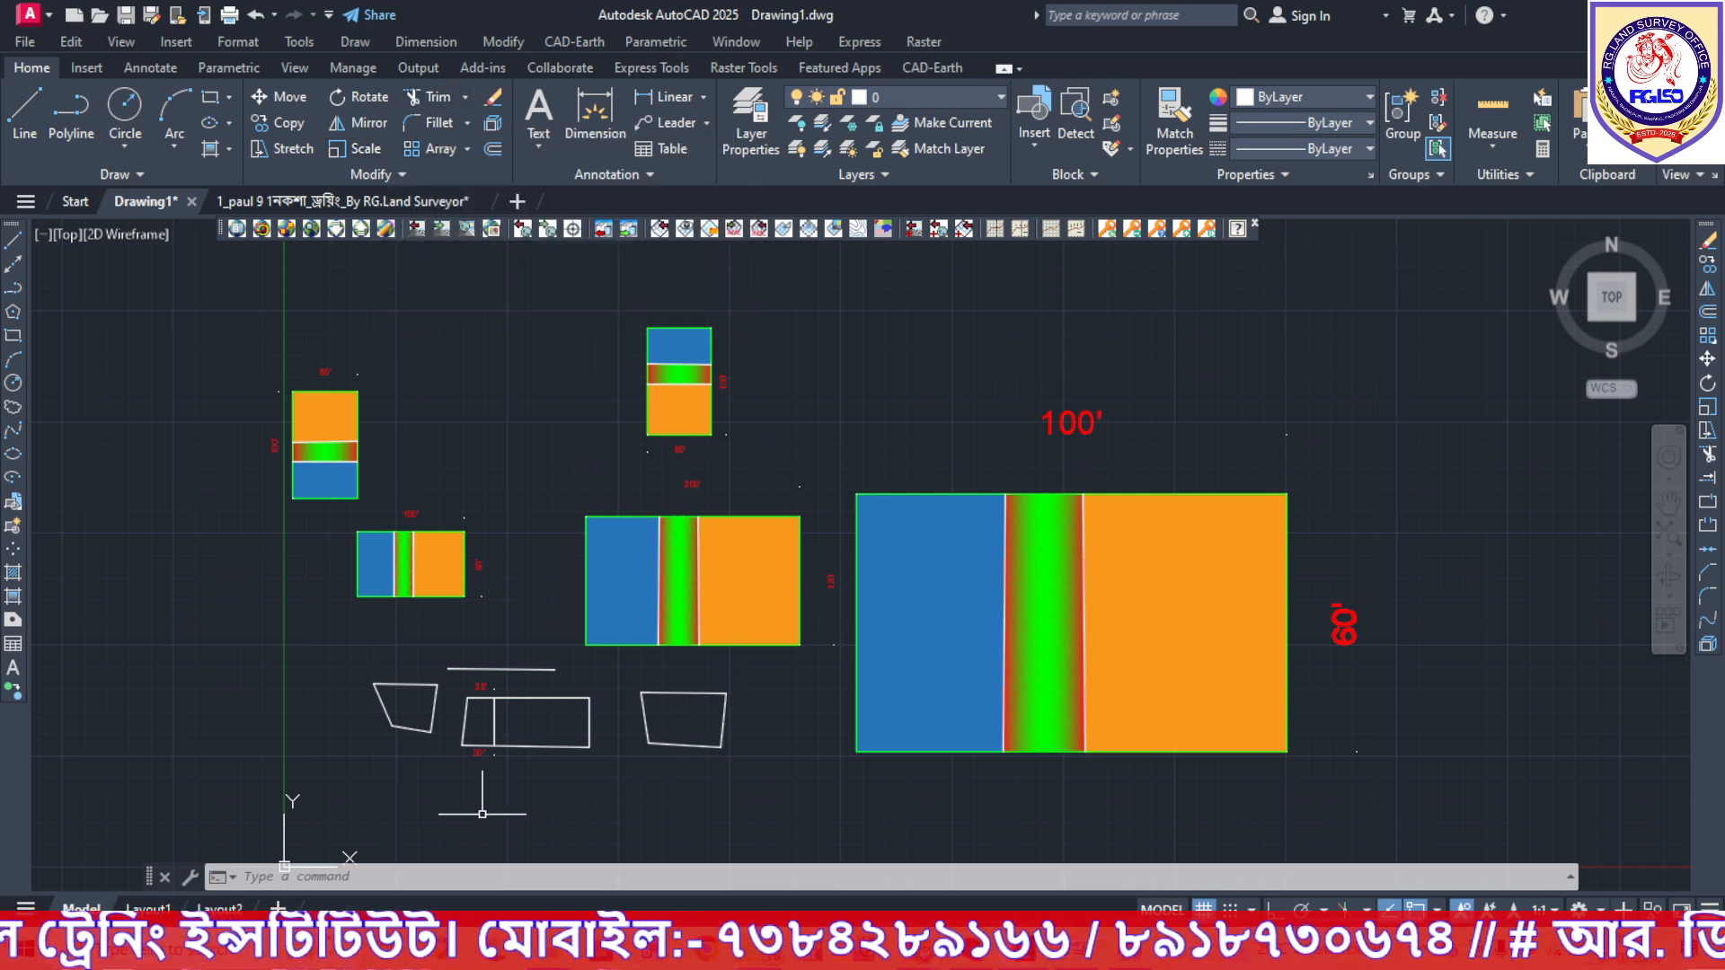
pyautogui.scroll(5, 503, 781)
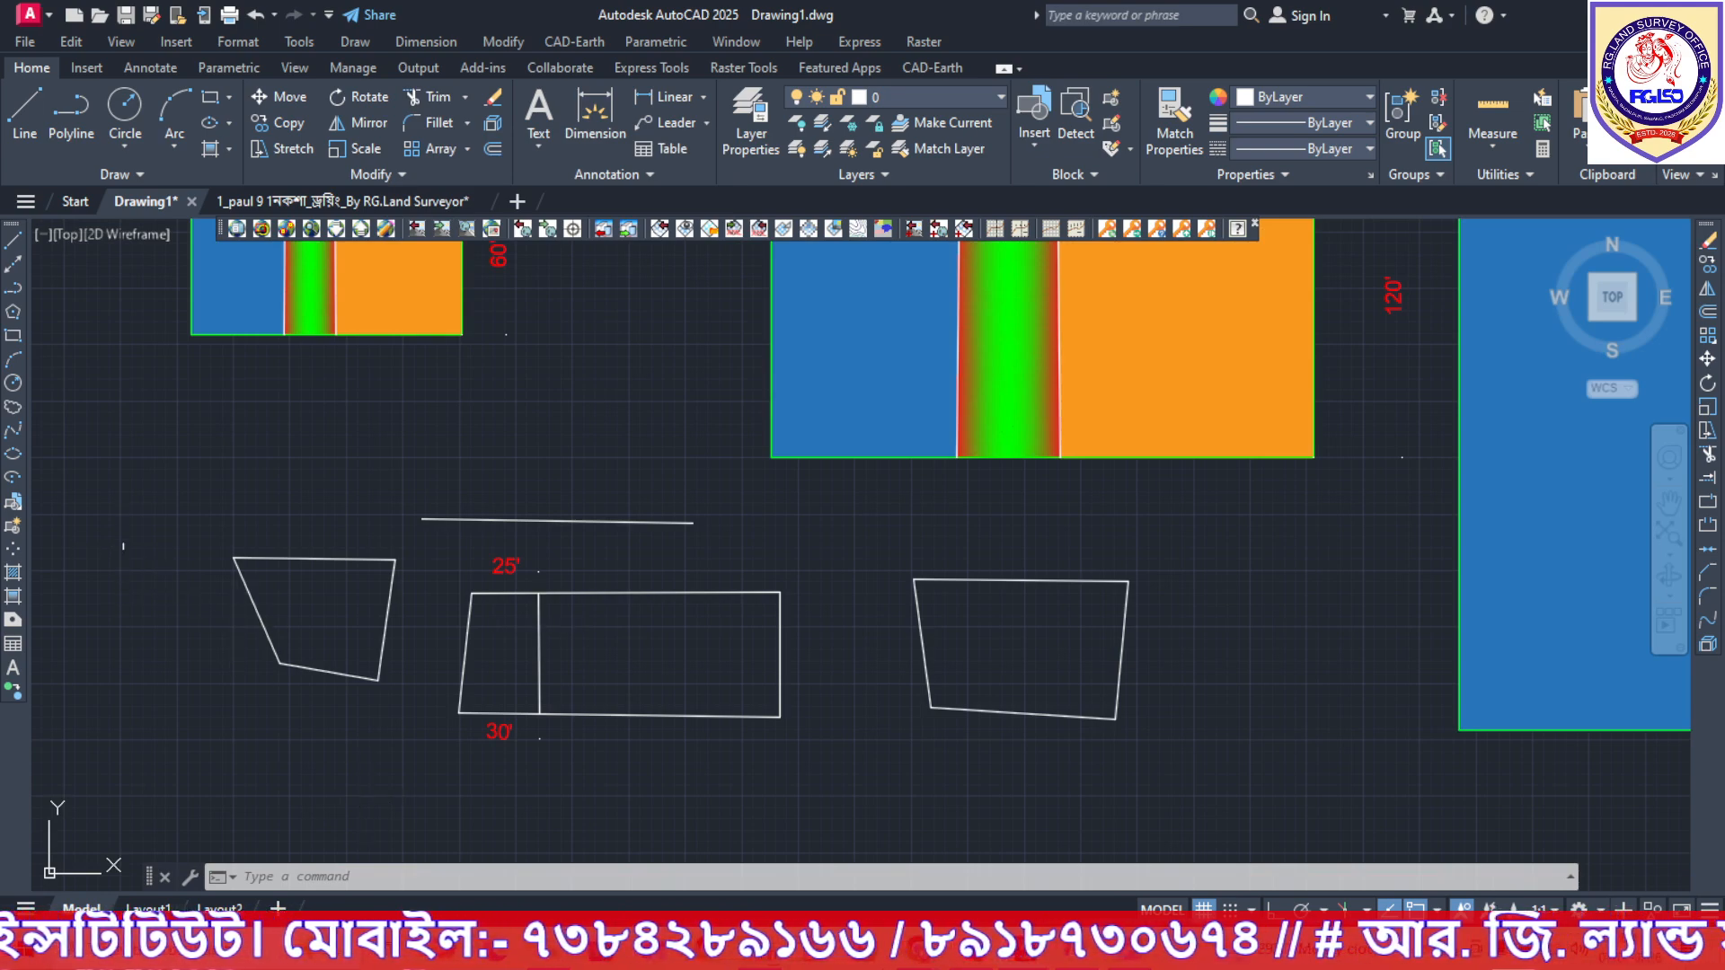
pyautogui.scroll(-2, 404, 482)
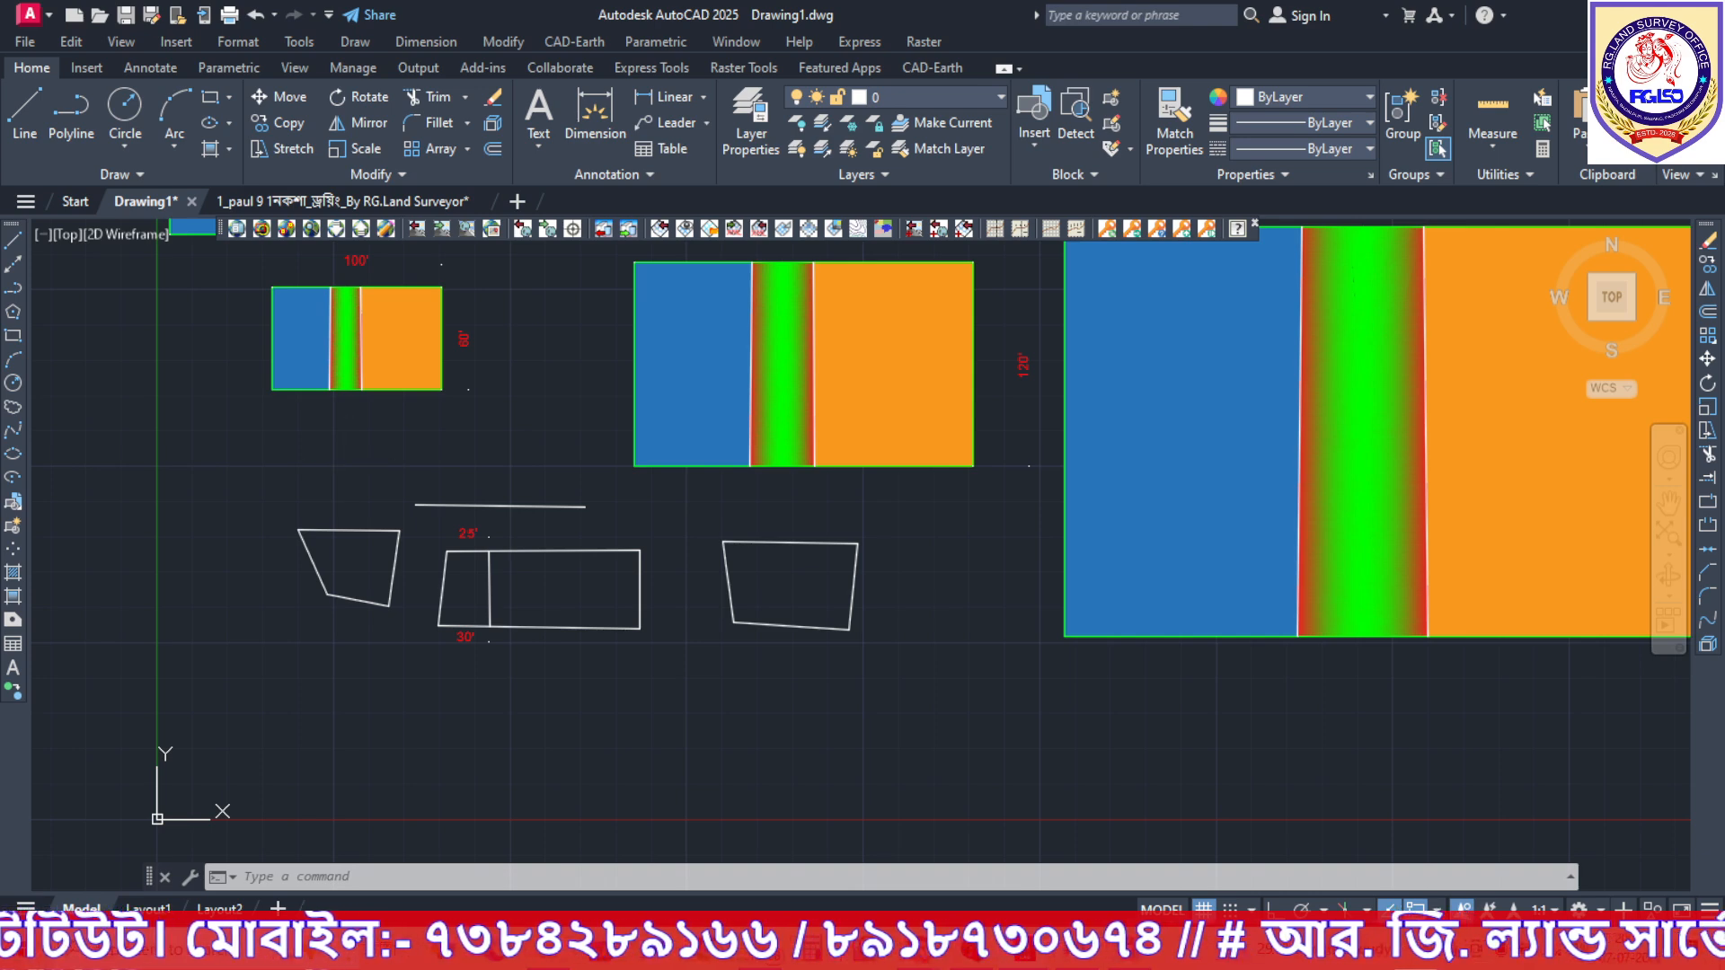
pyautogui.moveTo(353, 464)
pyautogui.mouseDown(button='middle')
pyautogui.moveTo(421, 512)
pyautogui.moveTo(693, 558)
pyautogui.moveTo(629, 563)
pyautogui.mouseUp(button='middle')
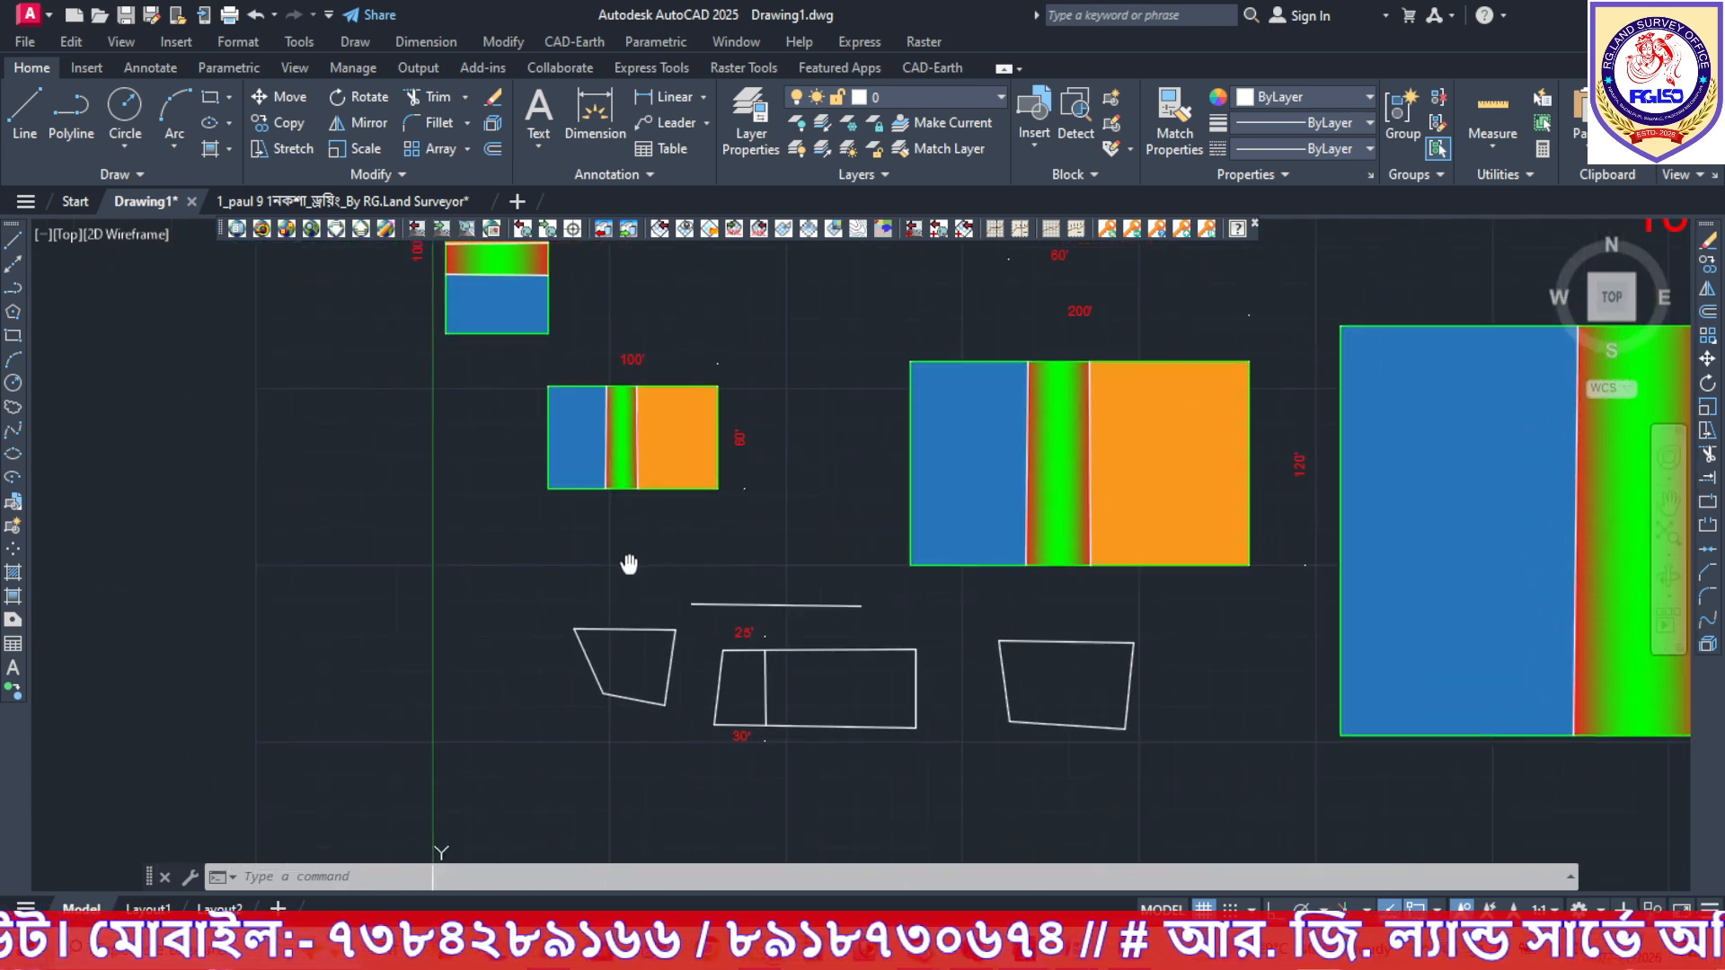
pyautogui.click(63, 134)
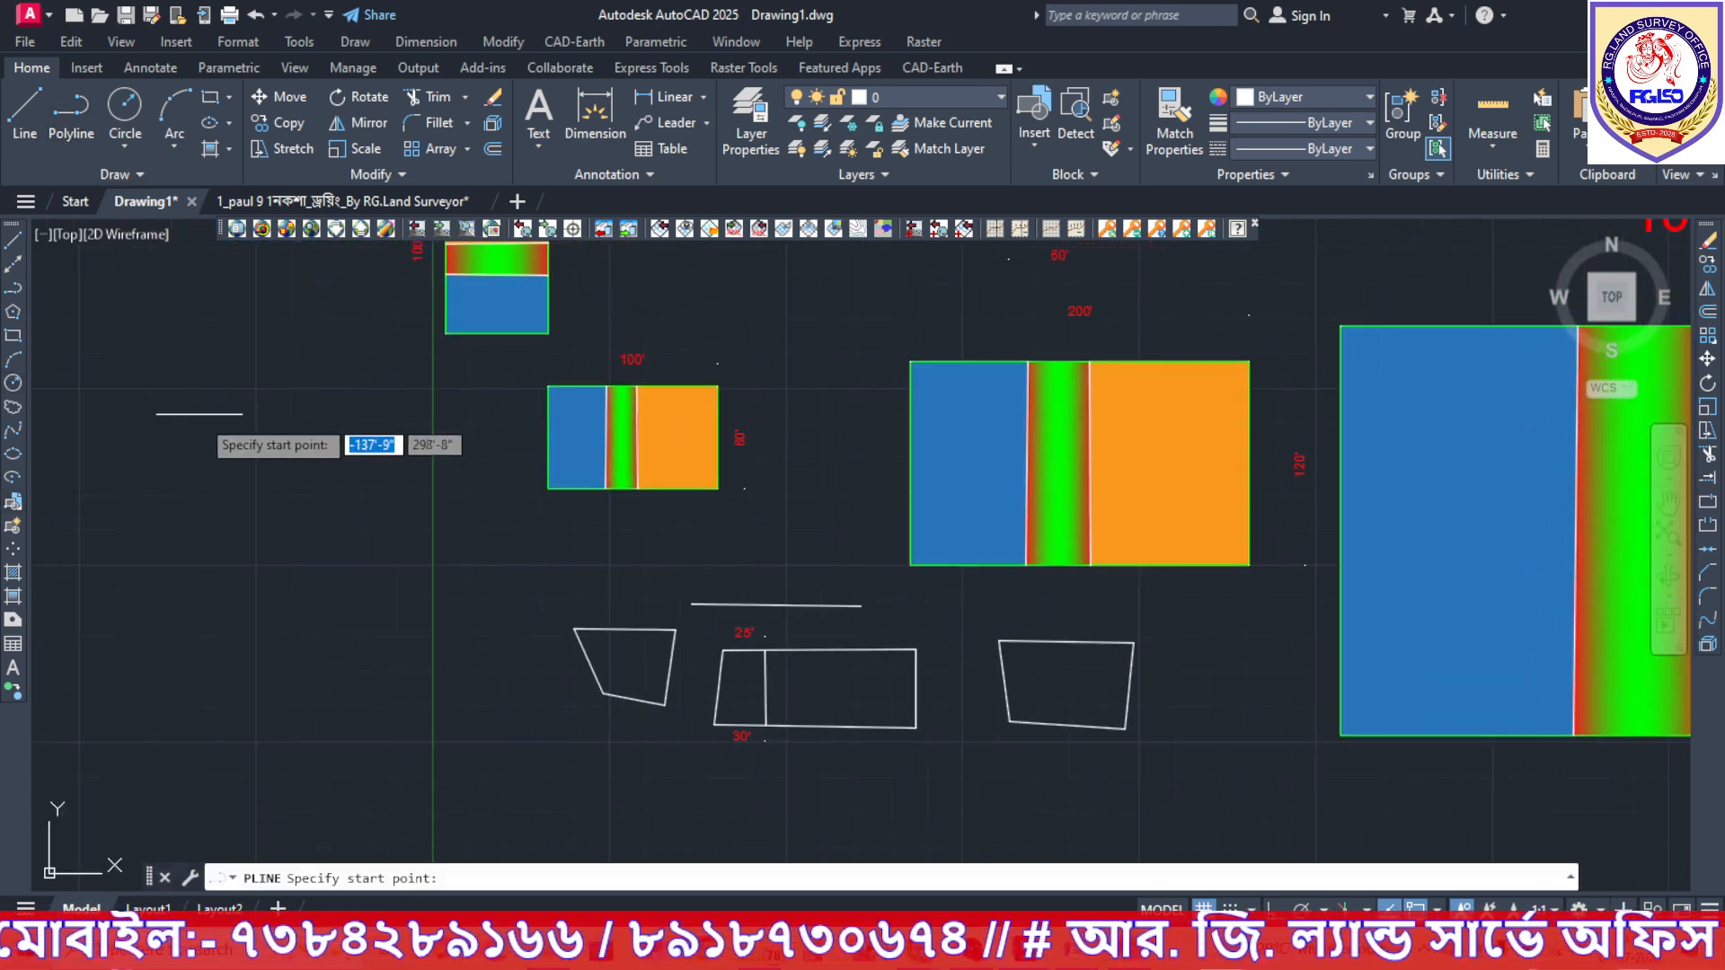
pyautogui.click(195, 414)
pyautogui.click(465, 418)
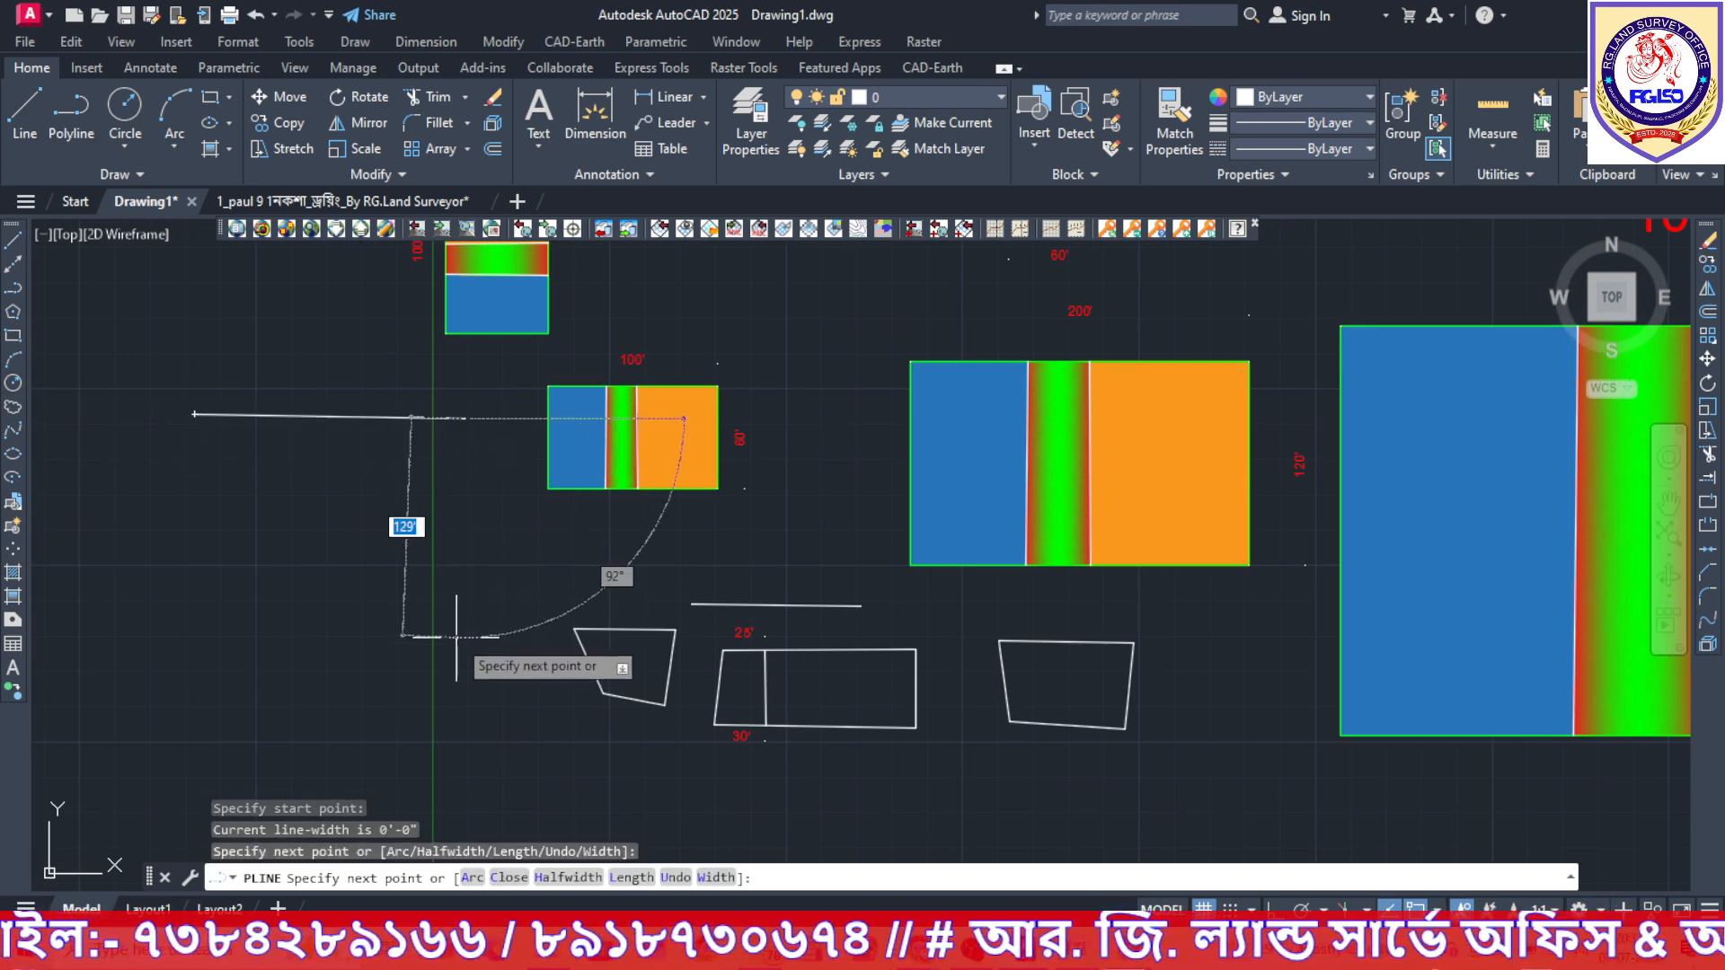
pyautogui.click(460, 642)
pyautogui.click(227, 620)
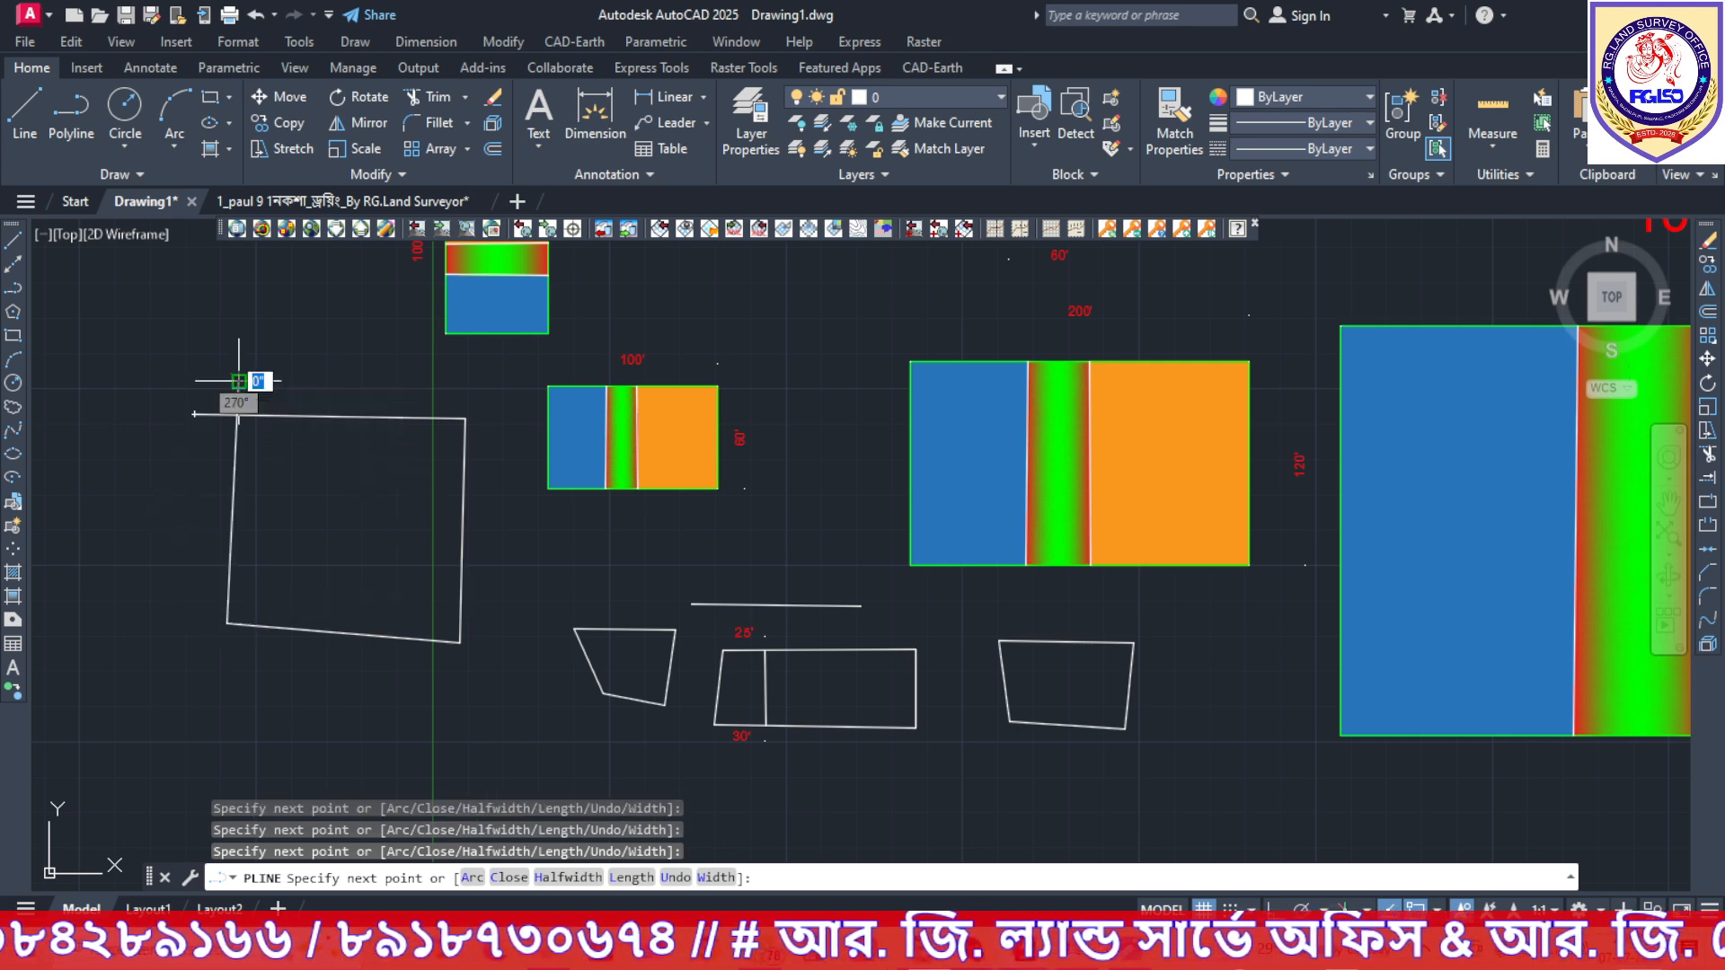
pyautogui.click(238, 381)
pyautogui.press('Escape')
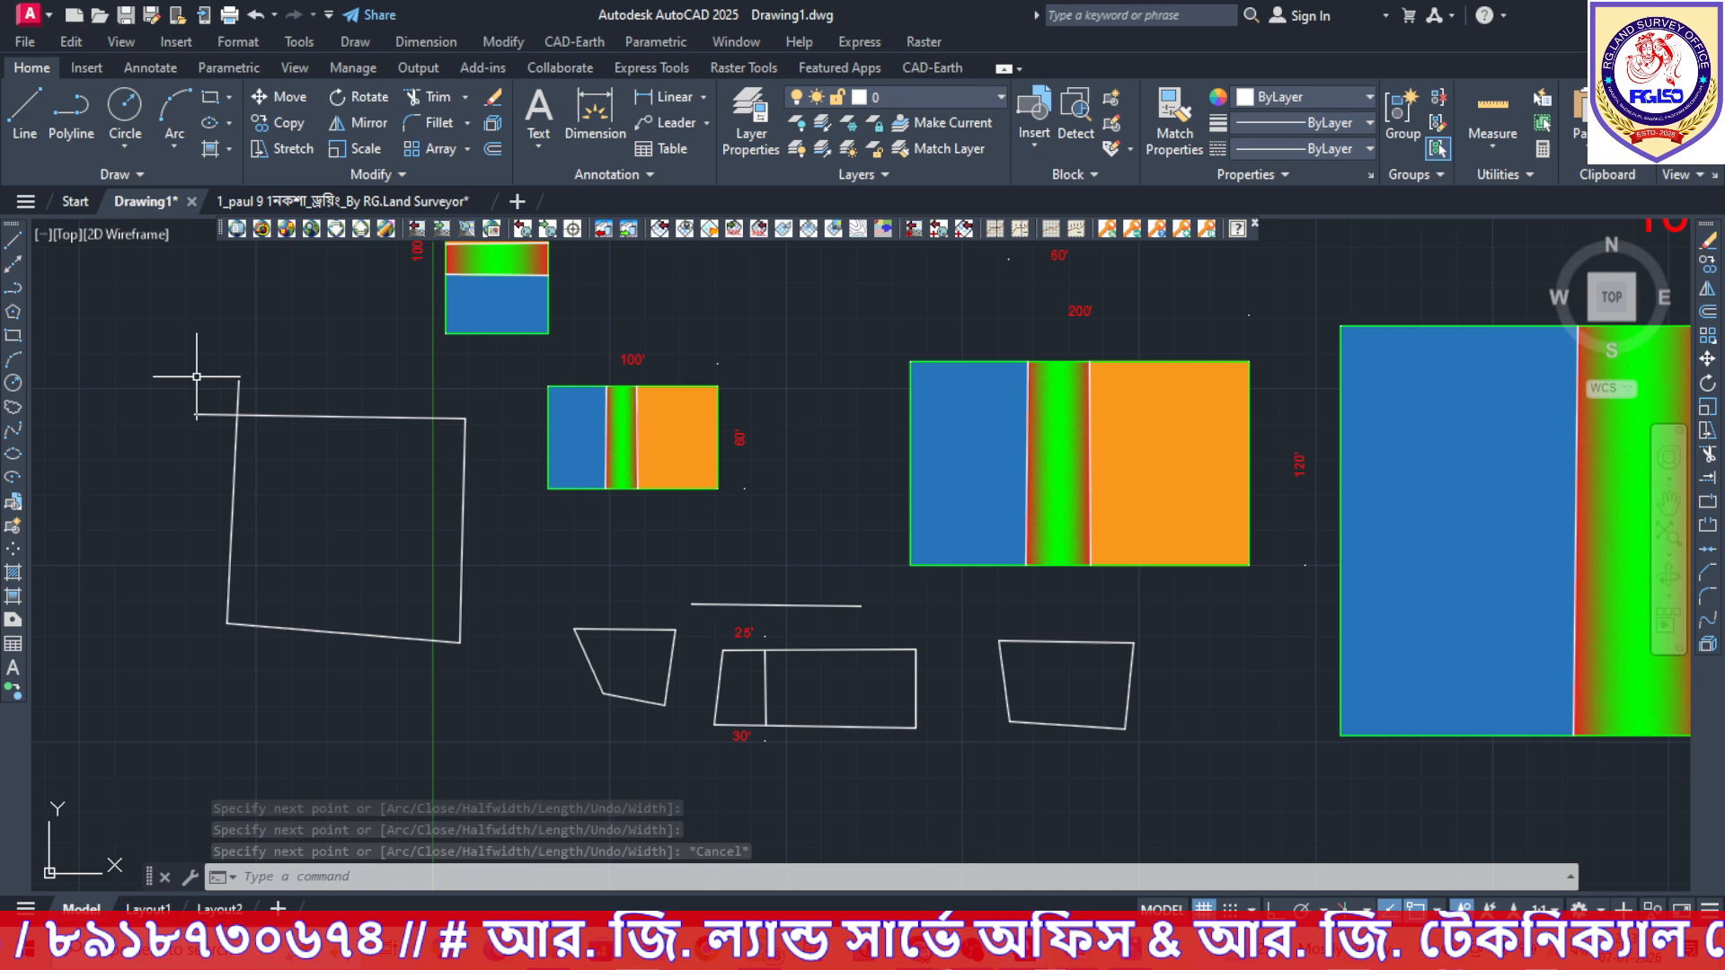
pyautogui.scroll(4, 178, 370)
pyautogui.scroll(-4, 359, 489)
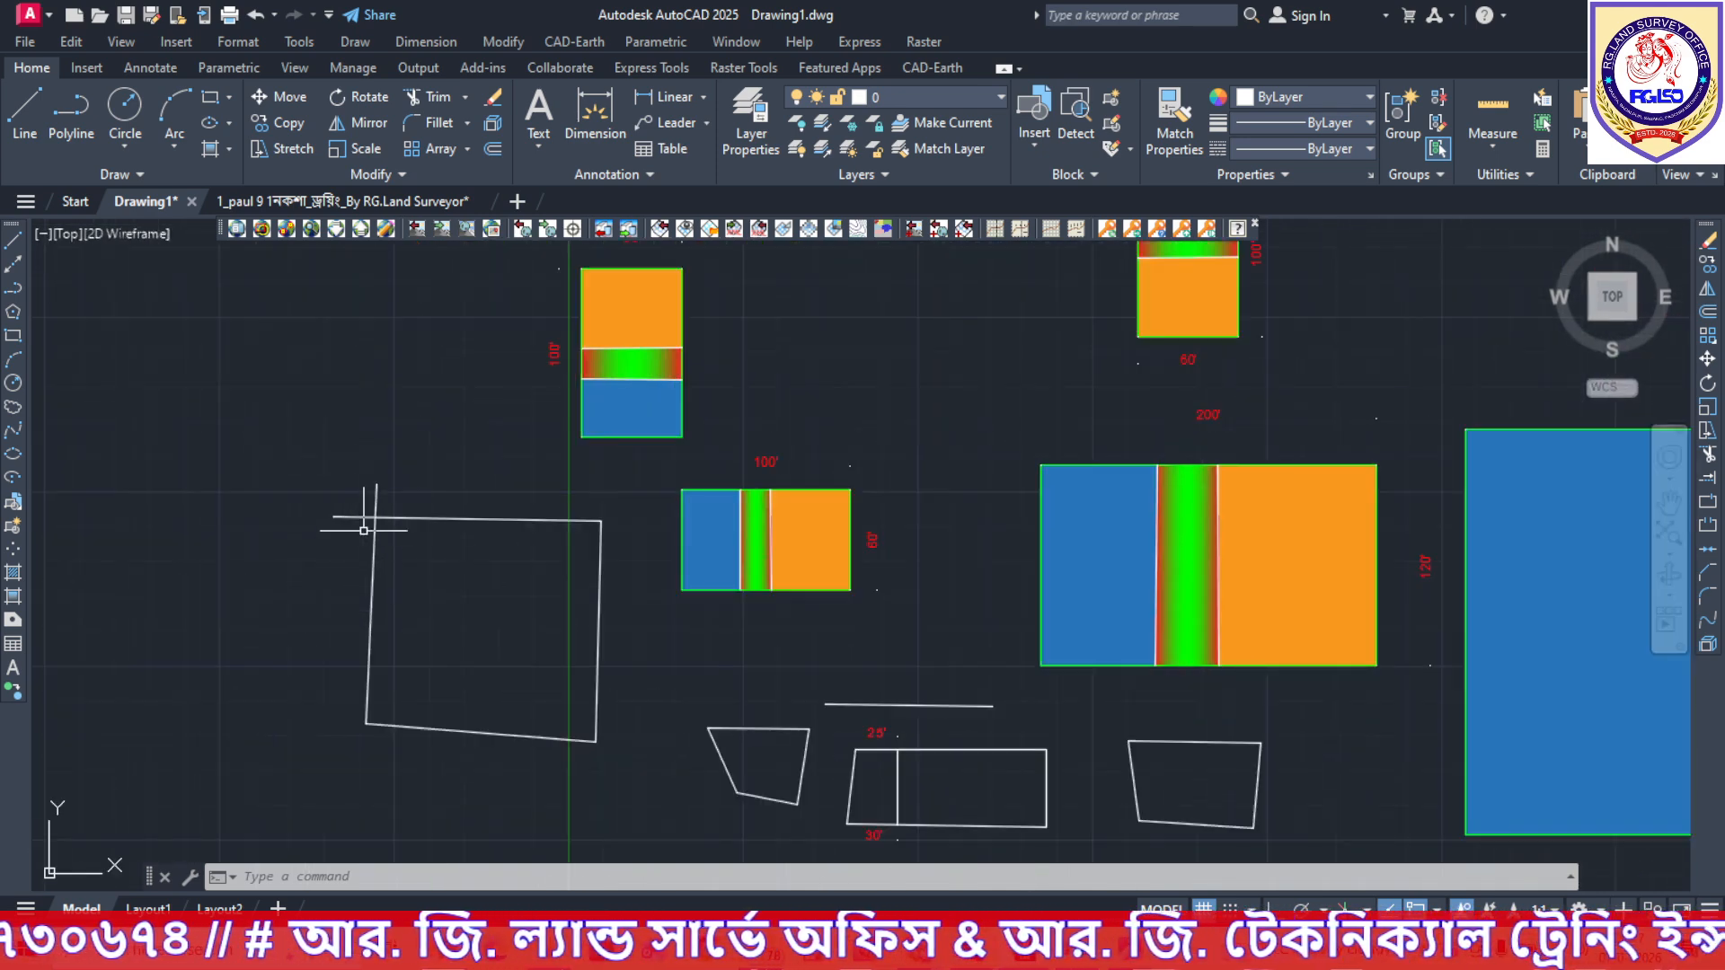
pyautogui.scroll(4, 364, 521)
pyautogui.scroll(-2, 584, 670)
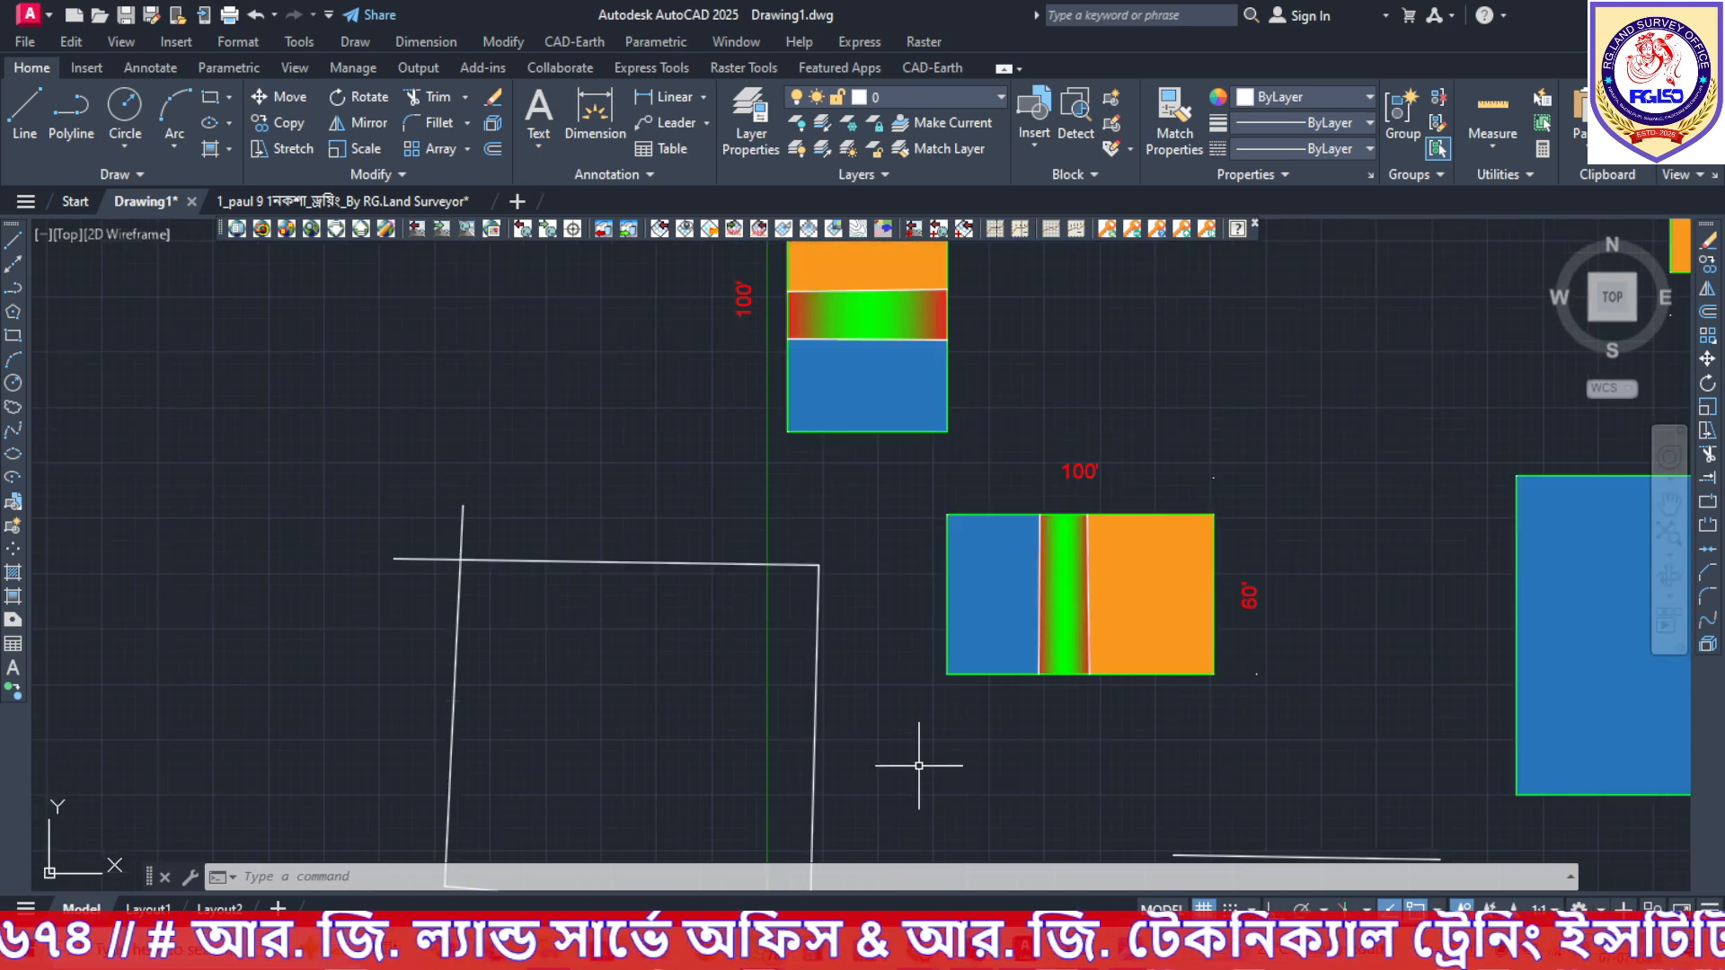
pyautogui.moveTo(925, 770); pyautogui.dragTo(776, 678, button='middle')
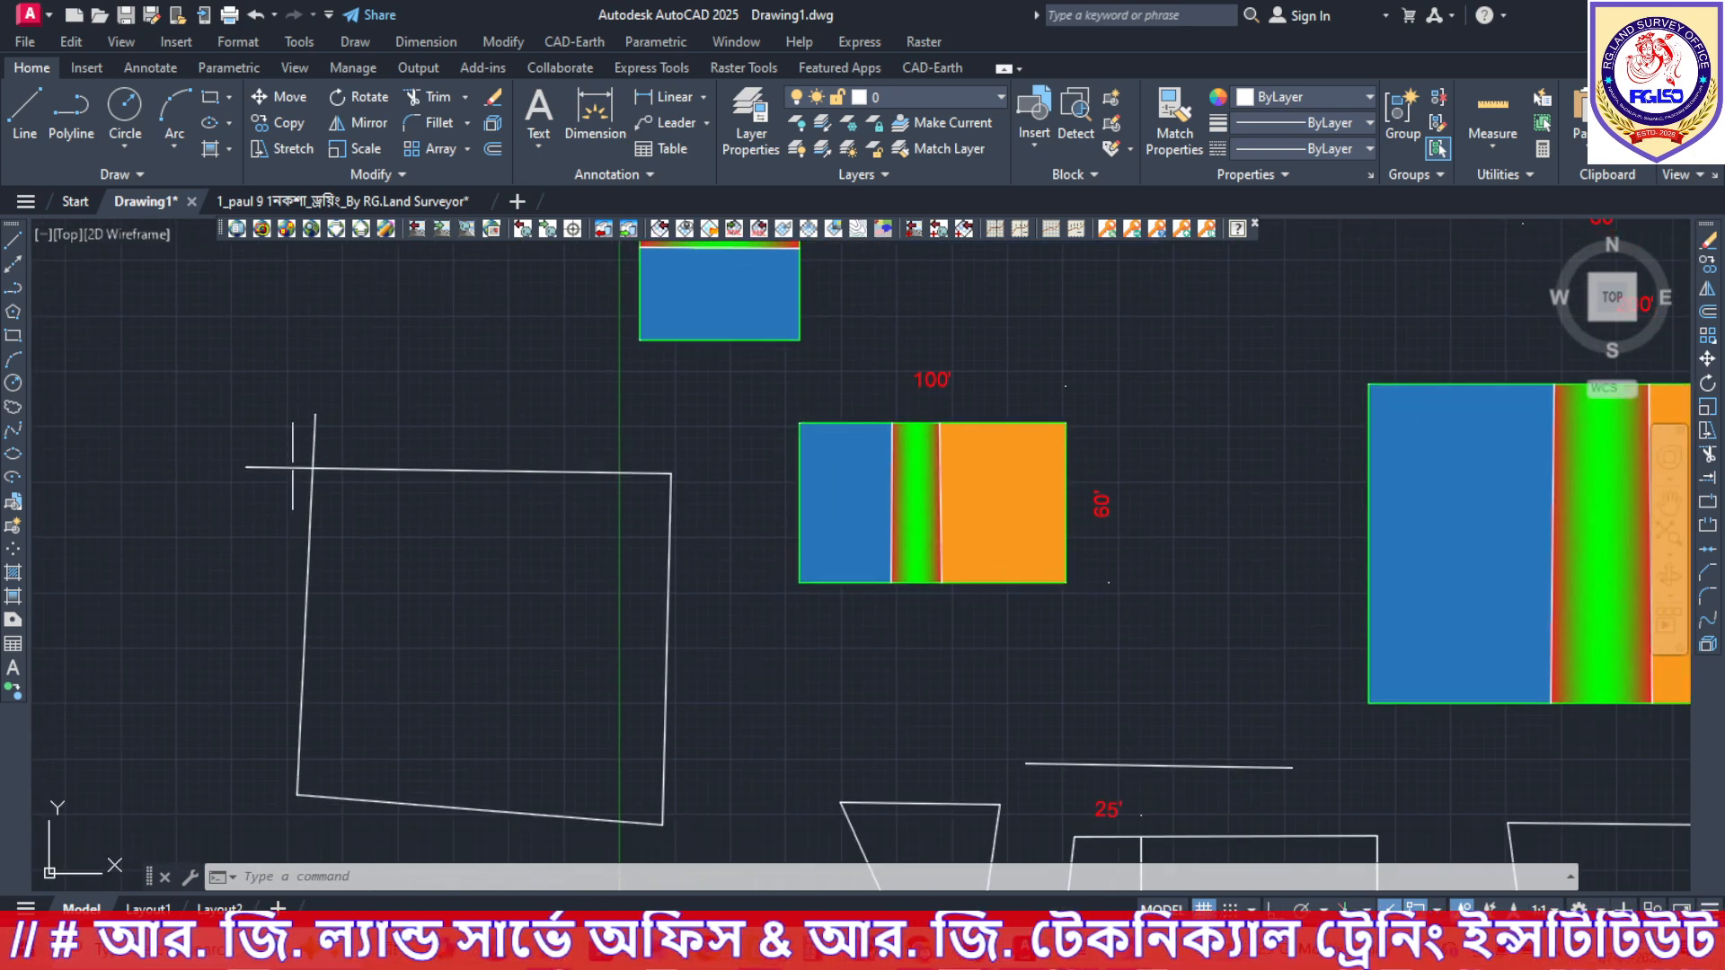
# Explode the open four-sided polyline with crossing ends into separate lines.
pyautogui.click(314, 454)
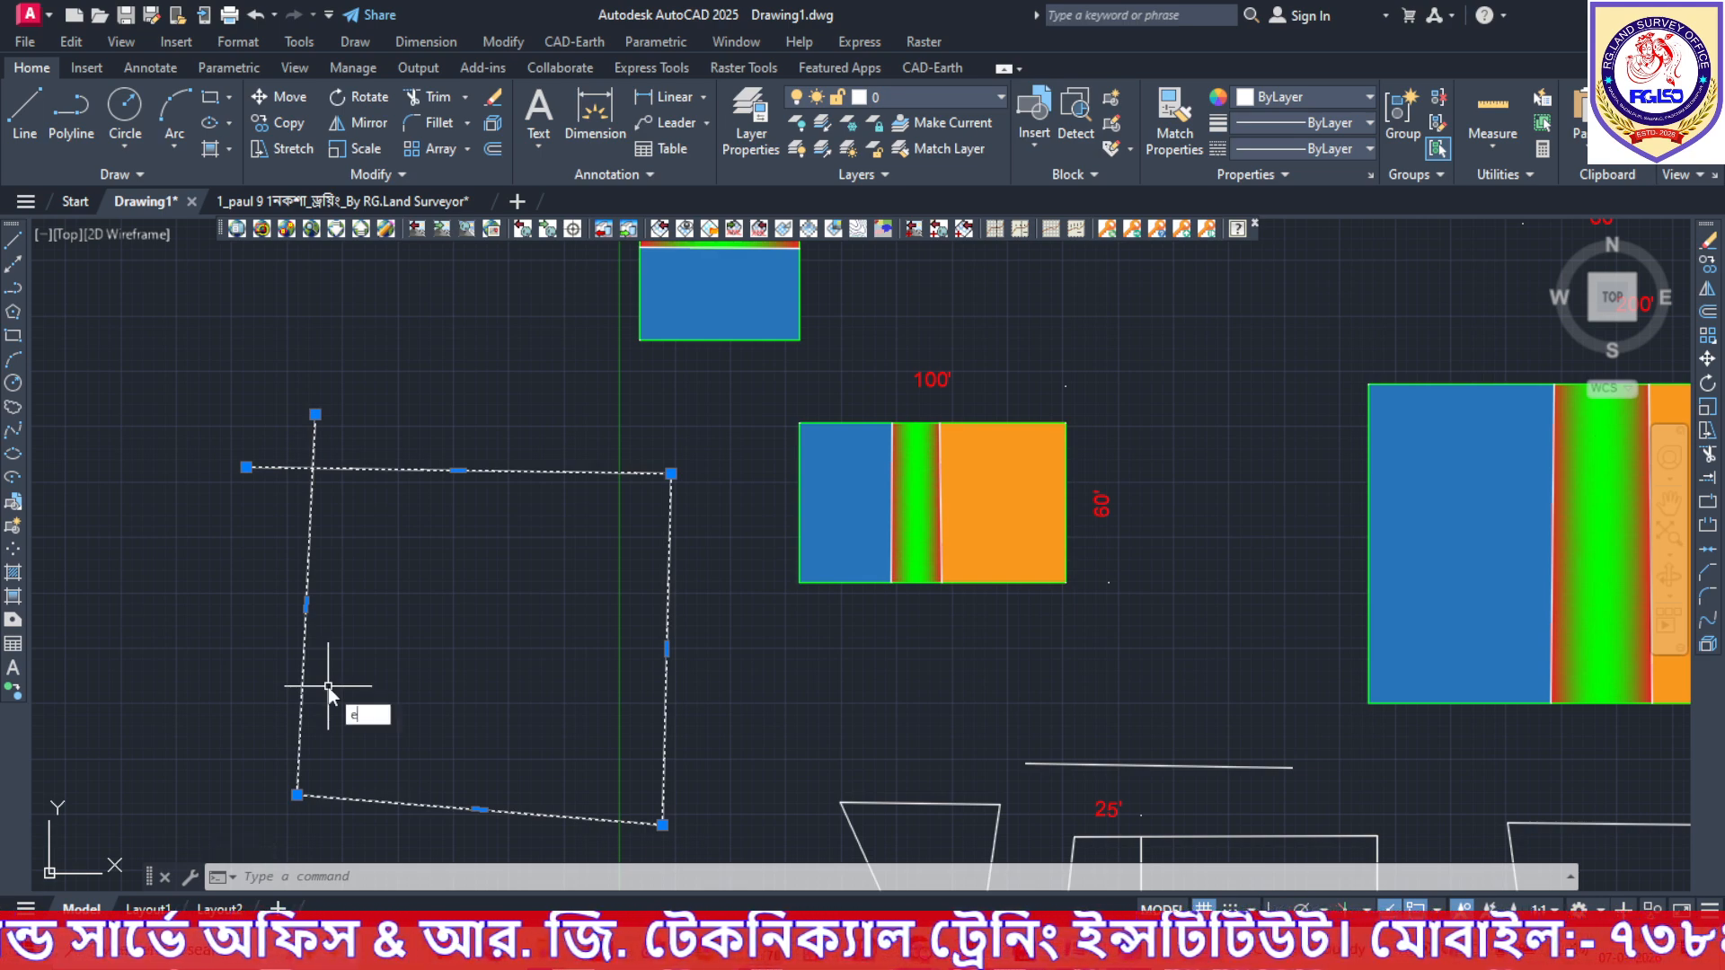
pyautogui.write('e')
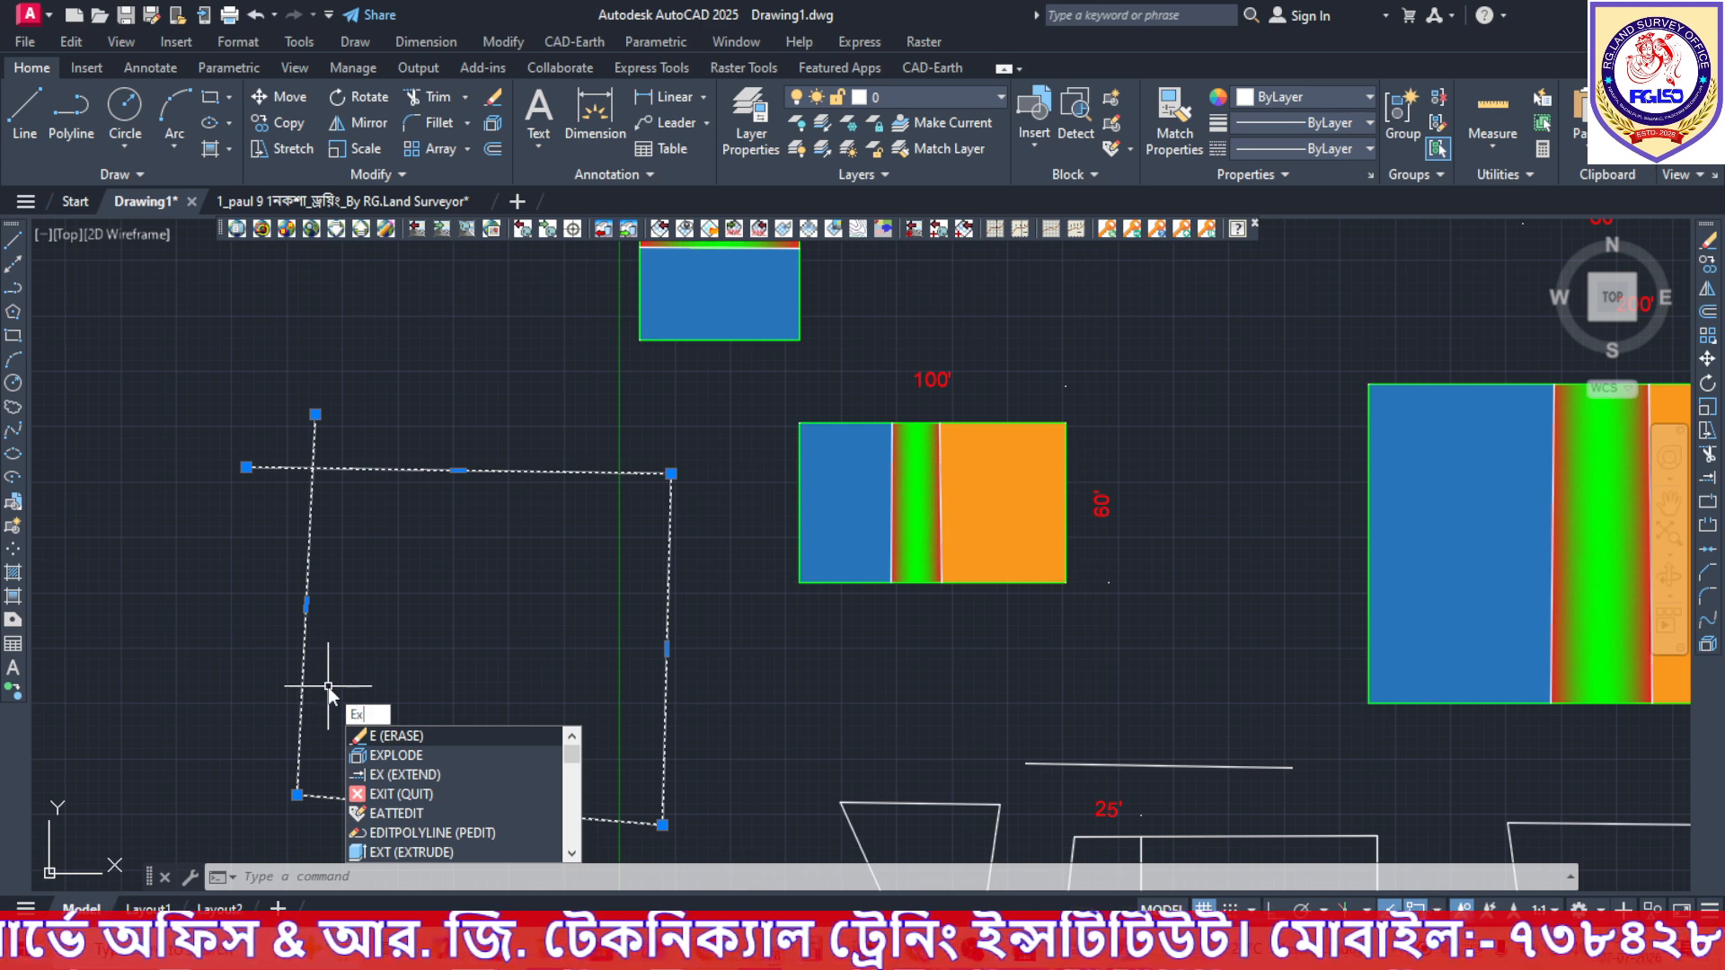
pyautogui.write('xp')
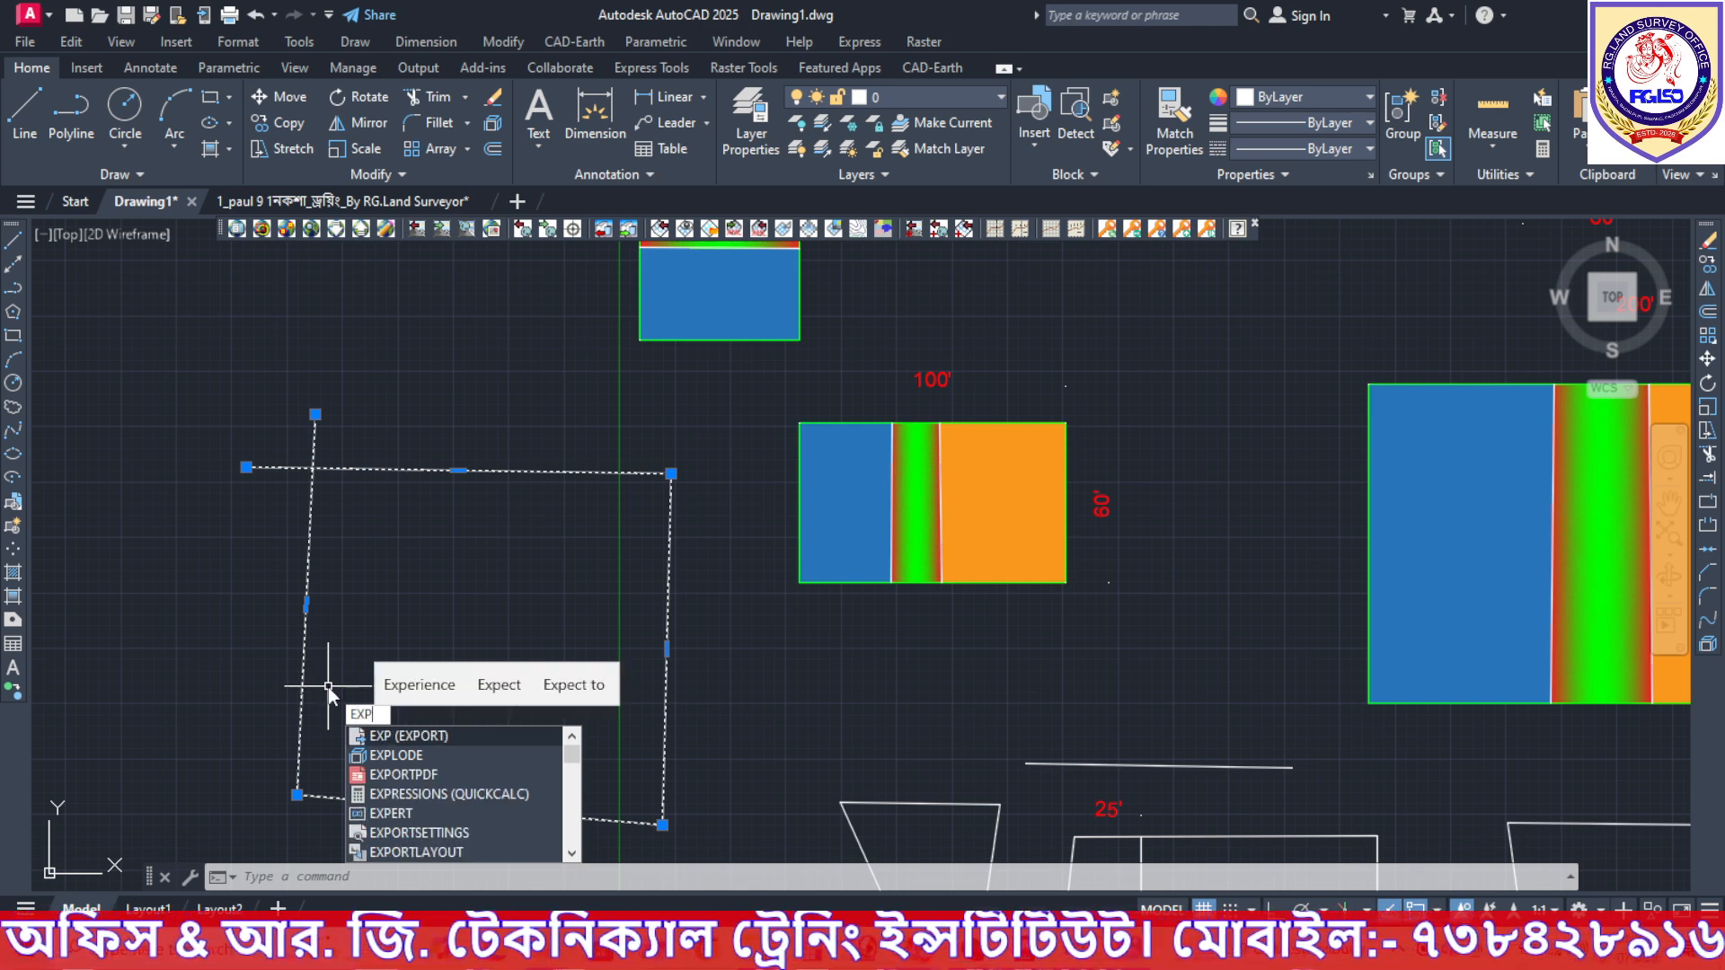
pyautogui.write('l')
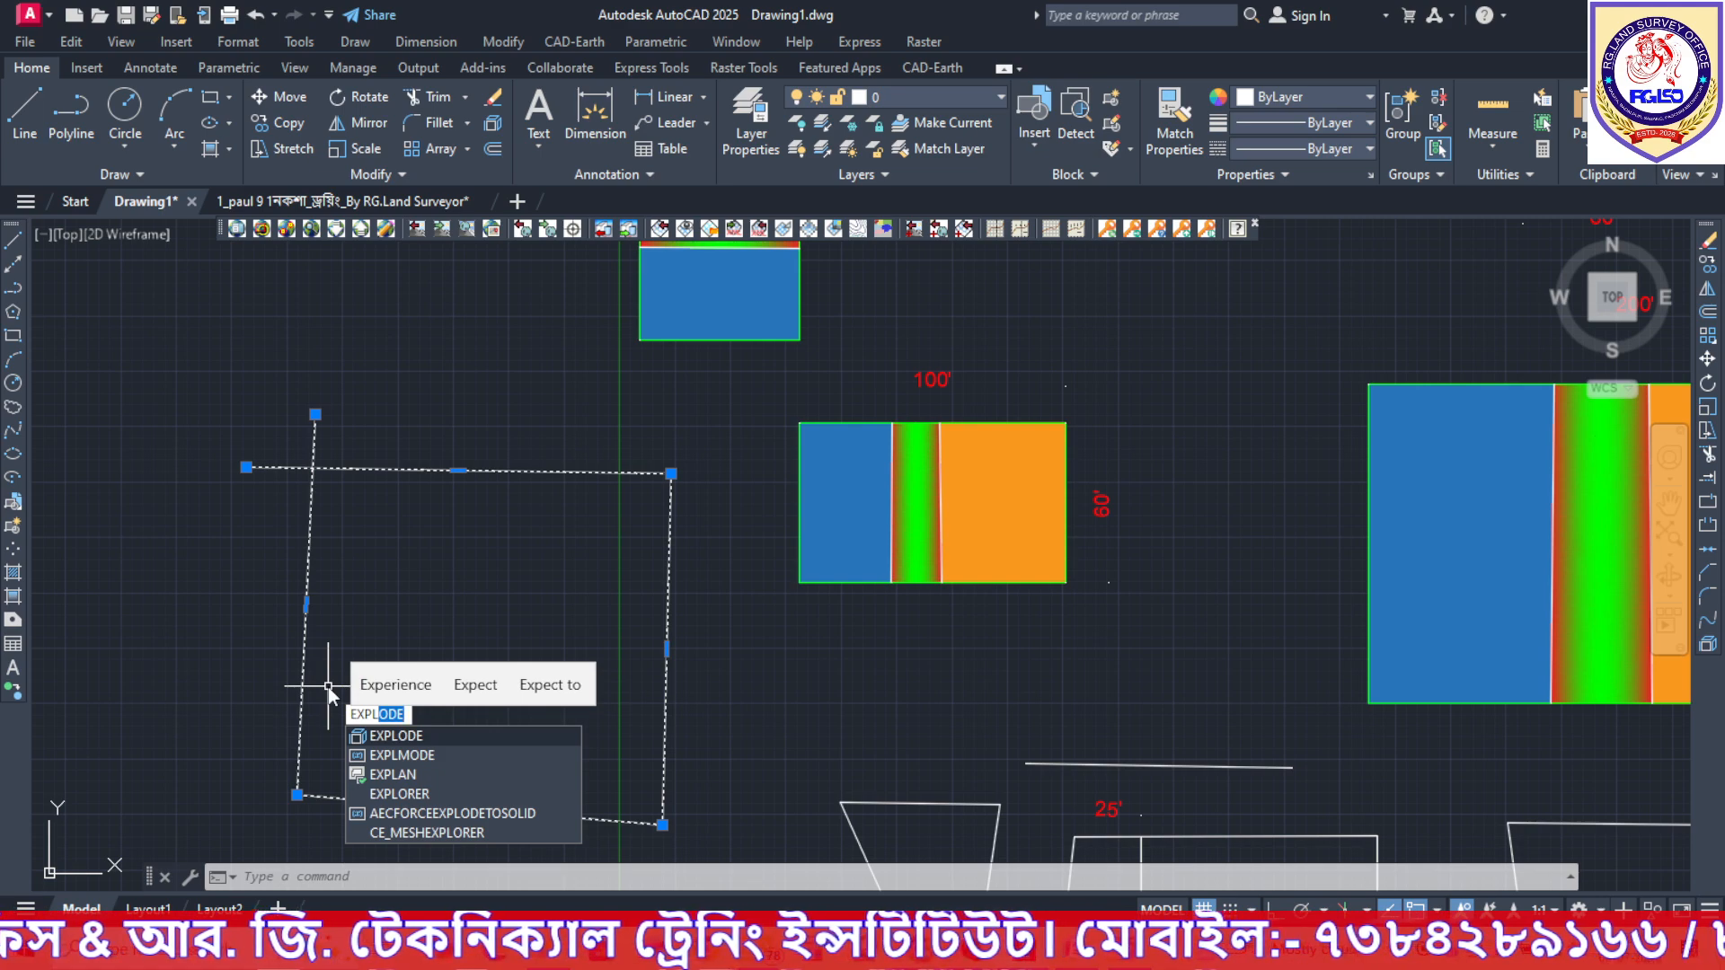
pyautogui.press('Return')
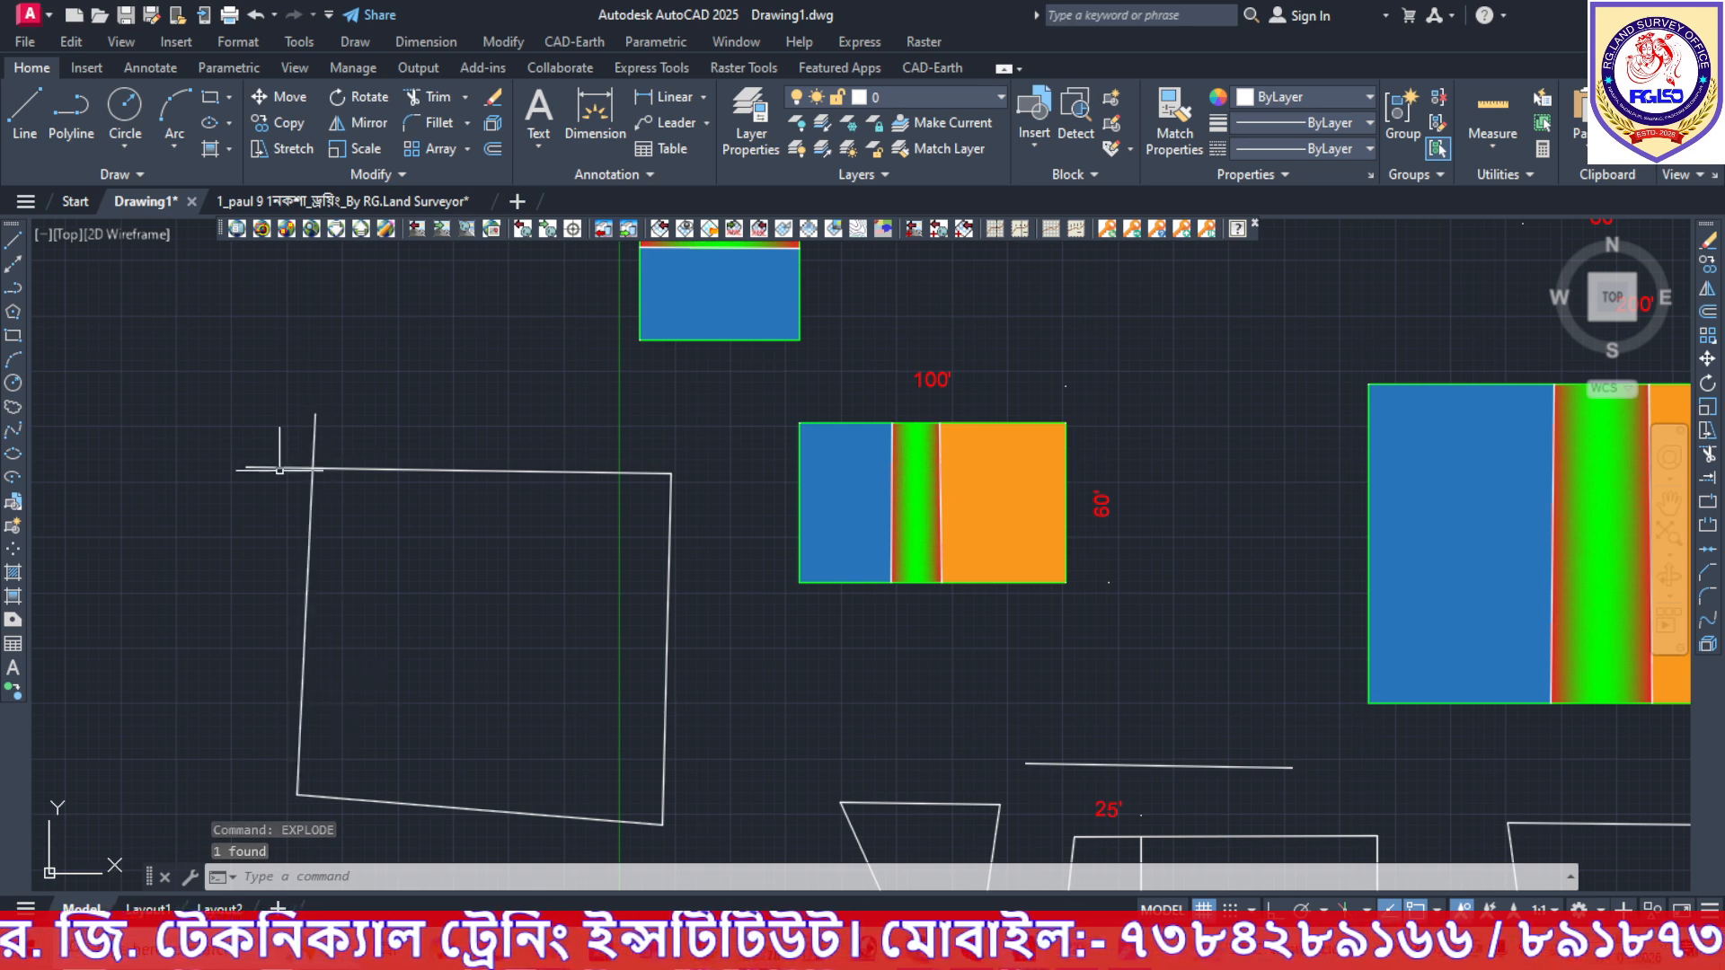
# Erase the left side of the exploded four-sided outline and undo the erasure.
pyautogui.click(314, 445)
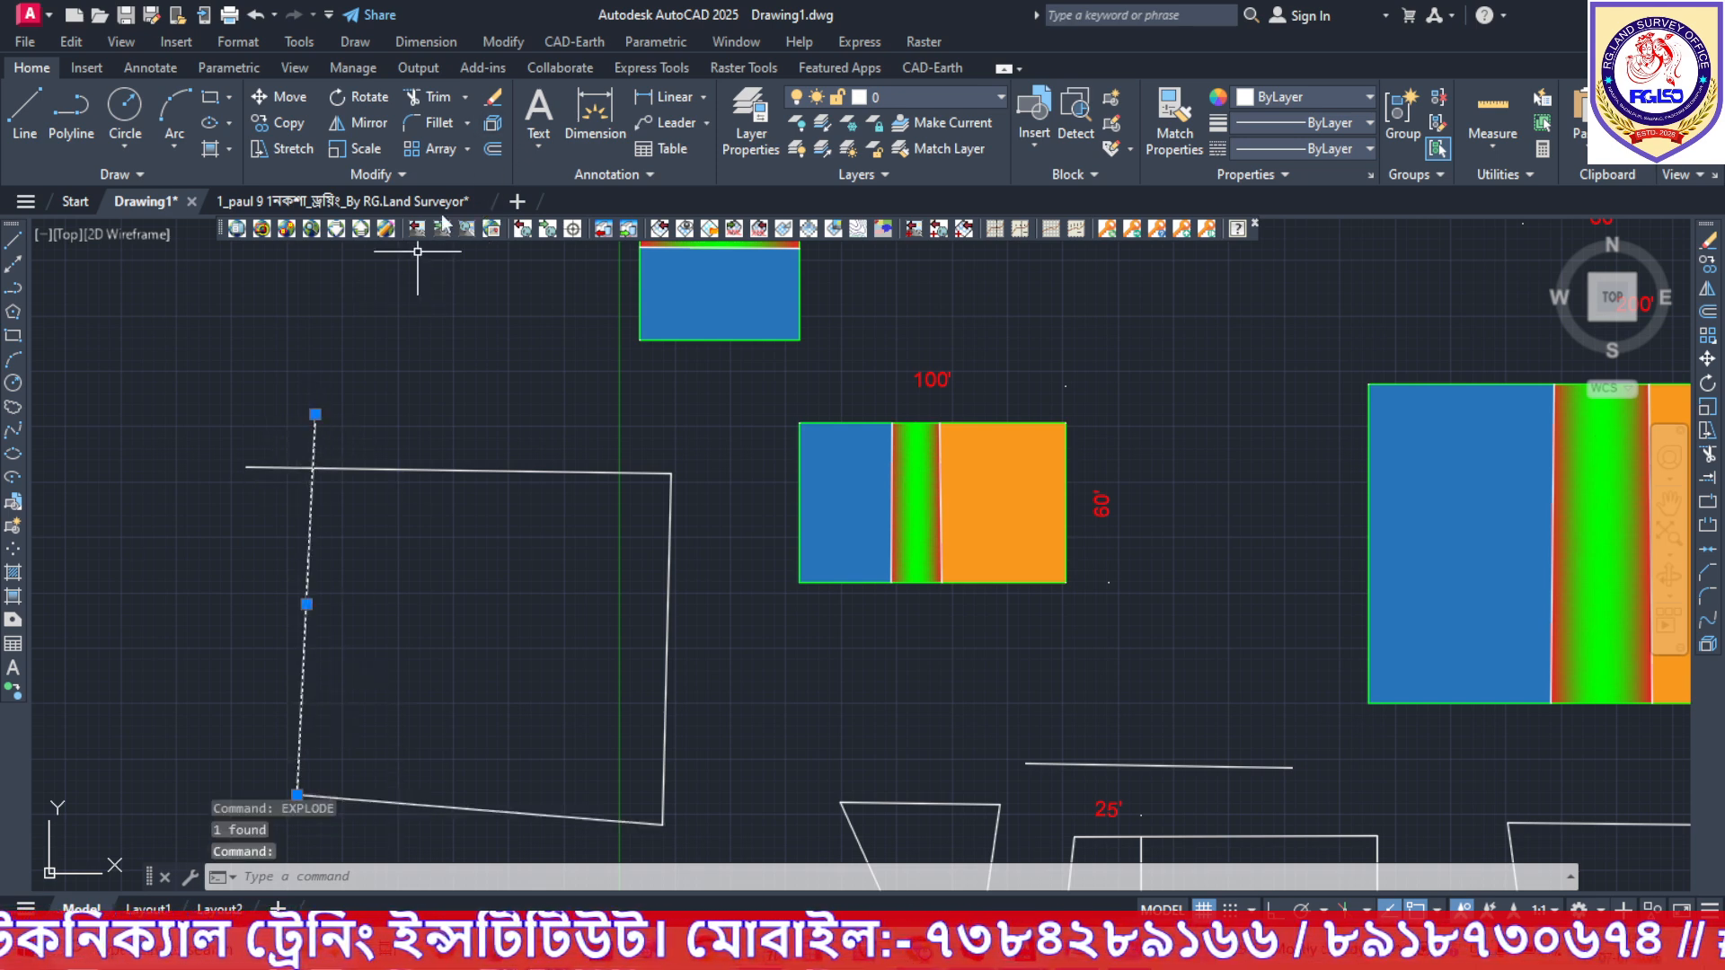
pyautogui.click(492, 98)
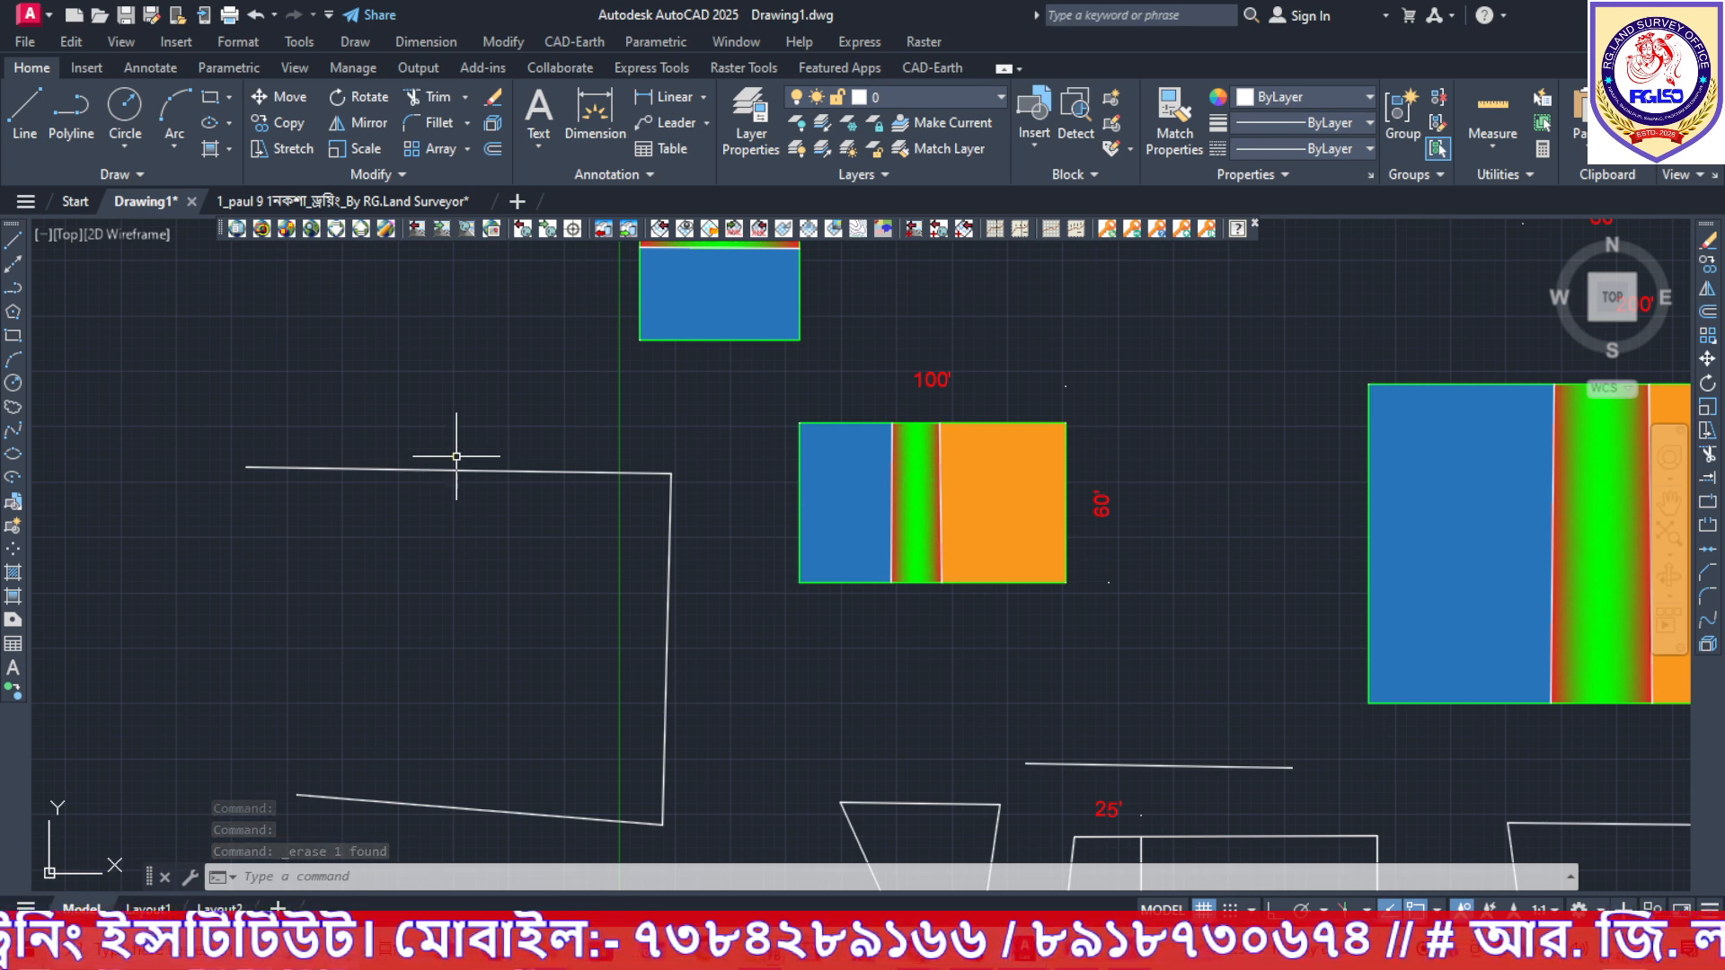
pyautogui.hotkey('ctrl', 'z')
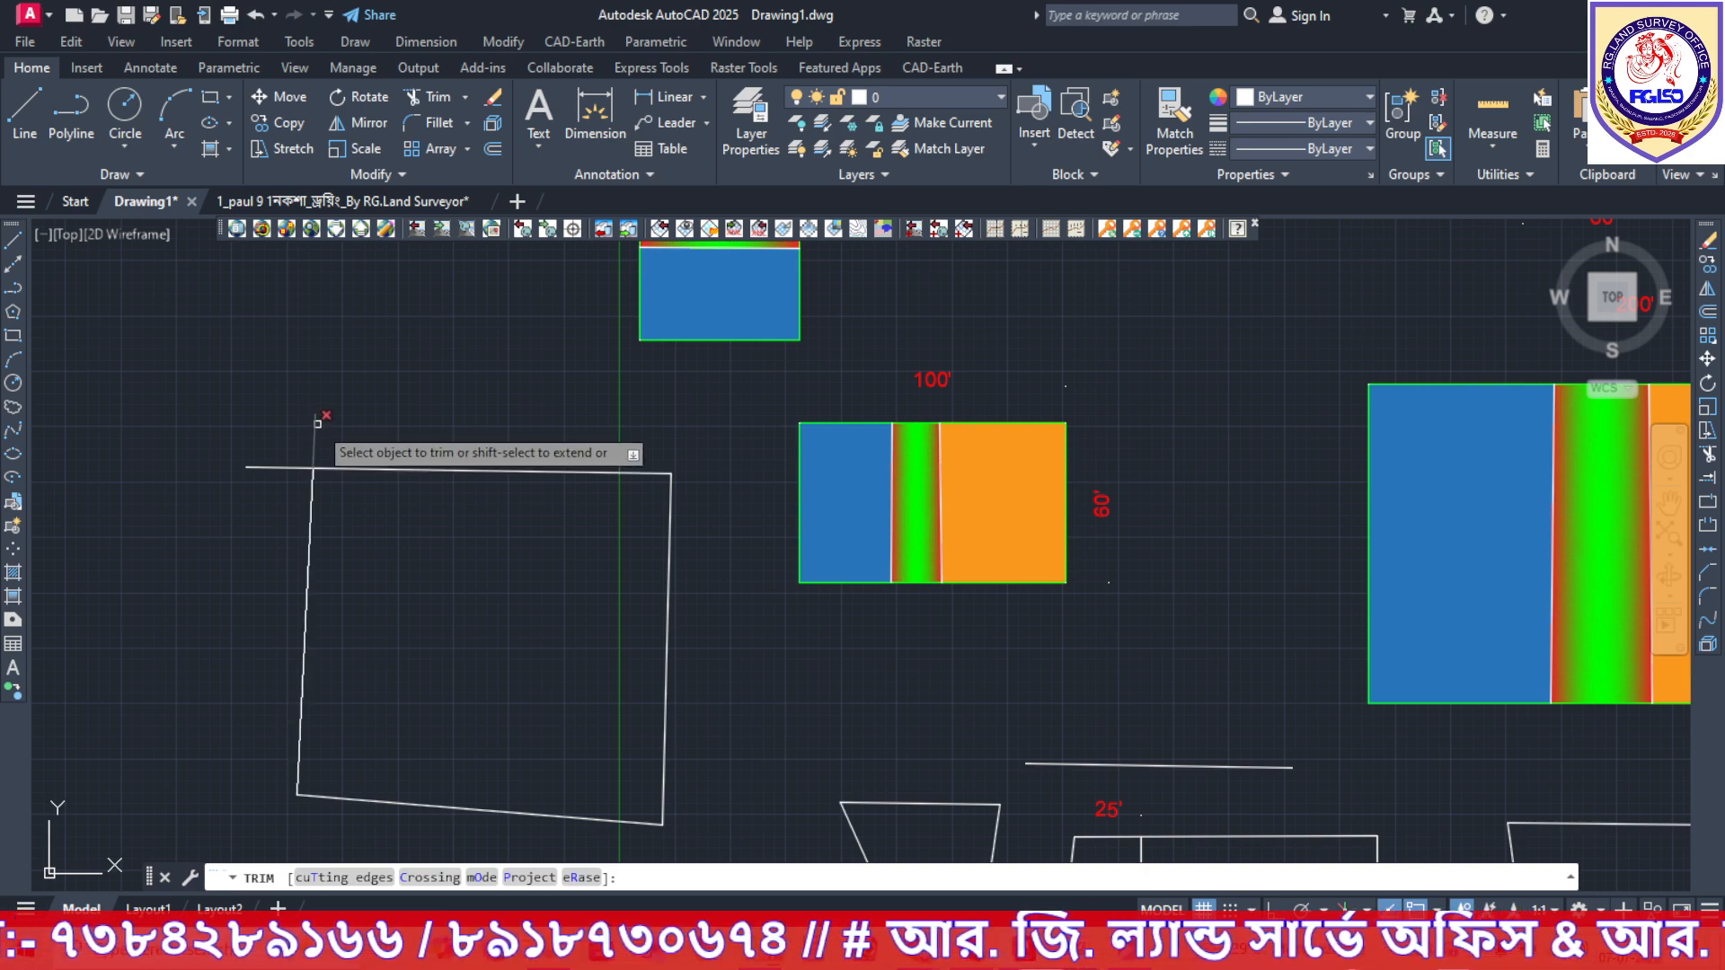
# Trim both line ends that overshoot the crossing at the outline's upper-left corner.
pyautogui.click(317, 422)
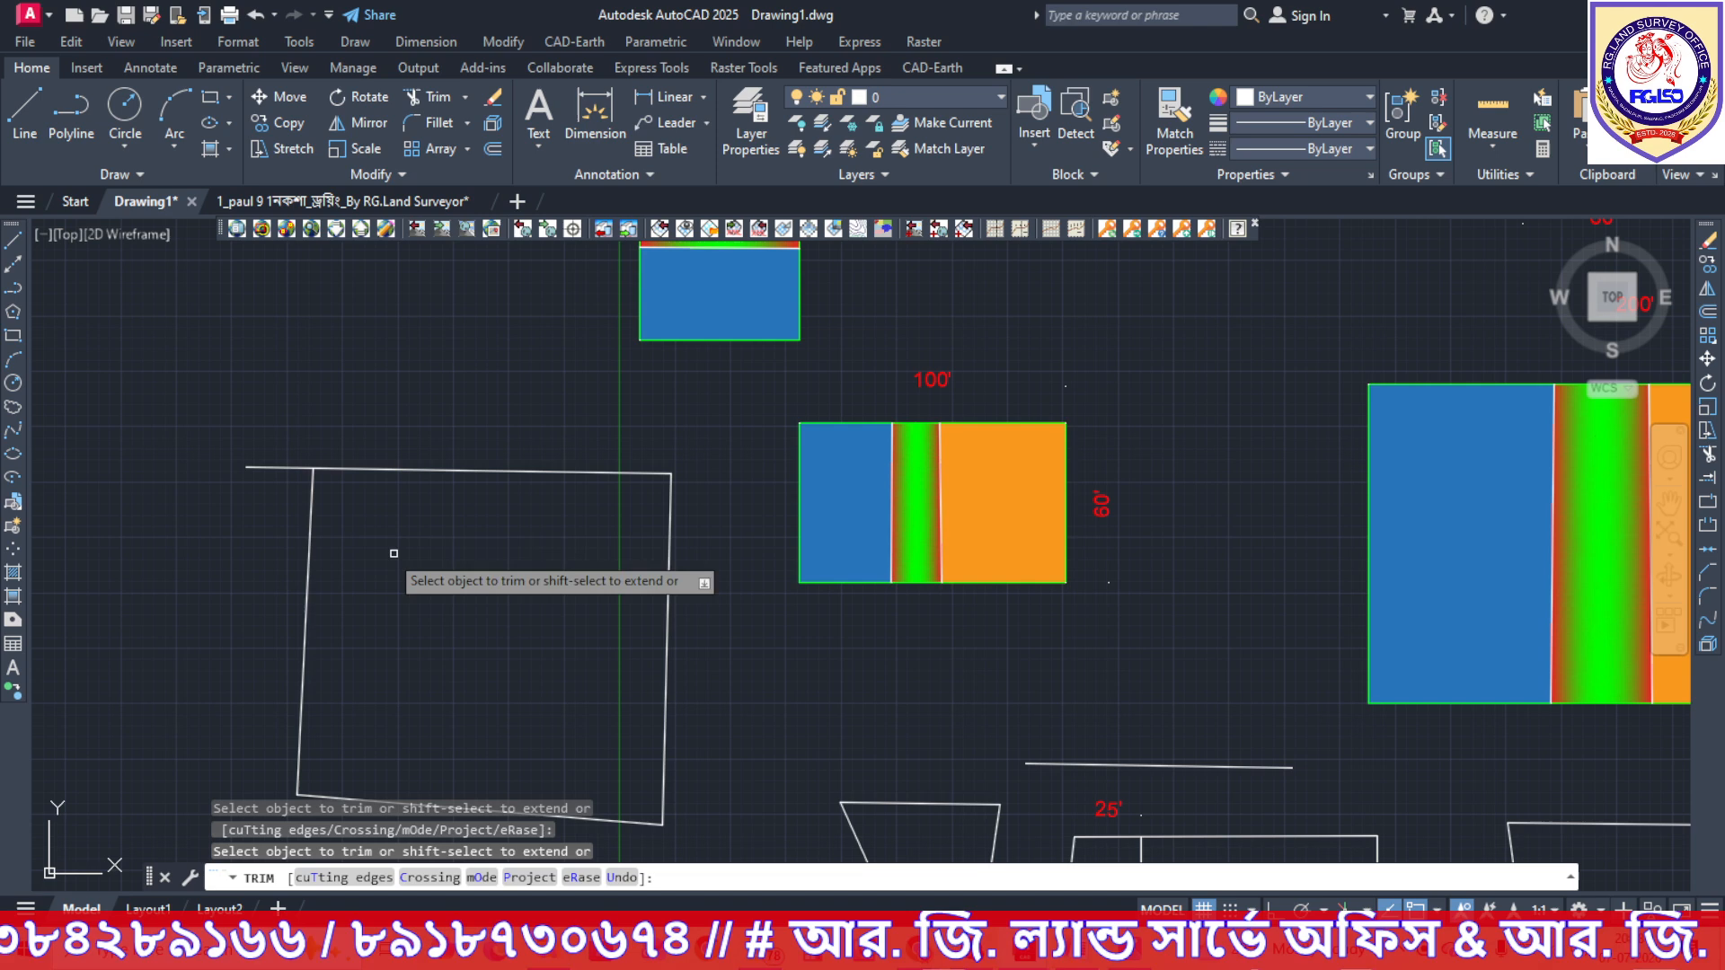
pyautogui.click(265, 469)
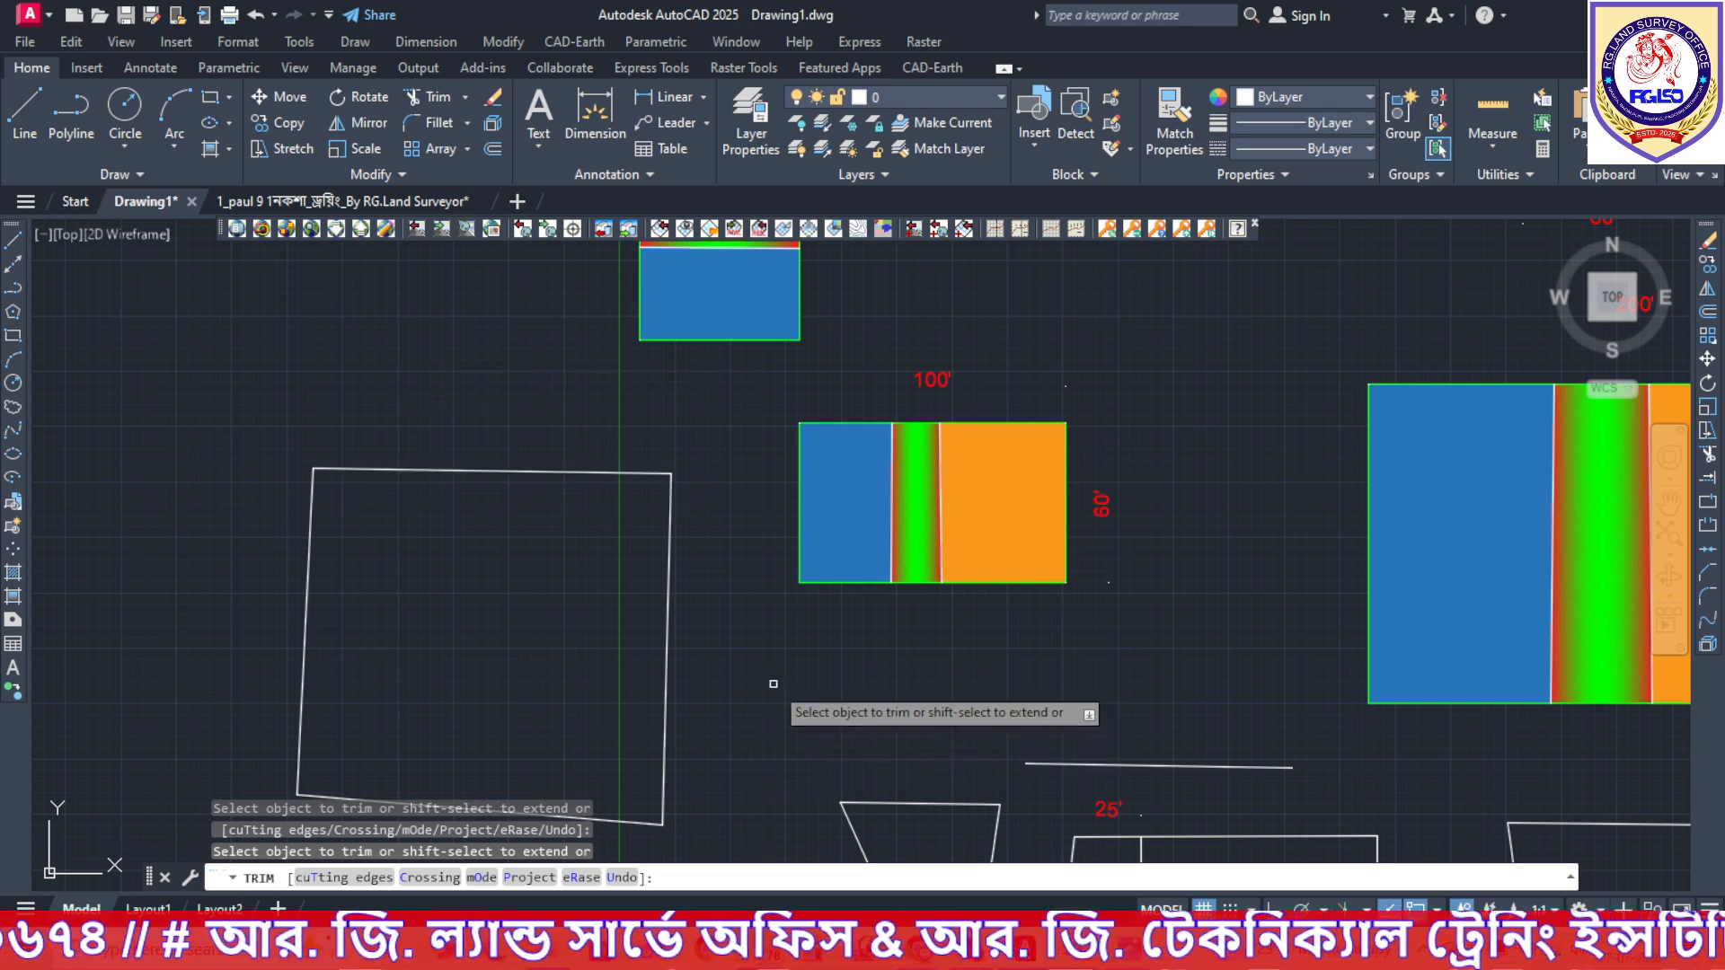
pyautogui.press('Escape')
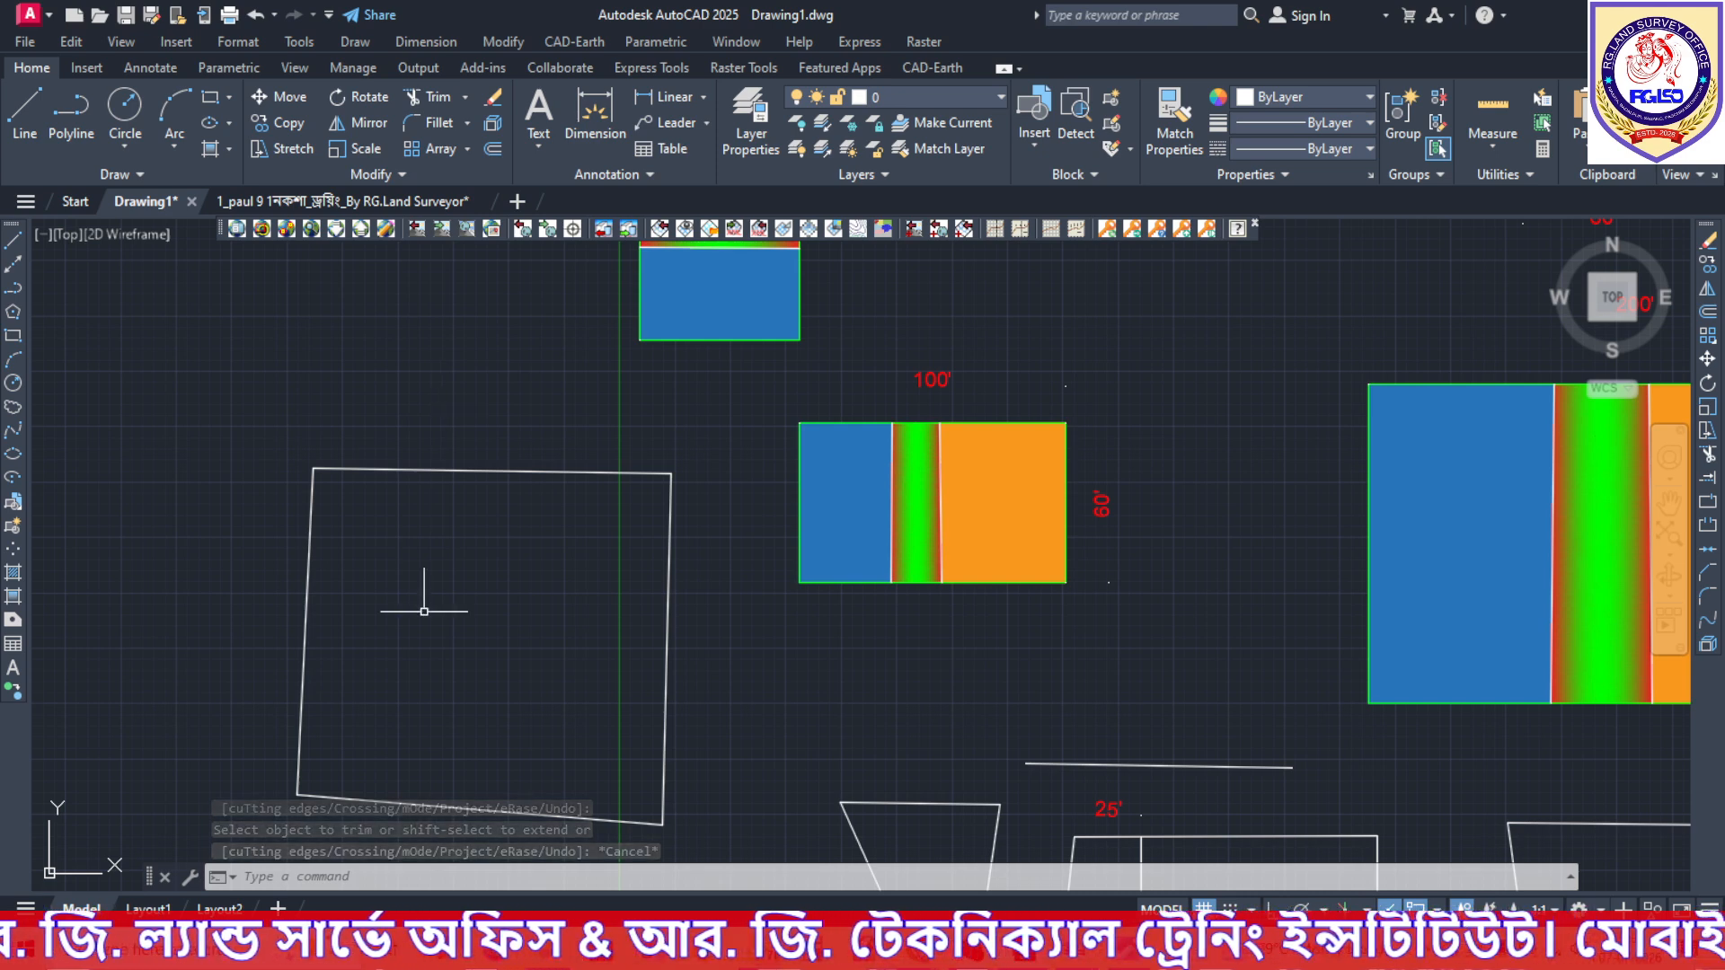
# Fillet the upper-right and upper-left corners of the trimmed four-sided outline with a 10' radius.
pyautogui.moveTo(740, 647); pyautogui.dragTo(693, 622, button='middle')
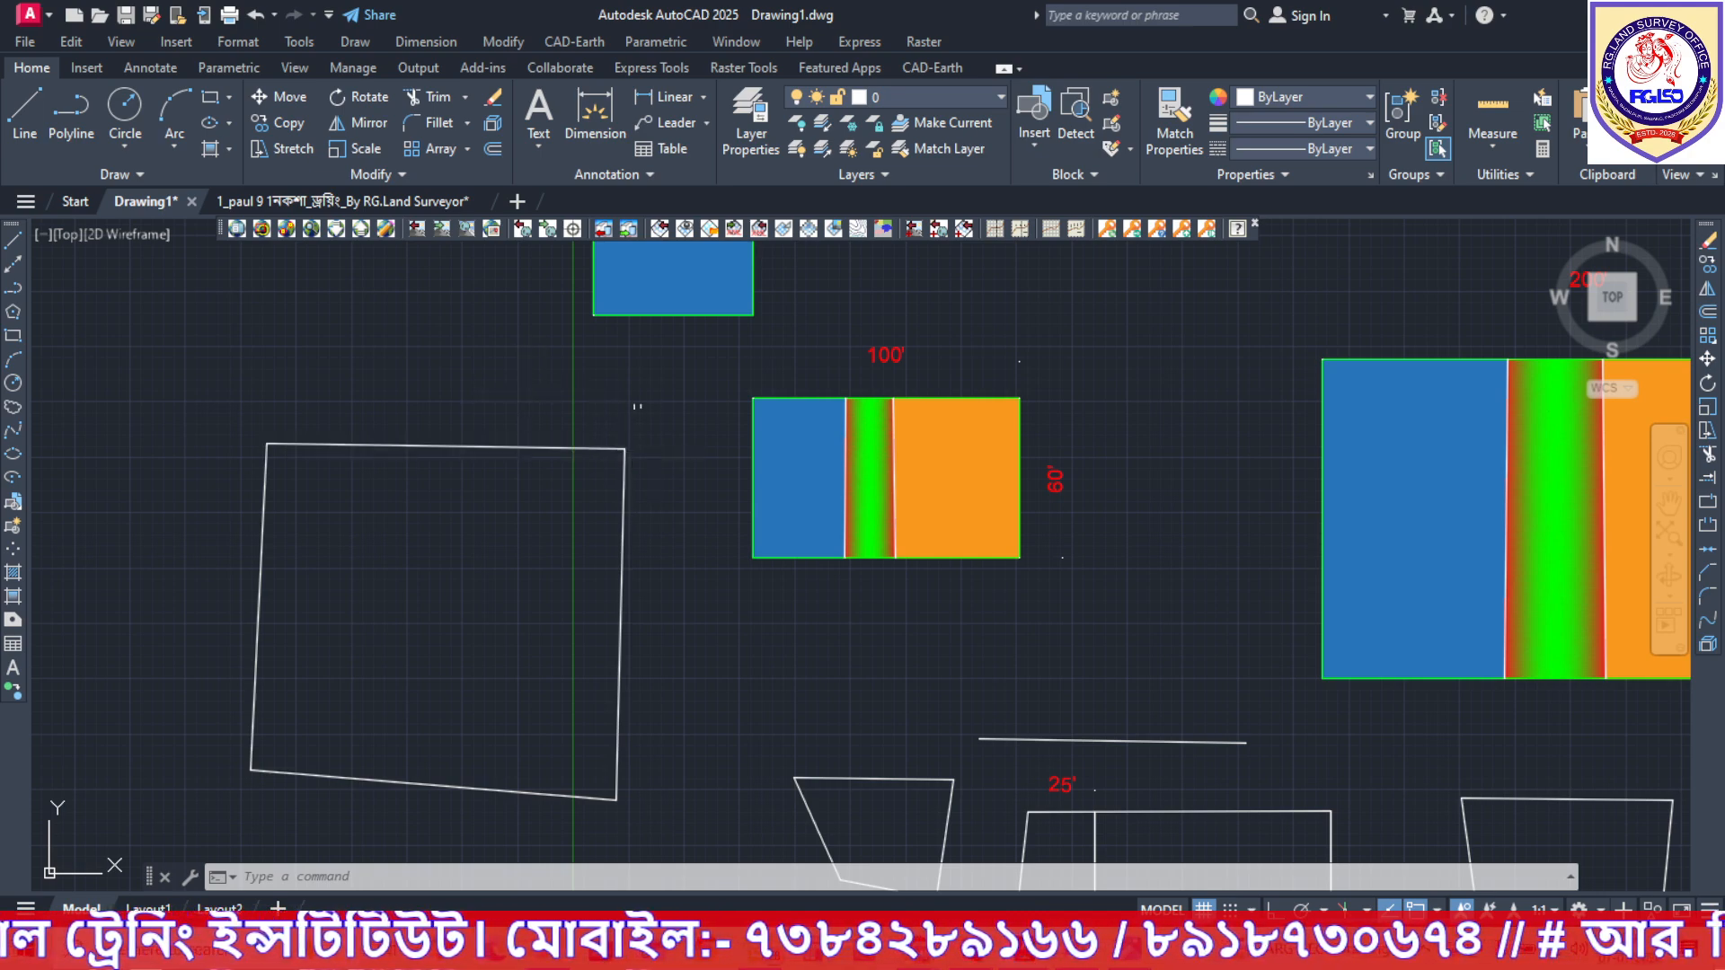
pyautogui.click(444, 116)
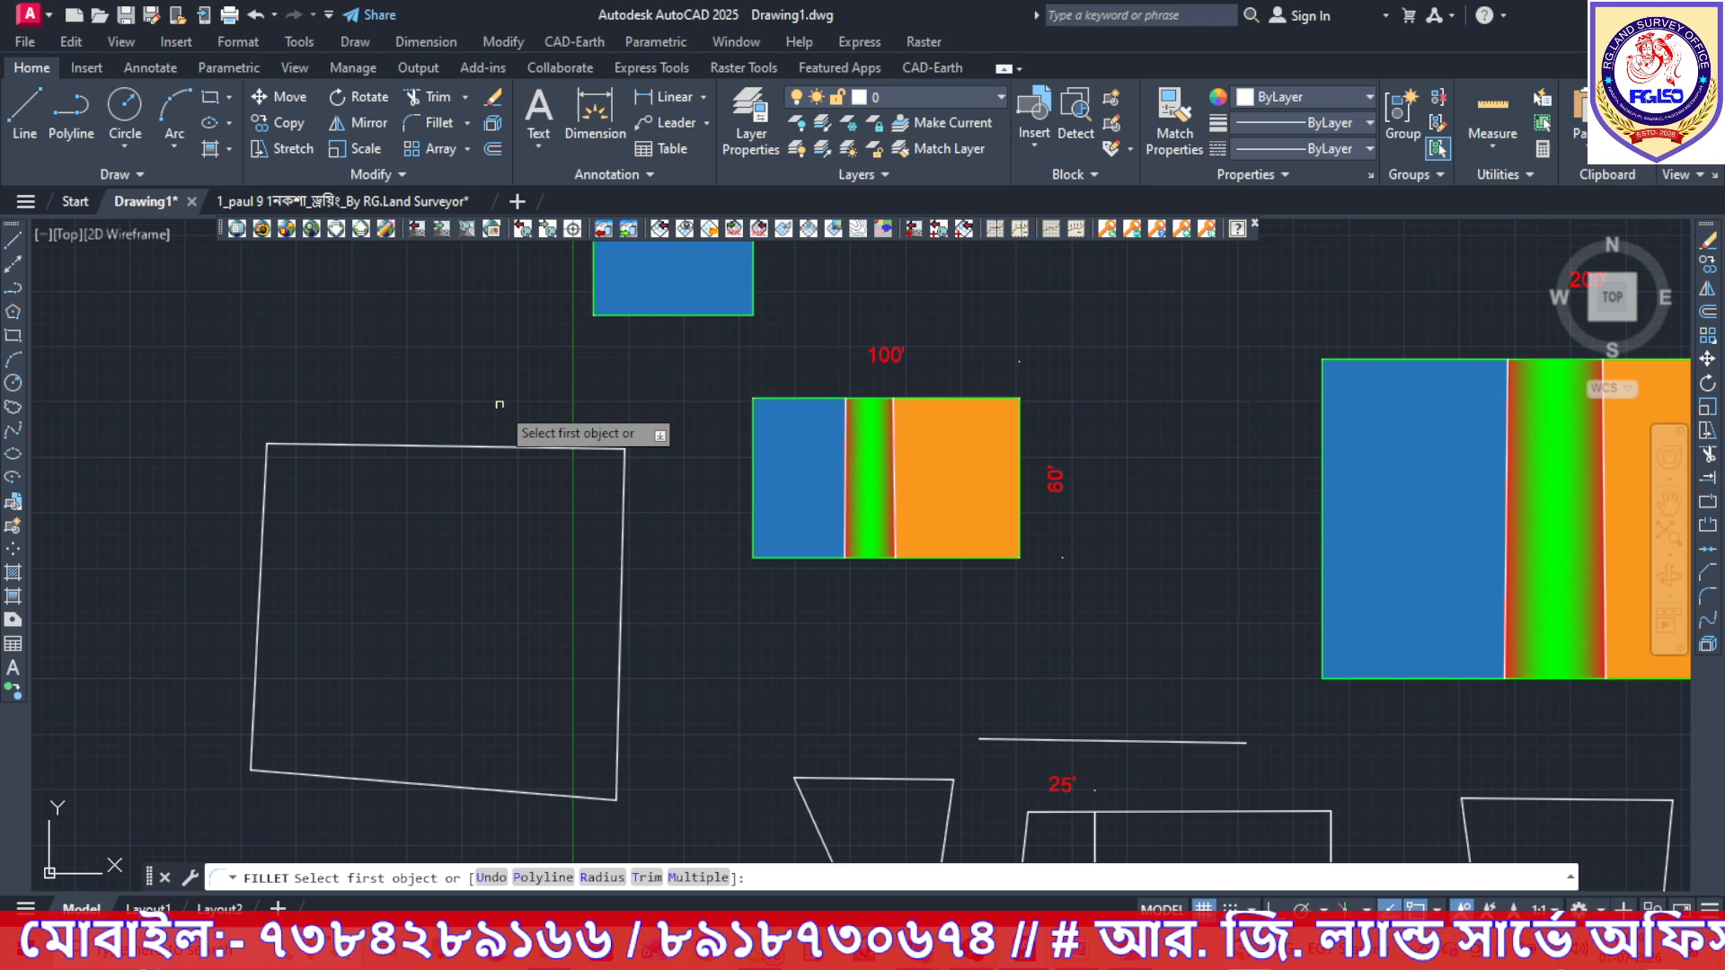
pyautogui.write('r')
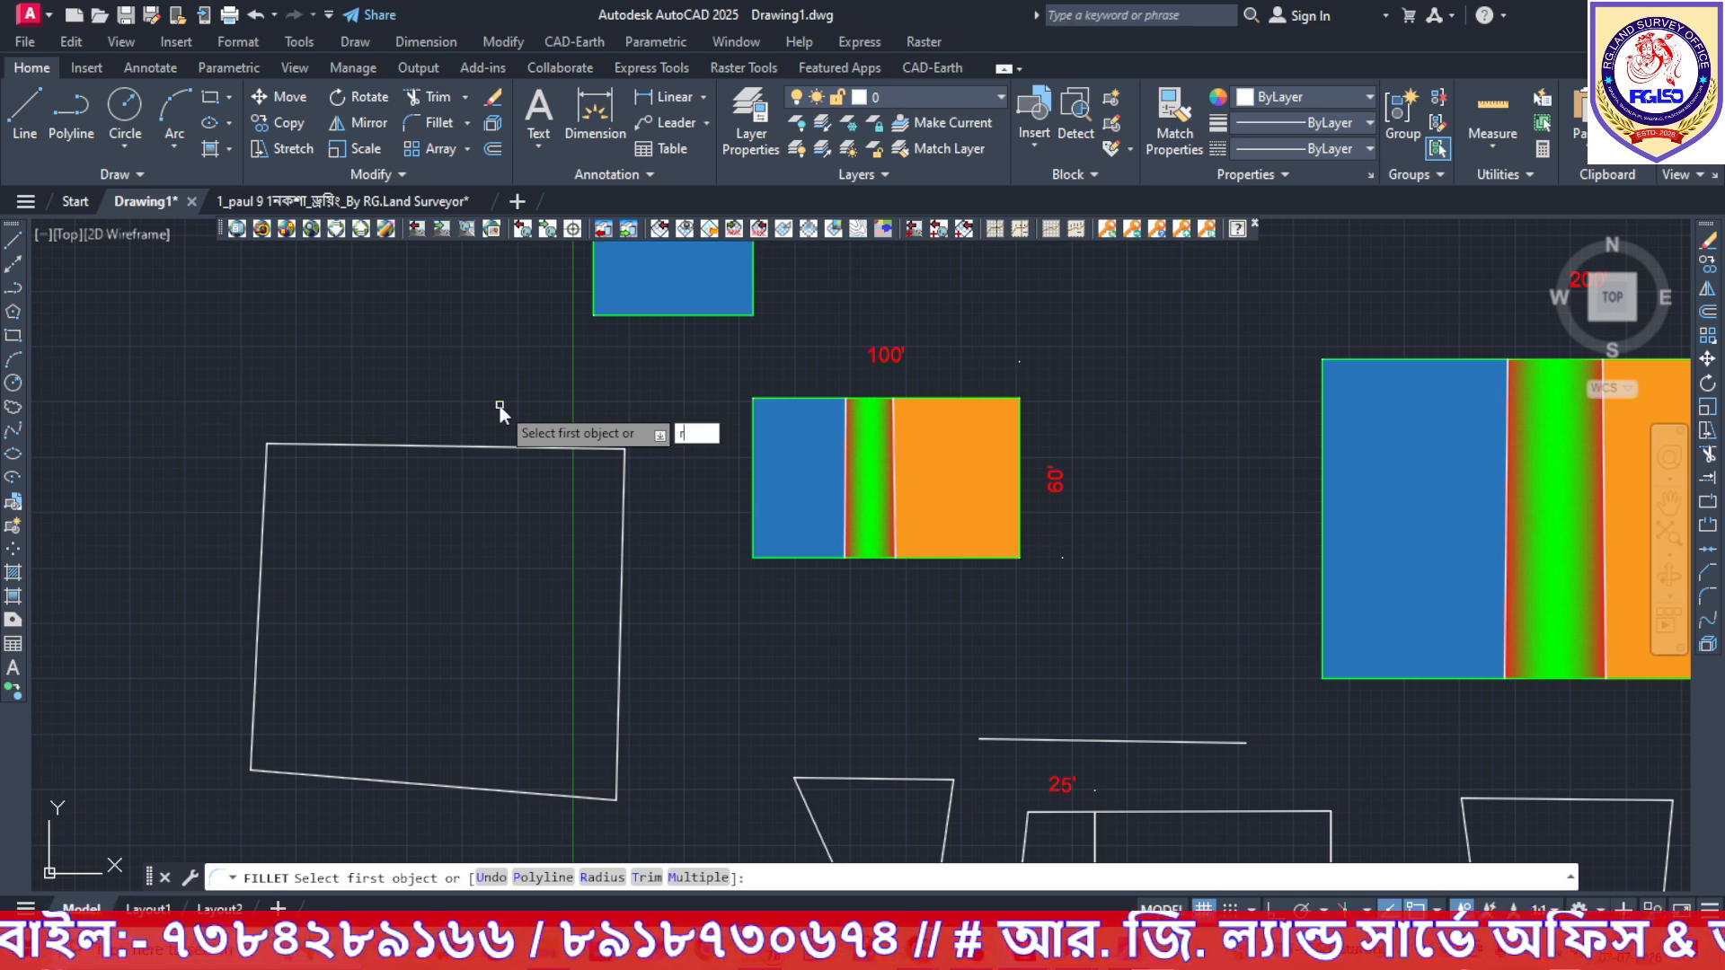
pyautogui.press('Return')
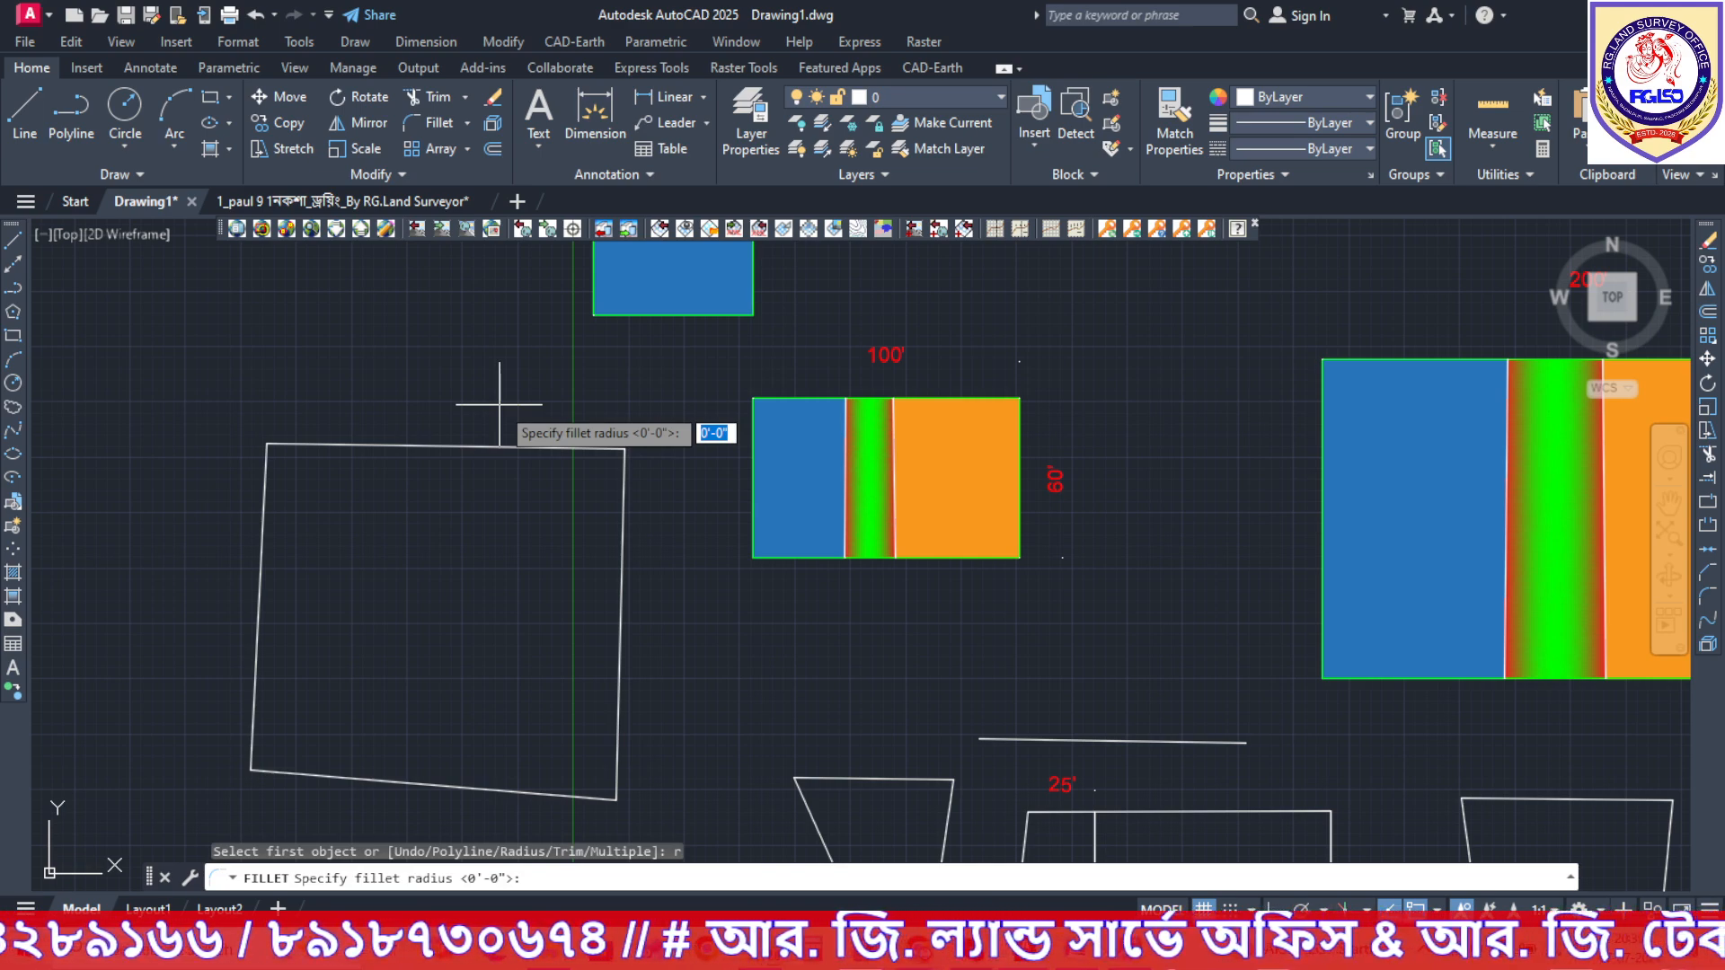
pyautogui.write('10')
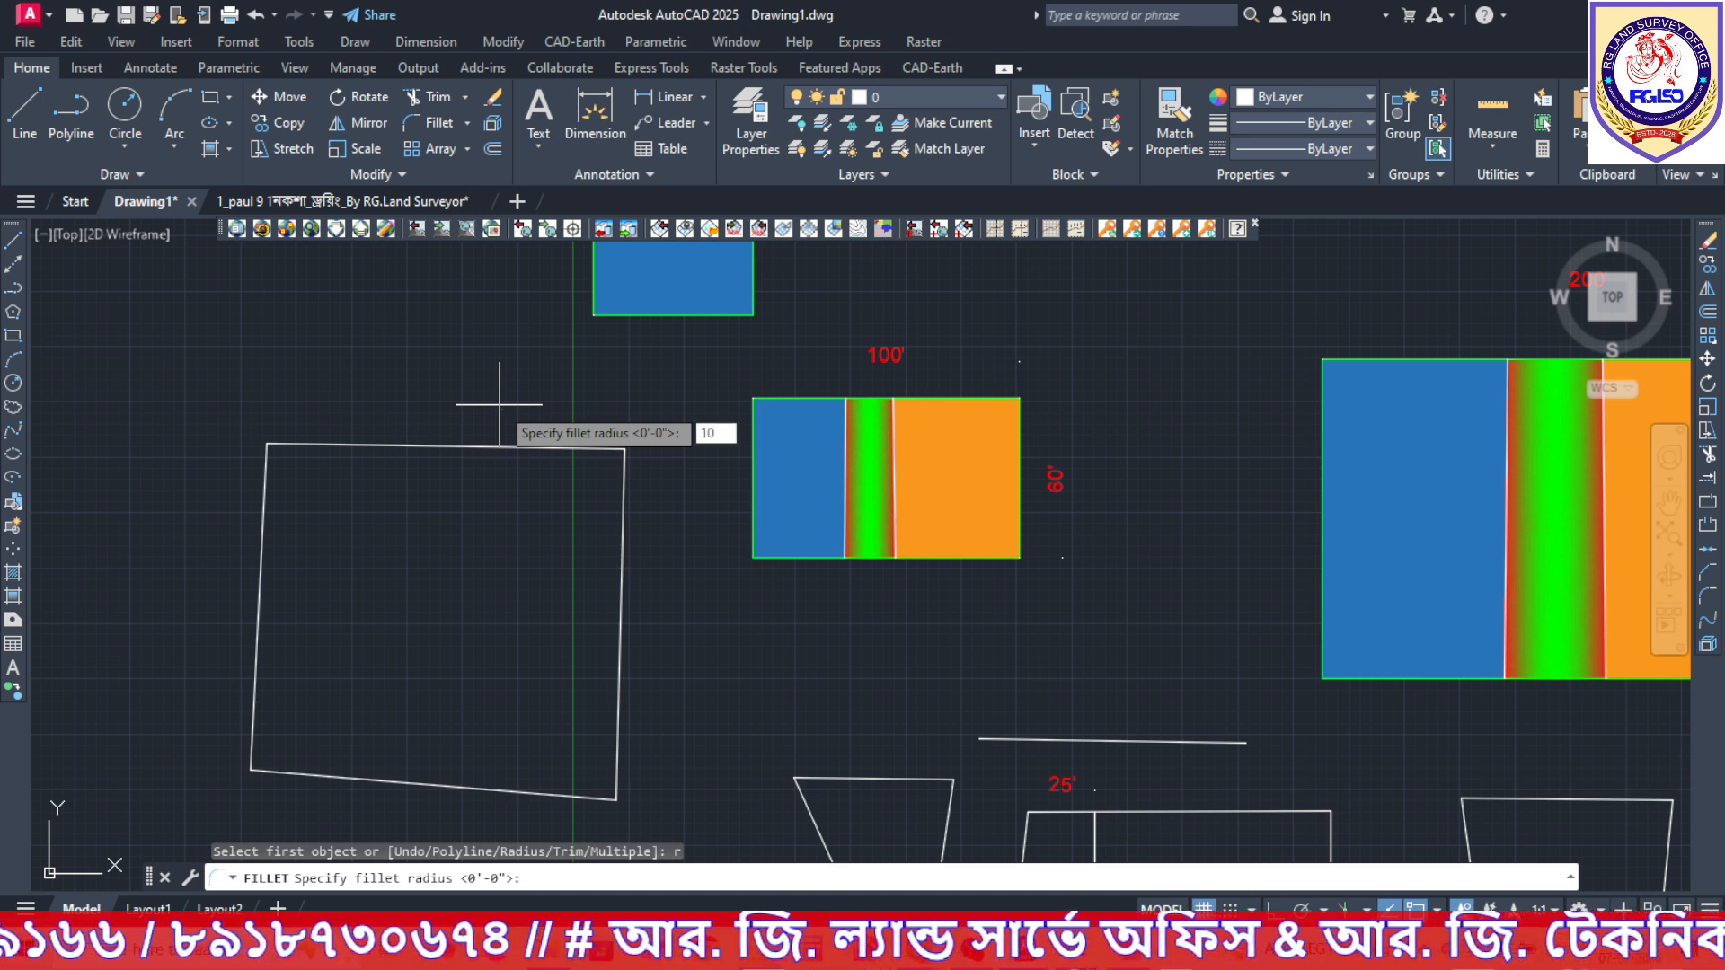
pyautogui.write("'")
pyautogui.press('Return')
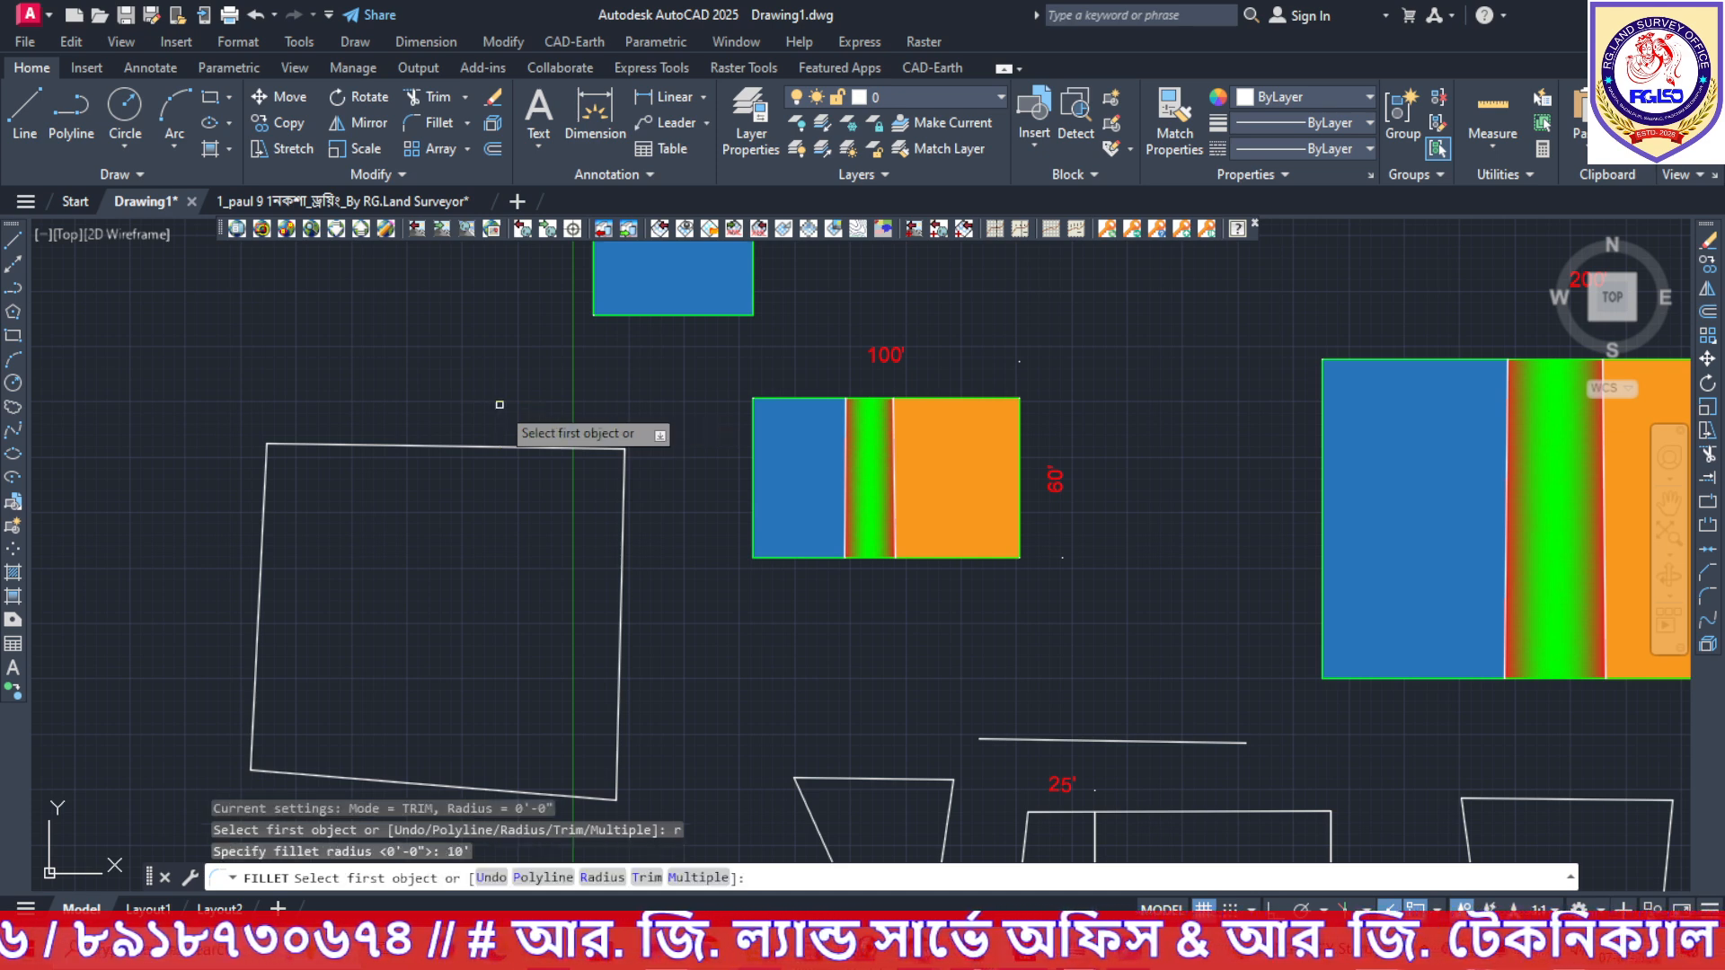
pyautogui.click(586, 449)
pyautogui.click(624, 485)
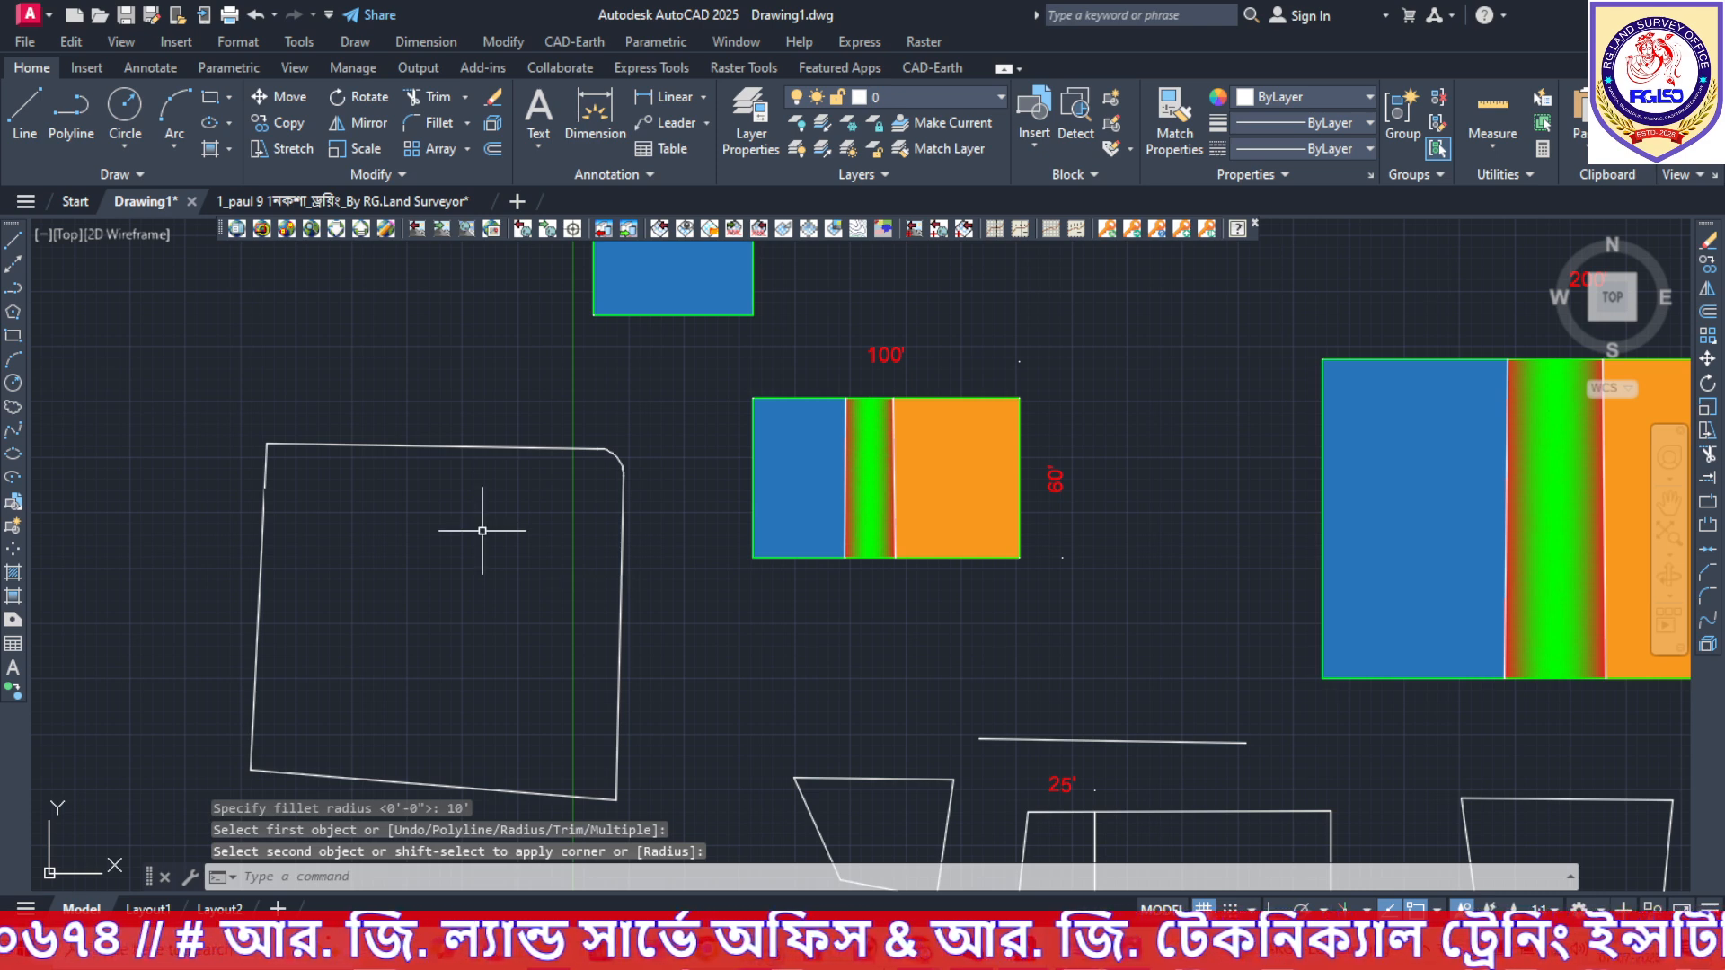
pyautogui.press('Return')
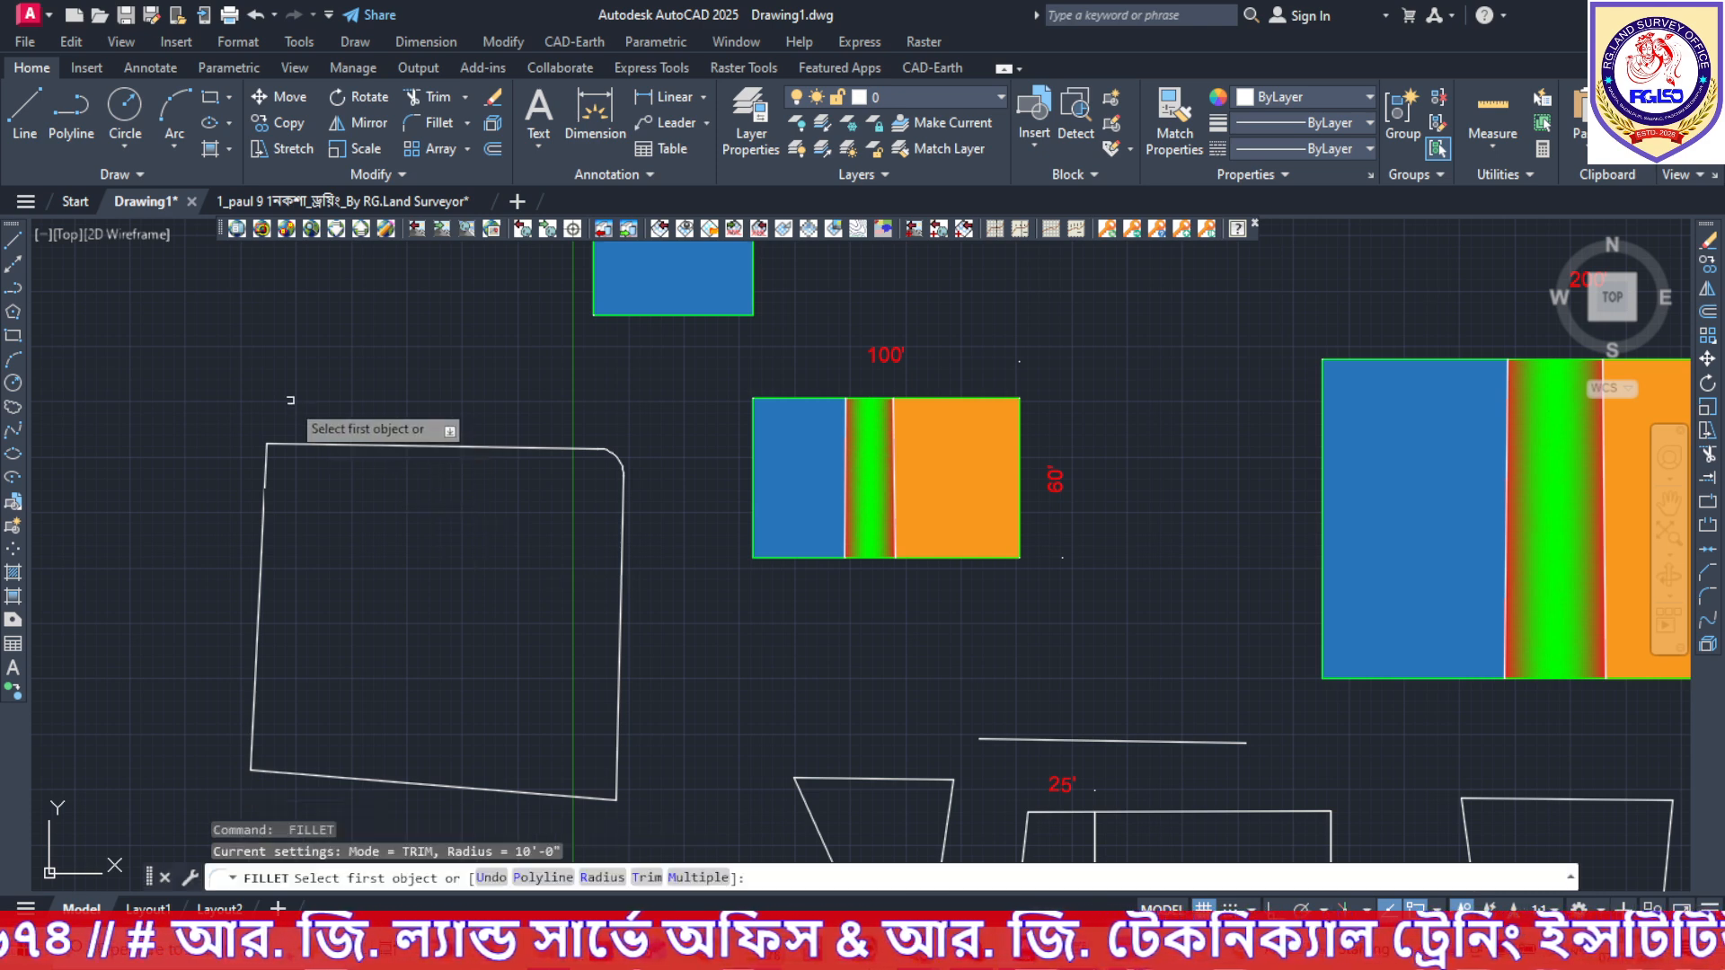
pyautogui.click(307, 443)
pyautogui.click(264, 488)
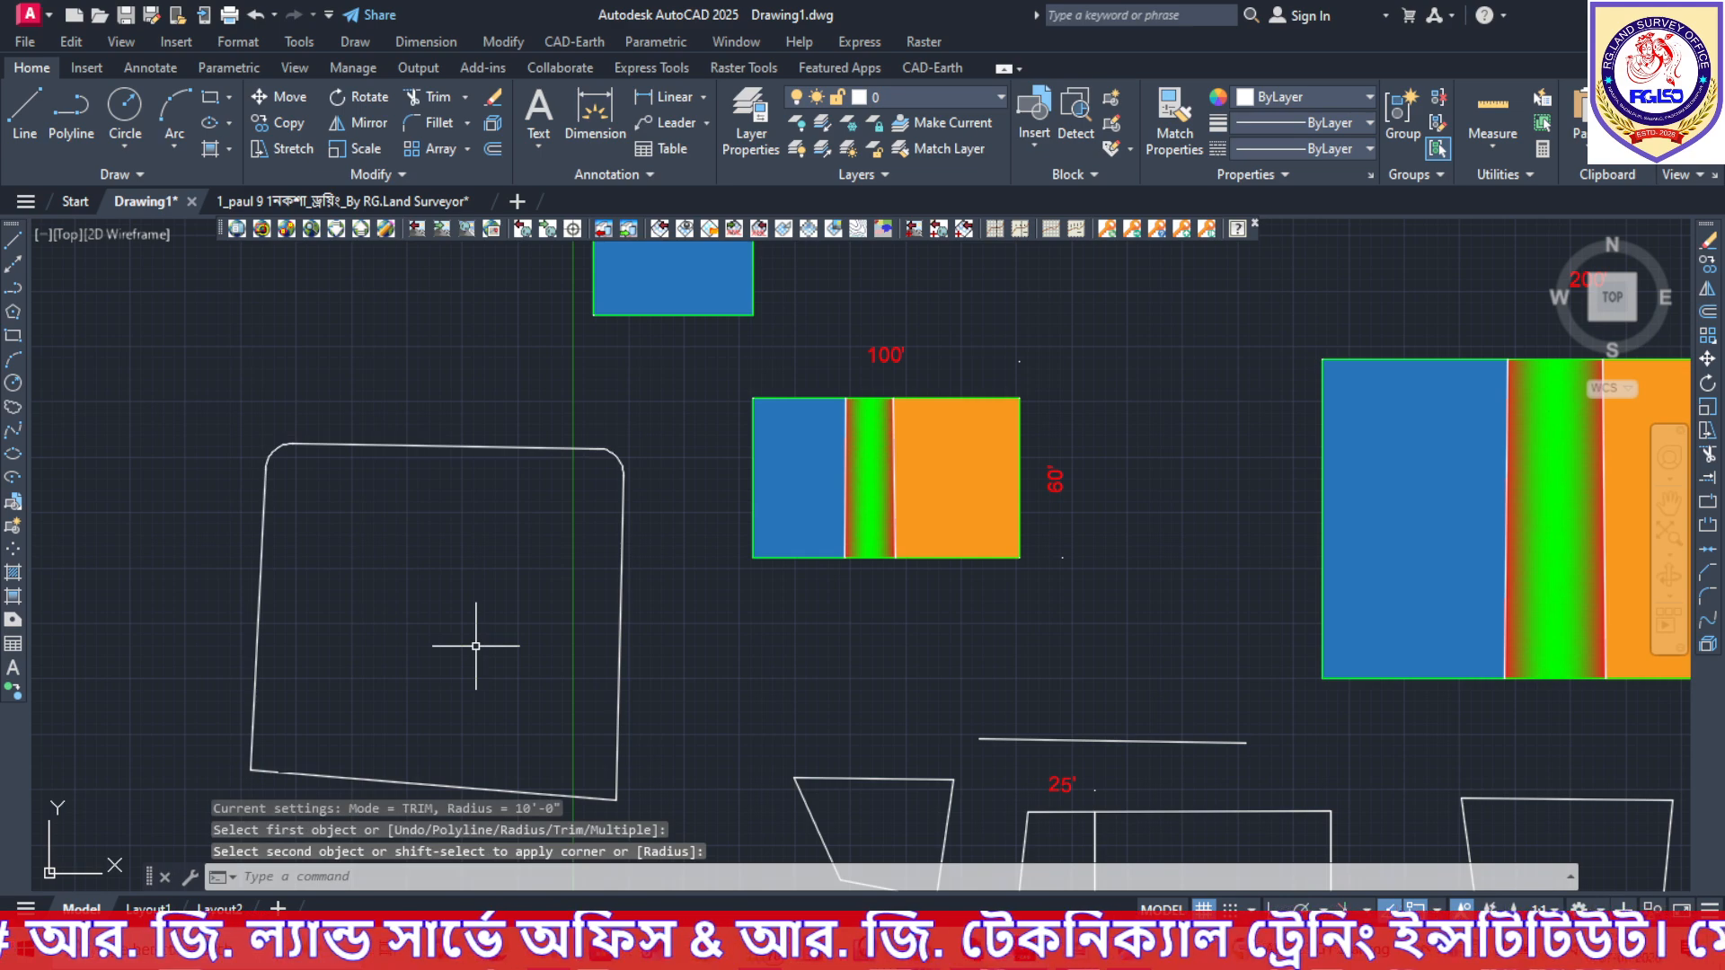
# Fillet the lower-right and lower-left corners of the same outline with the 10' radius.
pyautogui.moveTo(686, 731); pyautogui.dragTo(653, 526, button='middle')
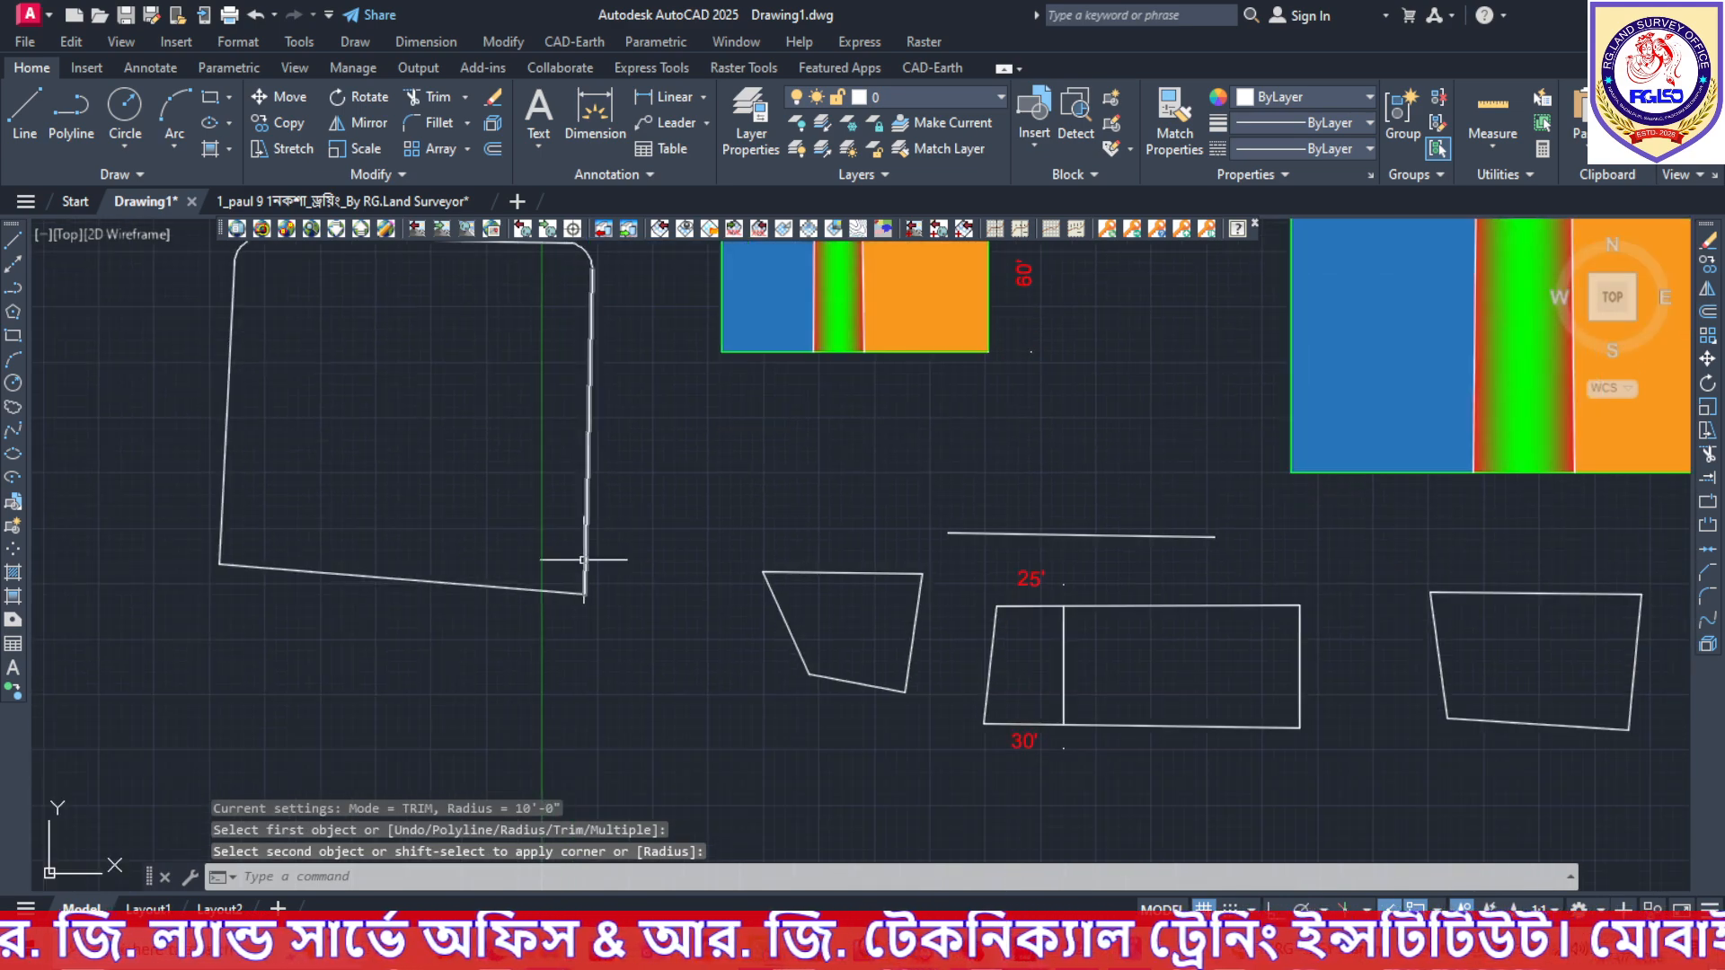
pyautogui.press('Return')
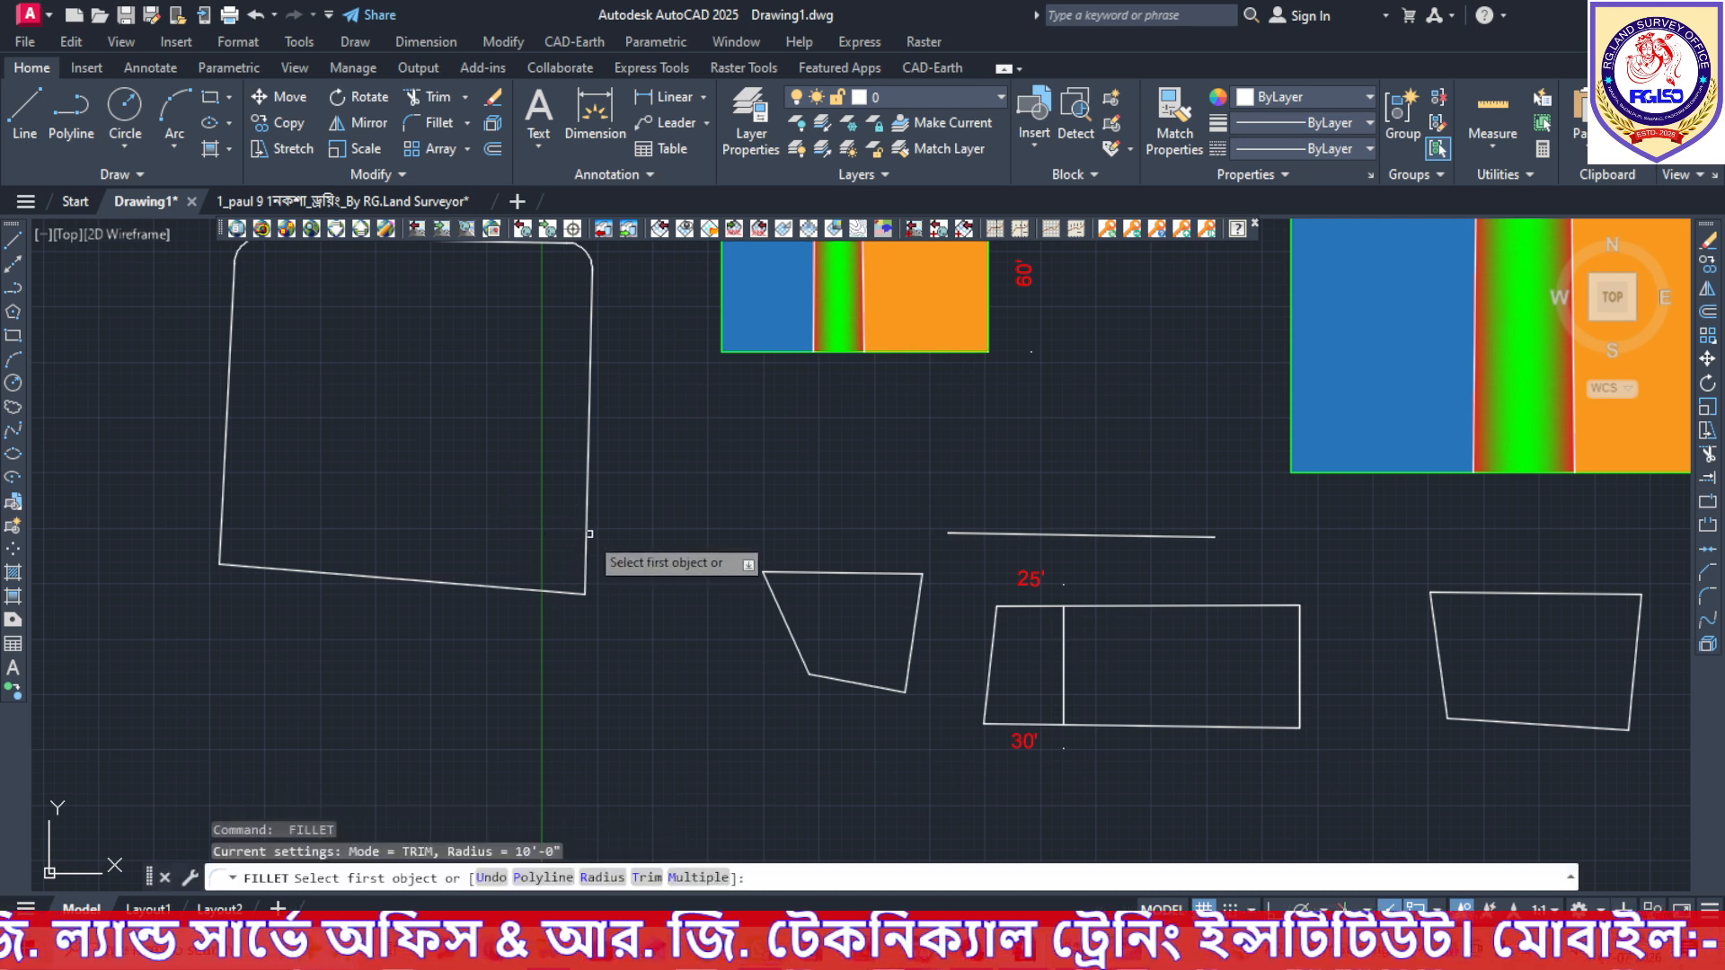
pyautogui.click(589, 534)
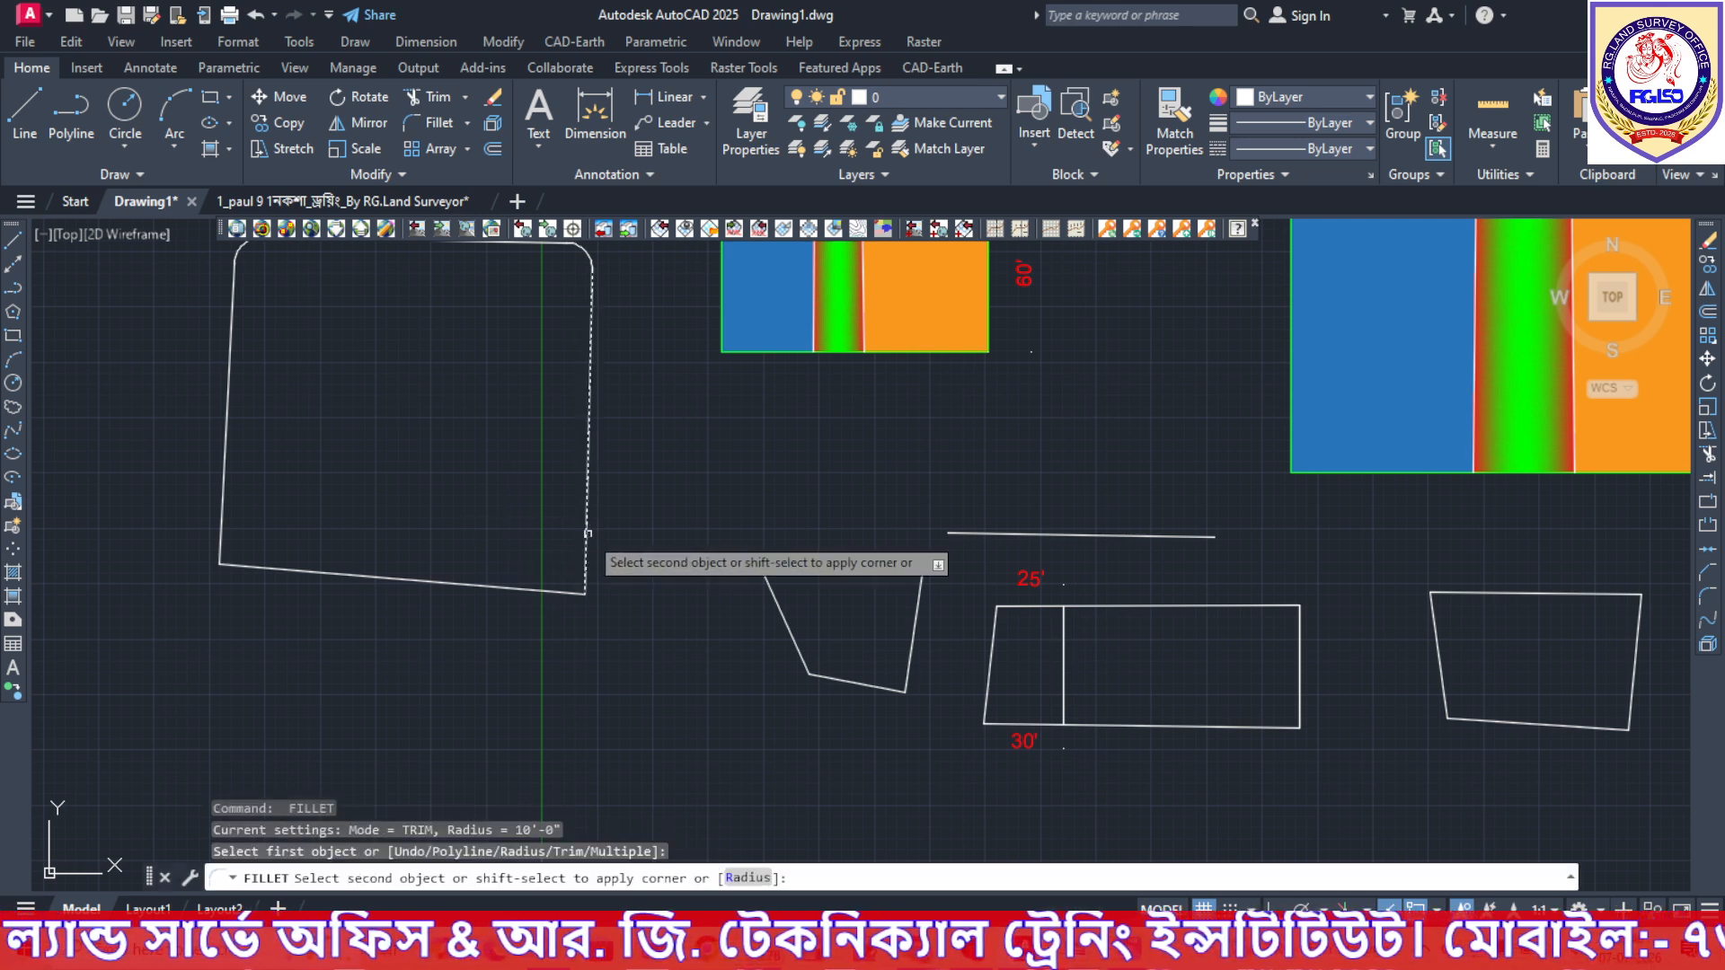
pyautogui.click(551, 590)
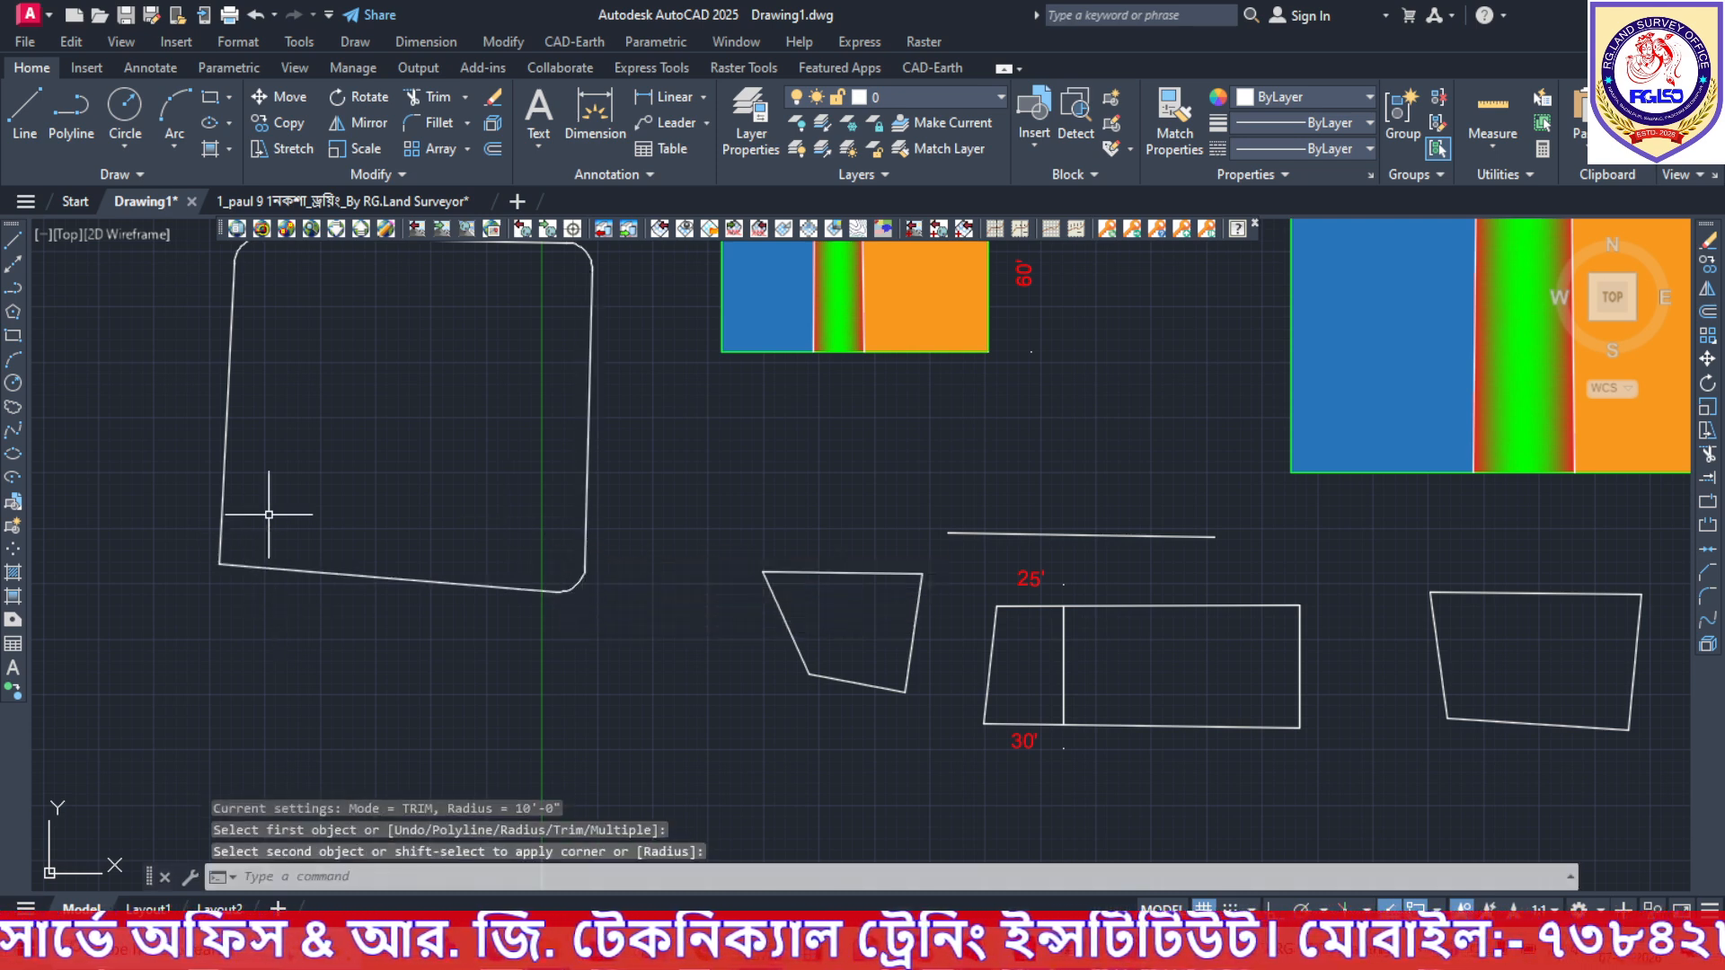
pyautogui.press('Return')
pyautogui.click(221, 518)
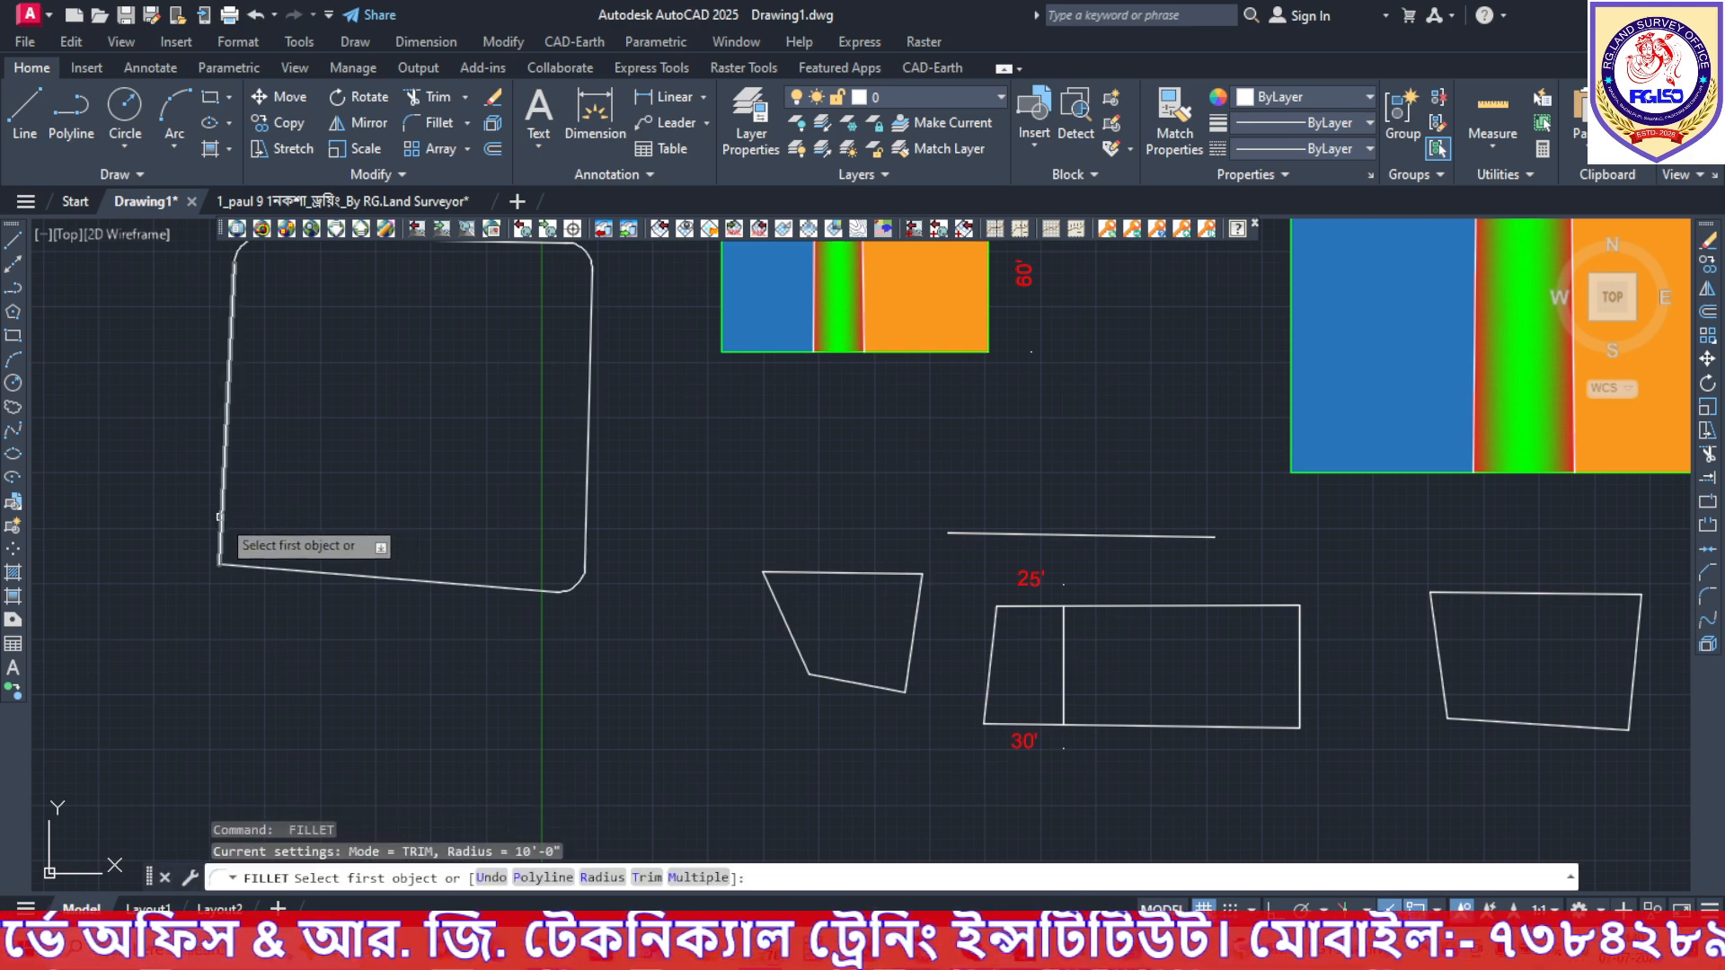
pyautogui.click(249, 569)
pyautogui.moveTo(428, 439); pyautogui.dragTo(439, 568, button='middle')
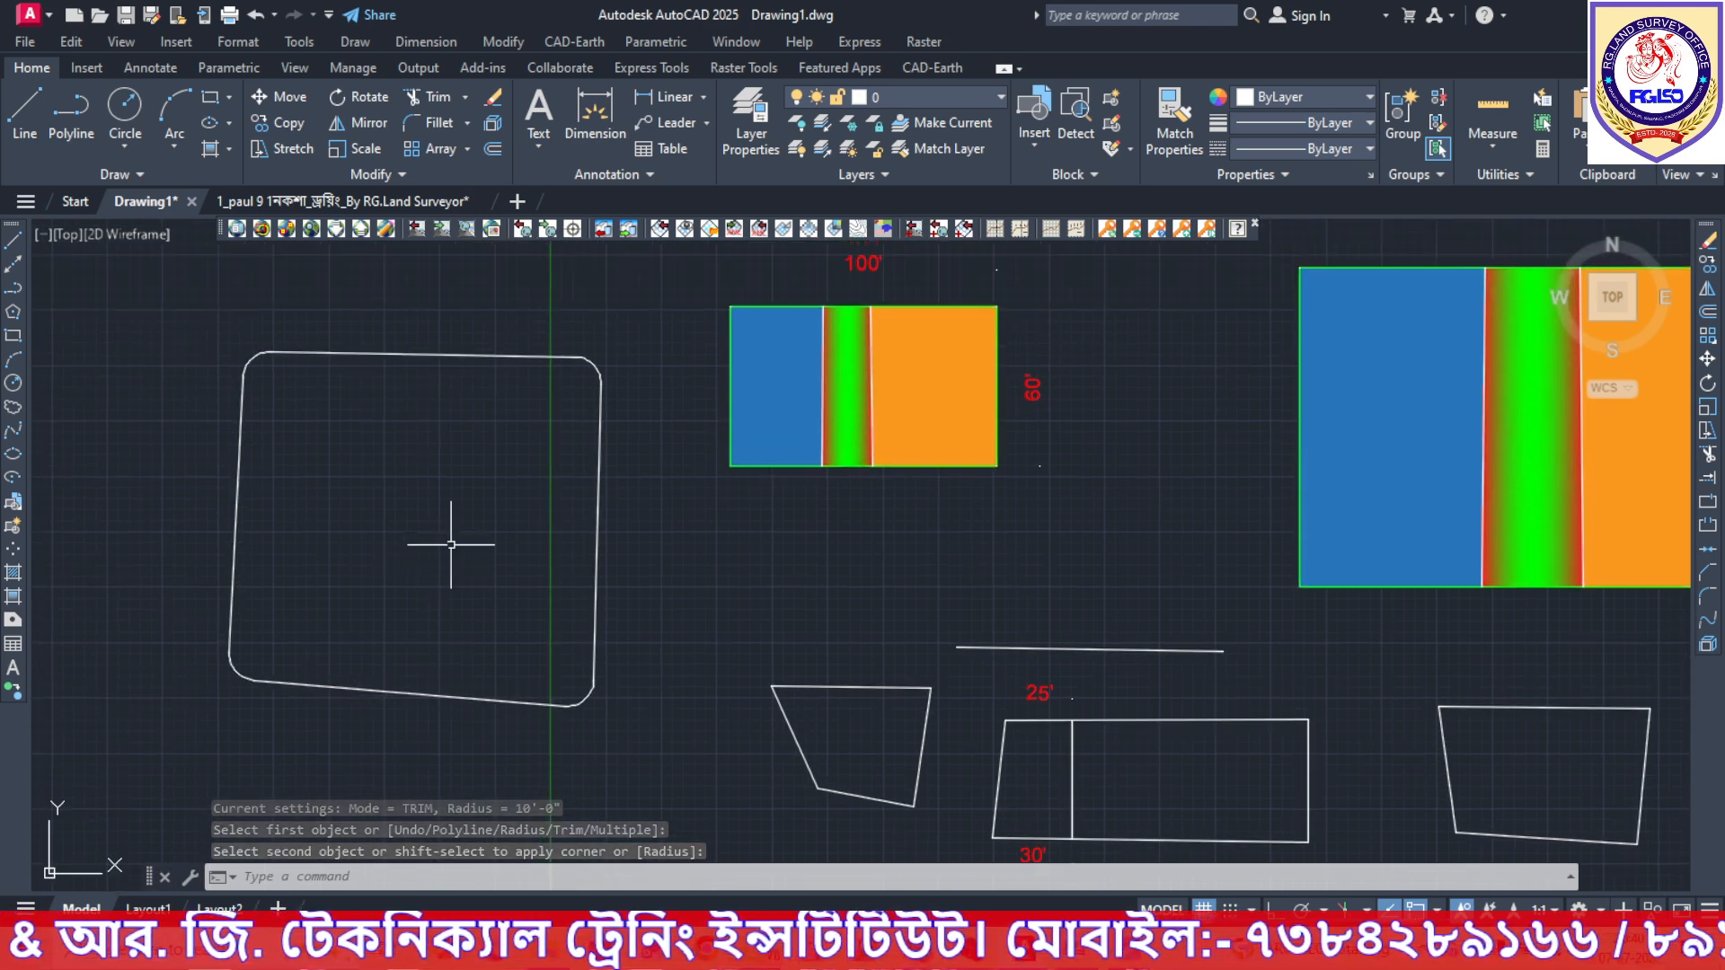
# Erase the top line of the rounded outline and undo the erasure.
pyautogui.moveTo(517, 262); pyautogui.dragTo(436, 342, button='middle')
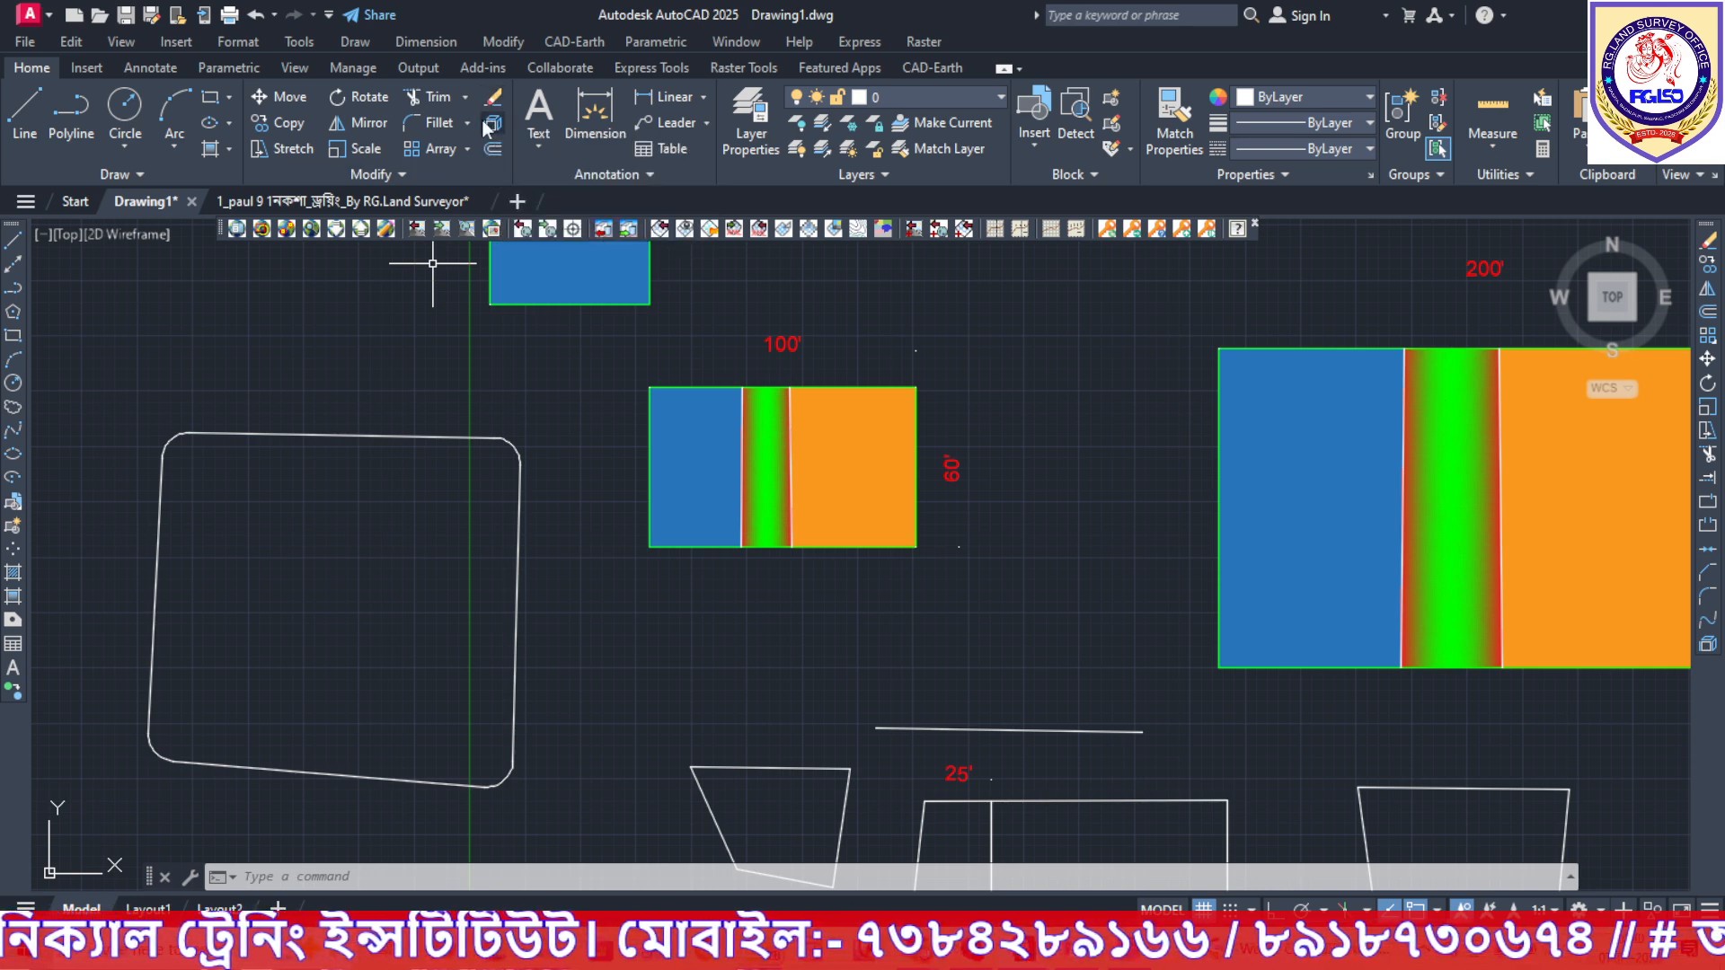
pyautogui.click(369, 437)
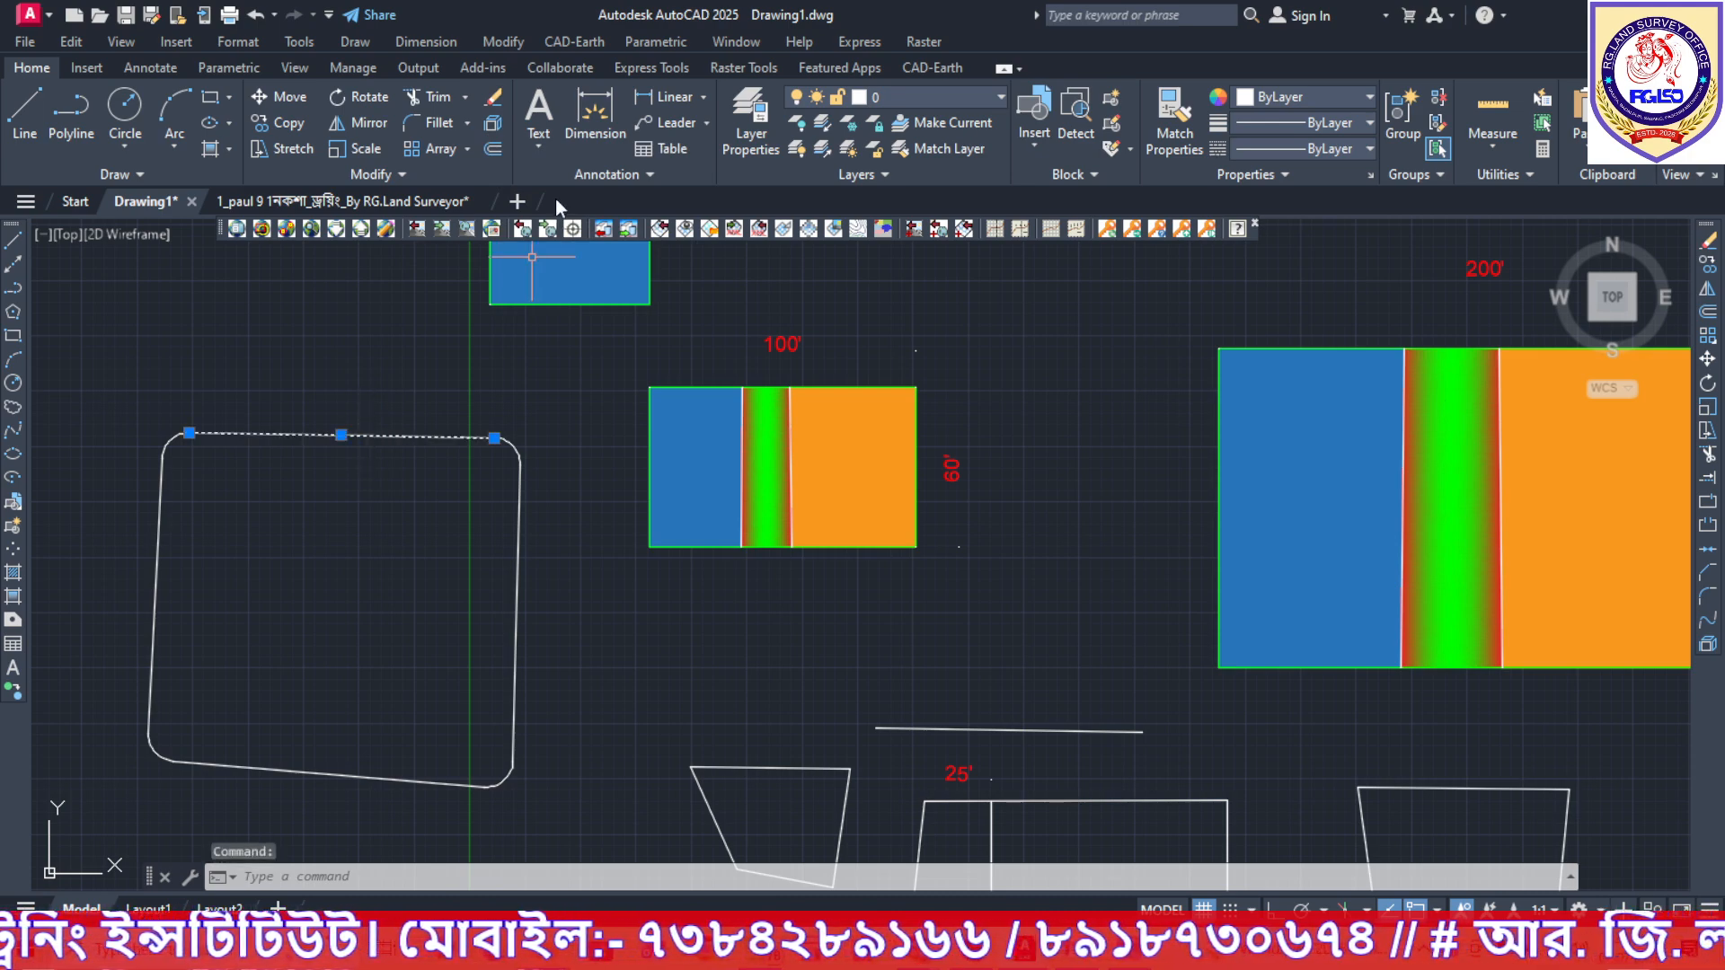
pyautogui.click(494, 99)
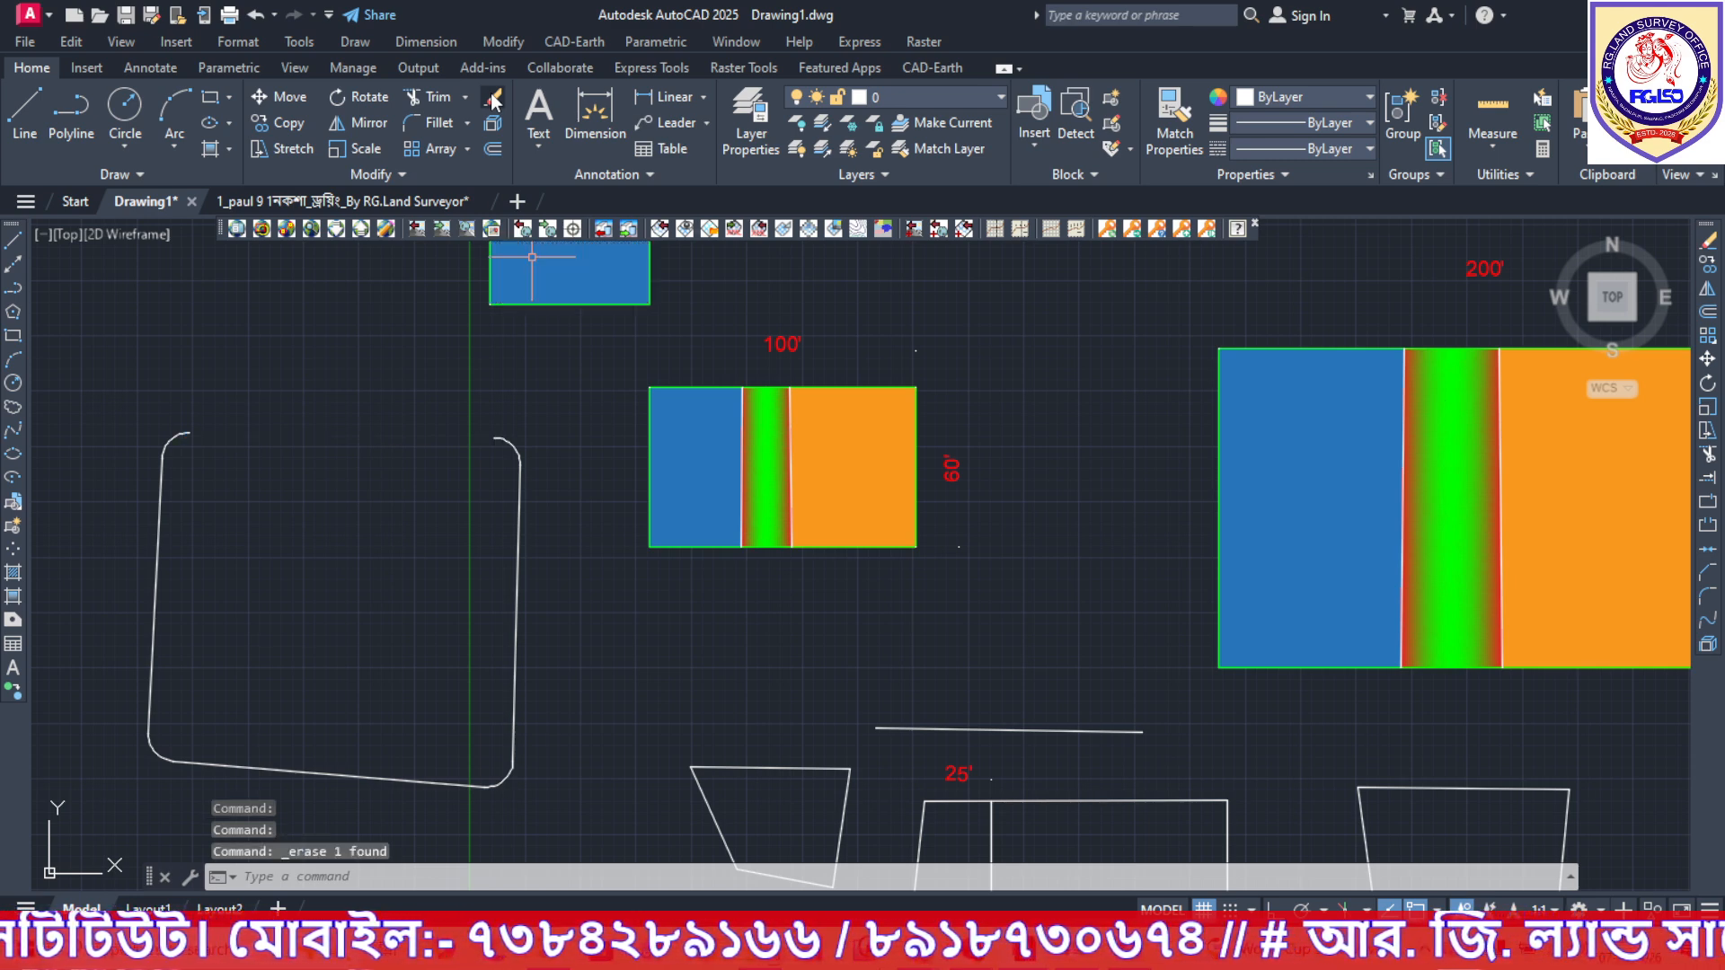
pyautogui.hotkey('ctrl', 'z')
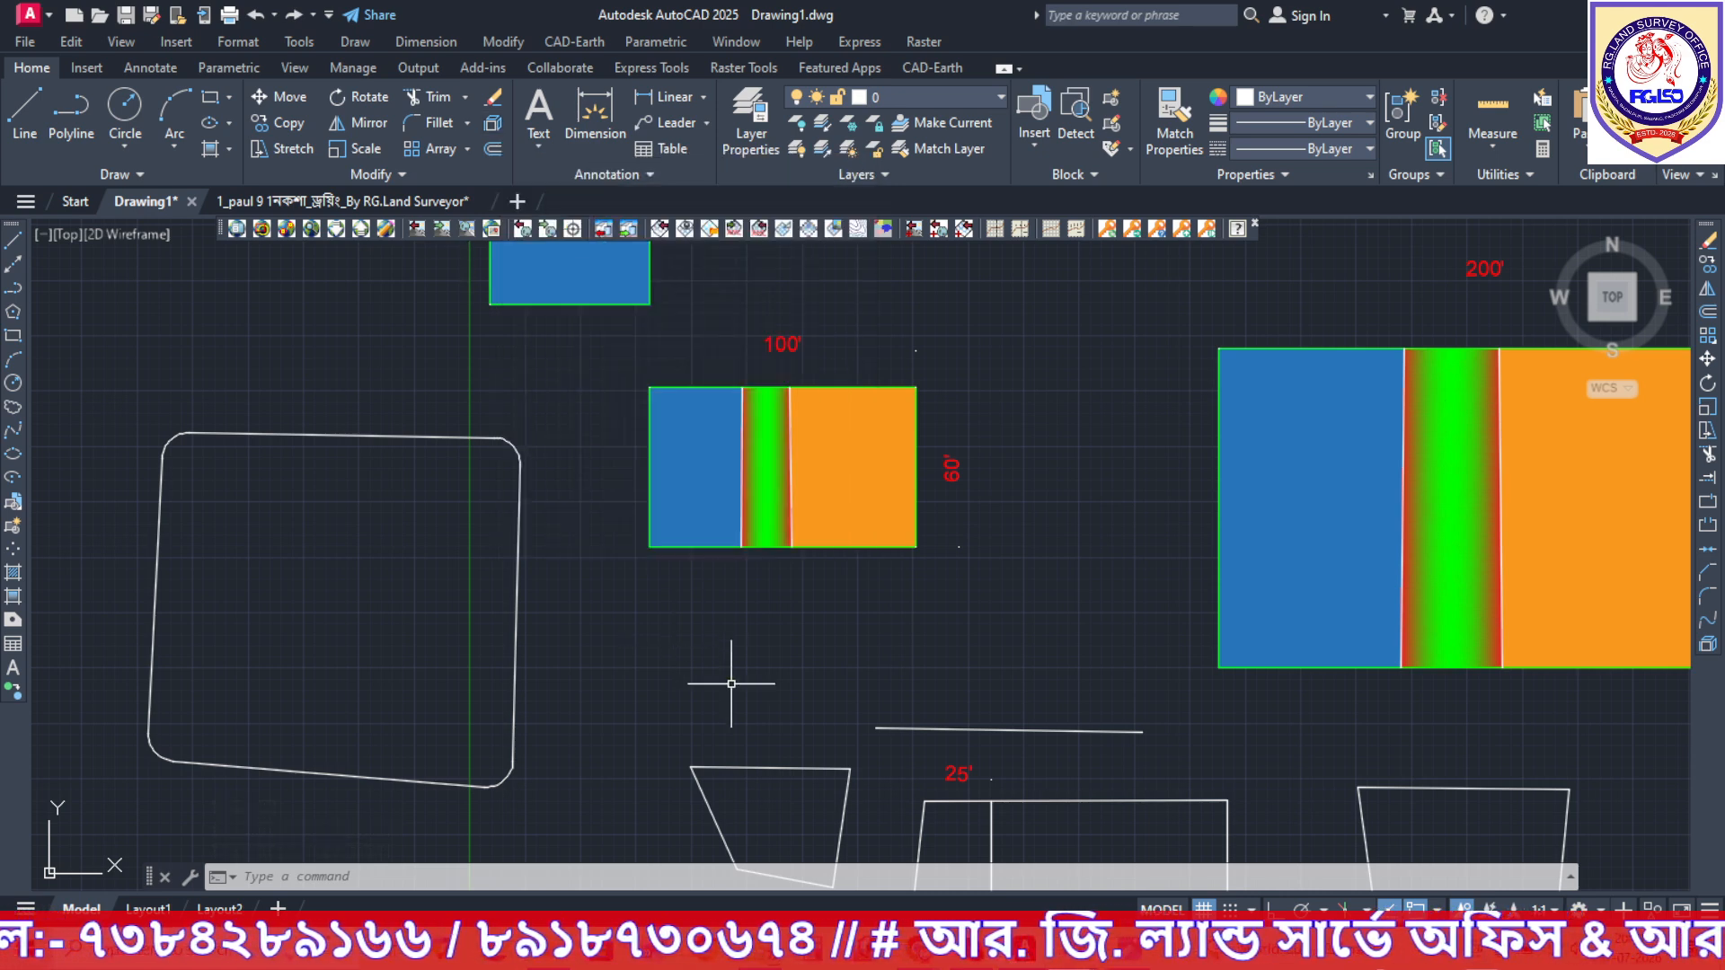
# Explode the outline of the divided plot with the 25' and 30' dimensions, and check that its top edge selects separately.
pyautogui.moveTo(732, 684); pyautogui.dragTo(396, 559, button='middle')
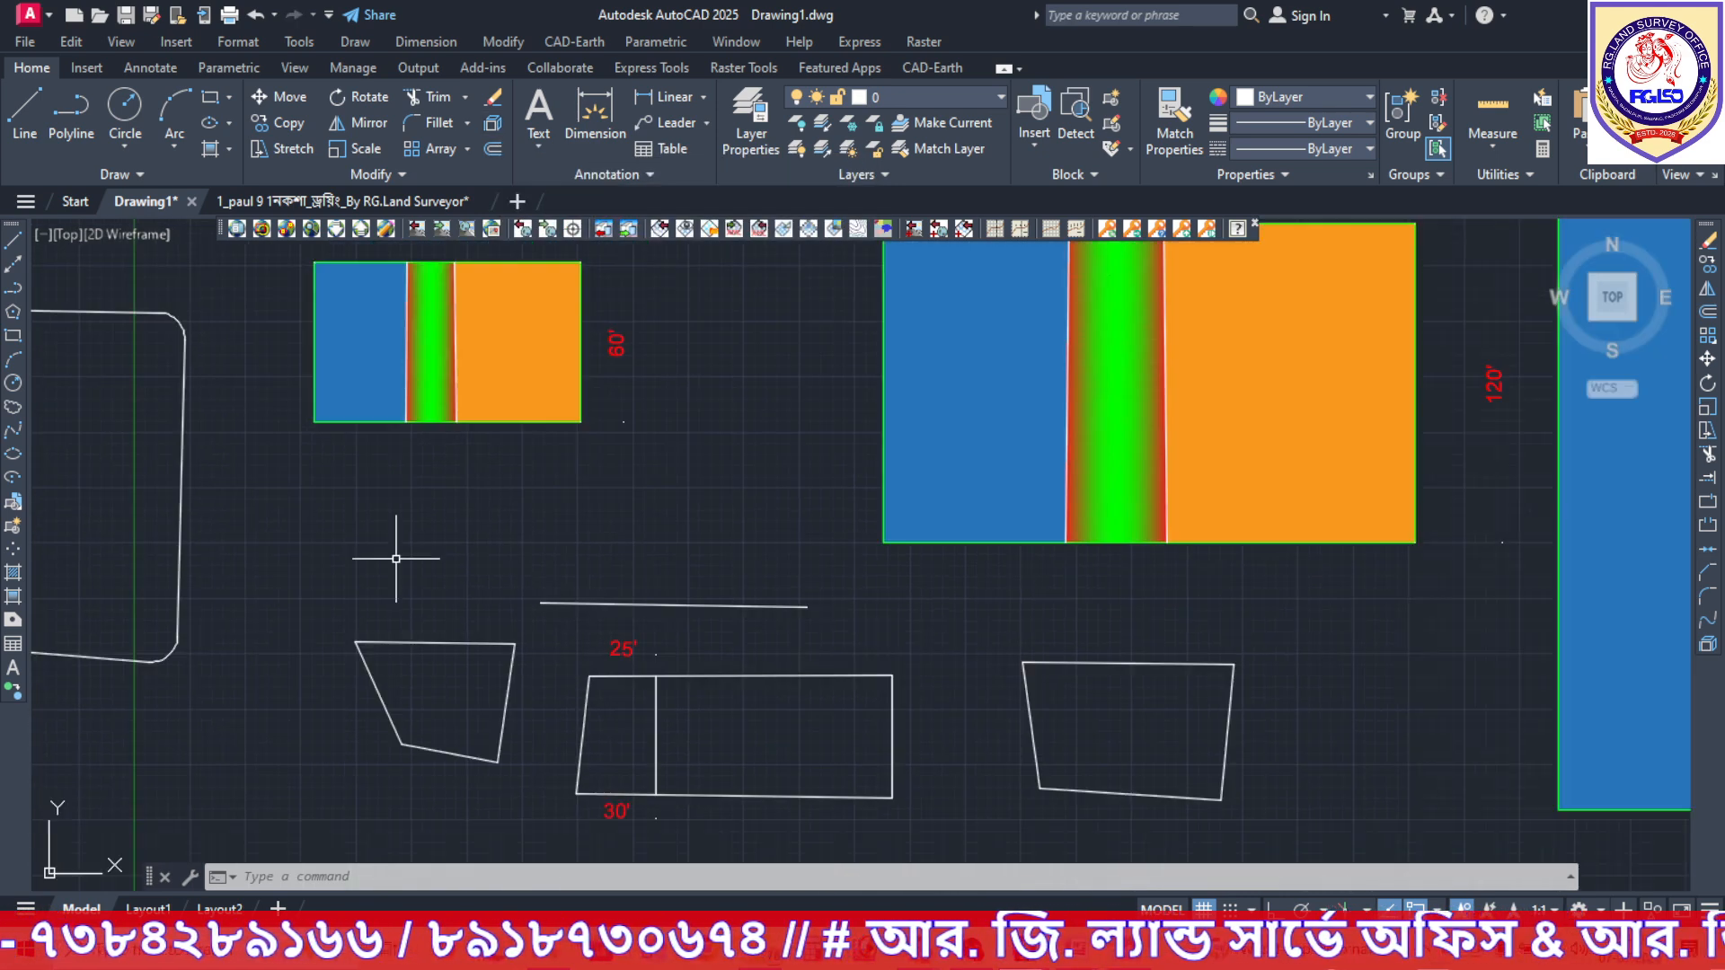
pyautogui.click(829, 674)
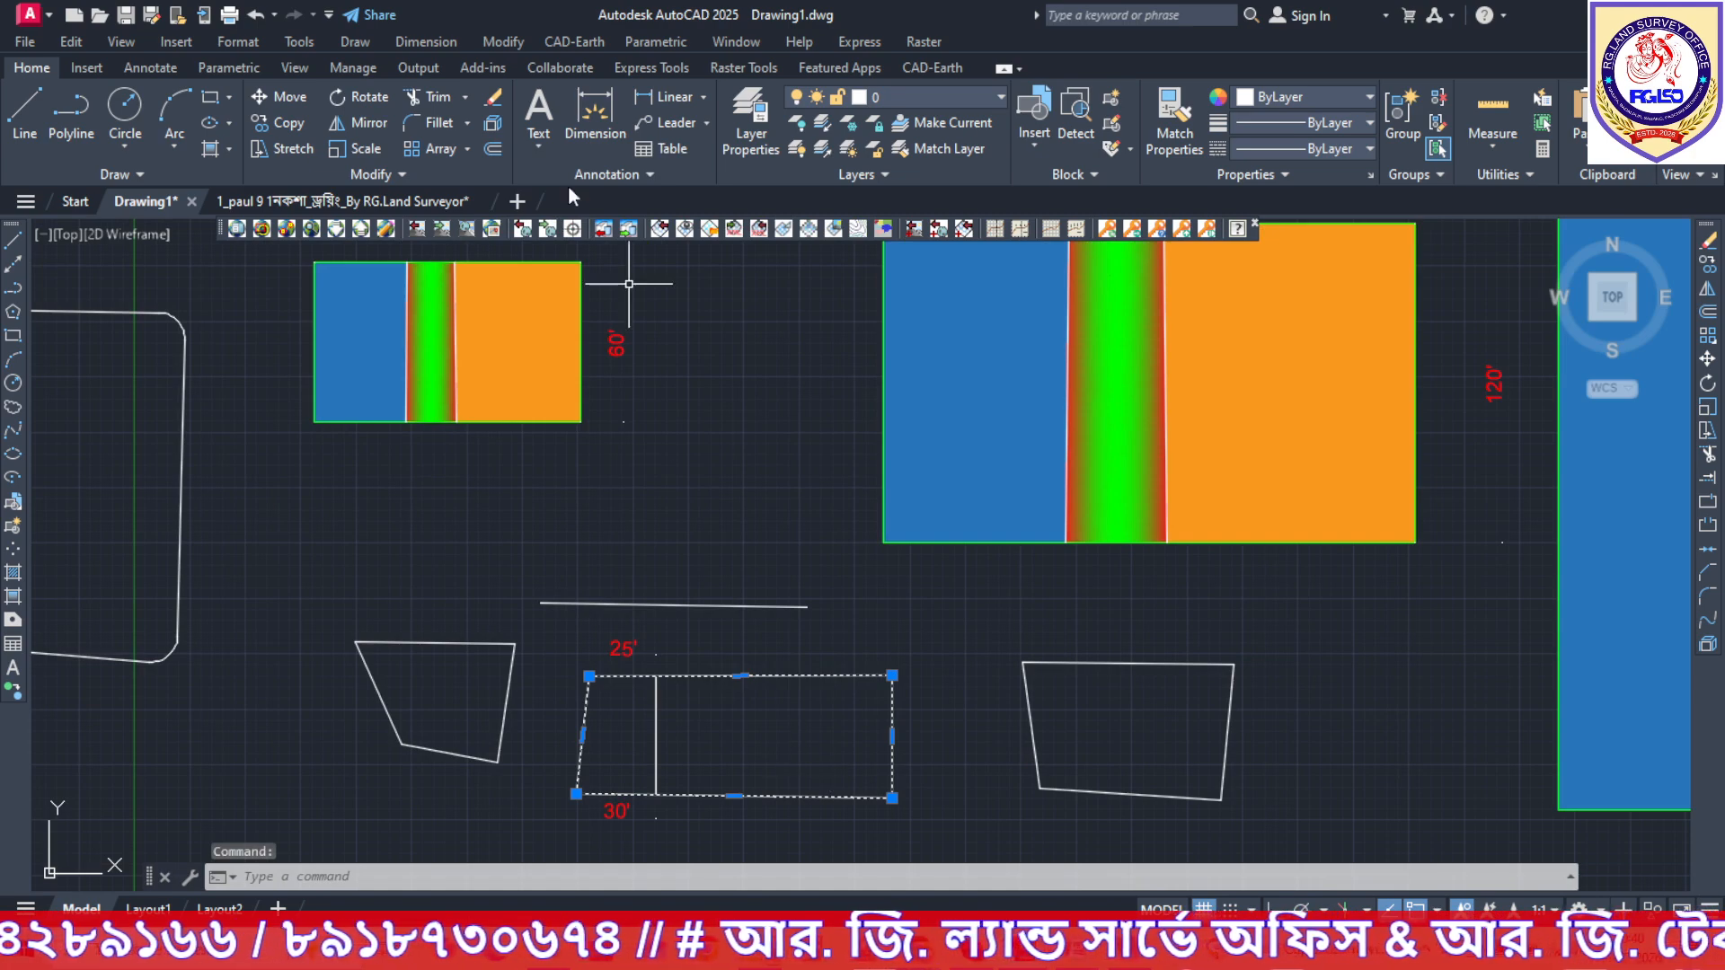
pyautogui.click(495, 126)
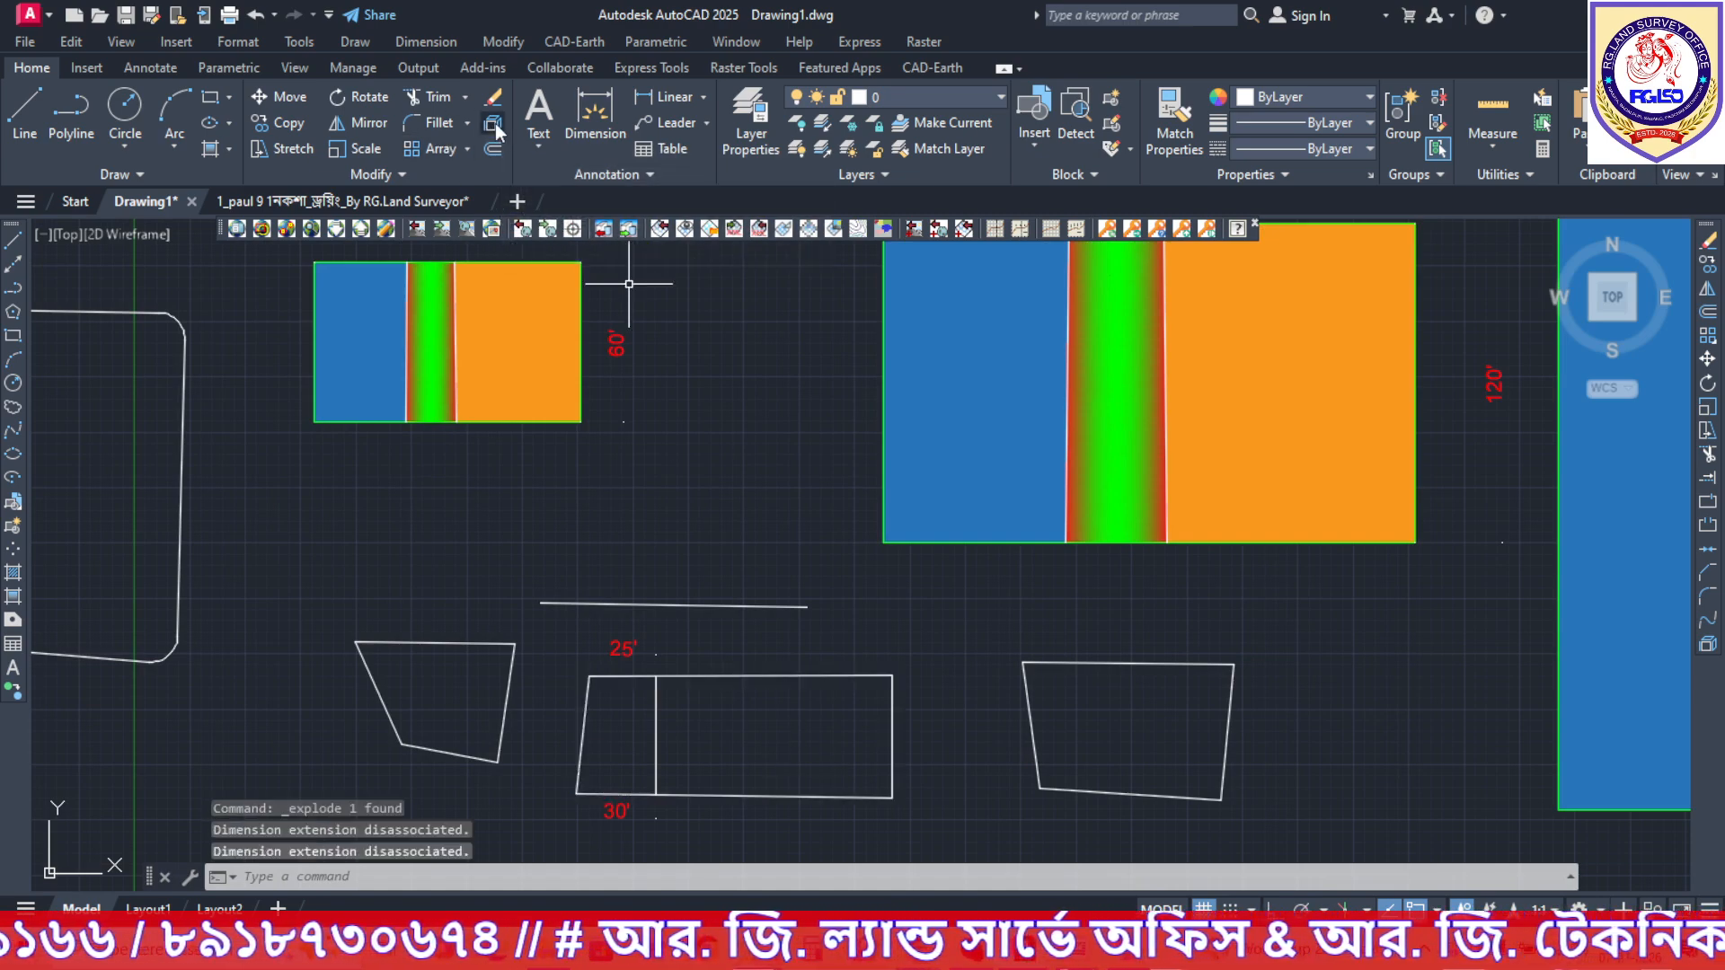
pyautogui.click(758, 675)
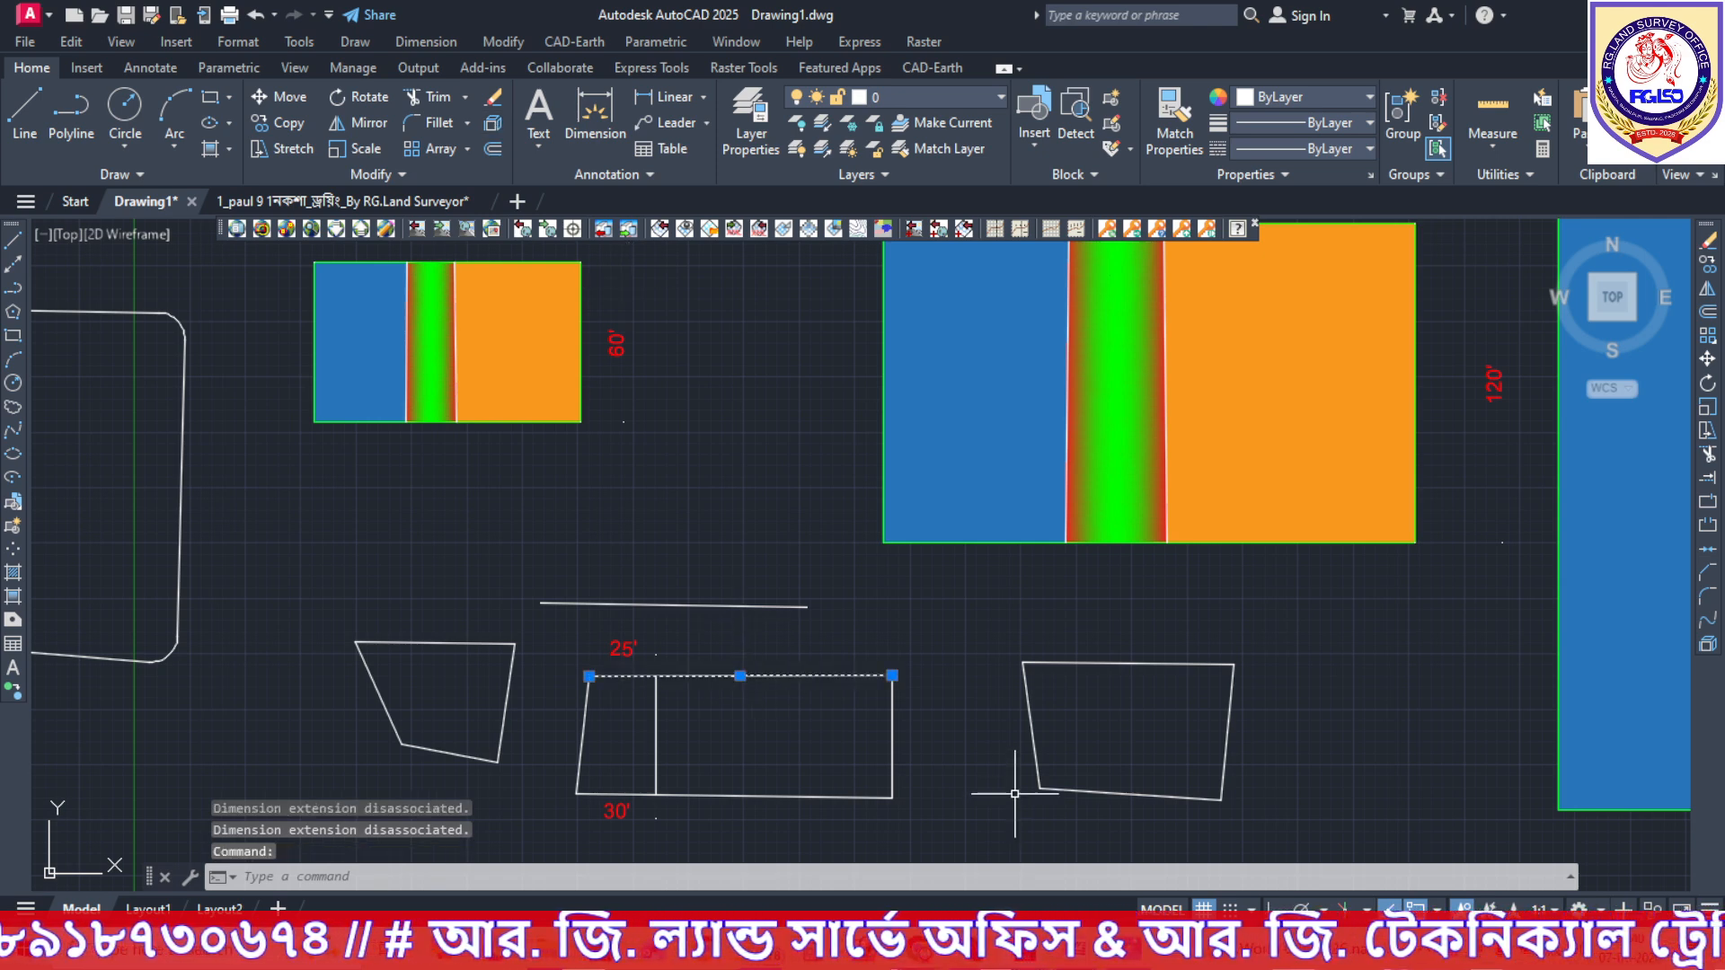
pyautogui.press('Escape')
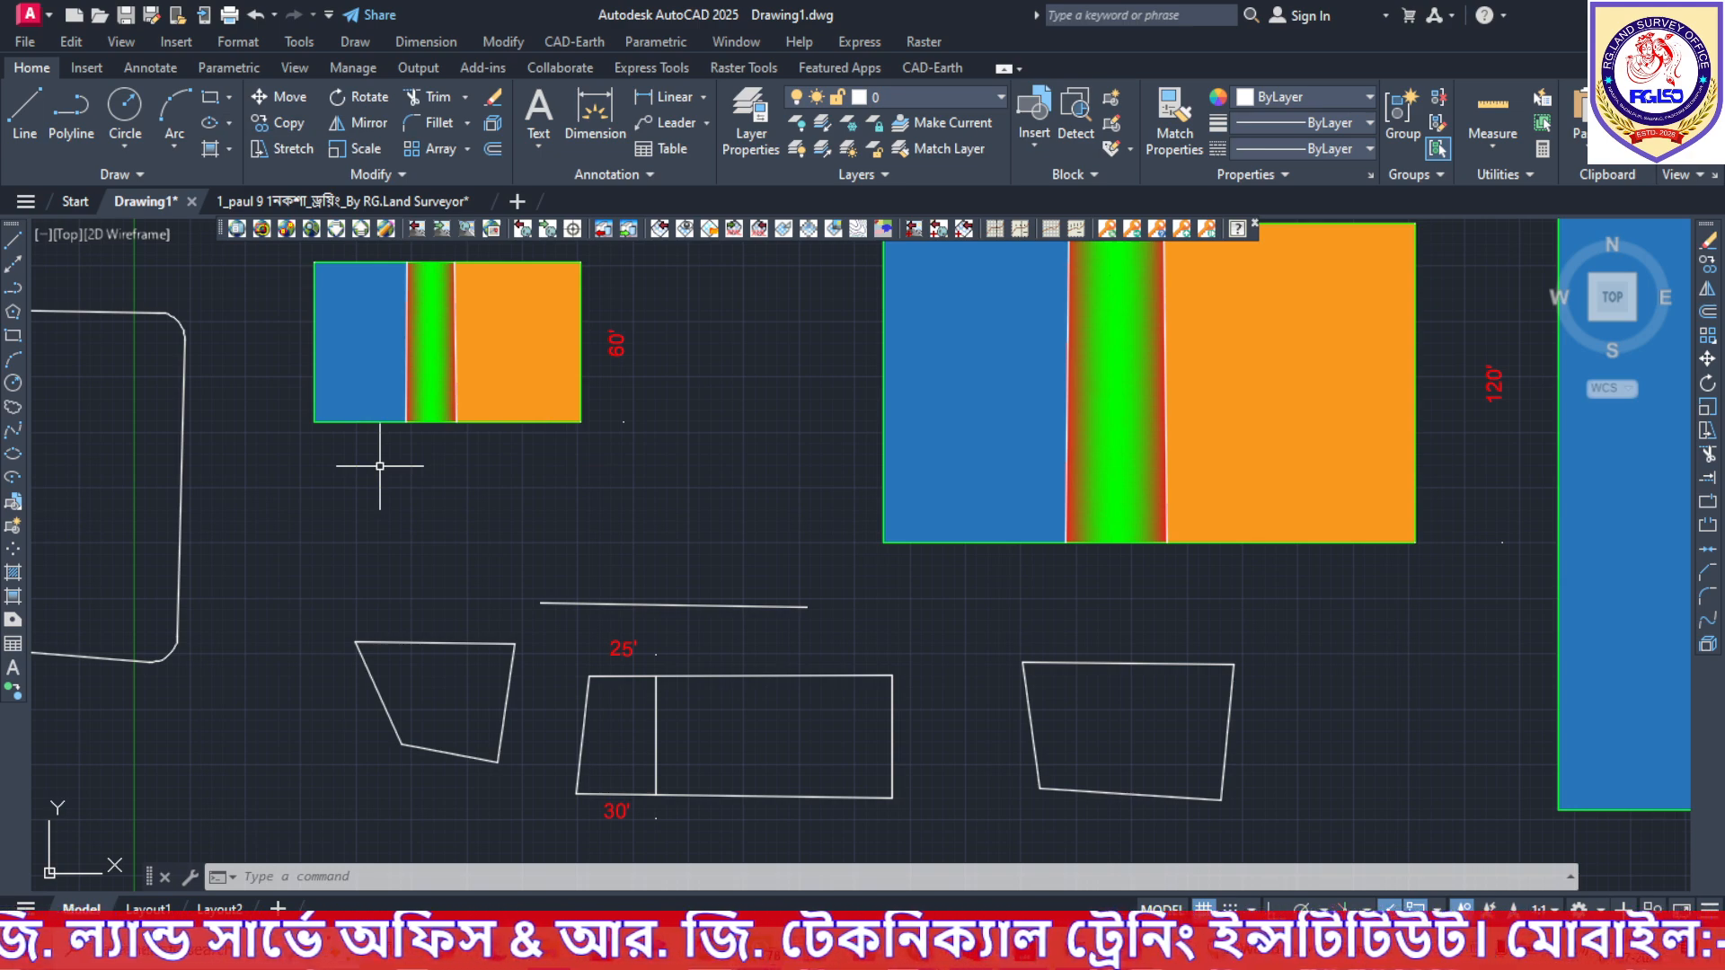
pyautogui.scroll(-4, 638, 445)
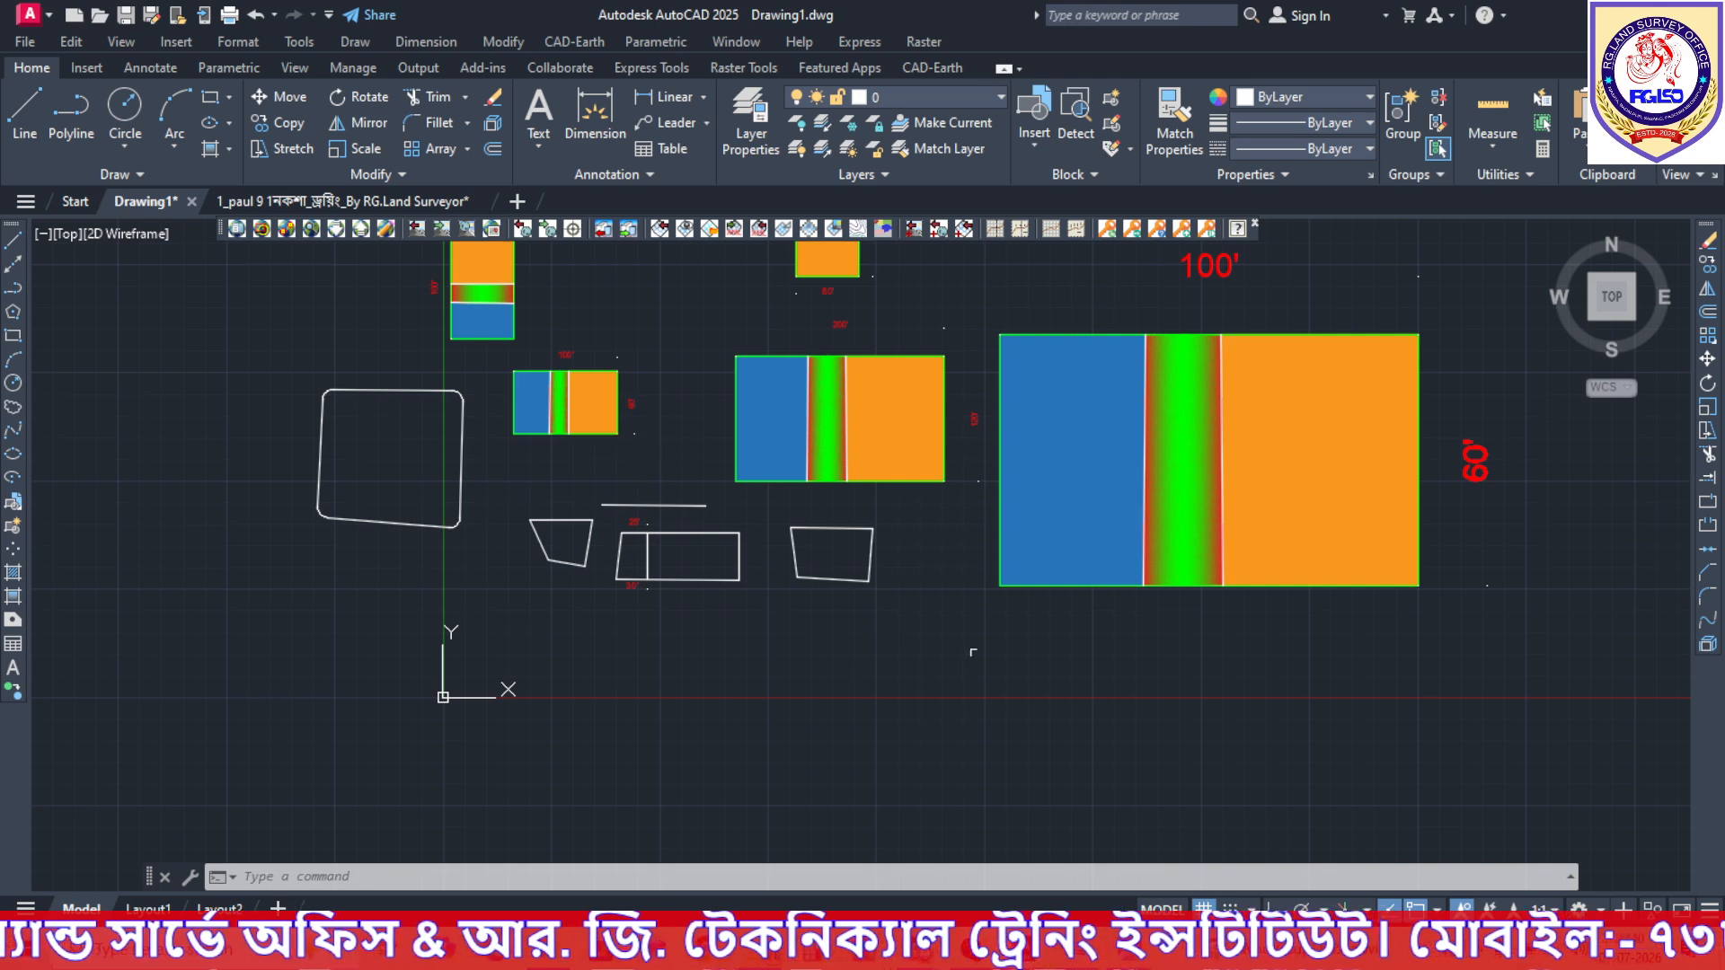
pyautogui.moveTo(993, 655)
pyautogui.mouseDown(button='middle')
pyautogui.moveTo(971, 693)
pyautogui.moveTo(797, 770)
pyautogui.mouseUp(button='middle')
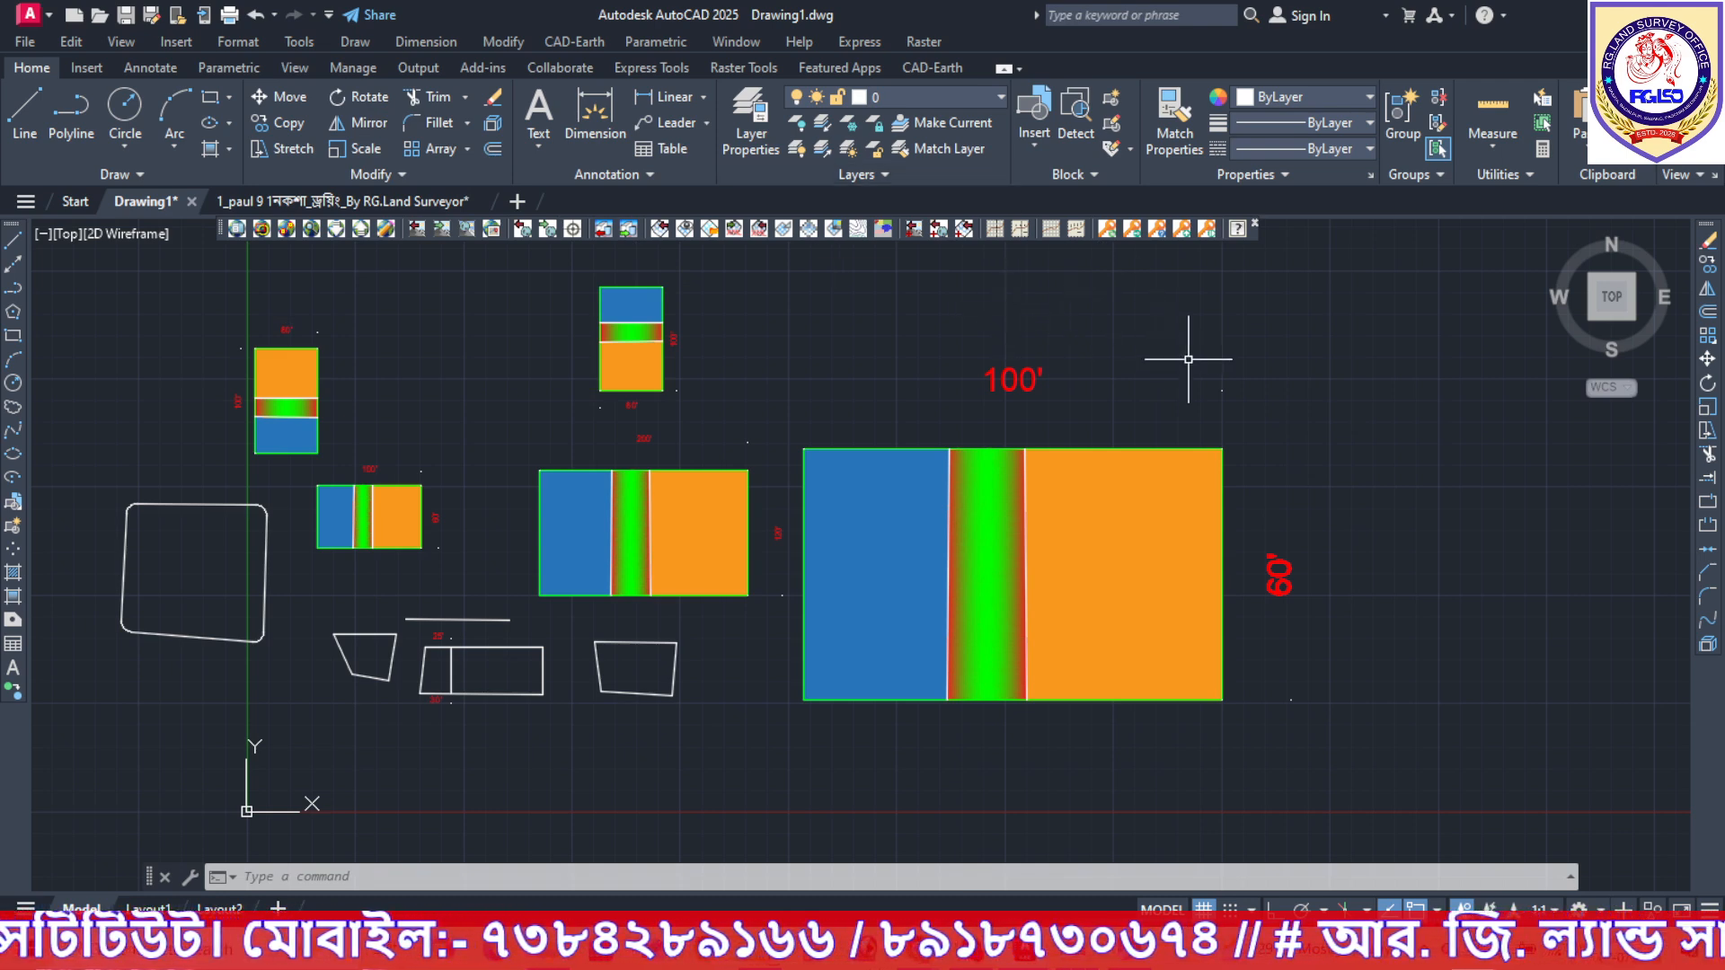
pyautogui.scroll(-1, 1188, 358)
pyautogui.moveTo(1189, 357); pyautogui.dragTo(1146, 440, button='middle')
pyautogui.scroll(2, 1066, 405)
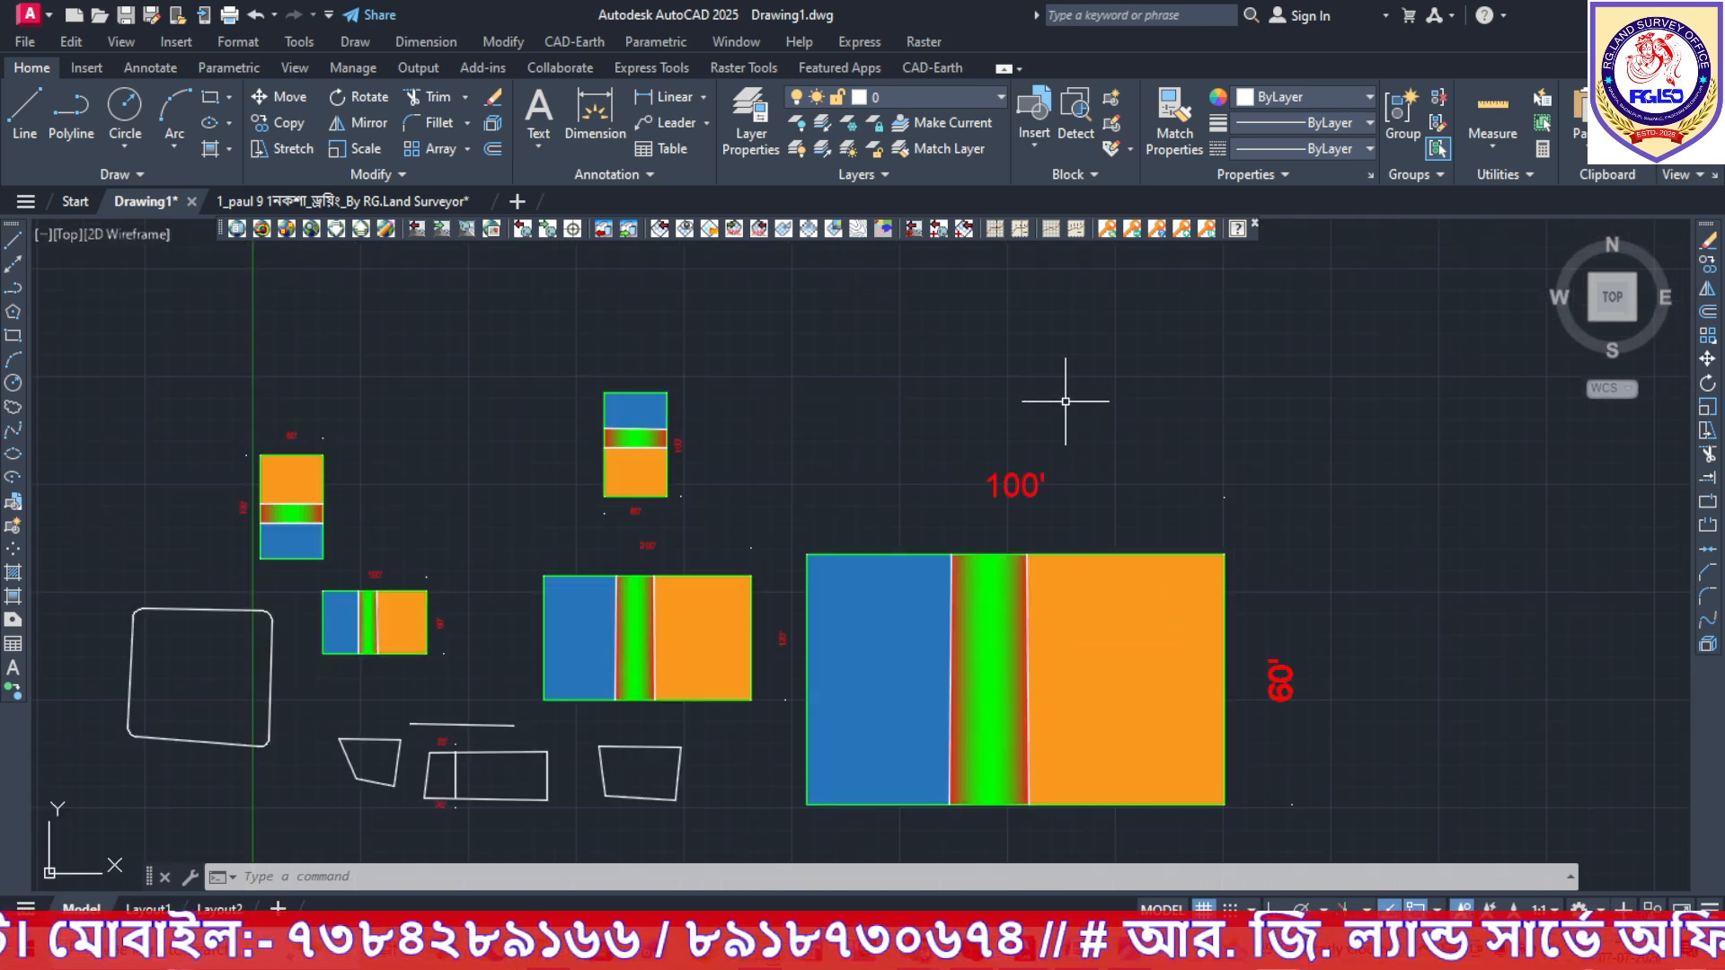
pyautogui.moveTo(1065, 402); pyautogui.dragTo(1069, 385, button='middle')
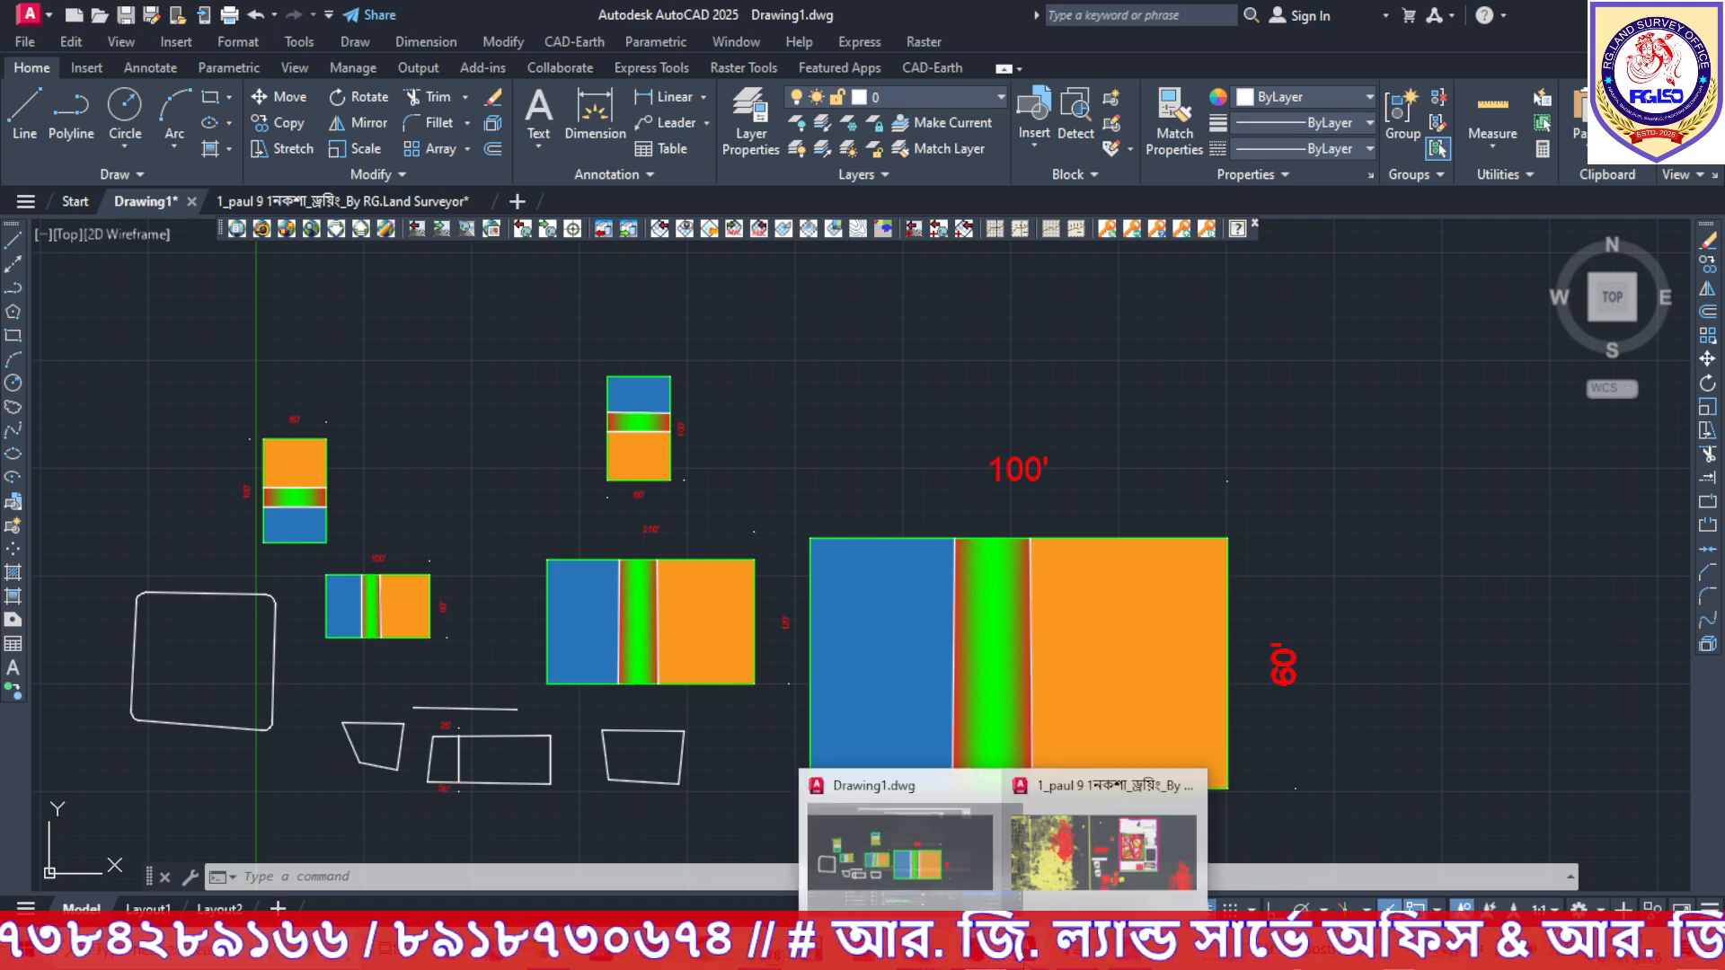
pyautogui.click(983, 960)
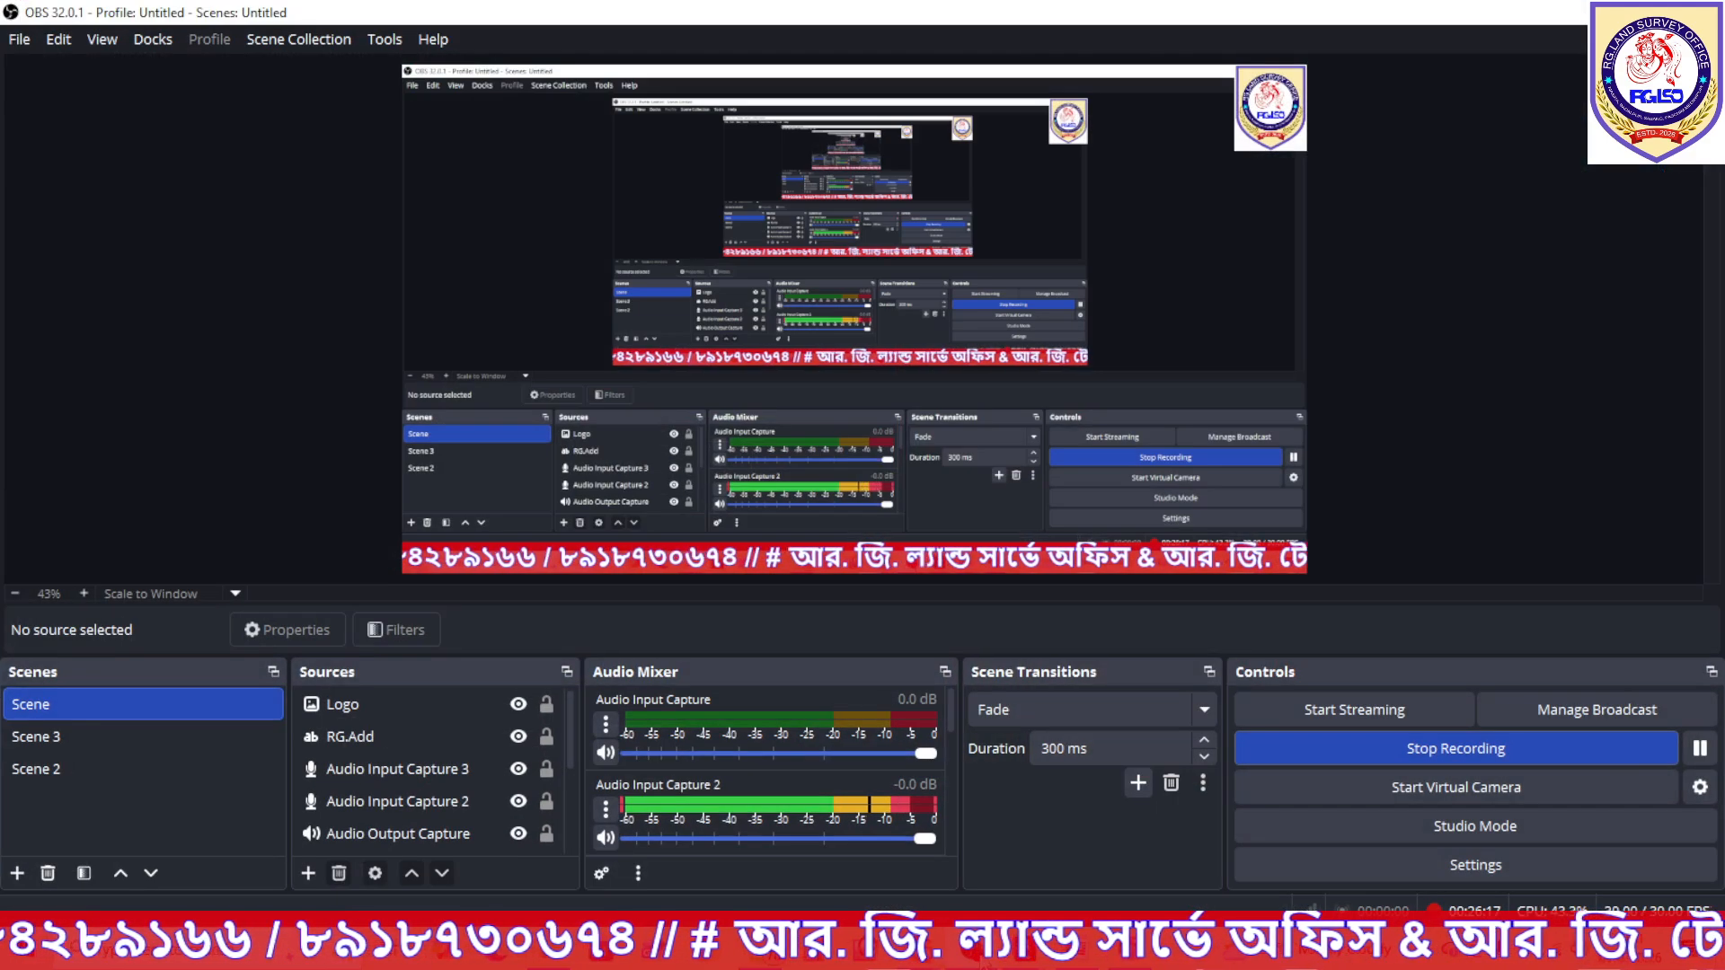
pyautogui.click(1337, 752)
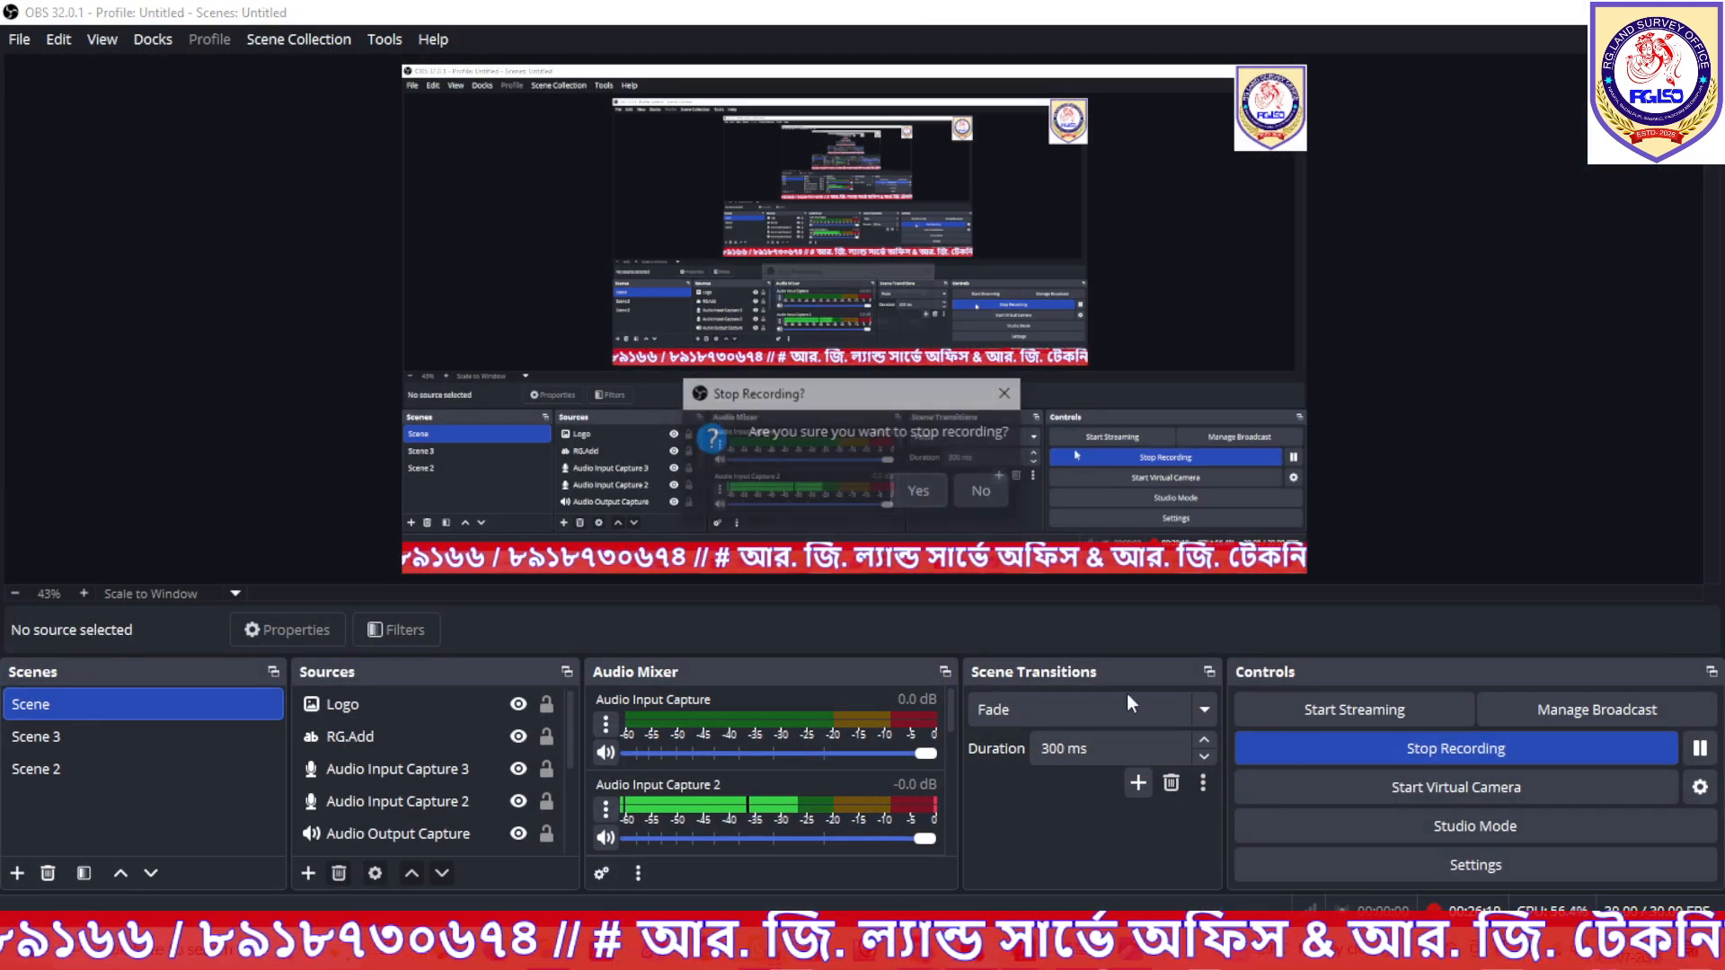